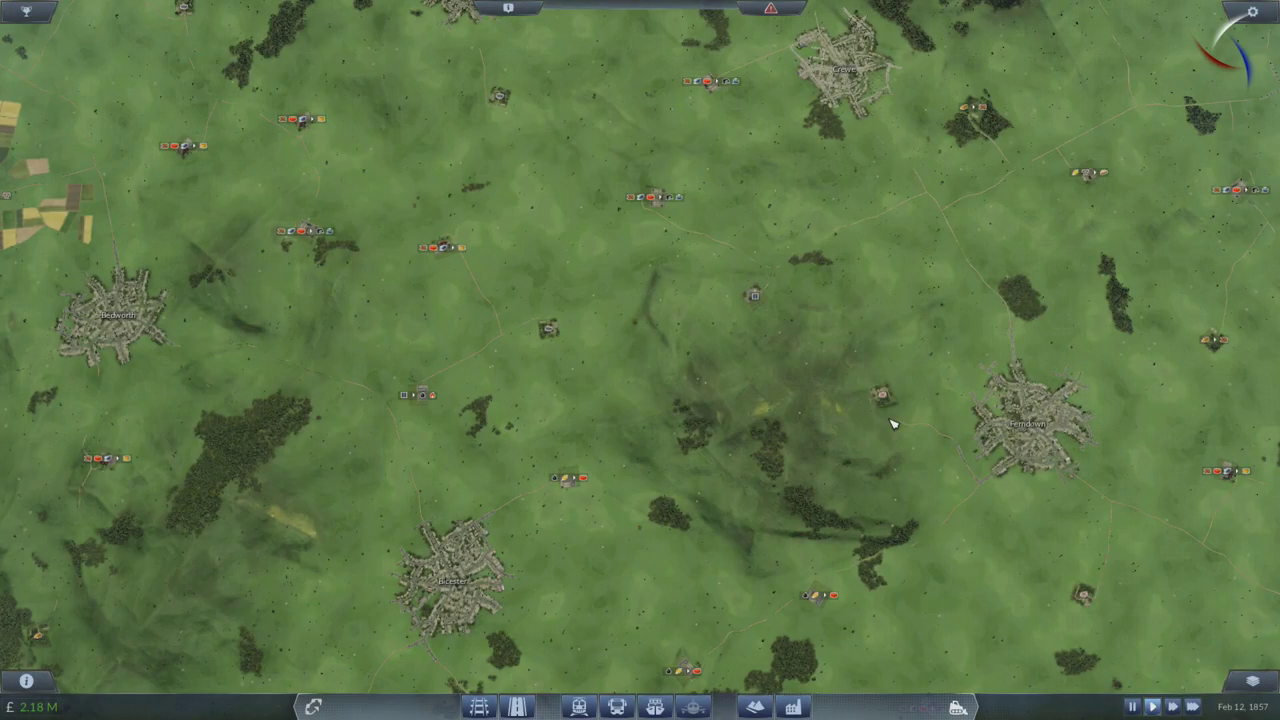
Pan across the region to survey Padstow, East Grinstead, Durham, Dudley and Camelford.
drag(973, 485, 705, 400)
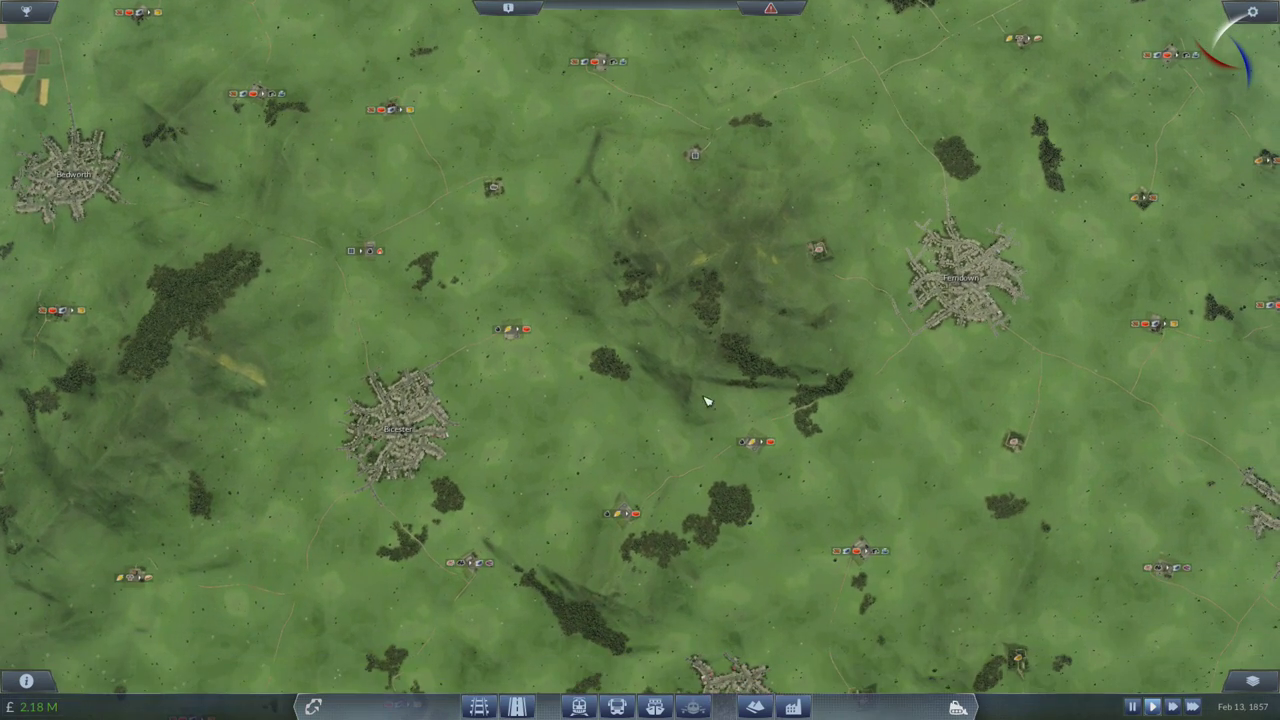
drag(645, 580, 808, 533)
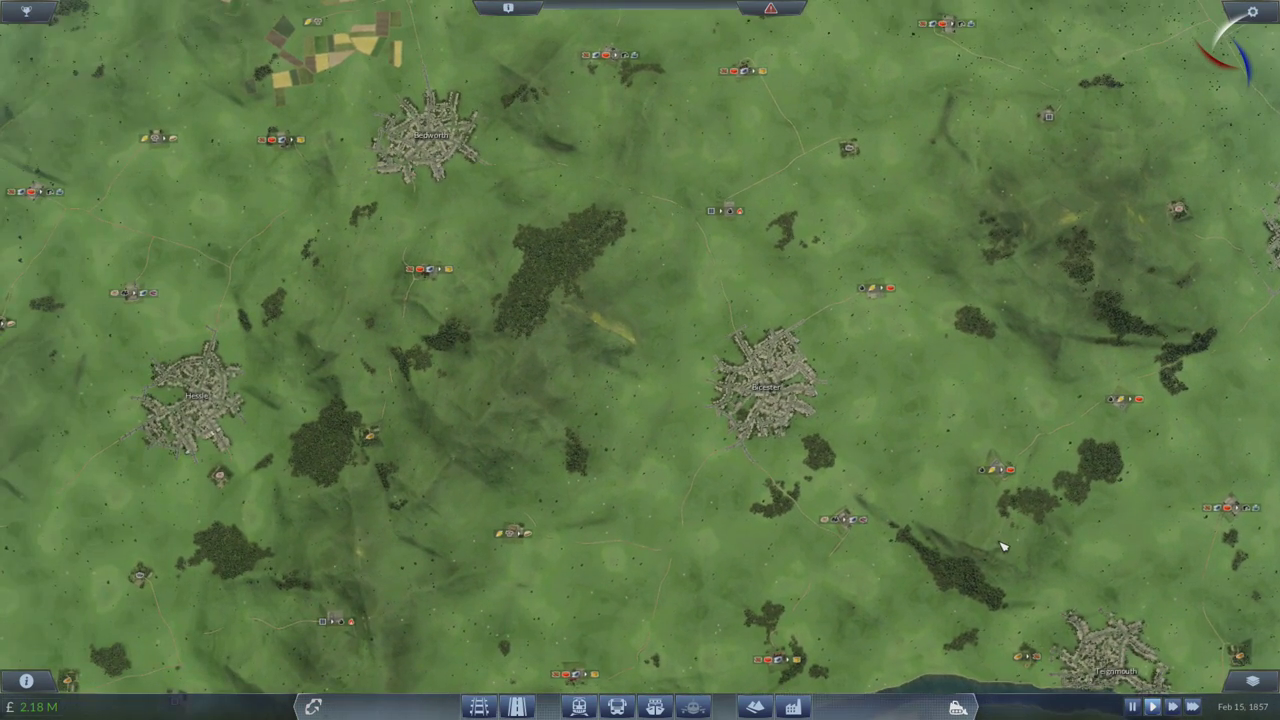
drag(808, 533, 778, 345)
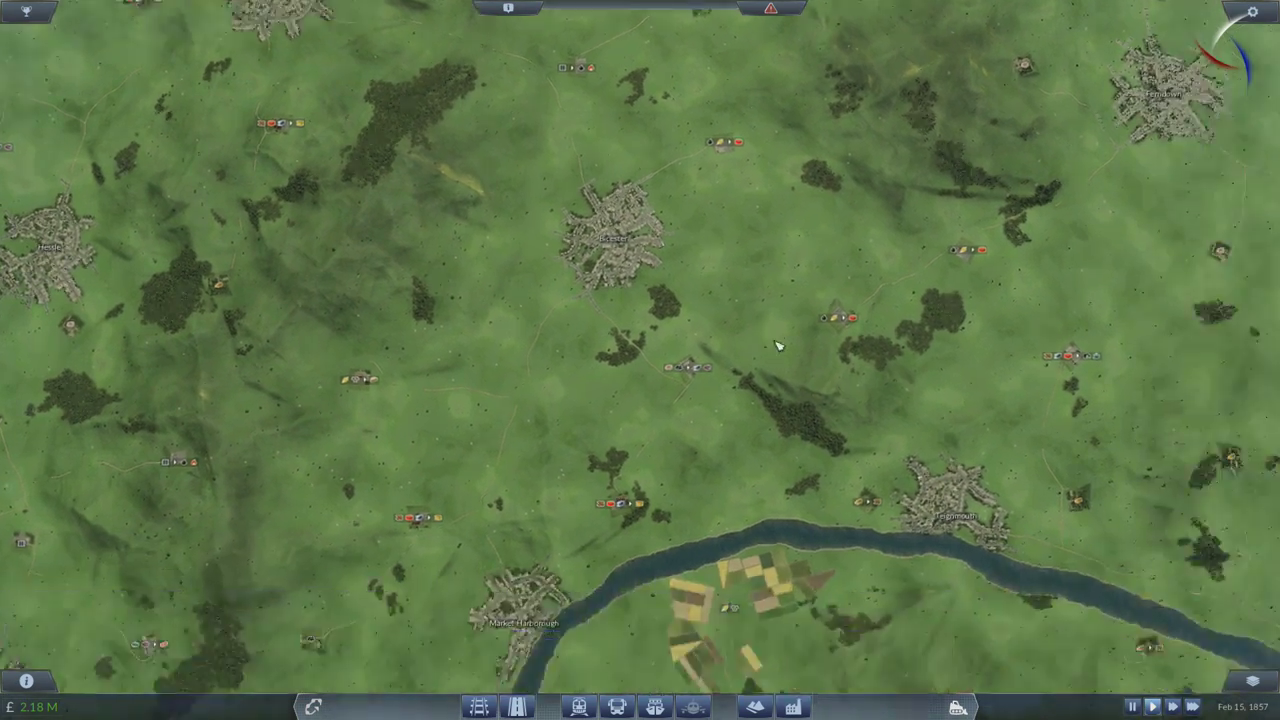
drag(778, 500, 778, 345)
mouse_move(760, 470)
mouse_down()
mouse_move(600, 270)
mouse_move(740, 280)
mouse_move(820, 560)
mouse_move(900, 260)
mouse_up()
scroll(773, 415, down, 3)
scroll(845, 330, up, 3)
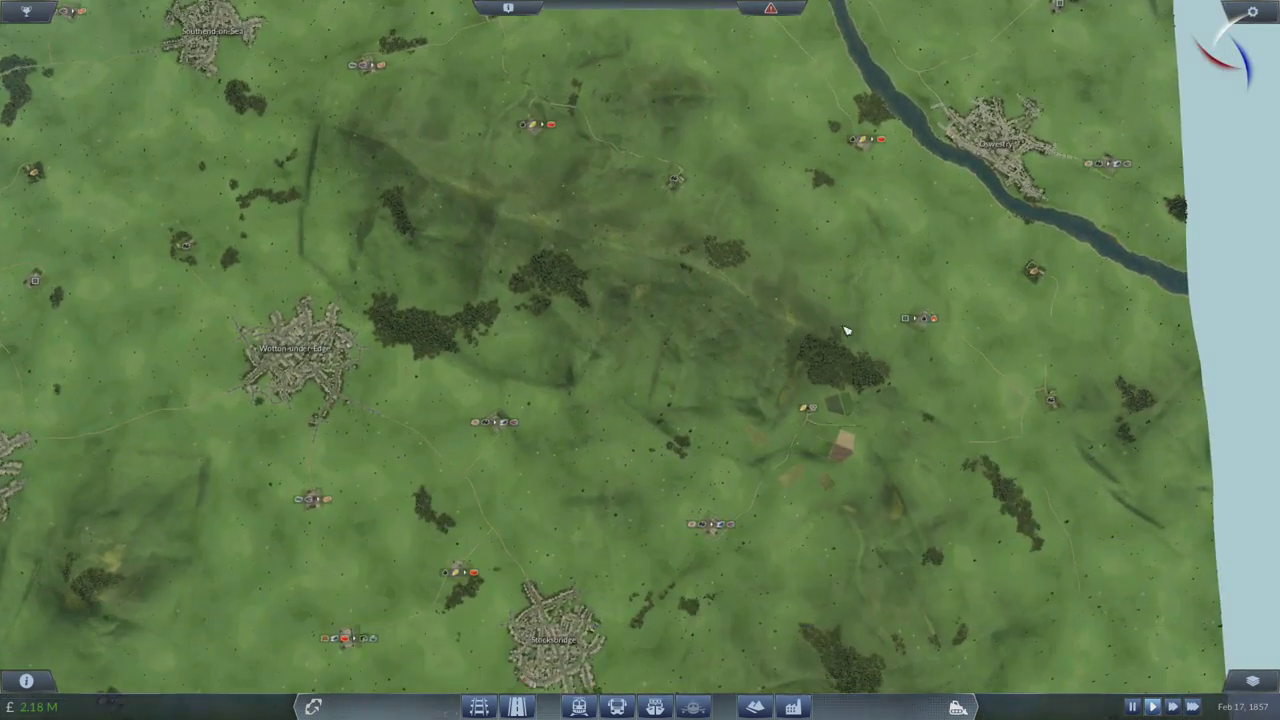
drag(845, 330, 857, 100)
mouse_move(975, 638)
mouse_down()
mouse_move(980, 350)
mouse_move(672, 610)
mouse_up()
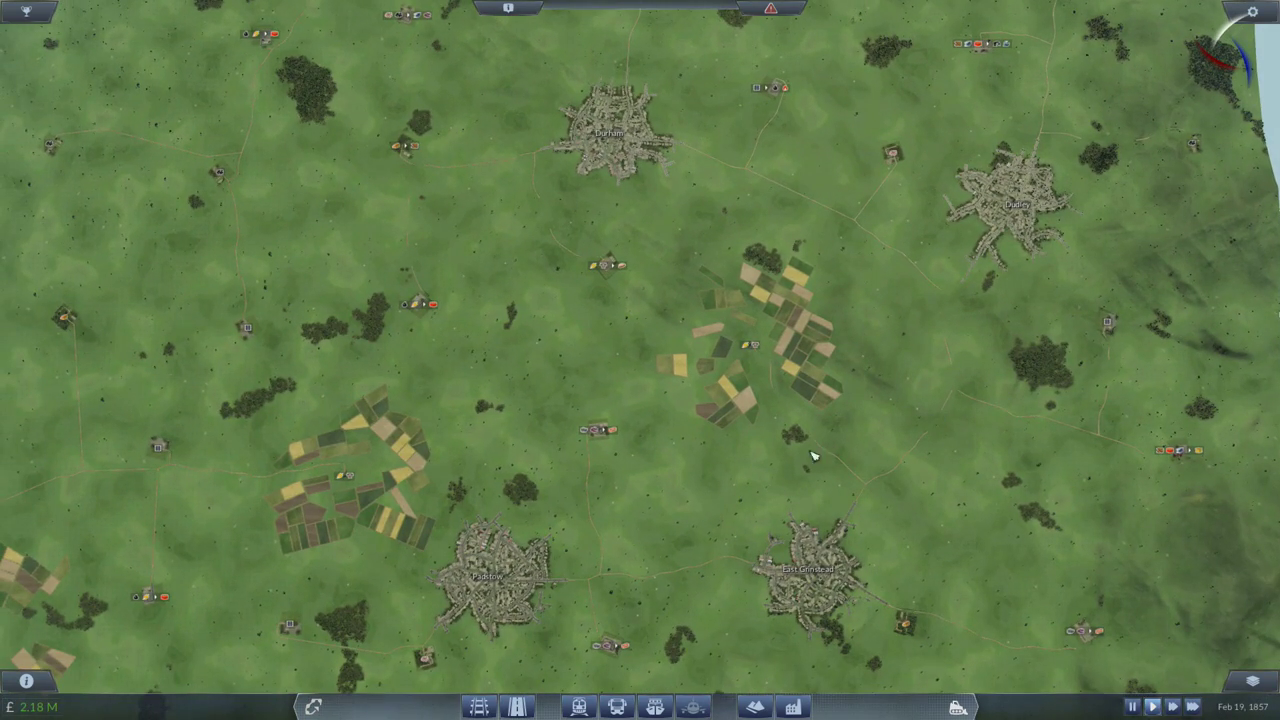
drag(964, 323, 1033, 397)
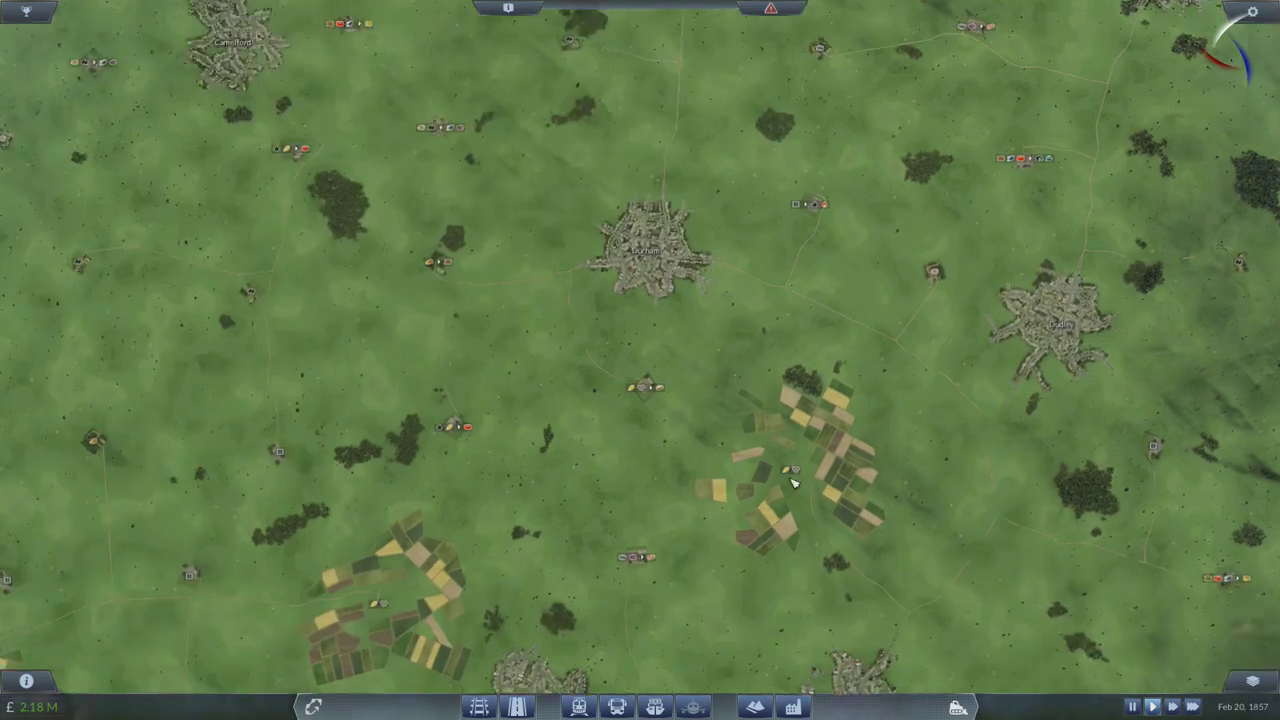
drag(856, 575, 698, 453)
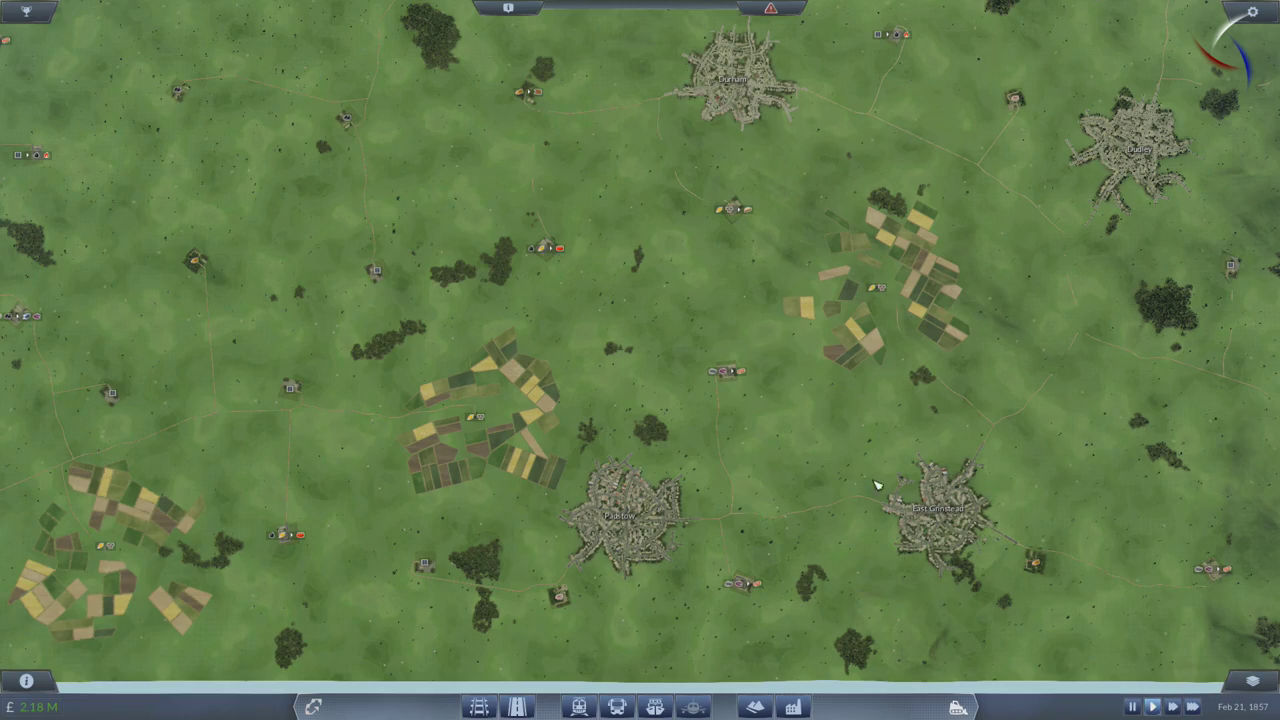
scroll(910, 490, up, 4)
scroll(680, 360, up, 4)
scroll(700, 400, up, 3)
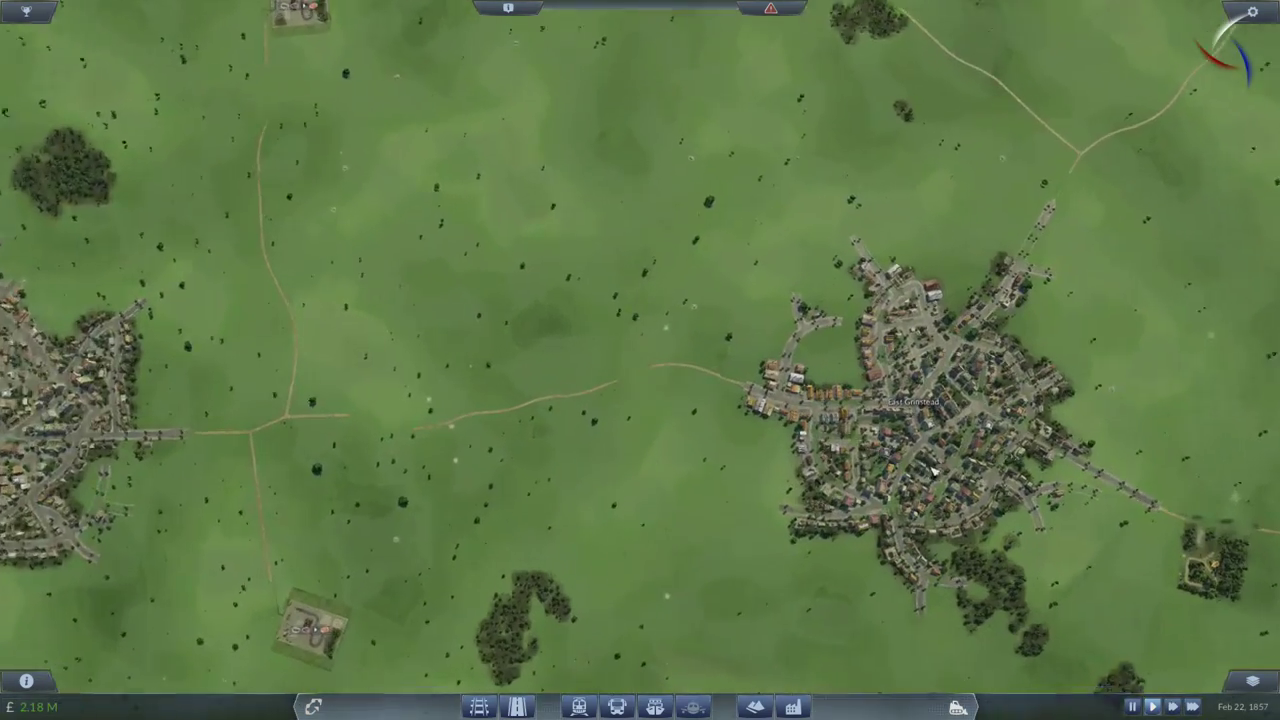
scroll(727, 452, down, 6)
mouse_move(727, 452)
mouse_down()
mouse_move(687, 474)
mouse_move(750, 408)
mouse_up()
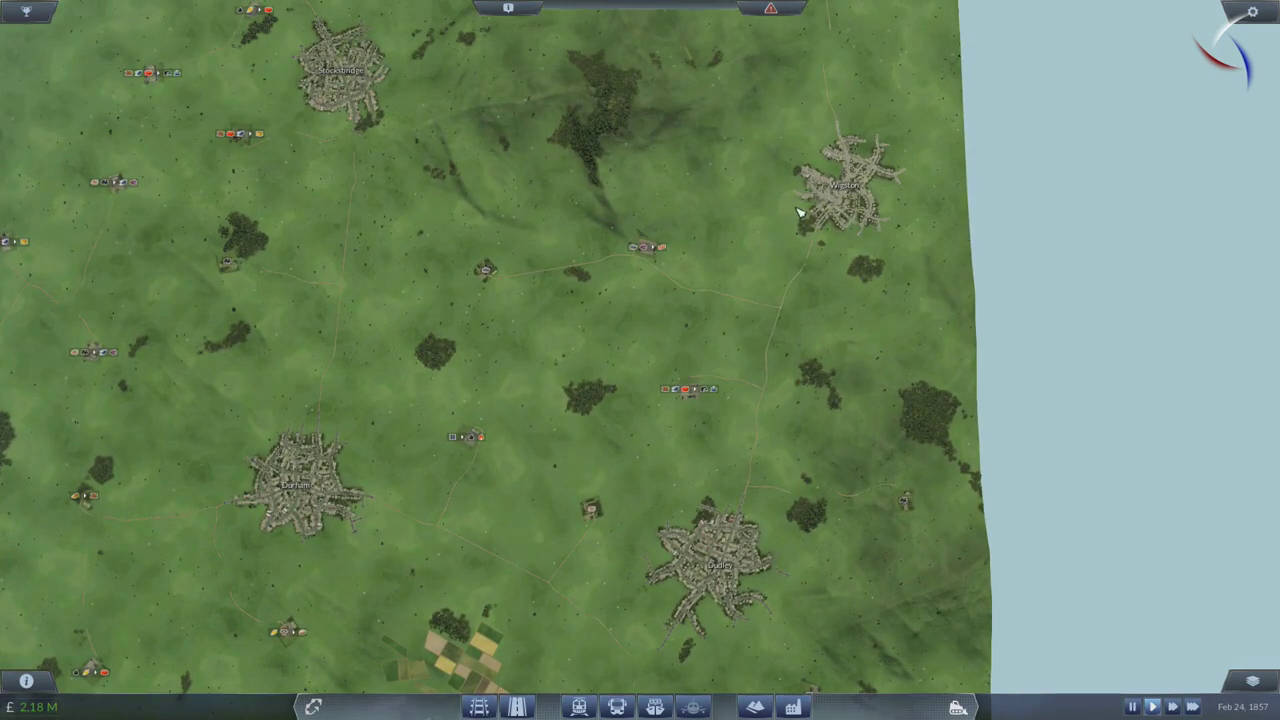
mouse_move(815, 186)
mouse_down()
mouse_move(700, 400)
mouse_move(650, 420)
mouse_move(740, 380)
mouse_move(1025, 398)
mouse_move(510, 305)
mouse_move(845, 355)
mouse_move(845, 210)
mouse_up()
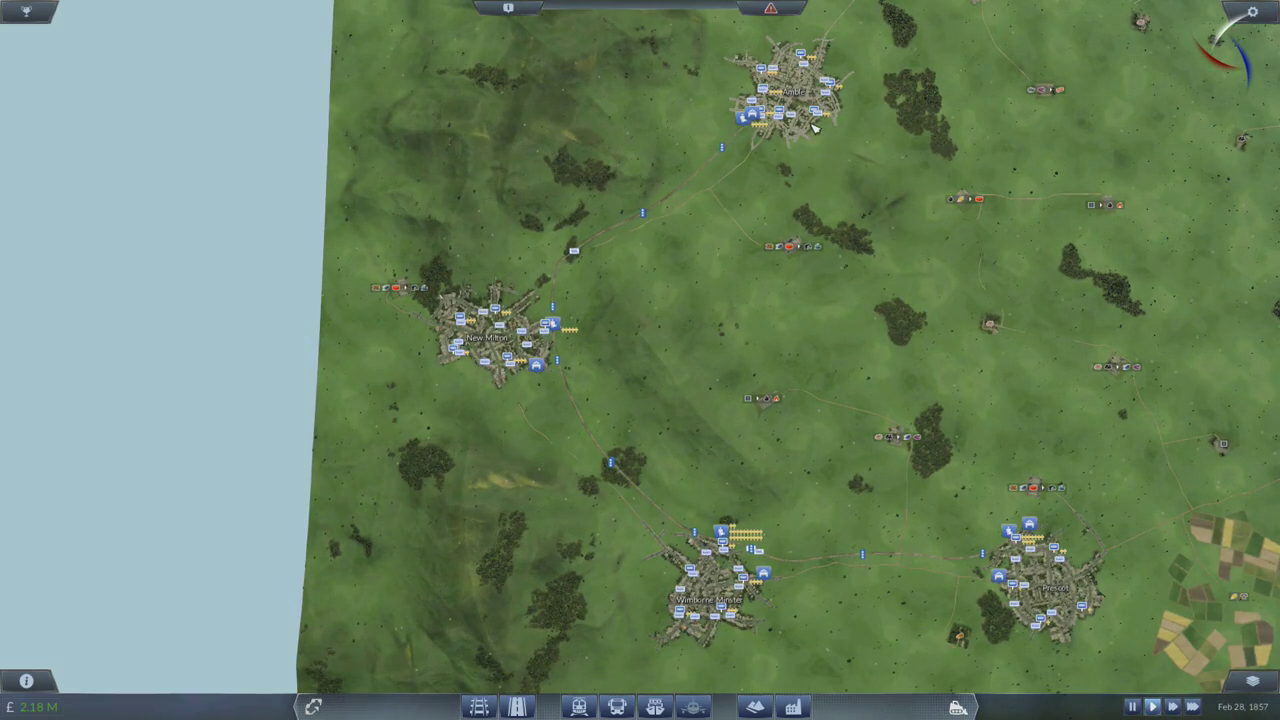
scroll(708, 503, down, 3)
drag(708, 503, 300, 400)
mouse_move(900, 500)
mouse_down()
mouse_move(400, 300)
mouse_move(1000, 530)
mouse_move(1000, 555)
mouse_move(700, 400)
mouse_move(928, 568)
mouse_move(928, 200)
mouse_up()
scroll(1000, 555, down, 3)
drag(800, 500, 714, 246)
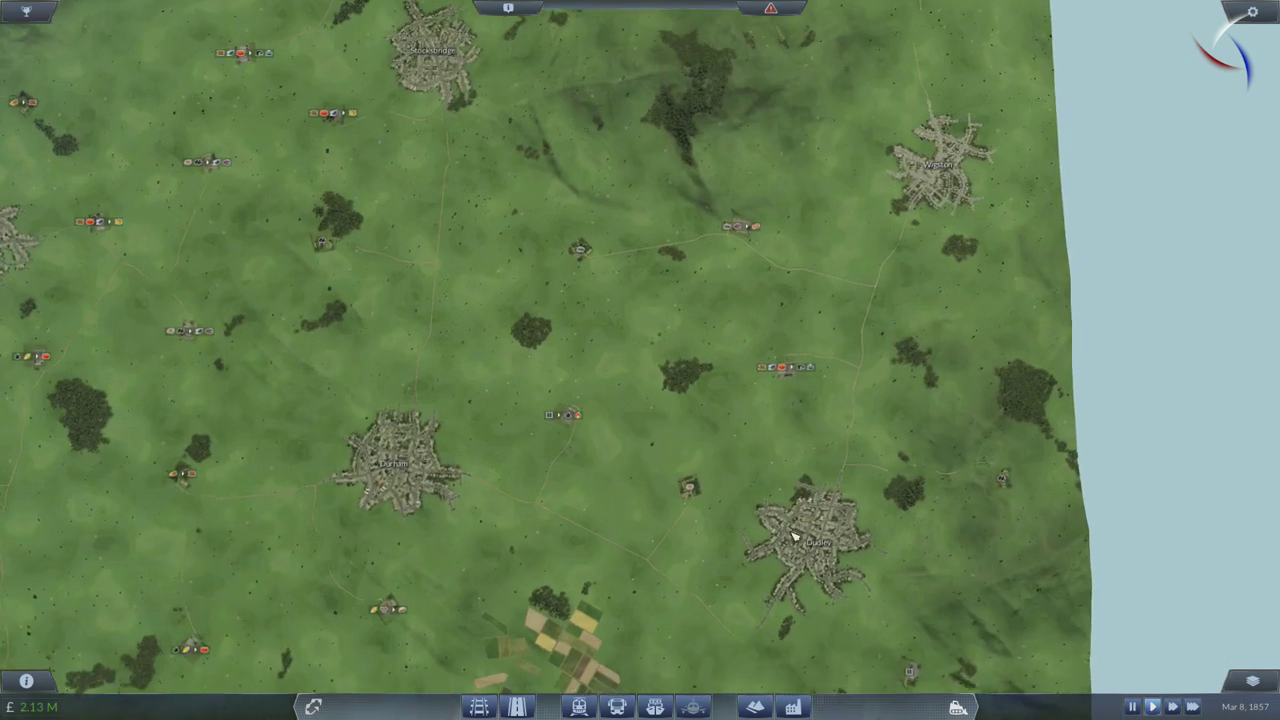
mouse_move(462, 560)
mouse_down()
mouse_move(712, 437)
mouse_move(447, 495)
mouse_up()
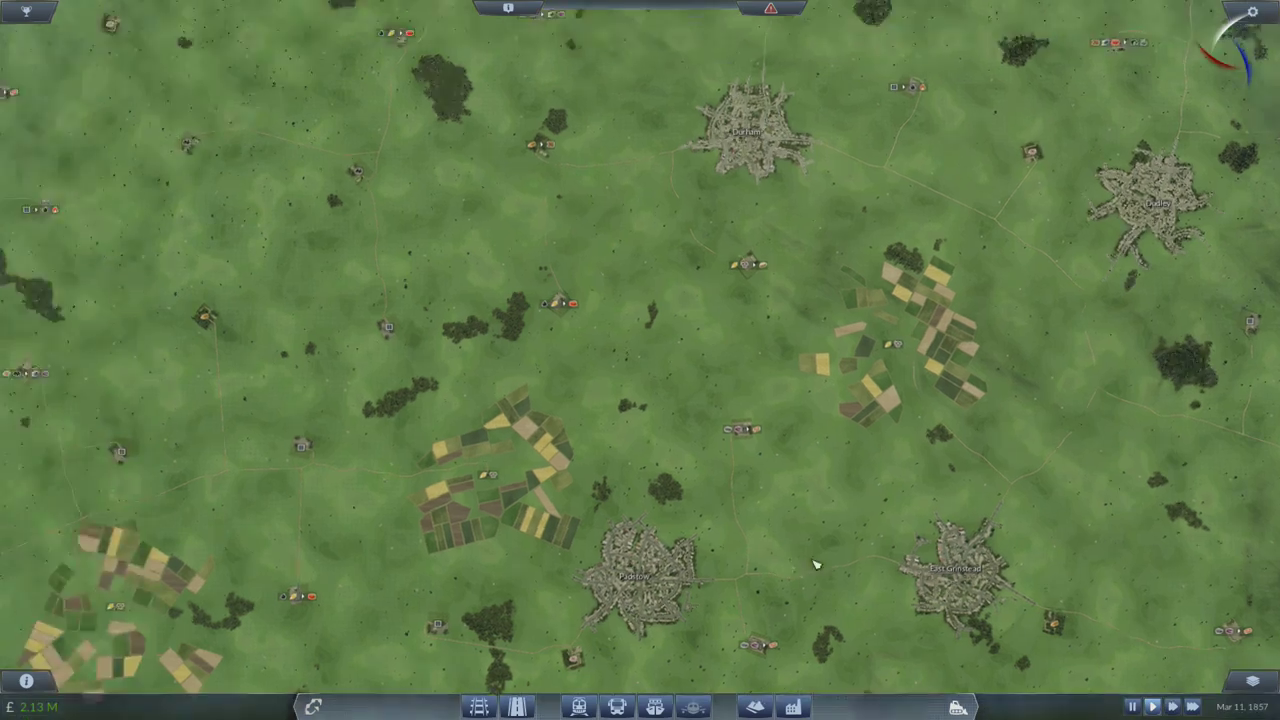
mouse_move(634, 526)
mouse_down()
mouse_move(625, 457)
mouse_move(516, 477)
mouse_move(425, 190)
mouse_up()
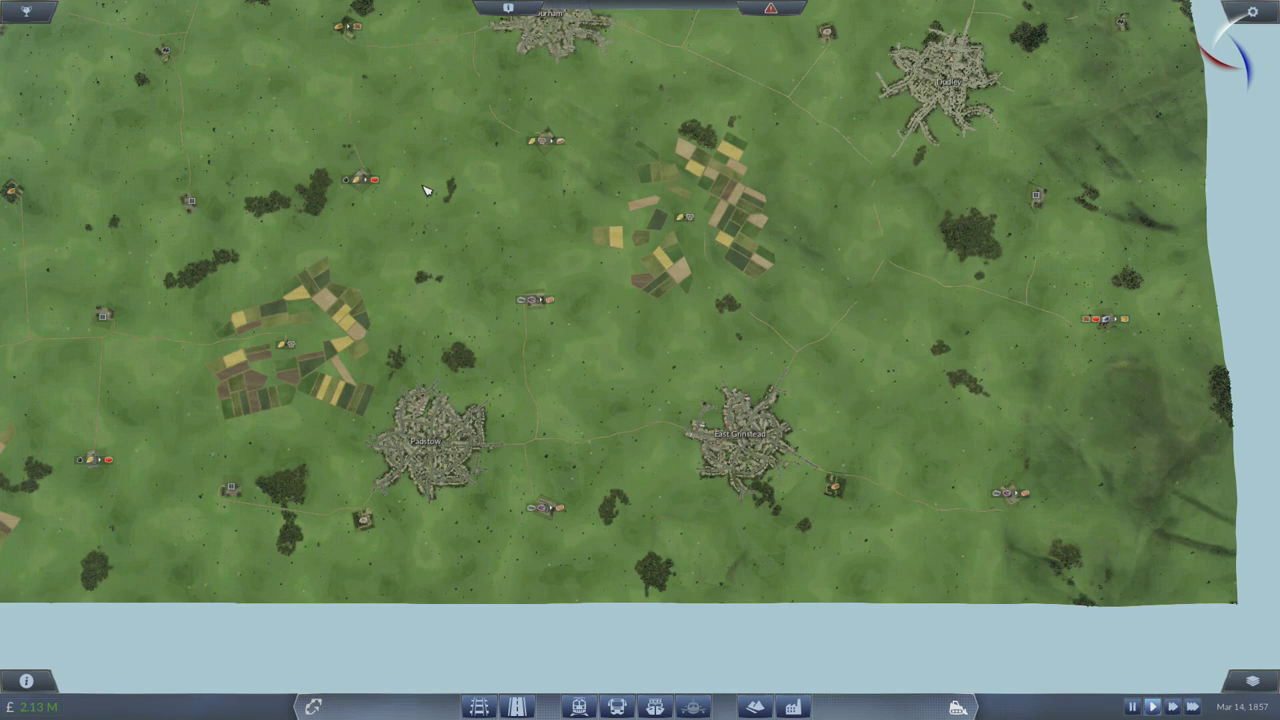
drag(425, 190, 493, 320)
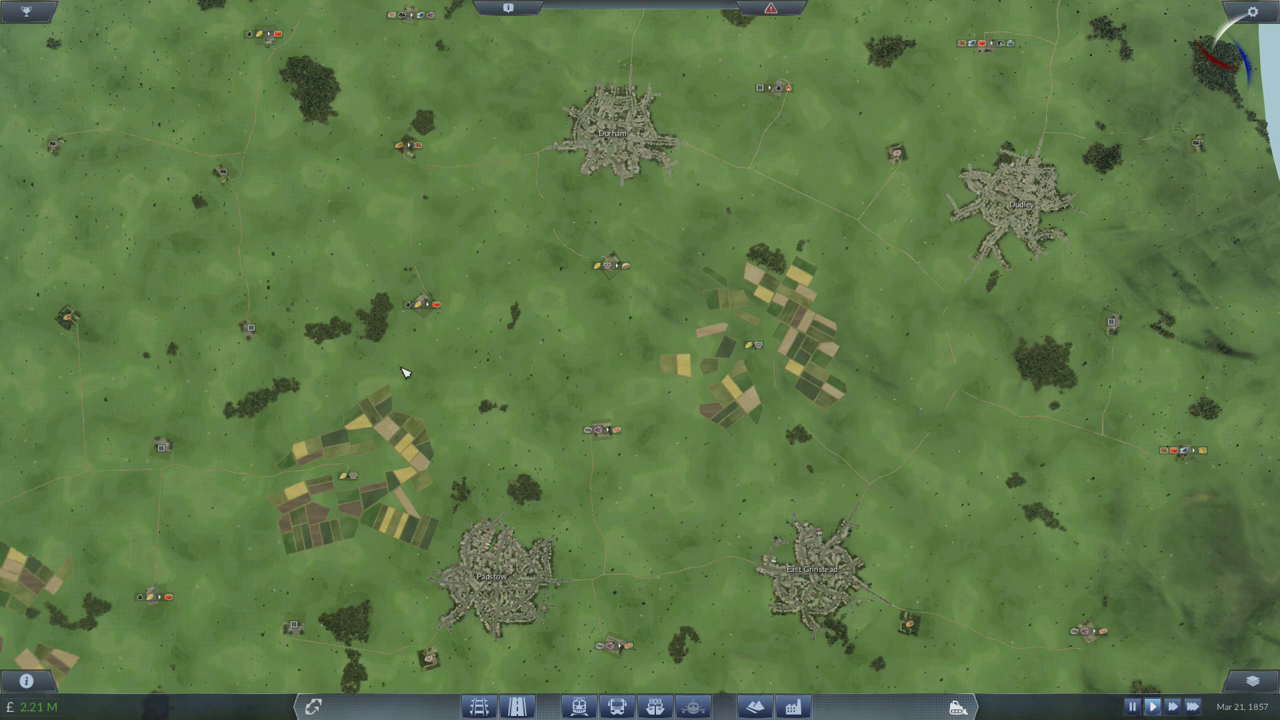
Pan over the farmland past Durham, Prescot, Basingstoke and Amble, ending back at Padstow.
mouse_move(300, 425)
mouse_down()
mouse_move(965, 393)
mouse_move(1270, 450)
mouse_up()
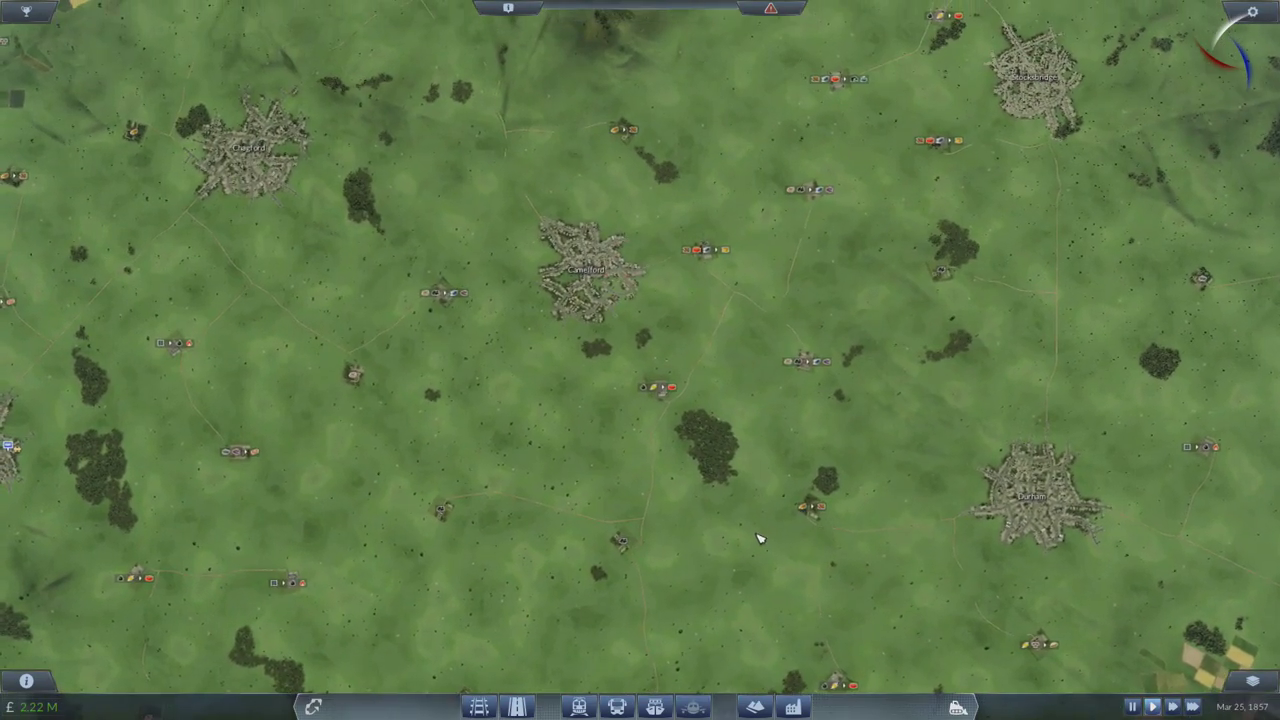
drag(754, 525, 705, 495)
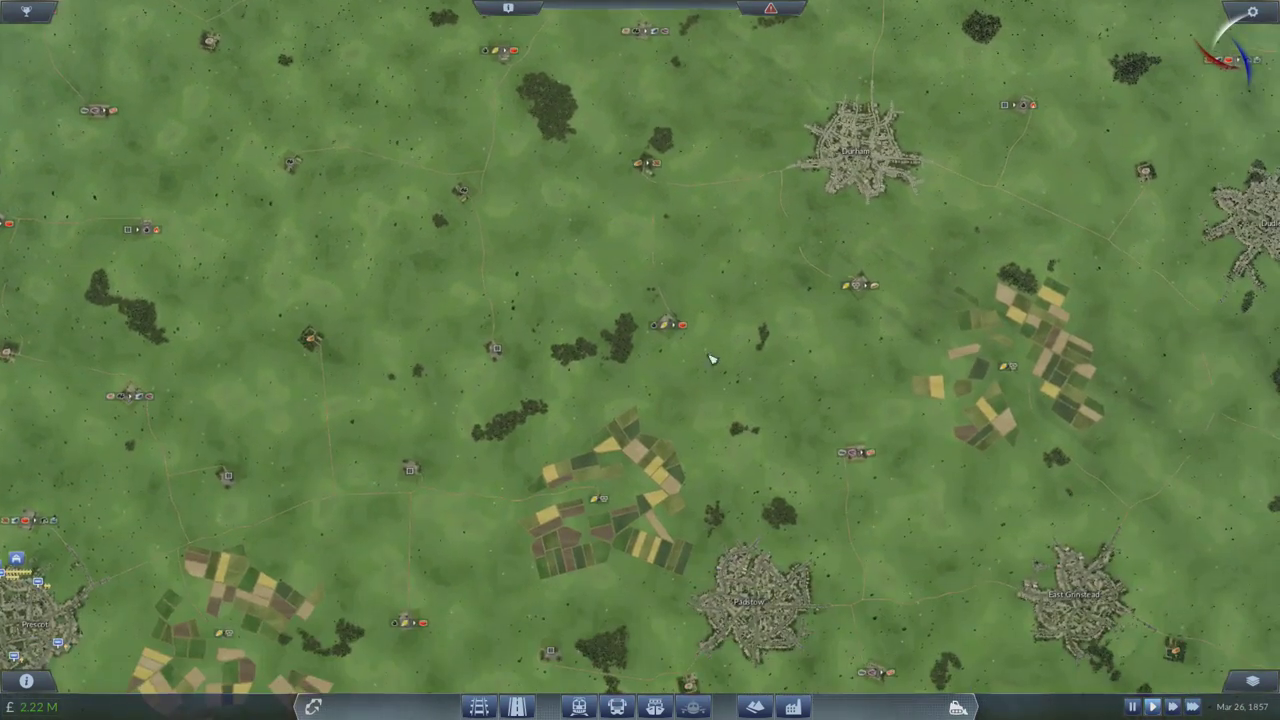
mouse_move(822, 456)
mouse_down()
mouse_move(755, 404)
mouse_move(985, 425)
mouse_up()
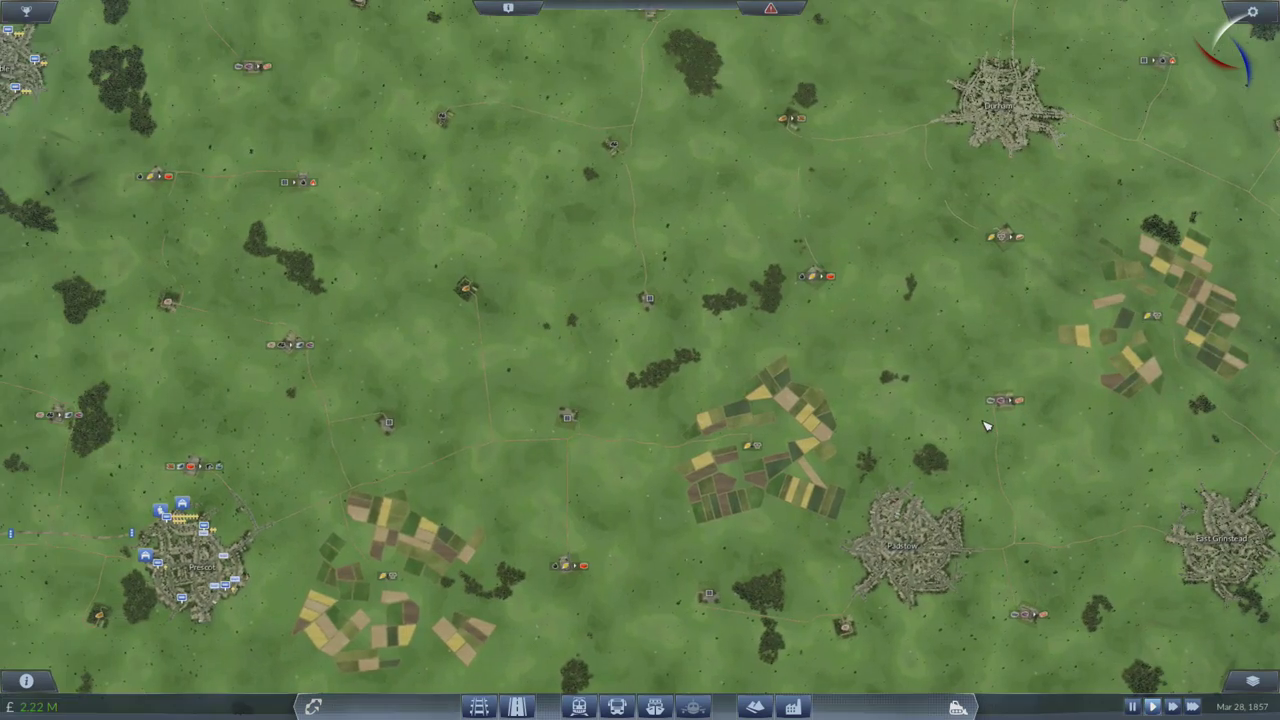
drag(985, 425, 792, 517)
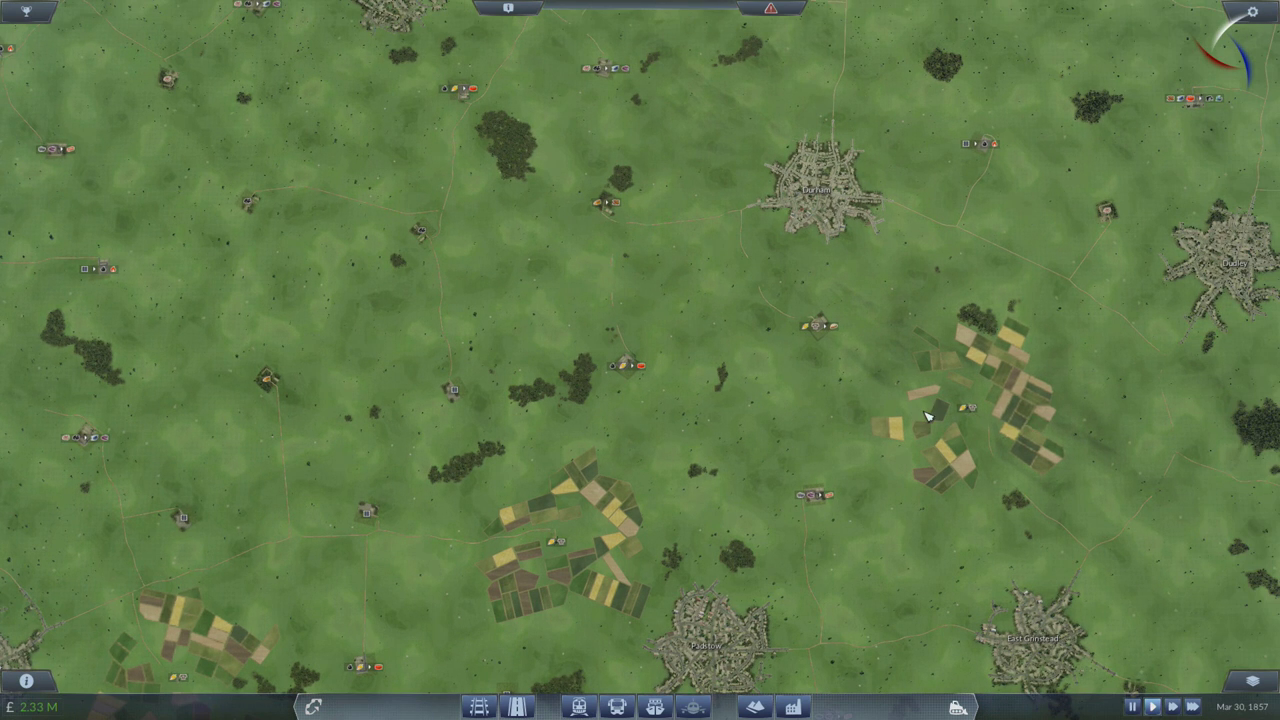
drag(927, 417, 845, 348)
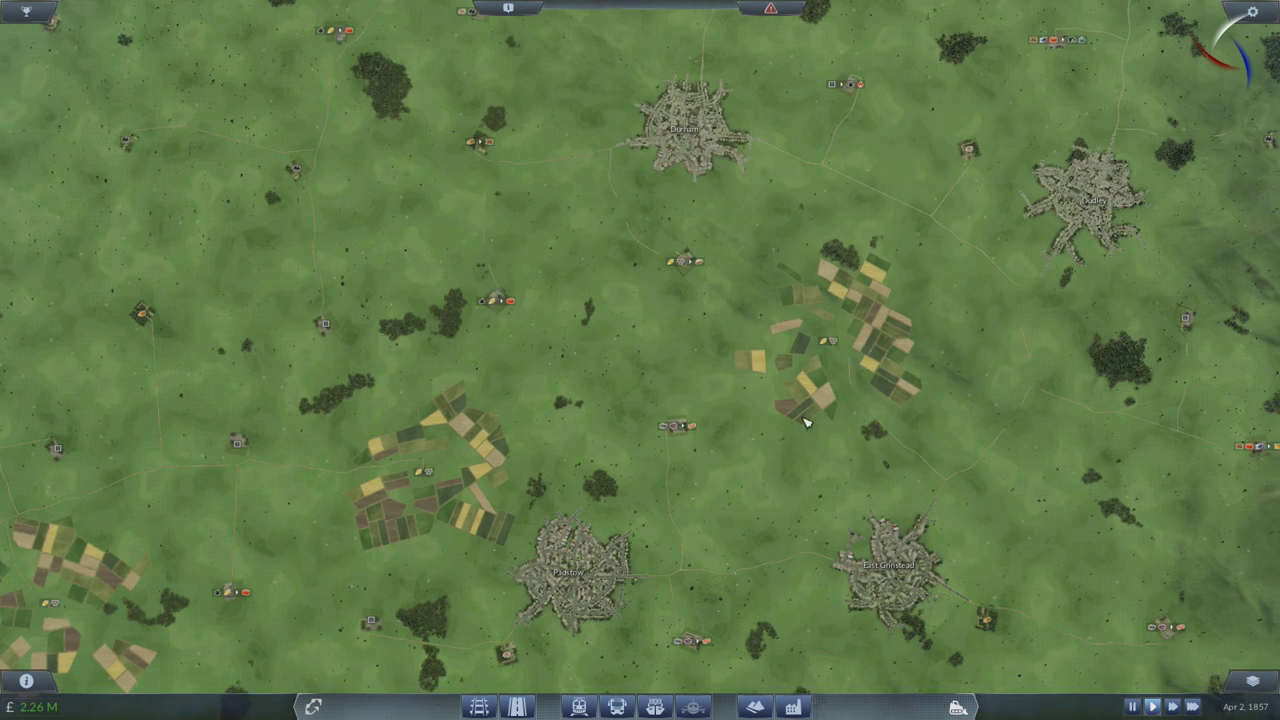
key(s)
mouse_move(750, 368)
mouse_down()
mouse_move(750, 392)
mouse_move(868, 425)
mouse_move(780, 503)
mouse_up()
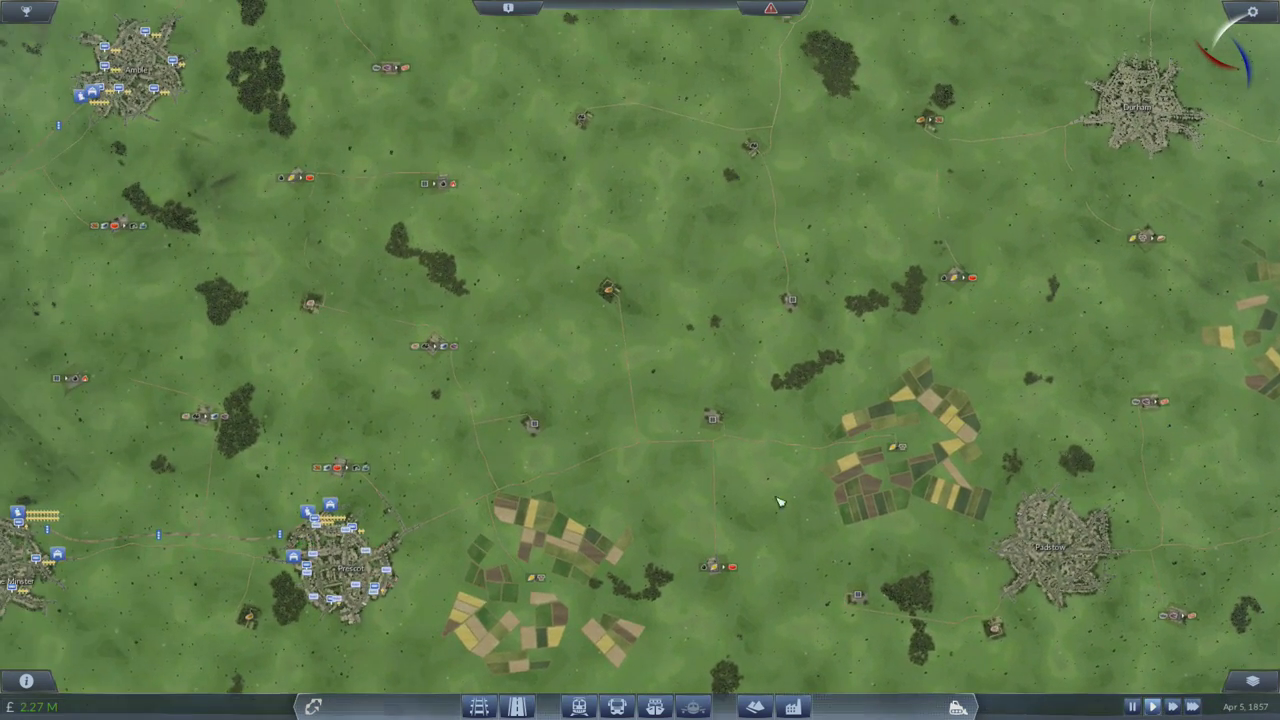
drag(620, 505, 547, 625)
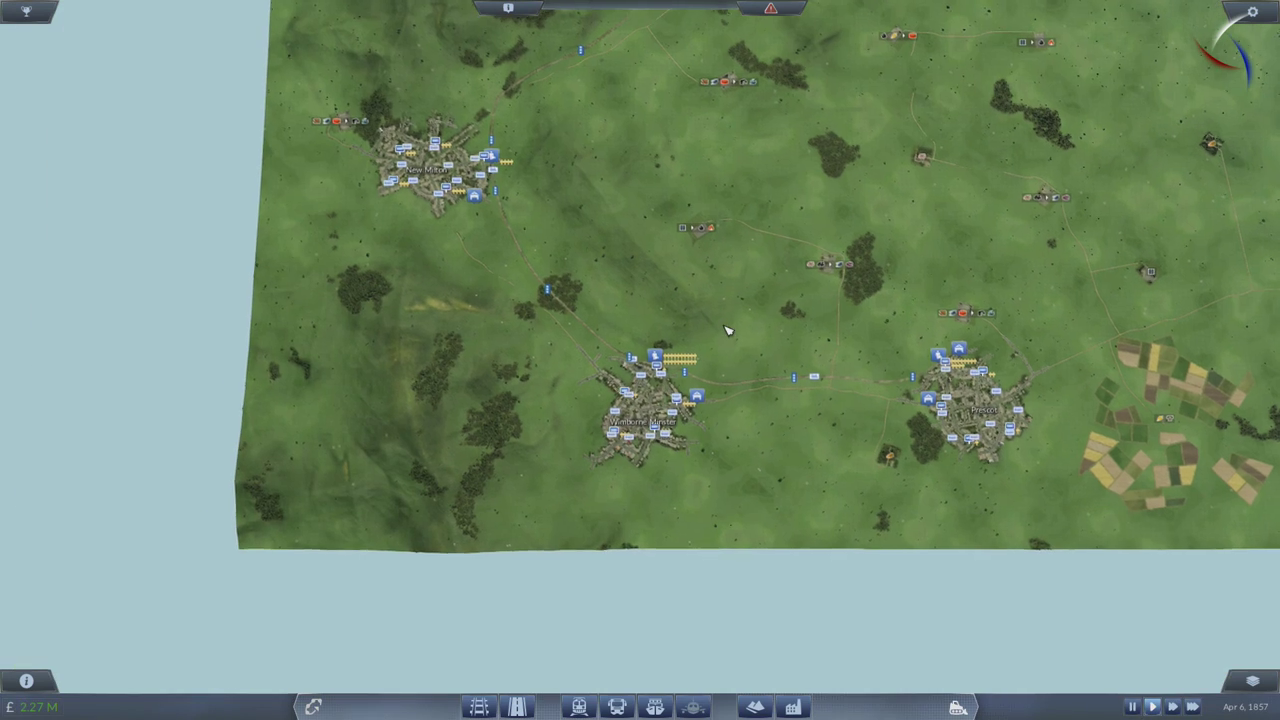
drag(945, 425, 657, 405)
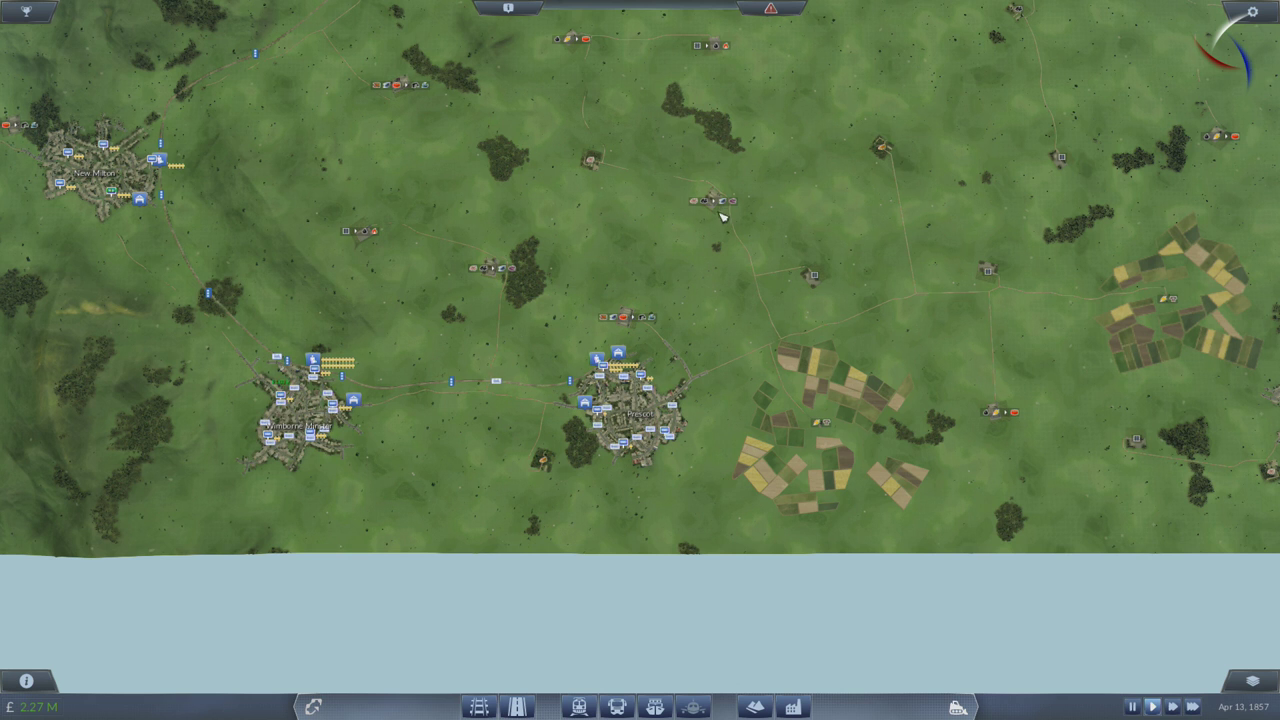
scroll(722, 217, down, 3)
mouse_move(722, 217)
mouse_down()
mouse_move(740, 250)
mouse_move(872, 95)
mouse_move(790, 160)
mouse_move(712, 322)
mouse_up()
scroll(770, 225, down, 3)
scroll(770, 225, up, 3)
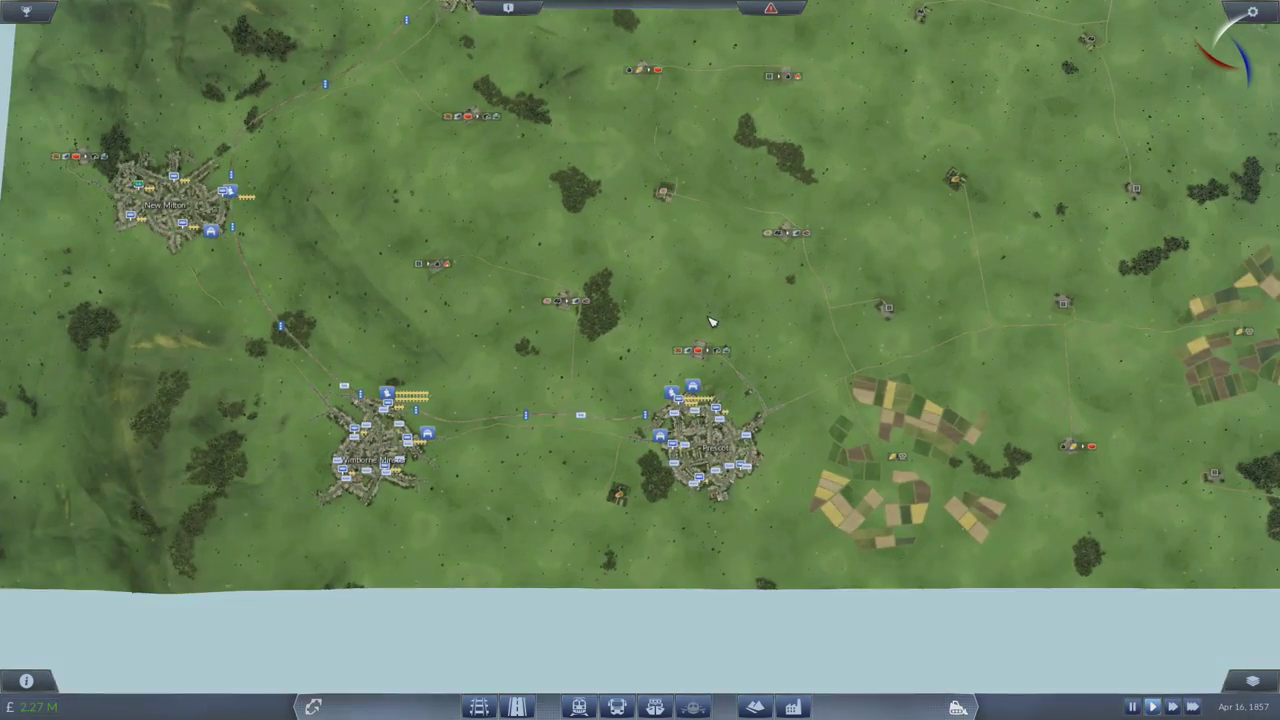
scroll(712, 322, up, 3)
scroll(700, 340, up, 3)
scroll(690, 360, up, 2)
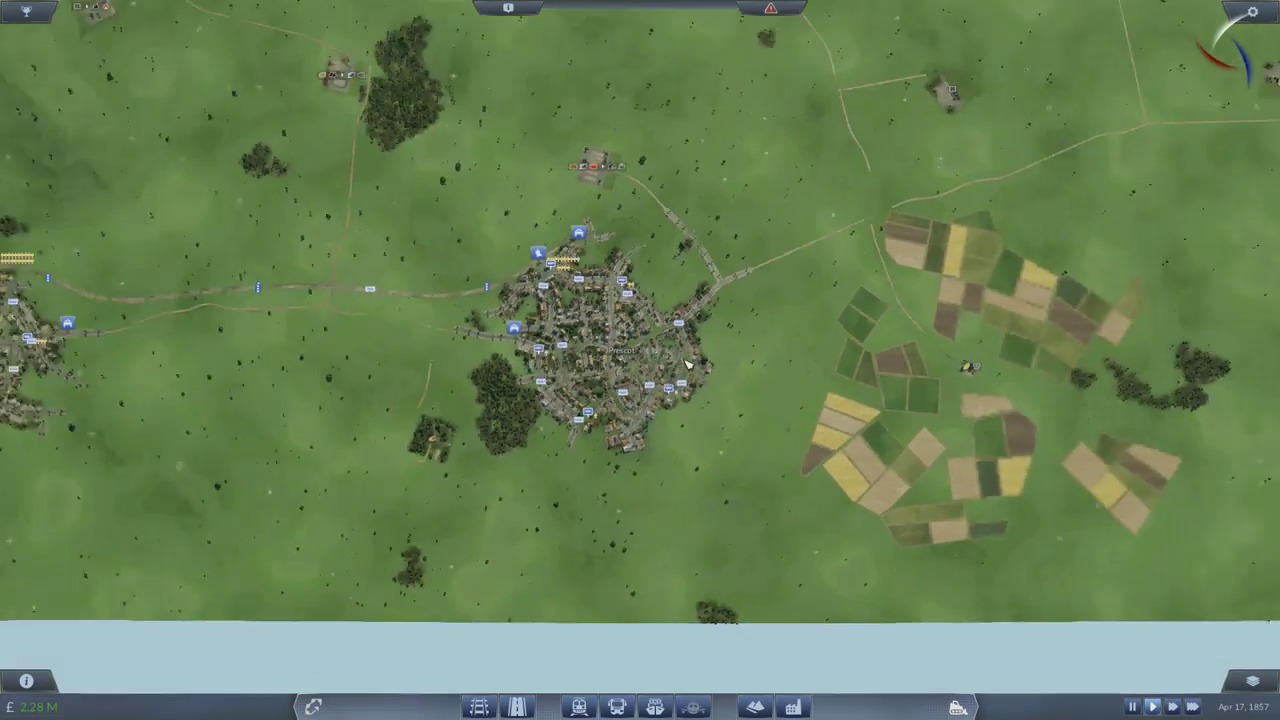
scroll(688, 365, down, 4)
scroll(695, 380, down, 3)
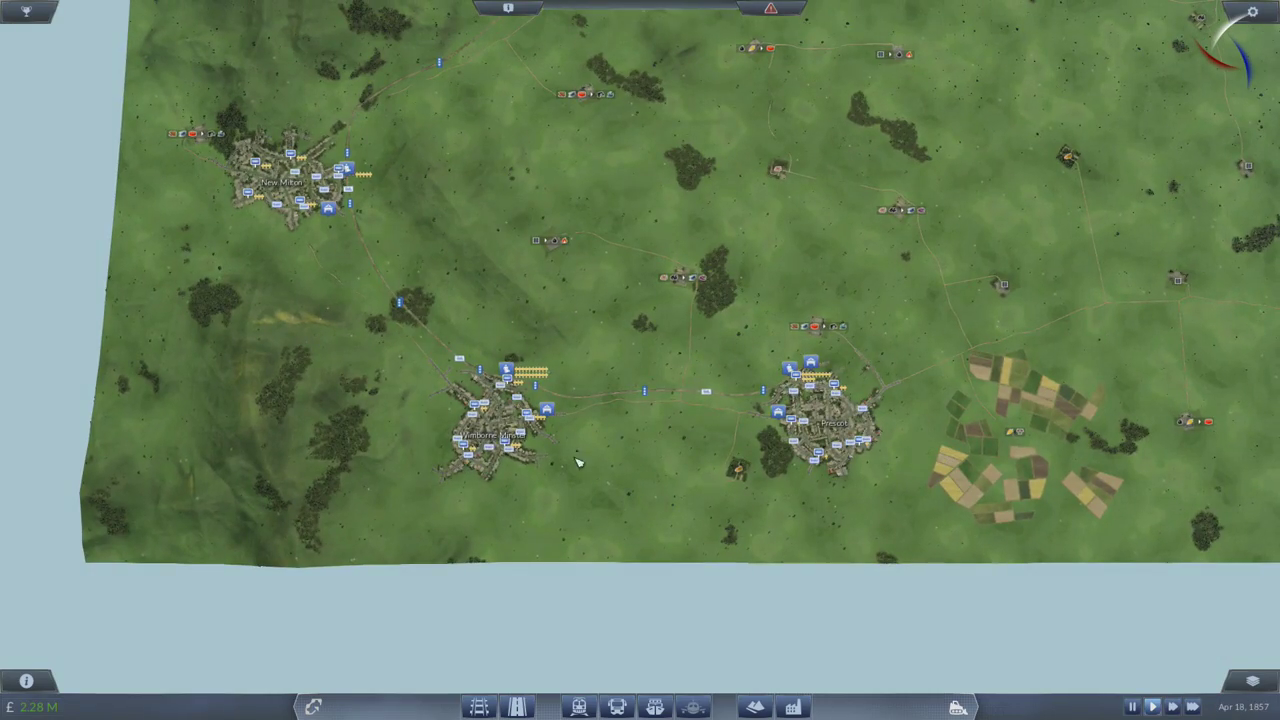
drag(578, 460, 628, 640)
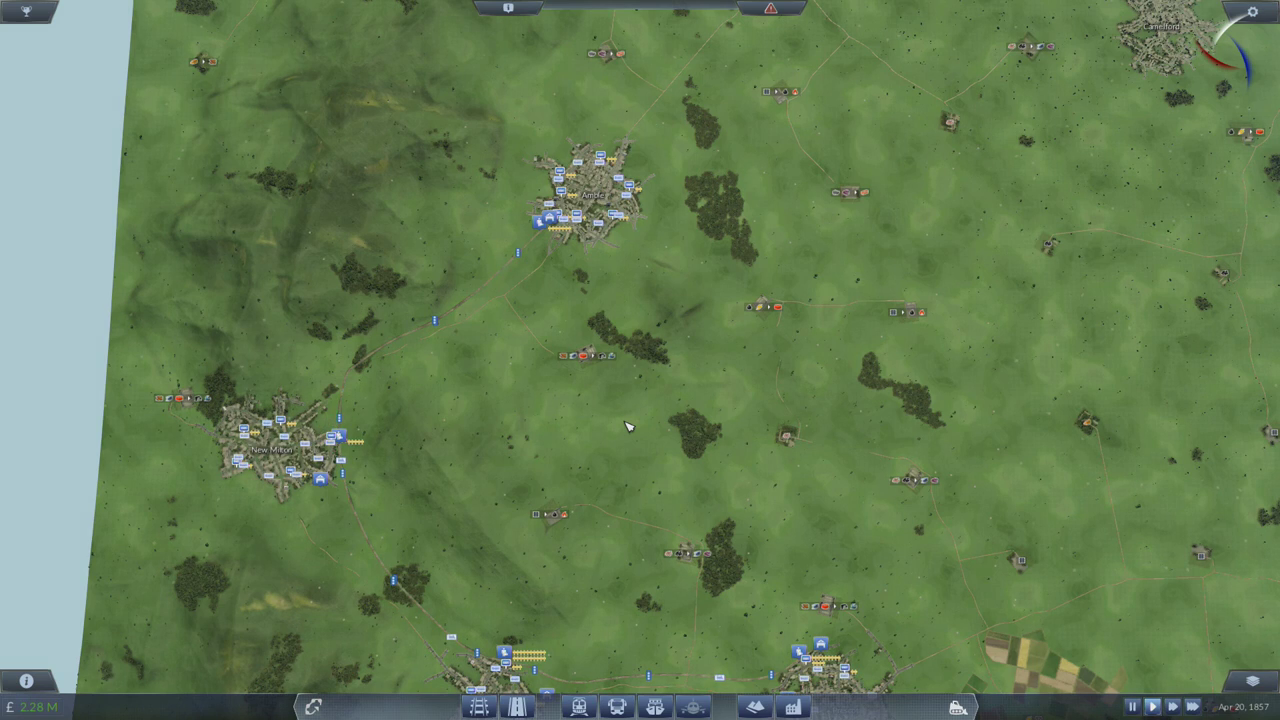
scroll(622, 401, down, 3)
drag(676, 343, 560, 200)
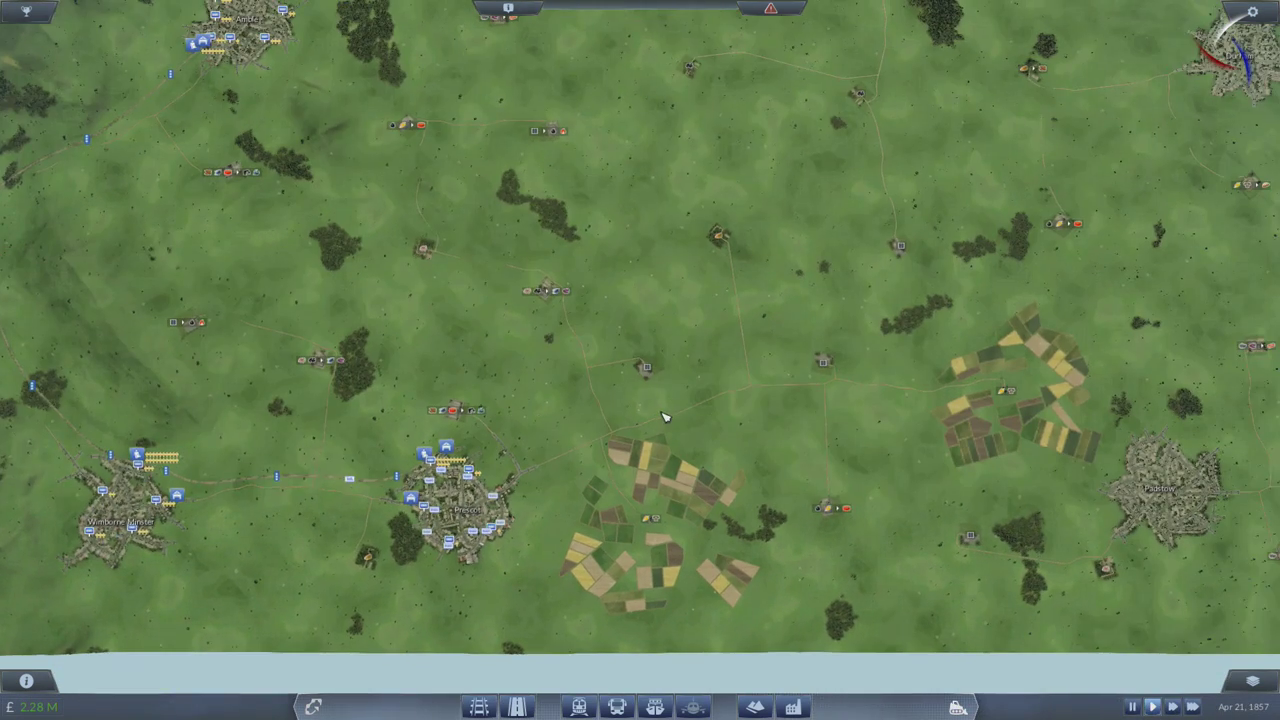
drag(993, 484, 729, 514)
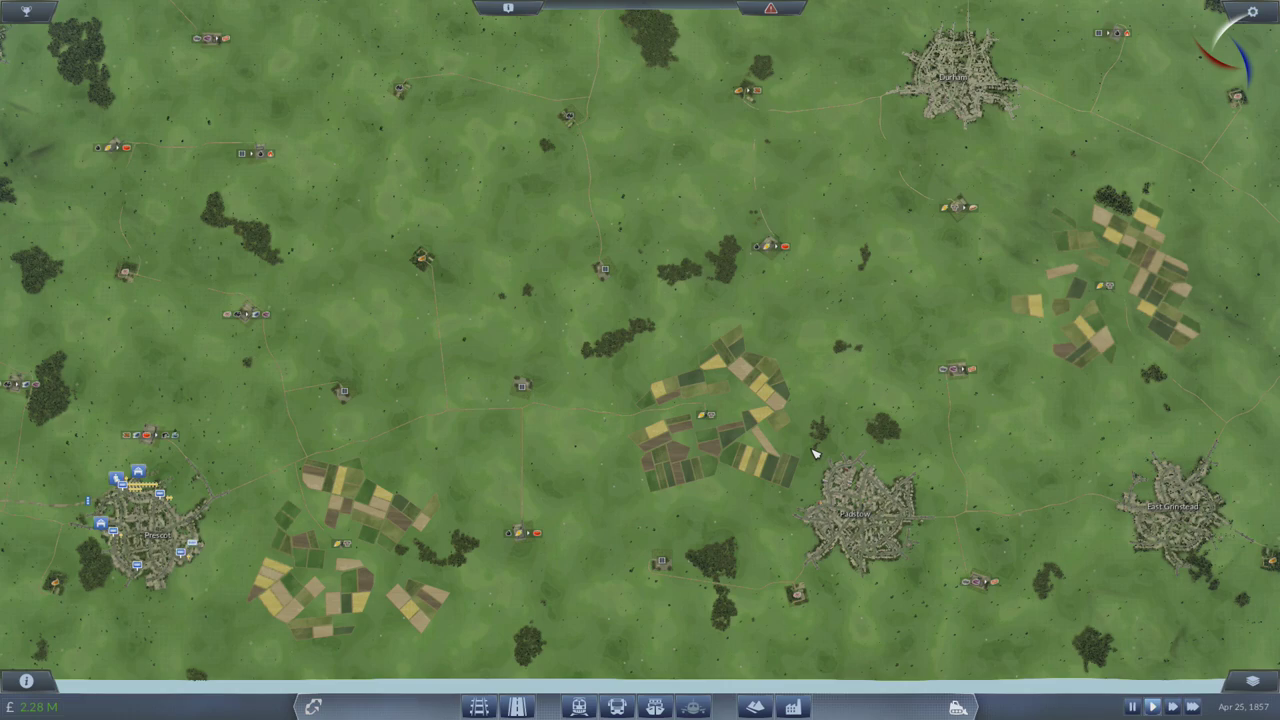
scroll(815, 452, up, 4)
scroll(750, 400, up, 4)
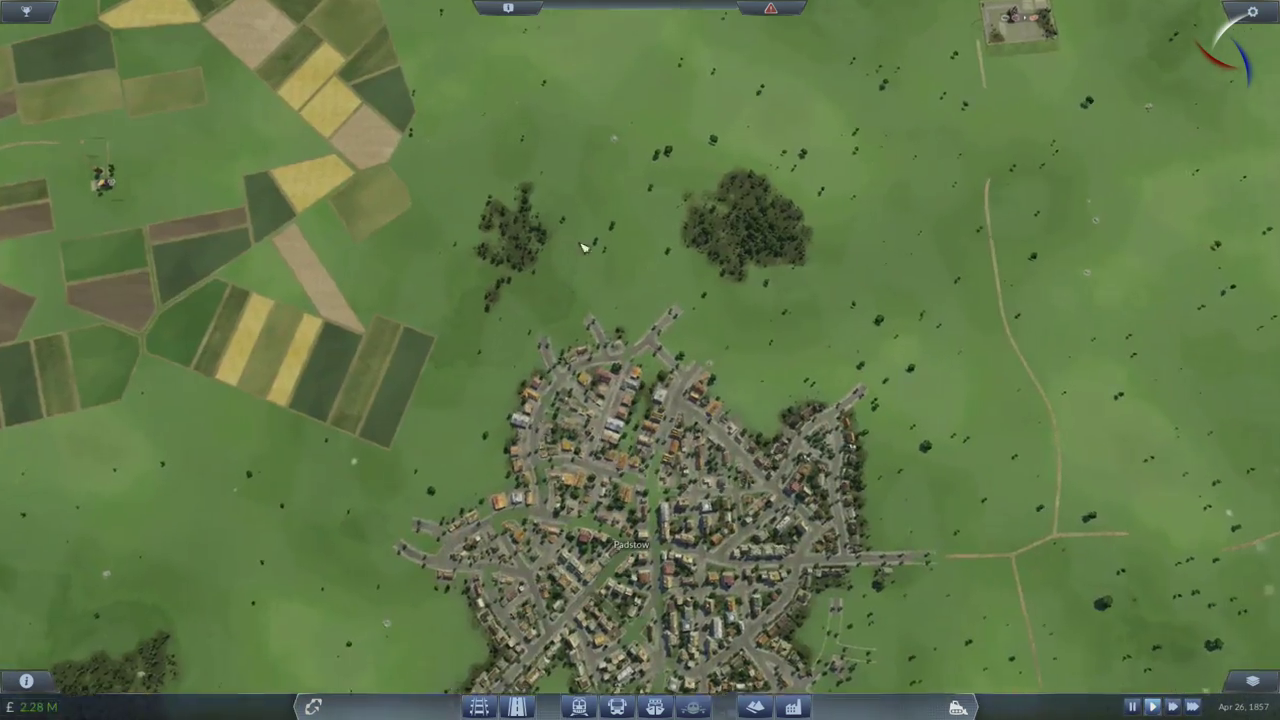
scroll(648, 292, down, 2)
scroll(466, 352, up, 3)
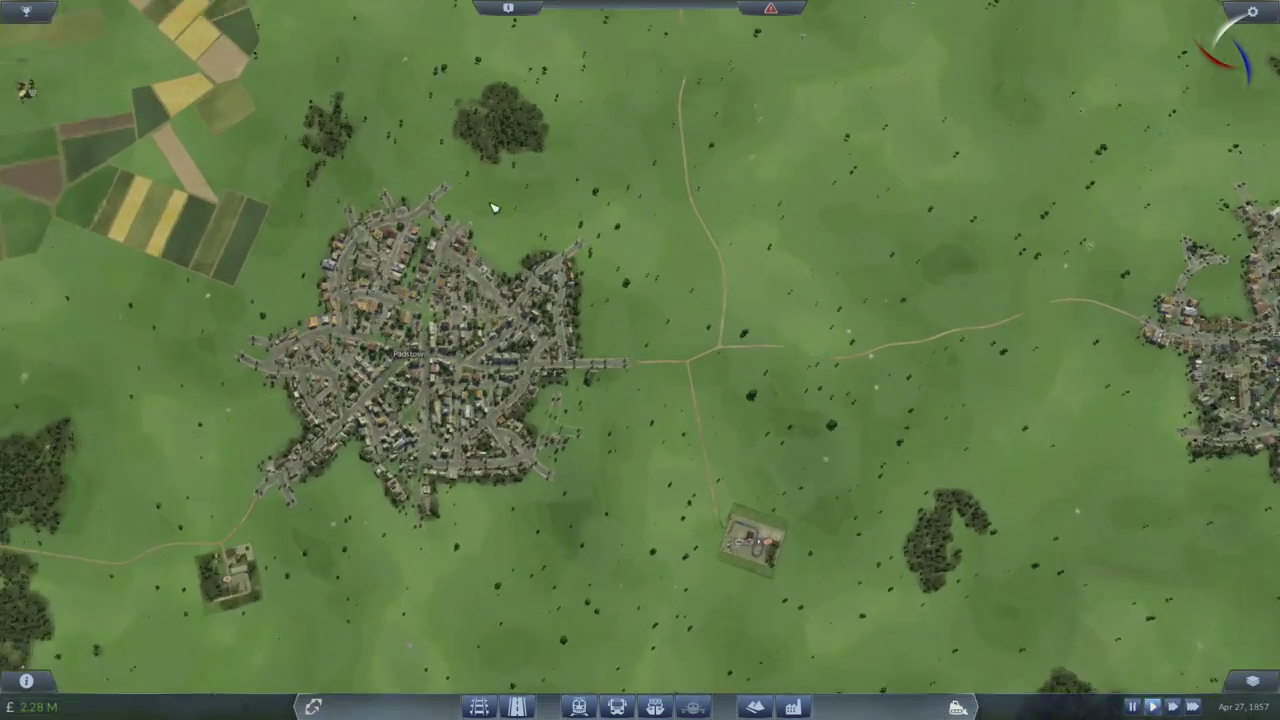
scroll(500, 400, up, 3)
Close the Padstow town window and frame the open land north of town for a station.
click(516, 482)
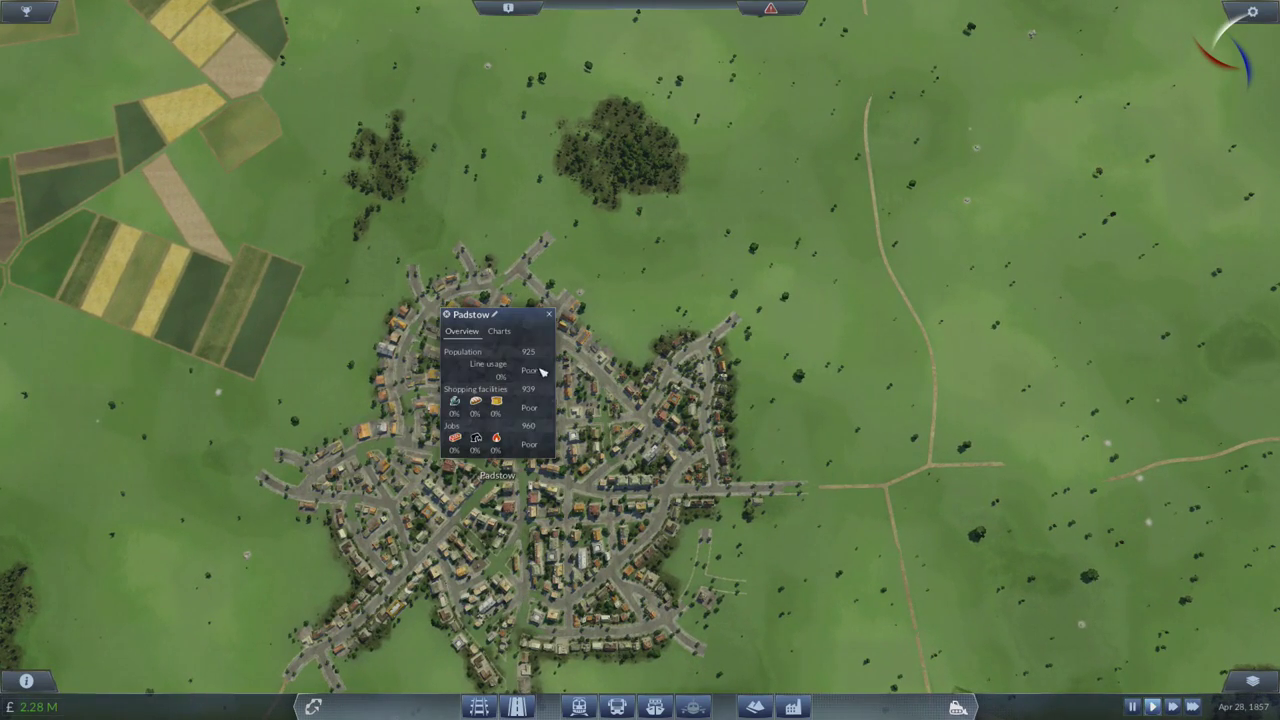
click(551, 318)
scroll(640, 360, down, 4)
scroll(640, 360, down, 2)
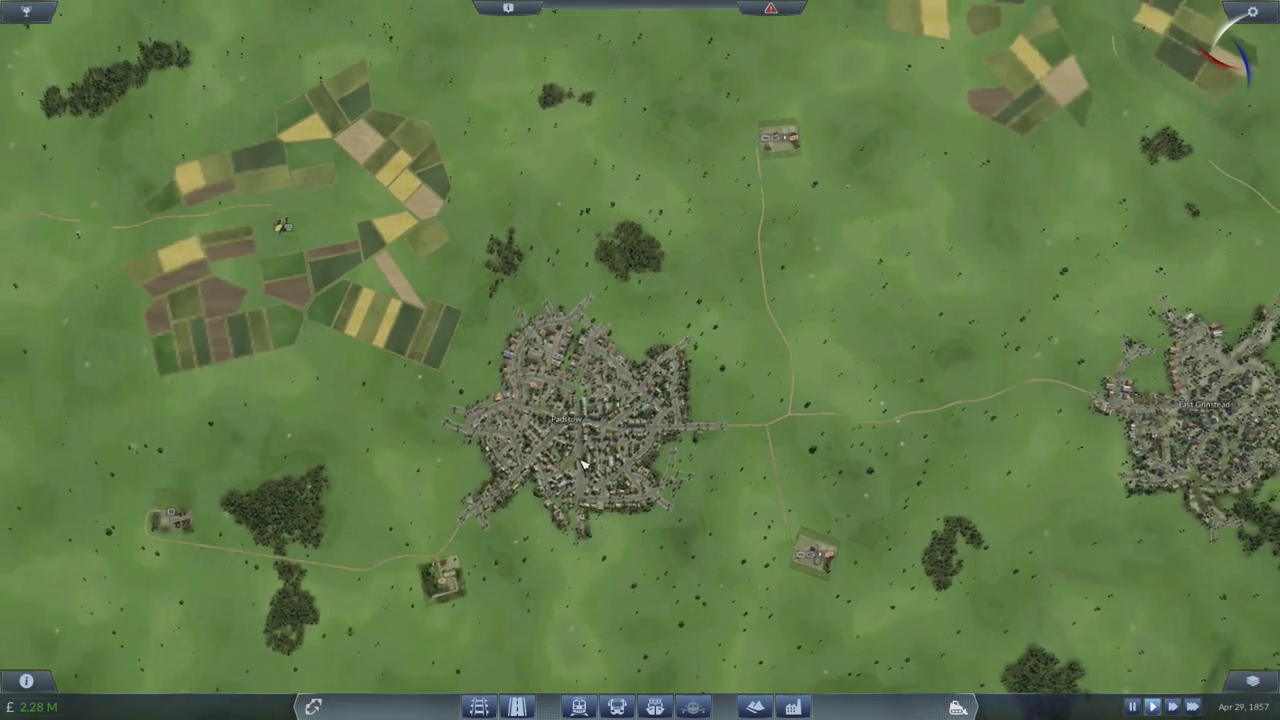
mouse_move(500, 400)
mouse_down()
mouse_move(843, 437)
mouse_move(400, 300)
mouse_move(900, 500)
mouse_move(600, 400)
mouse_move(840, 405)
mouse_move(900, 430)
mouse_move(700, 490)
mouse_move(992, 540)
mouse_up()
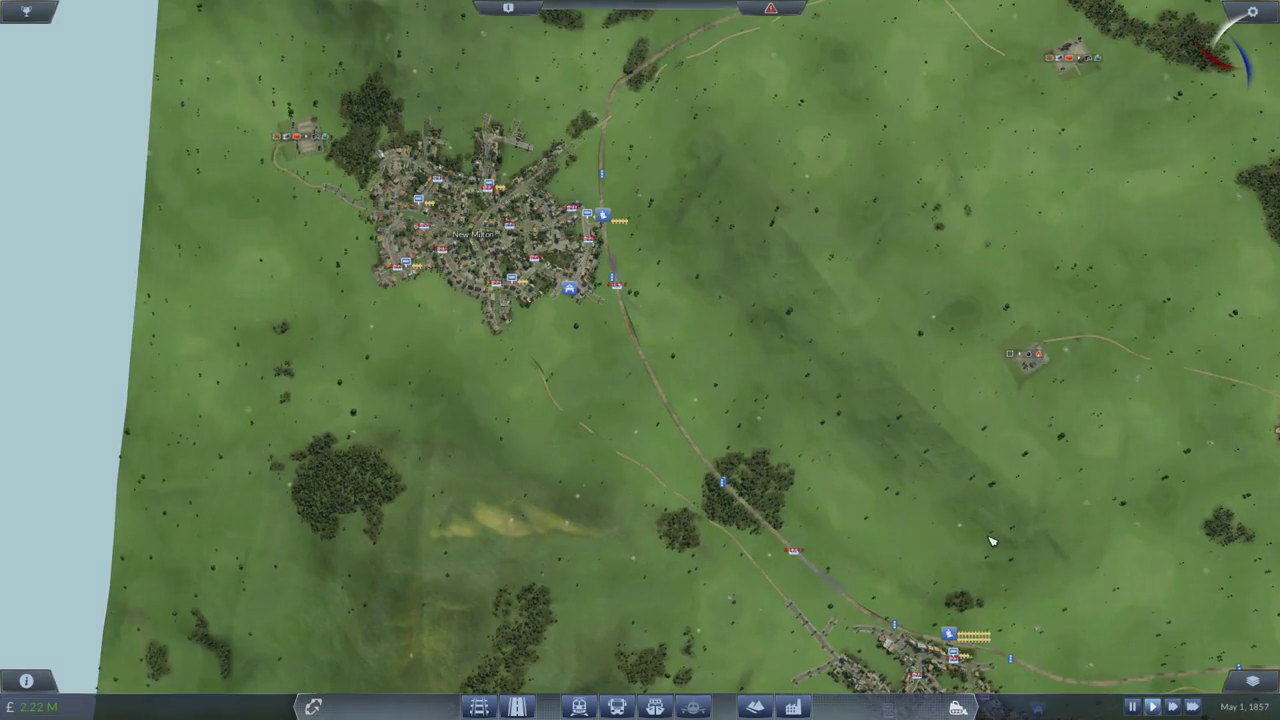
scroll(992, 540, down, 3)
mouse_move(700, 400)
mouse_down()
mouse_move(900, 407)
mouse_move(600, 350)
mouse_move(750, 300)
mouse_move(650, 380)
mouse_move(586, 333)
mouse_up()
scroll(586, 333, up, 3)
scroll(650, 300, up, 2)
scroll(700, 250, up, 2)
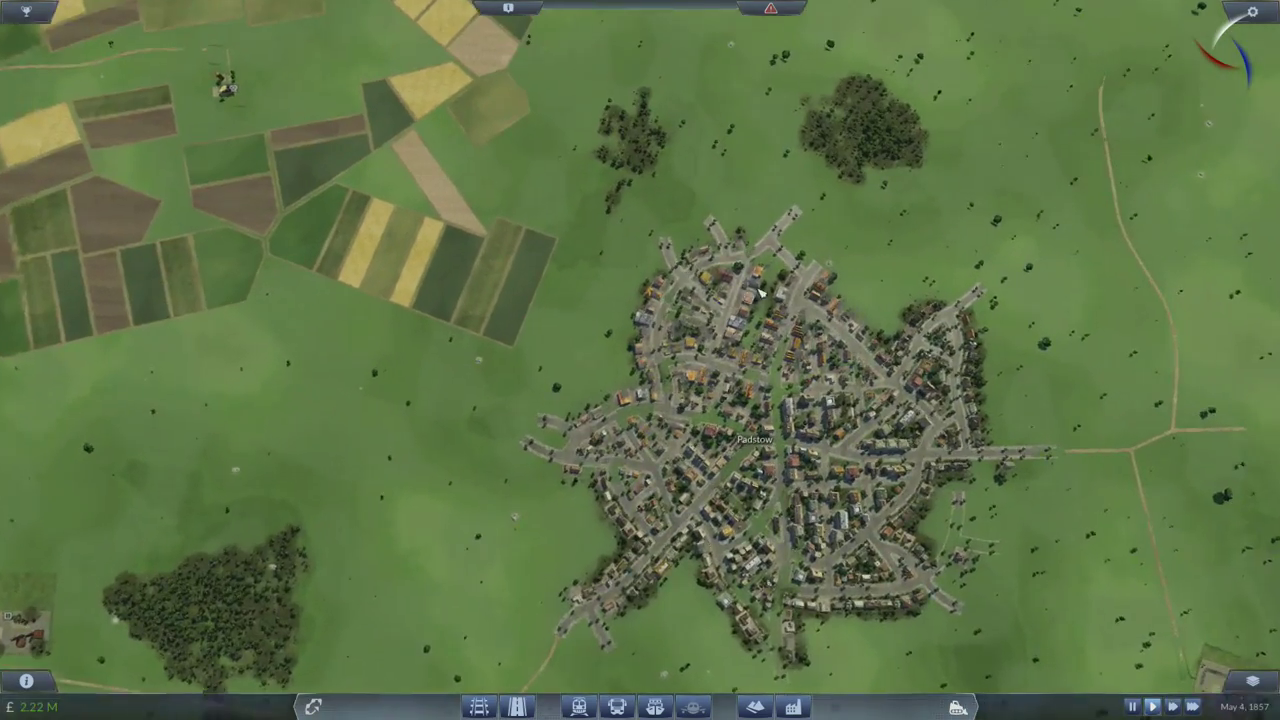
scroll(714, 228, up, 2)
scroll(714, 228, up, 2)
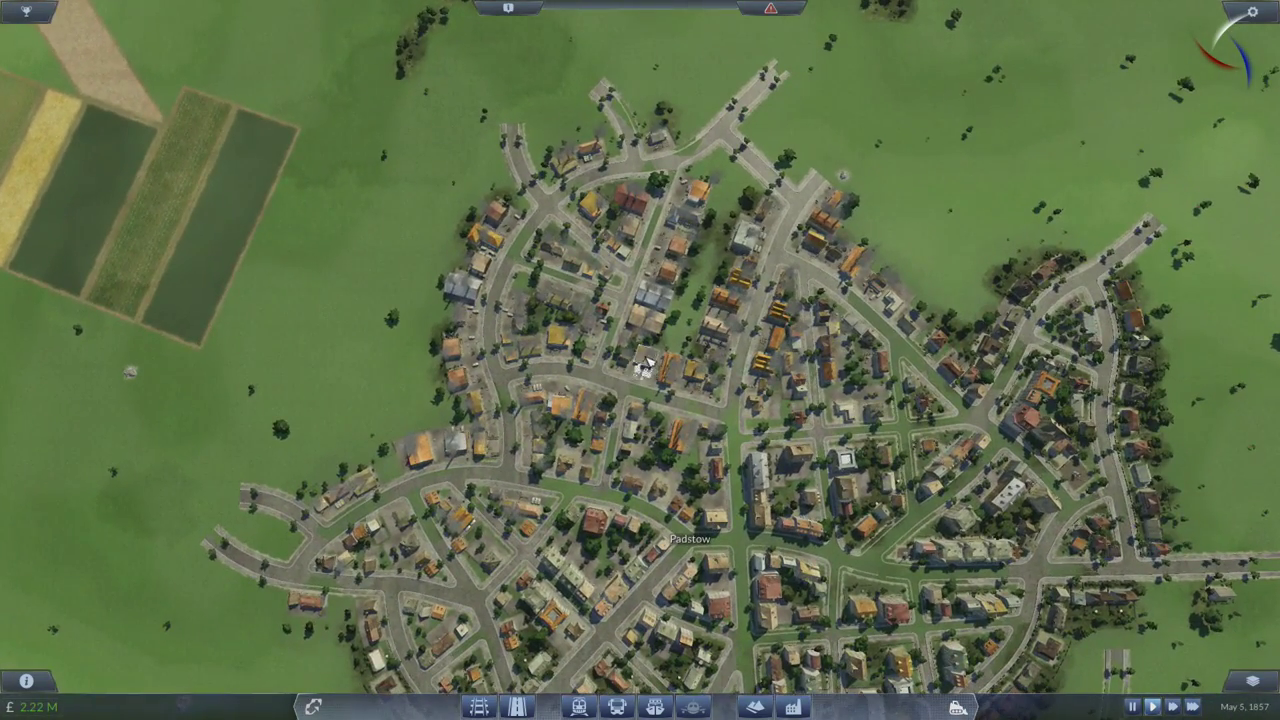
scroll(645, 365, down, 4)
mouse_move(645, 365)
mouse_down()
mouse_move(700, 420)
mouse_move(620, 380)
mouse_up()
scroll(750, 450, up, 2)
scroll(898, 528, up, 2)
scroll(898, 528, up, 2)
click(616, 707)
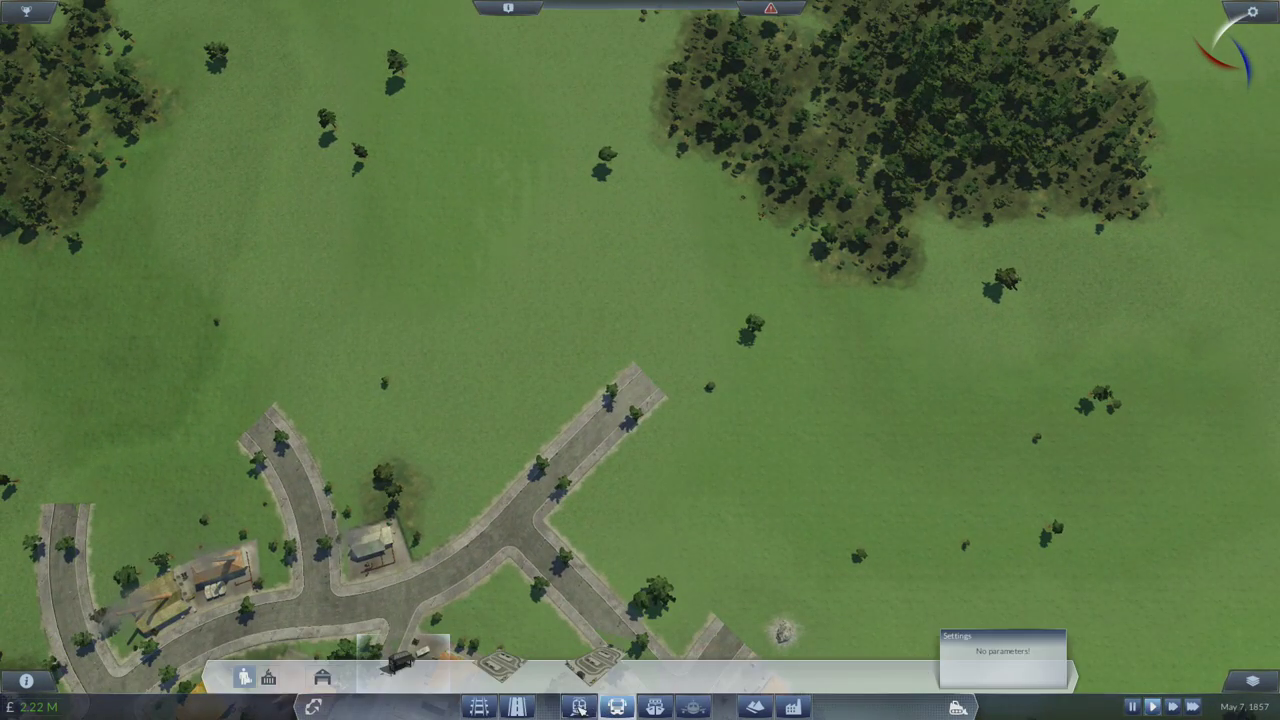
Place a diagonal single-track 160 m train station on the grassland just north of Padstow.
click(578, 707)
click(405, 665)
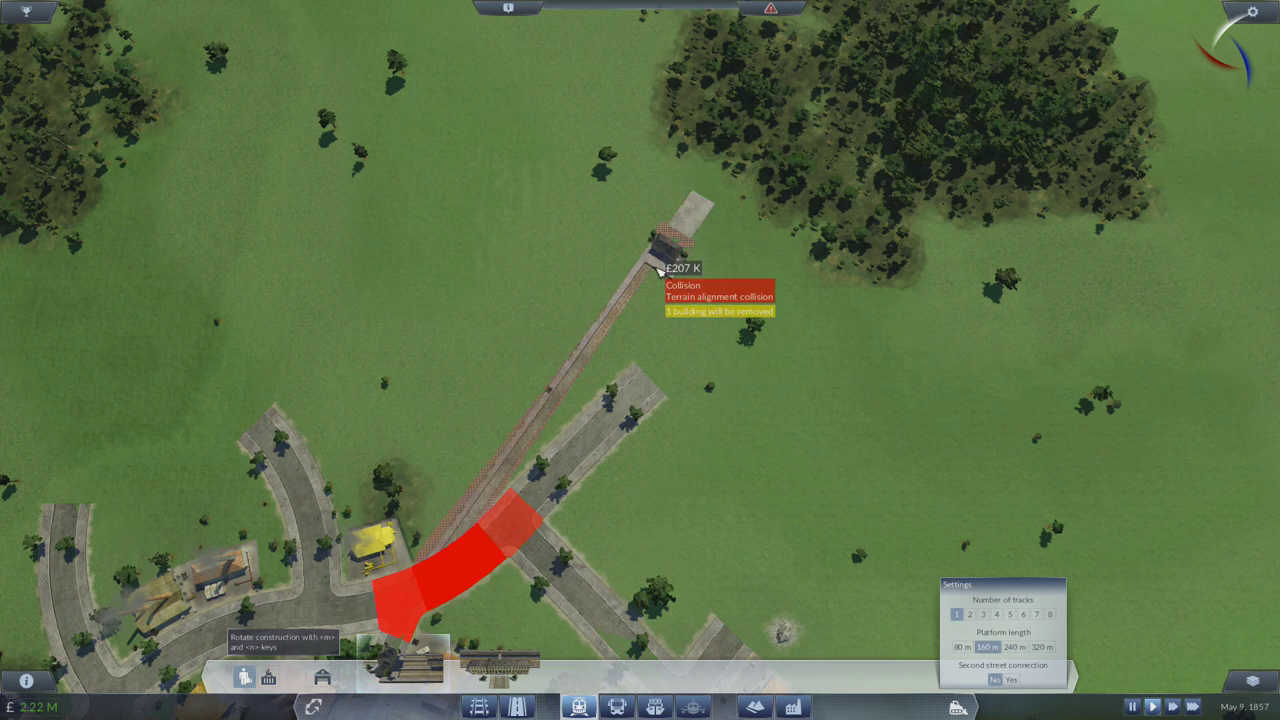
key(m)
key(m)
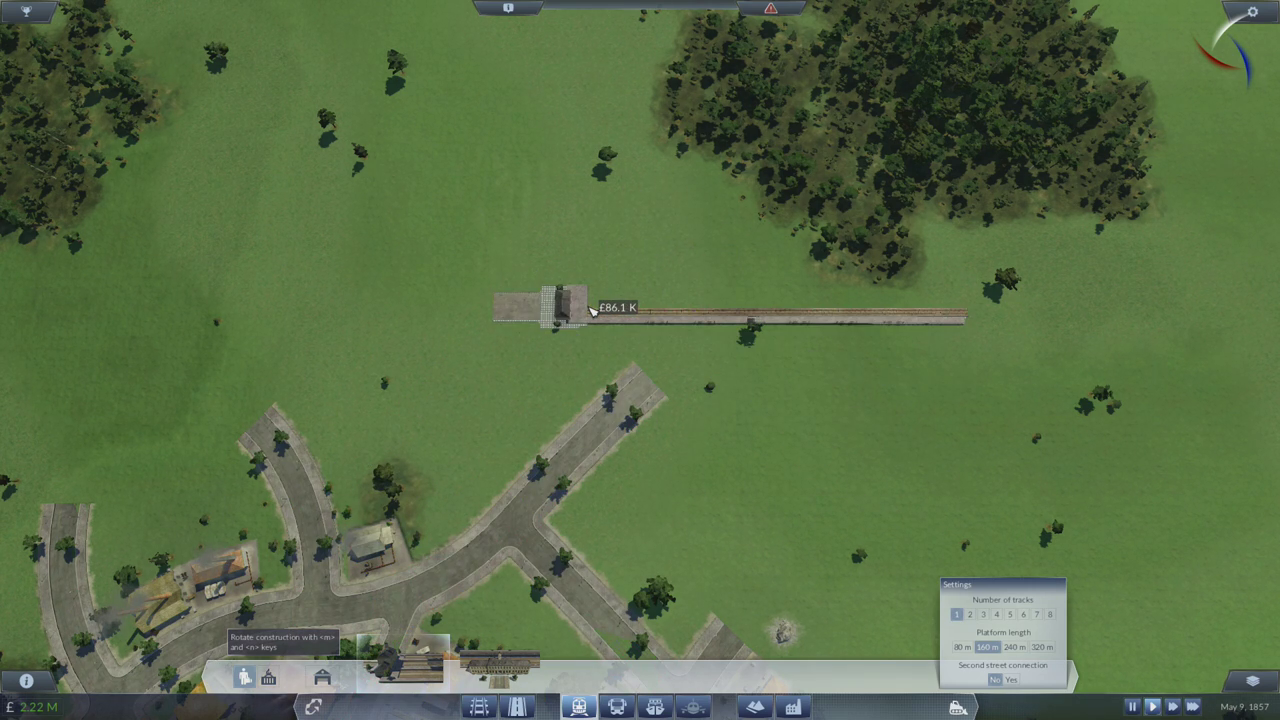
scroll(593, 310, down, 3)
scroll(500, 380, down, 3)
scroll(420, 420, down, 3)
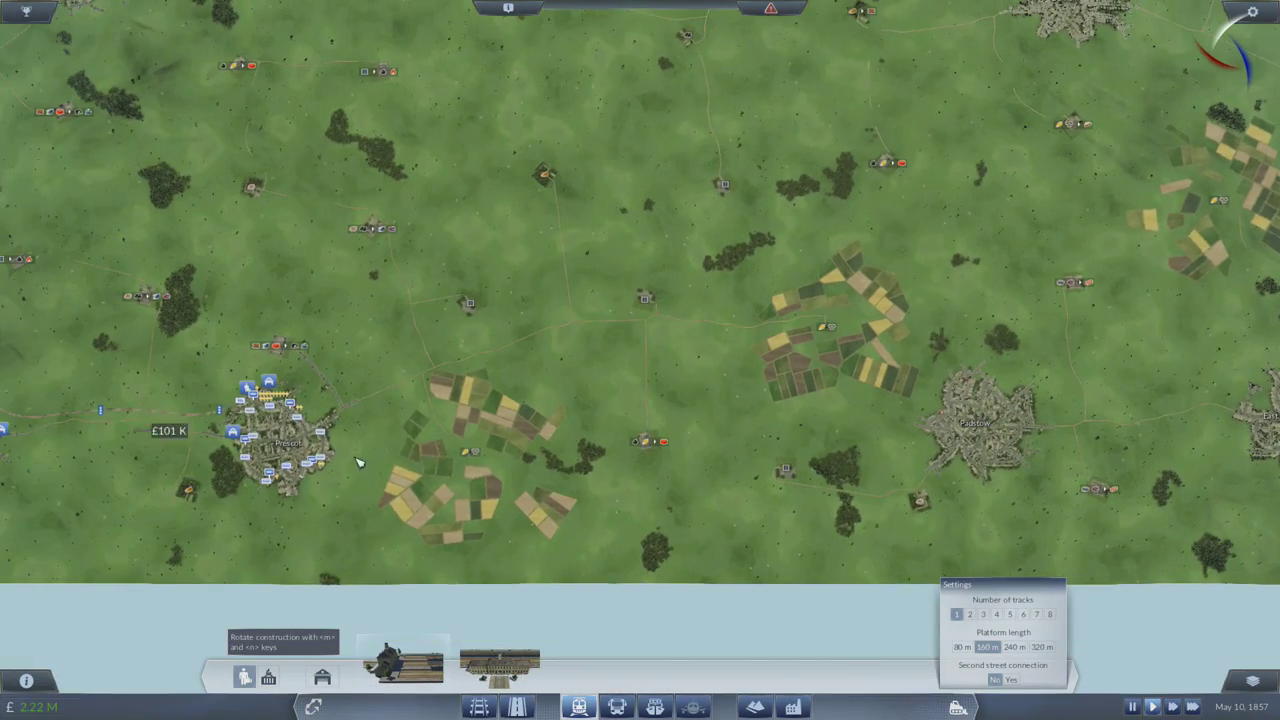
scroll(360, 462, up, 5)
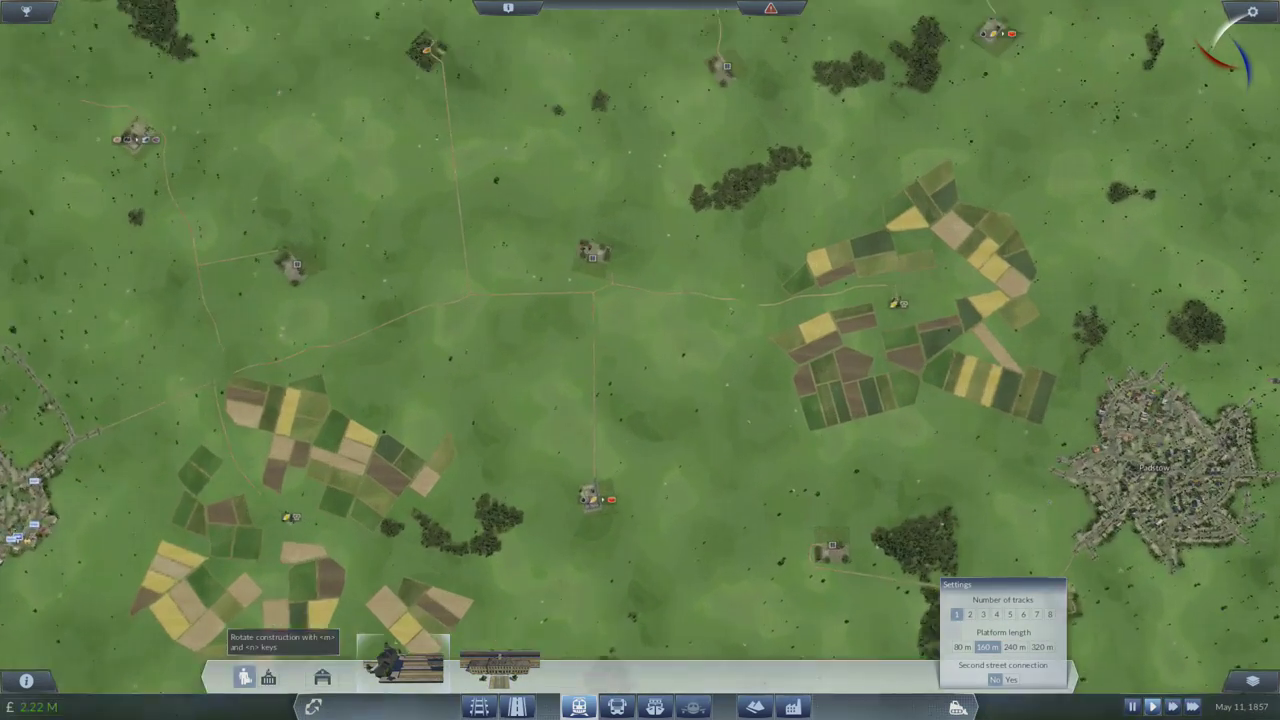
drag(900, 300, 700, 250)
scroll(766, 370, up, 4)
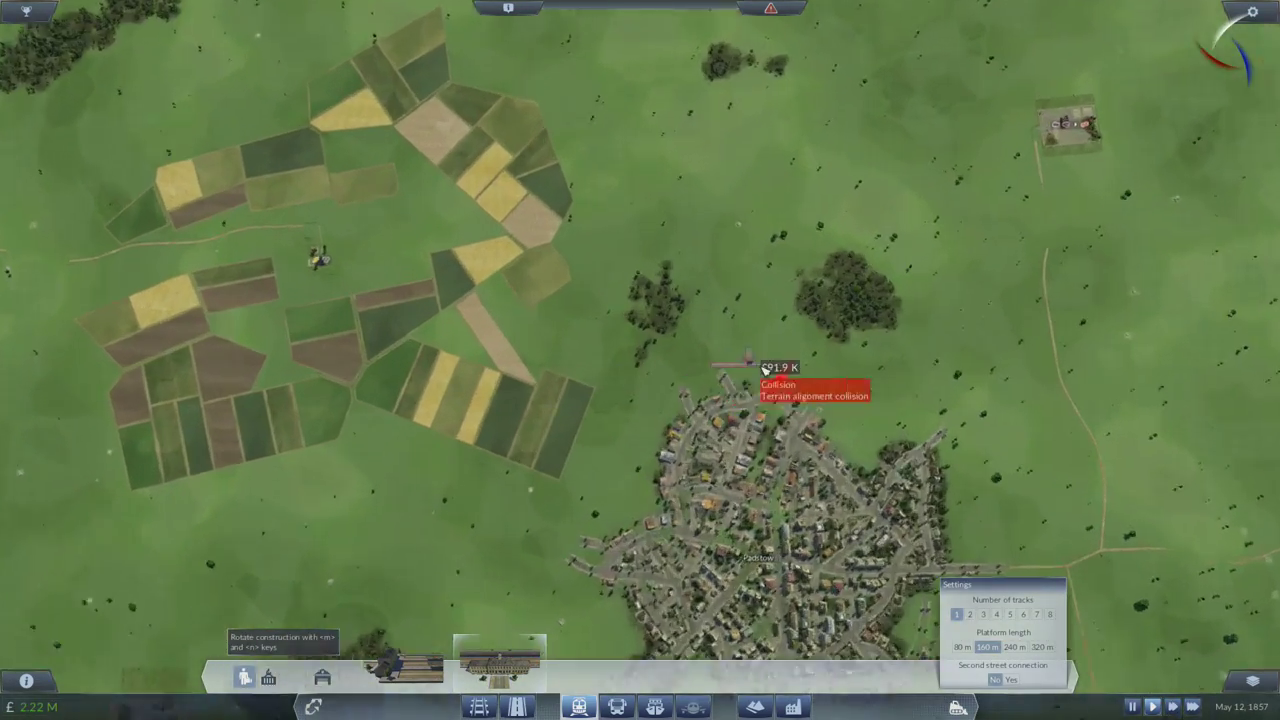
scroll(766, 370, up, 4)
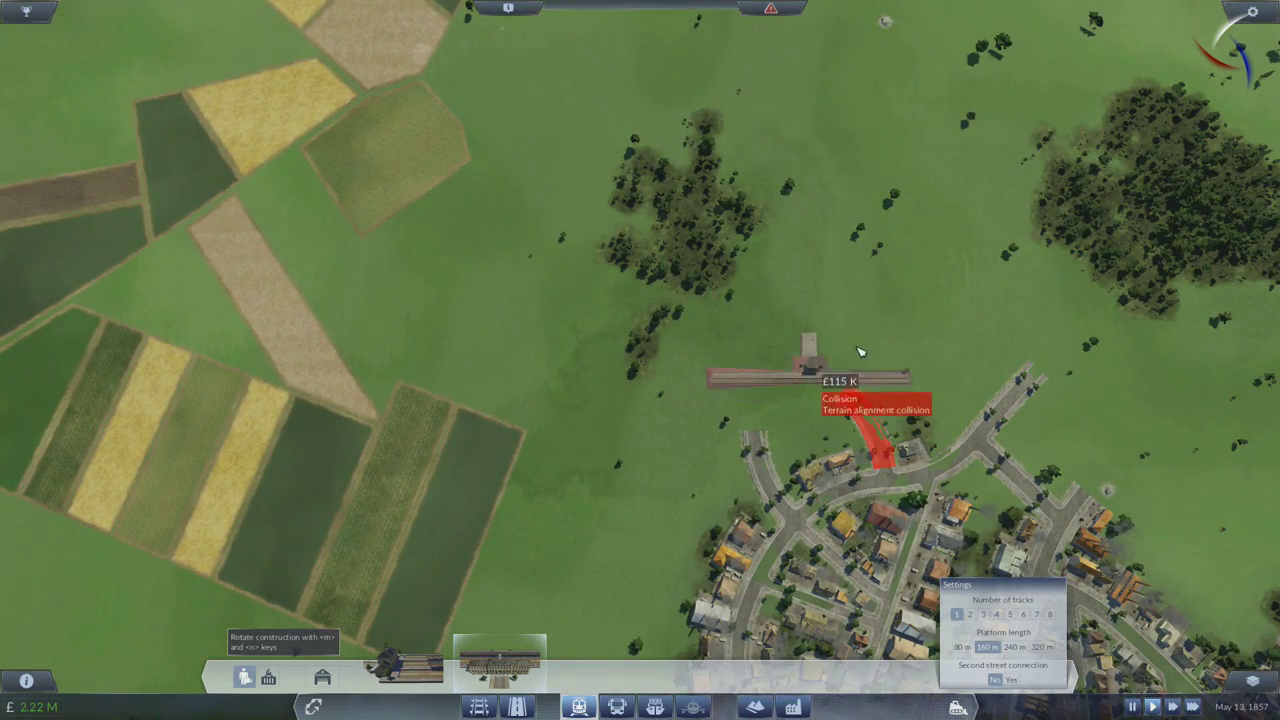
drag(960, 390, 850, 380)
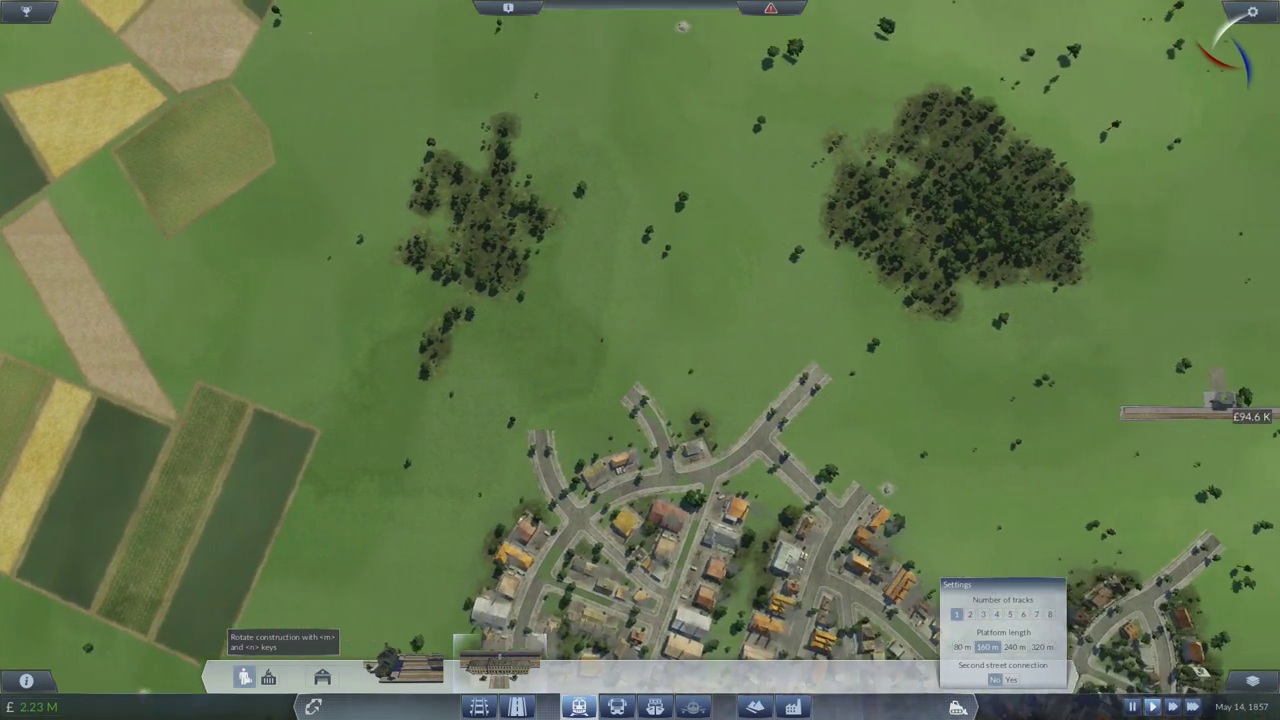
drag(1225, 408, 600, 310)
scroll(850, 350, up, 4)
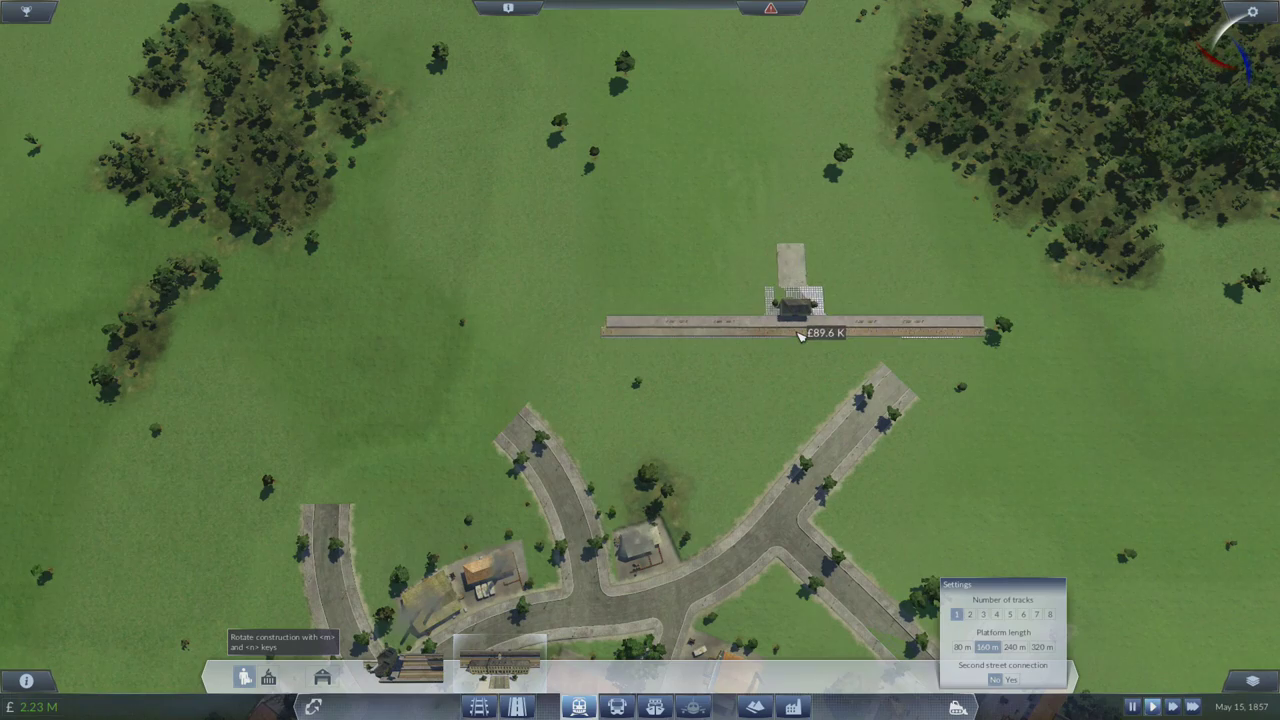
key(m)
key(m)
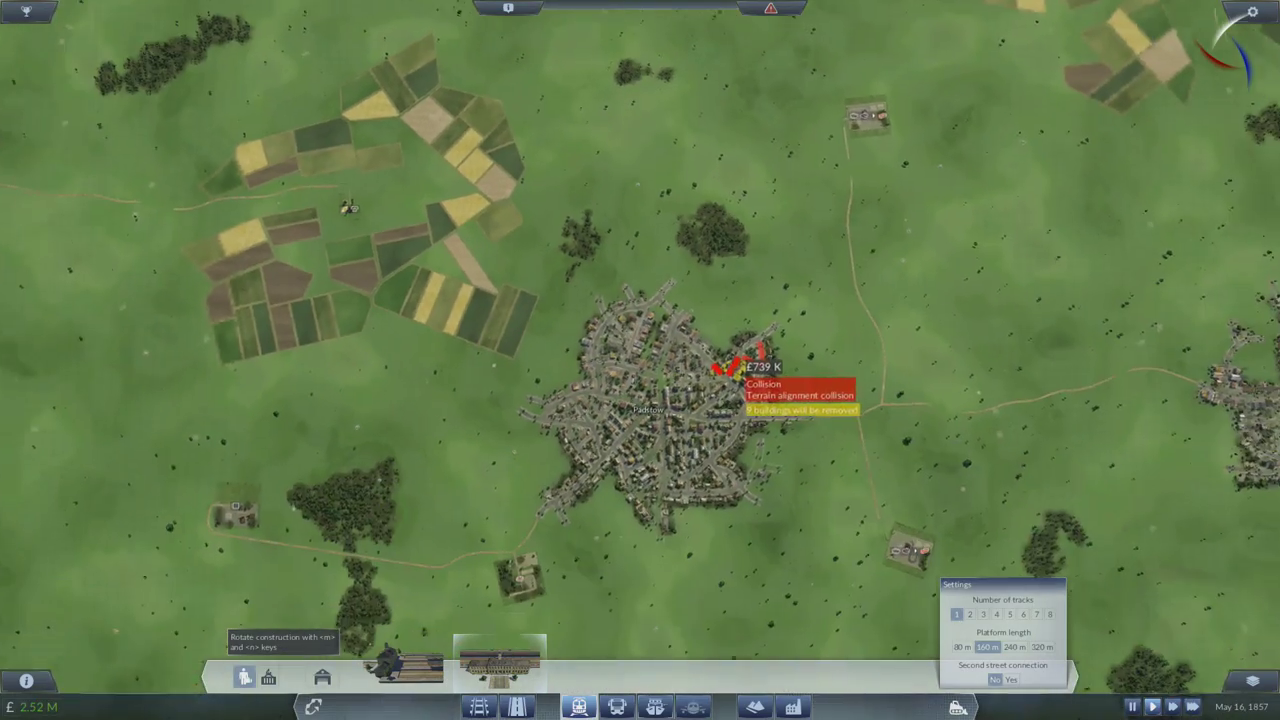
scroll(735, 370, down, 2)
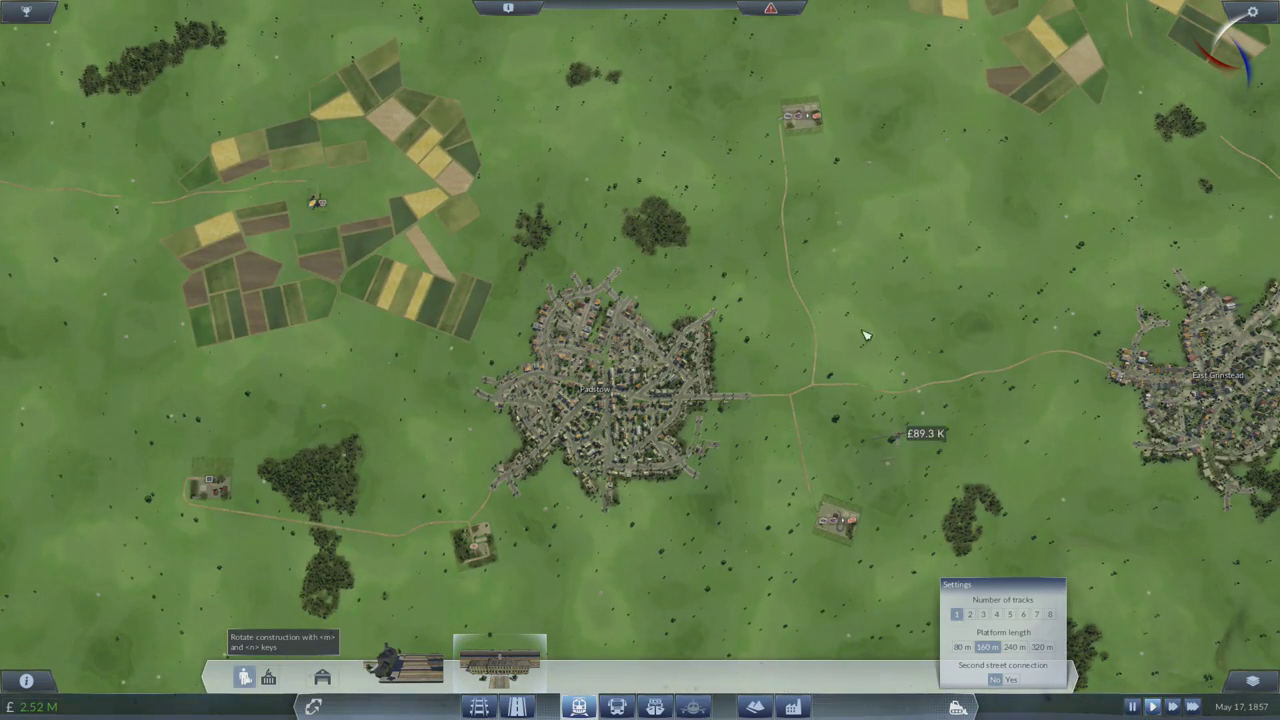
scroll(760, 280, up, 3)
scroll(720, 230, up, 2)
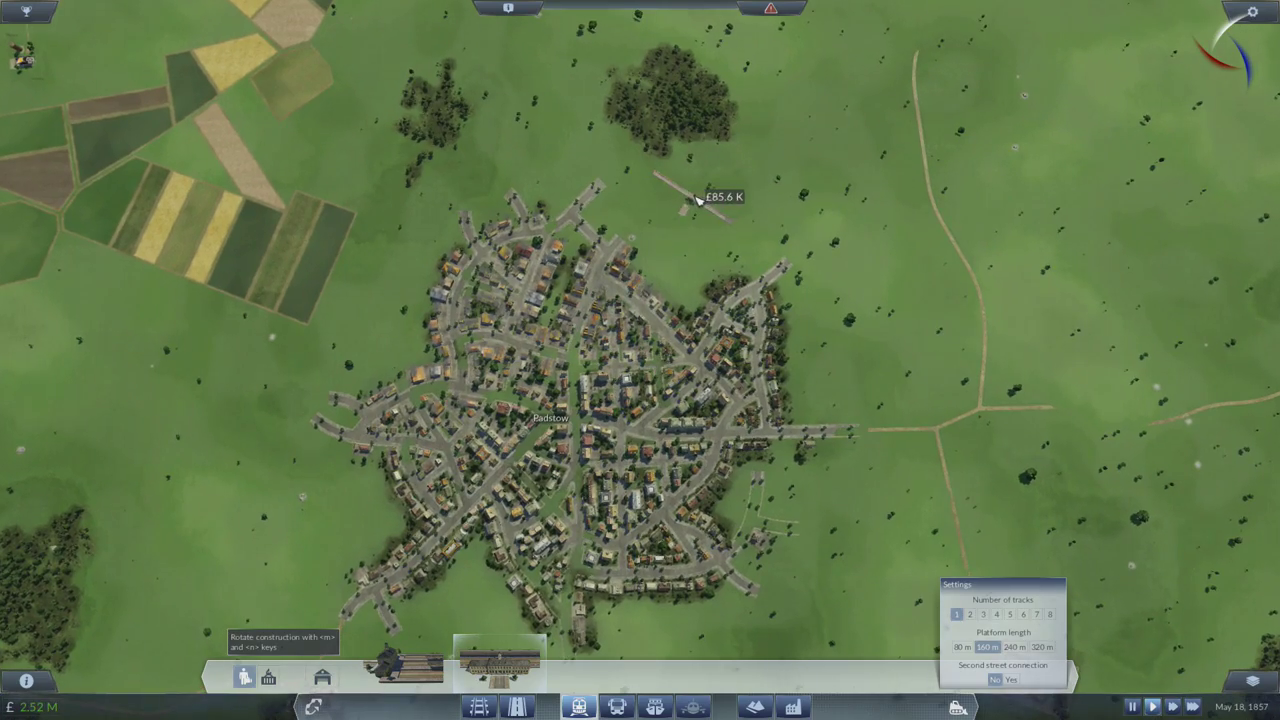
scroll(698, 200, up, 3)
scroll(760, 240, up, 3)
scroll(800, 280, up, 2)
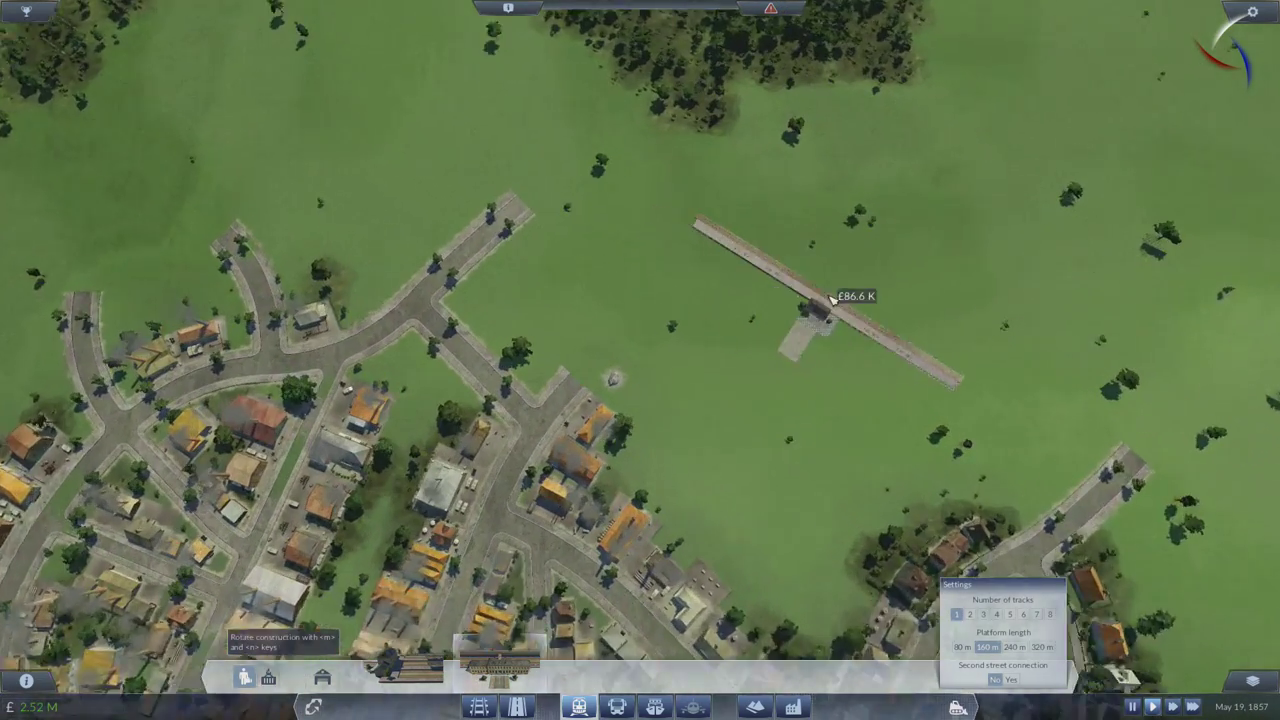
scroll(833, 300, down, 1)
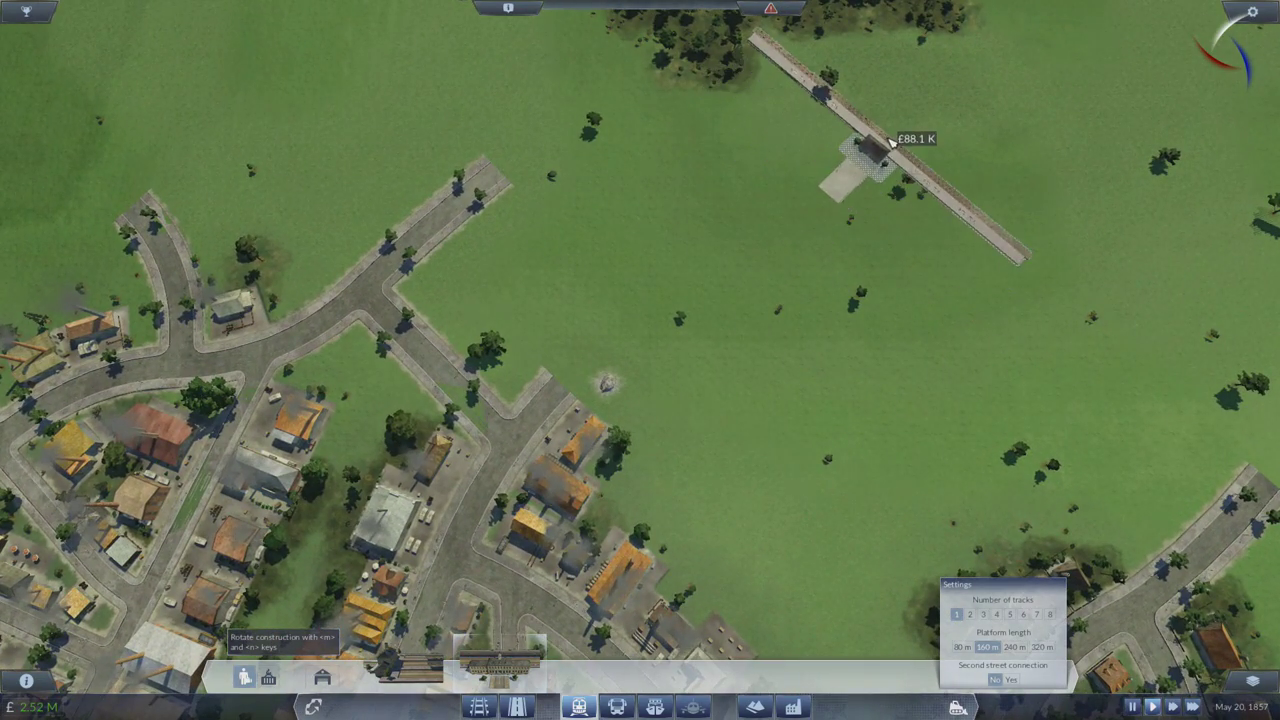
key(n)
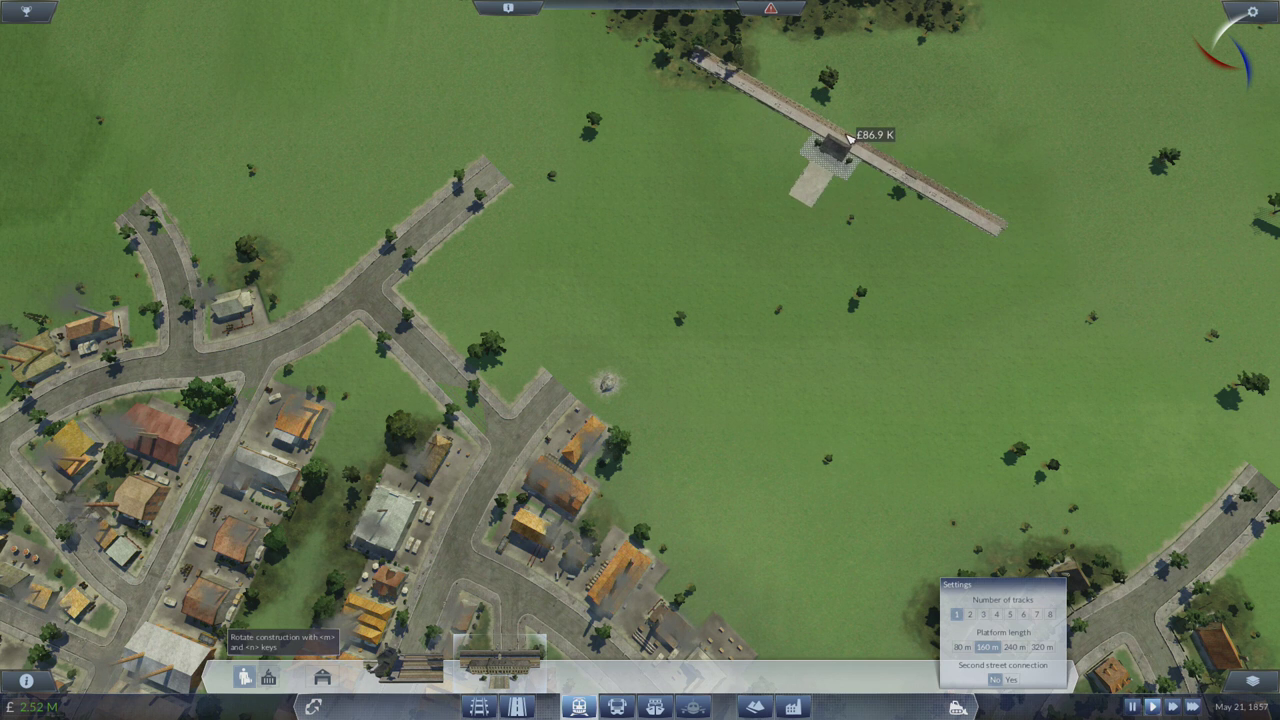
click(850, 137)
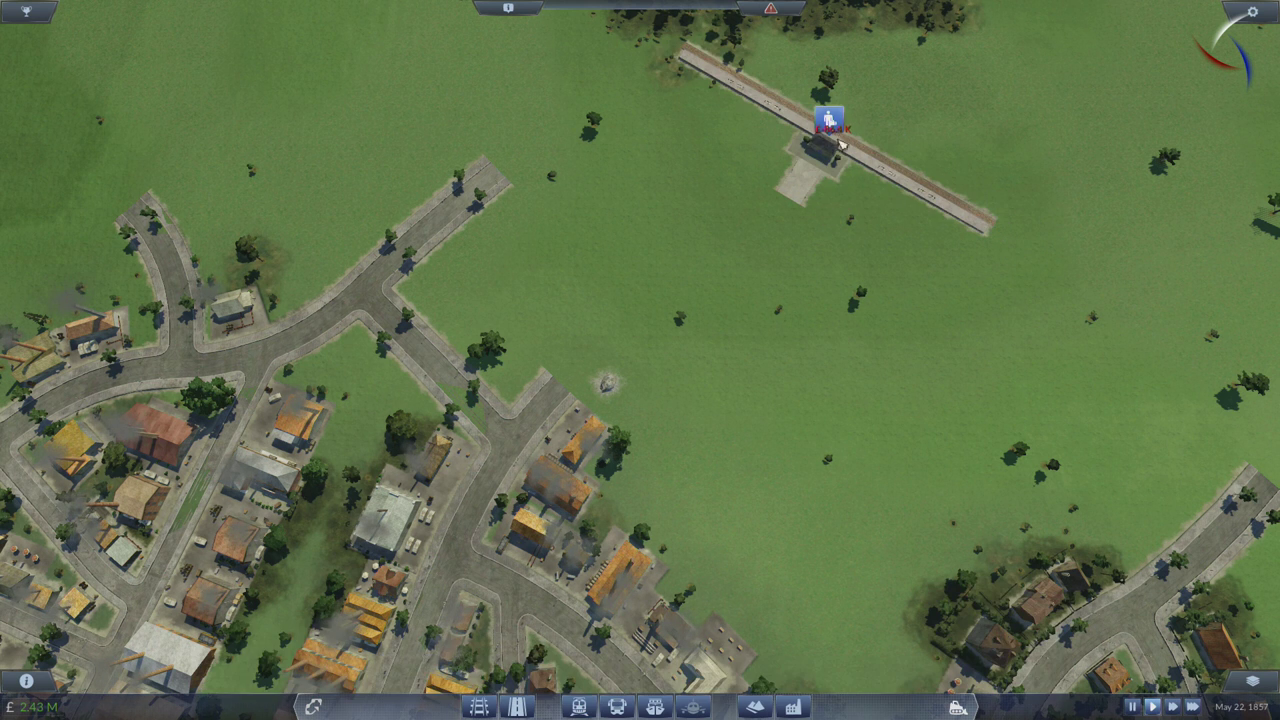
Build a street alongside the station, a link to its entrance, and a road into Padstow.
click(540, 682)
click(517, 707)
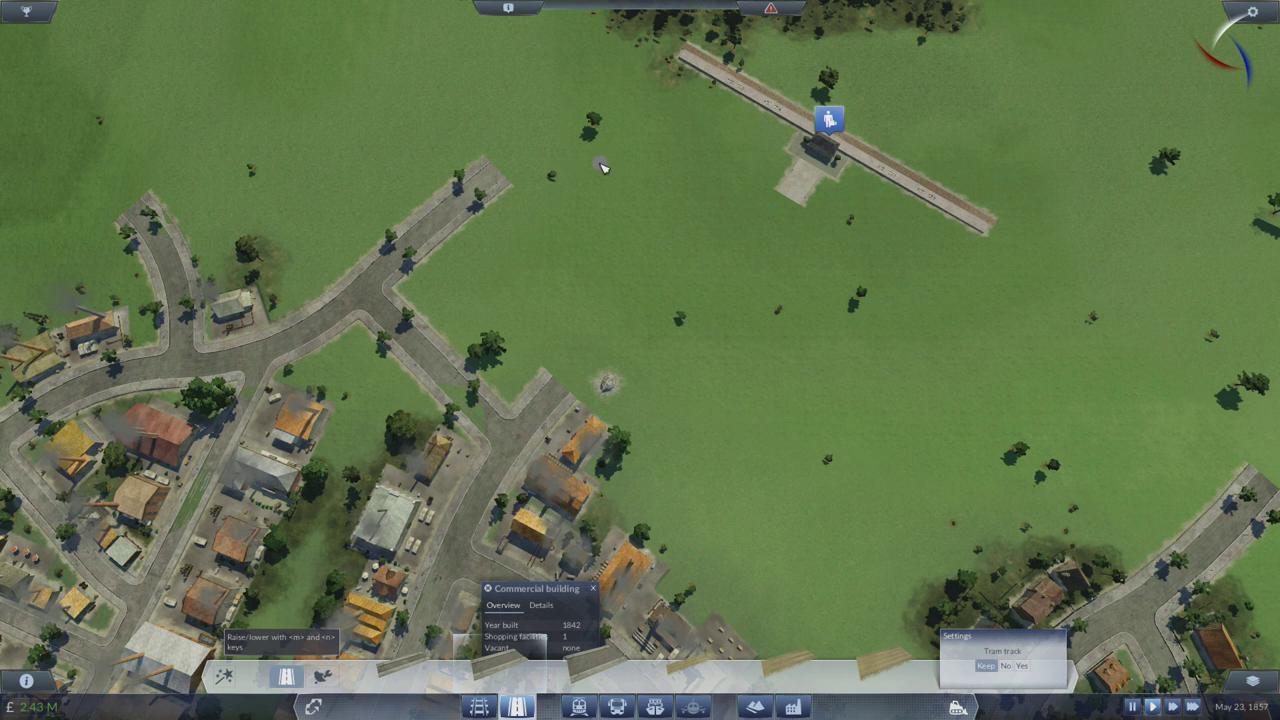
drag(582, 160, 913, 362)
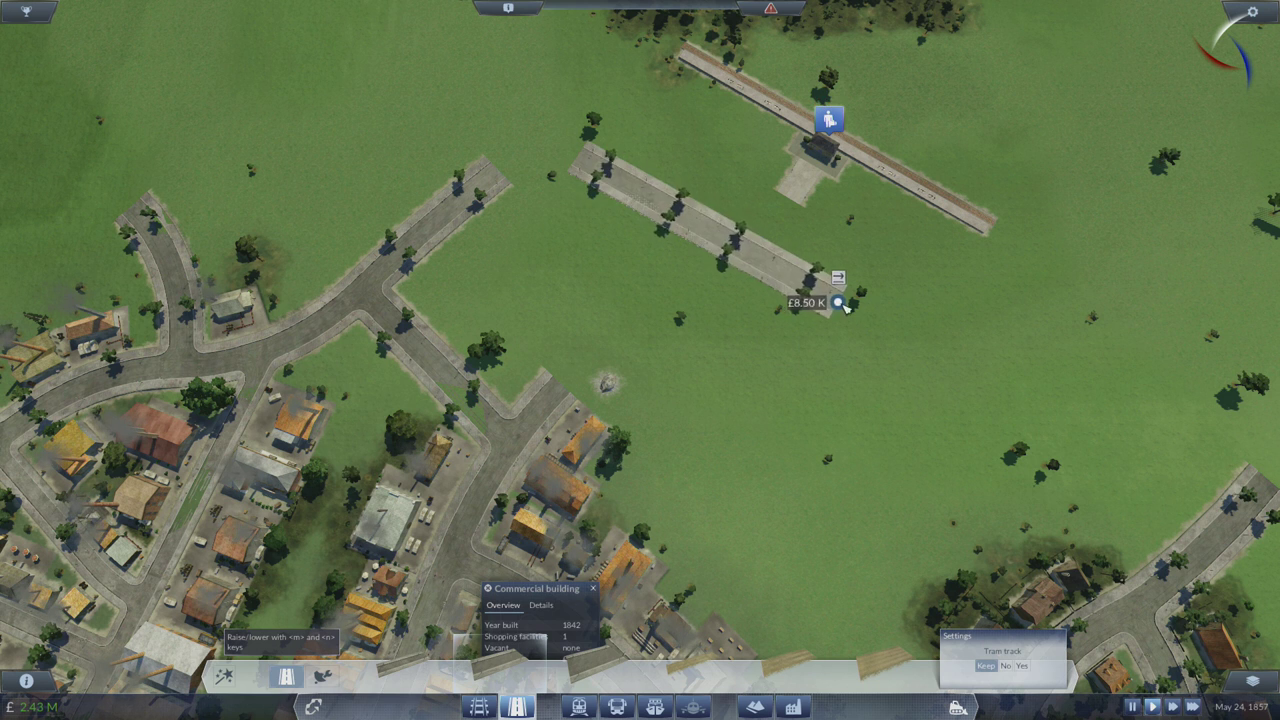
click(931, 353)
drag(795, 195, 756, 246)
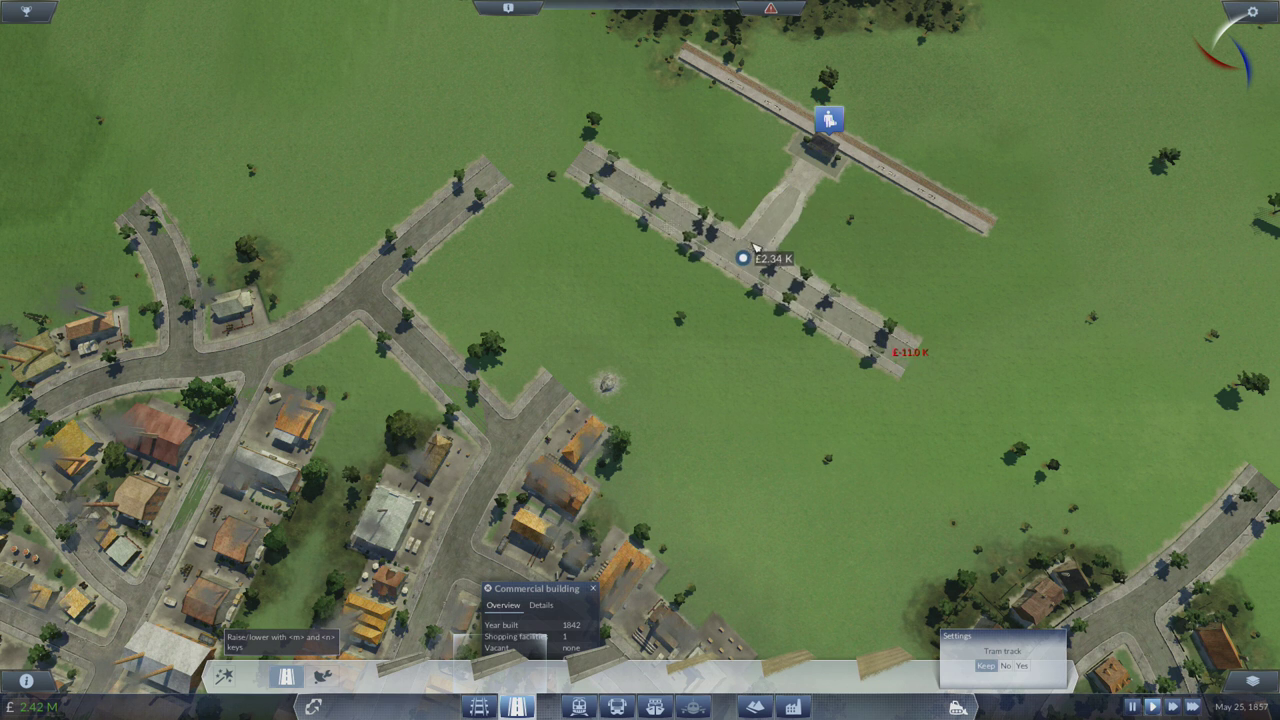
click(724, 249)
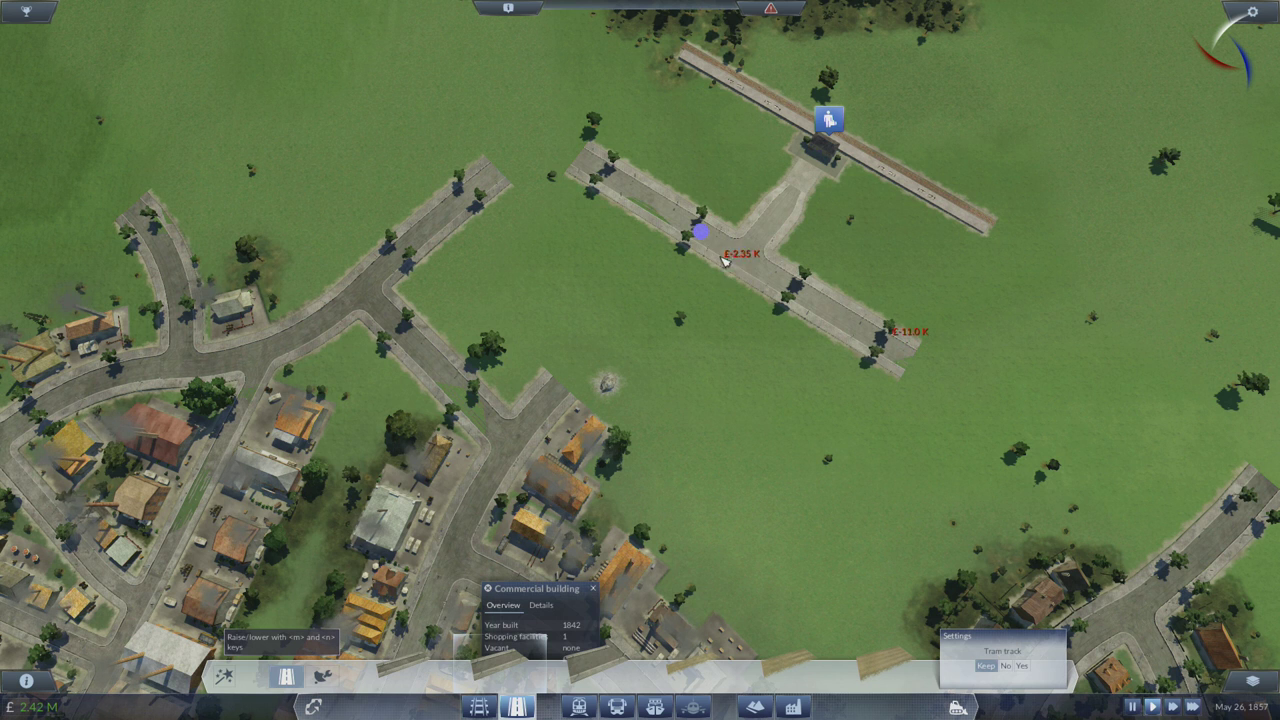
drag(741, 257, 560, 385)
click(544, 375)
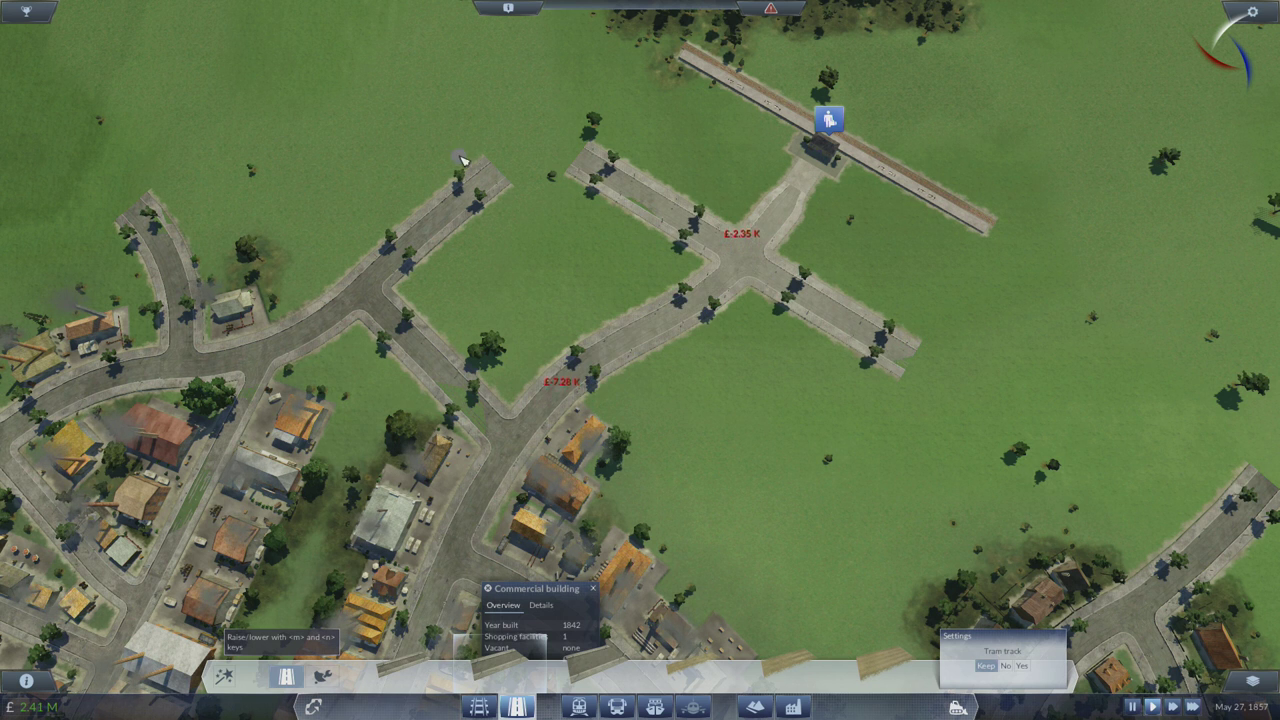
Connect the new roads to Padstow's western street and to the eastern houses.
drag(603, 170, 592, 157)
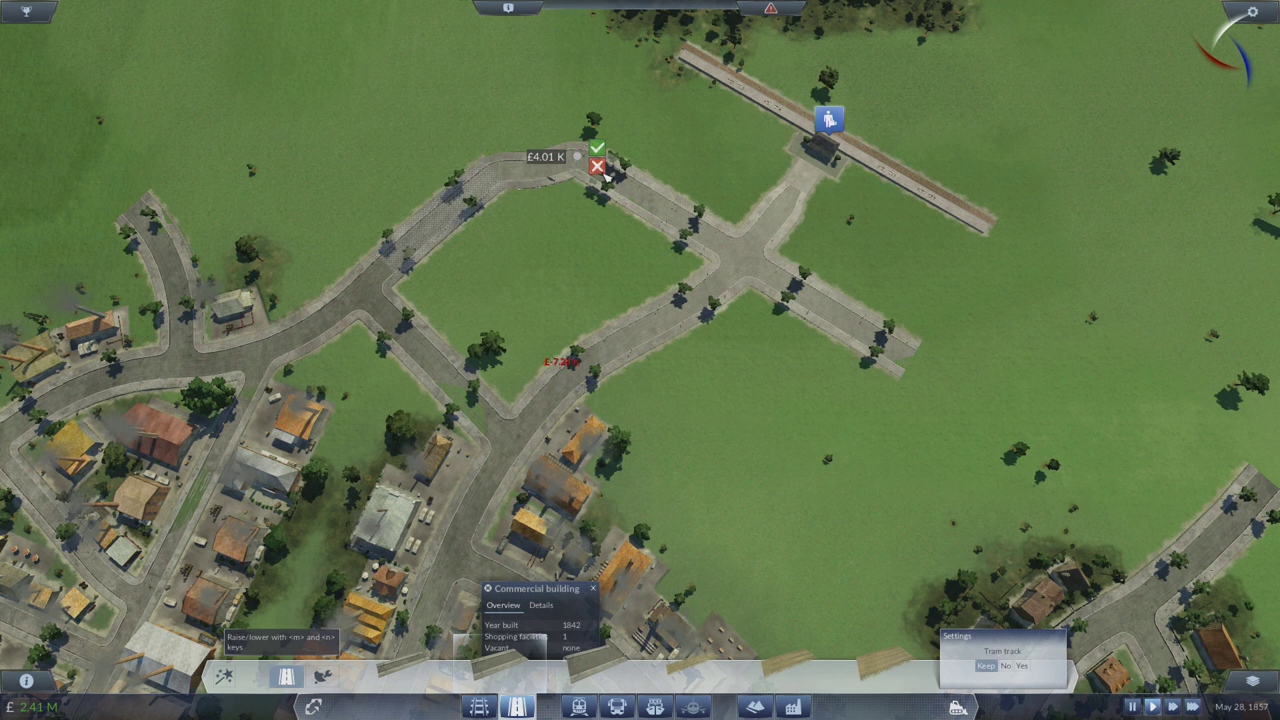
click(597, 166)
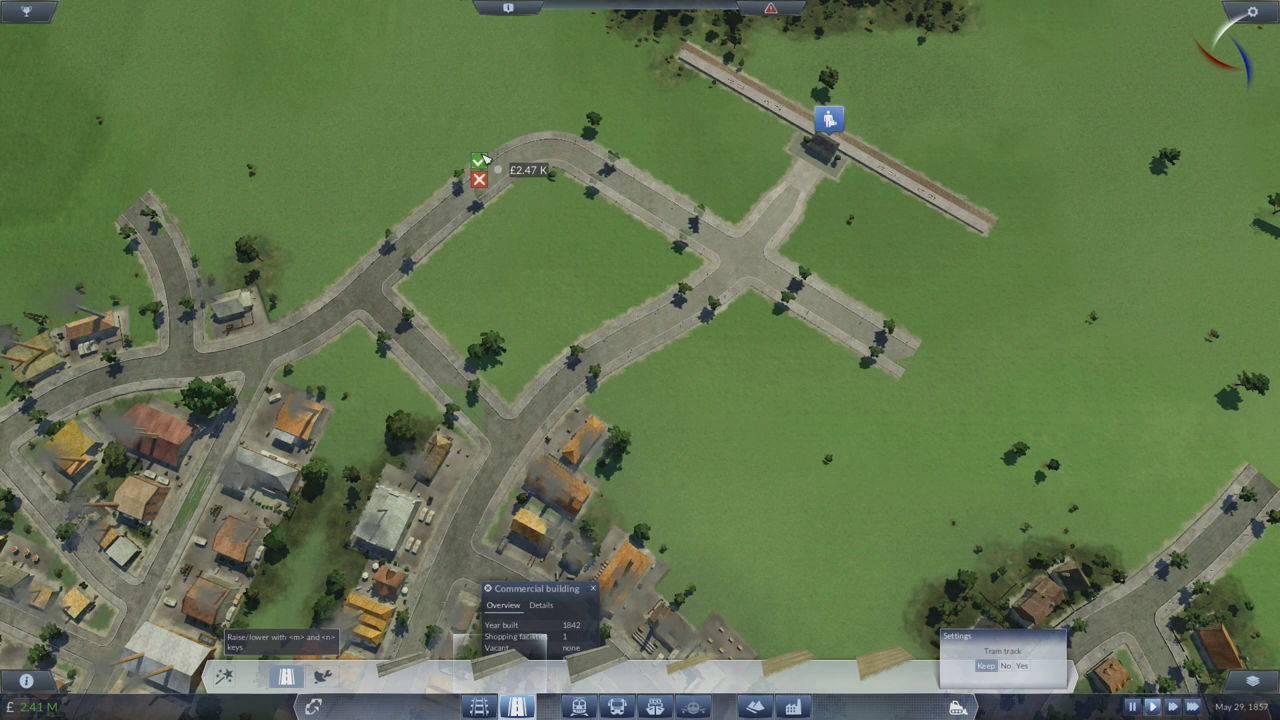
click(481, 160)
drag(600, 250, 688, 292)
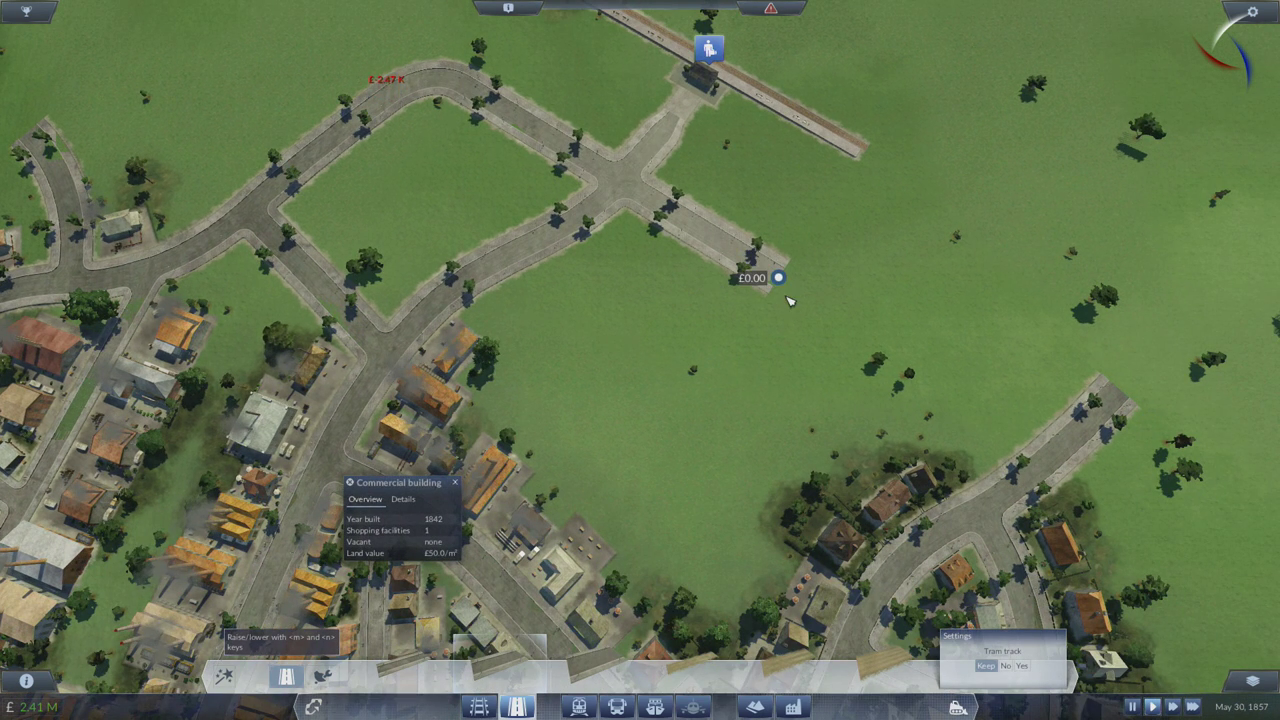
mouse_move(793, 302)
mouse_down()
mouse_move(1275, 505)
mouse_move(1026, 478)
mouse_up()
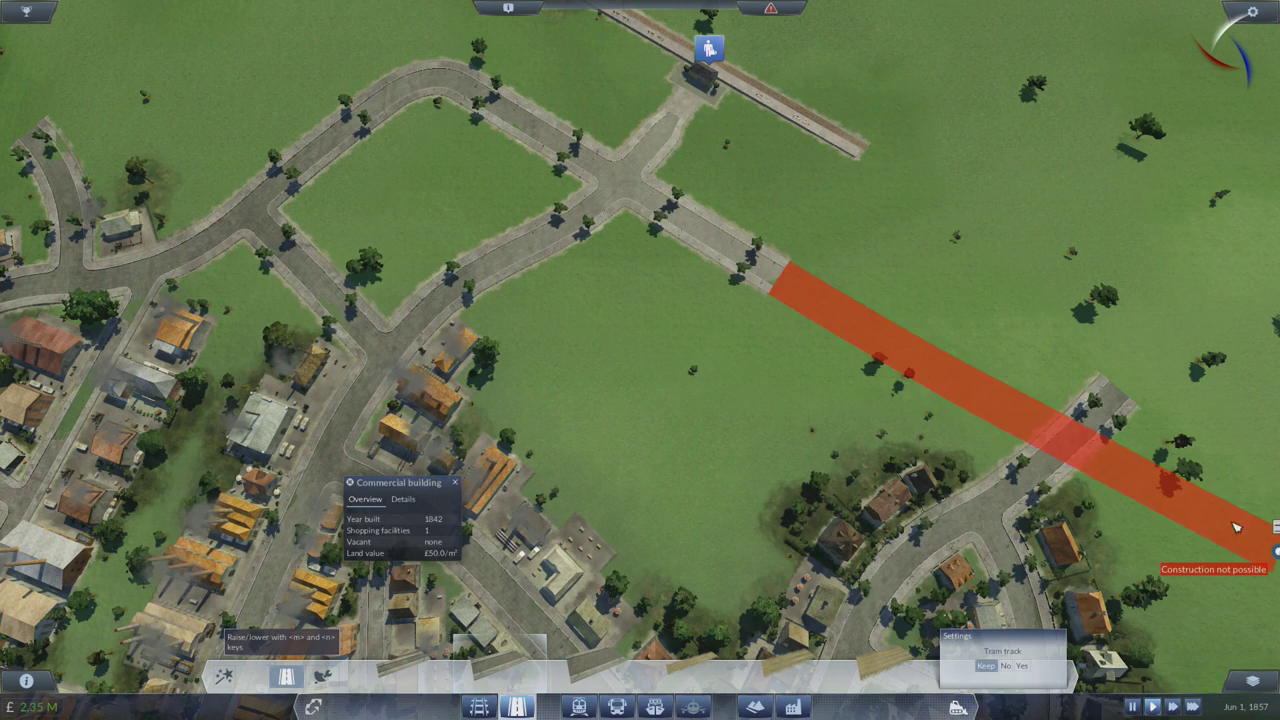
click(1047, 468)
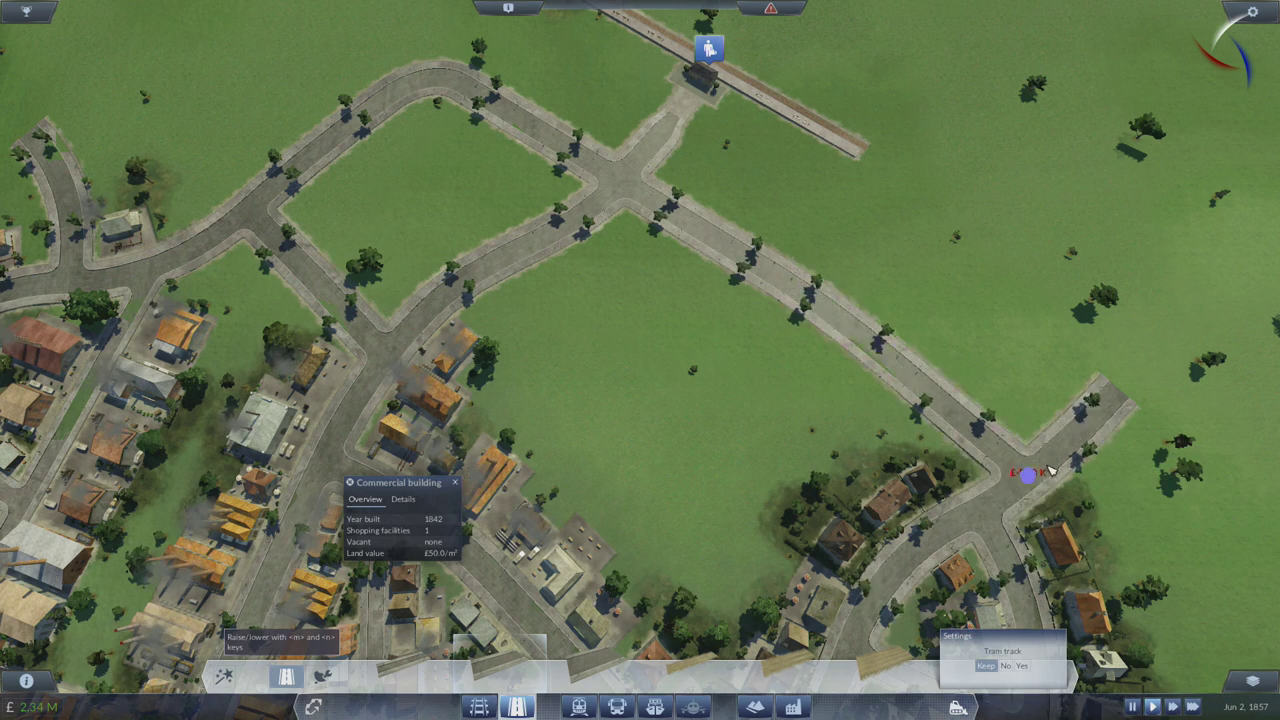
scroll(1047, 468, down, 8)
drag(900, 350, 662, 326)
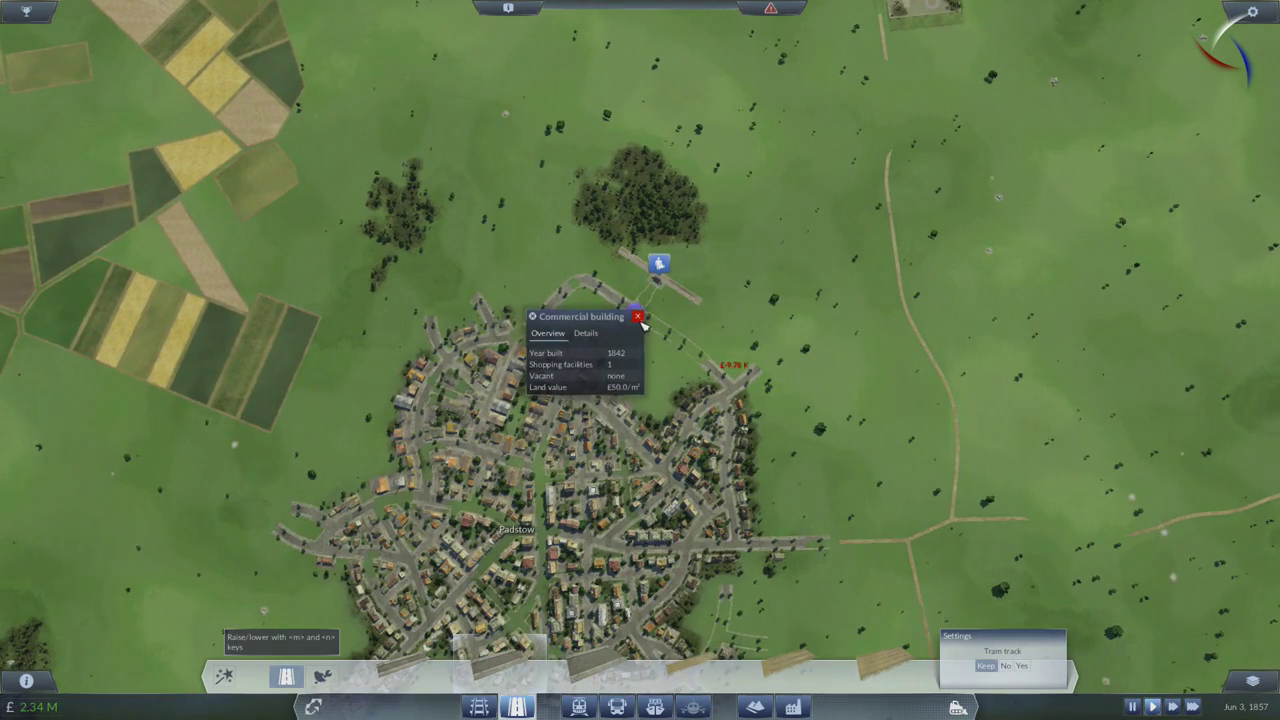
click(638, 317)
scroll(782, 422, down, 5)
scroll(782, 422, down, 3)
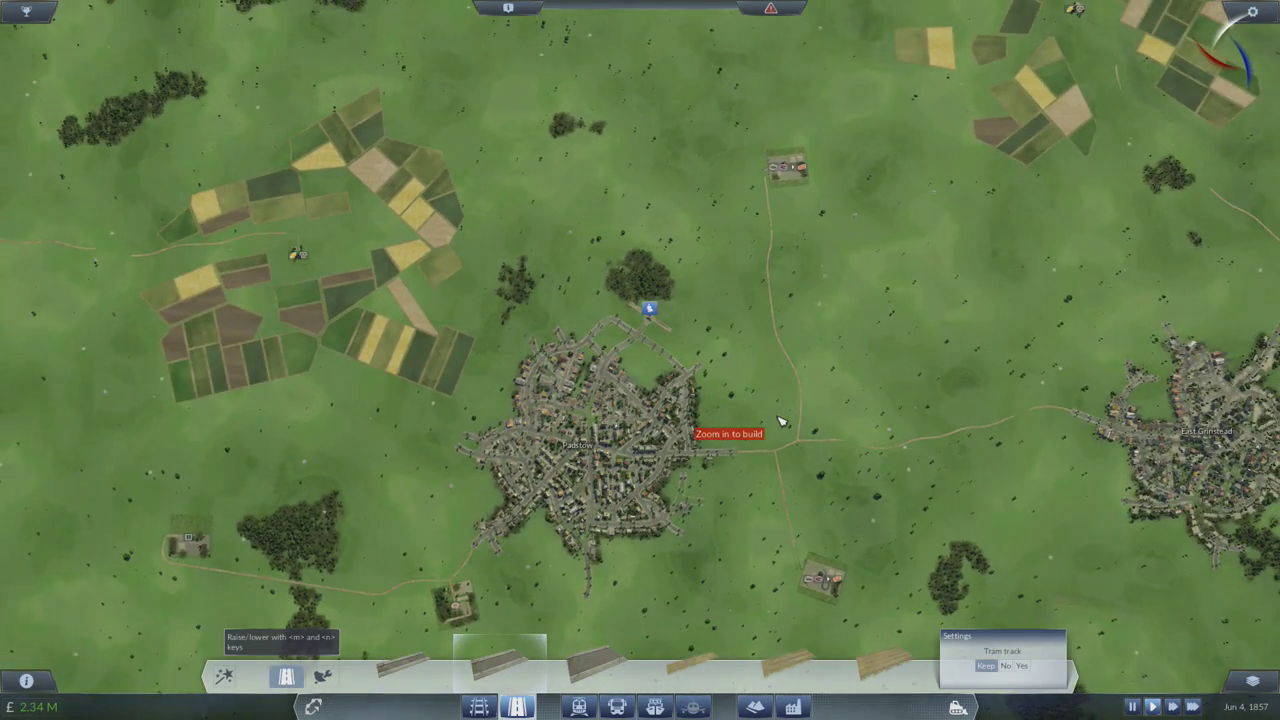
Move the view over to East Grinstead's northwest outskirts and leave the street tools.
drag(990, 356, 620, 340)
scroll(870, 420, up, 4)
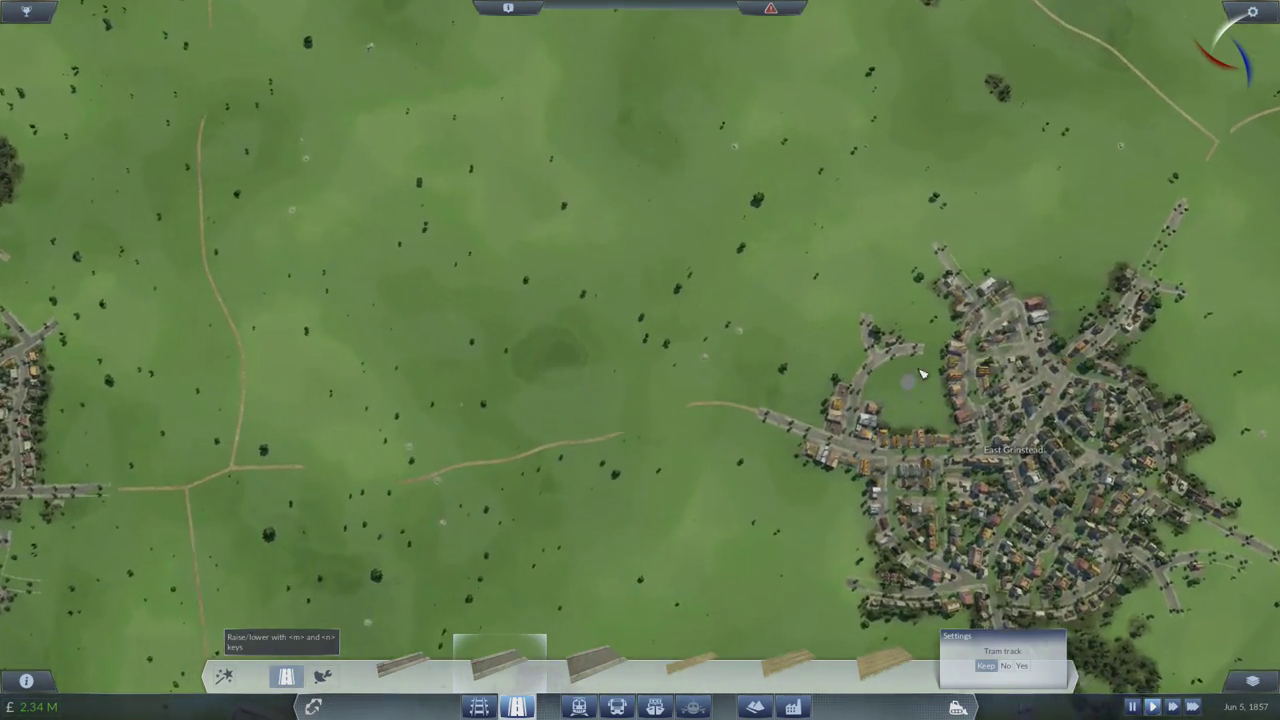
scroll(800, 400, up, 4)
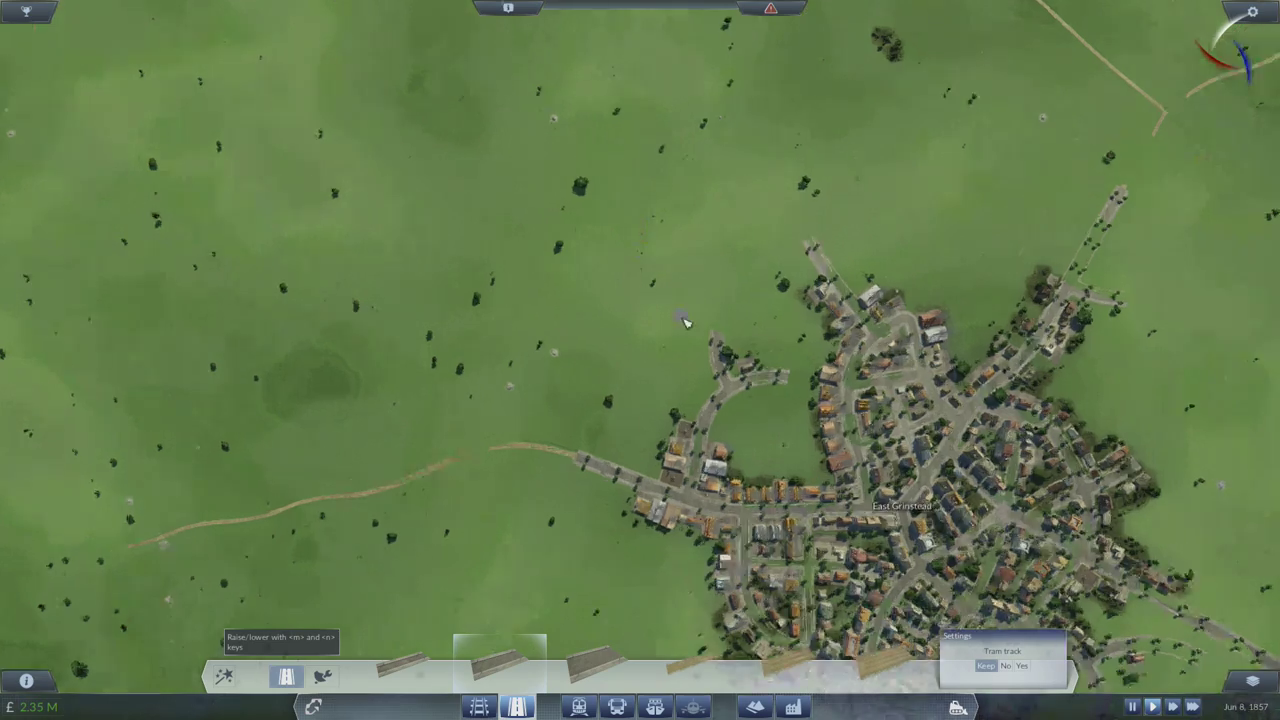
scroll(690, 330, up, 5)
scroll(730, 350, up, 4)
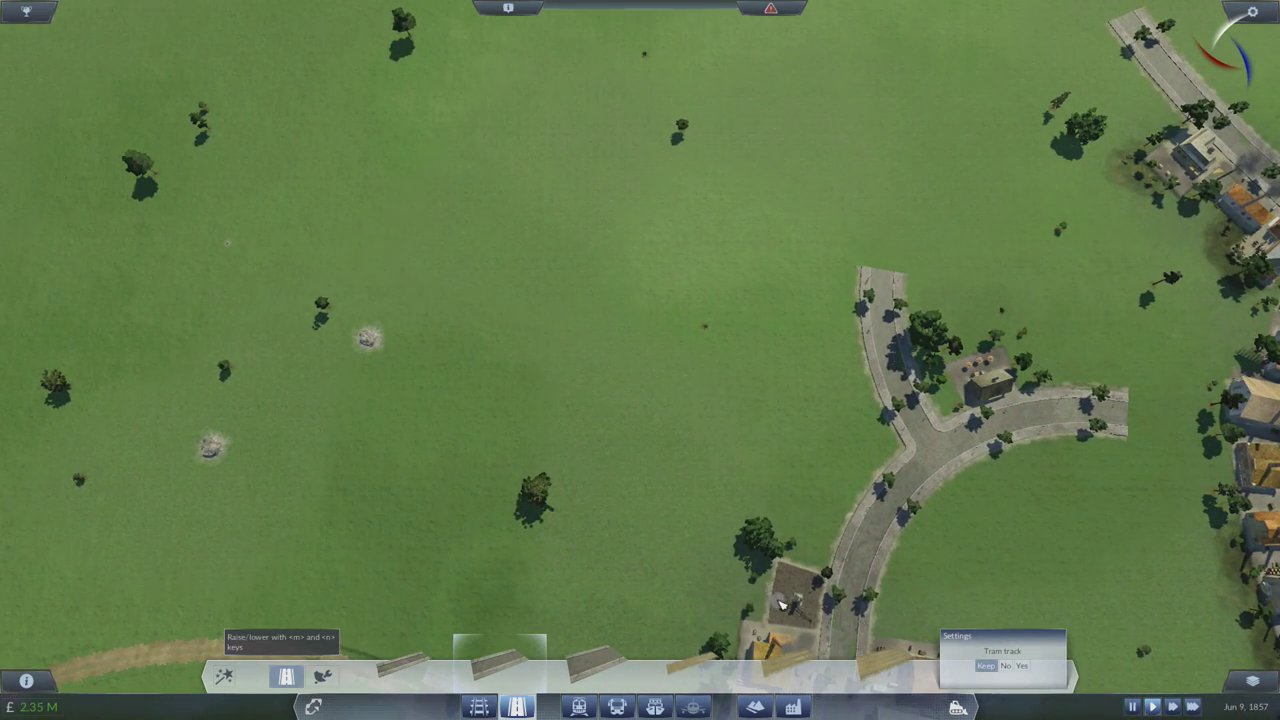
click(617, 707)
Build a one-track 160 m train station, angled northeast-southwest, at East Grinstead's northwest edge.
click(579, 707)
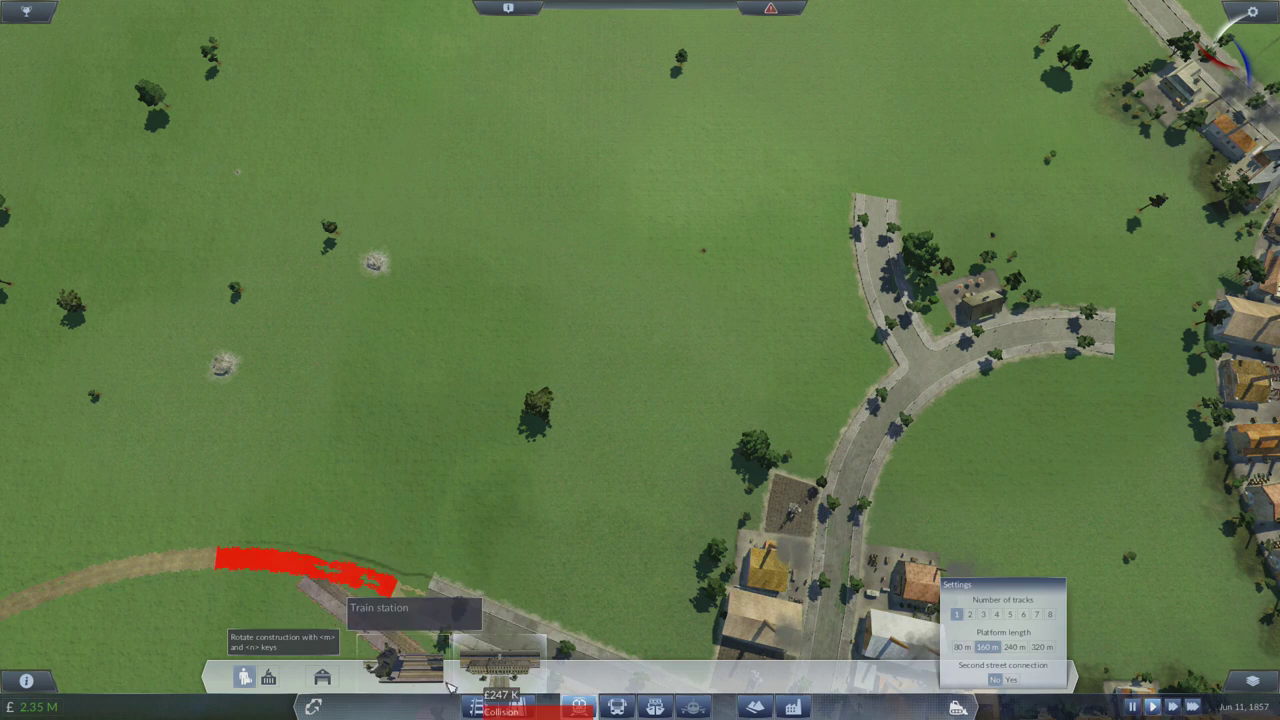
click(500, 660)
key(n)
key(n)
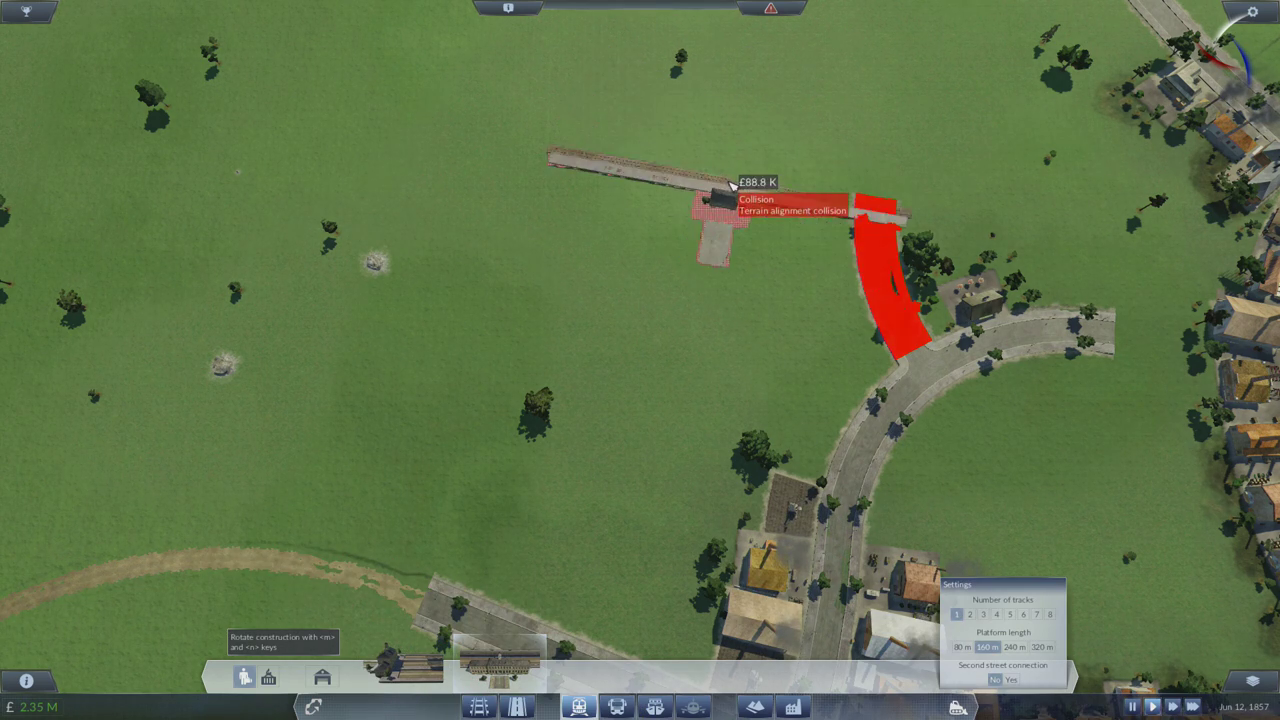
key(n)
key(n)
scroll(740, 186, down, 2)
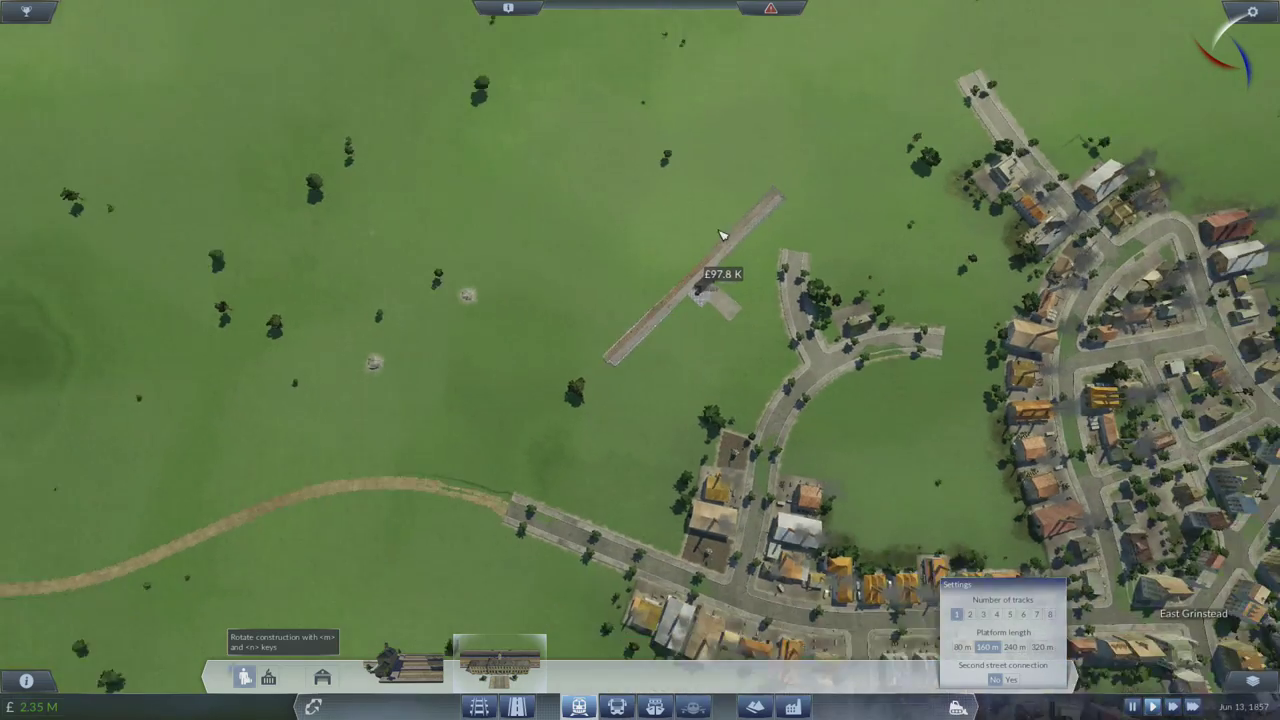
scroll(740, 200, down, 2)
scroll(712, 300, down, 1)
scroll(712, 300, down, 1)
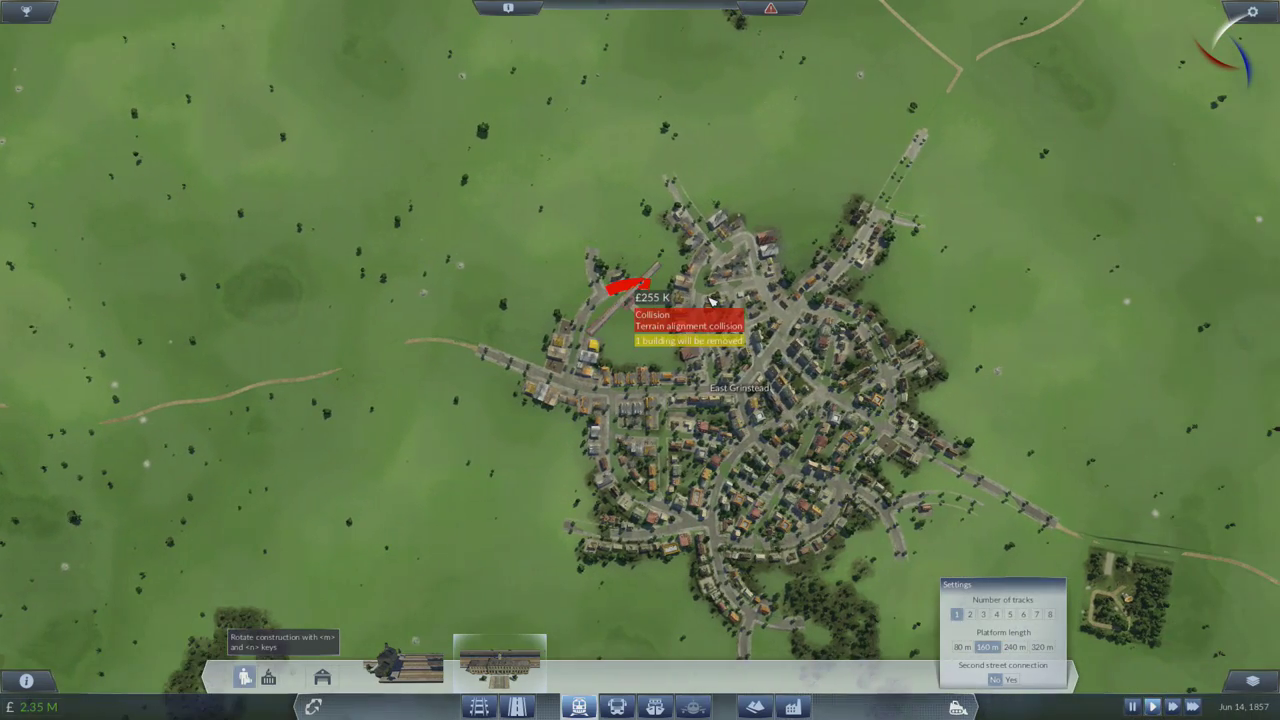
drag(712, 300, 658, 320)
scroll(700, 340, up, 2)
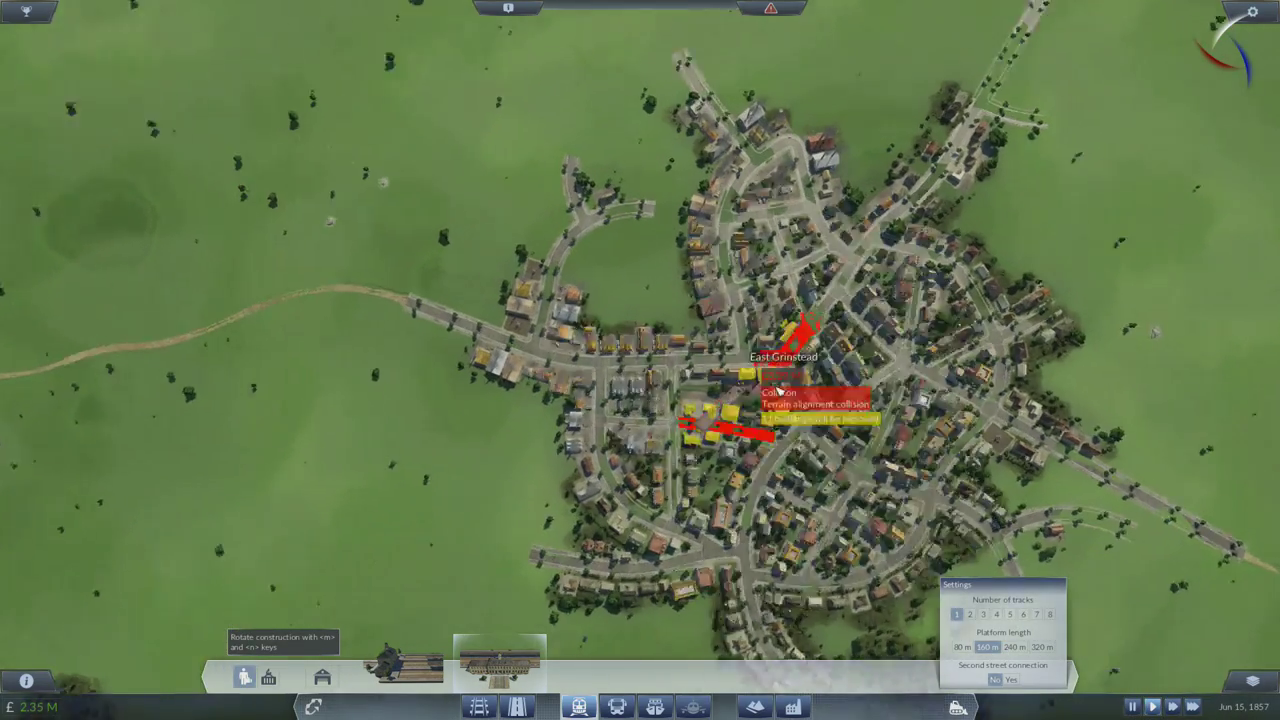
scroll(760, 360, up, 2)
scroll(800, 370, up, 1)
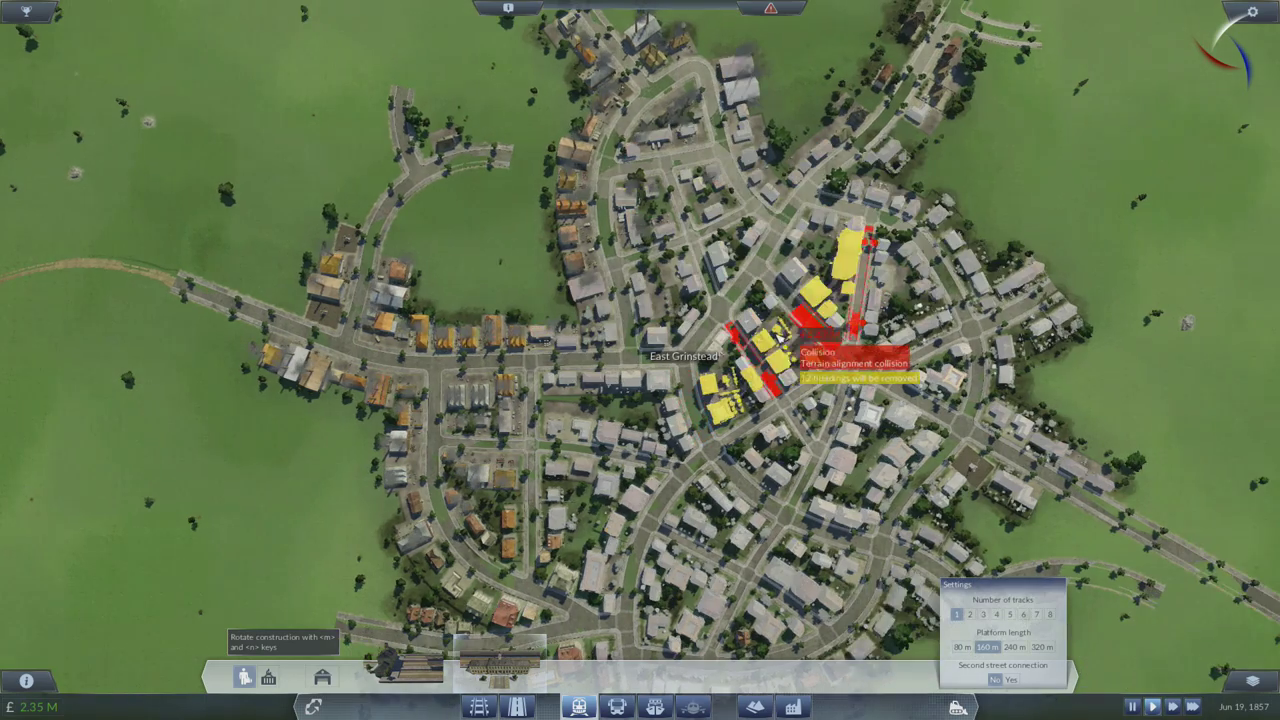
scroll(752, 350, down, 6)
scroll(752, 348, up, 5)
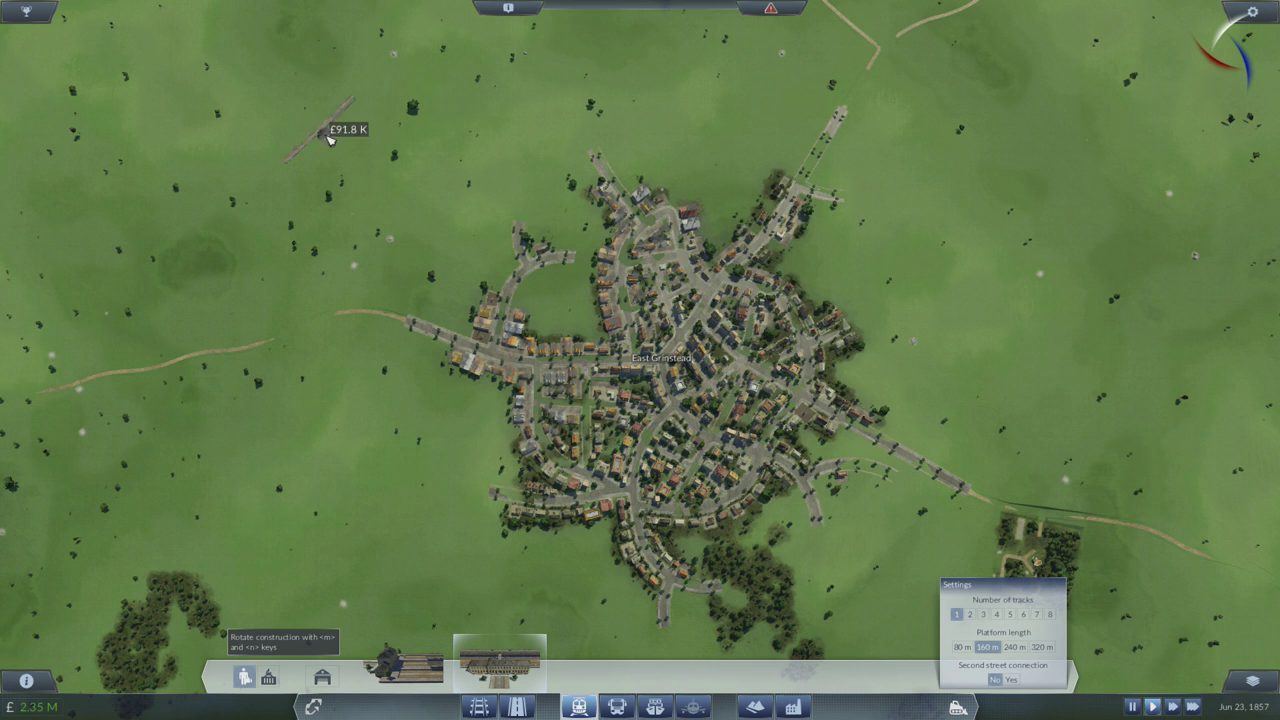
scroll(452, 170, up, 1)
scroll(640, 400, up, 1)
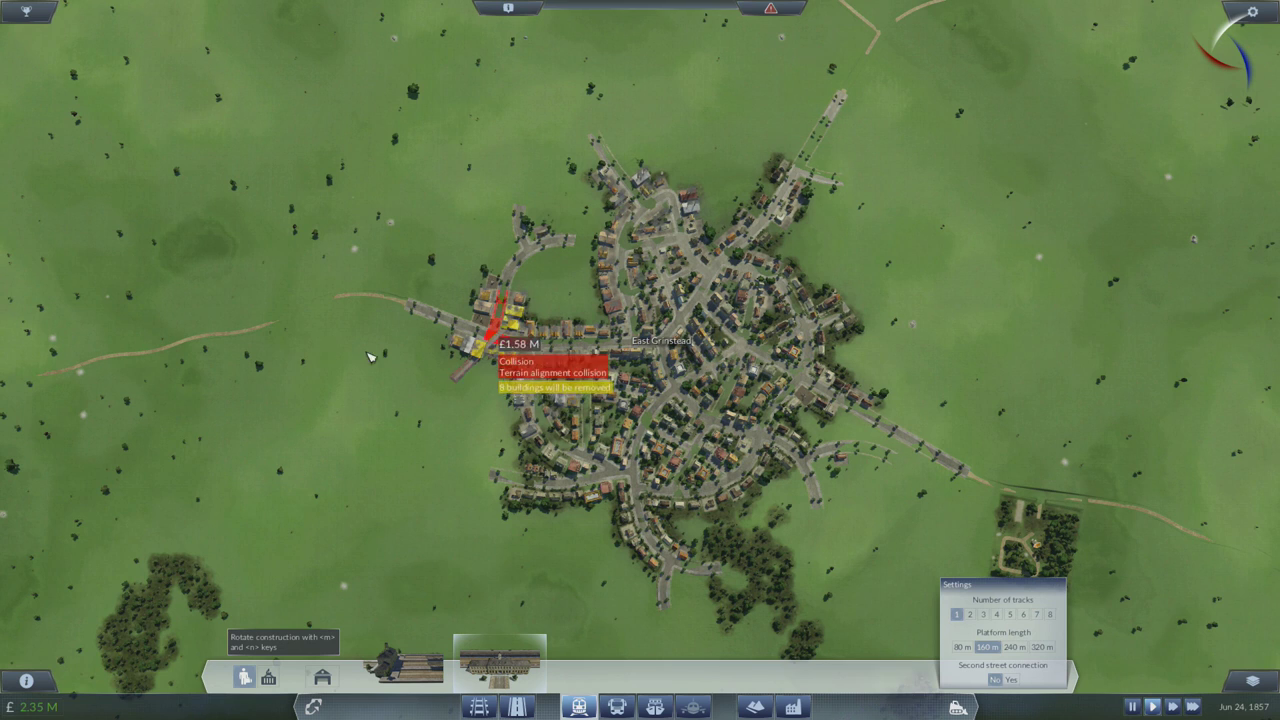
scroll(560, 340, up, 1)
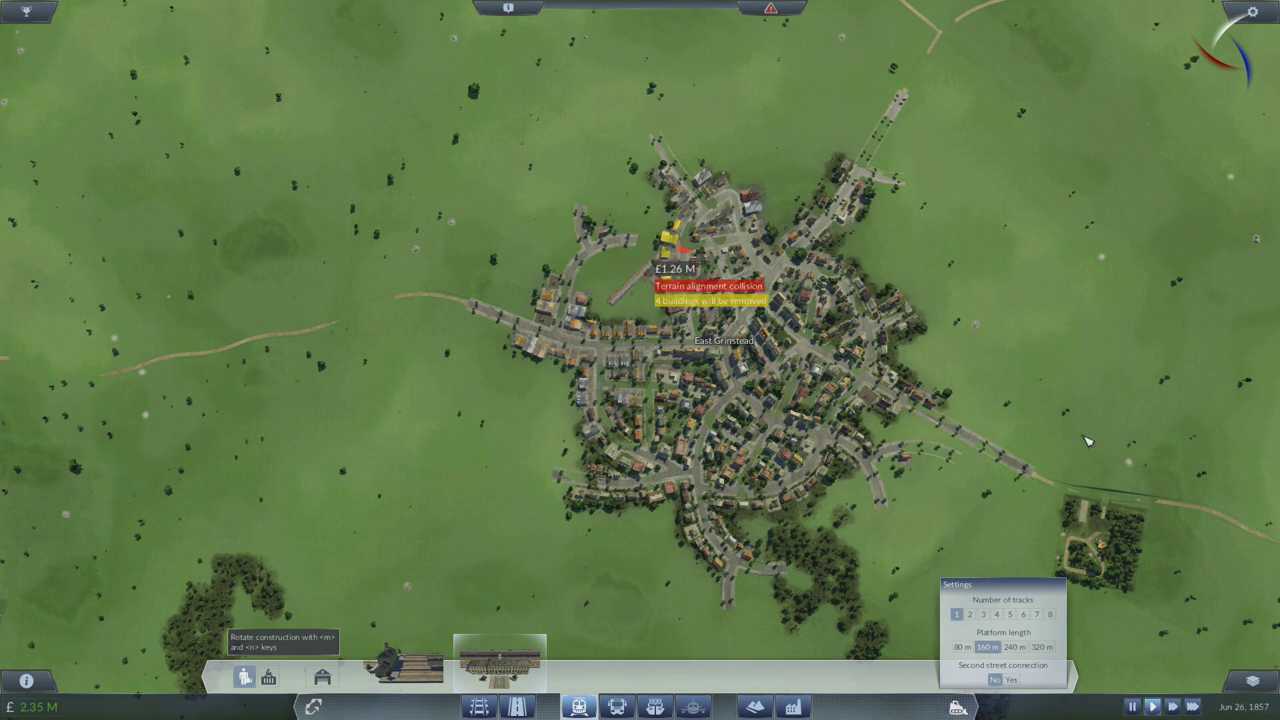
drag(680, 280, 656, 280)
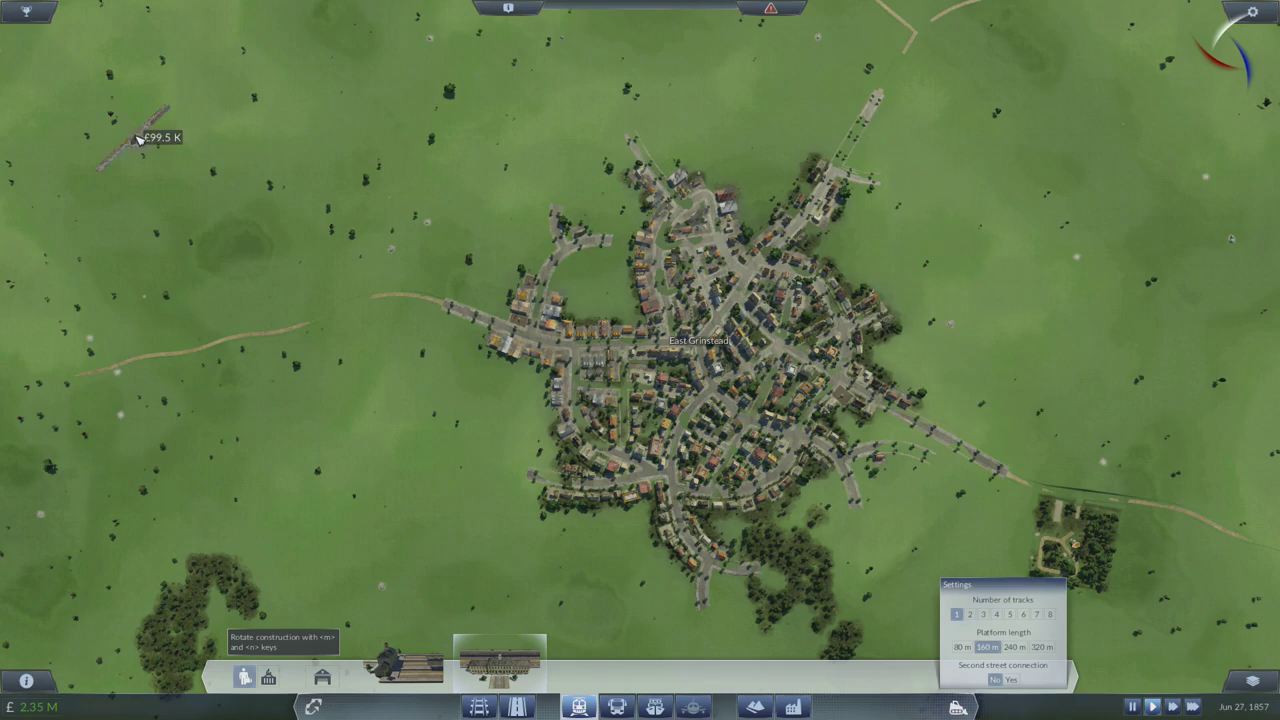
scroll(550, 378, up, 4)
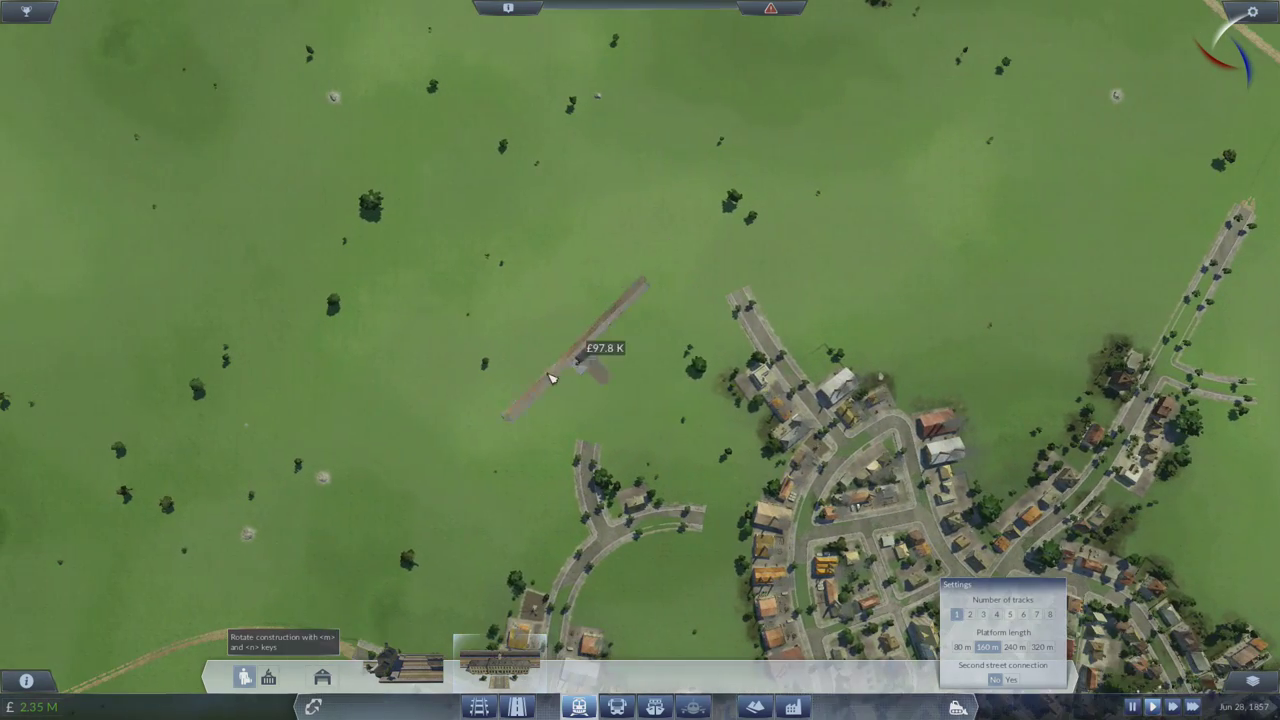
scroll(630, 350, up, 3)
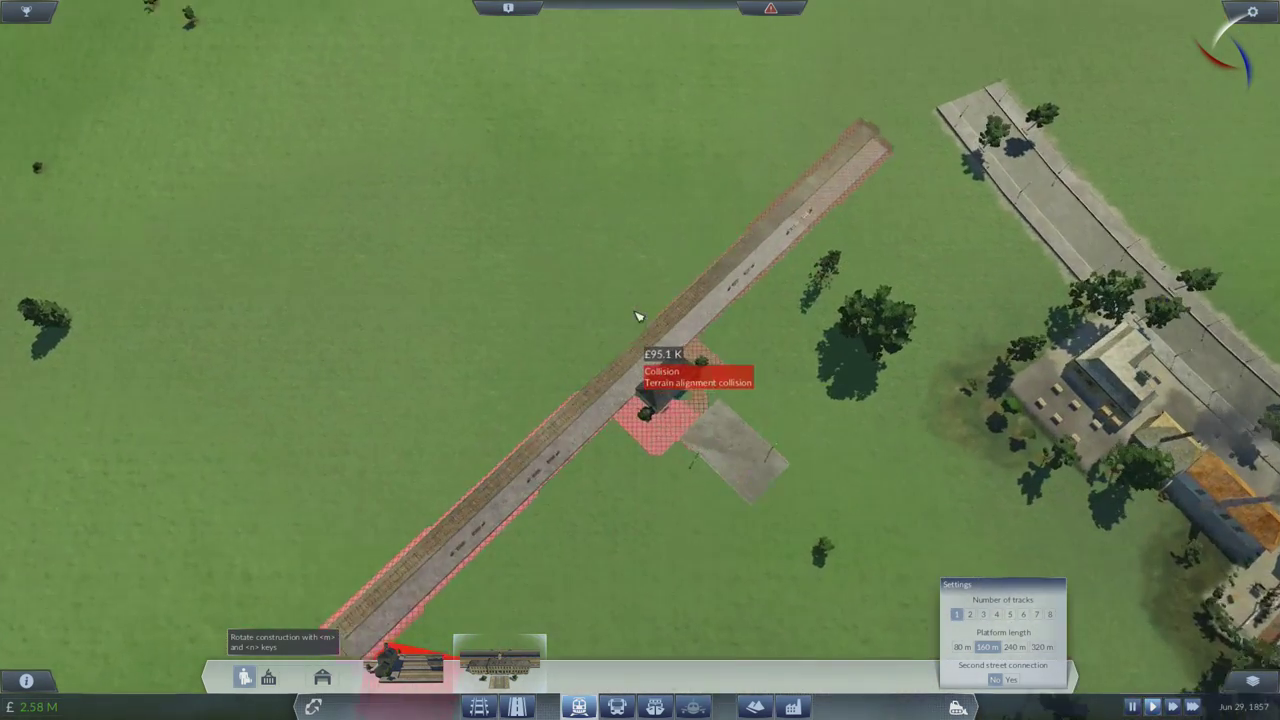
scroll(600, 320, down, 1)
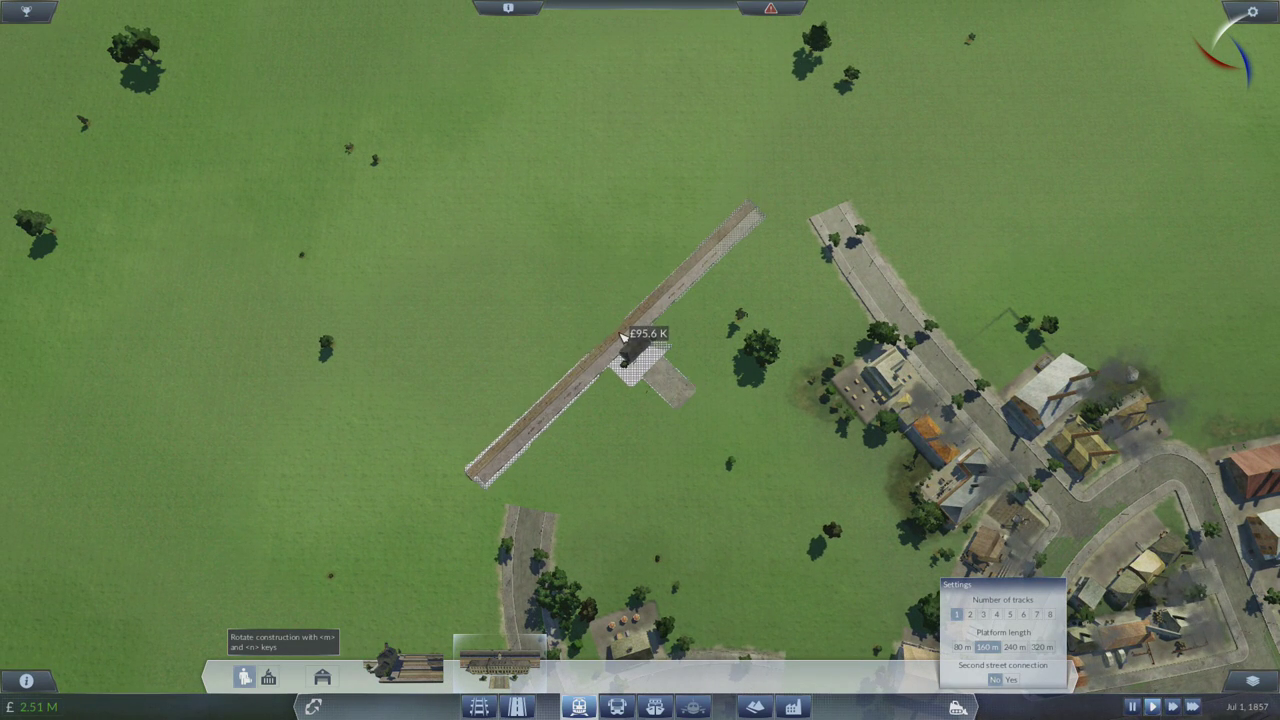
click(622, 322)
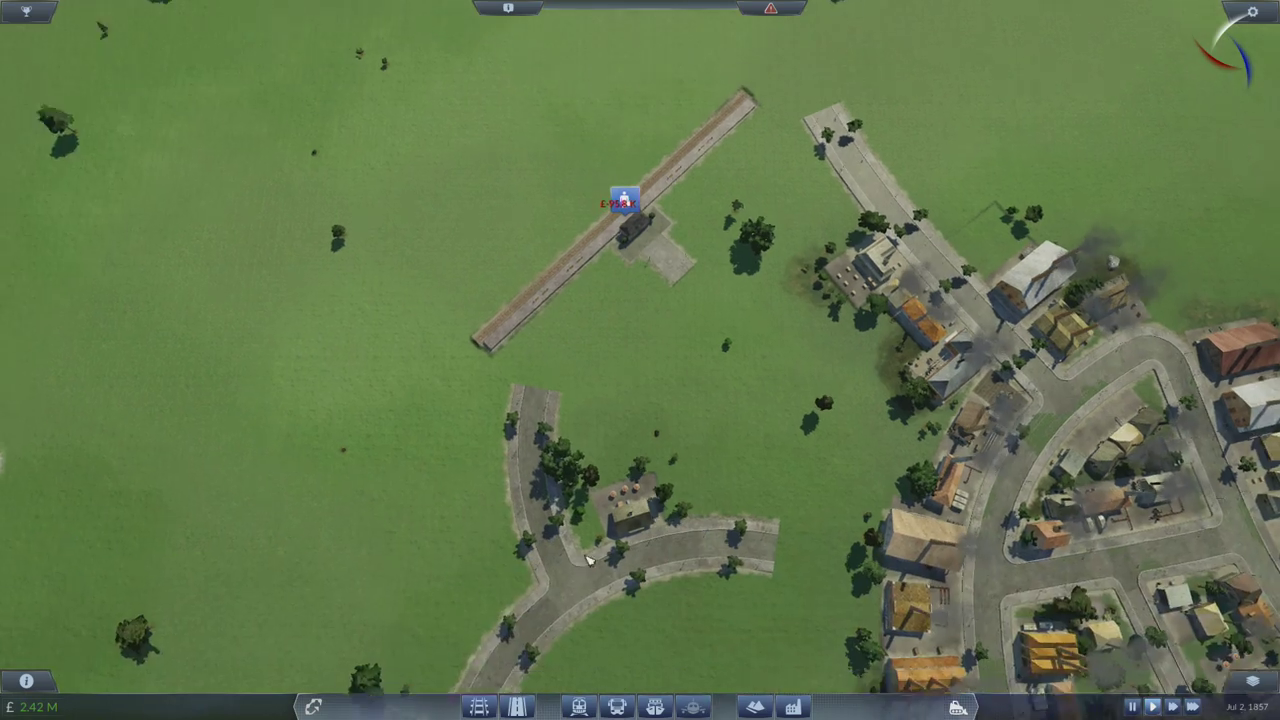
scroll(497, 586, down, 2)
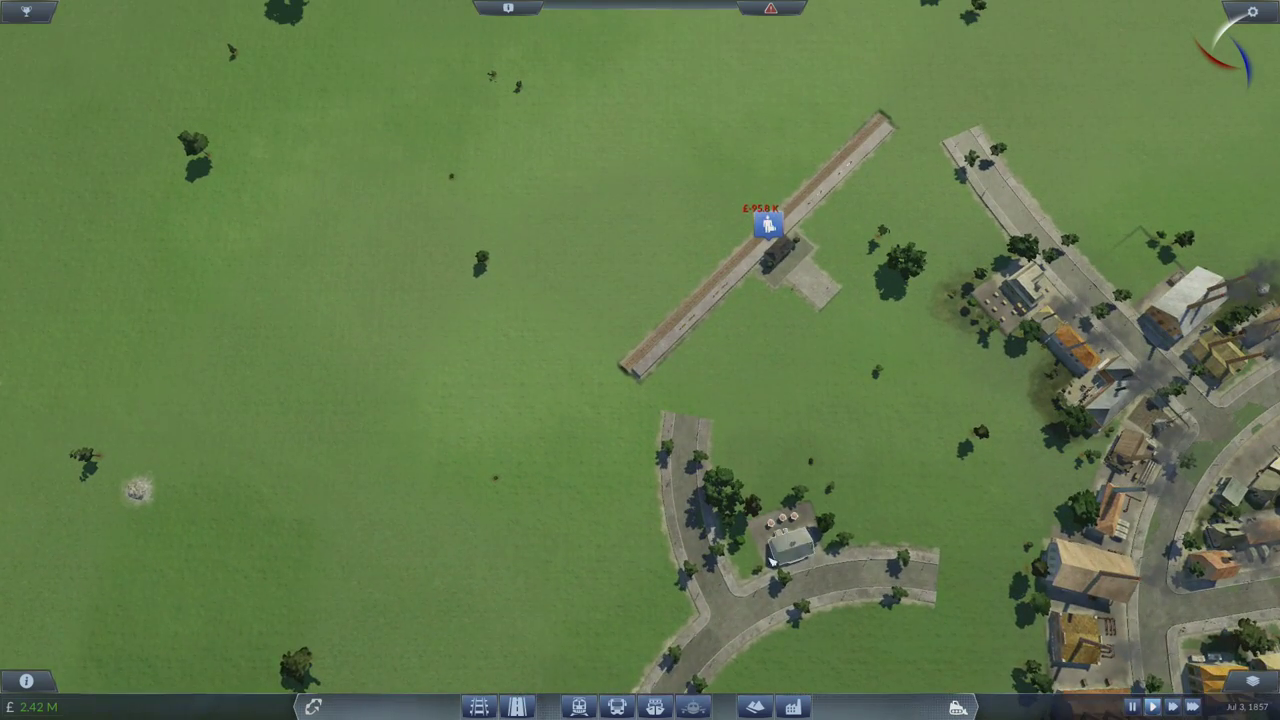
Lay three streets linking the East Grinstead station to the nearby town roads.
click(519, 707)
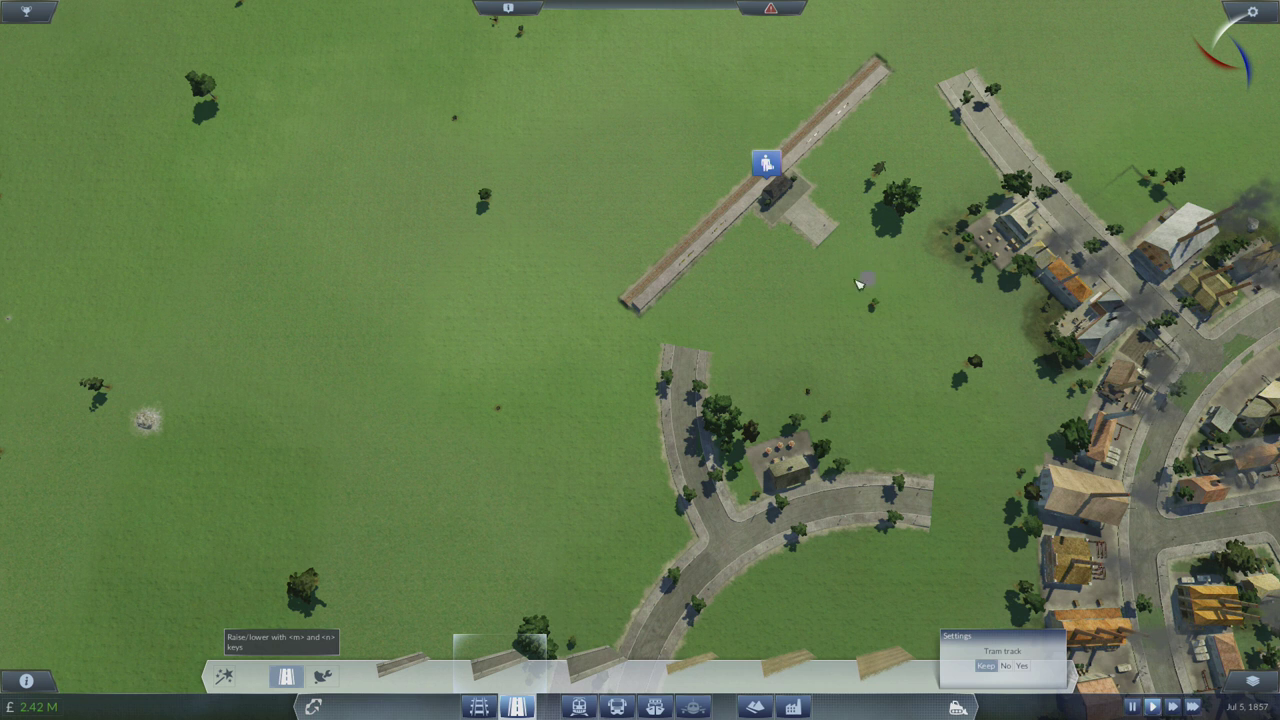
drag(839, 267, 942, 514)
click(913, 496)
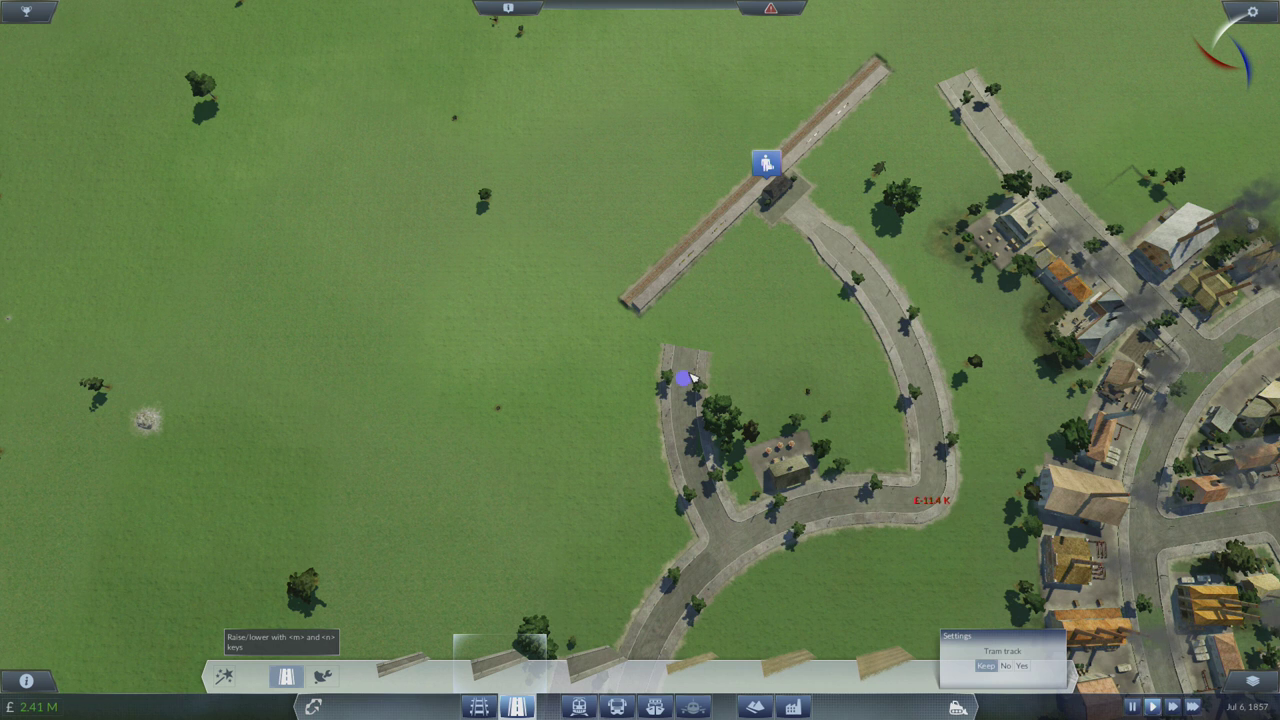
drag(686, 348, 862, 280)
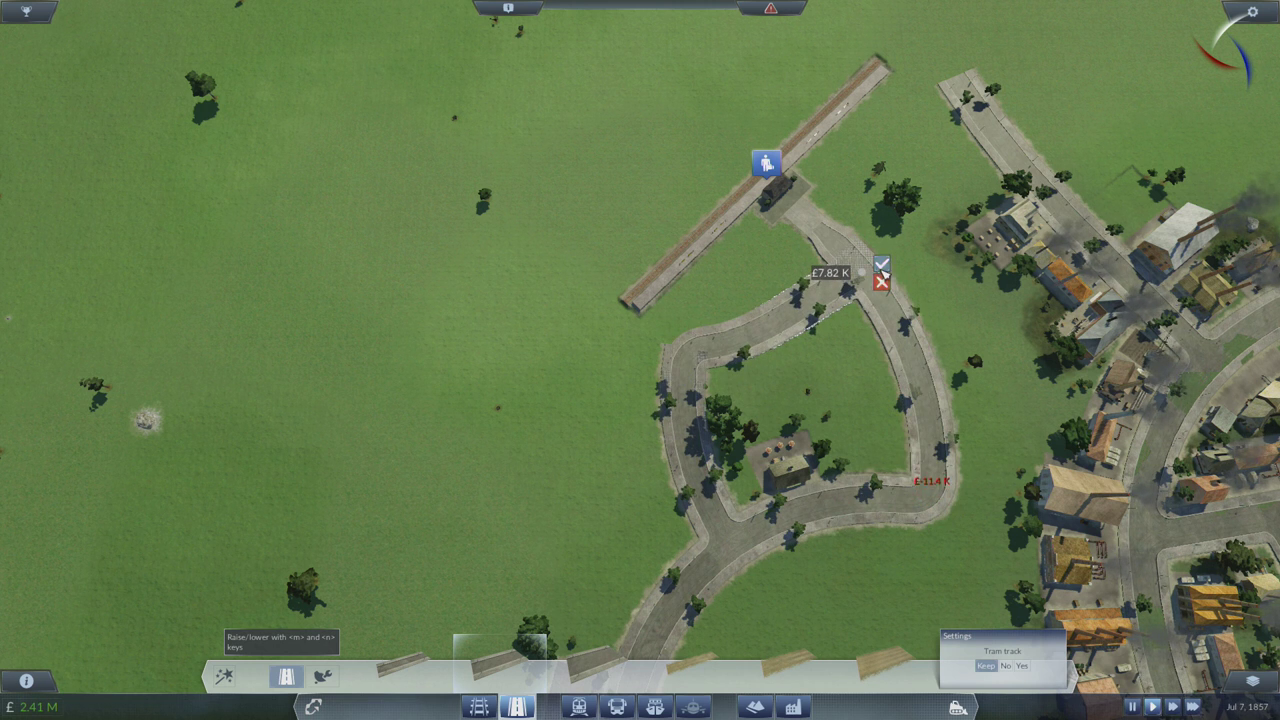
click(882, 266)
scroll(882, 266, down, 2)
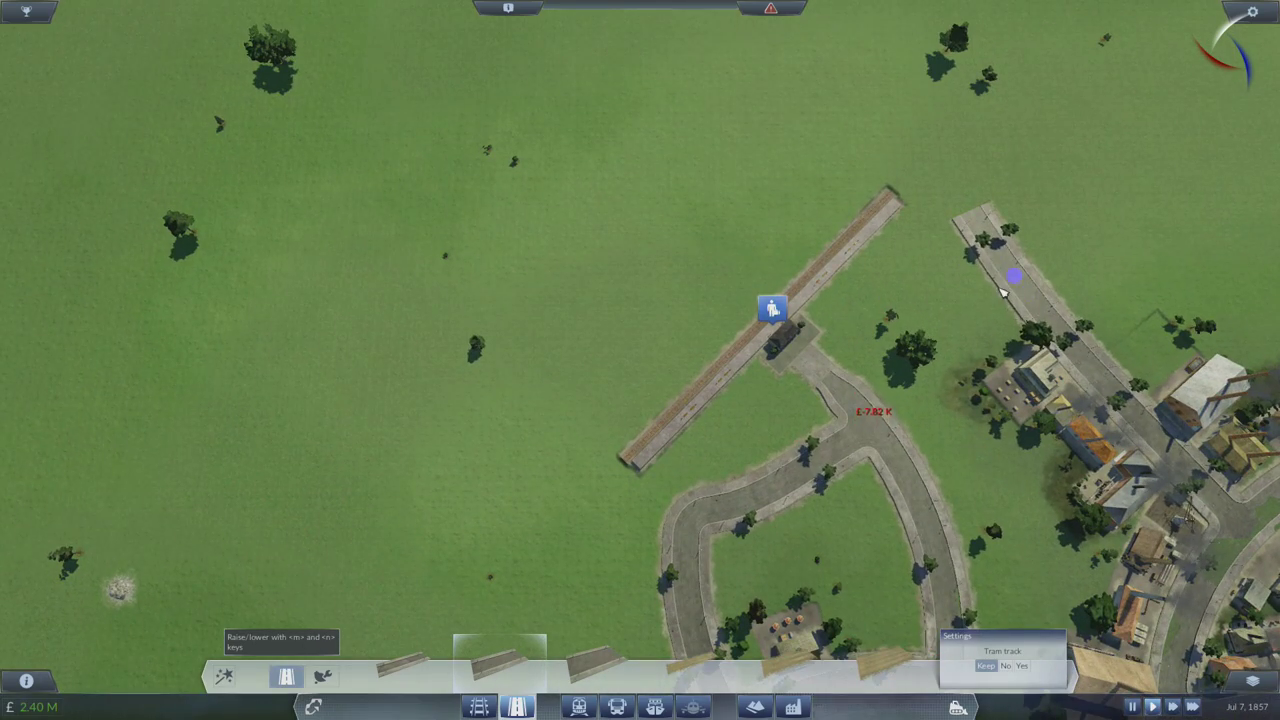
drag(1003, 289, 870, 432)
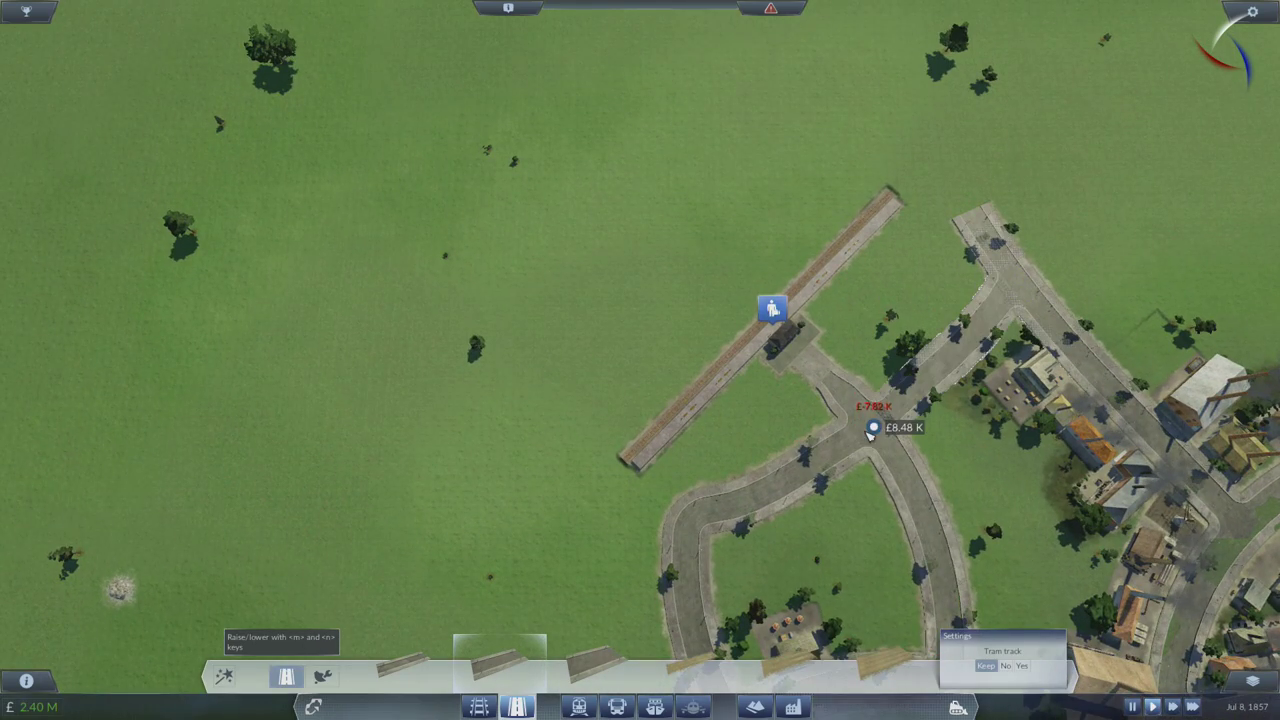
click(855, 420)
scroll(860, 428, down, 8)
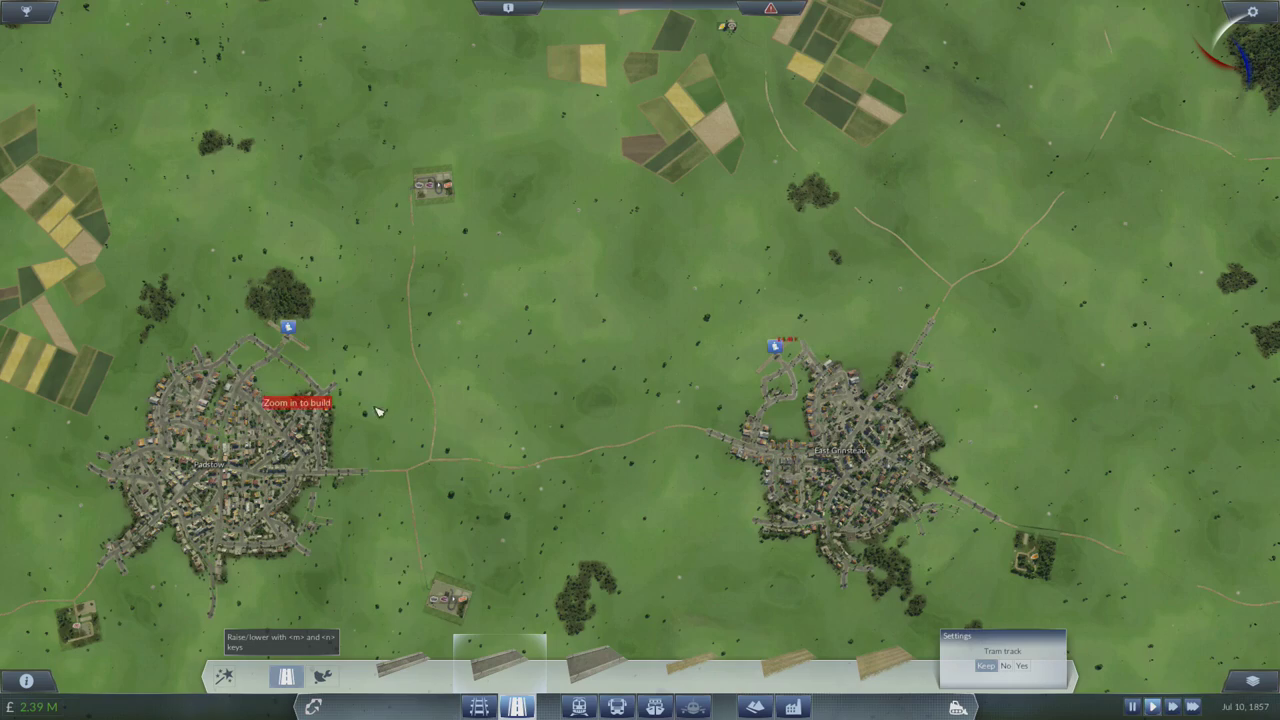
Move and rotate the view to frame the open grass on Dudley's southwest edge.
key(w)
key(w)
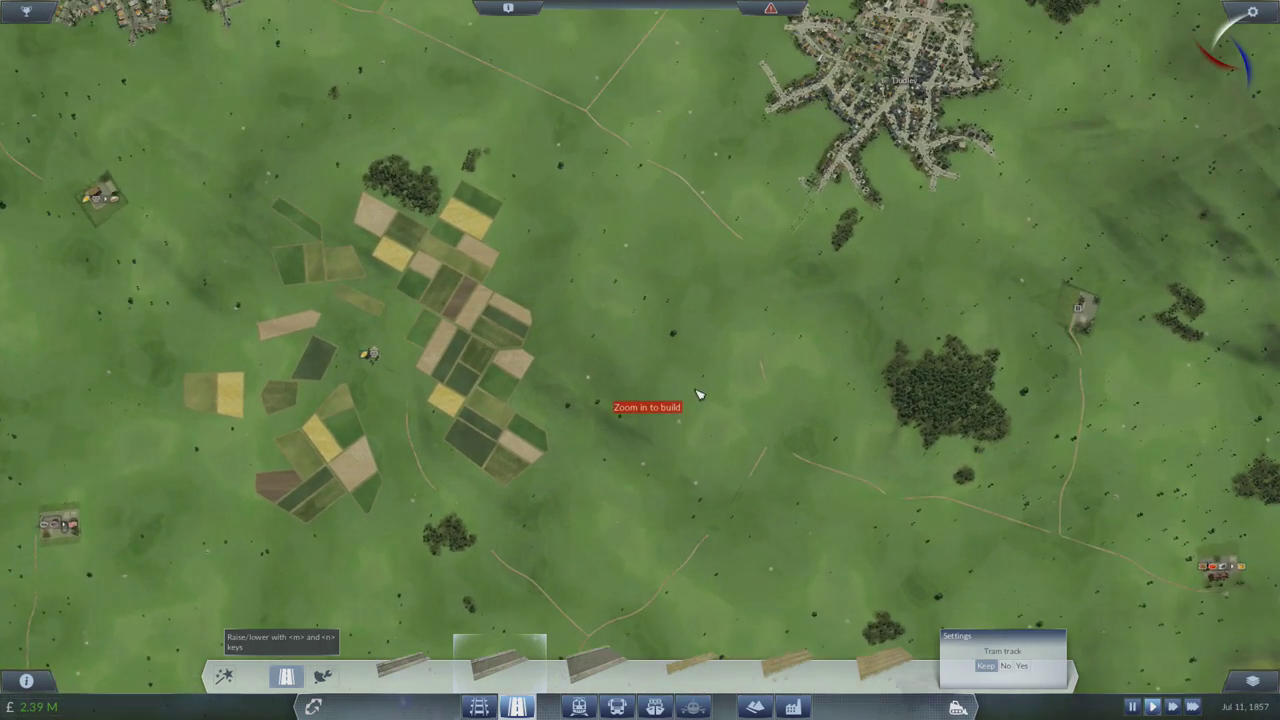
key(w)
key(a)
key(a)
key(a)
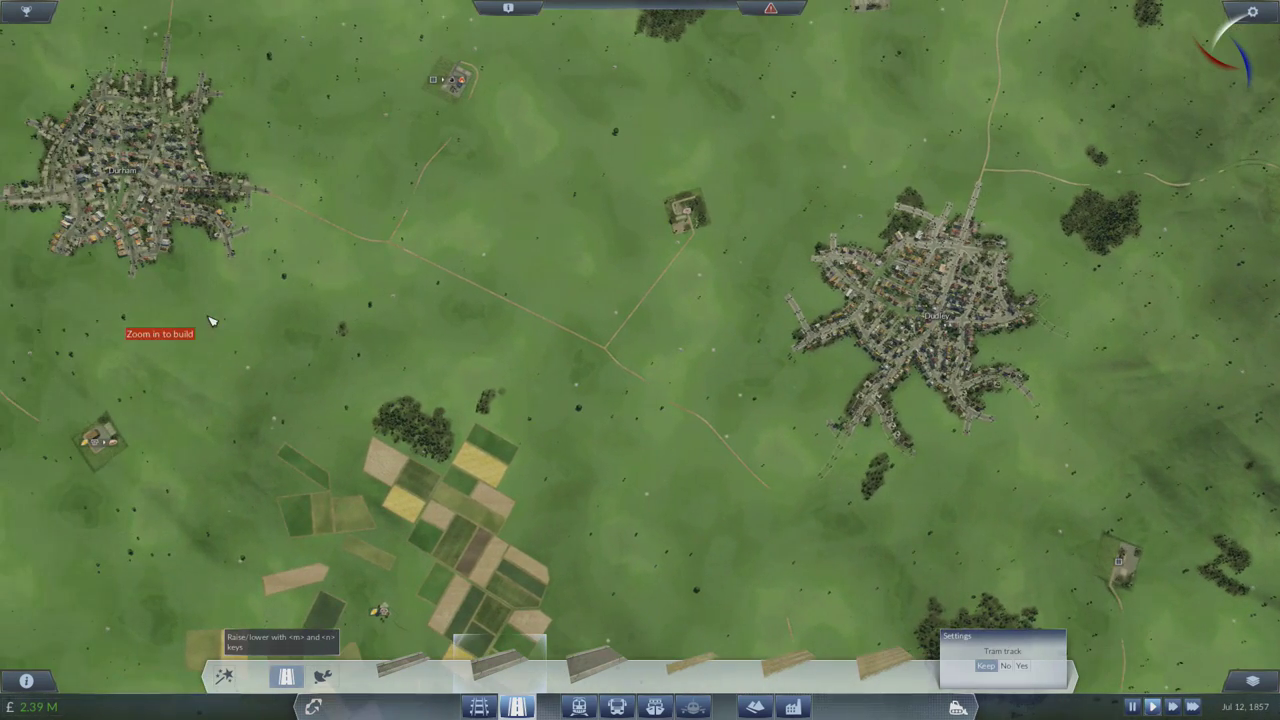
scroll(895, 505, up, 3)
scroll(880, 500, up, 3)
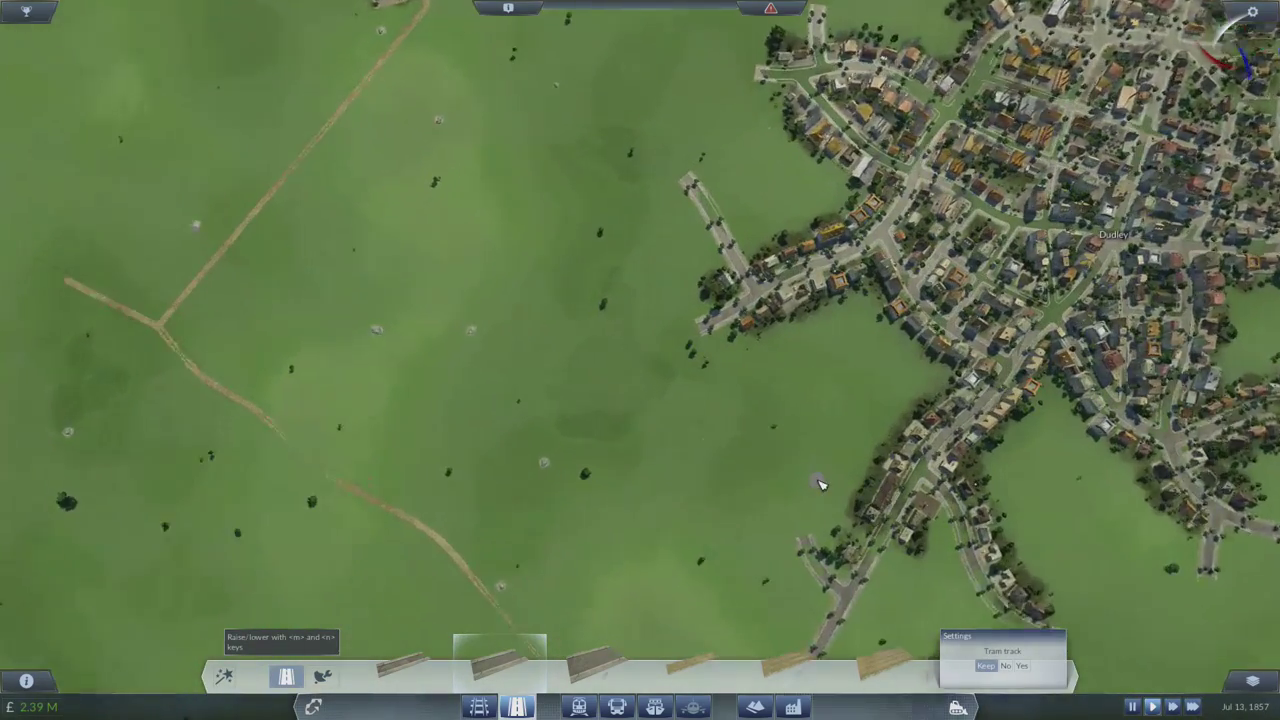
scroll(860, 490, up, 2)
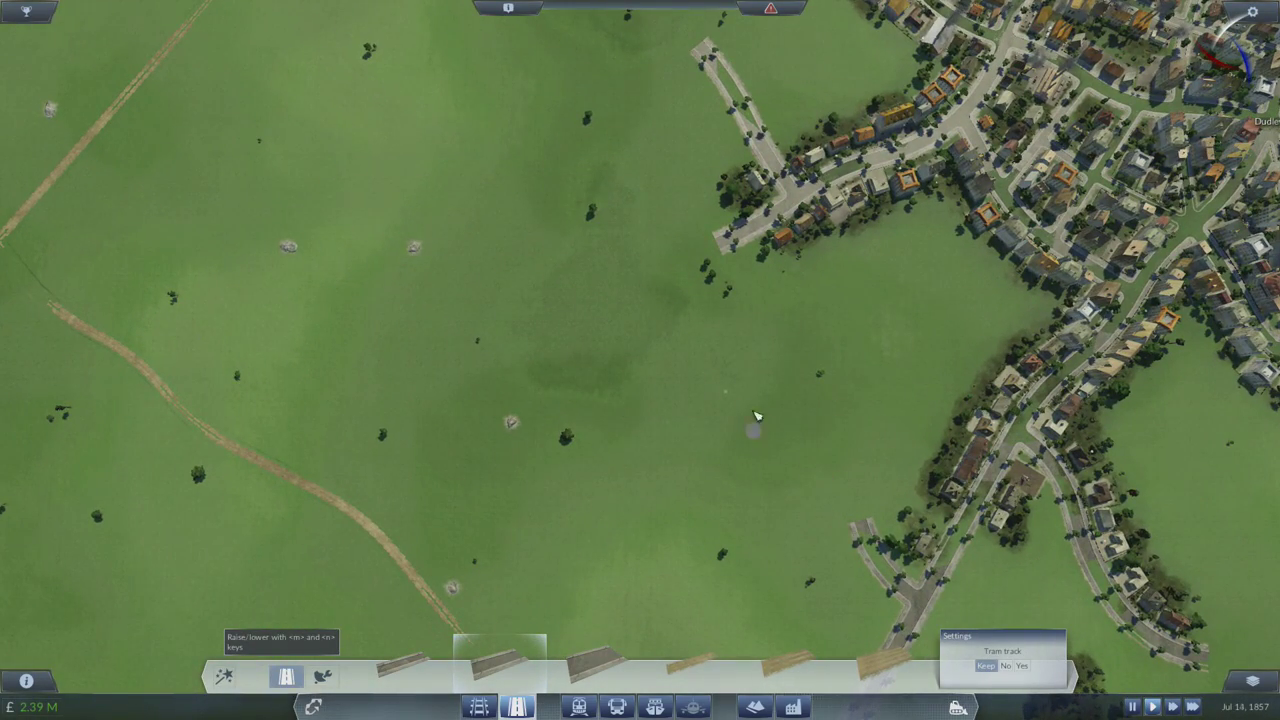
scroll(770, 424, down, 3)
scroll(720, 400, down, 4)
scroll(680, 390, down, 2)
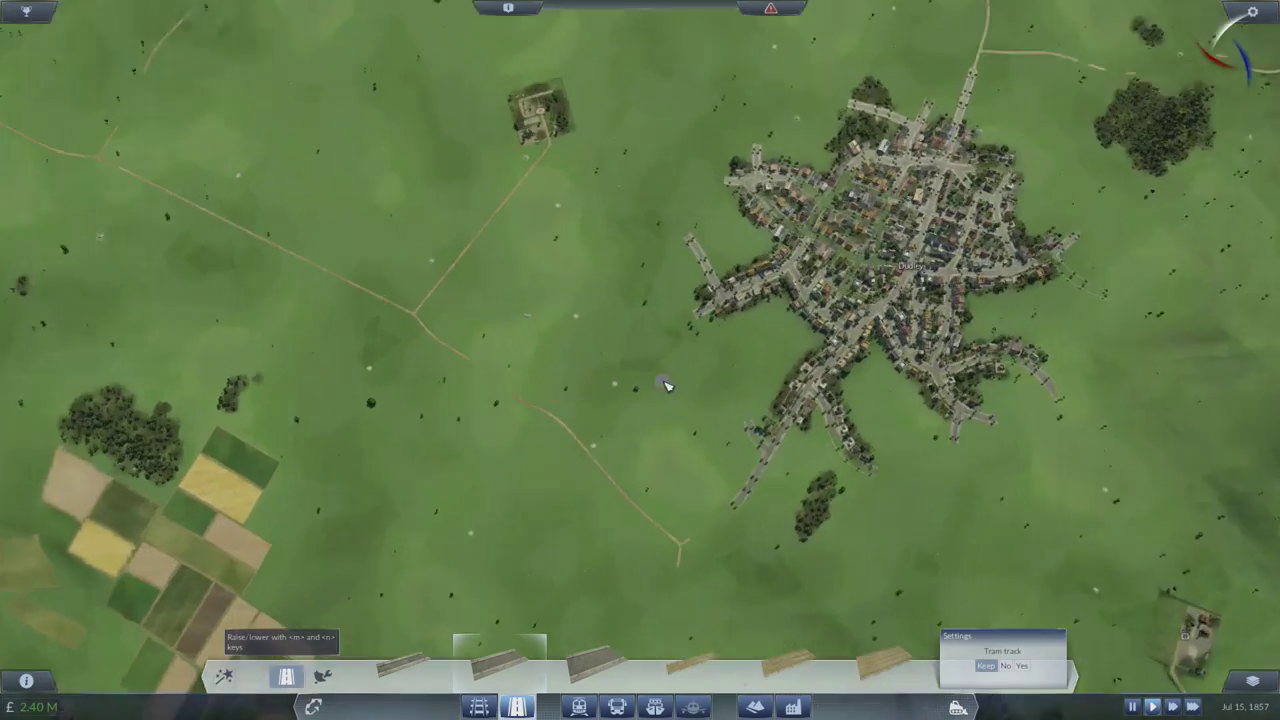
scroll(667, 386, up, 4)
scroll(600, 420, up, 3)
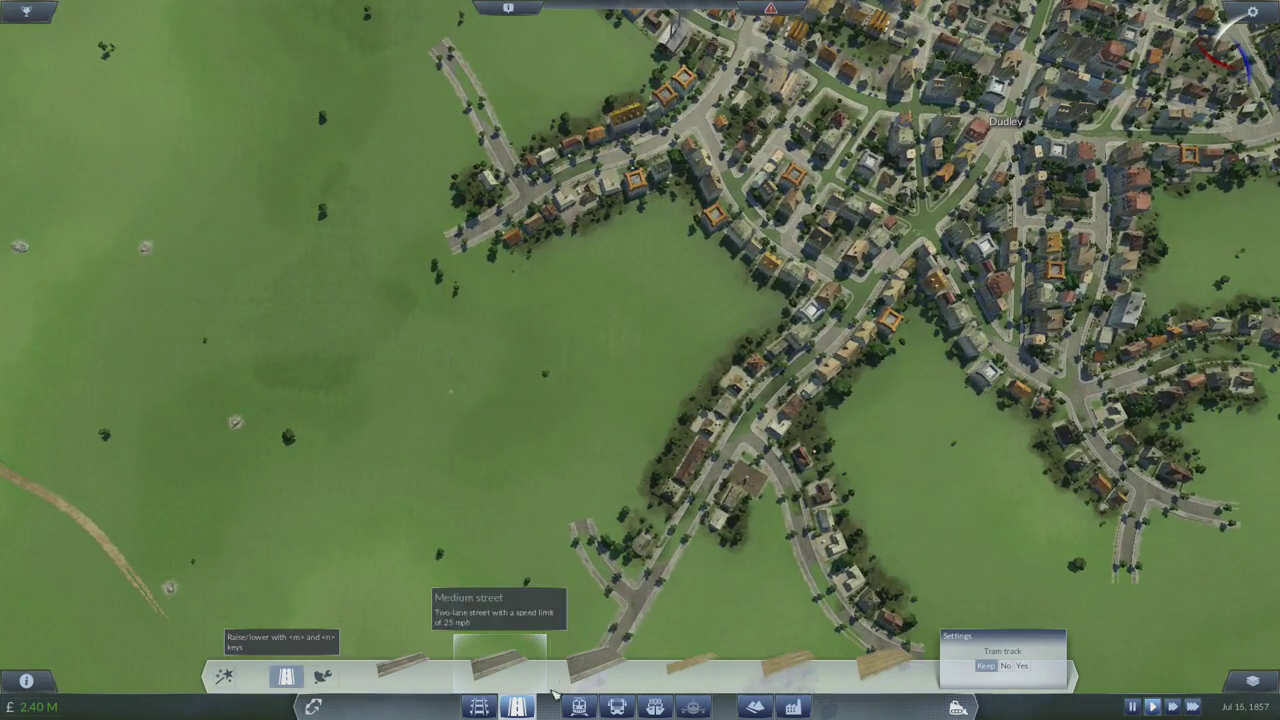
scroll(531, 521, down, 1)
scroll(531, 521, down, 3)
scroll(600, 400, down, 1)
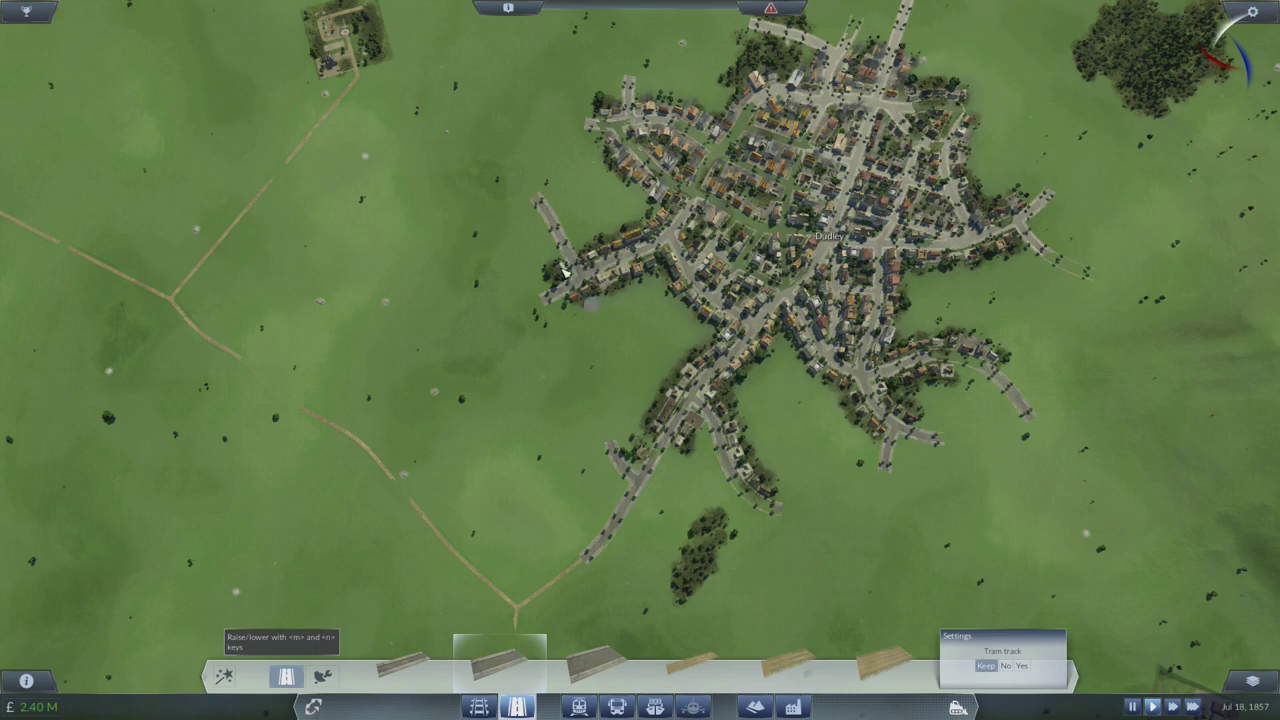
scroll(636, 351, up, 4)
scroll(620, 360, up, 2)
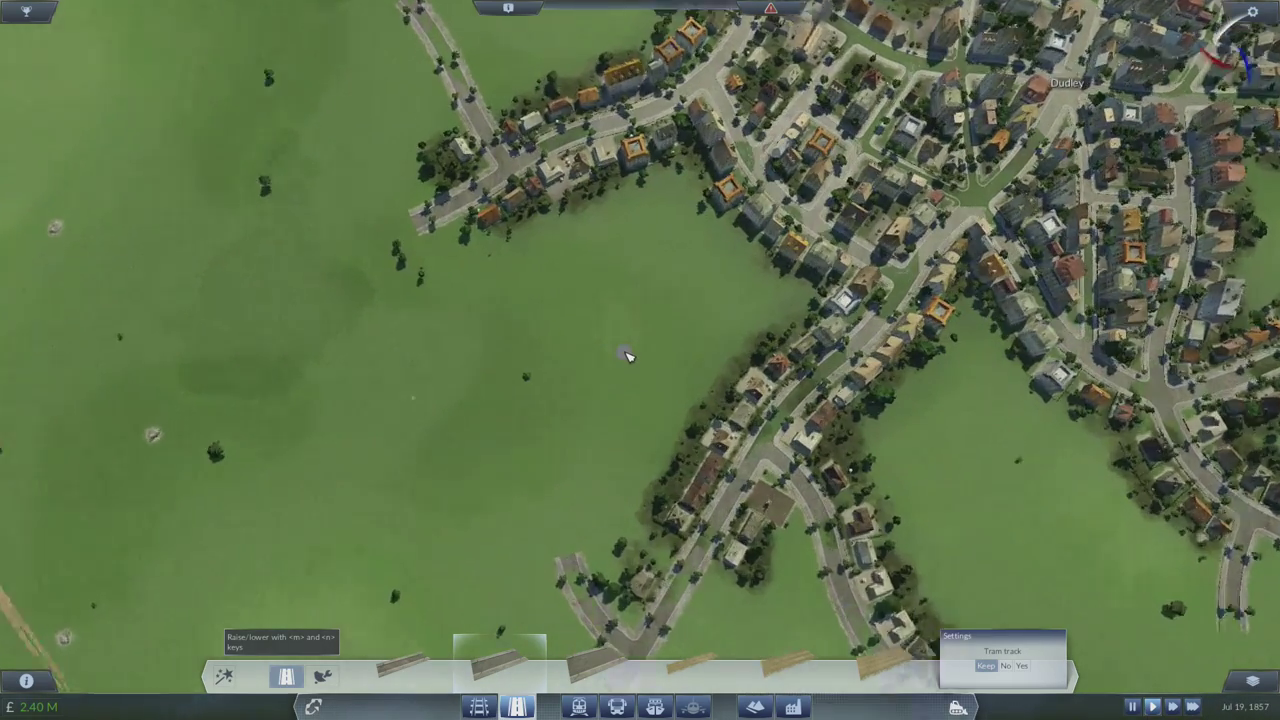
scroll(620, 360, up, 4)
drag(309, 491, 633, 250)
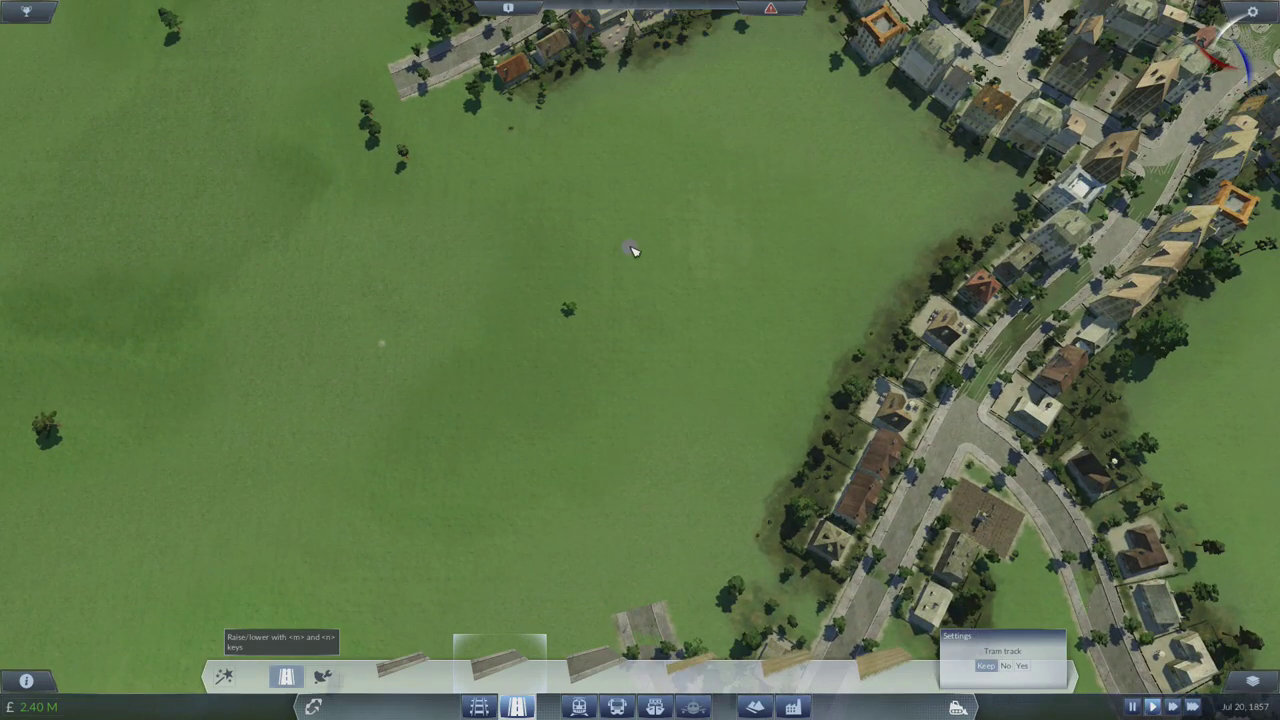
scroll(640, 253, down, 5)
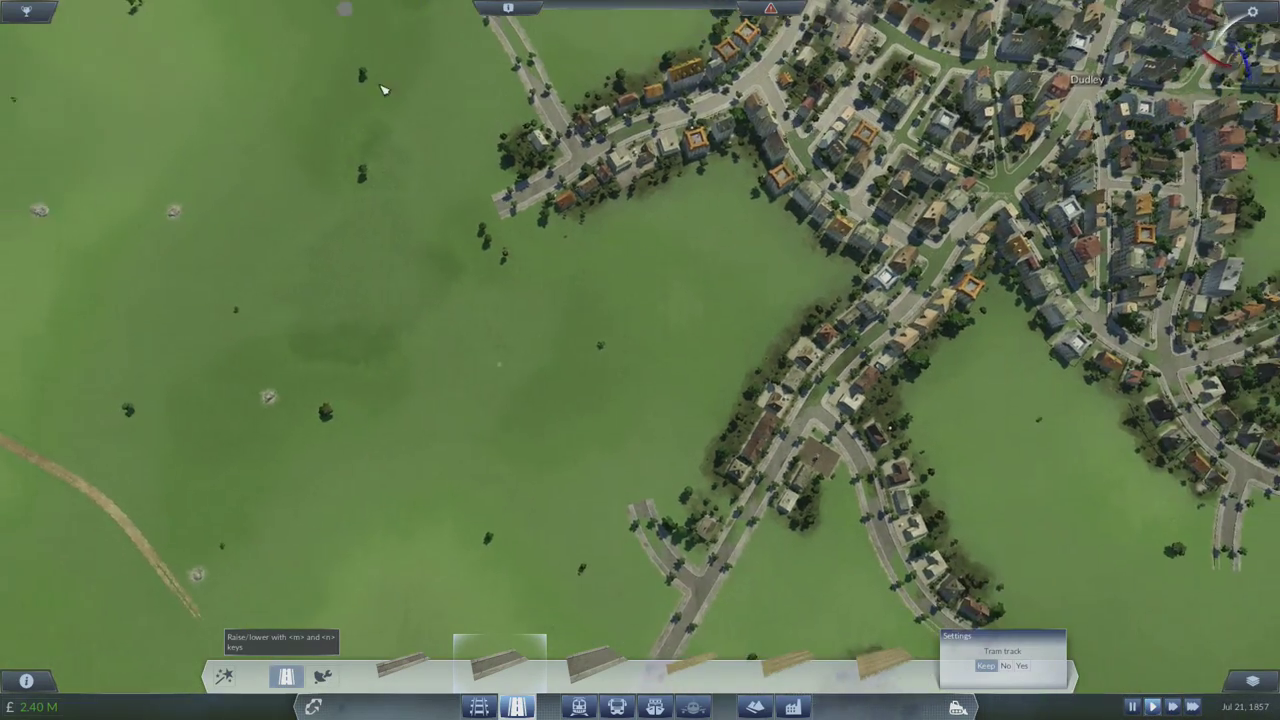
scroll(566, 286, up, 5)
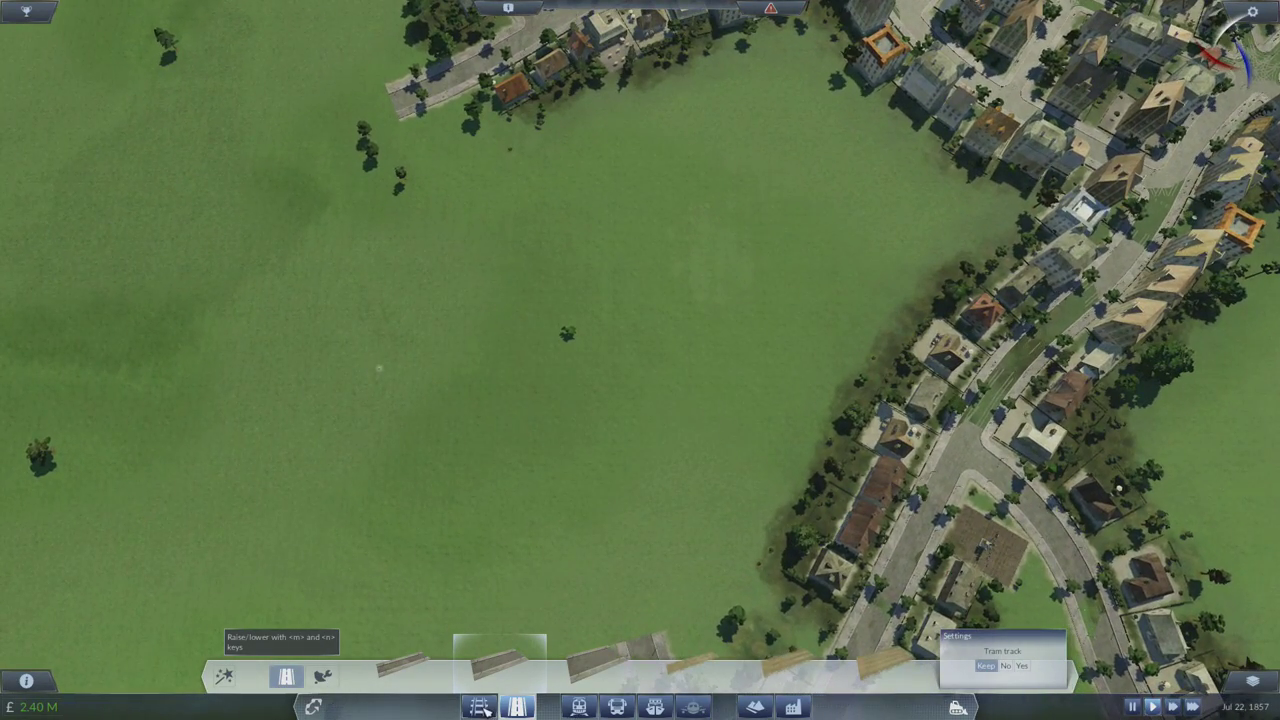
click(482, 707)
Place a rotated single-track passenger train station on the grass west of Dudley.
click(517, 707)
click(579, 707)
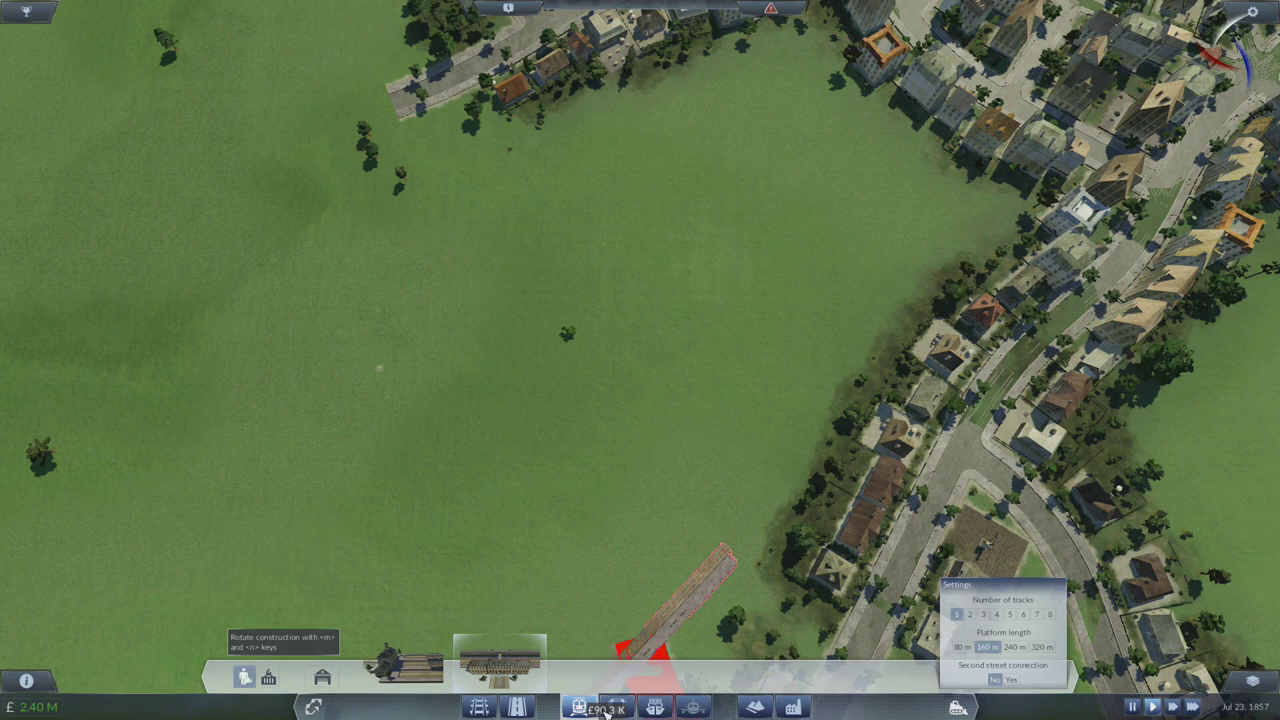
click(500, 660)
key(m)
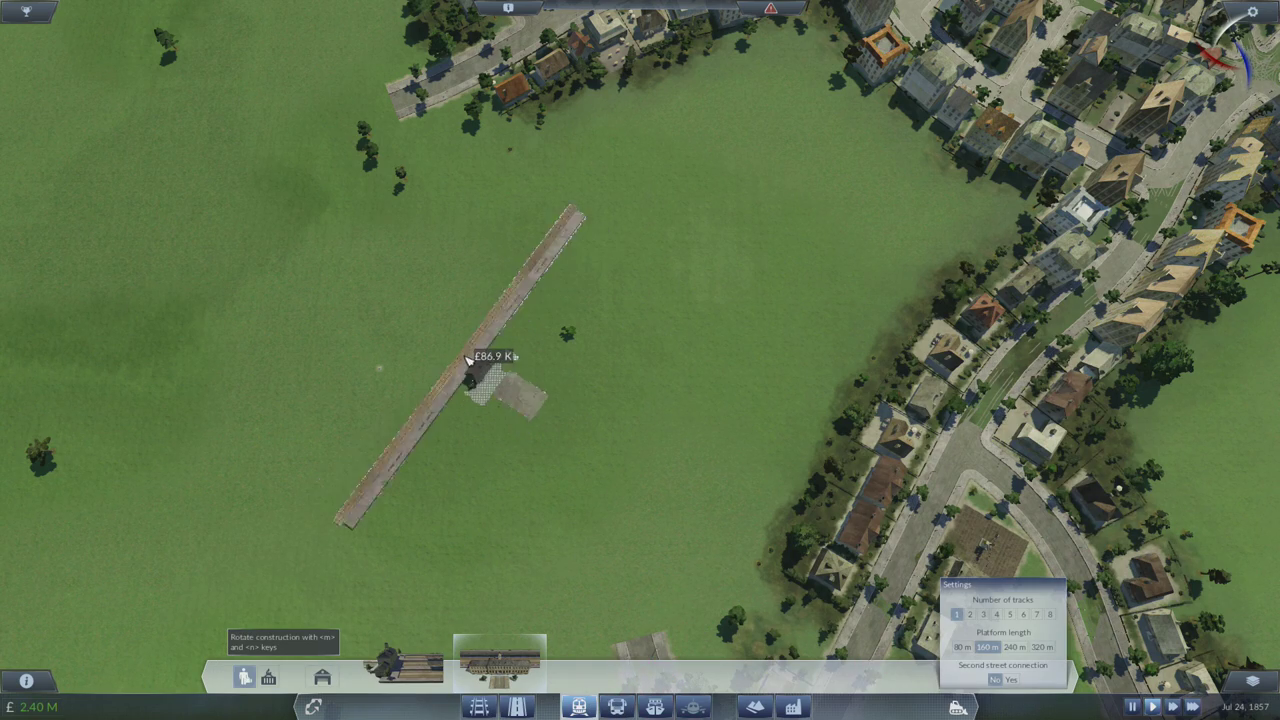
key(m)
scroll(468, 360, down, 4)
scroll(558, 390, down, 2)
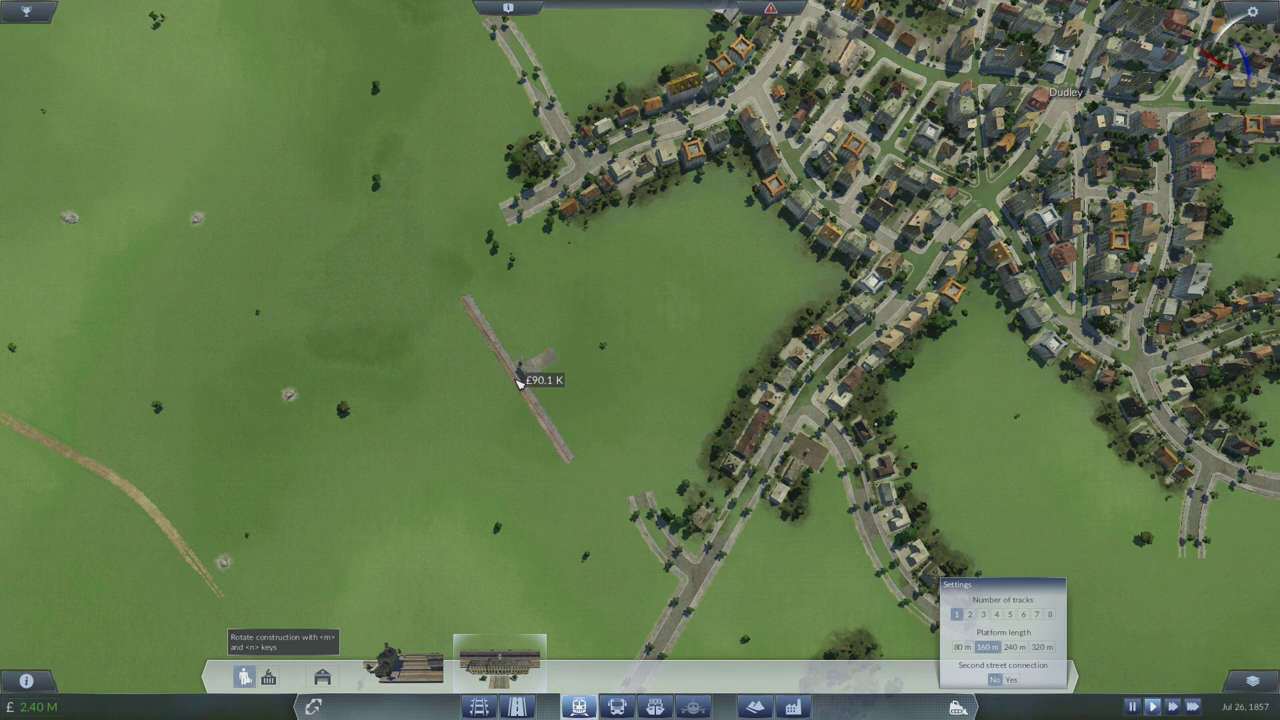
click(519, 383)
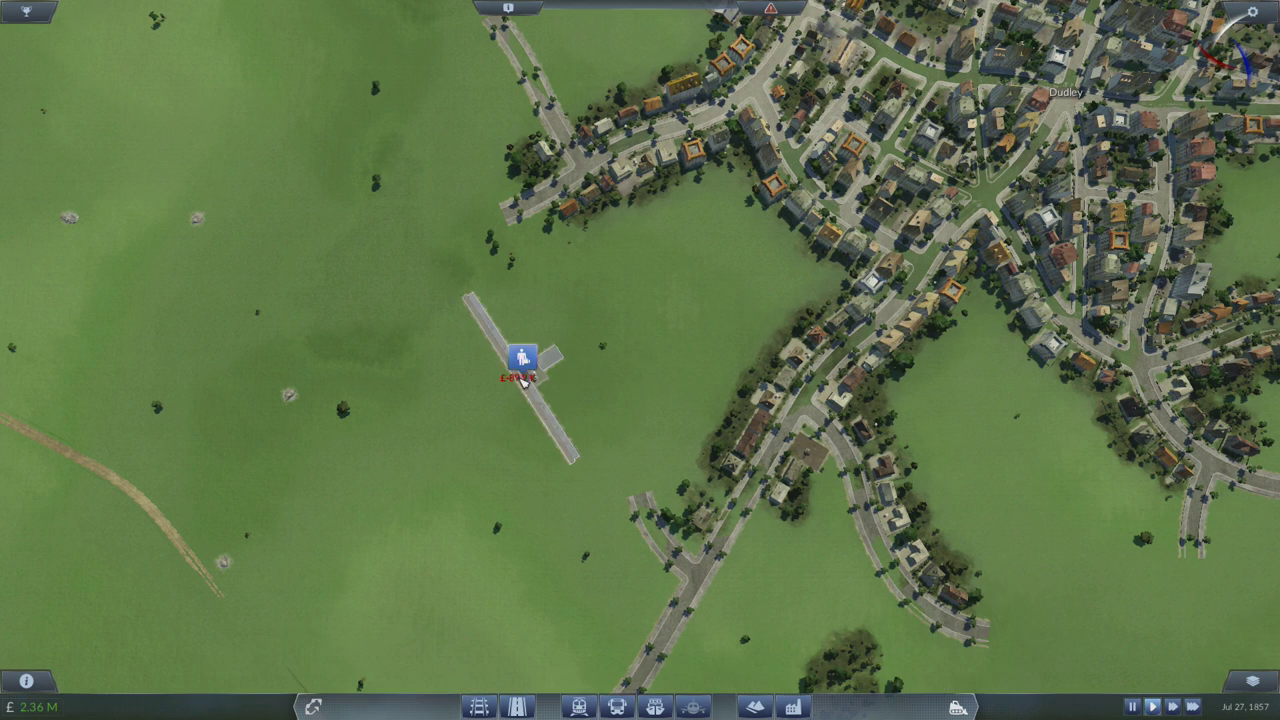
click(517, 706)
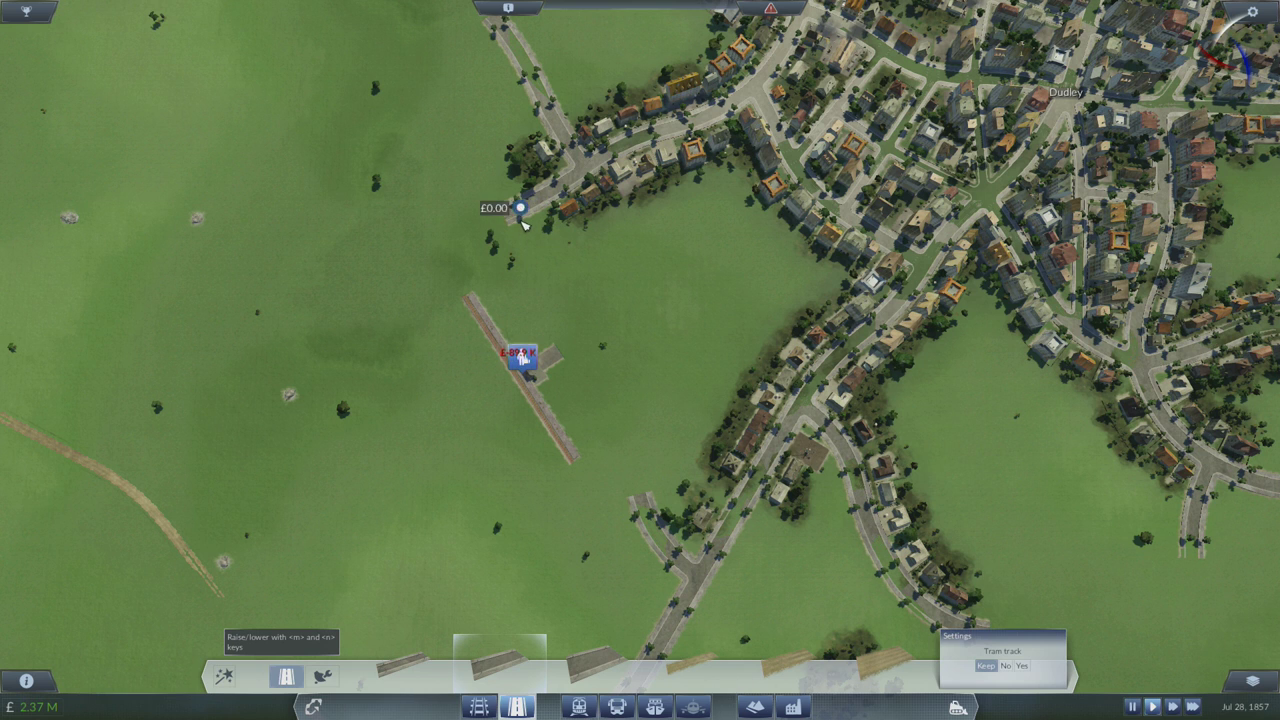
Lay a street from Dudley's junction to the station, then pan over to Durham's east edge.
drag(520, 208, 645, 392)
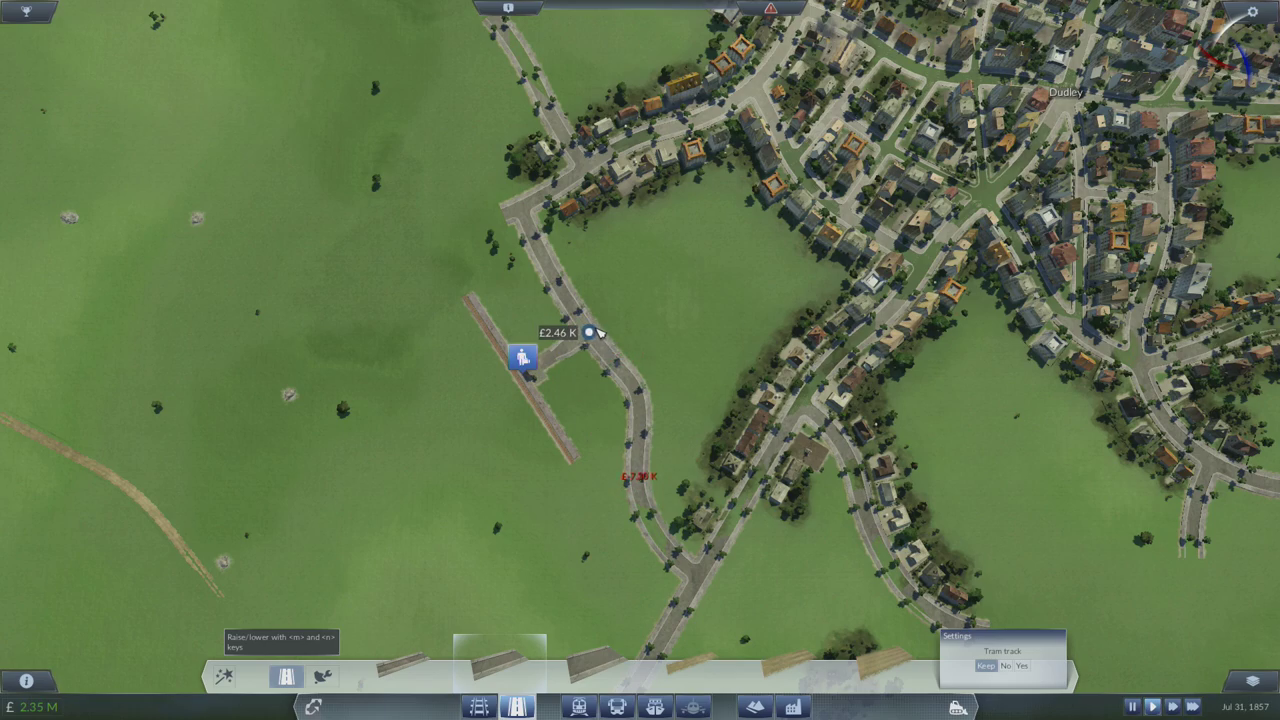
key(q)
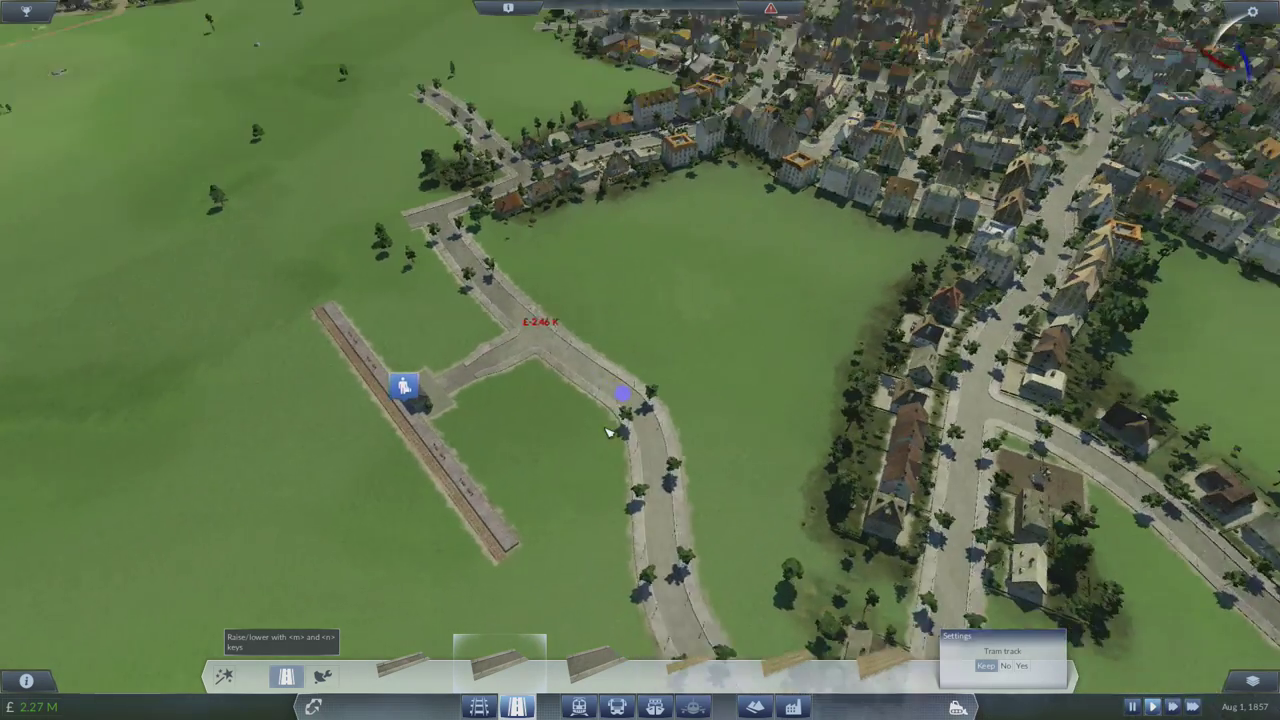
scroll(600, 370, down, 8)
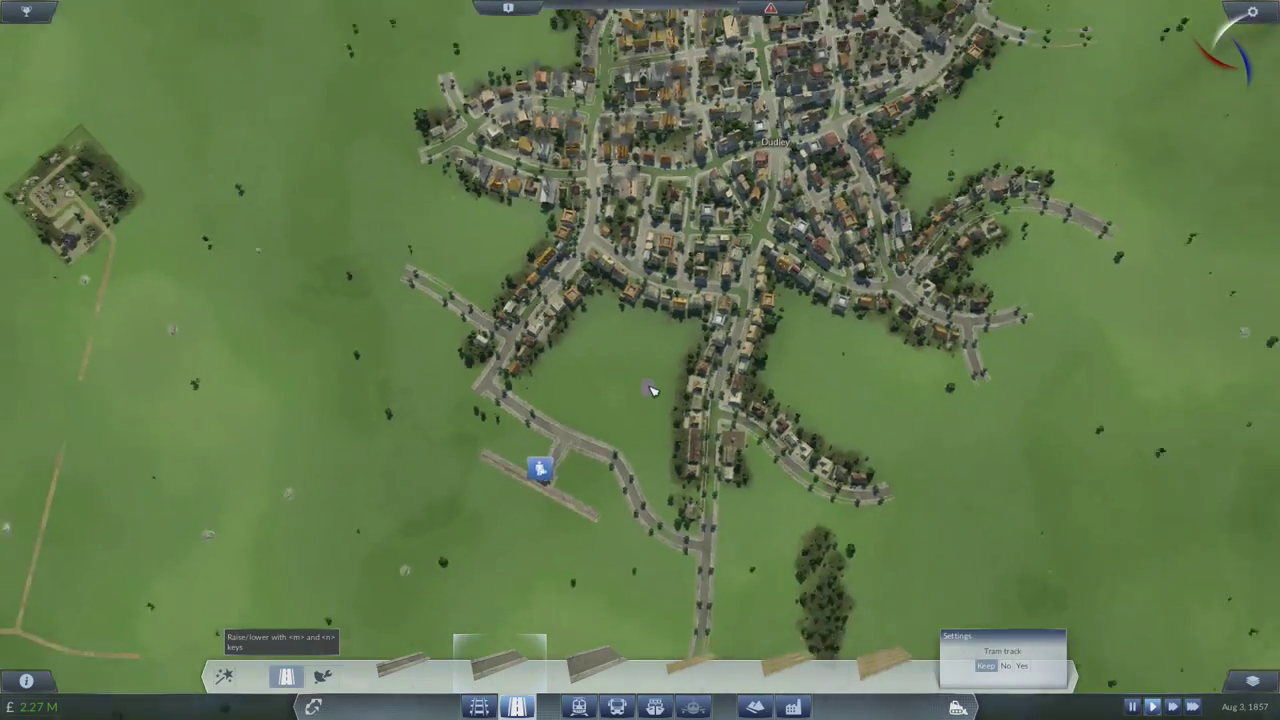
drag(650, 390, 575, 460)
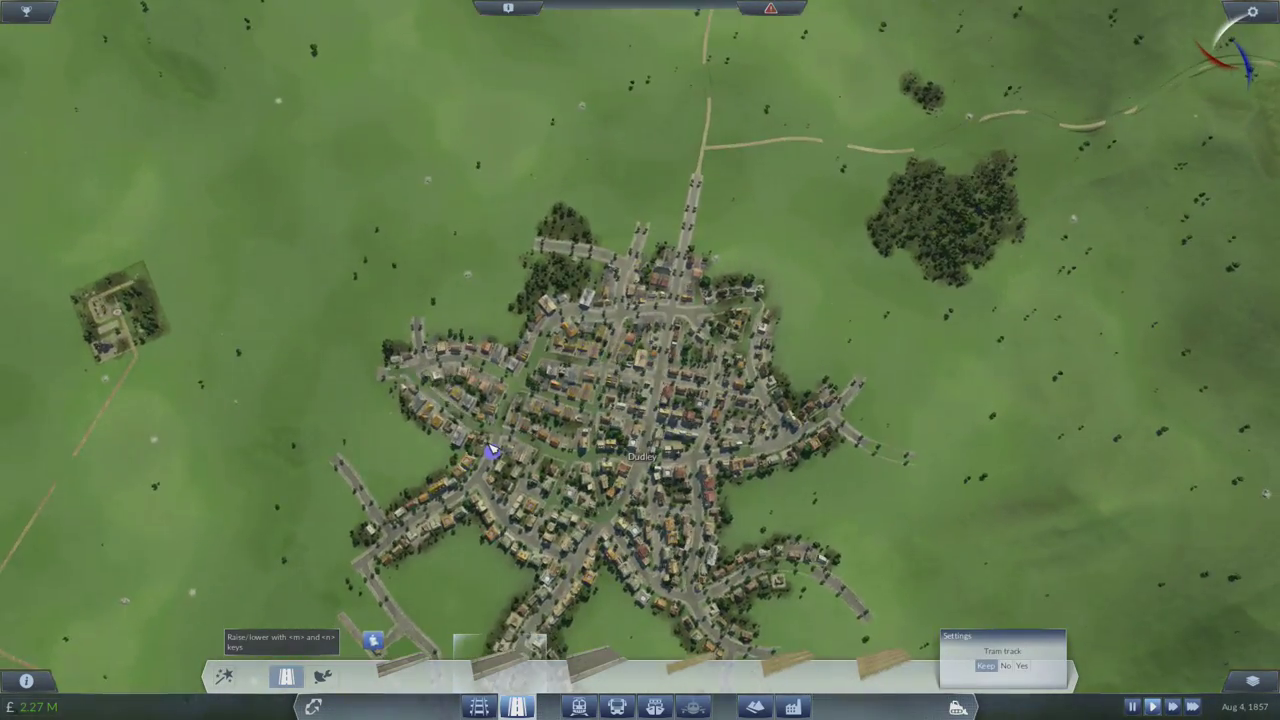
scroll(580, 460, down, 5)
drag(580, 460, 575, 485)
scroll(575, 485, down, 5)
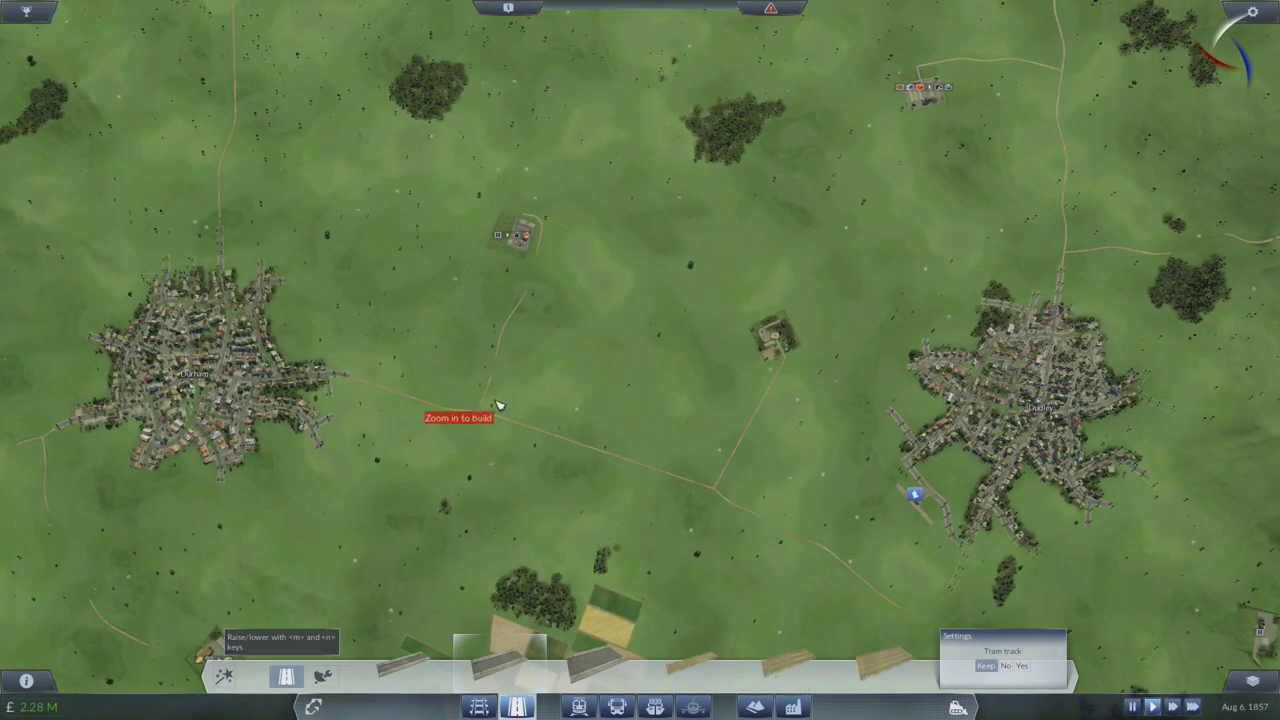
scroll(326, 444, up, 5)
mouse_move(330, 450)
mouse_down()
mouse_move(533, 485)
mouse_move(760, 427)
mouse_up()
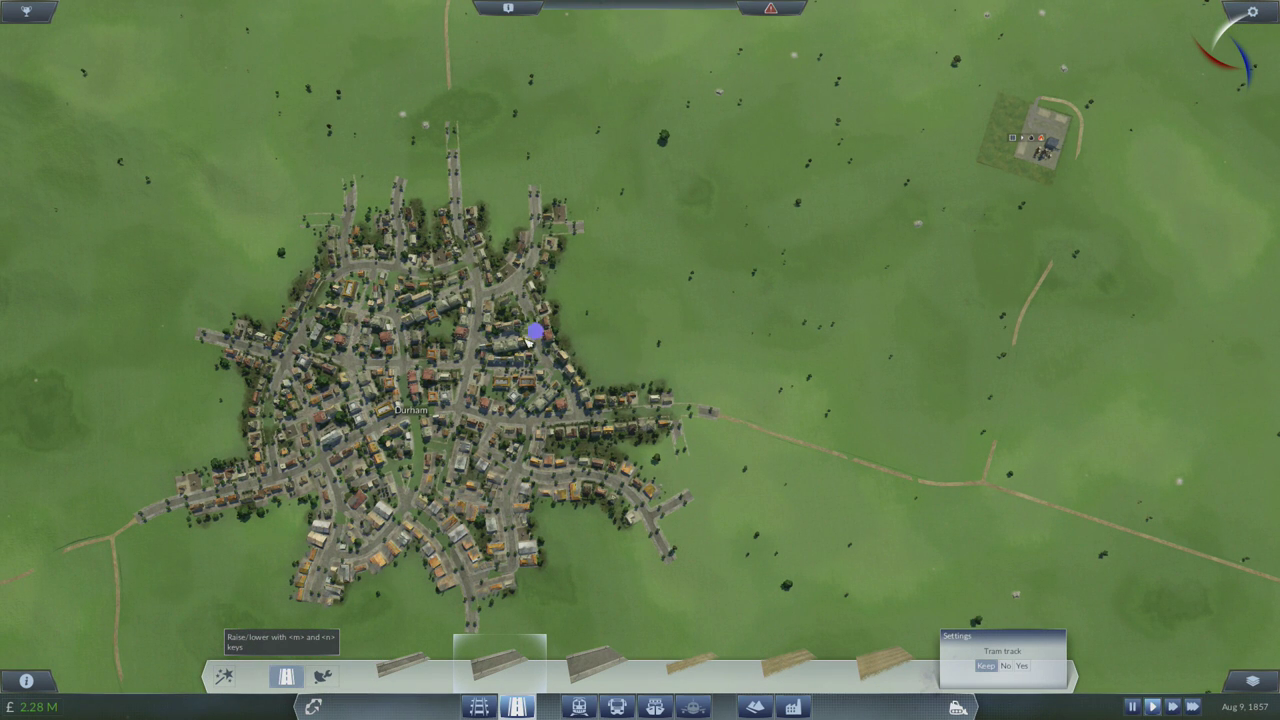
scroll(621, 351, up, 4)
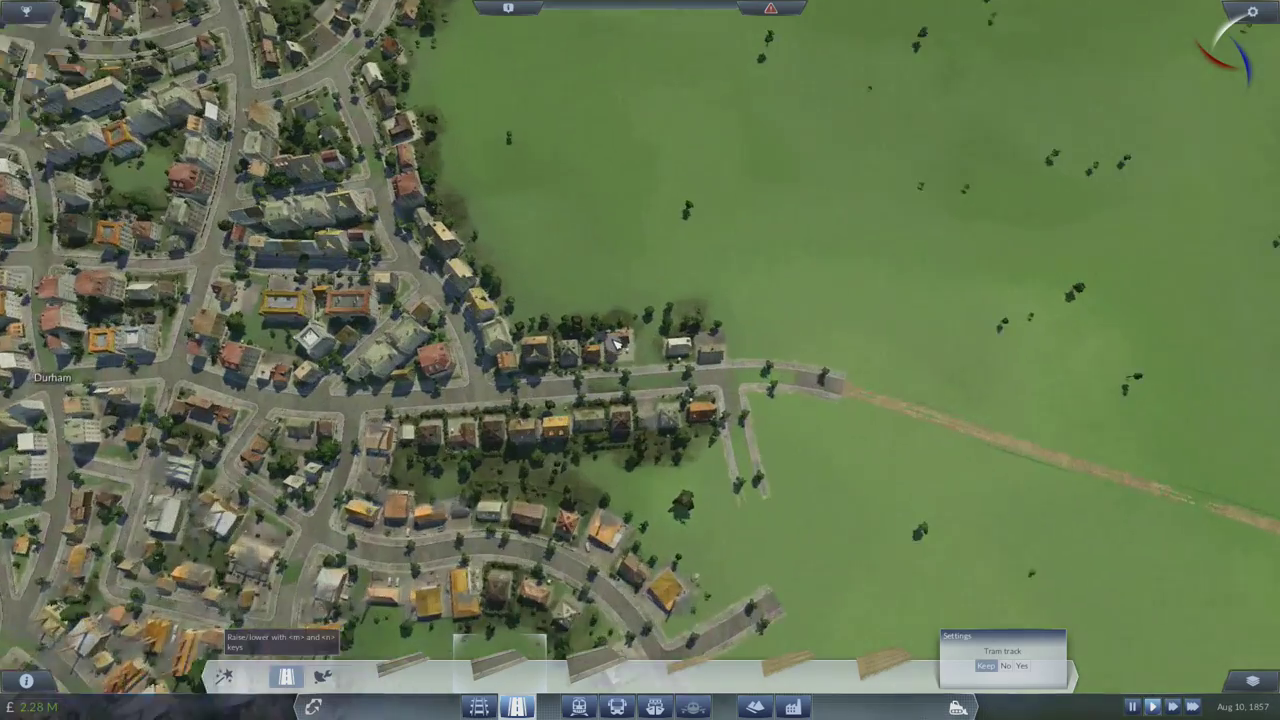
scroll(530, 370, up, 3)
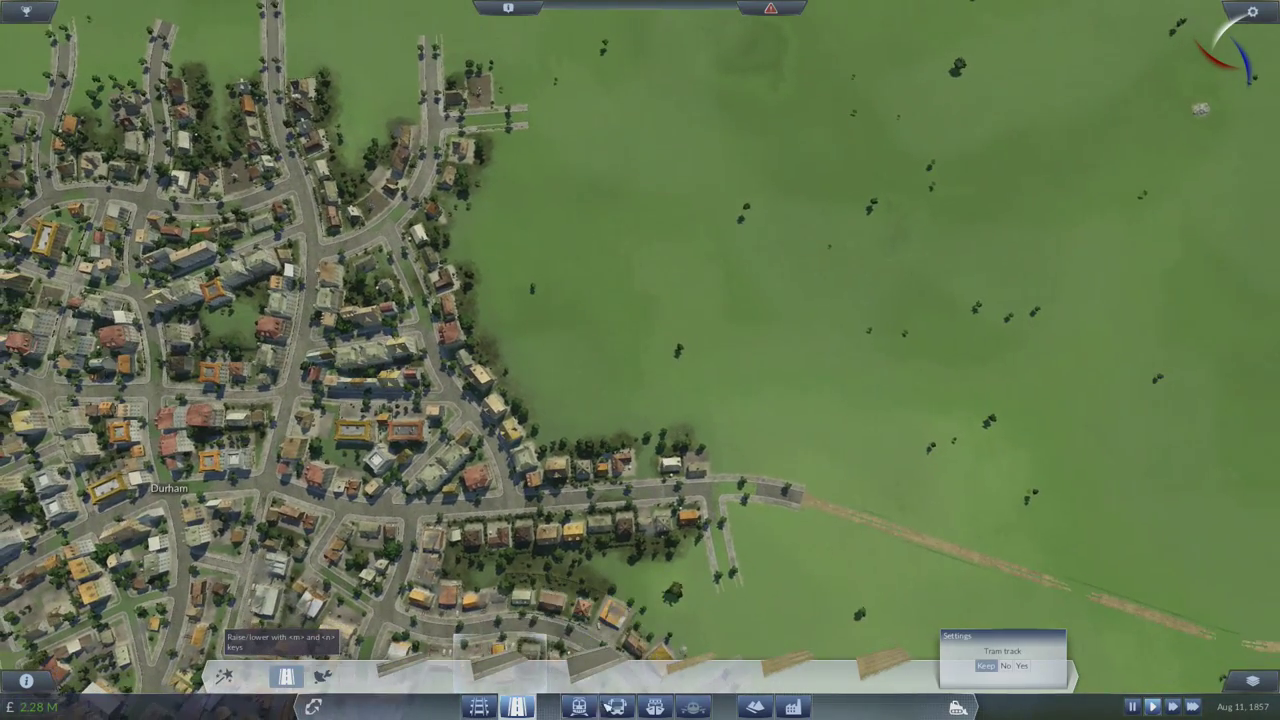
Place an east–west station on Durham's eastern edge and link it by a road replacing two houses.
click(578, 706)
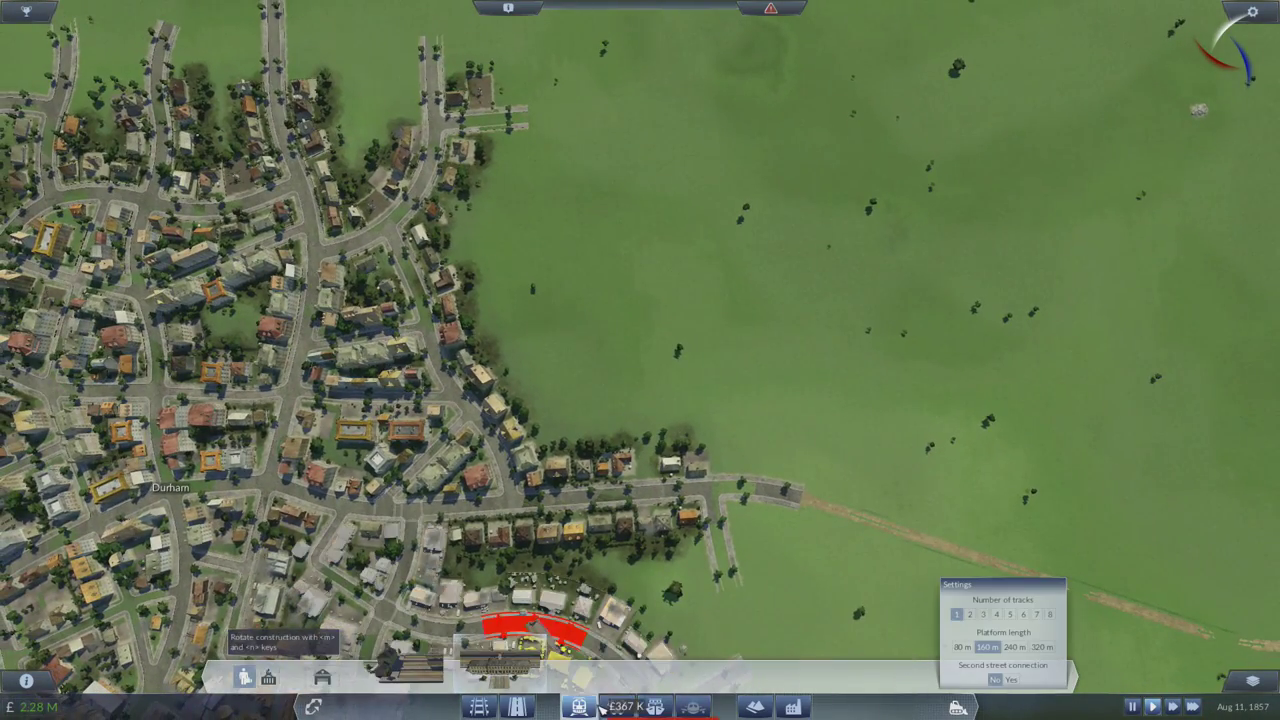
drag(500, 500, 602, 500)
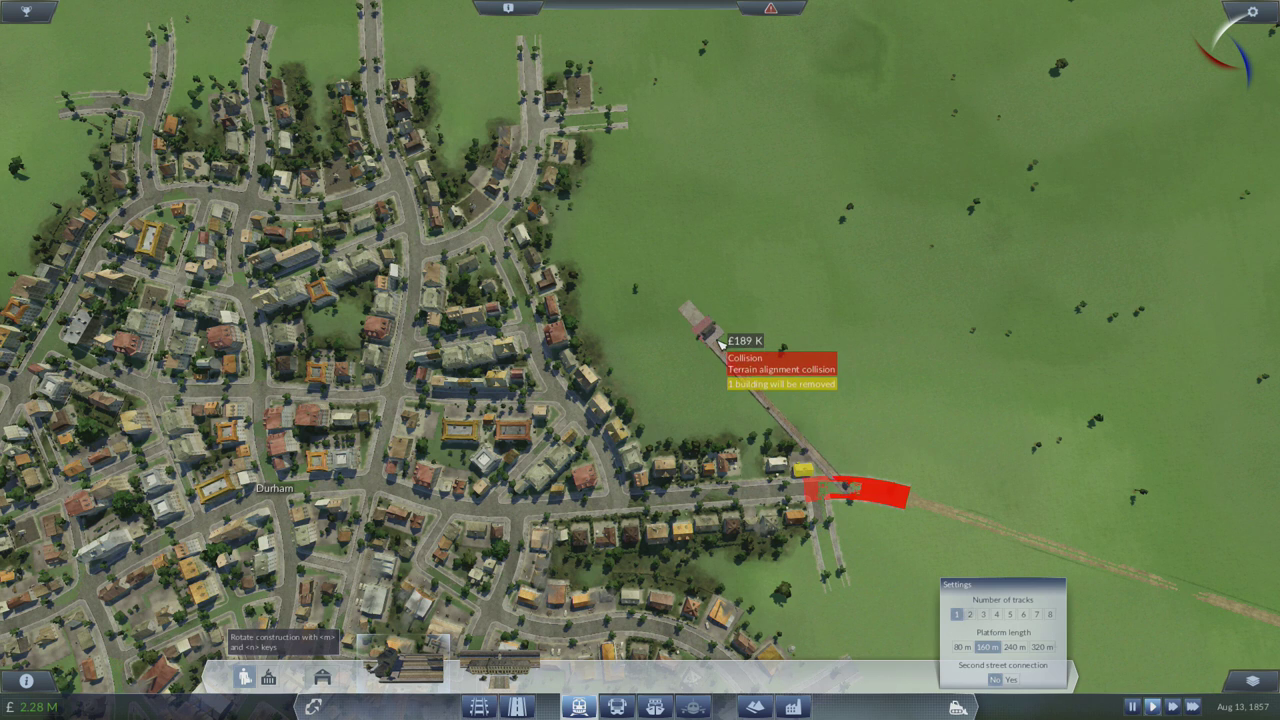
key(m)
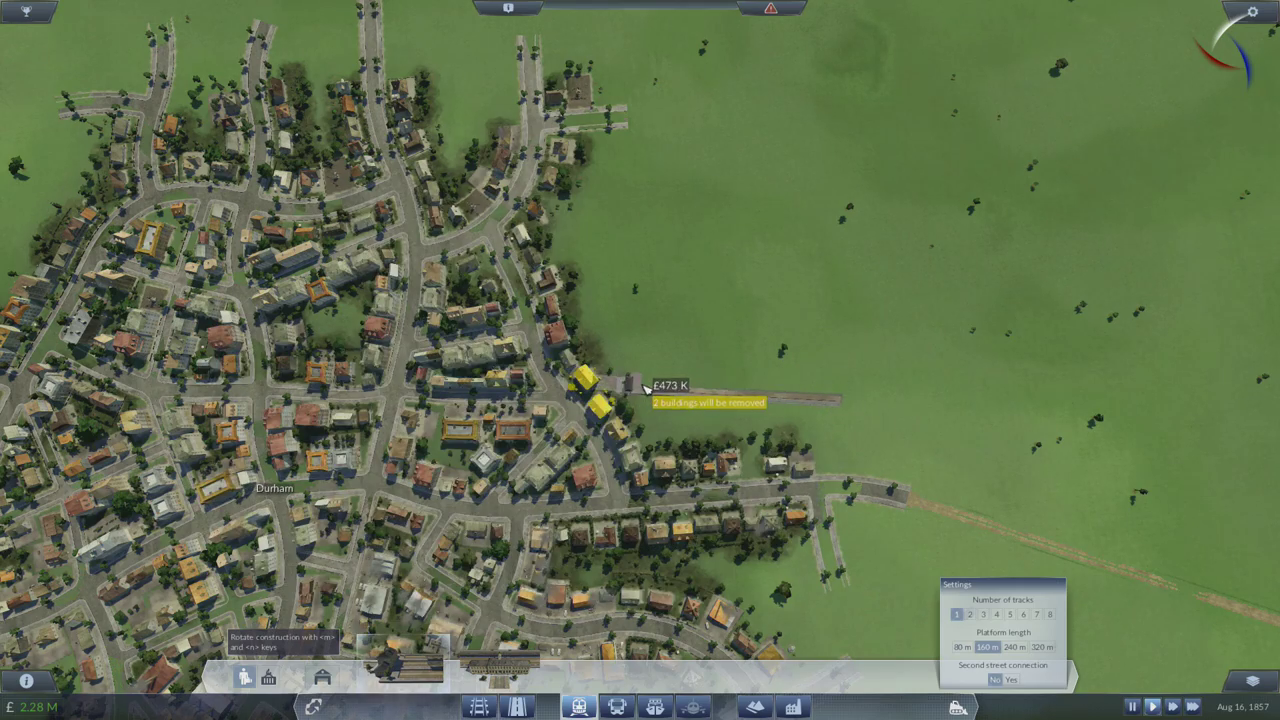
scroll(645, 387, up, 4)
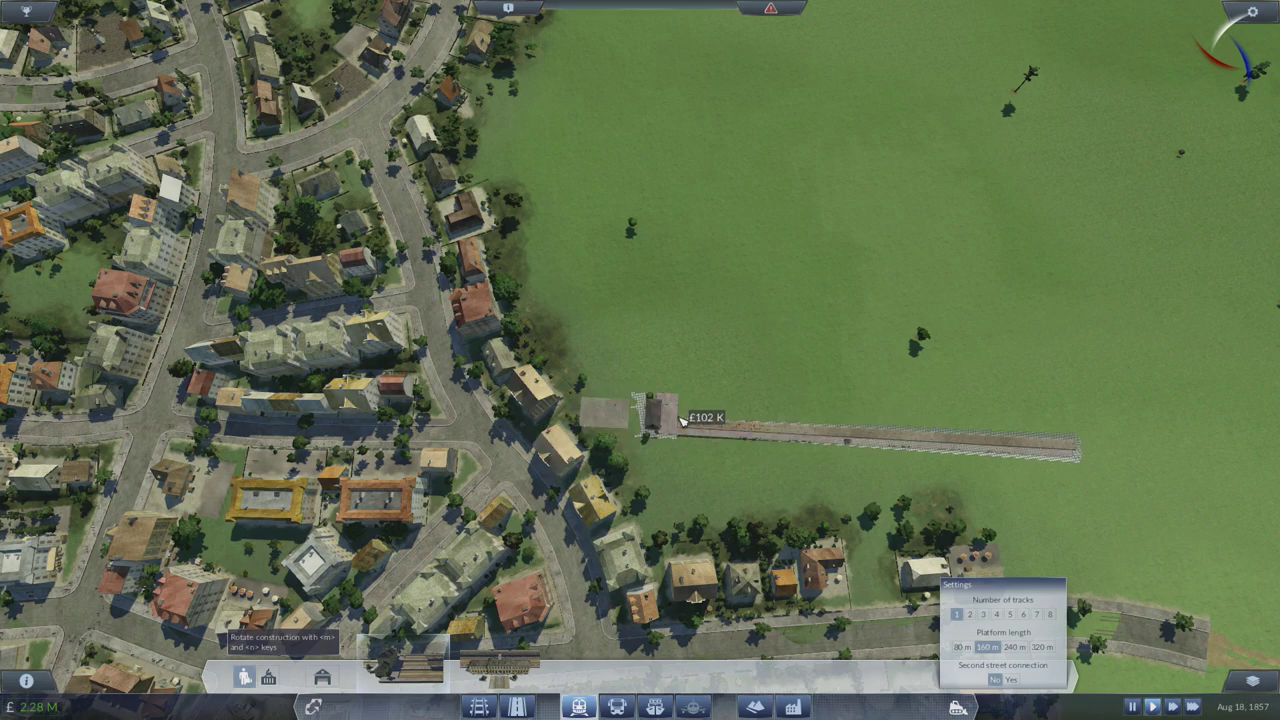
scroll(684, 408, down, 3)
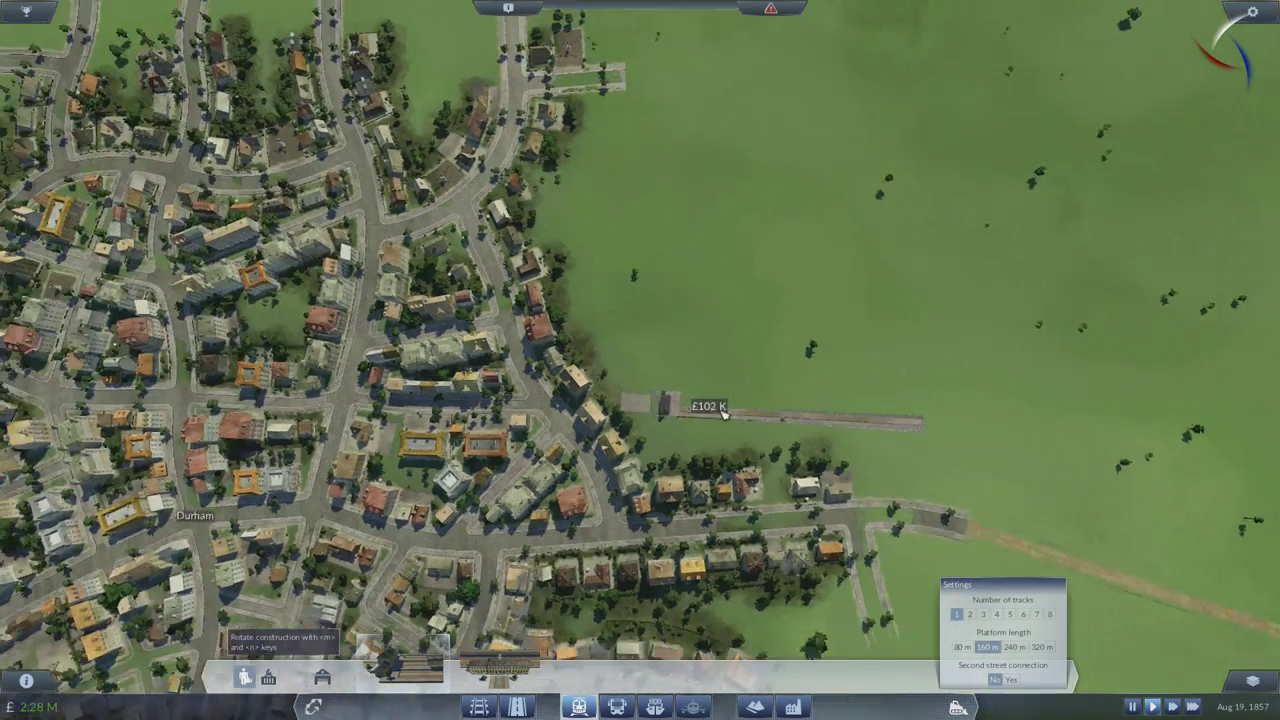
scroll(700, 413, up, 3)
scroll(700, 412, up, 1)
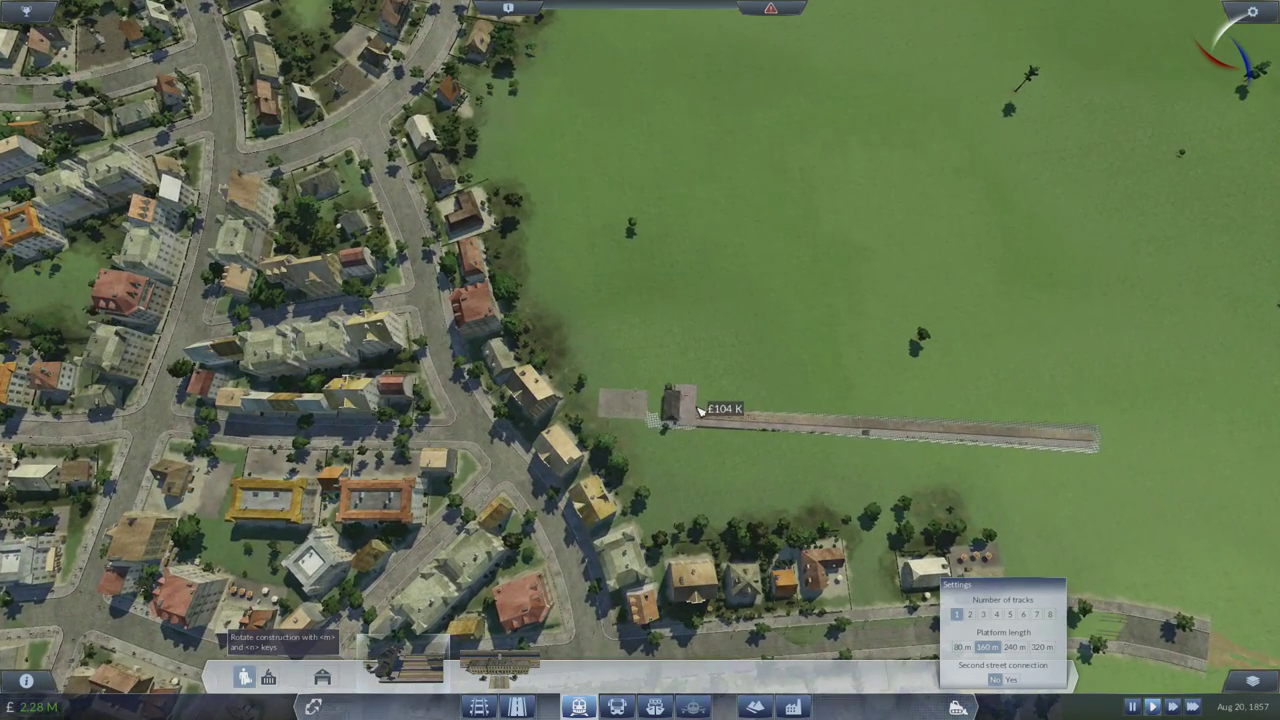
scroll(684, 416, down, 4)
scroll(690, 410, down, 2)
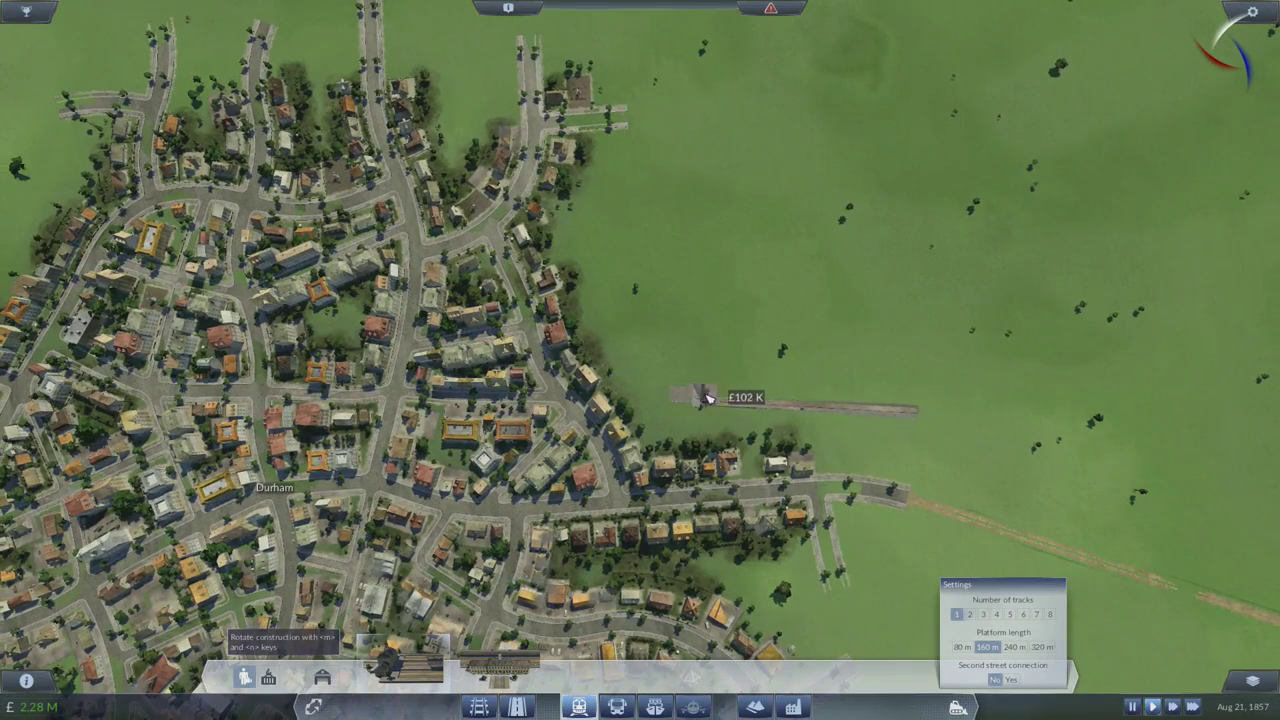
scroll(690, 398, up, 3)
scroll(692, 420, up, 2)
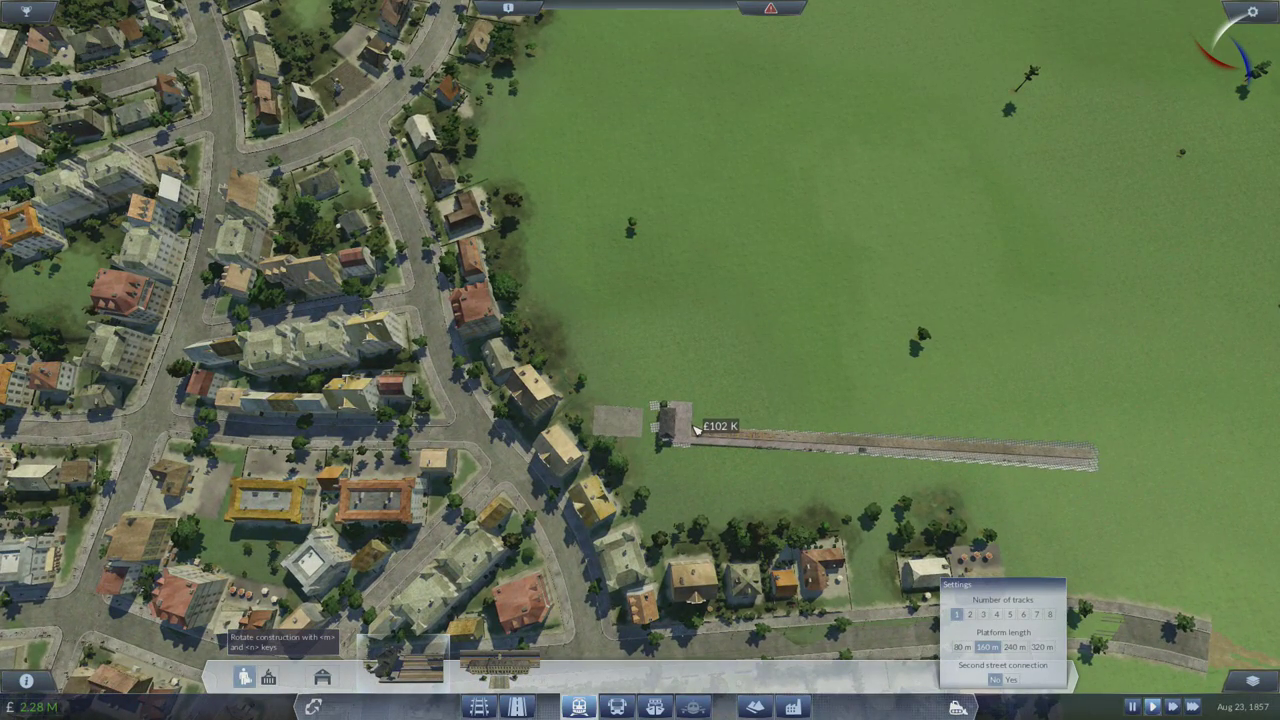
click(697, 430)
click(520, 706)
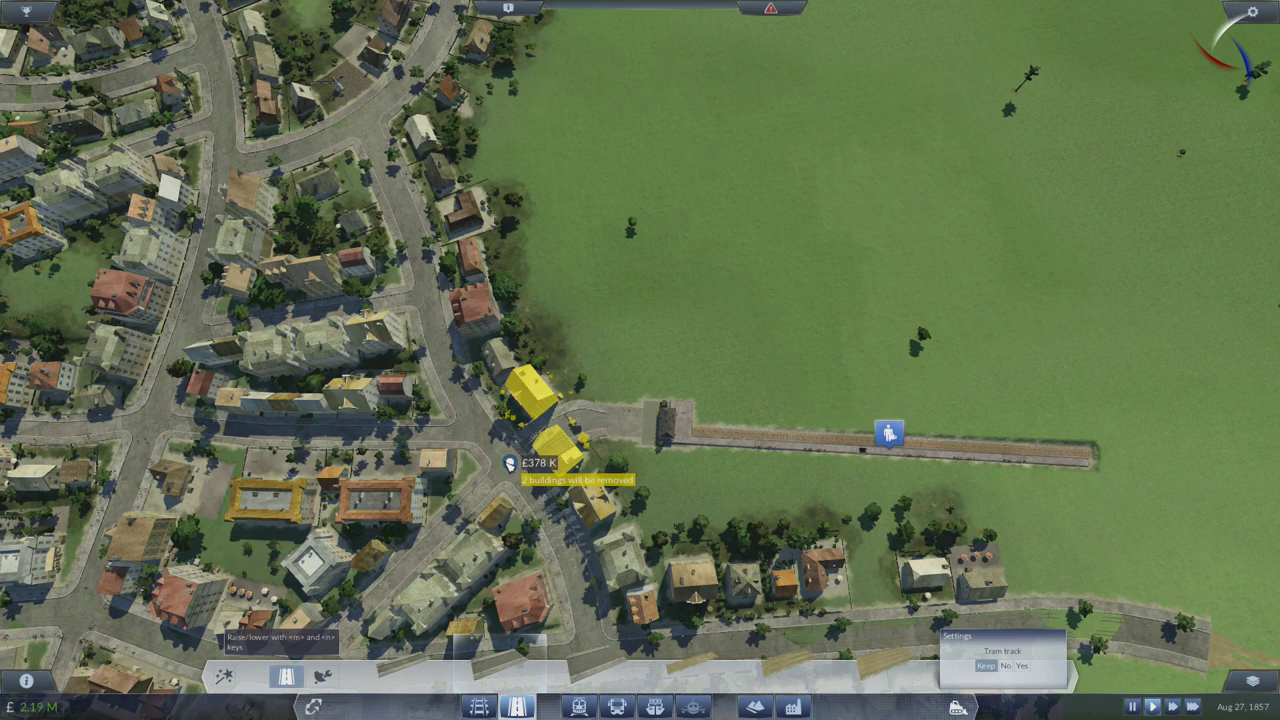
click(493, 456)
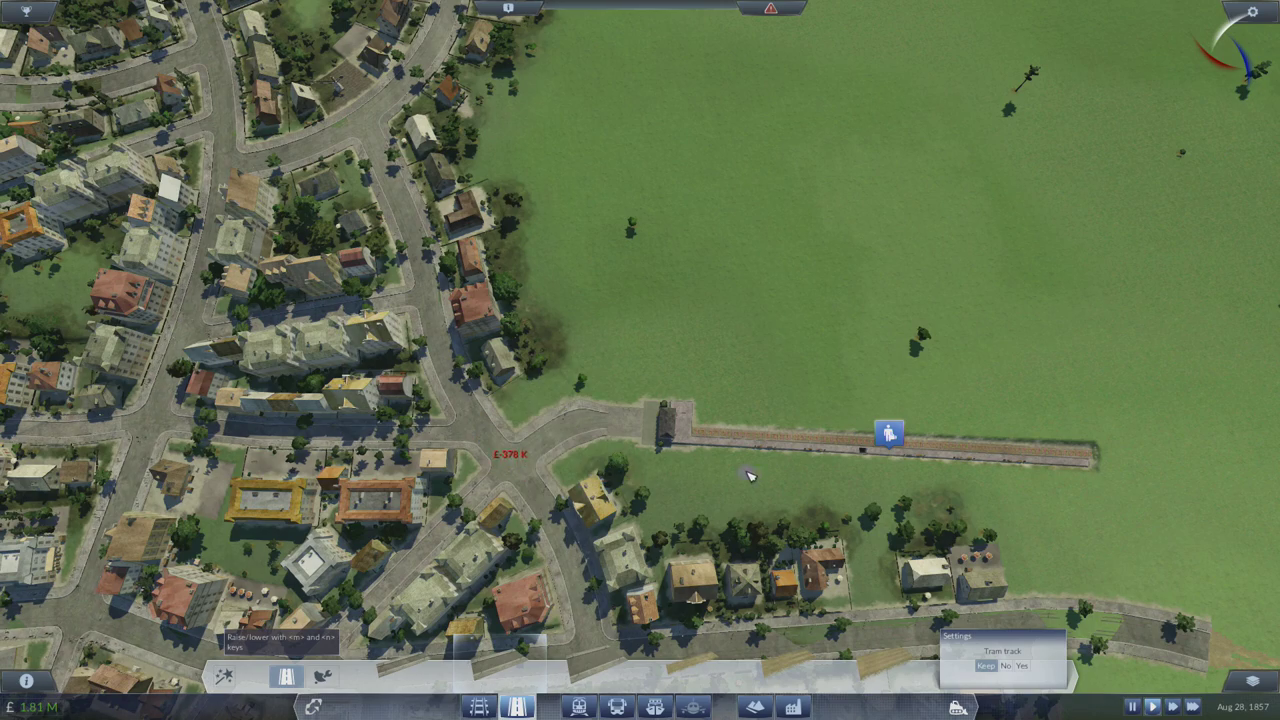
scroll(750, 476, down, 4)
scroll(750, 476, down, 4)
scroll(780, 460, down, 4)
scroll(812, 452, down, 2)
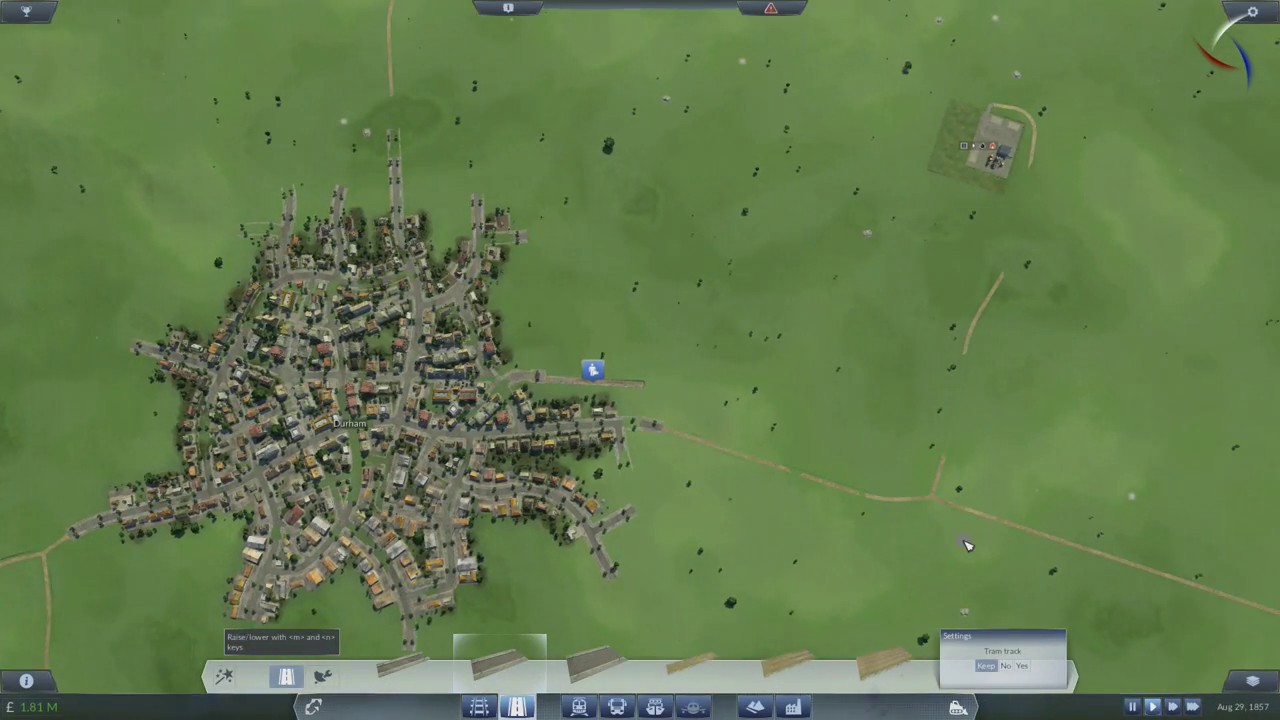
scroll(966, 543, down, 3)
scroll(900, 520, down, 4)
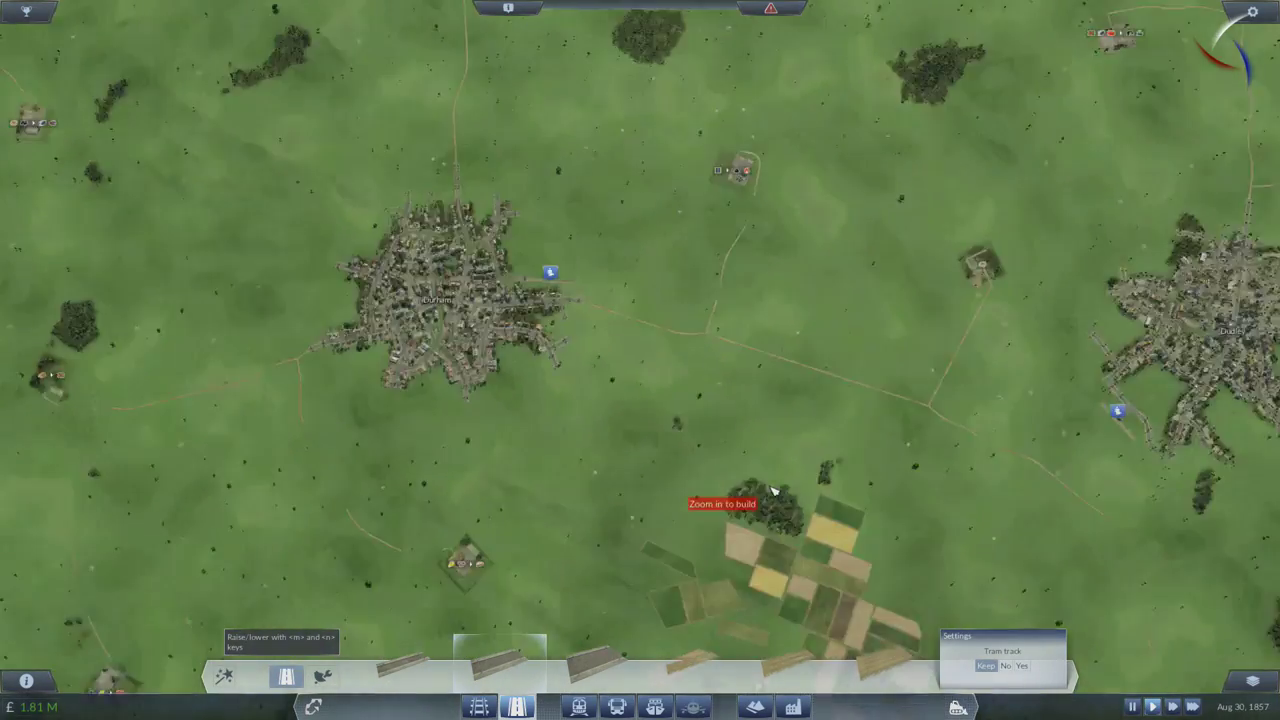
scroll(820, 500, down, 3)
scroll(773, 490, down, 2)
scroll(773, 490, down, 2)
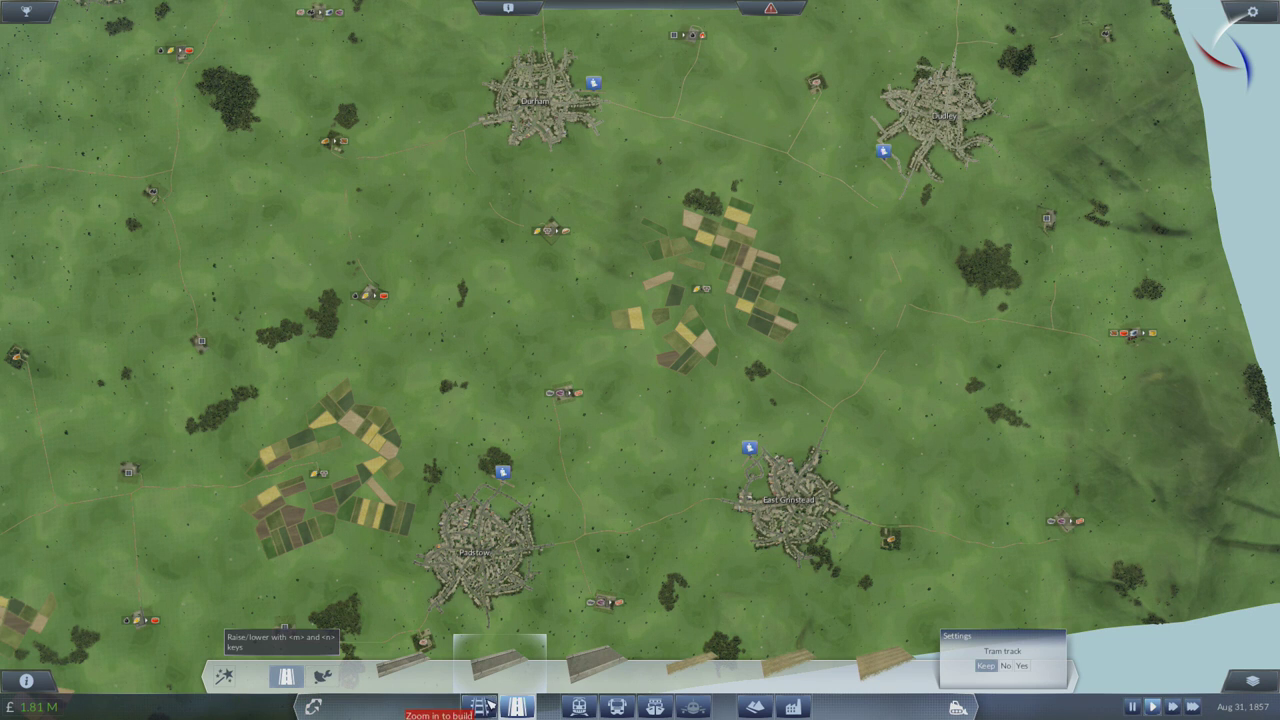
Pan toward the other station towns with standard track selected, then cancel the track tool.
click(484, 707)
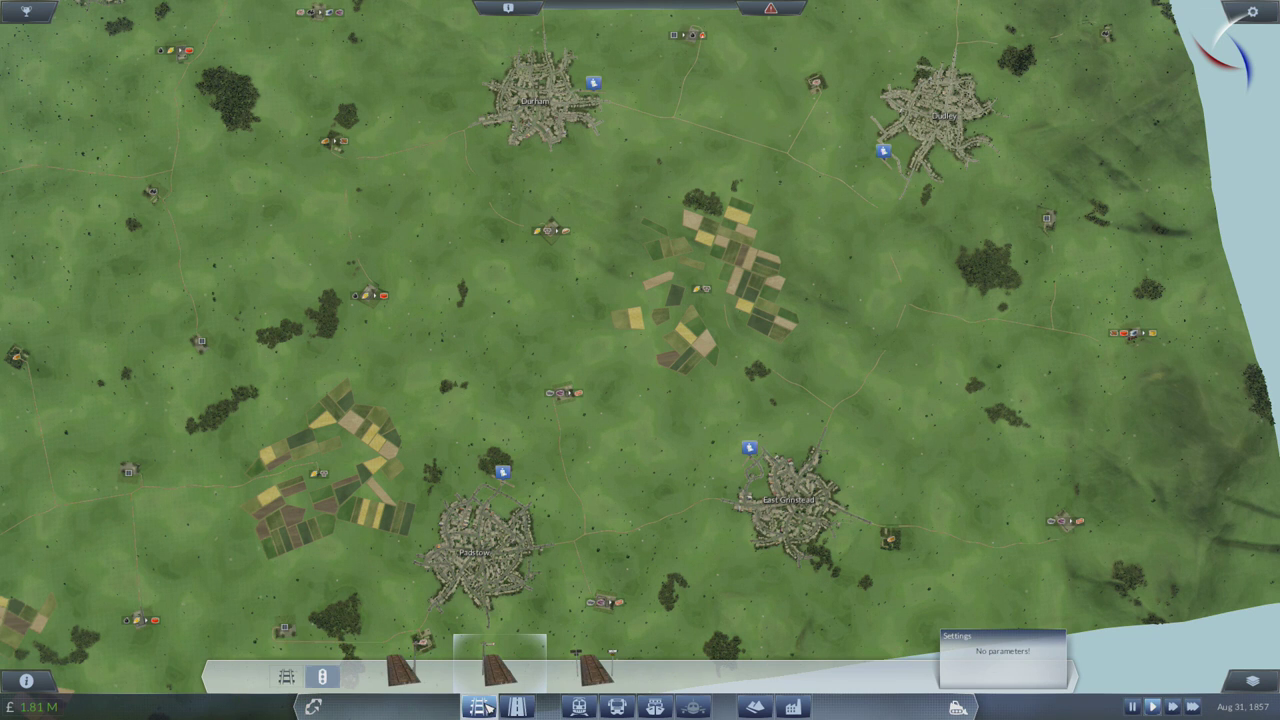
click(312, 680)
drag(540, 450, 605, 509)
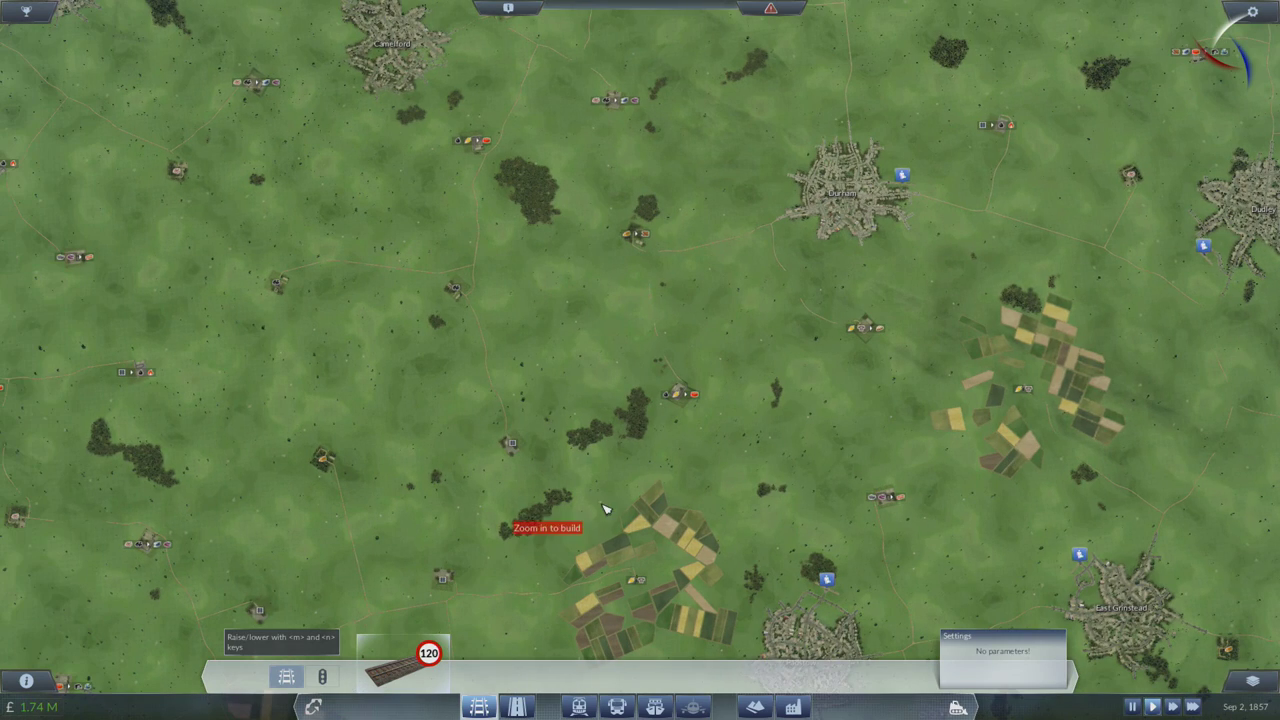
key(Escape)
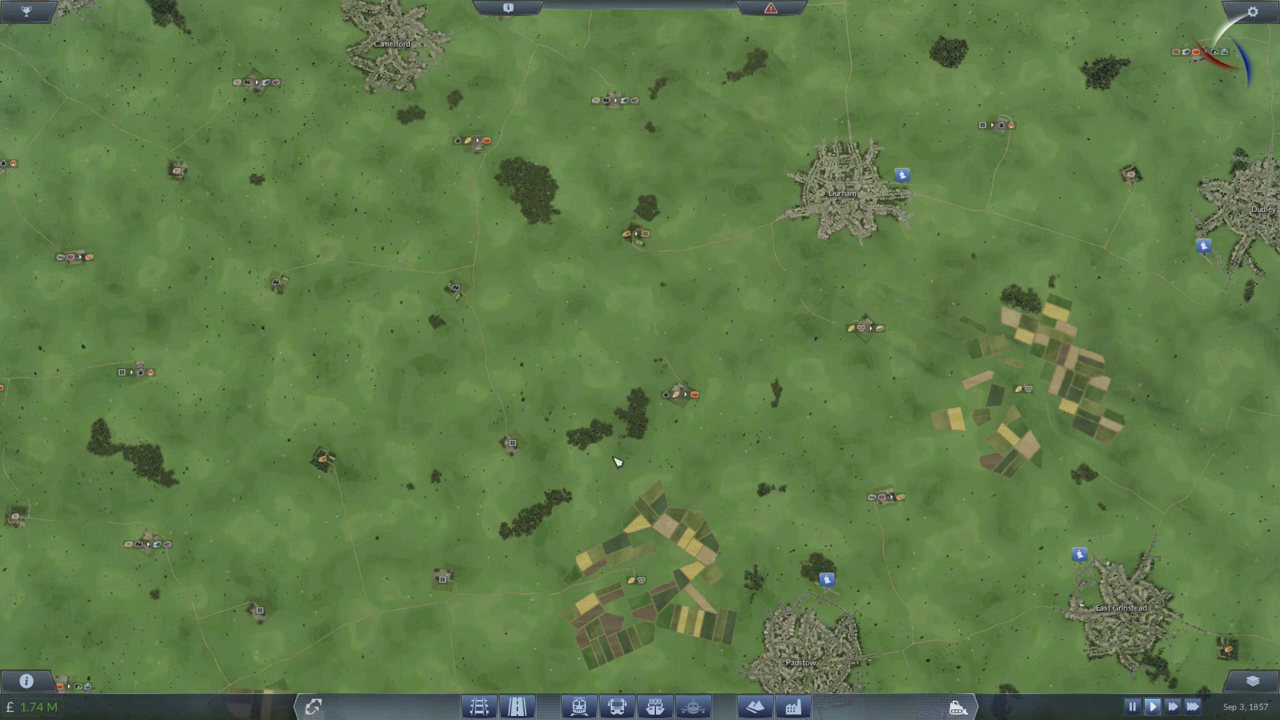
Review the 1854–1857 finances (£1.74M balance, £5.50M loan), then close the window.
click(55, 708)
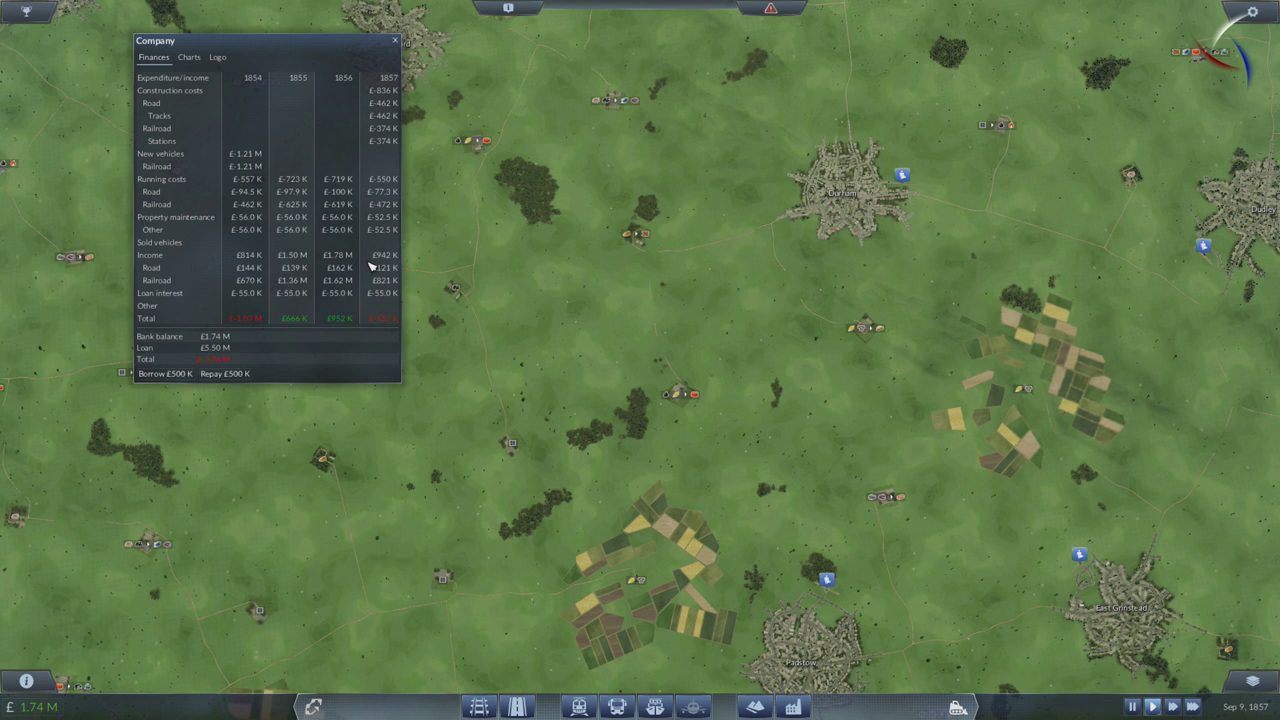
key(Up)
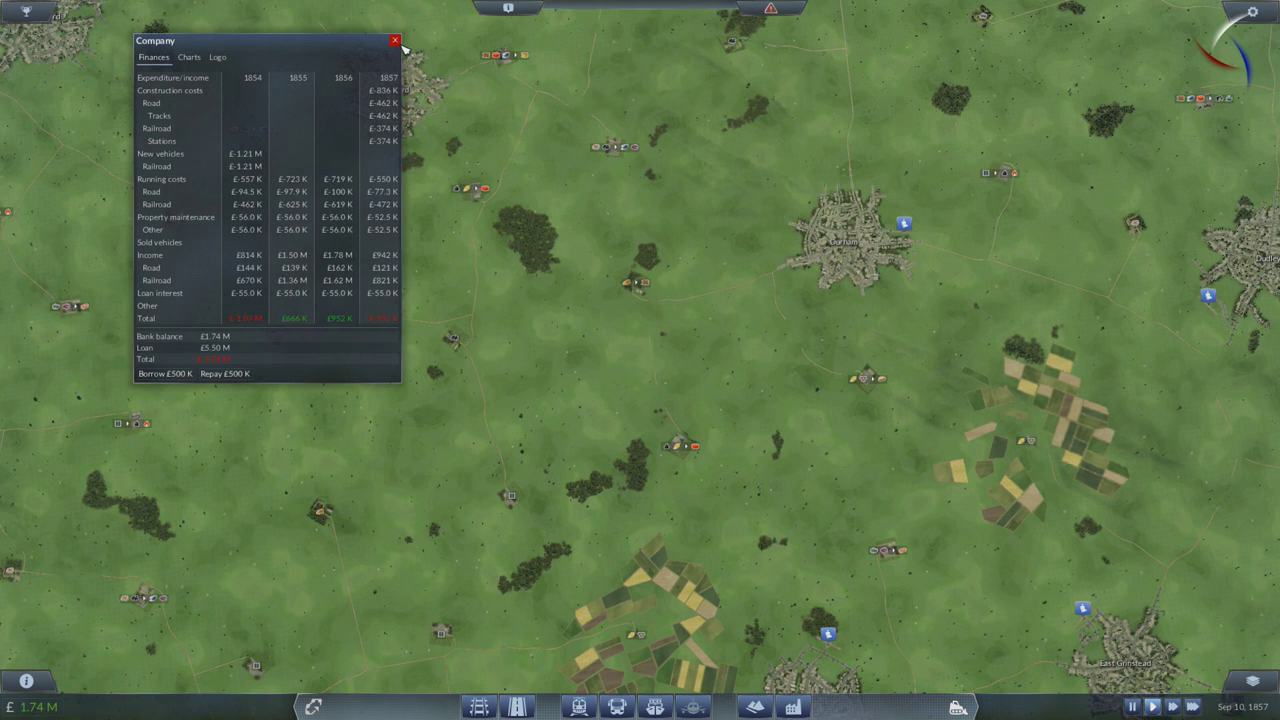
click(396, 42)
mouse_move(700, 400)
mouse_down()
mouse_move(117, 431)
mouse_move(260, 424)
mouse_move(523, 483)
mouse_move(545, 560)
mouse_move(430, 600)
mouse_move(470, 450)
mouse_up()
scroll(545, 580, up, 4)
scroll(545, 596, down, 2)
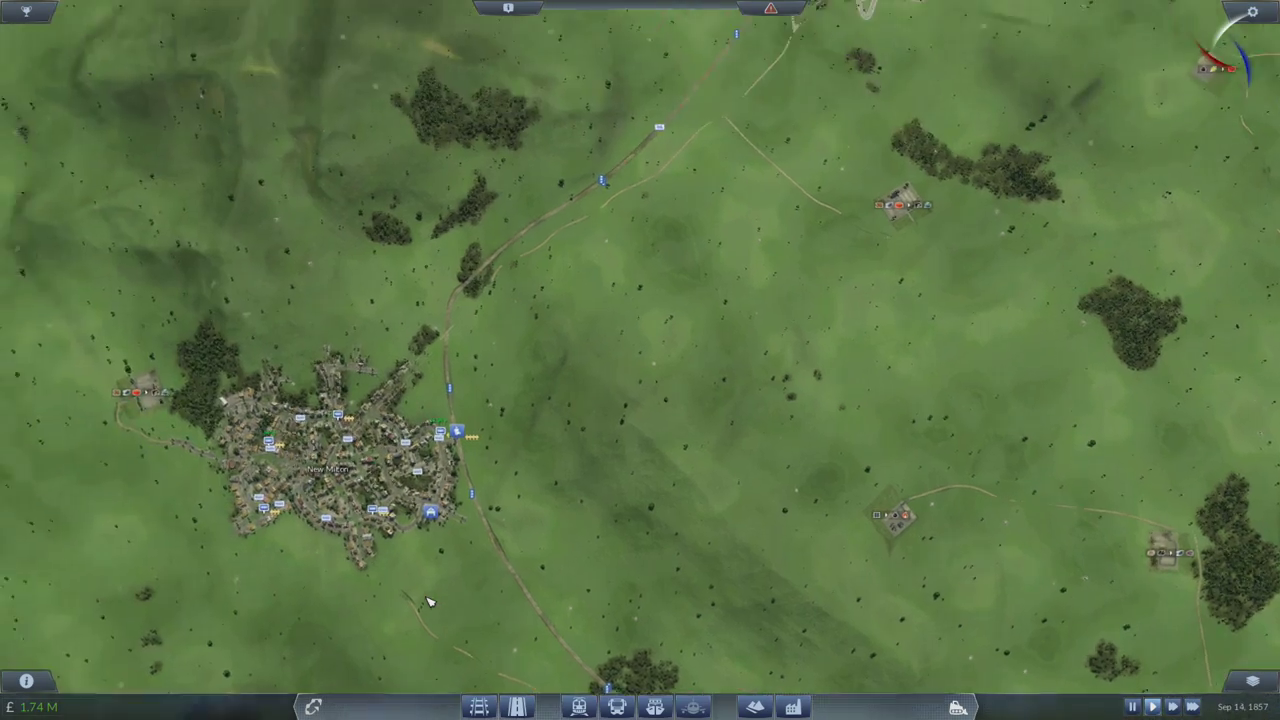
scroll(420, 660, up, 4)
scroll(420, 660, up, 2)
scroll(518, 232, down, 2)
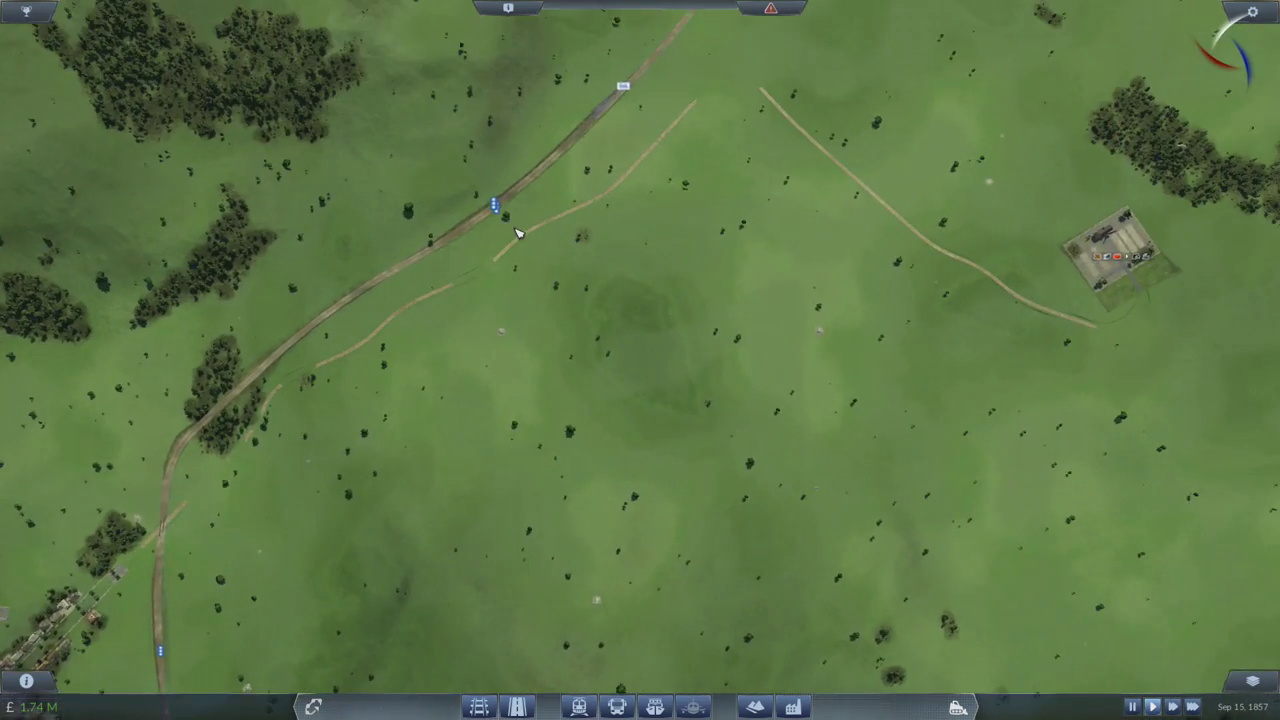
mouse_move(518, 232)
mouse_down()
mouse_move(500, 400)
mouse_move(492, 318)
mouse_up()
scroll(492, 318, down, 4)
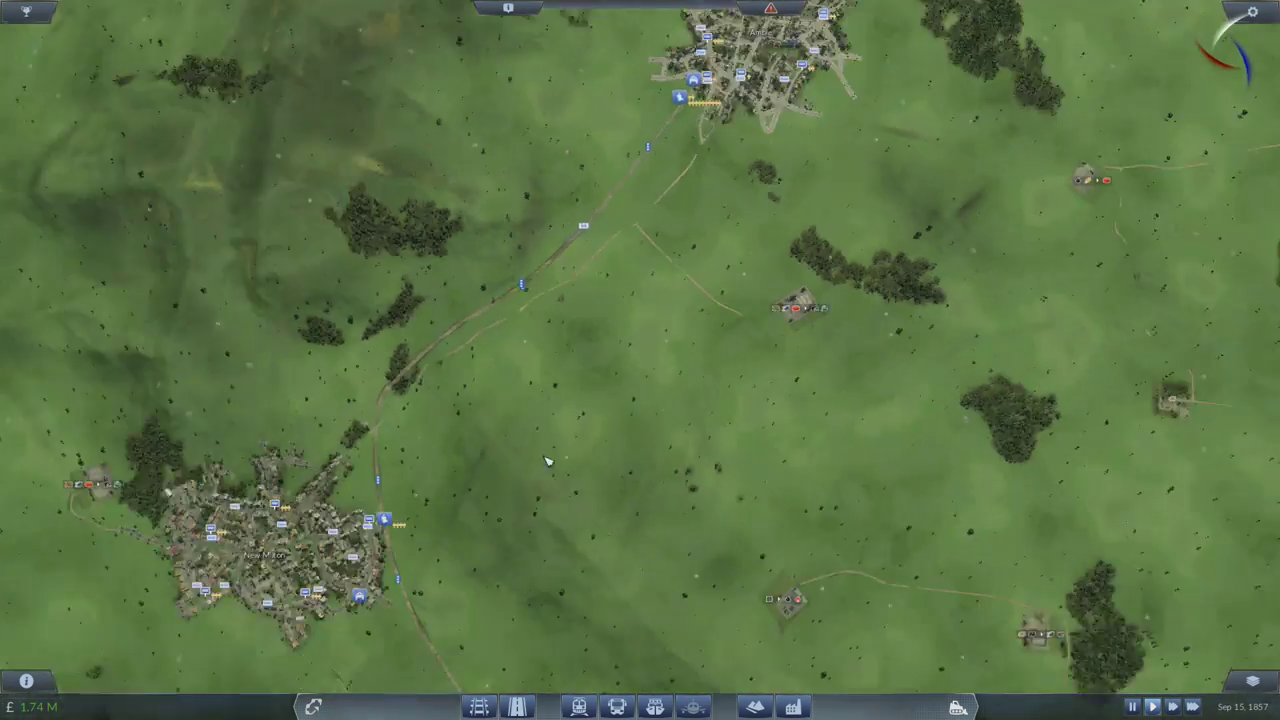
scroll(560, 400, down, 3)
scroll(630, 615, up, 4)
scroll(630, 615, up, 1)
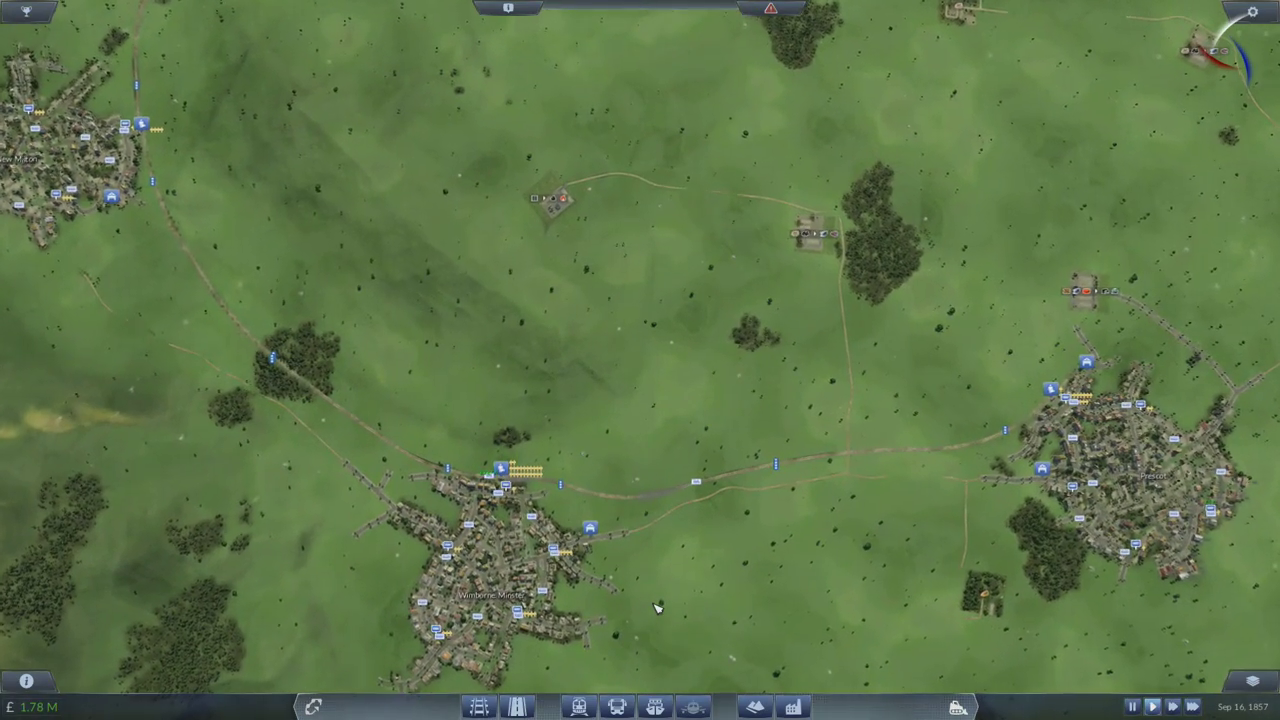
scroll(656, 607, up, 3)
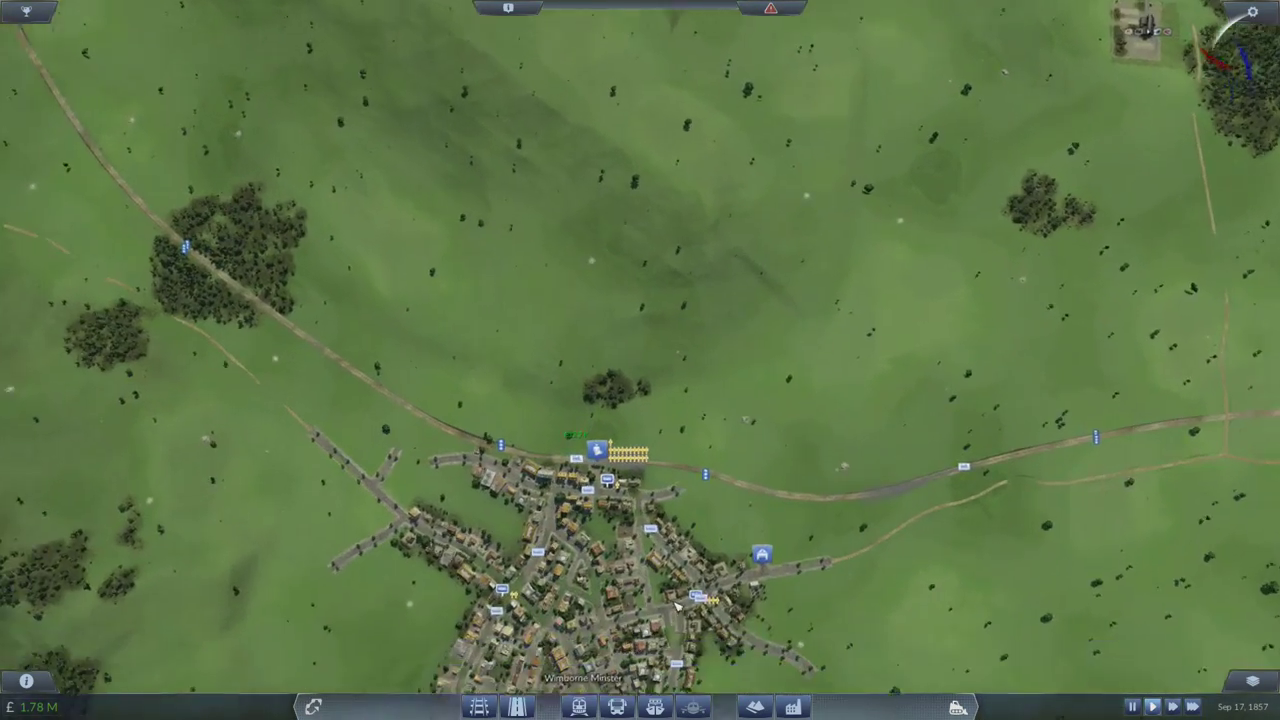
scroll(640, 620, up, 3)
scroll(630, 660, up, 2)
scroll(626, 678, up, 1)
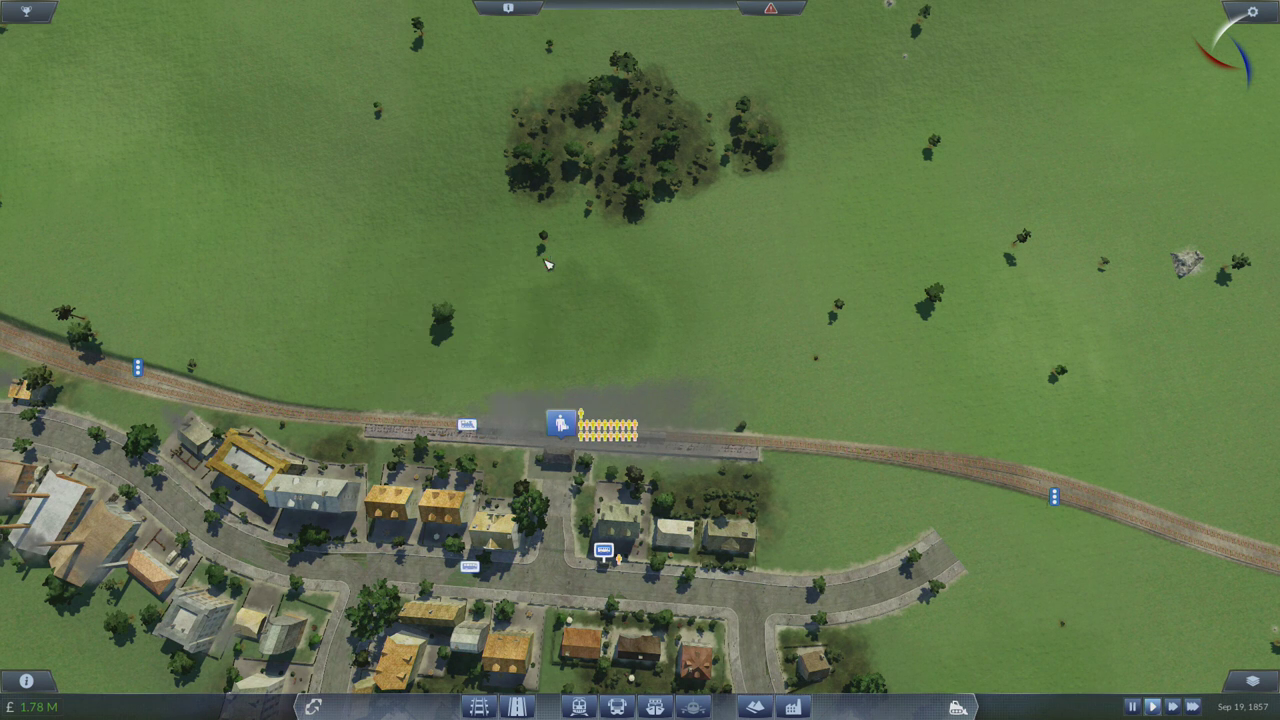
click(35, 707)
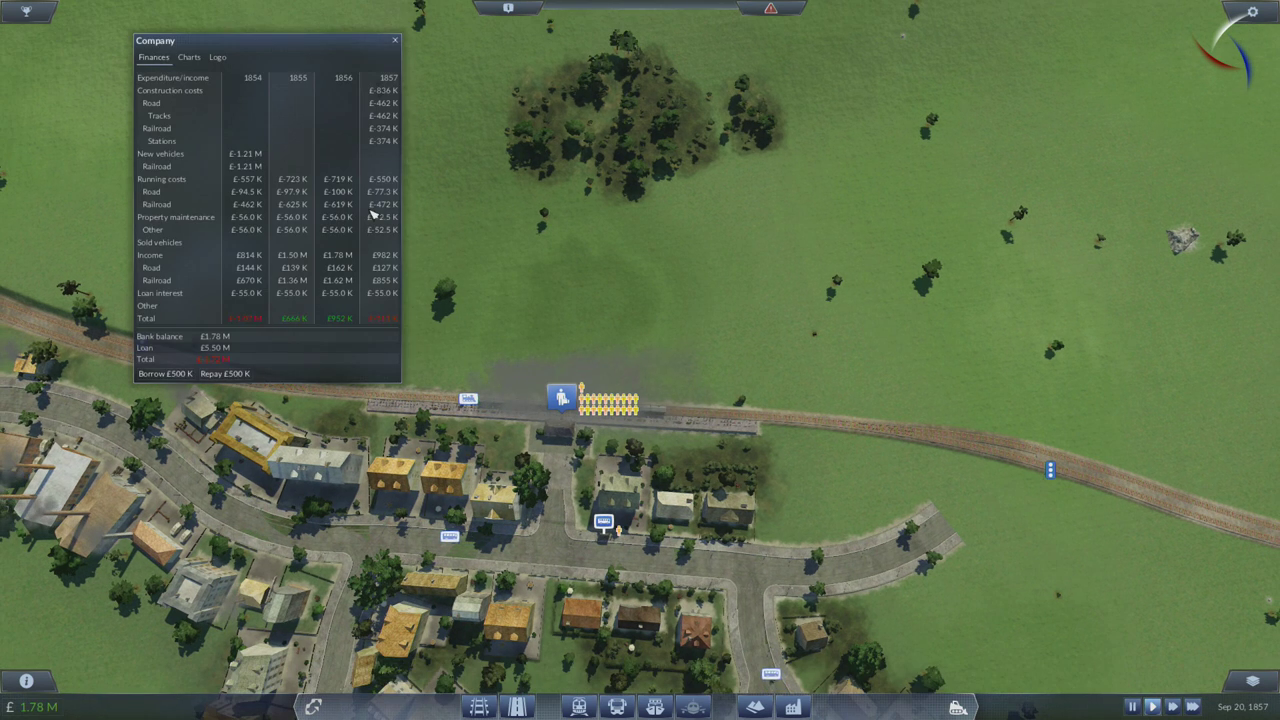
click(398, 41)
scroll(616, 441, down, 3)
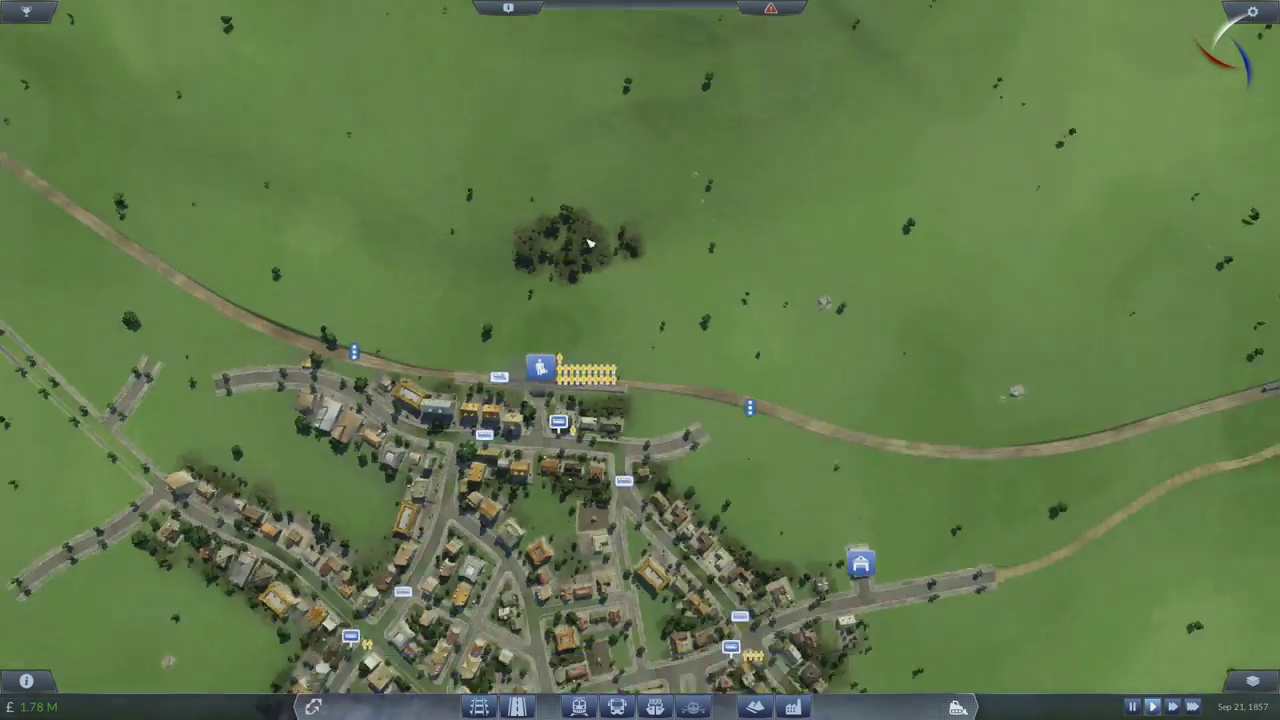
scroll(616, 441, down, 3)
scroll(616, 441, down, 2)
key(d)
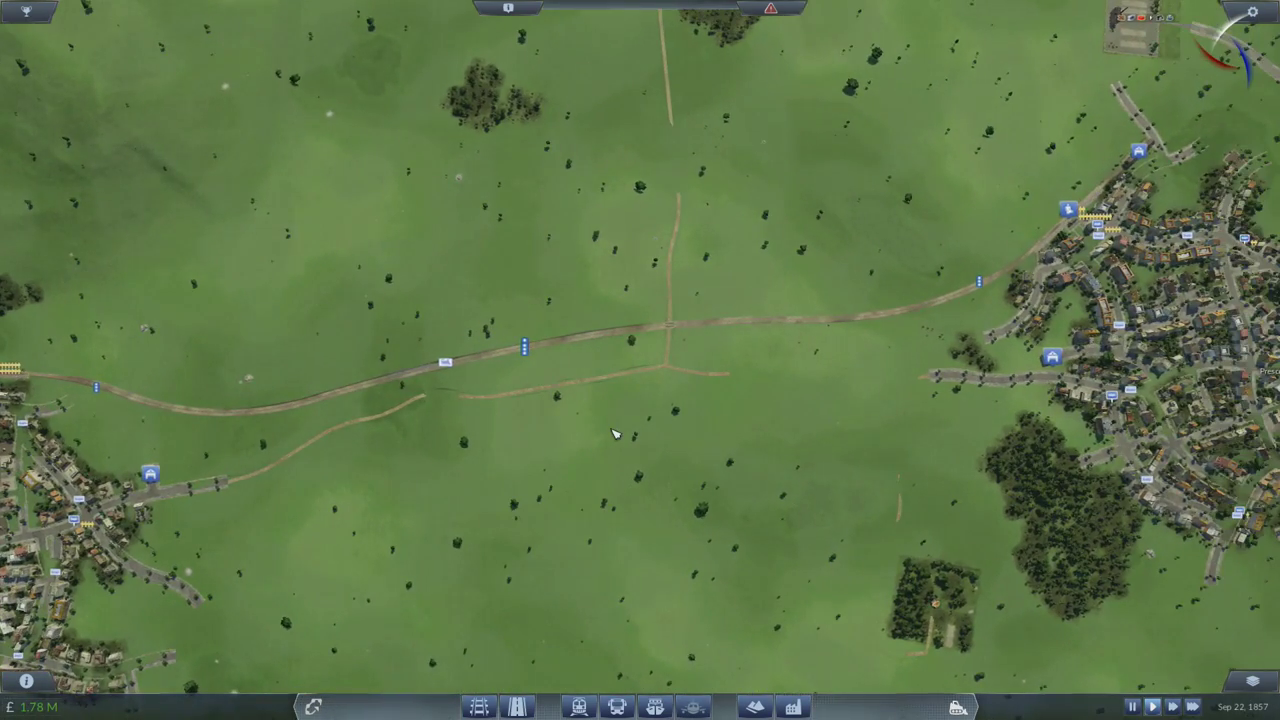
scroll(615, 433, down, 5)
key(d)
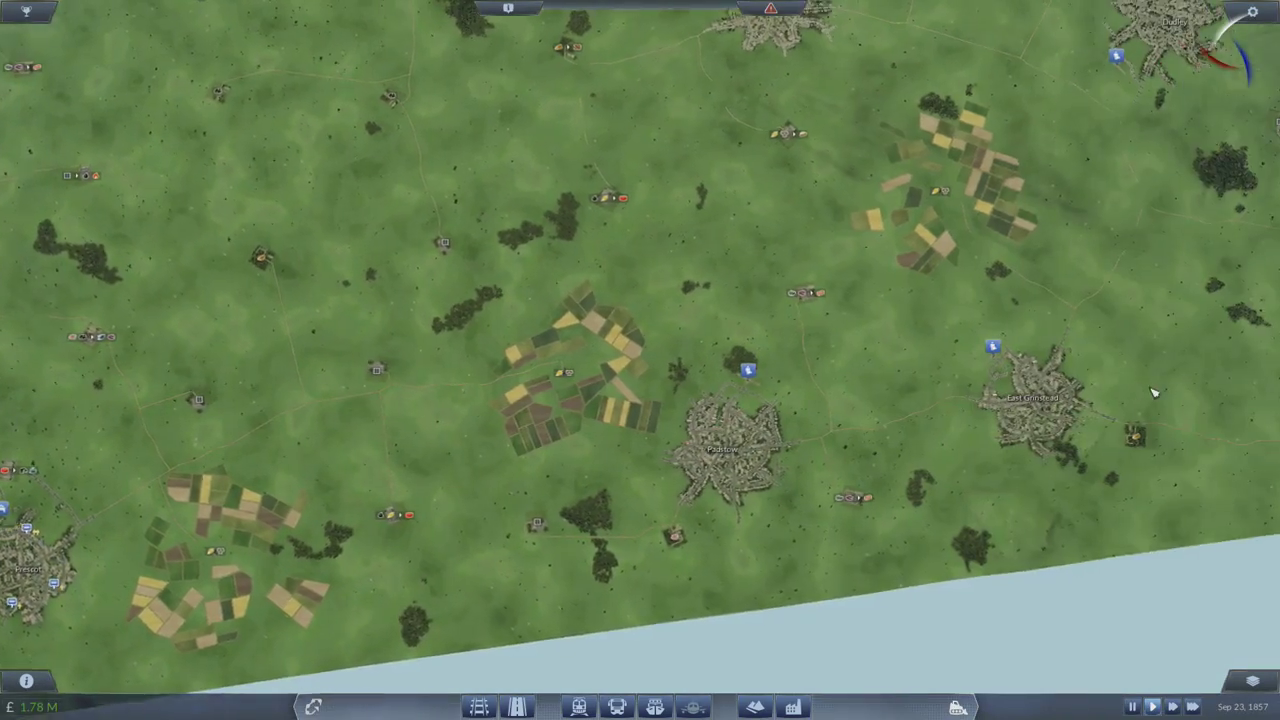
scroll(740, 420, up, 3)
scroll(640, 400, up, 3)
scroll(600, 400, up, 3)
scroll(550, 450, up, 3)
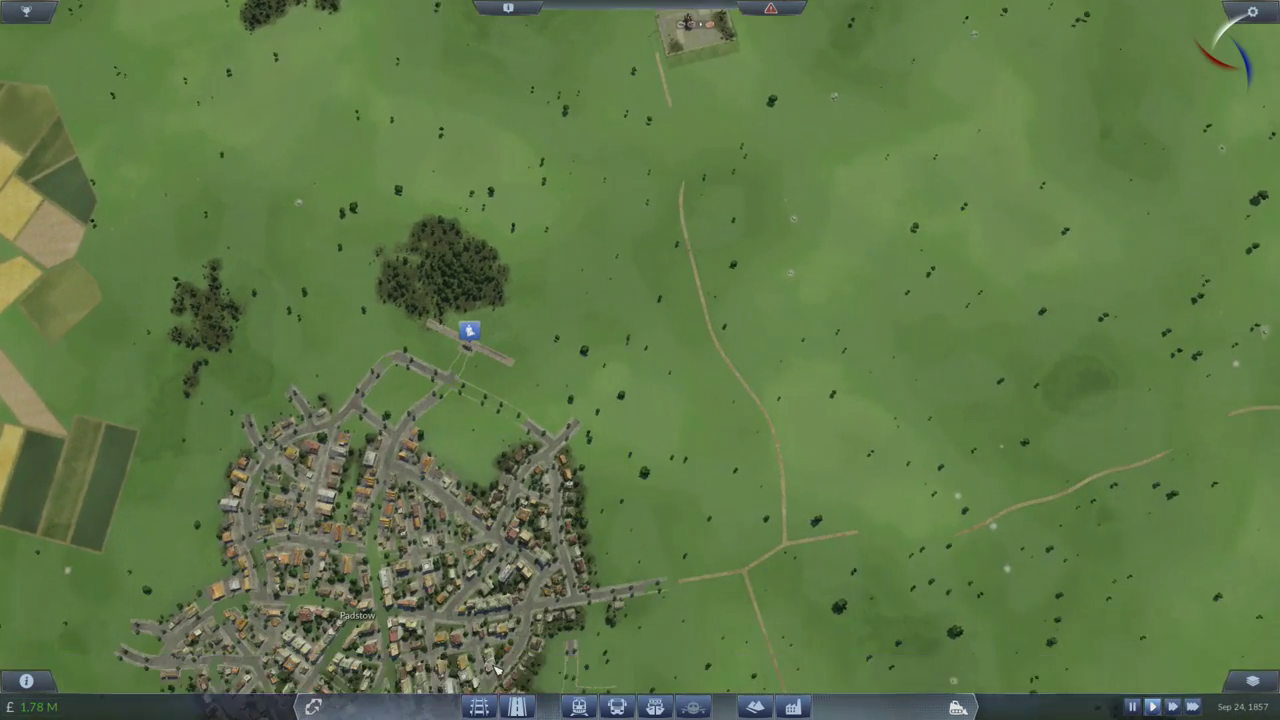
Start a new rail track from the end of Padstow station's track, heading east.
click(481, 707)
scroll(450, 600, up, 4)
key(w)
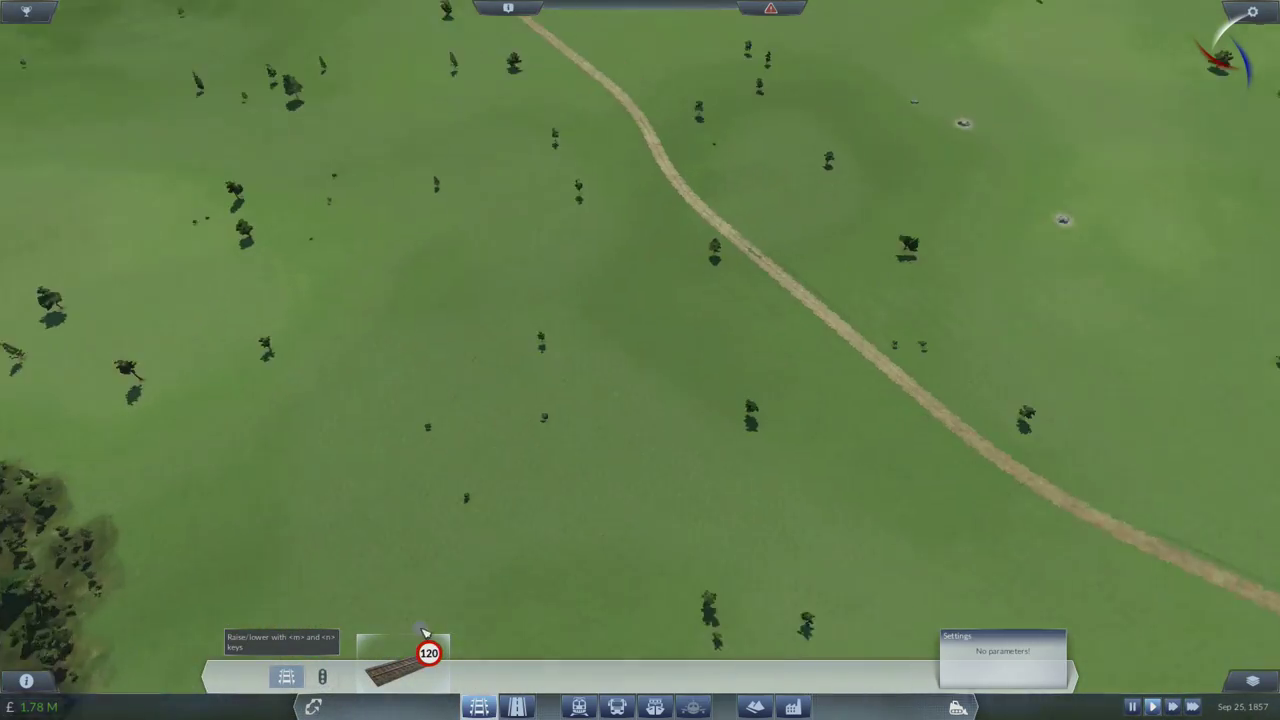
key(s)
key(a)
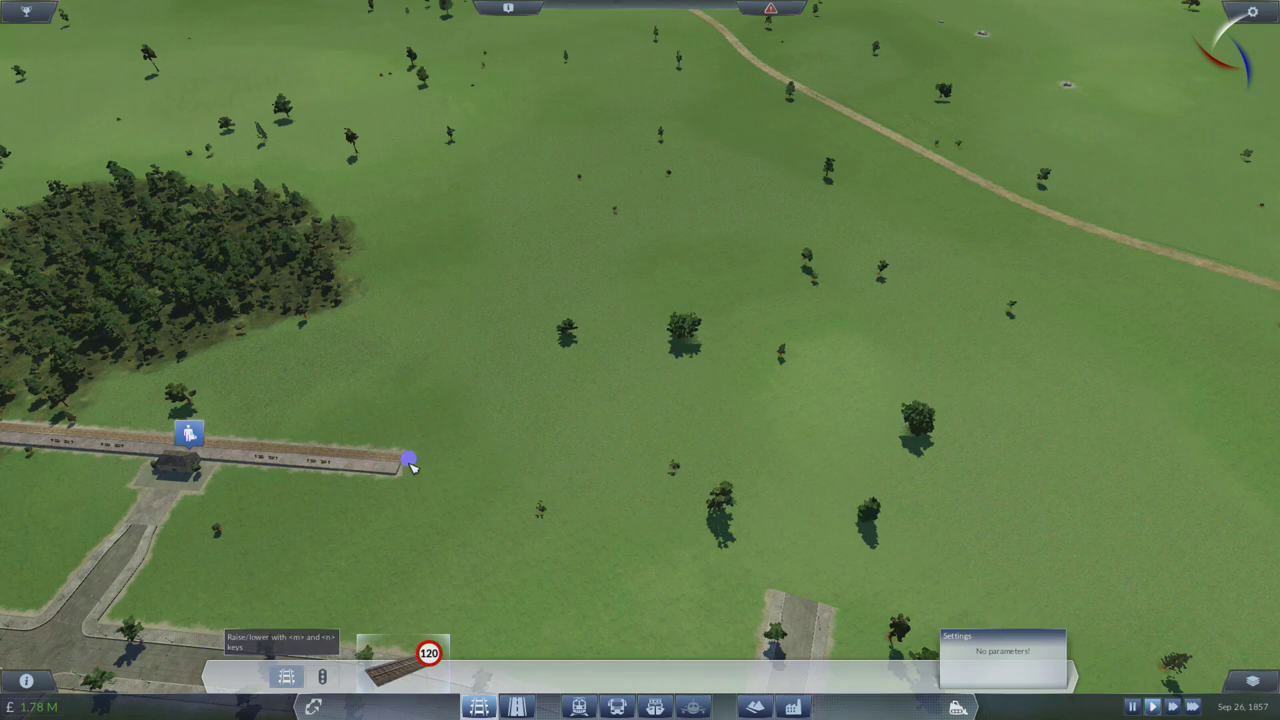
click(950, 393)
scroll(700, 400, down, 5)
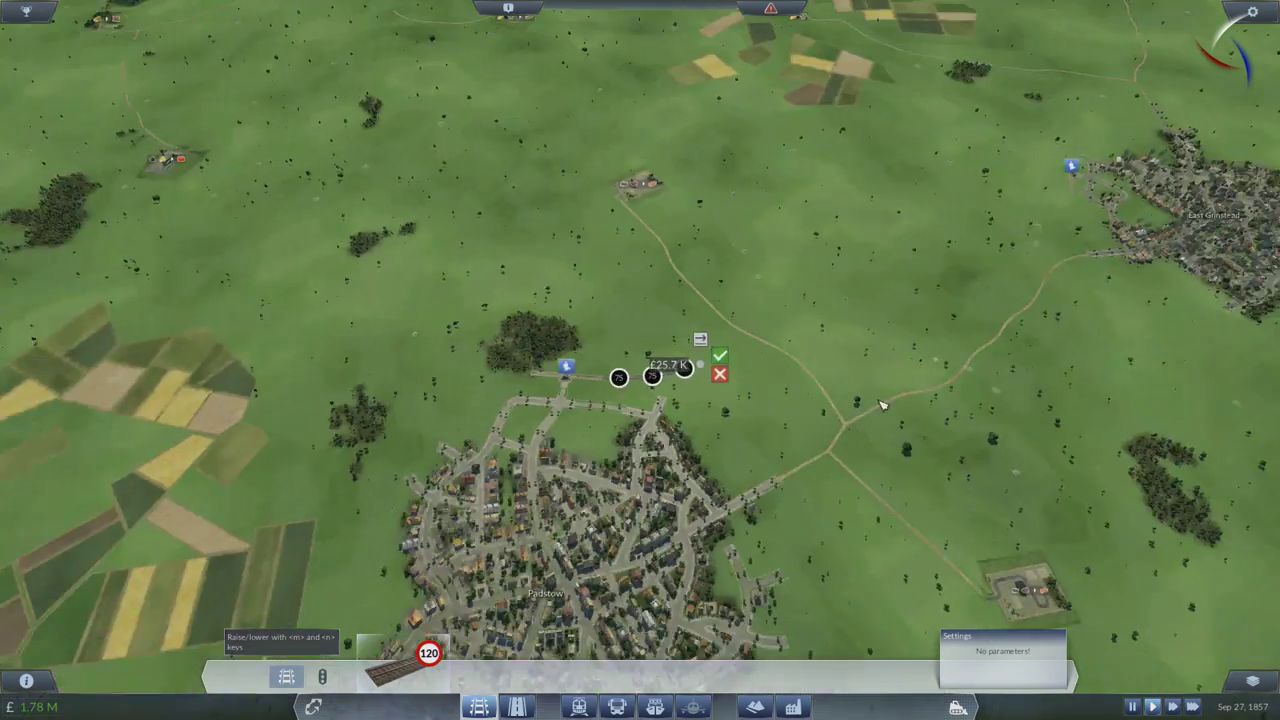
scroll(660, 420, down, 3)
scroll(655, 420, down, 2)
scroll(655, 420, down, 2)
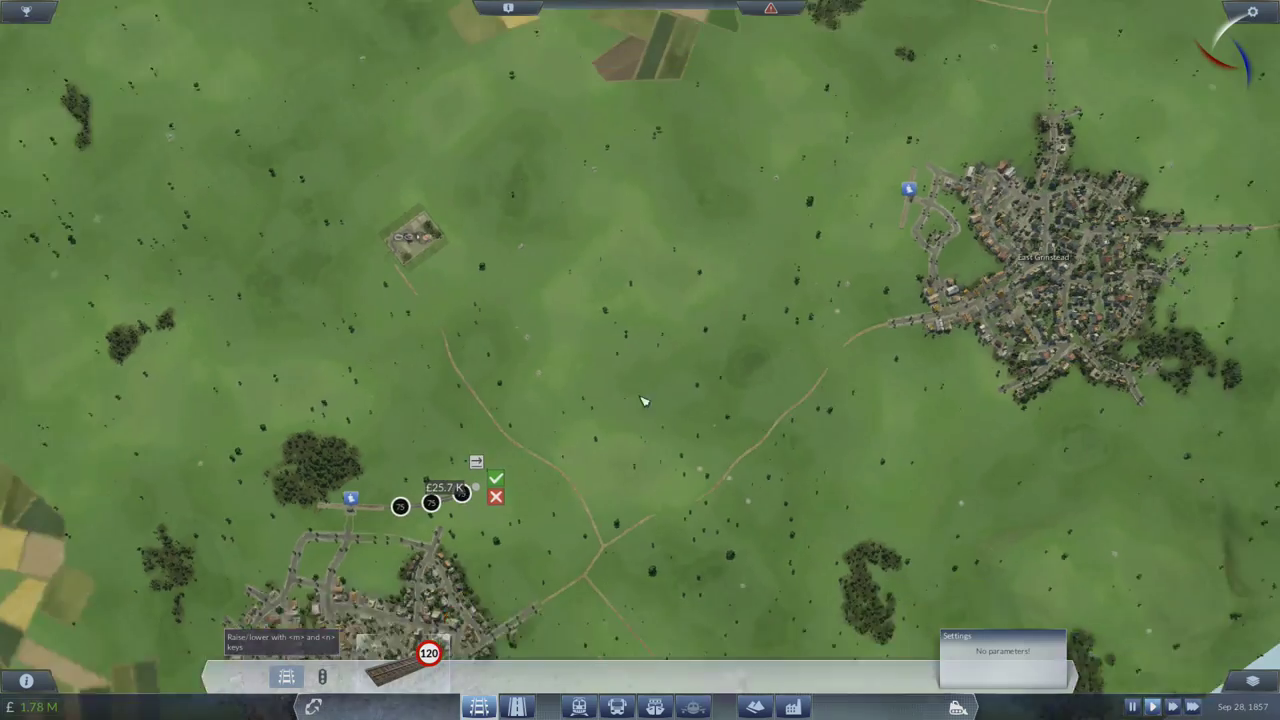
scroll(640, 425, down, 2)
scroll(620, 428, down, 2)
key(s)
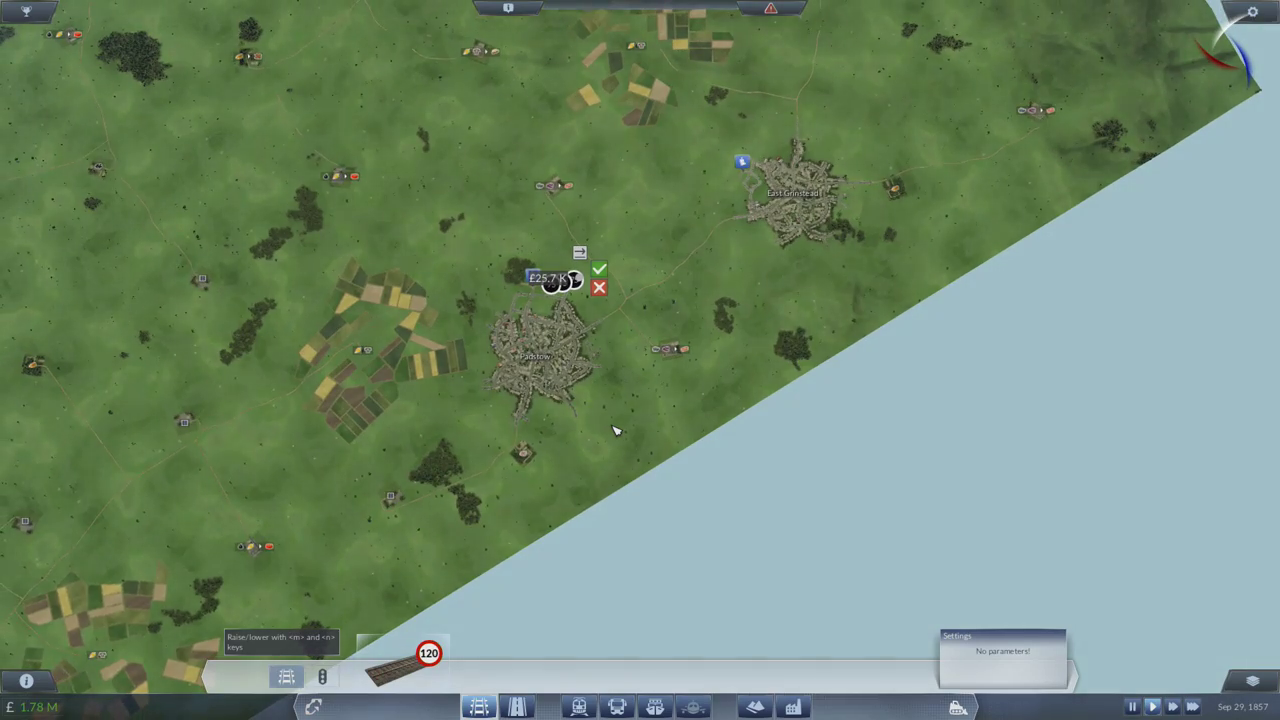
scroll(615, 430, up, 5)
scroll(520, 260, up, 4)
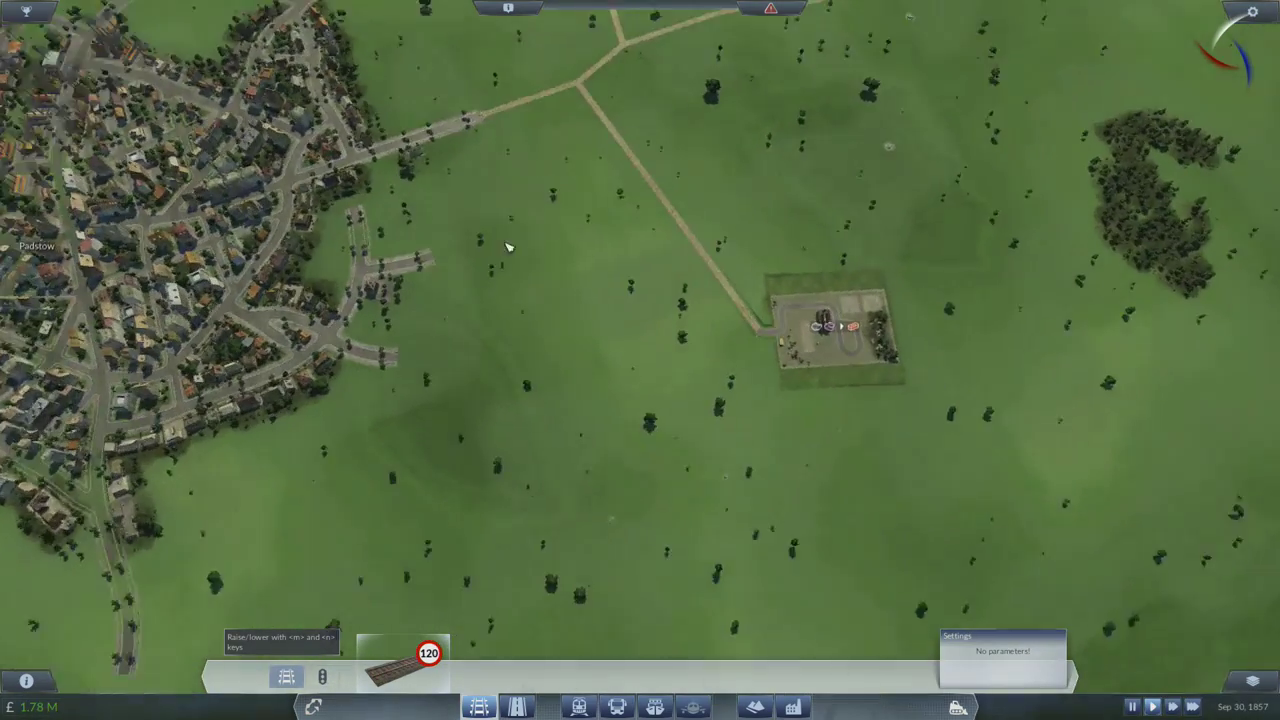
scroll(530, 230, up, 2)
scroll(545, 212, up, 2)
key(w)
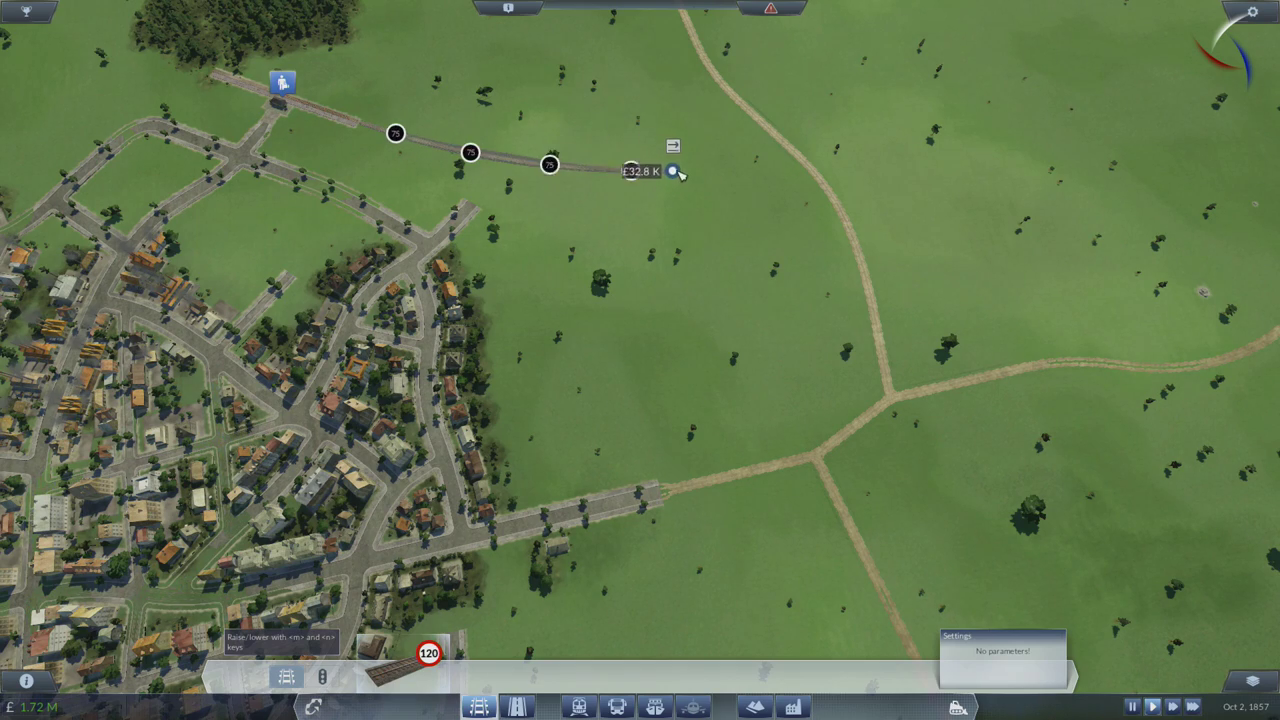
scroll(712, 176, down, 3)
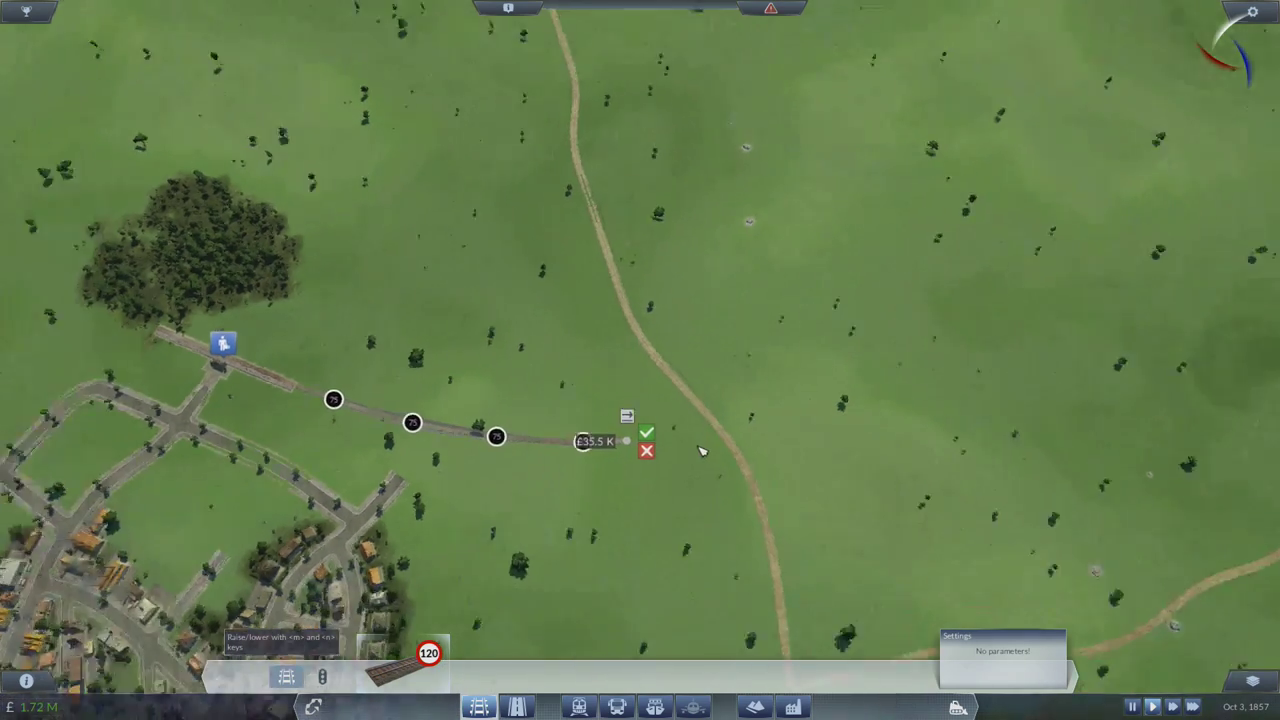
scroll(600, 400, down, 3)
scroll(500, 440, down, 2)
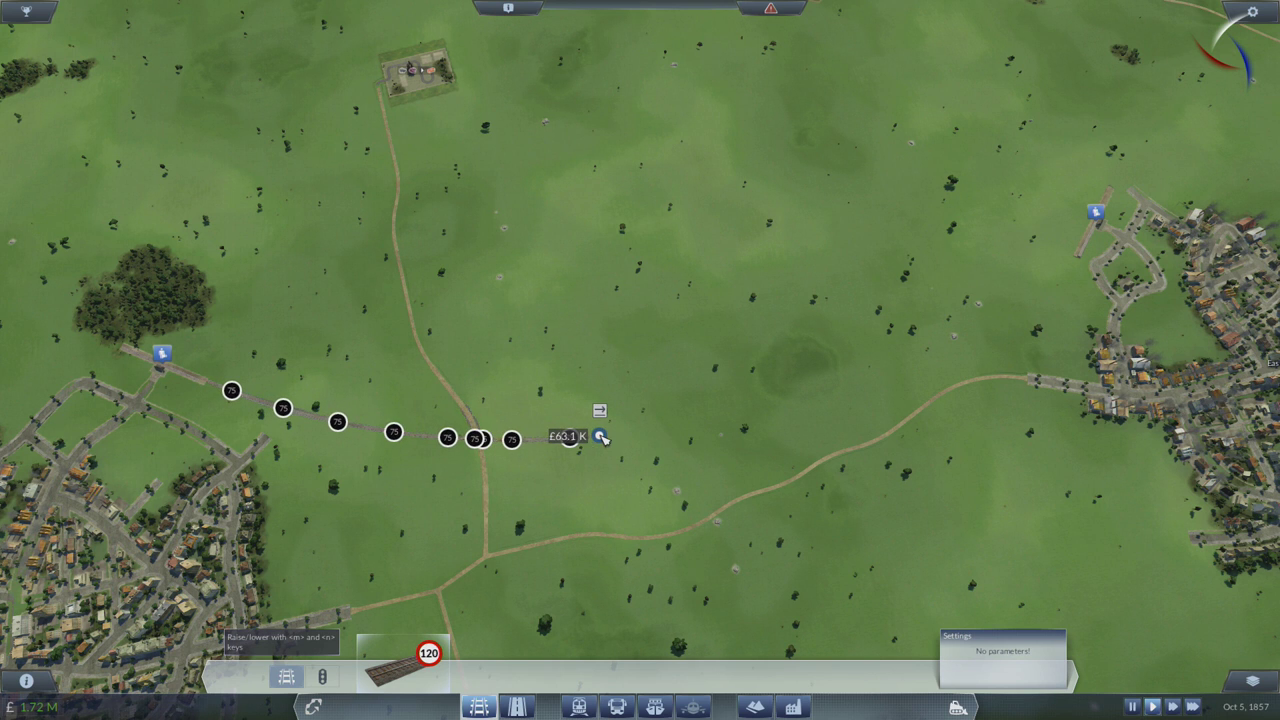
Plan one long track to East Grinstead's station and inspect it in perspective.
mouse_move(840, 427)
mouse_down()
mouse_move(1087, 281)
mouse_move(1078, 258)
mouse_up()
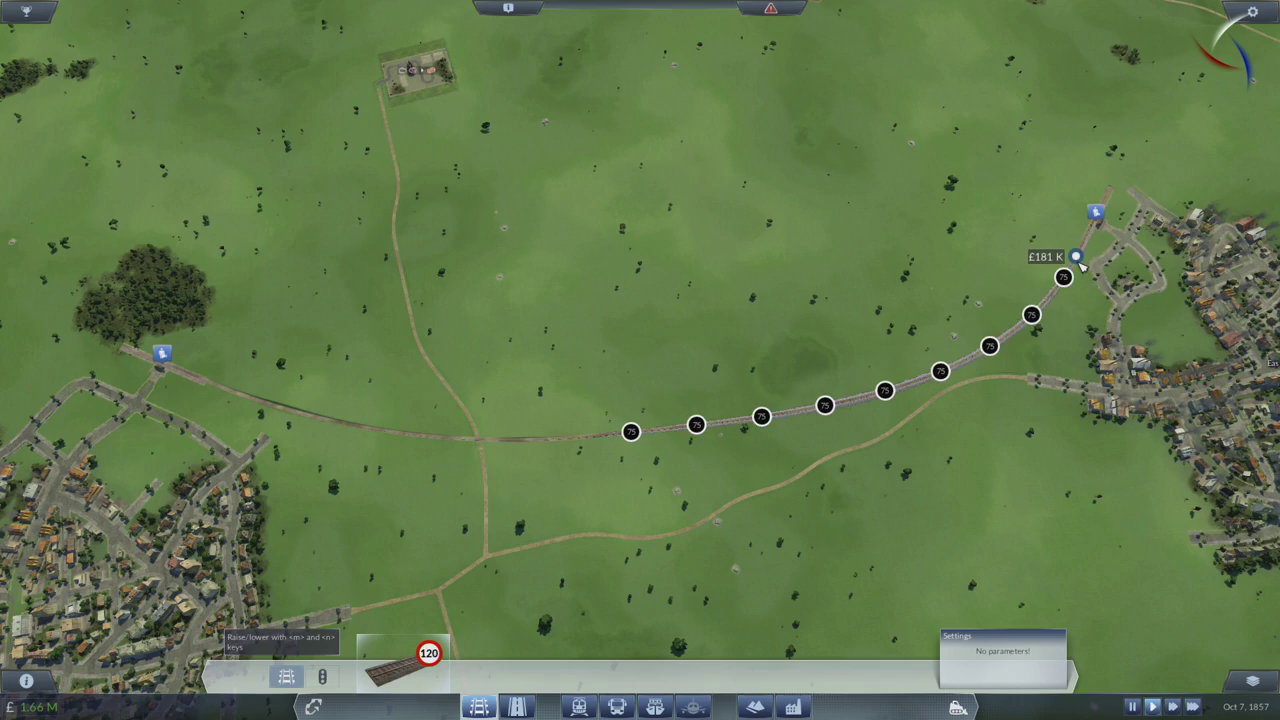
middle_click(955, 452)
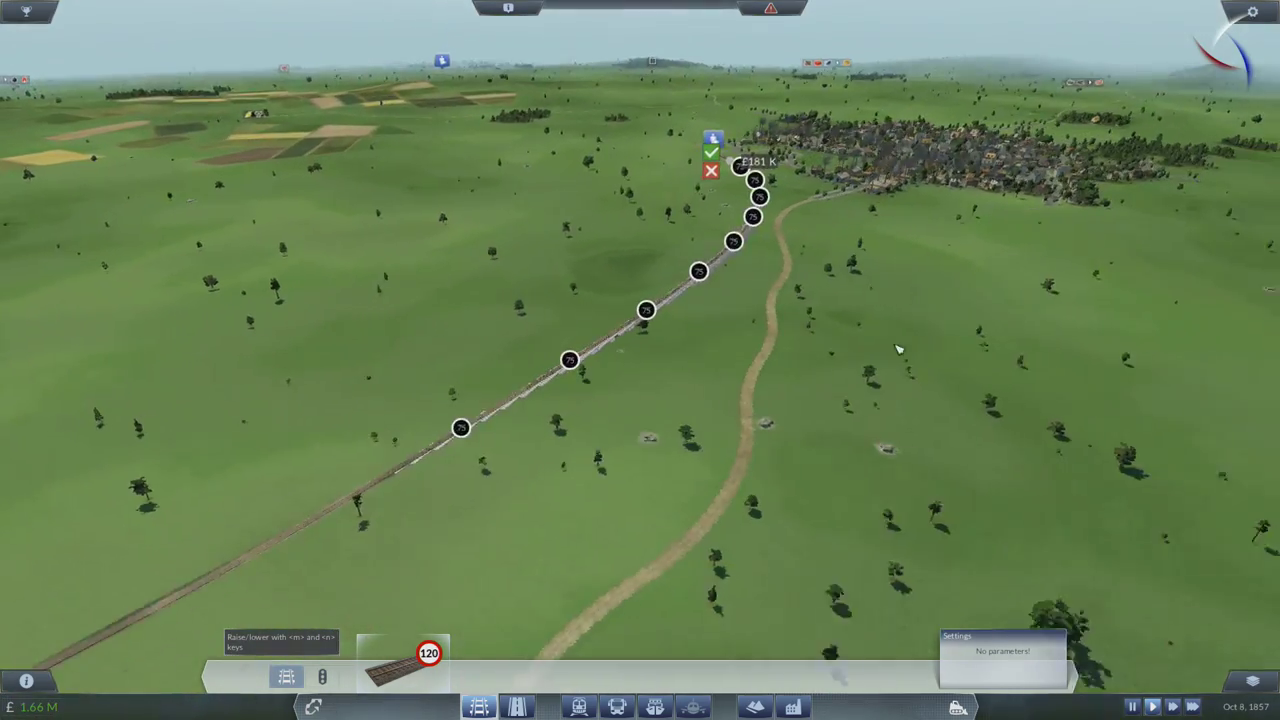
drag(897, 348, 1108, 303)
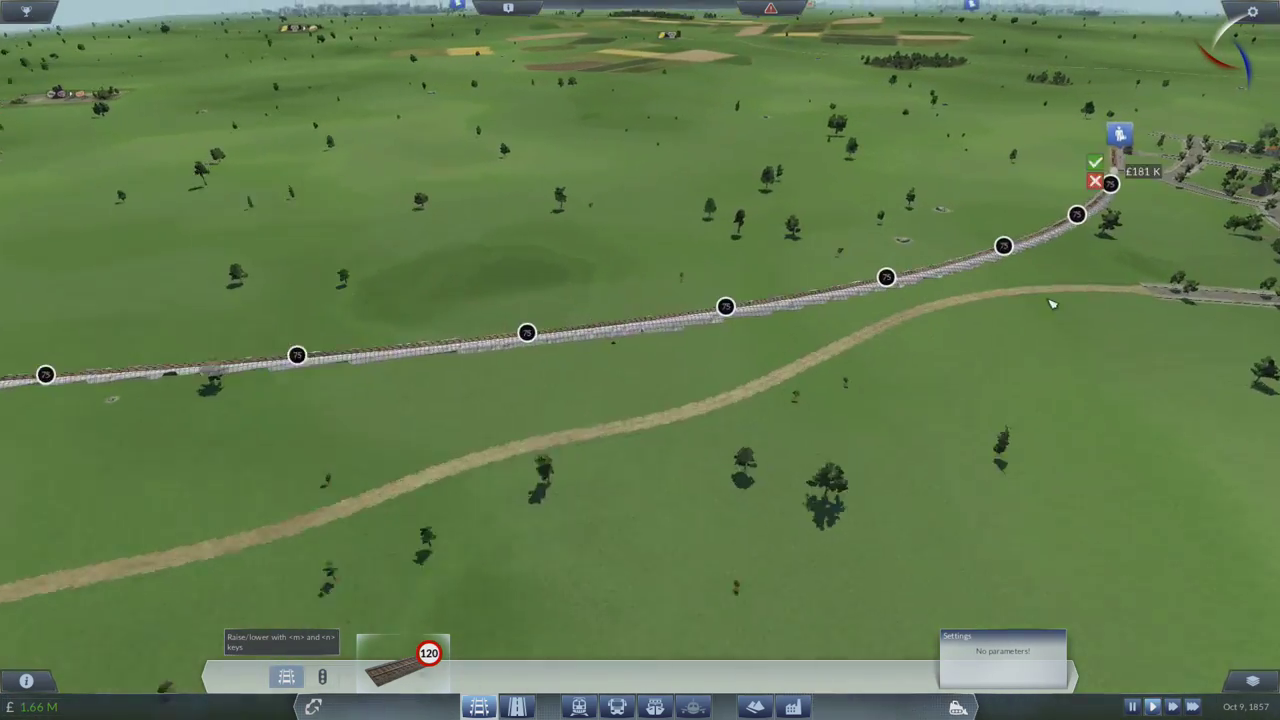
scroll(1107, 303, up, 6)
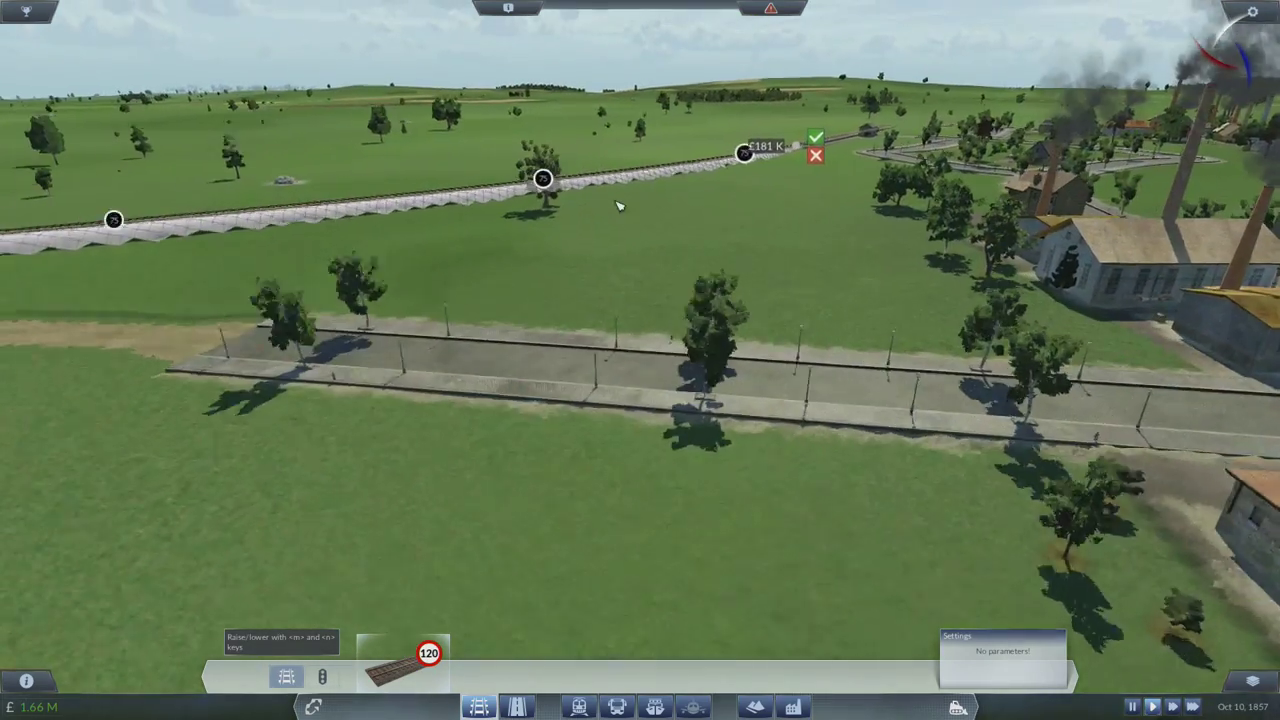
drag(618, 205, 700, 260)
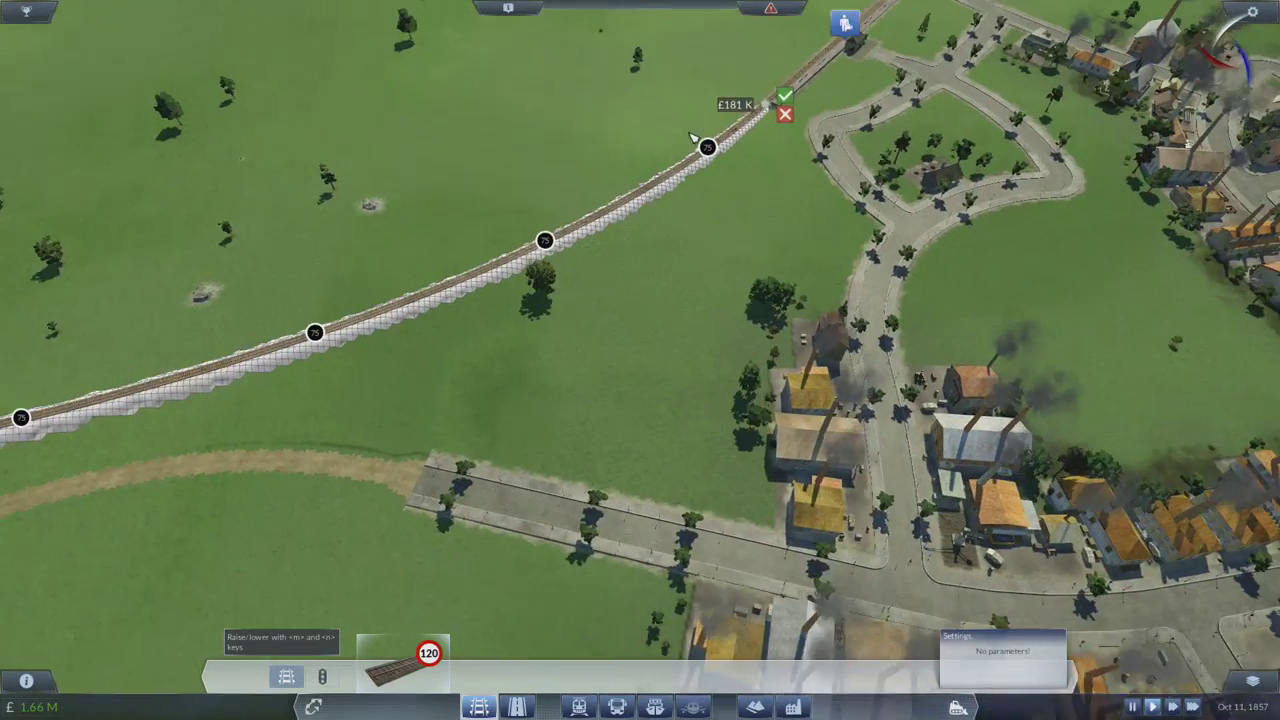
Replace the long plan with shorter track sections and build them.
click(778, 133)
drag(700, 170, 318, 308)
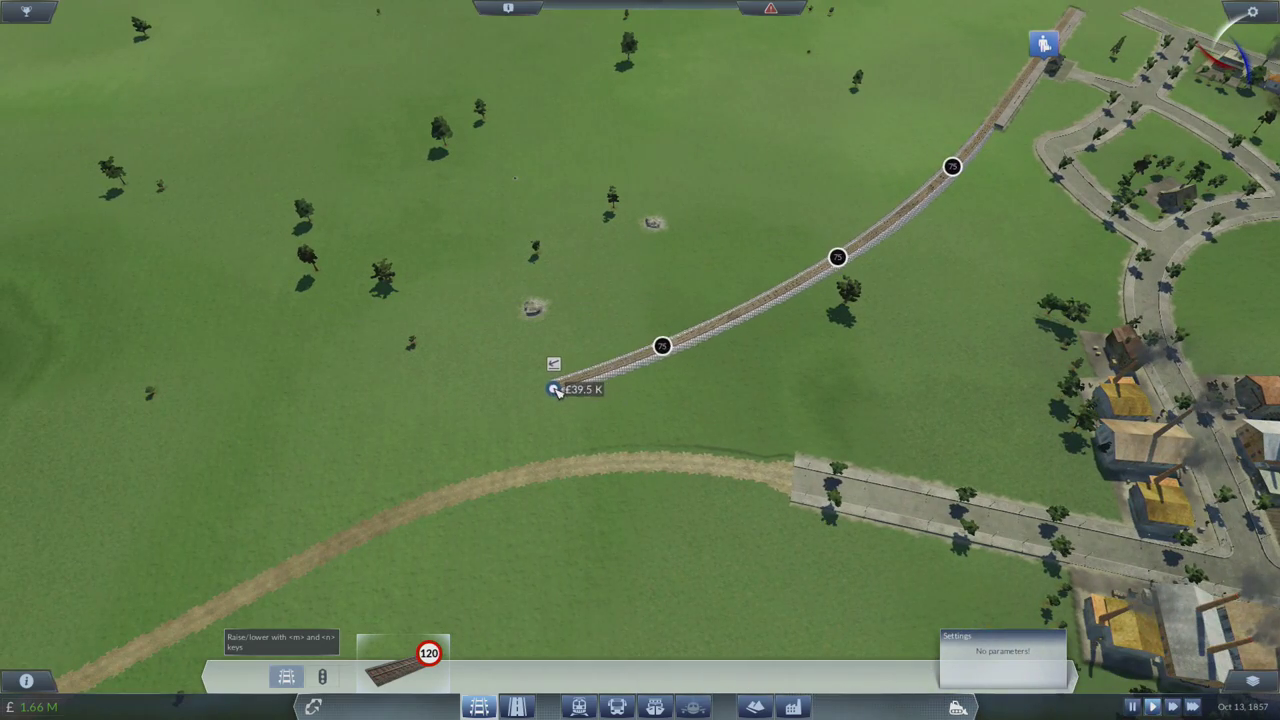
drag(318, 308, 538, 375)
scroll(538, 378, down, 5)
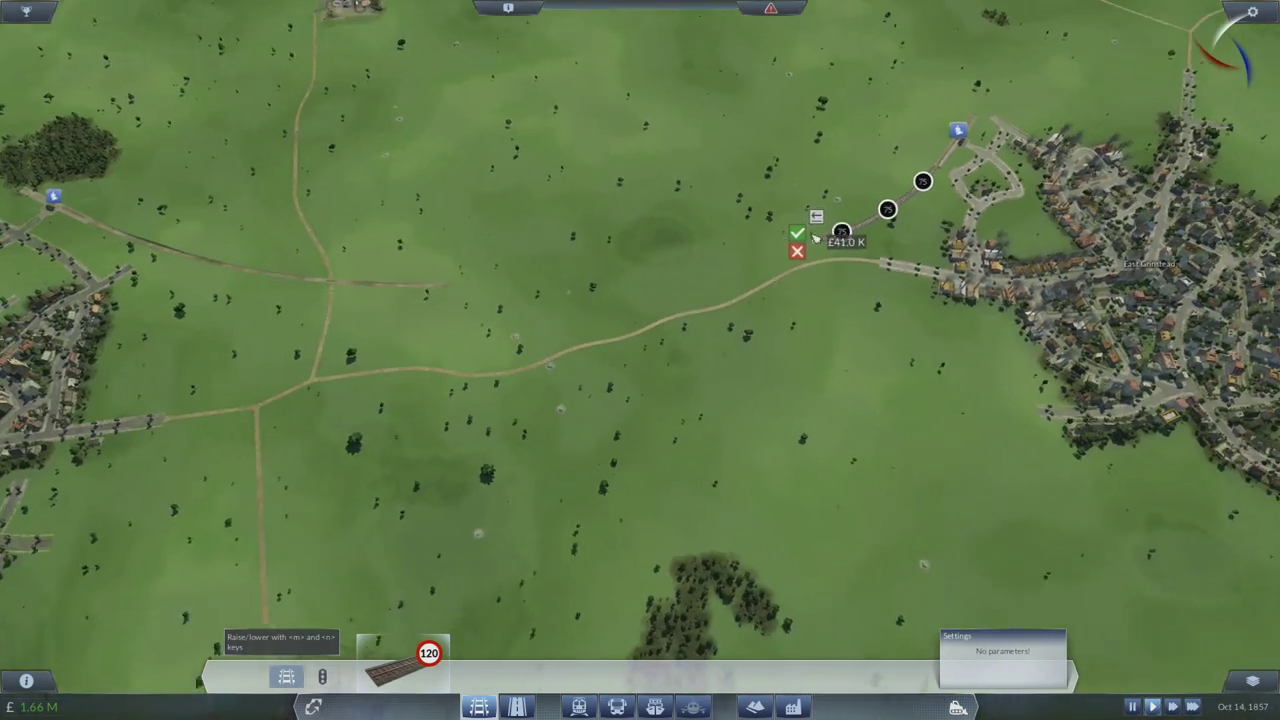
scroll(818, 238, down, 2)
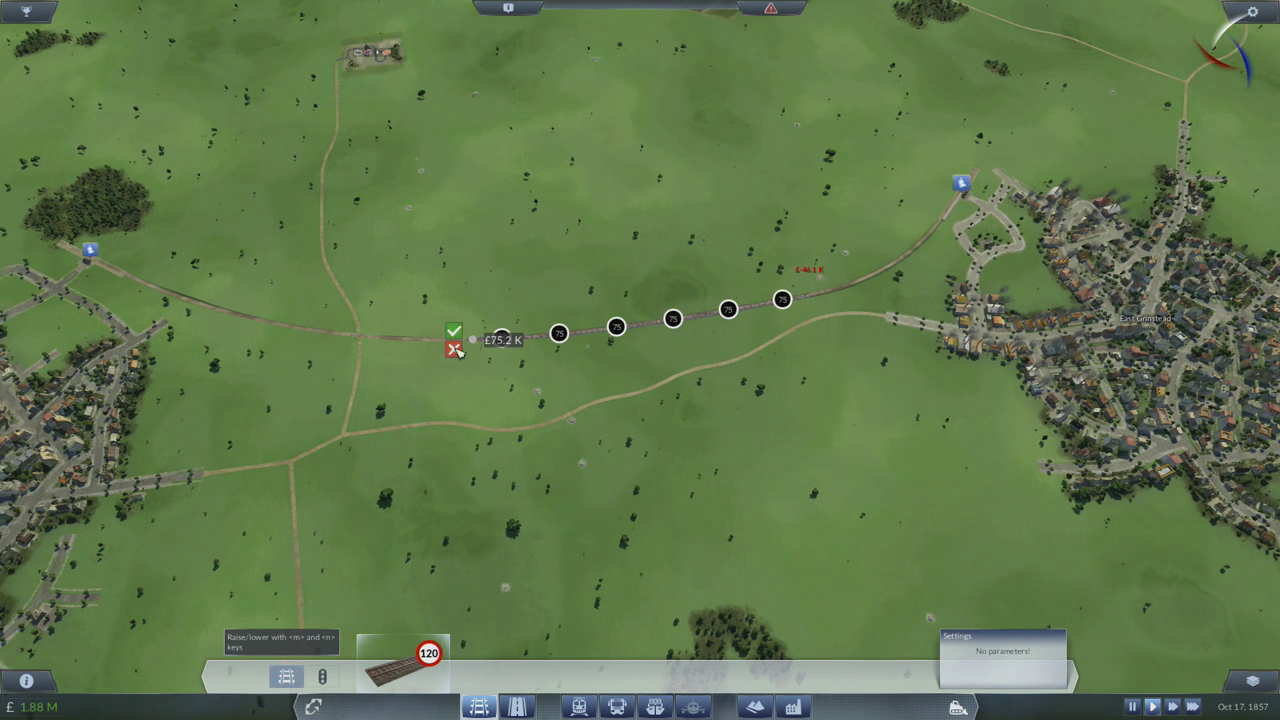
scroll(480, 340, up, 8)
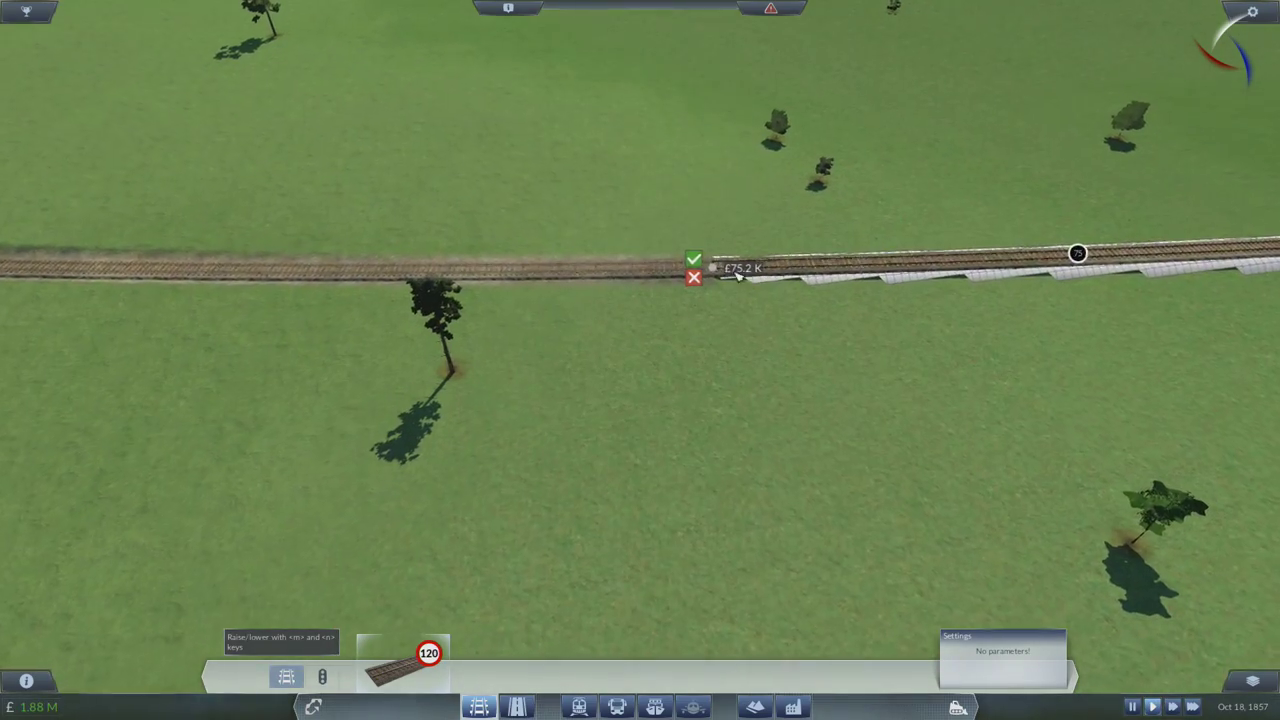
click(815, 296)
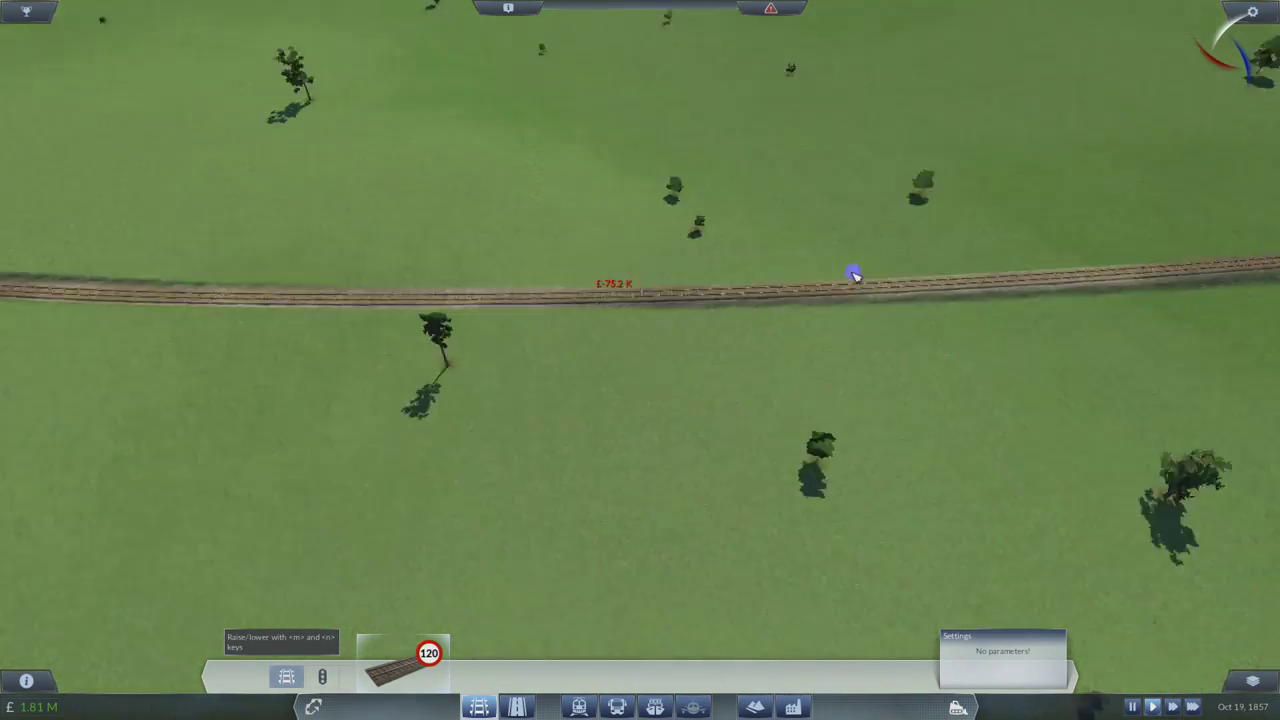
scroll(856, 280, down, 8)
scroll(705, 240, up, 4)
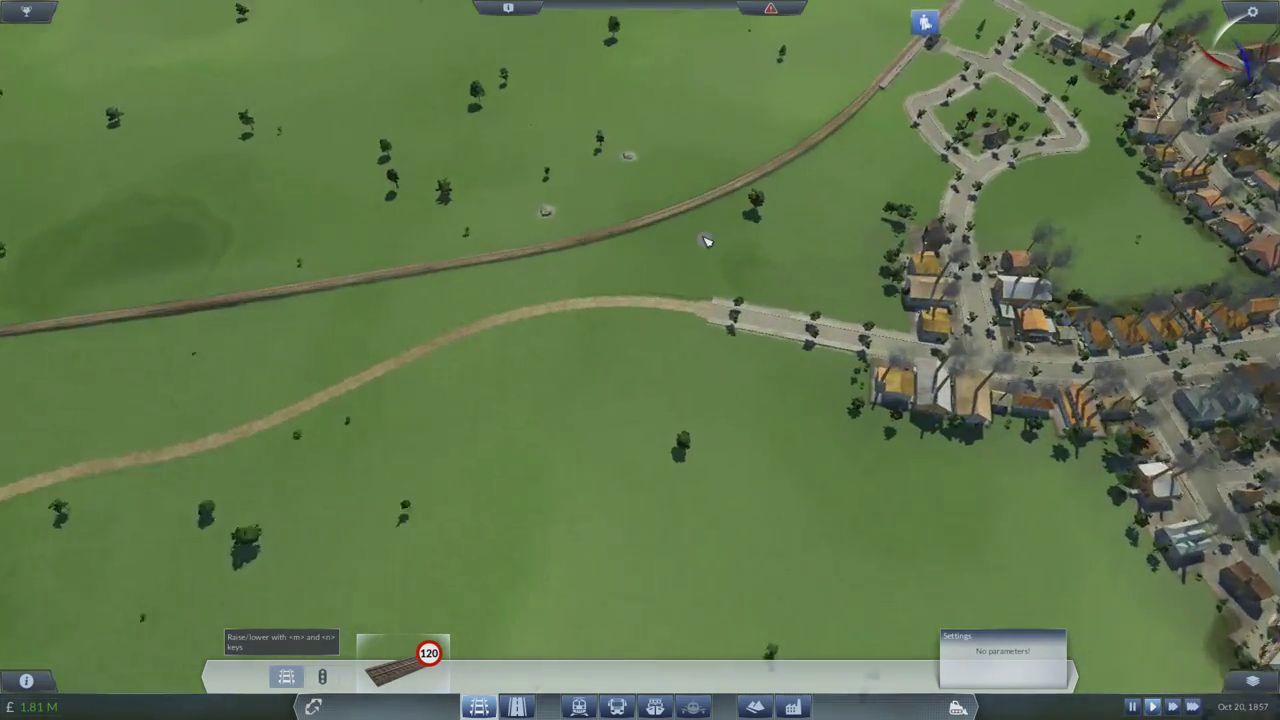
scroll(705, 240, down, 5)
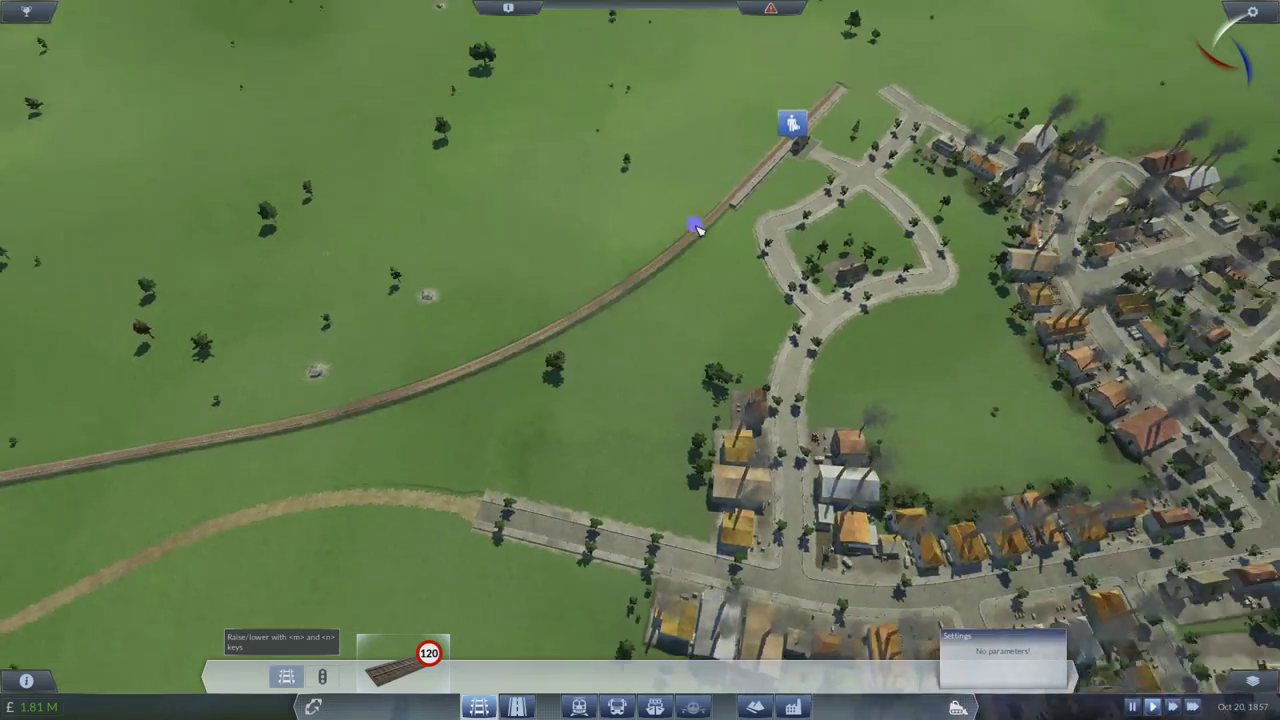
scroll(705, 280, down, 5)
scroll(703, 330, down, 5)
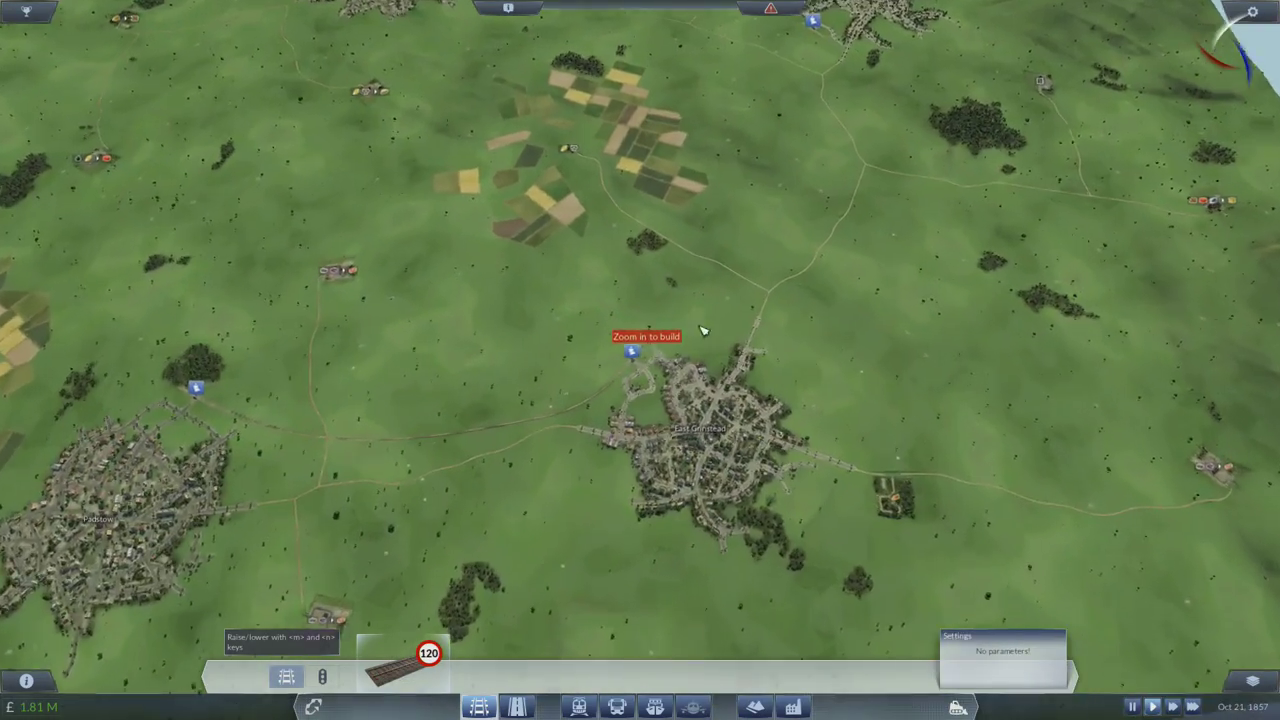
scroll(703, 330, up, 5)
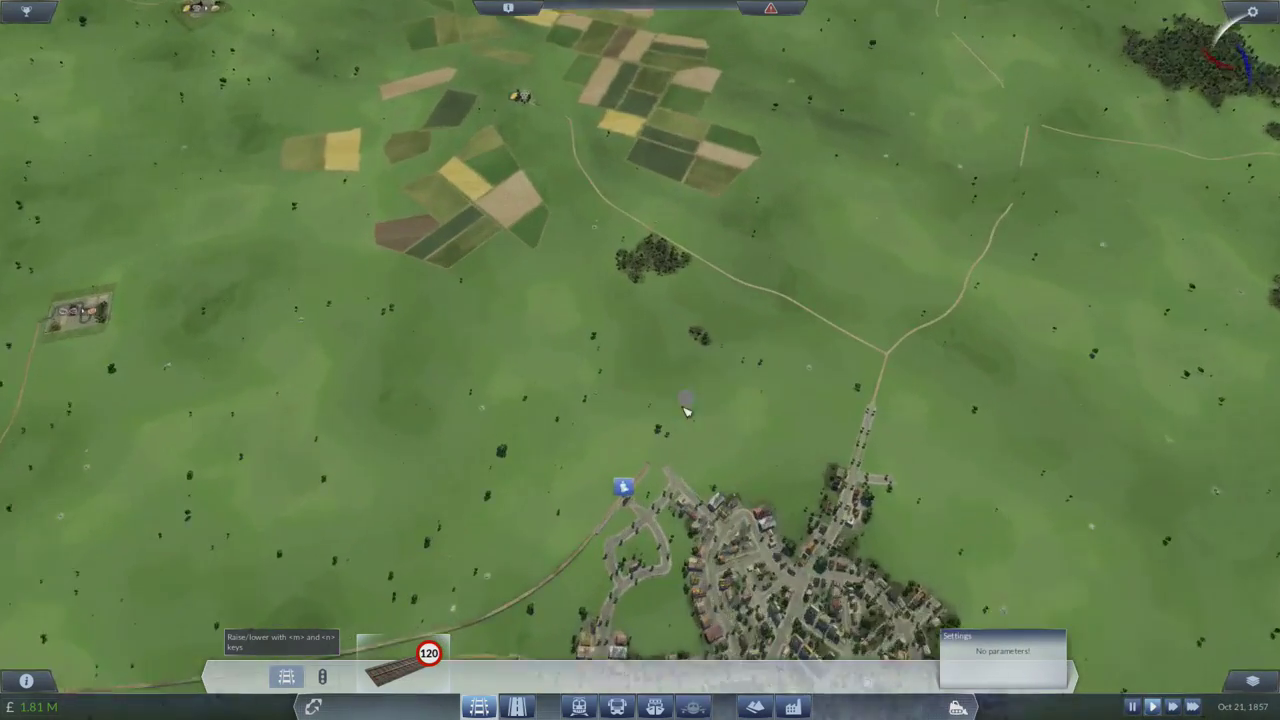
scroll(690, 400, up, 5)
scroll(680, 460, up, 4)
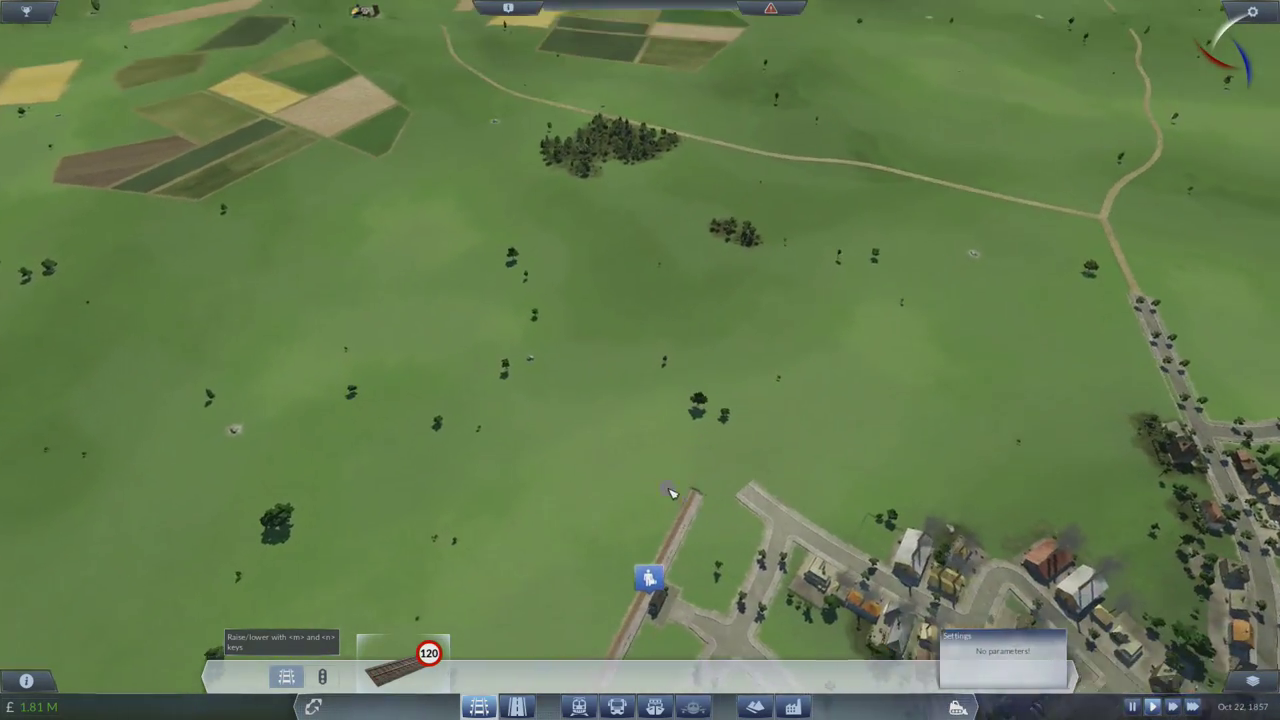
middle_click(672, 492)
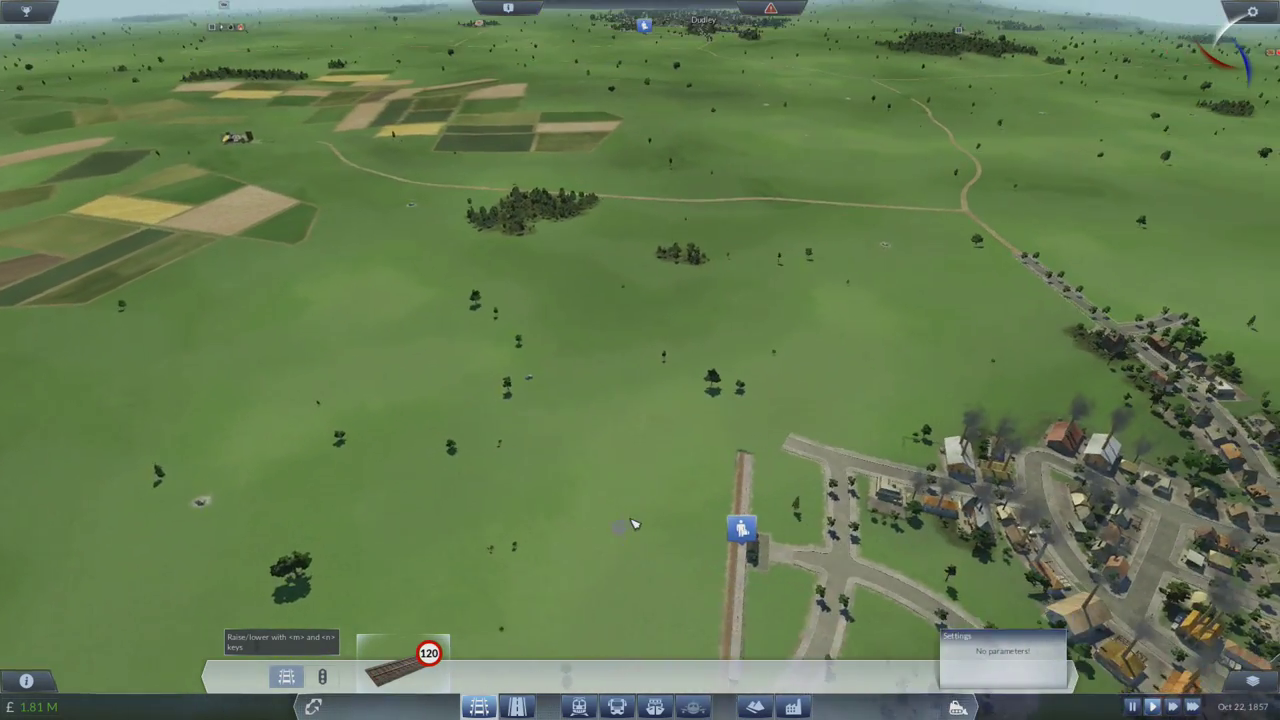
middle_click(678, 487)
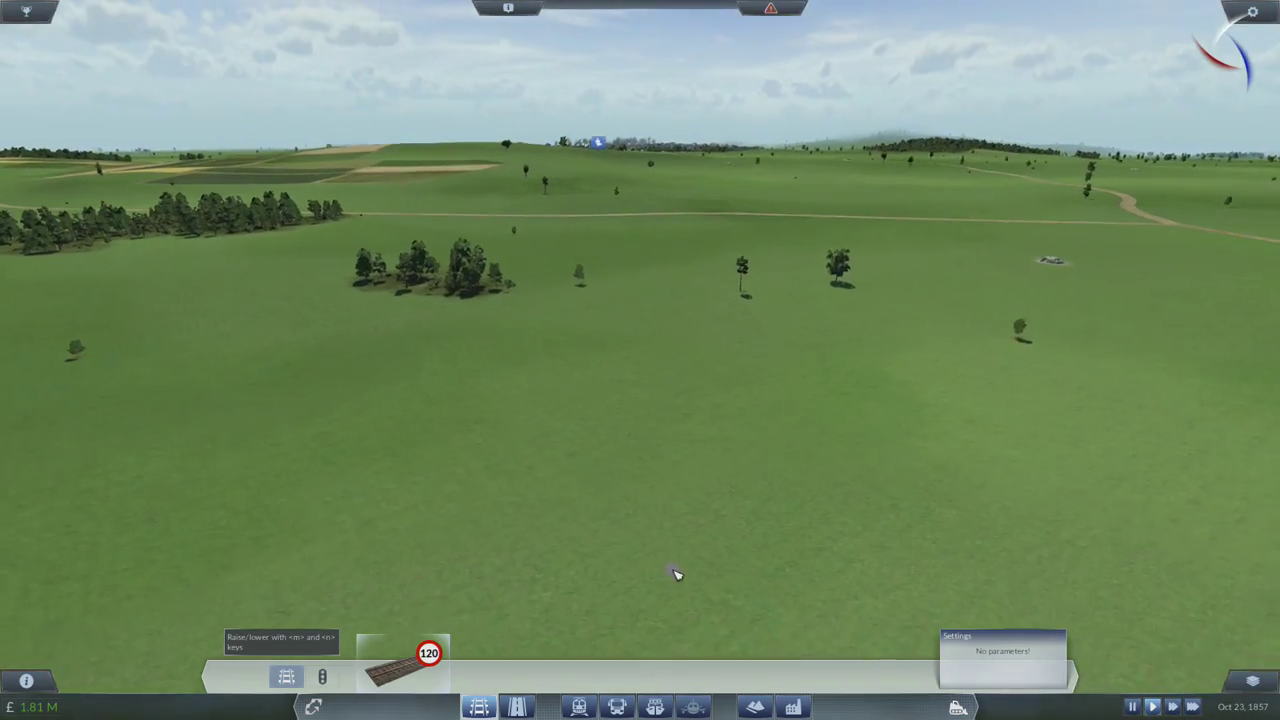
scroll(657, 486, down, 5)
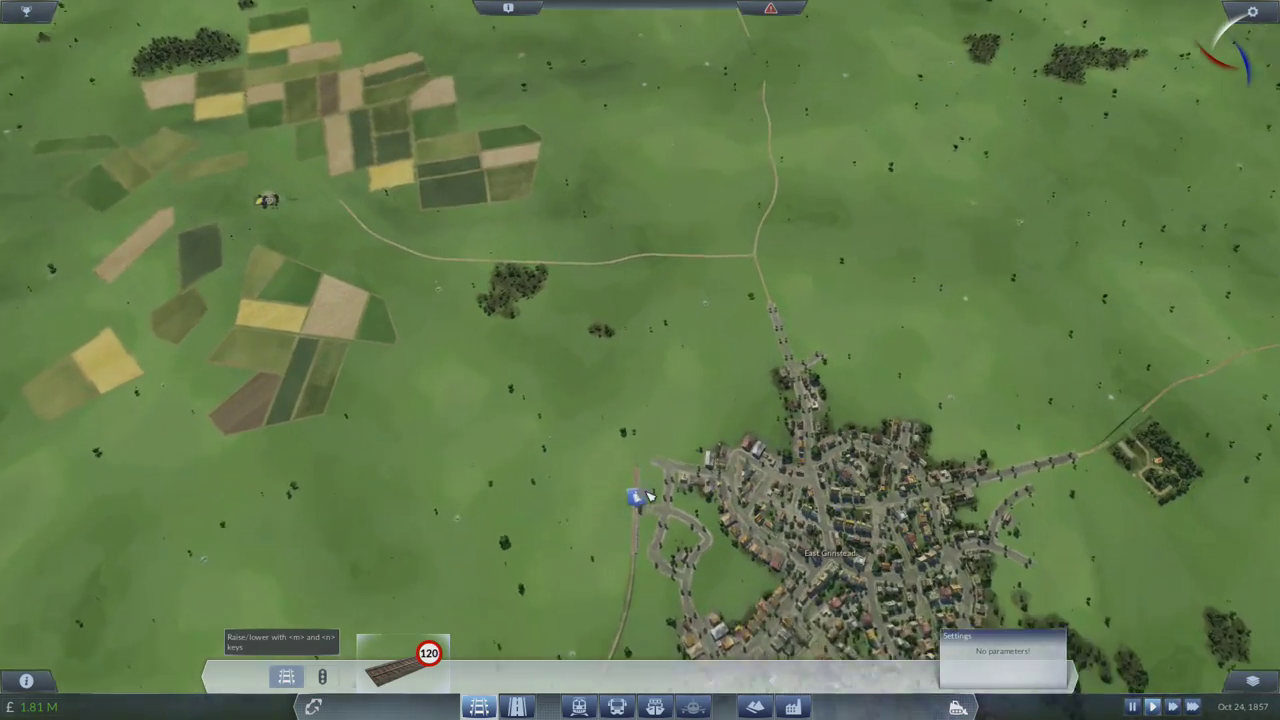
scroll(657, 486, up, 4)
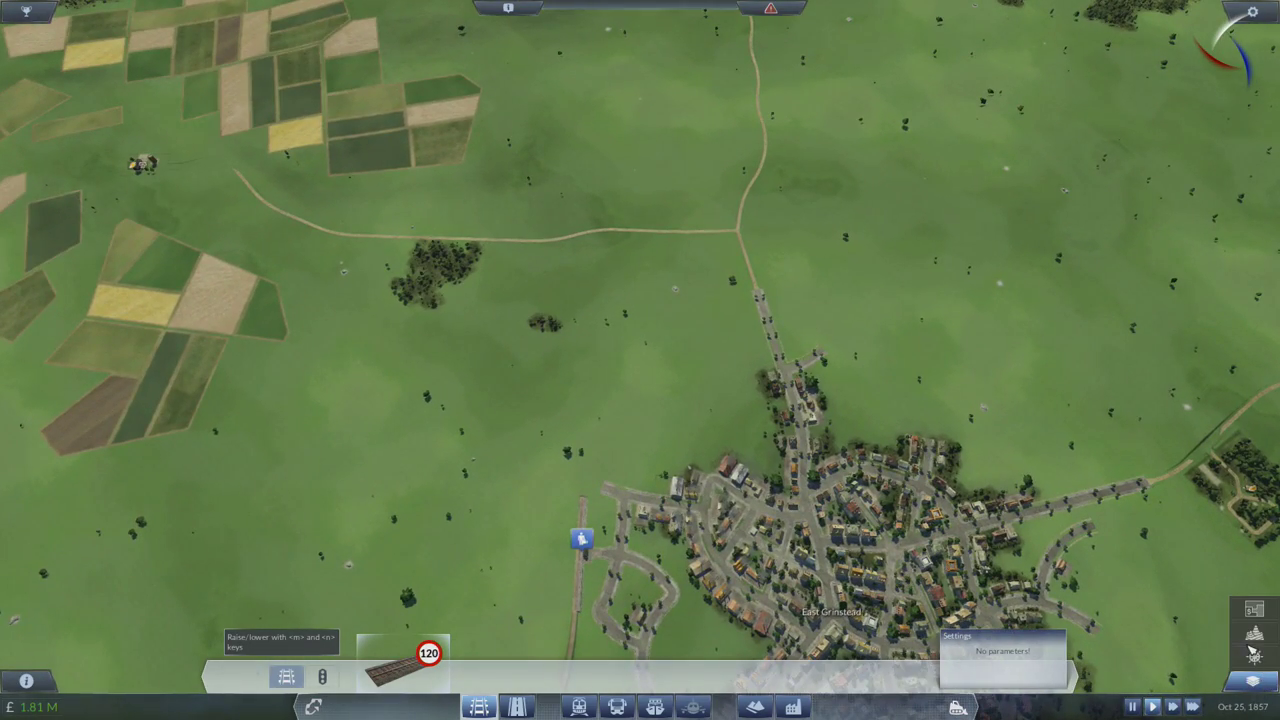
click(1254, 636)
Build the first track stretch south from Dudley's station across the road.
drag(760, 300, 647, 595)
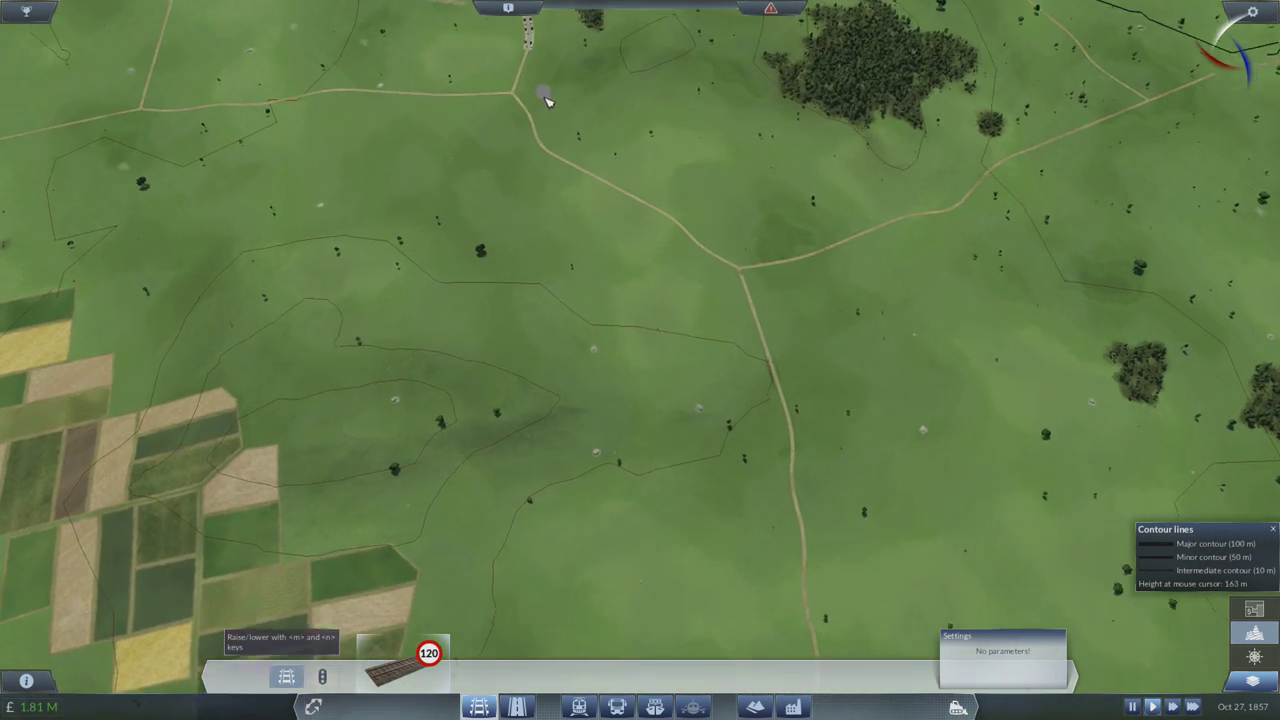
drag(544, 96, 522, 364)
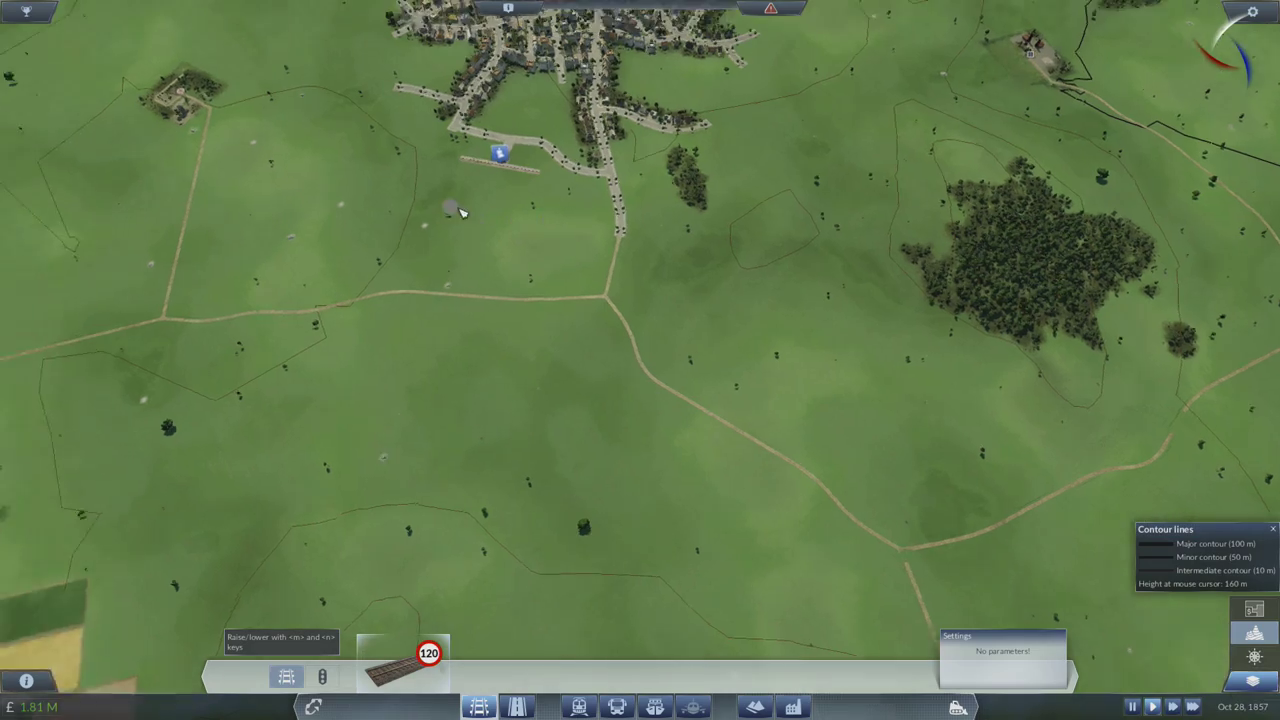
scroll(447, 204, up, 4)
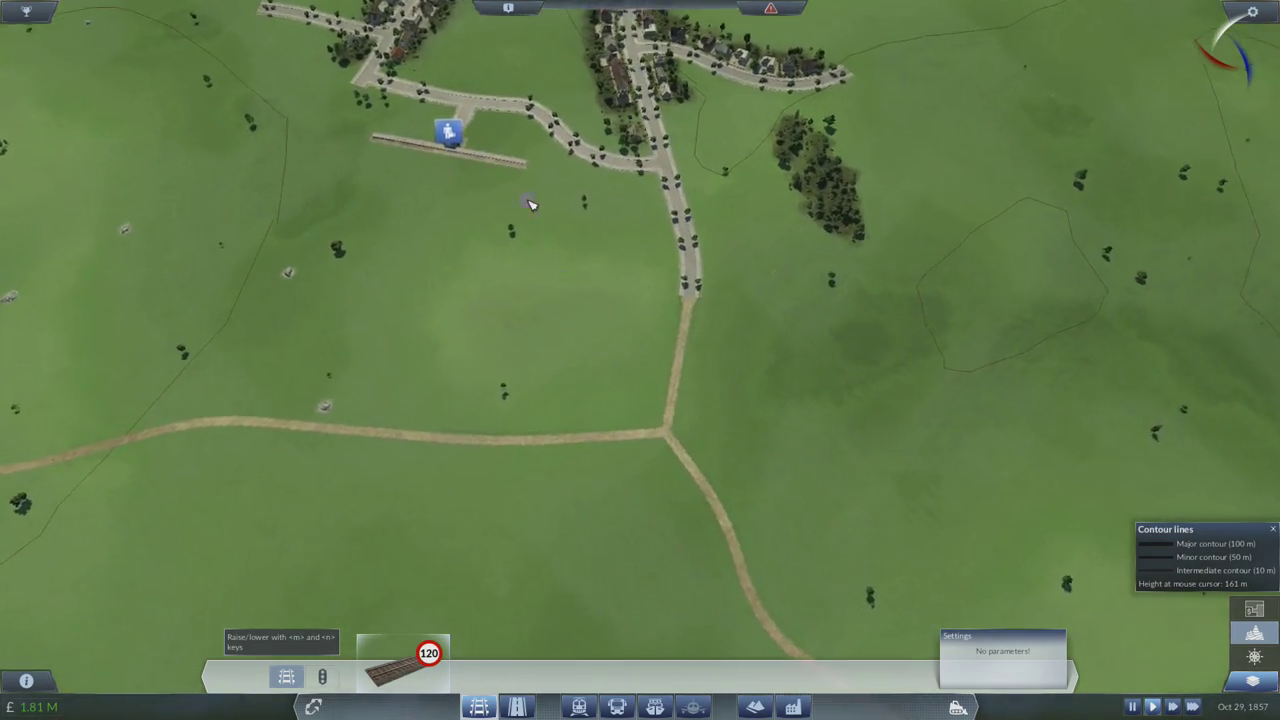
mouse_move(470, 220)
mouse_down()
mouse_move(653, 228)
mouse_move(708, 320)
mouse_up()
scroll(707, 302, up, 2)
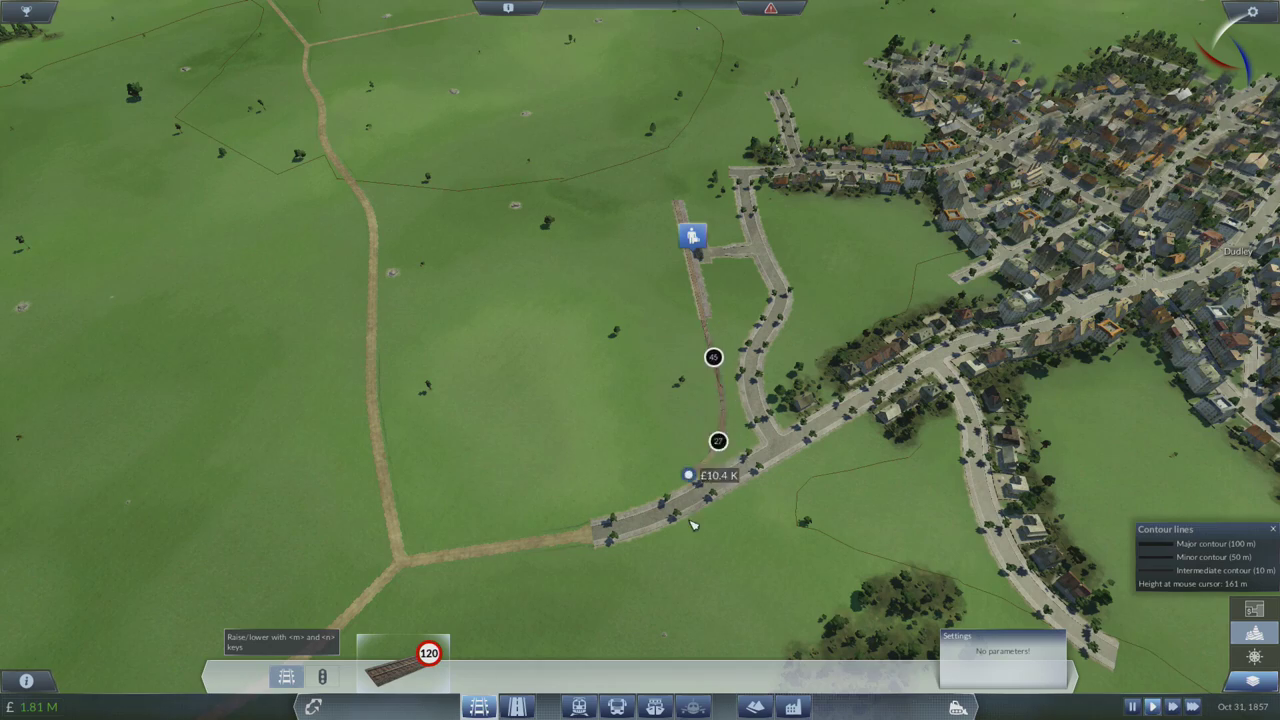
drag(692, 524, 688, 570)
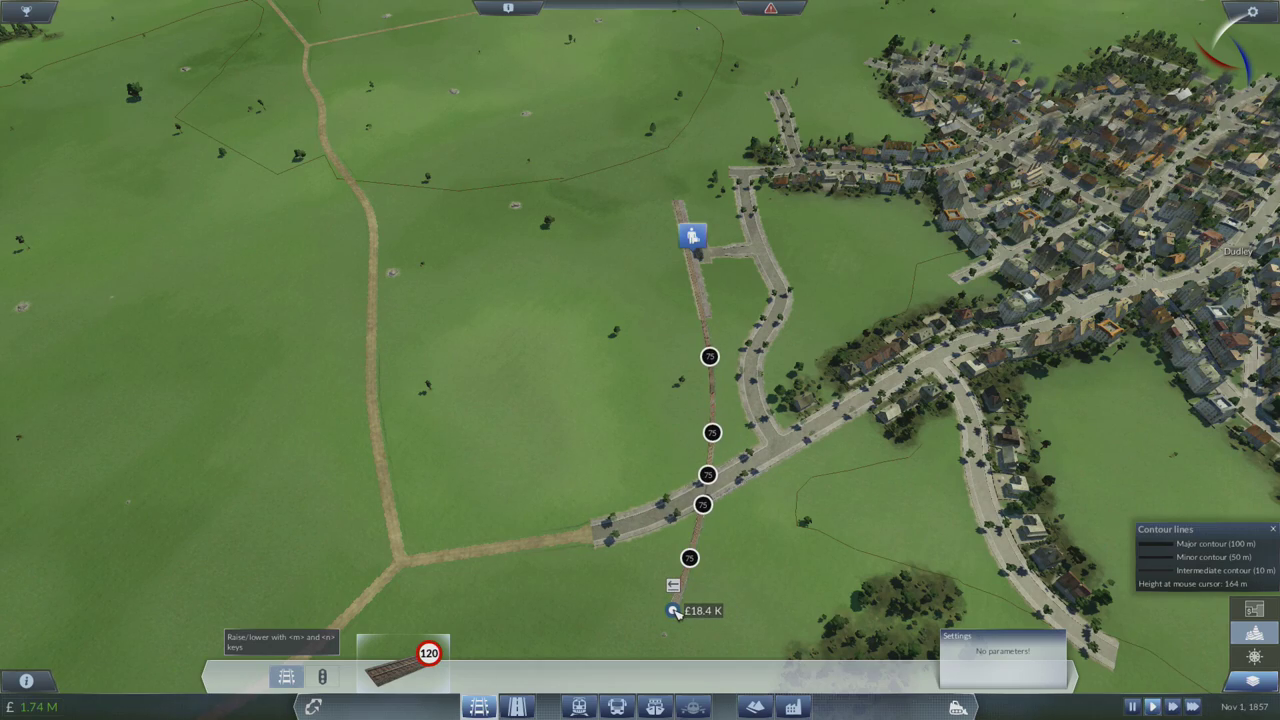
scroll(676, 612, down, 8)
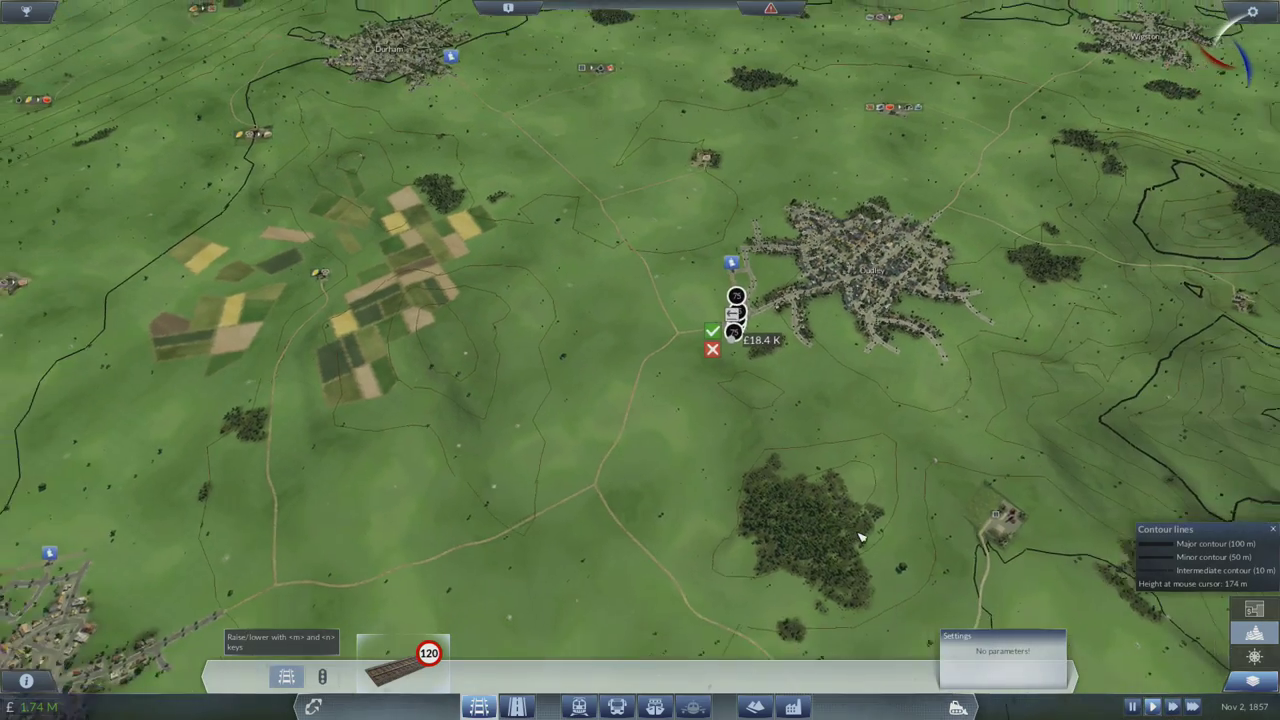
scroll(861, 537, up, 6)
scroll(861, 537, up, 4)
right_click(1000, 500)
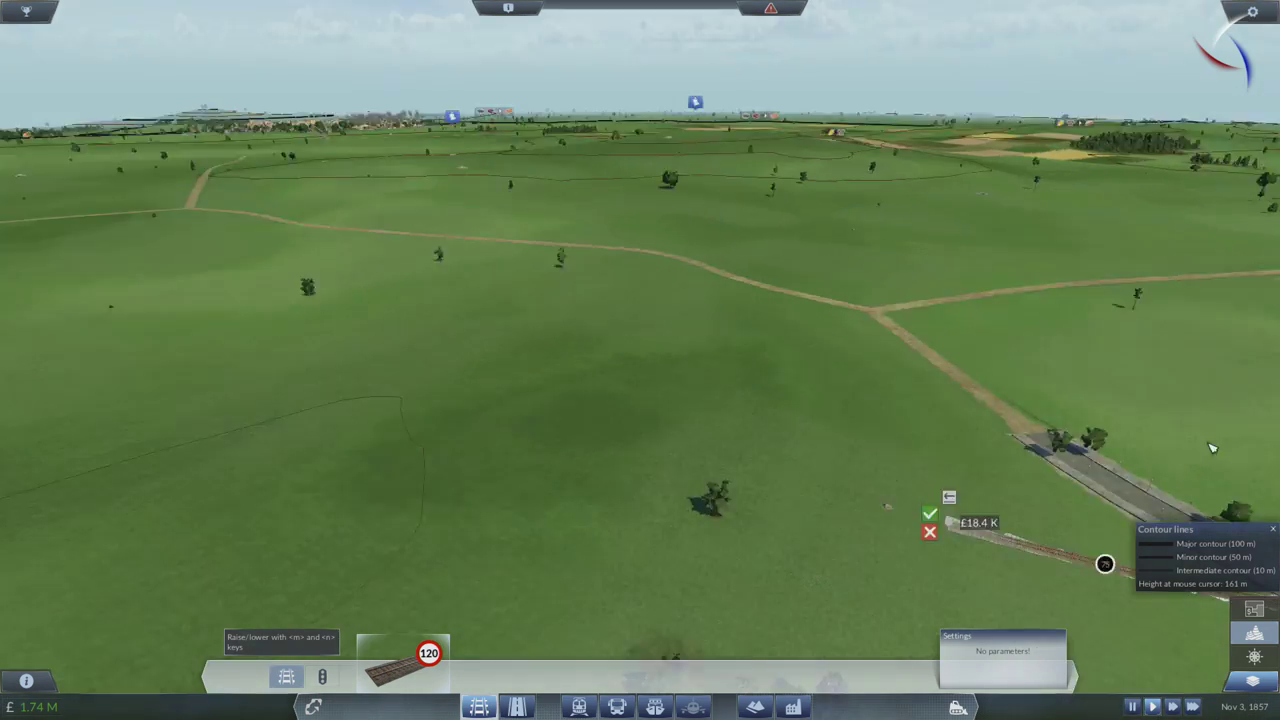
drag(1211, 447, 1215, 508)
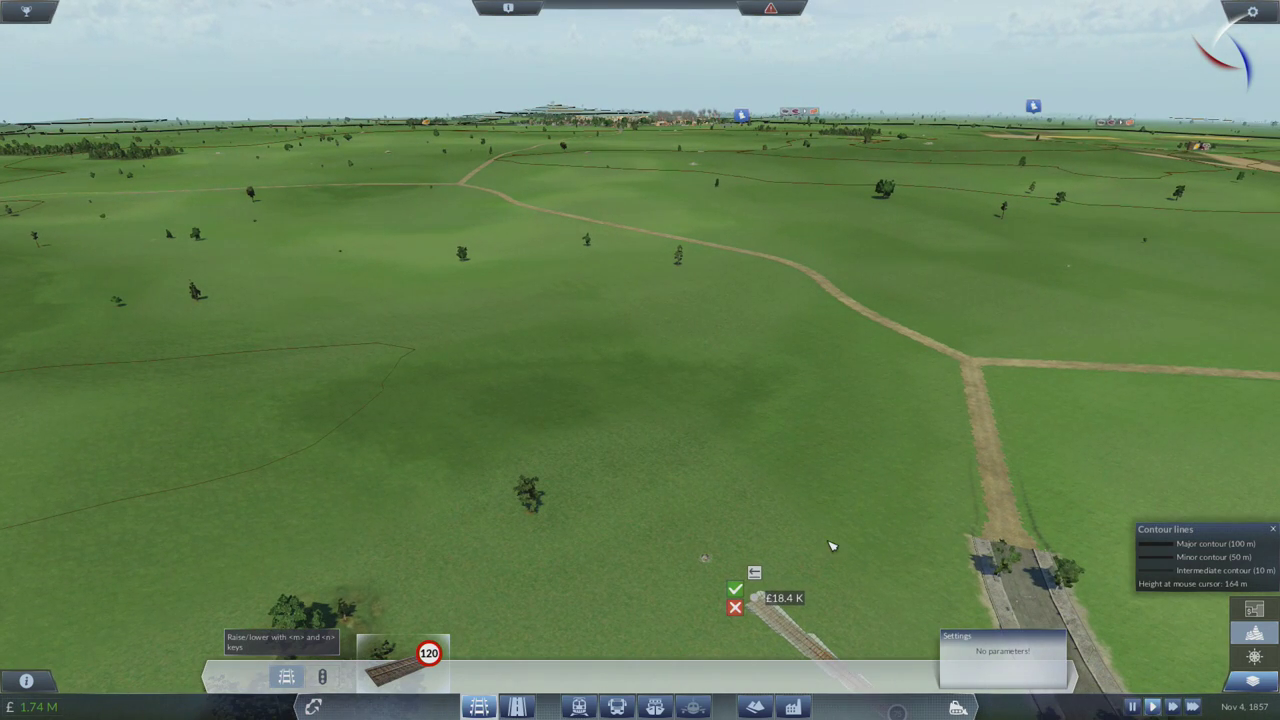
drag(757, 598, 672, 525)
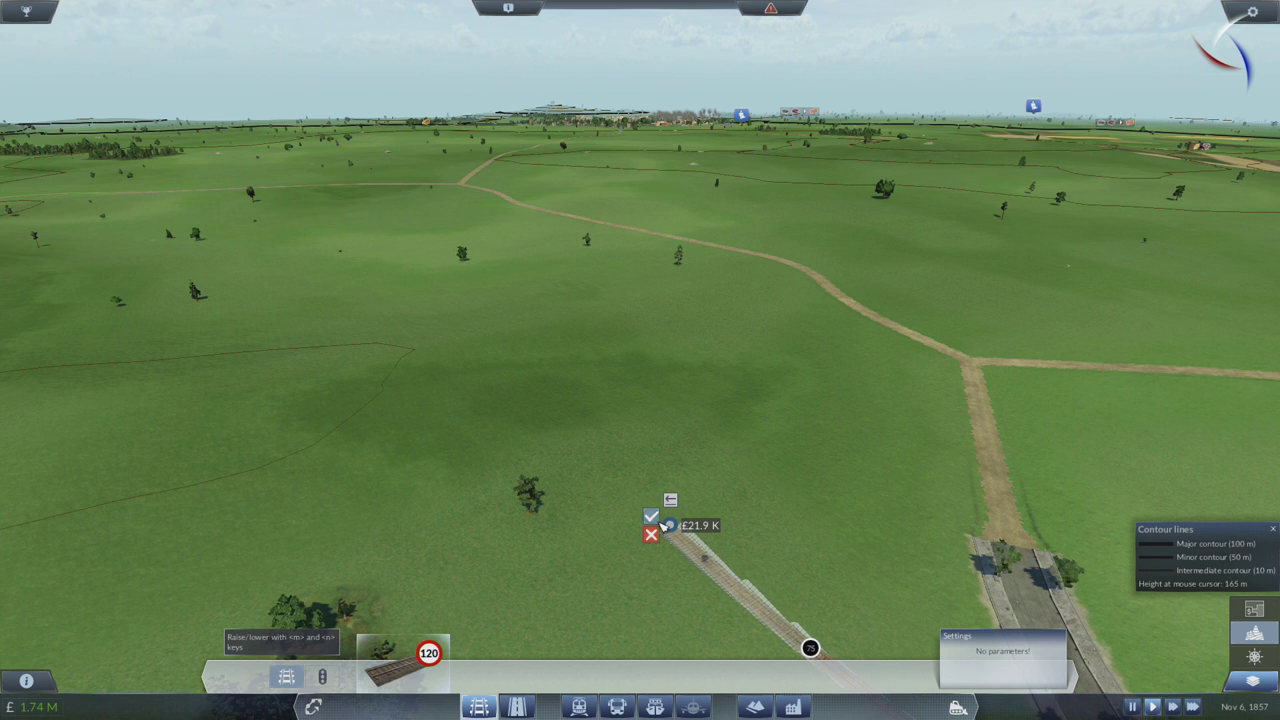
click(652, 517)
Build a second stretch across the fields and a short parallel piece at the road crossing.
drag(656, 516, 527, 334)
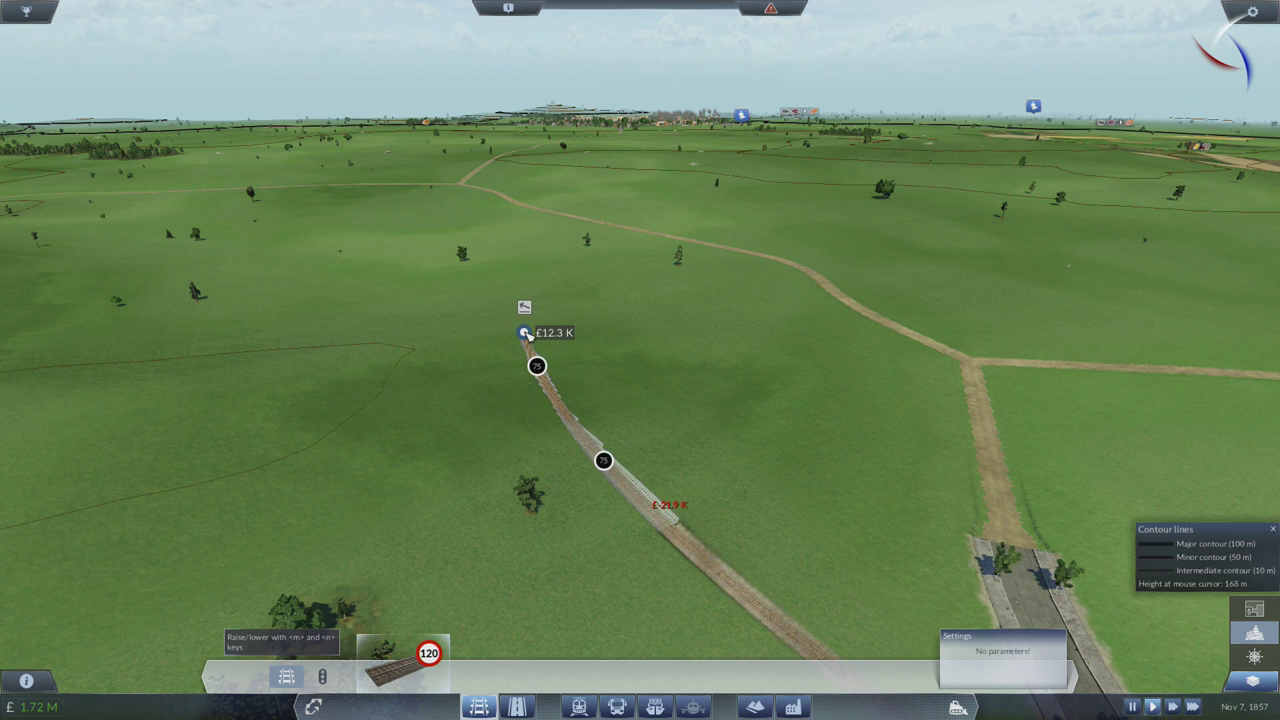
click(506, 322)
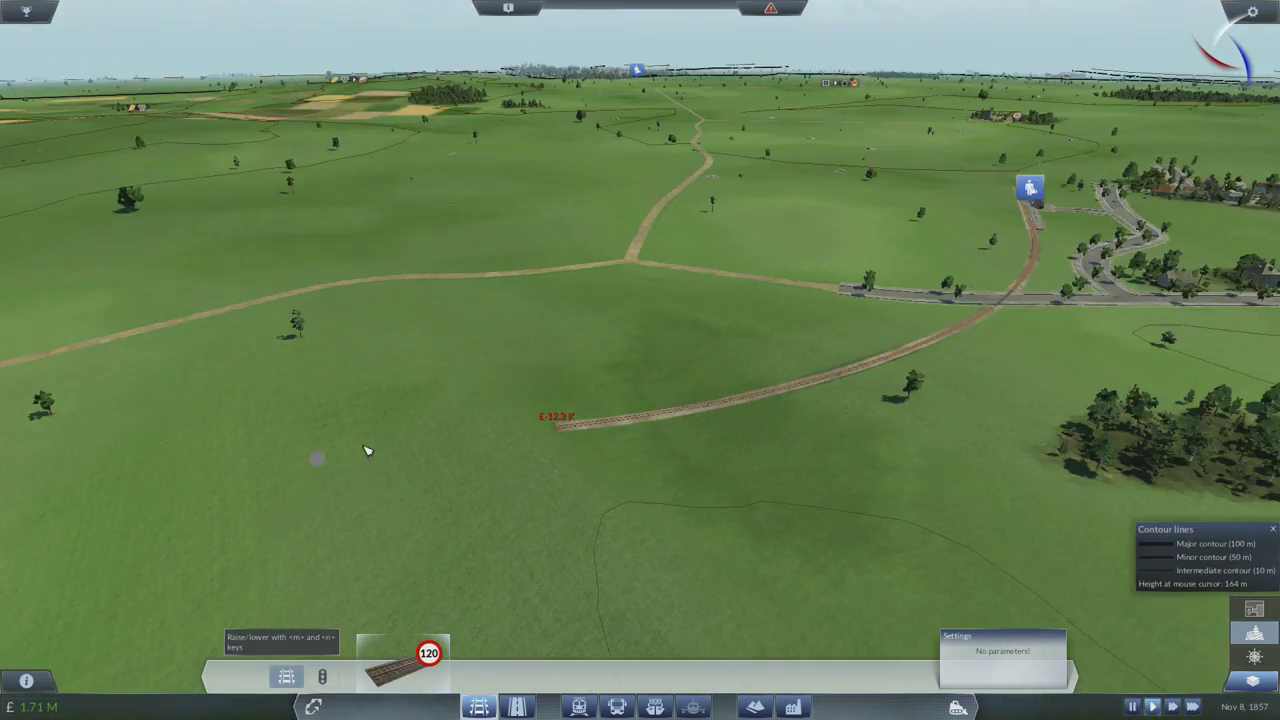
scroll(848, 250, up, 4)
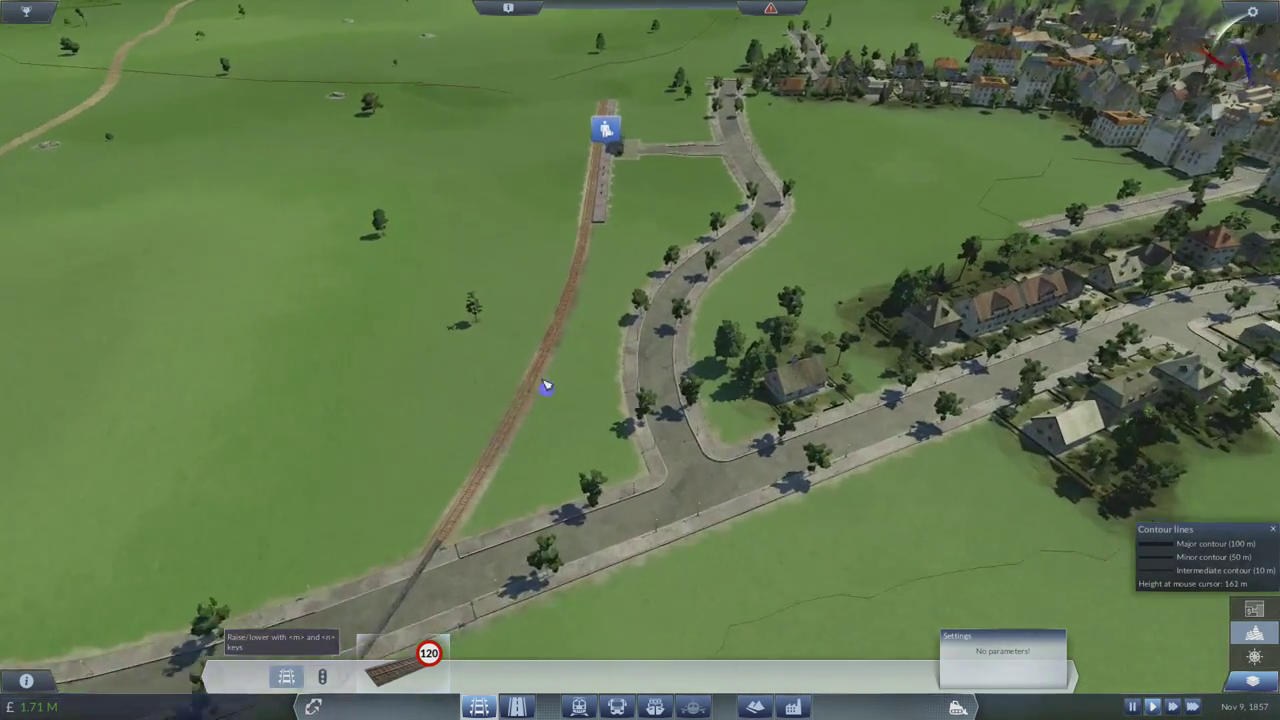
scroll(553, 320, up, 3)
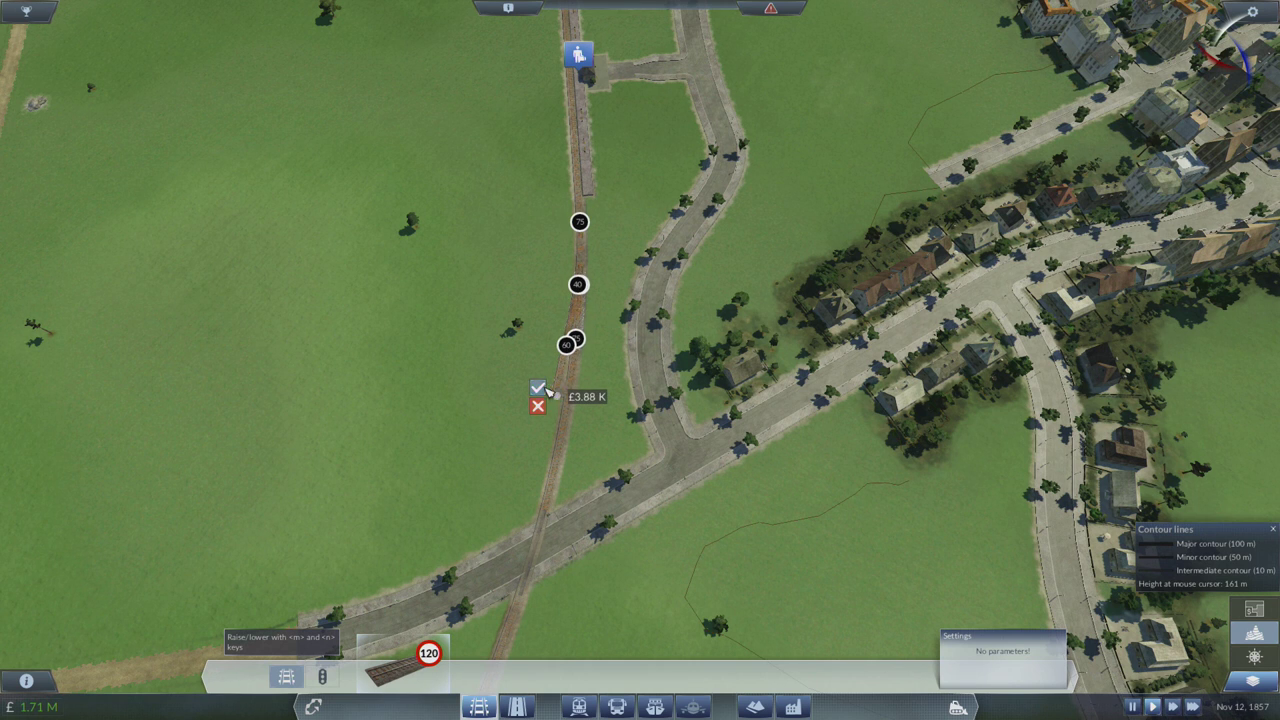
click(558, 398)
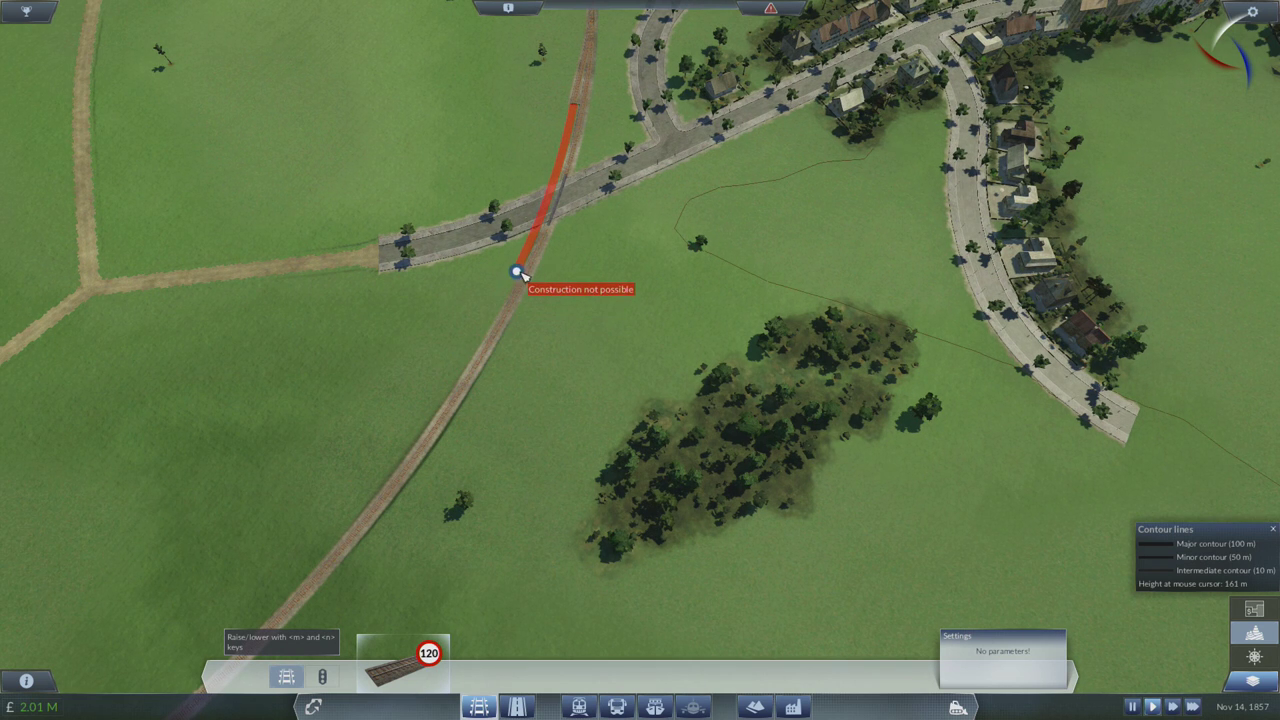
click(589, 118)
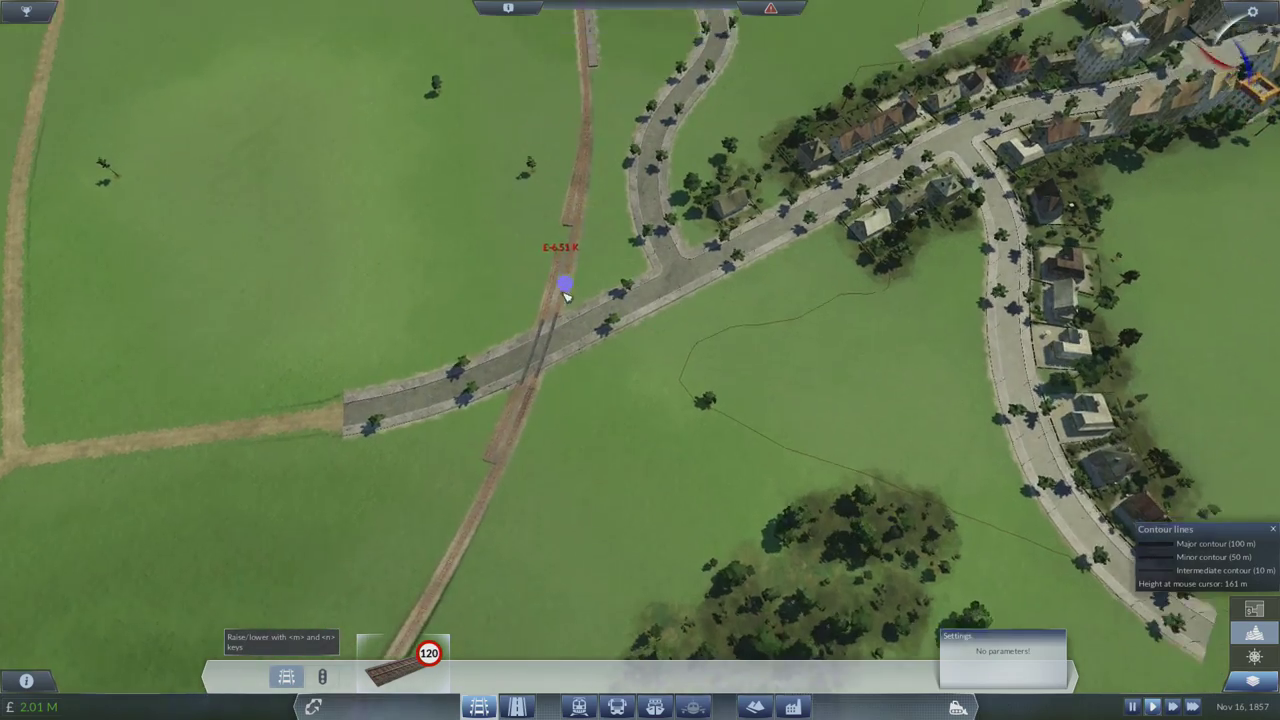
scroll(640, 360, up, 5)
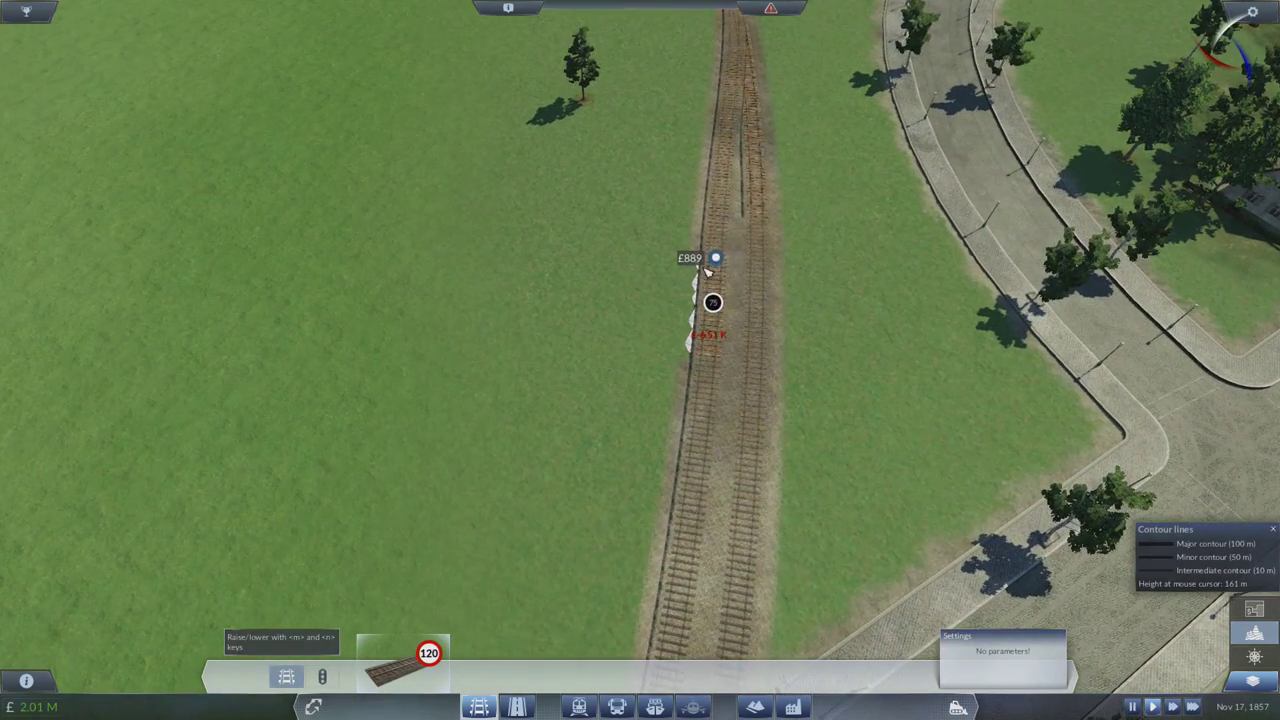
click(735, 253)
scroll(735, 253, down, 5)
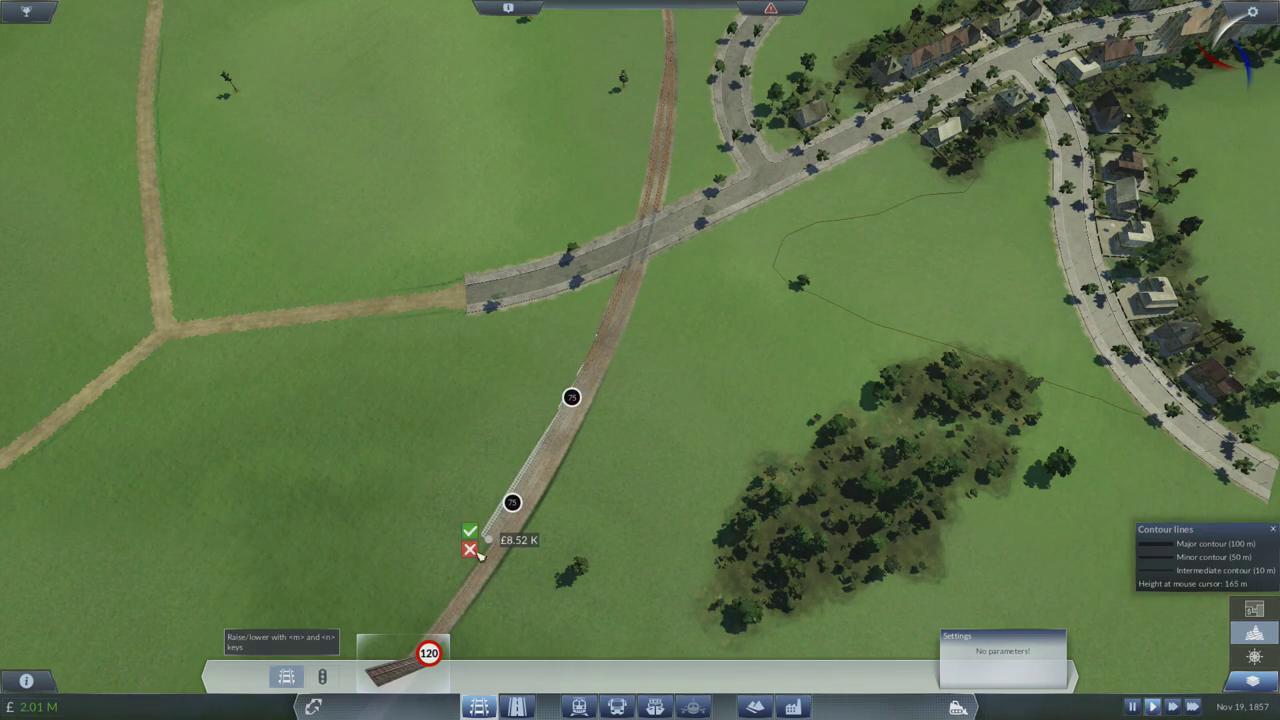
scroll(478, 538, down, 8)
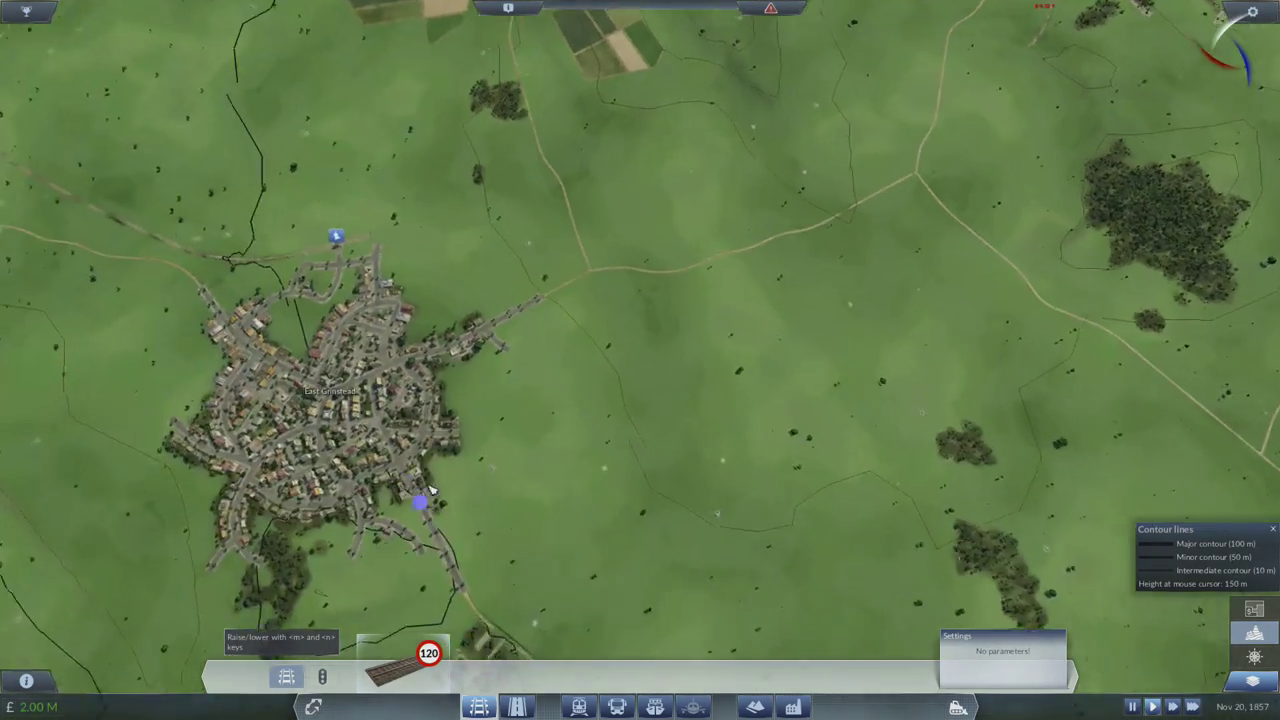
scroll(510, 488, up, 6)
scroll(510, 488, down, 5)
scroll(480, 420, up, 6)
scroll(416, 516, up, 3)
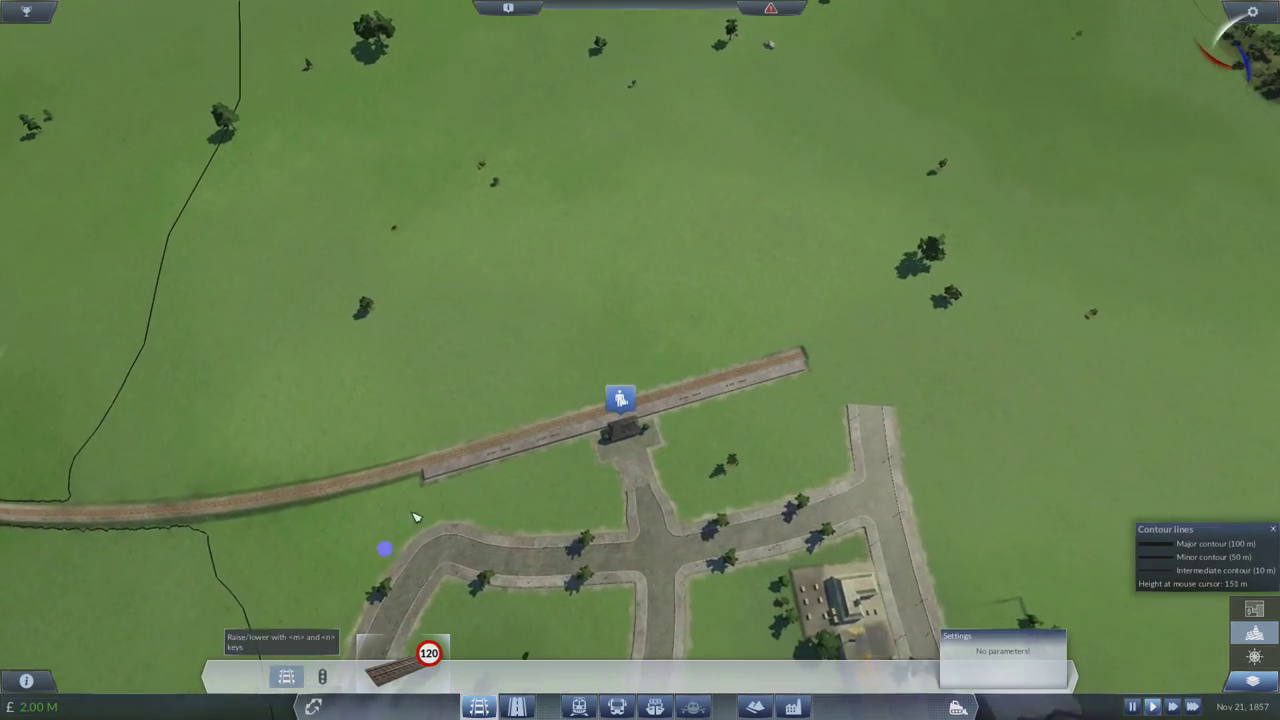
Lay a shortened north-east track stretch across the dirt road and build it.
key(q)
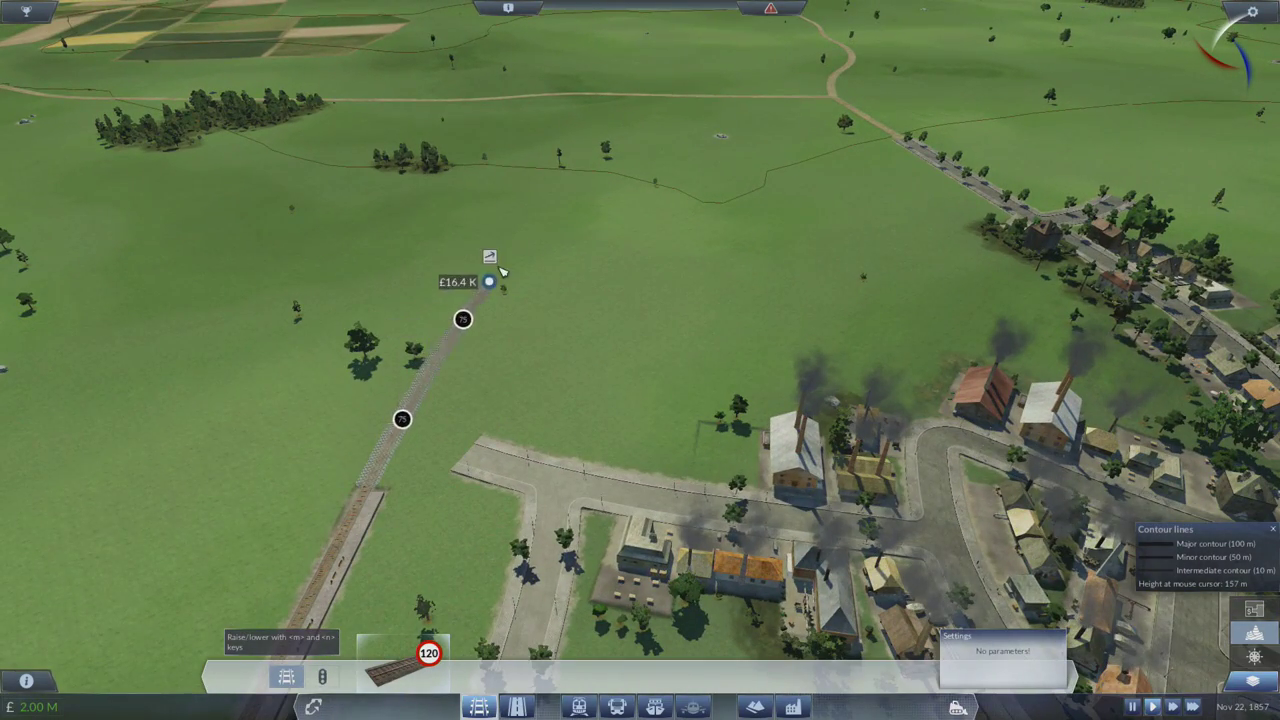
scroll(510, 235, down, 4)
scroll(560, 300, down, 4)
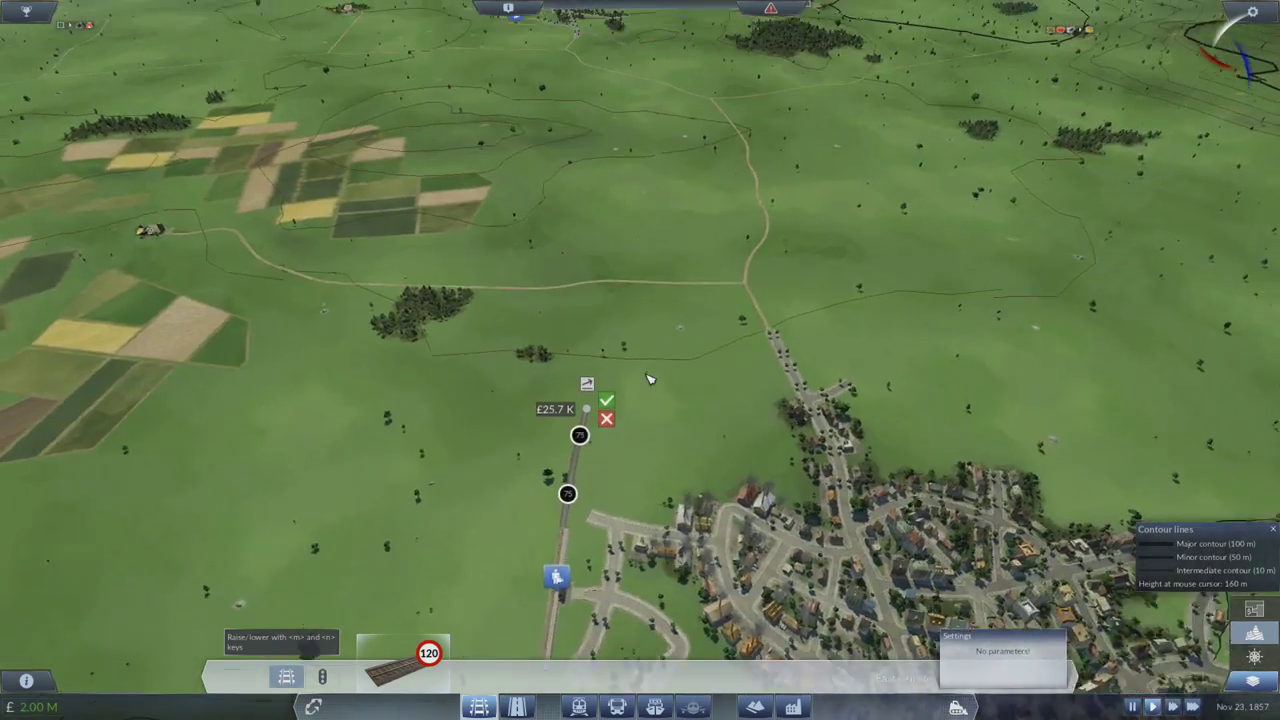
scroll(600, 350, down, 4)
scroll(648, 378, down, 3)
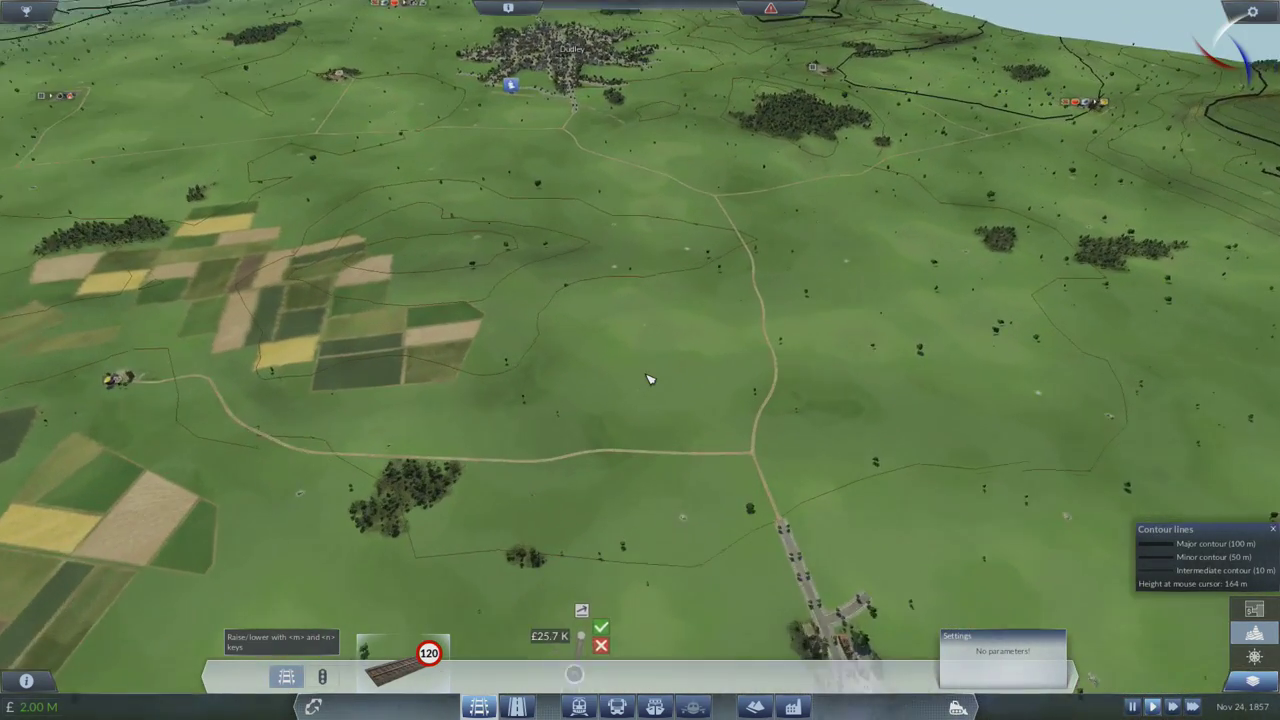
scroll(648, 378, up, 2)
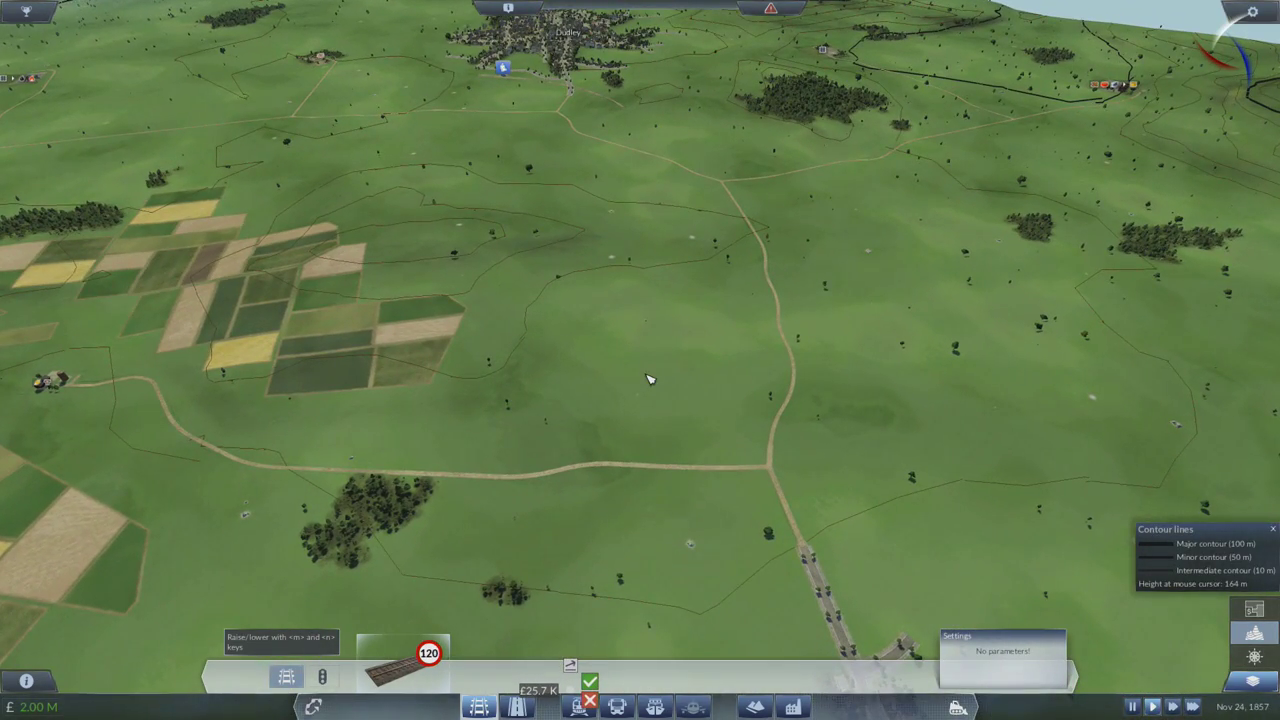
scroll(607, 517, up, 2)
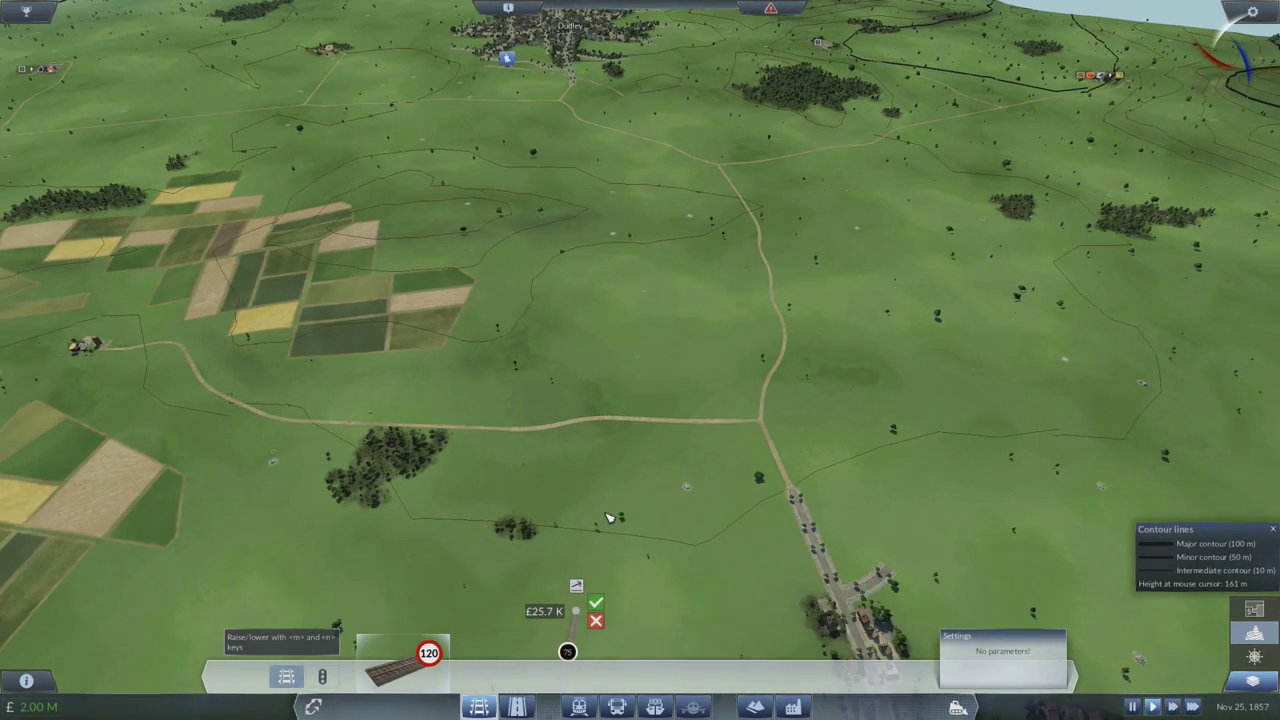
scroll(650, 580, up, 2)
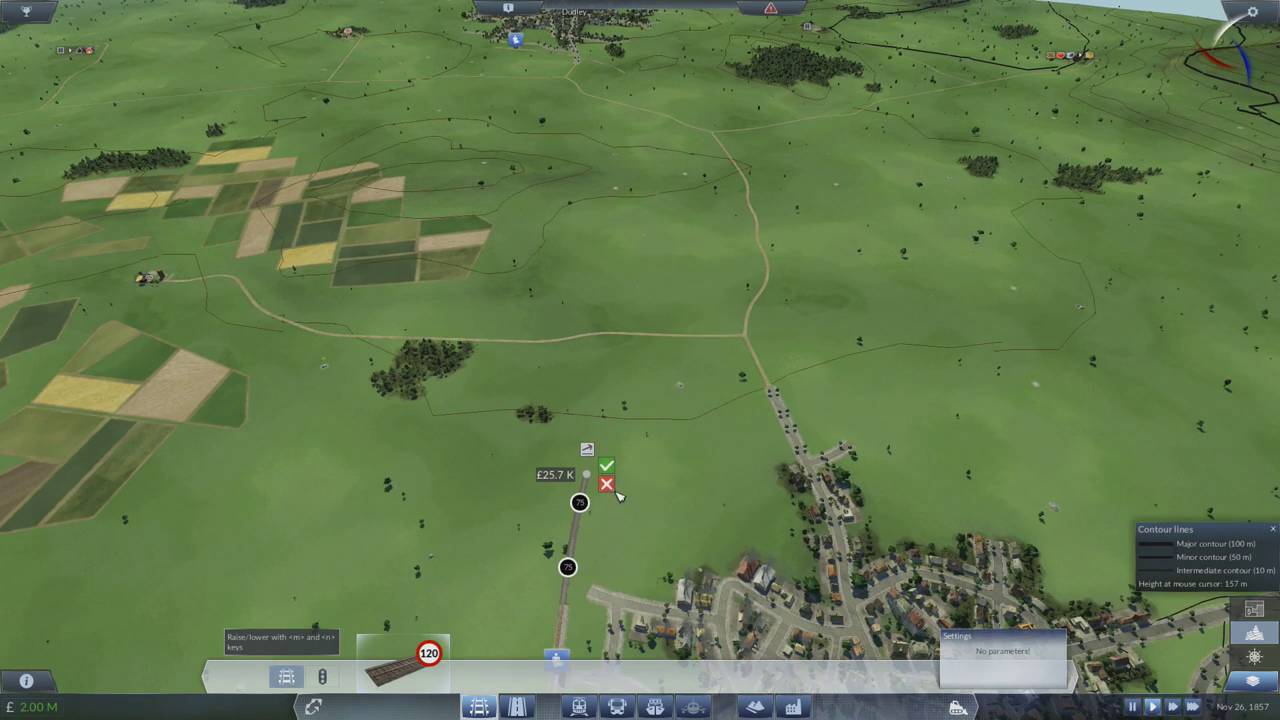
scroll(585, 612, up, 4)
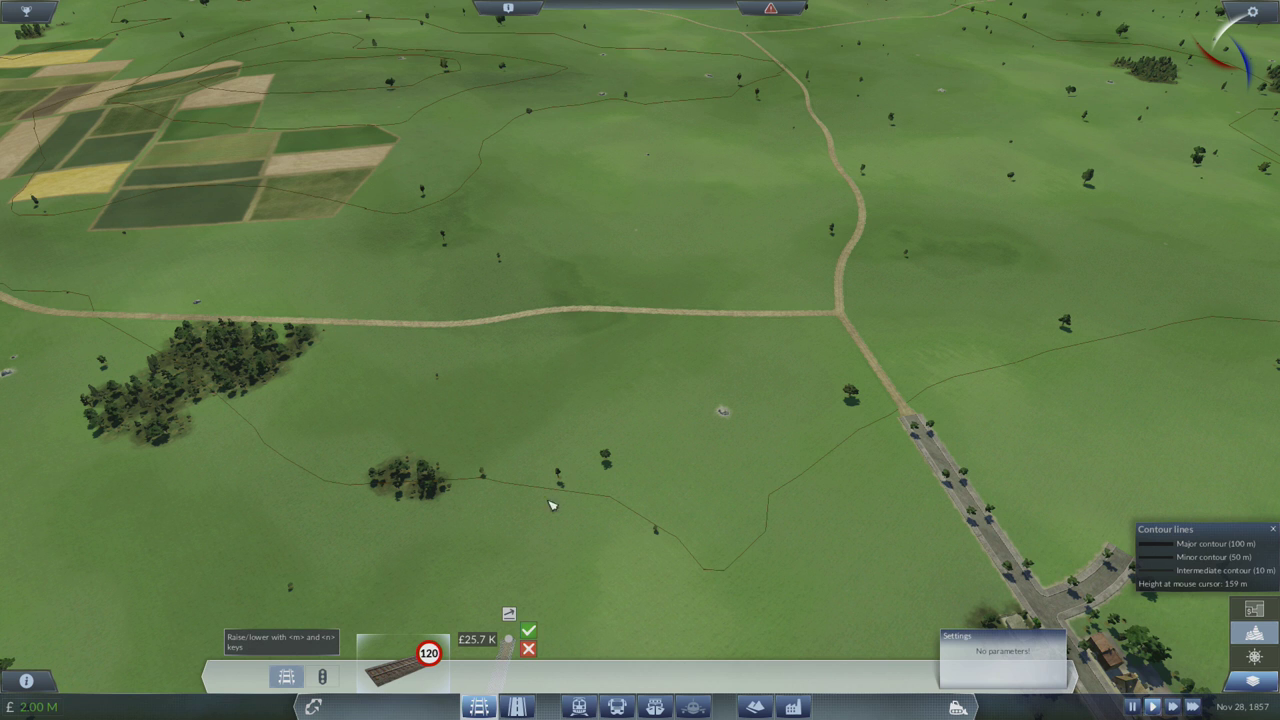
scroll(514, 625, down, 2)
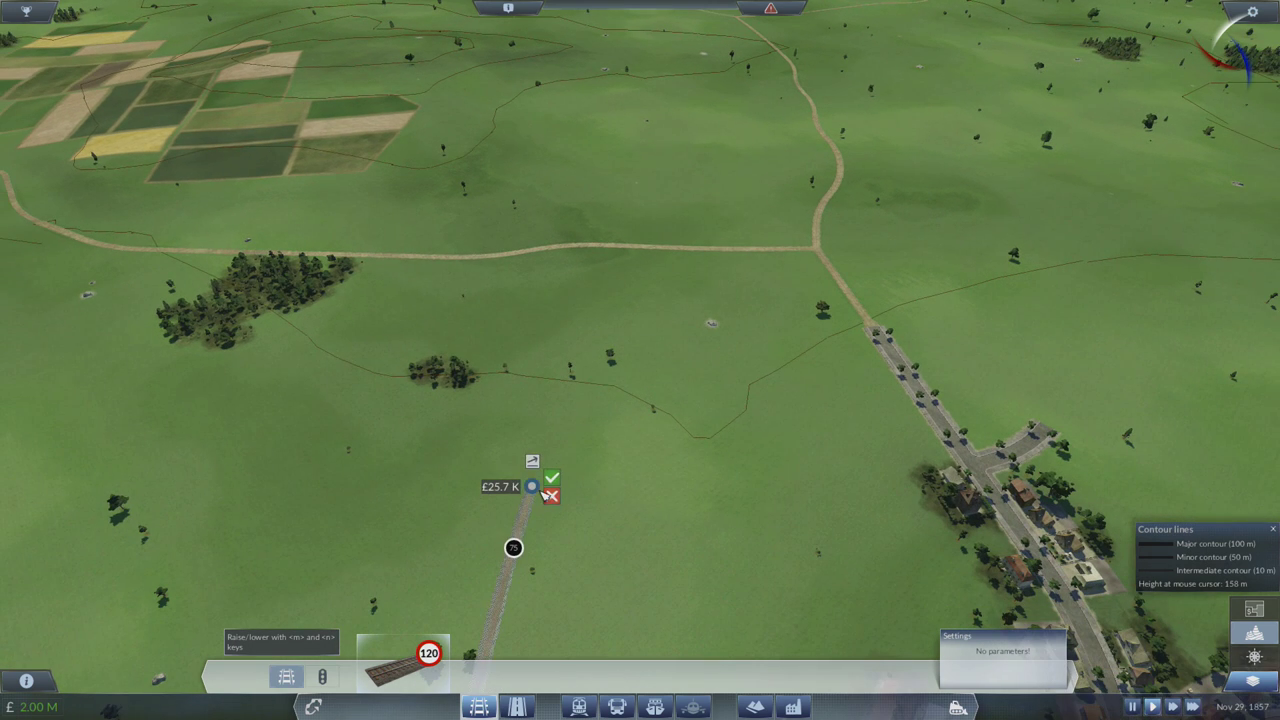
mouse_move(528, 508)
mouse_down()
mouse_move(715, 162)
mouse_move(701, 163)
mouse_up()
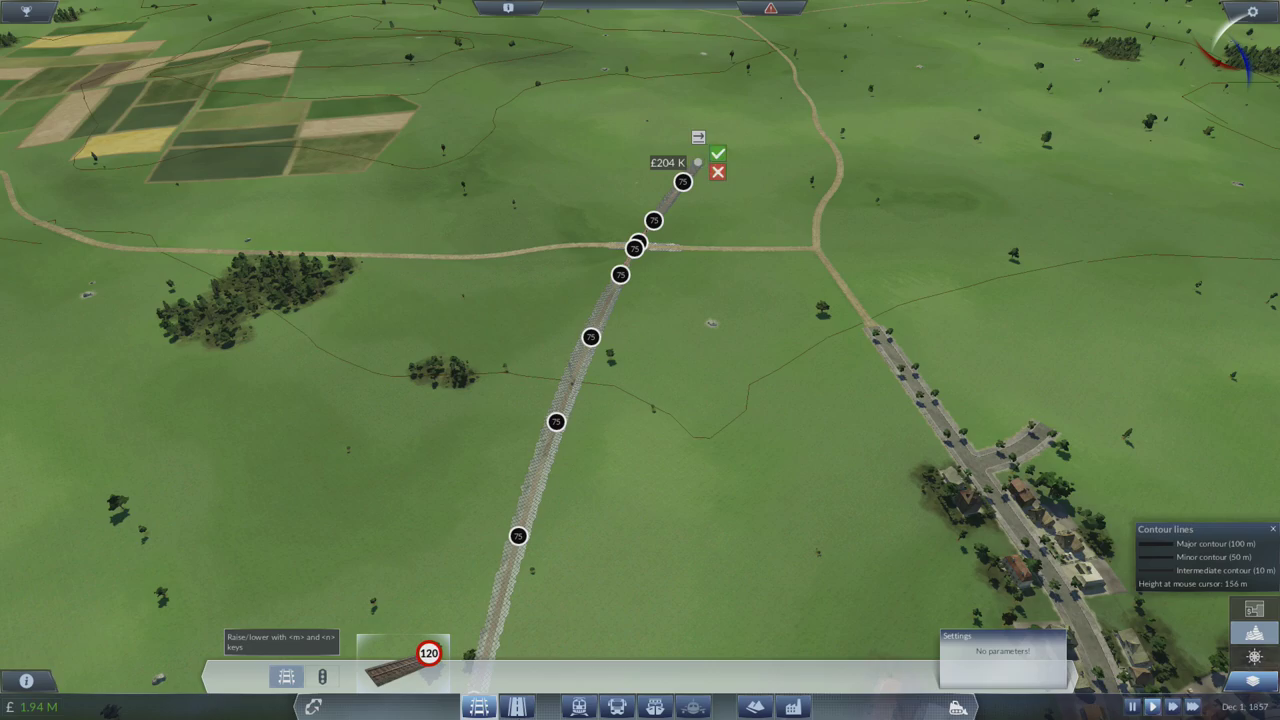
scroll(640, 360, up, 5)
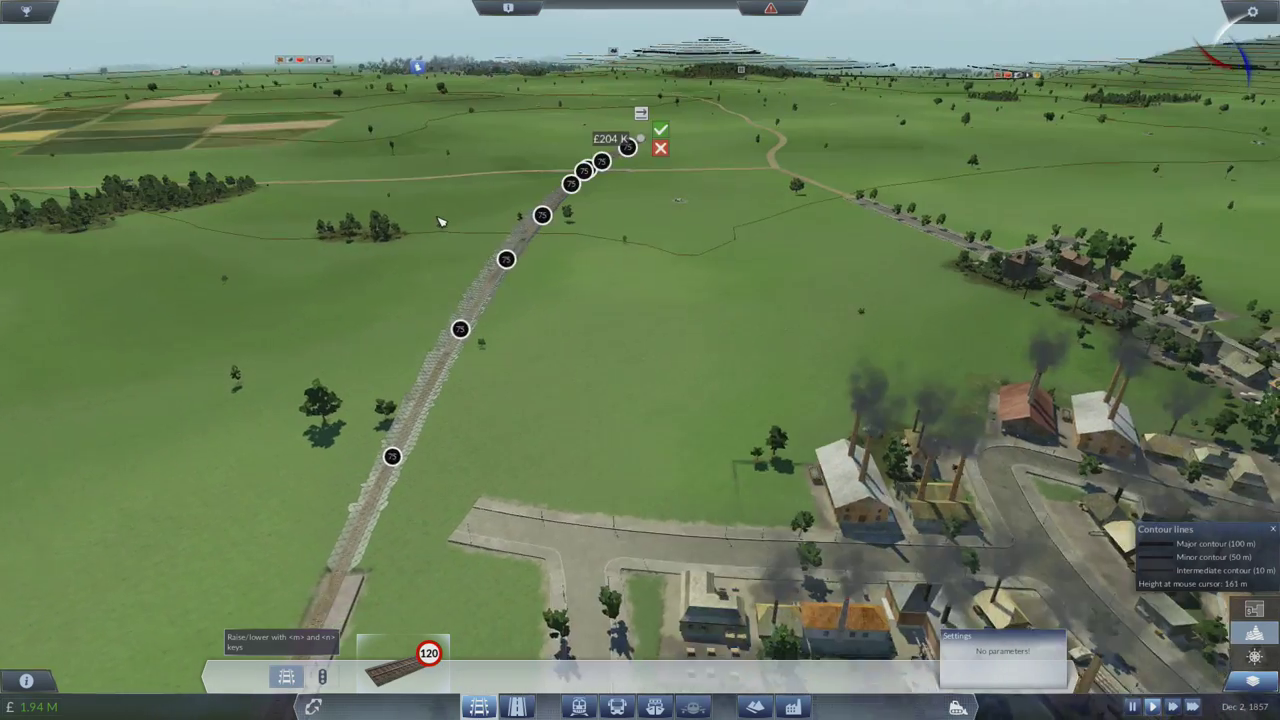
mouse_move(440, 222)
mouse_down()
mouse_move(842, 358)
mouse_move(656, 362)
mouse_move(620, 300)
mouse_up()
scroll(620, 300, down, 6)
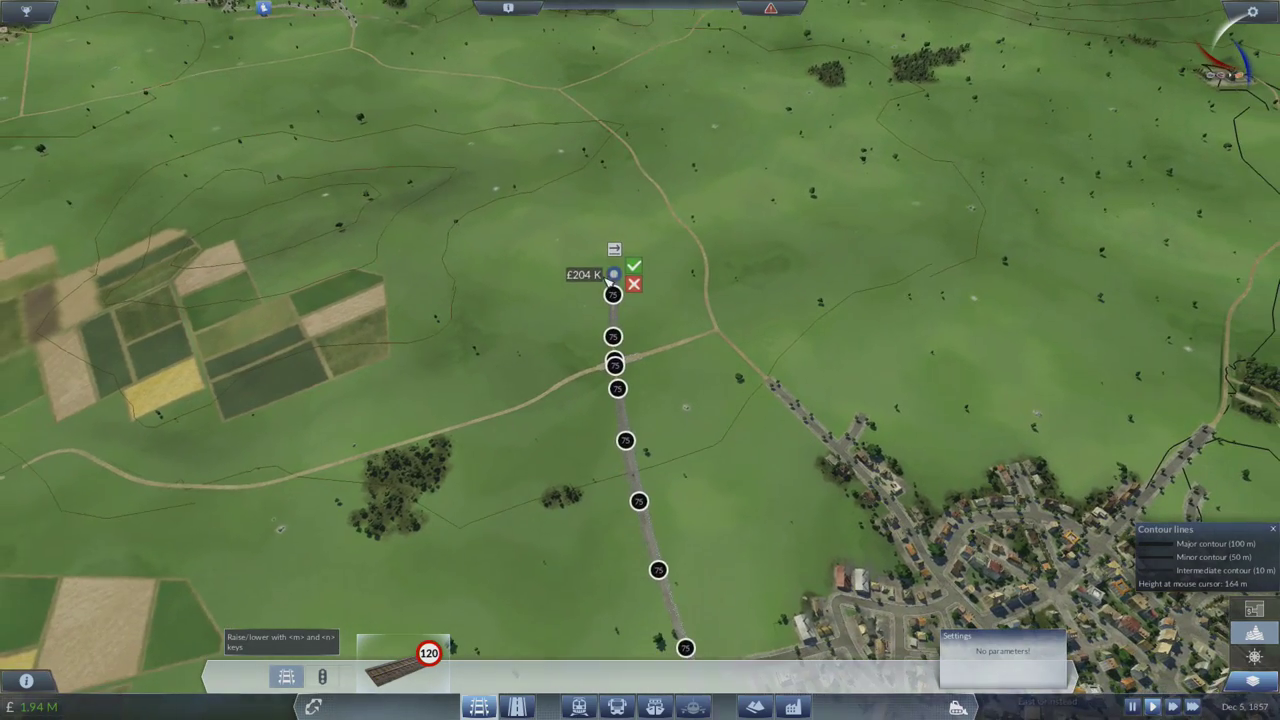
drag(612, 285, 650, 412)
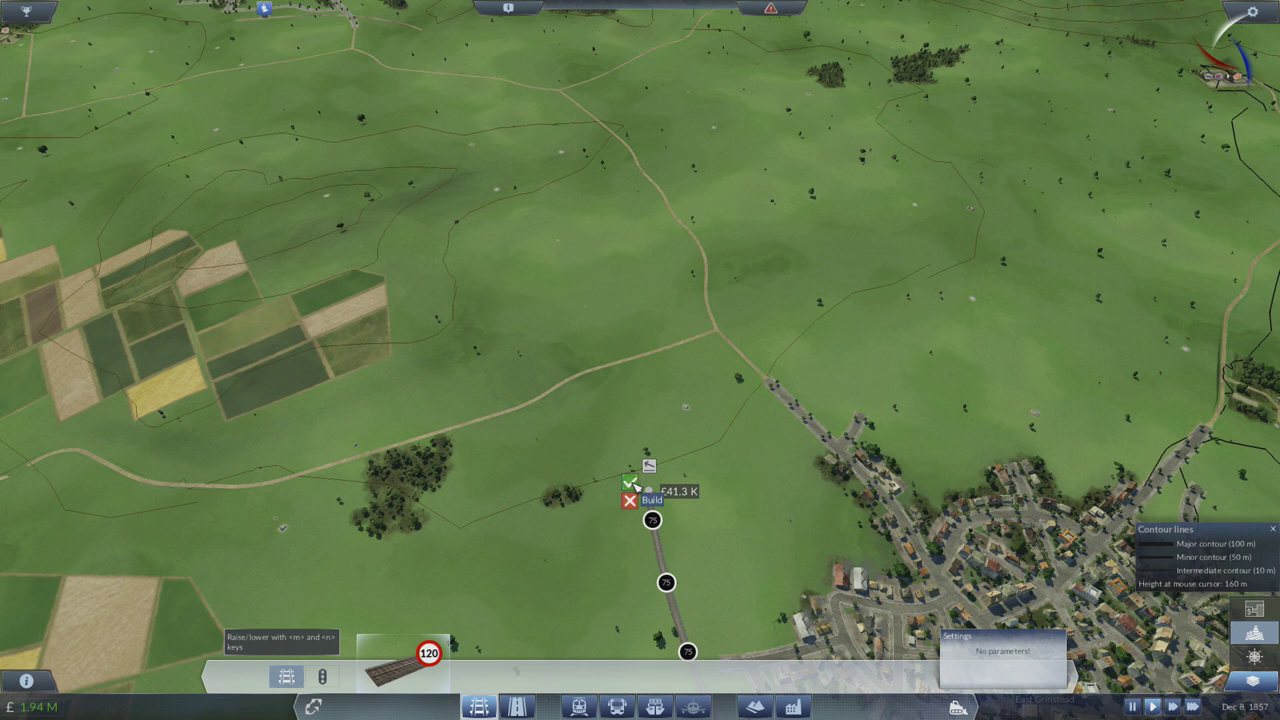
middle_click(650, 488)
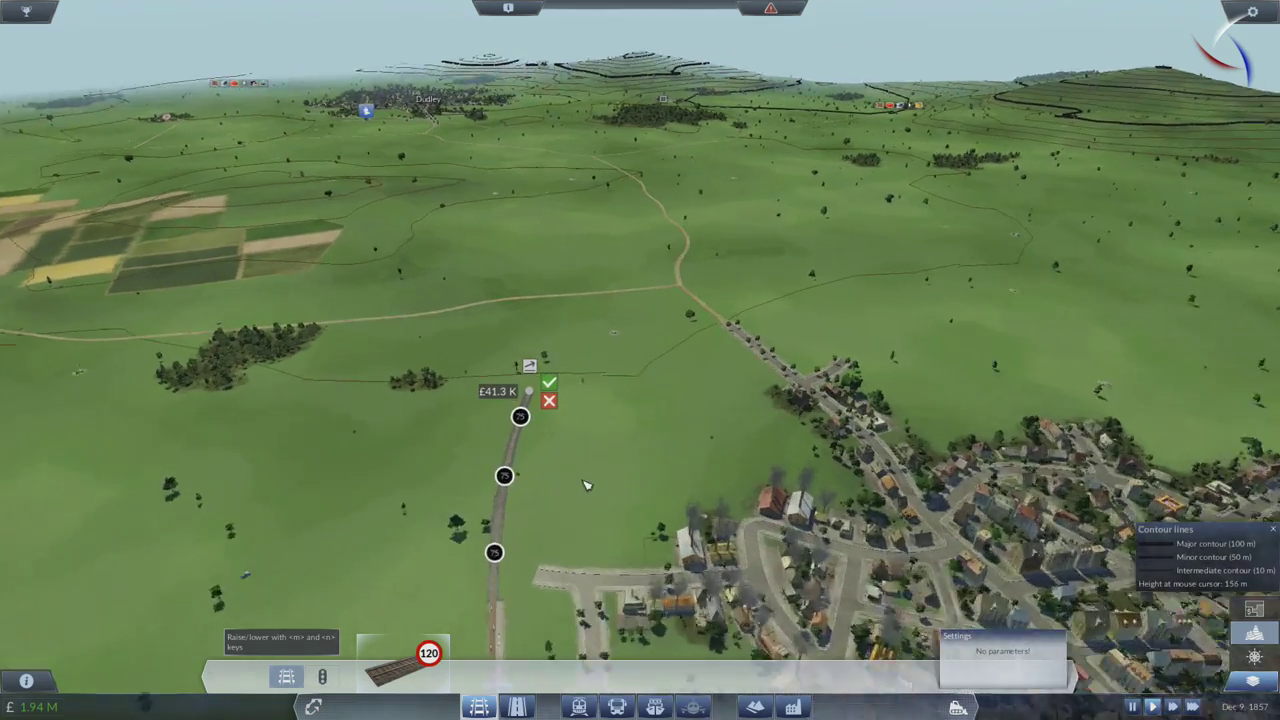
scroll(586, 484, down, 4)
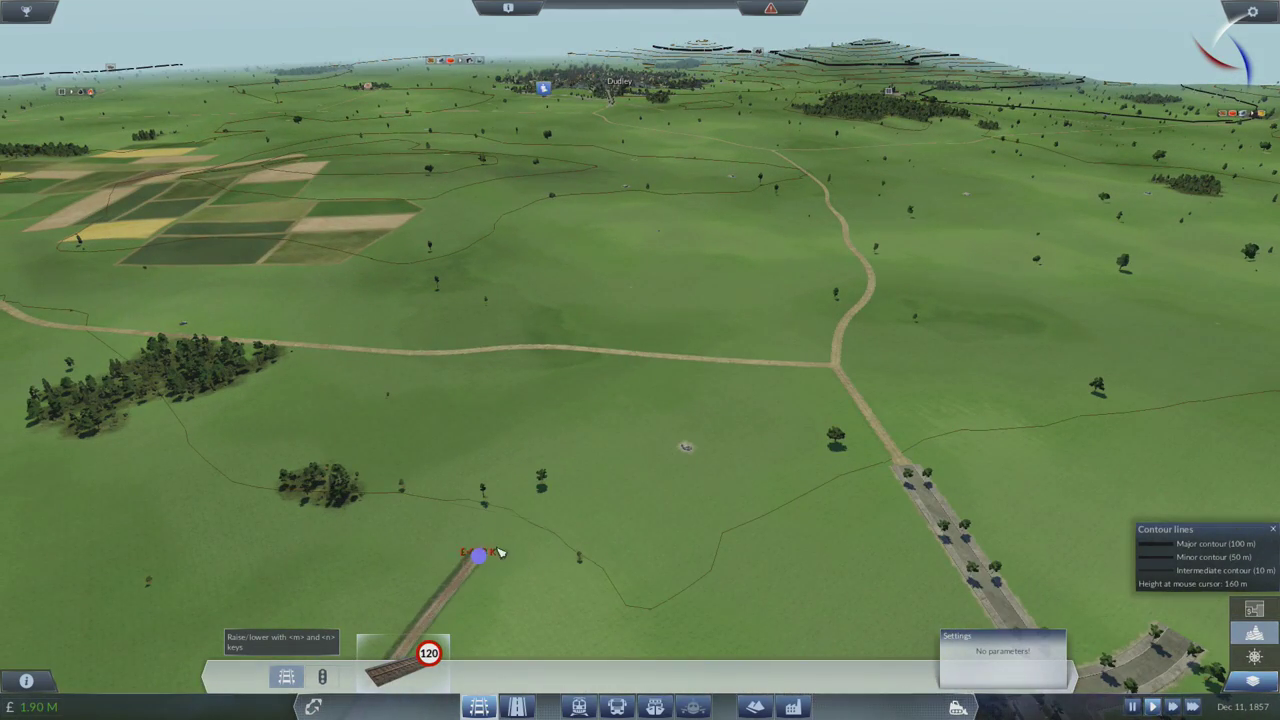
drag(484, 543, 713, 290)
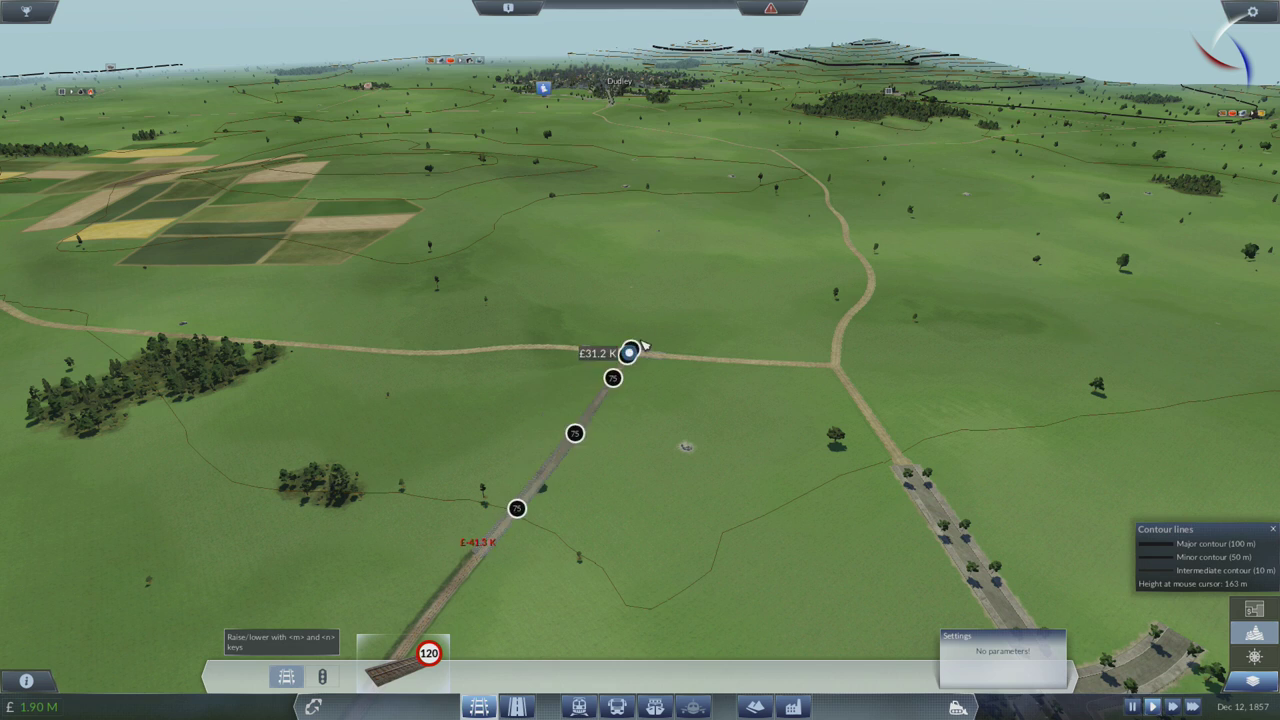
click(726, 276)
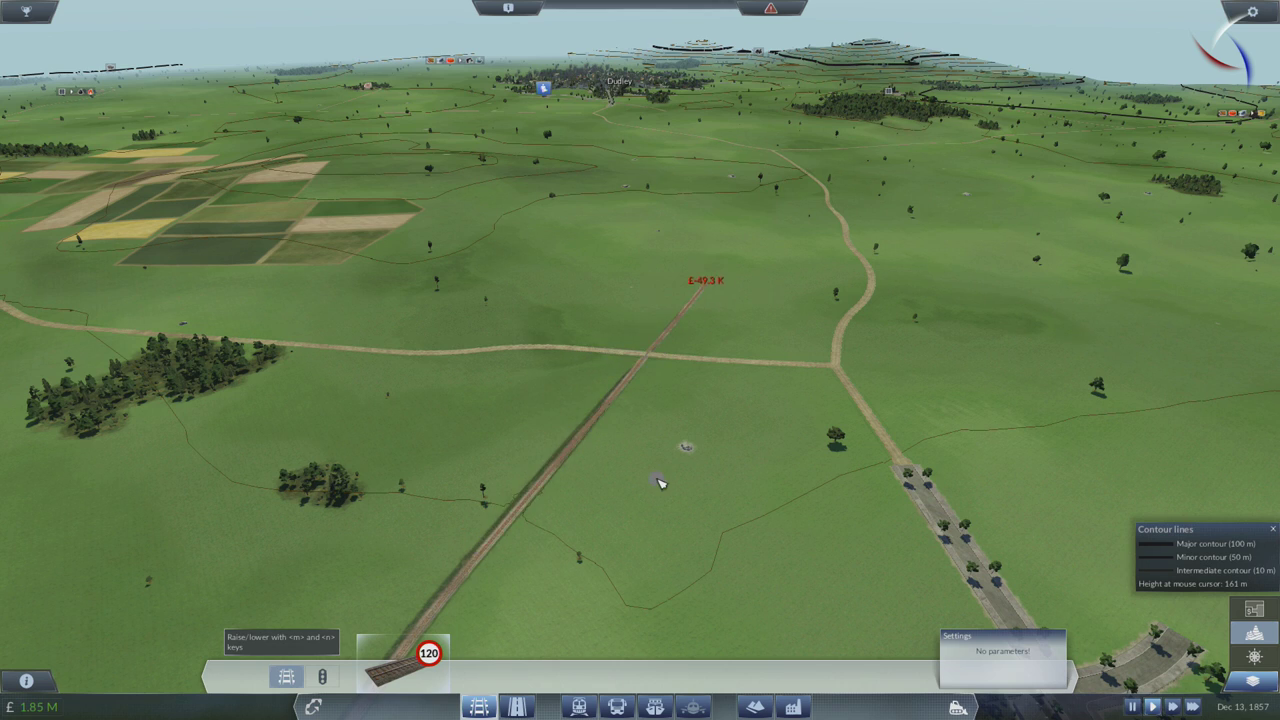
scroll(660, 485, up, 5)
scroll(783, 502, down, 6)
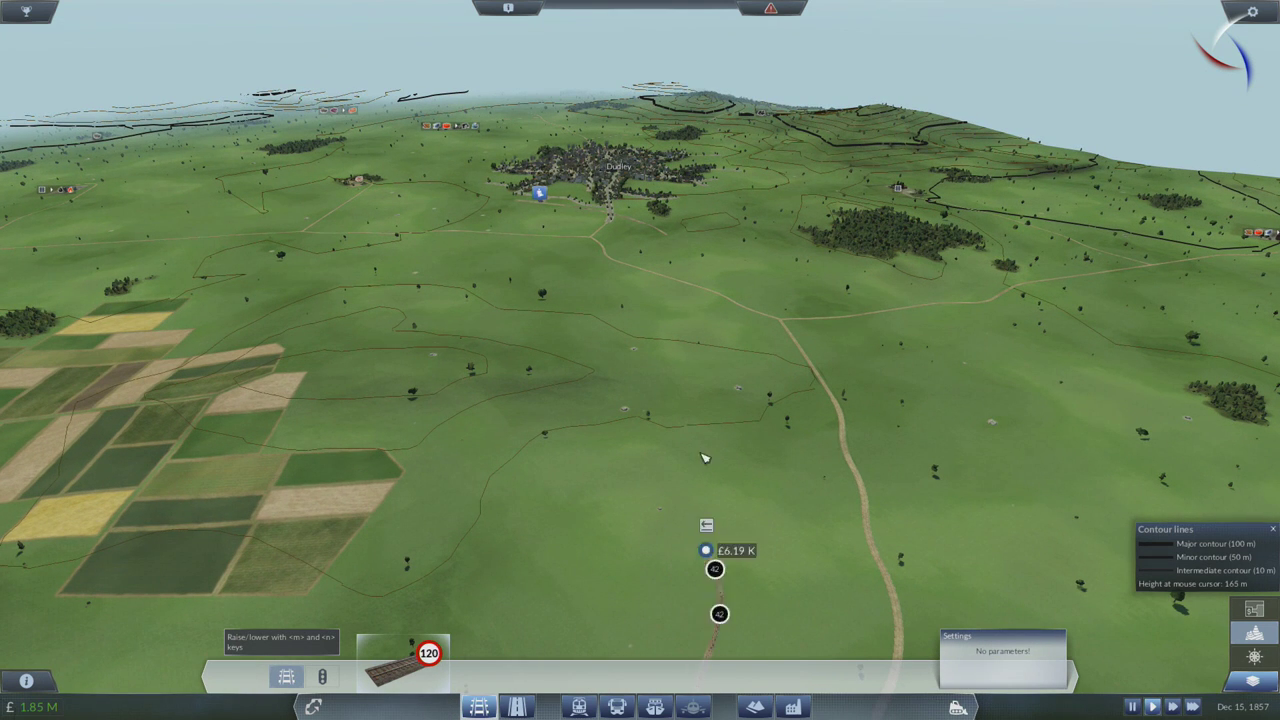
drag(719, 613, 676, 240)
scroll(600, 350, up, 4)
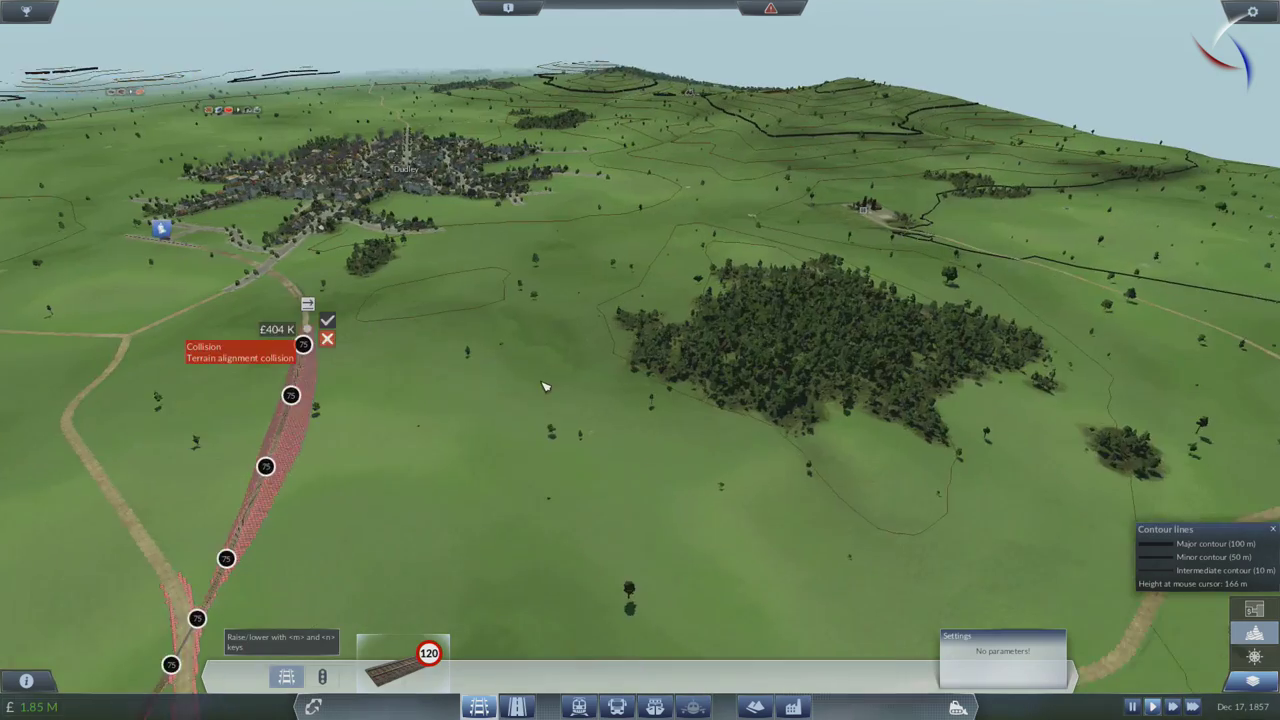
scroll(545, 386, up, 5)
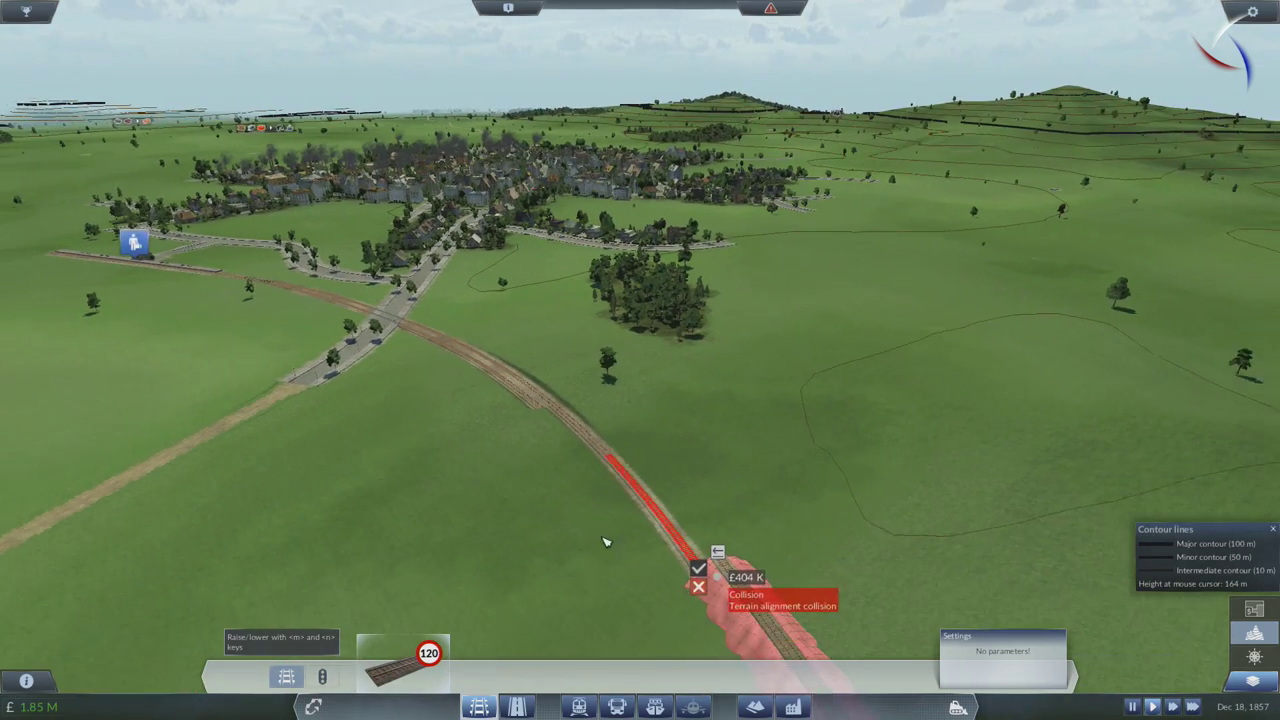
scroll(605, 541, up, 2)
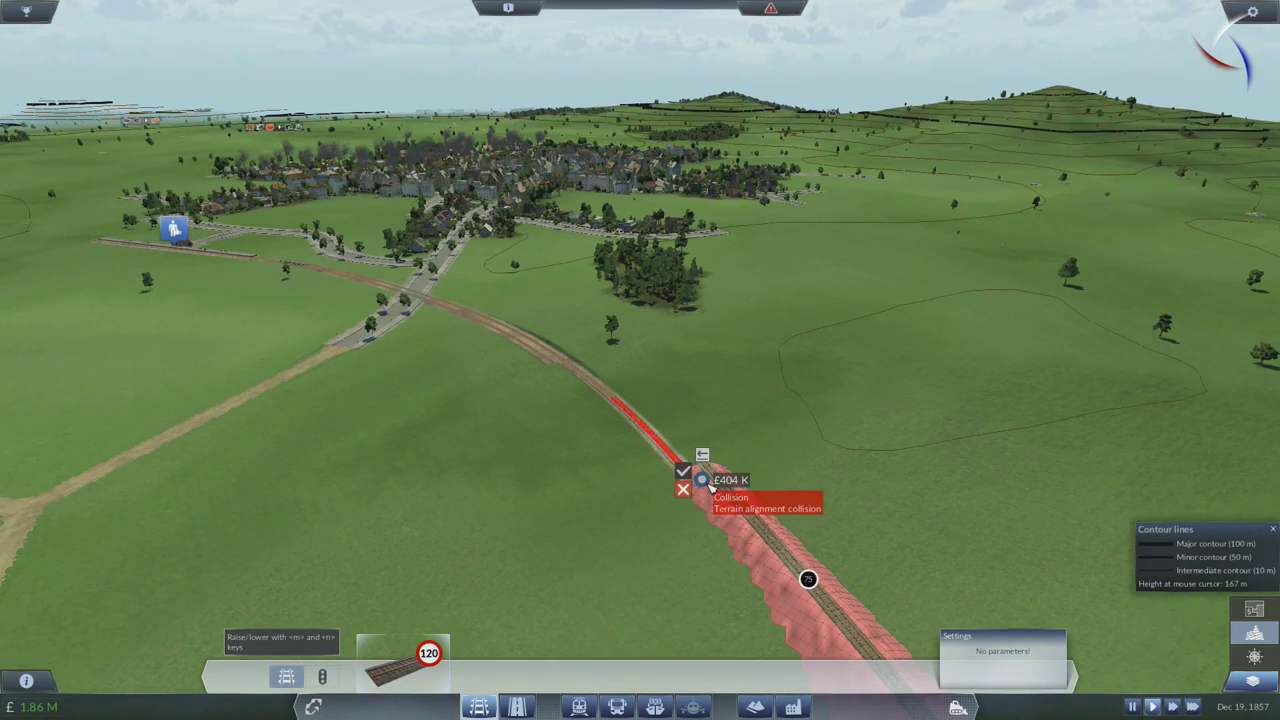
drag(704, 482, 722, 518)
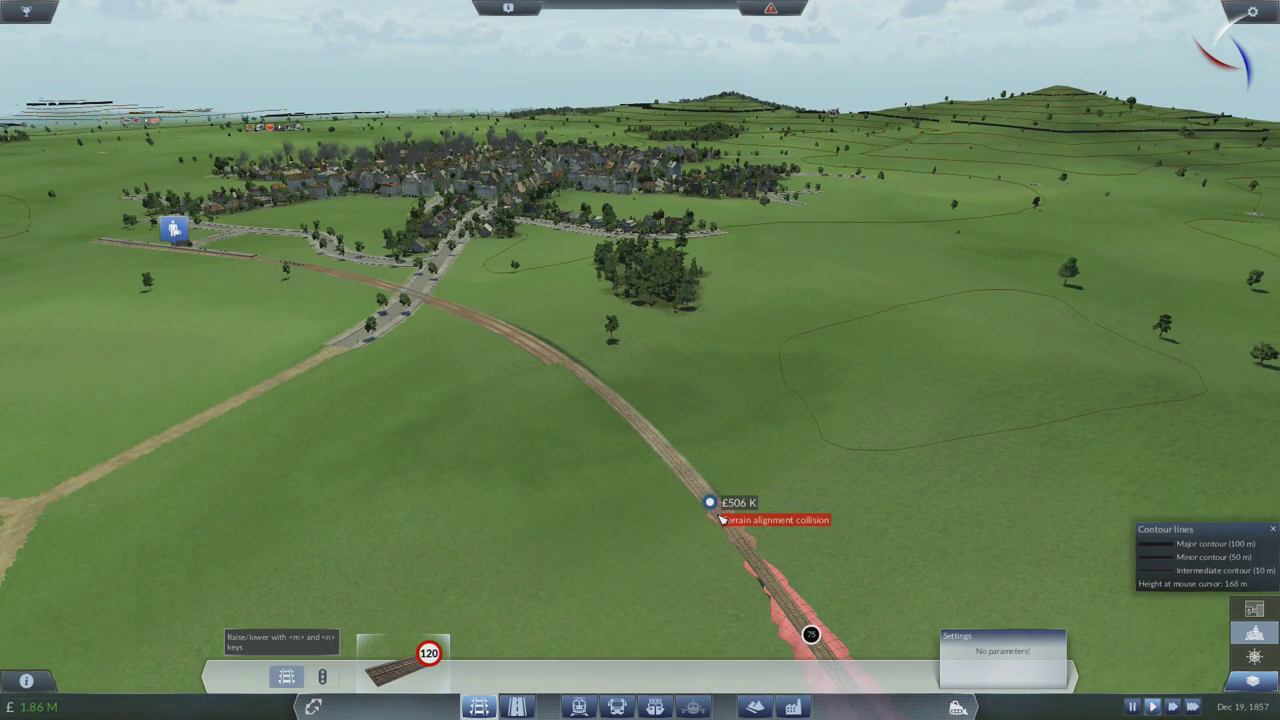
scroll(742, 531, down, 8)
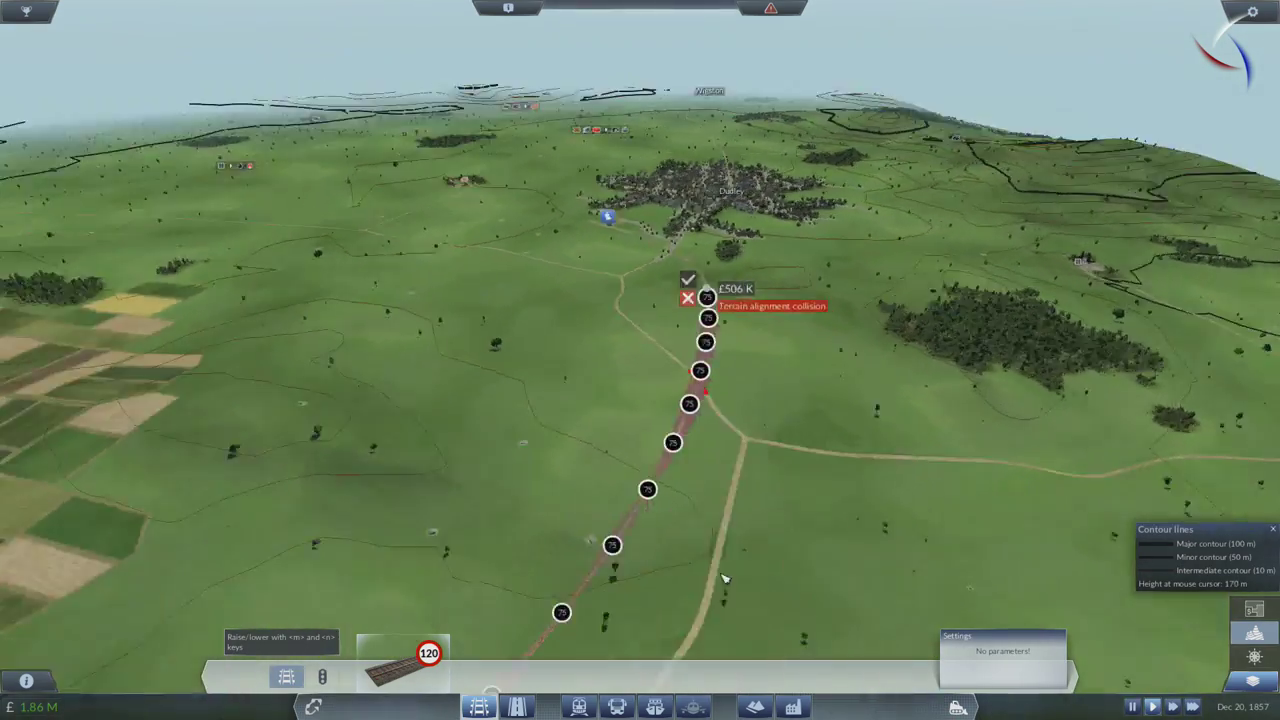
mouse_move(725, 578)
mouse_down()
mouse_move(584, 539)
mouse_move(591, 487)
mouse_up()
scroll(584, 539, up, 5)
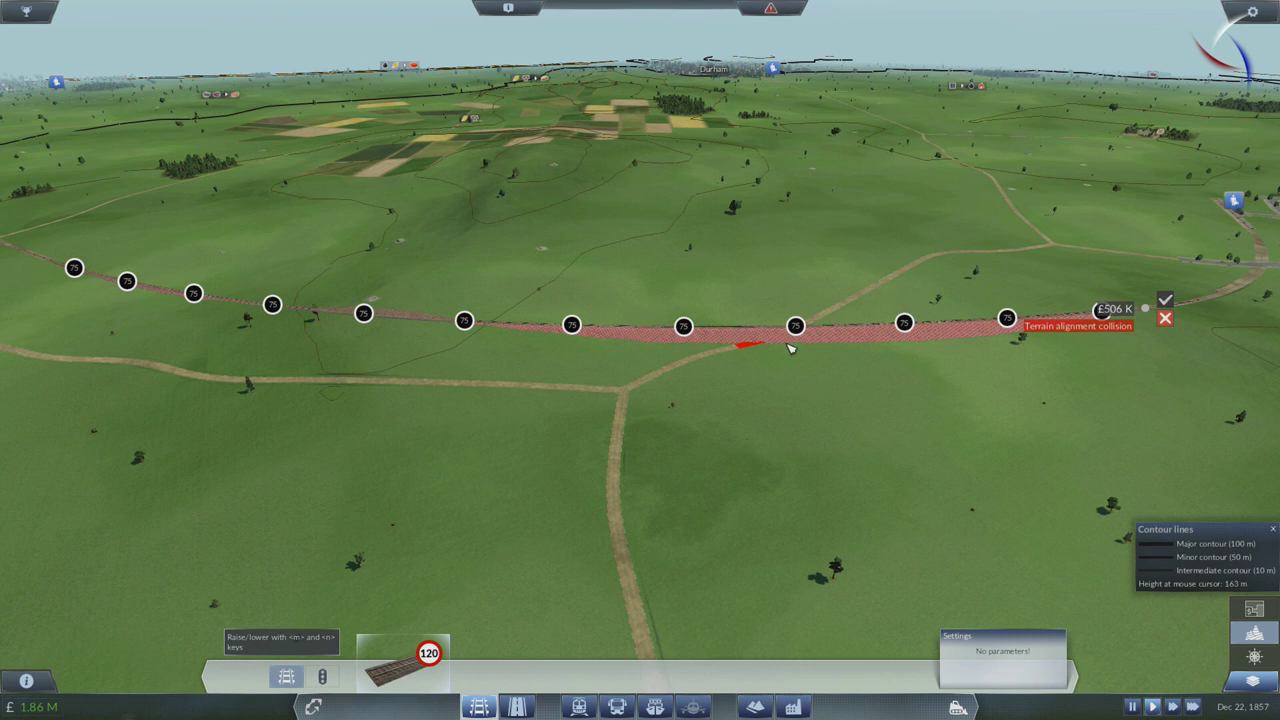
drag(756, 348, 686, 279)
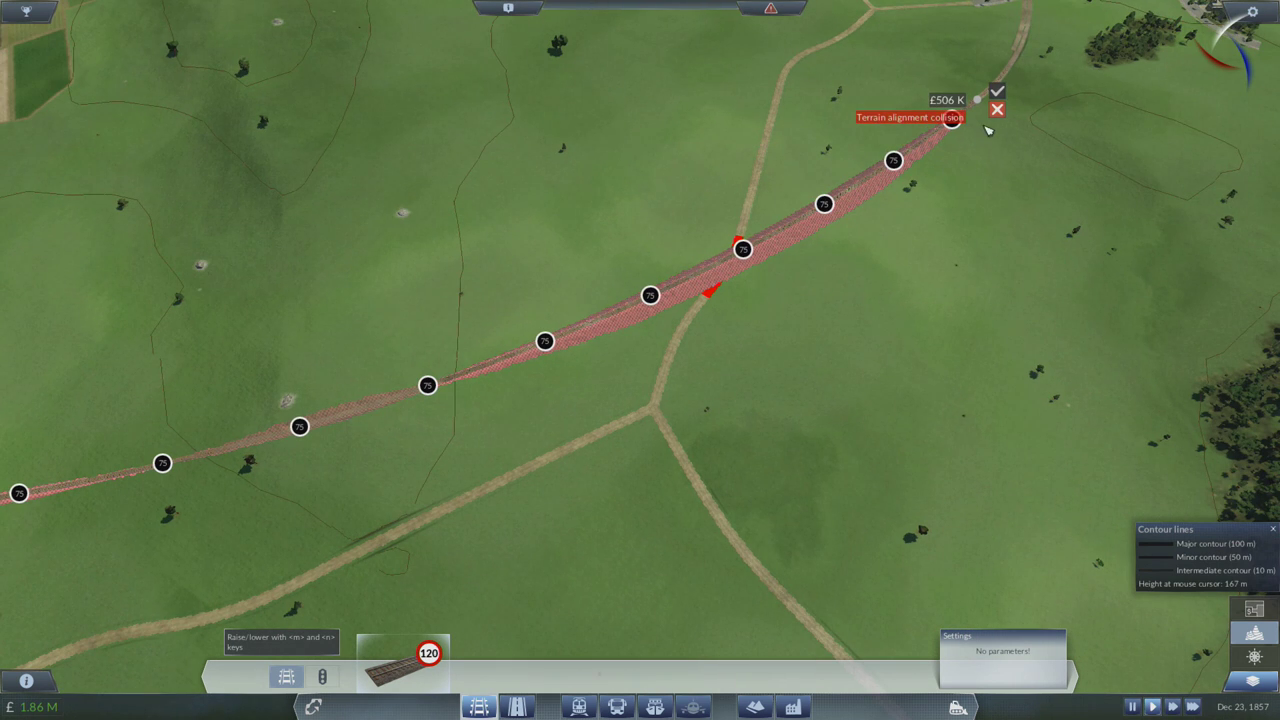
click(996, 115)
drag(965, 115, 627, 370)
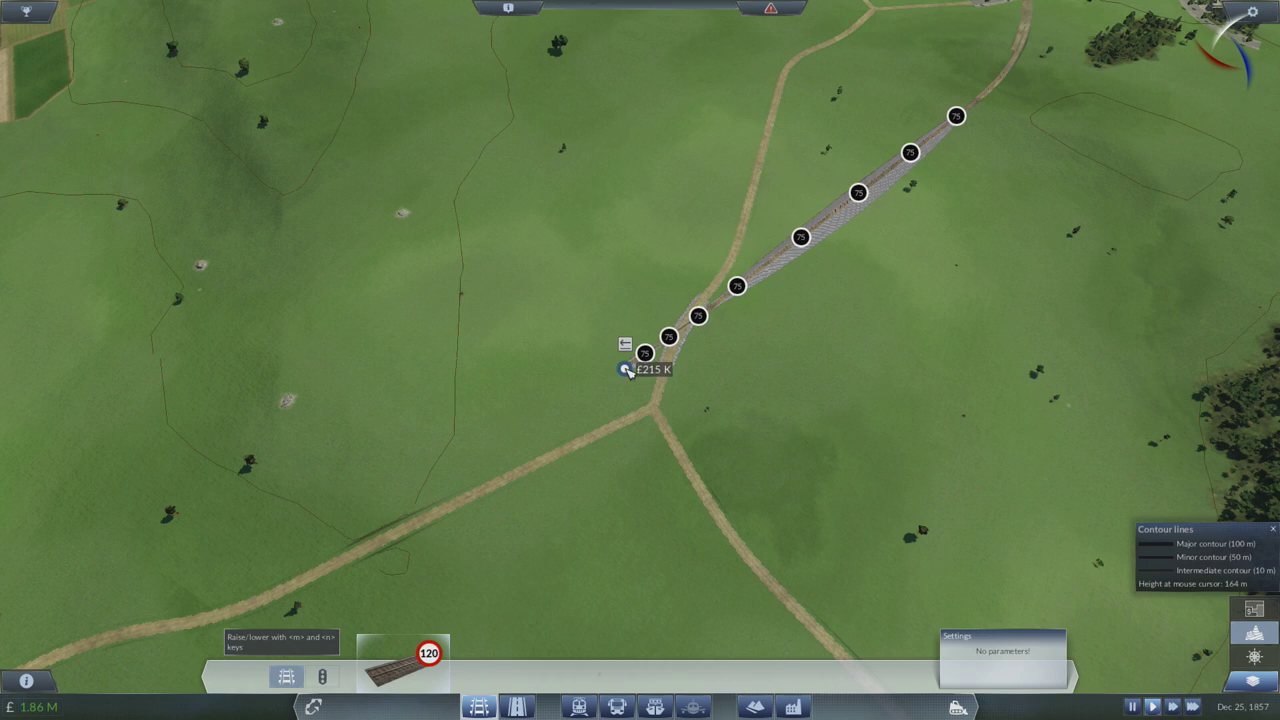
scroll(678, 378, up, 5)
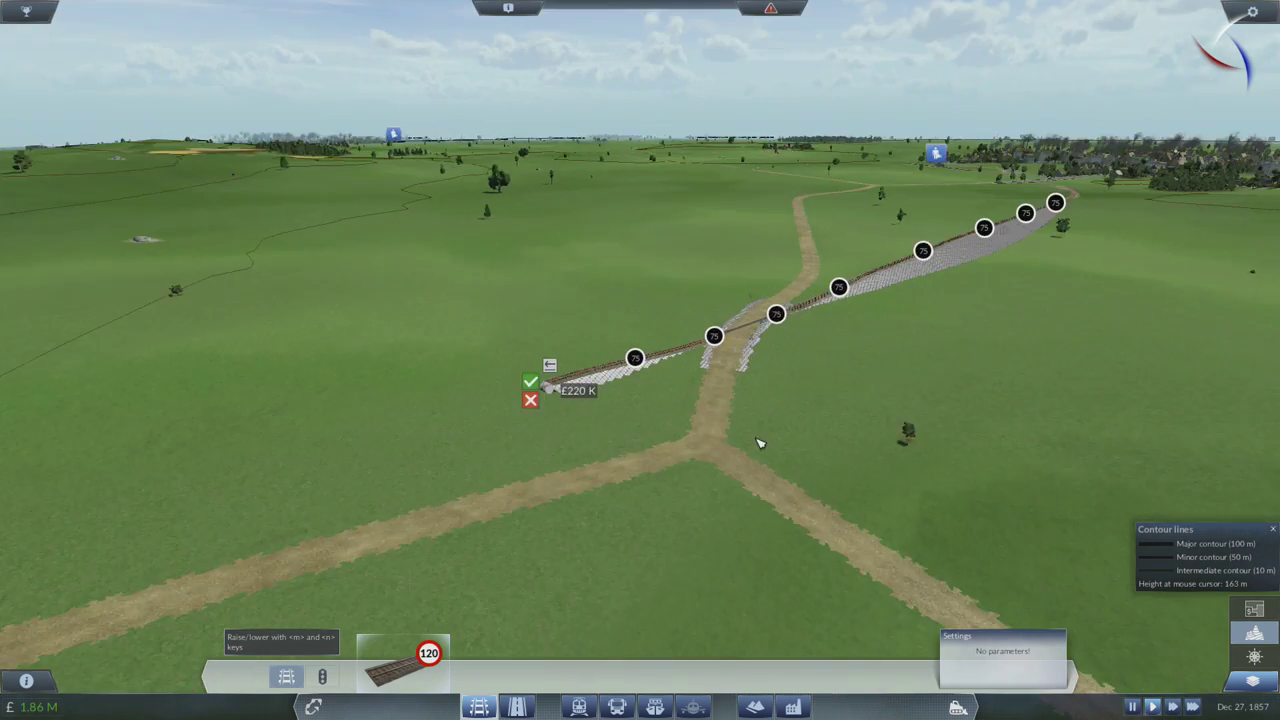
scroll(758, 443, up, 6)
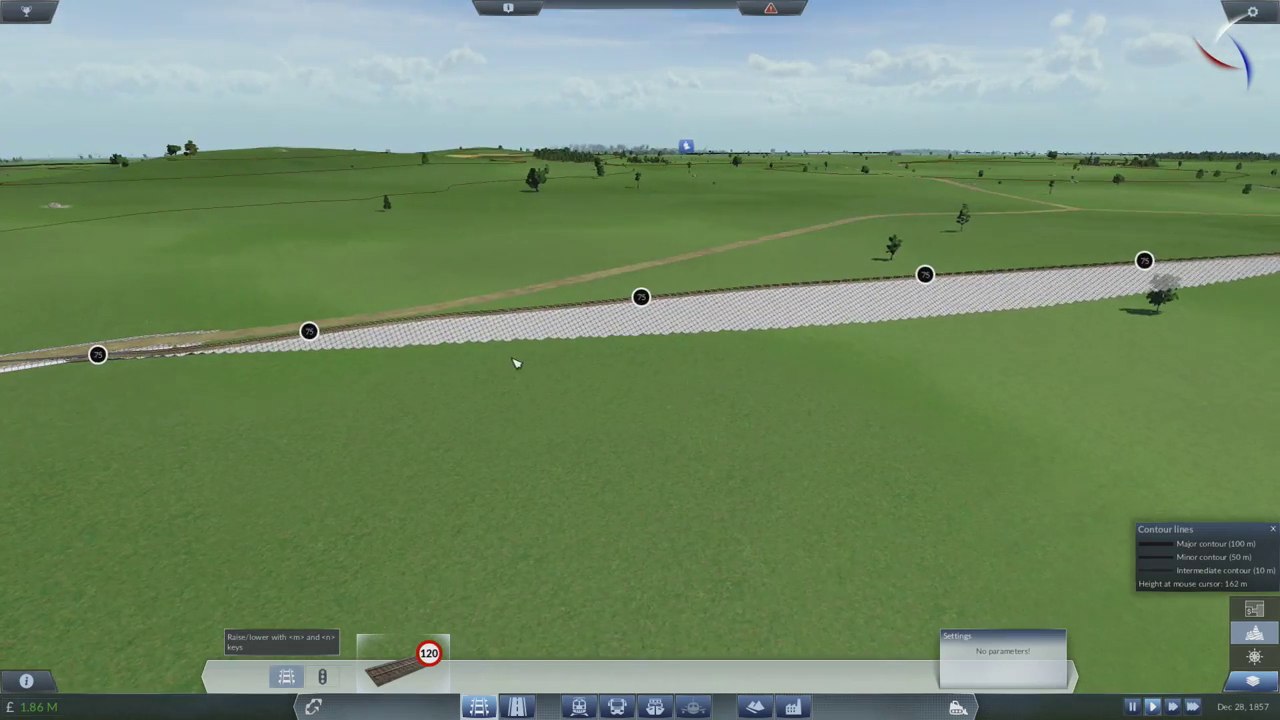
scroll(515, 363, down, 4)
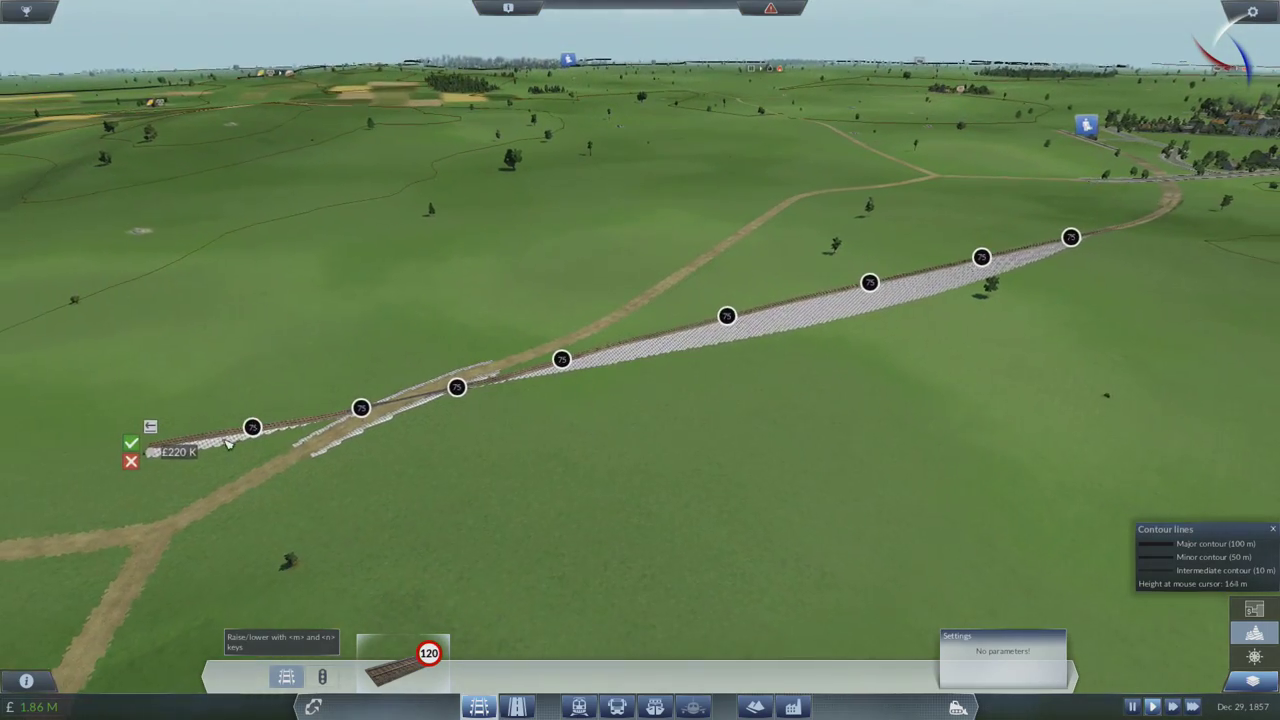
right_click(140, 460)
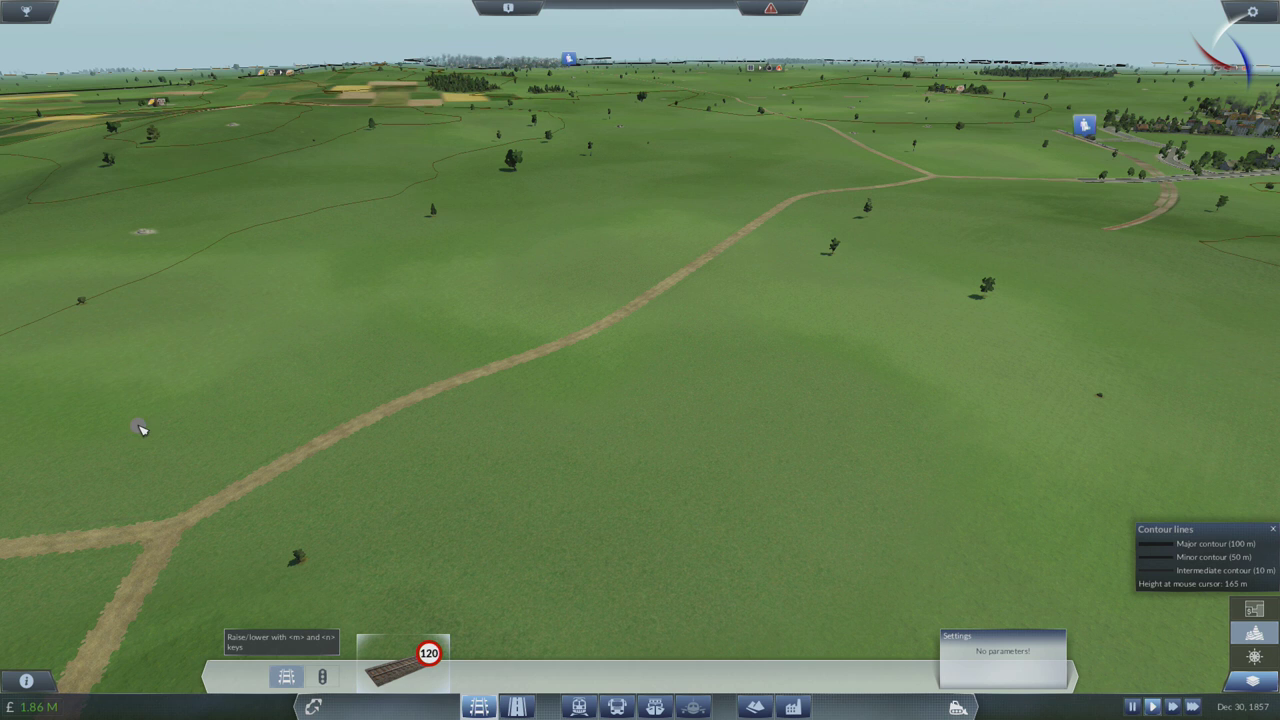
Build a short track section from the line's end leftward across the dirt road.
click(1106, 232)
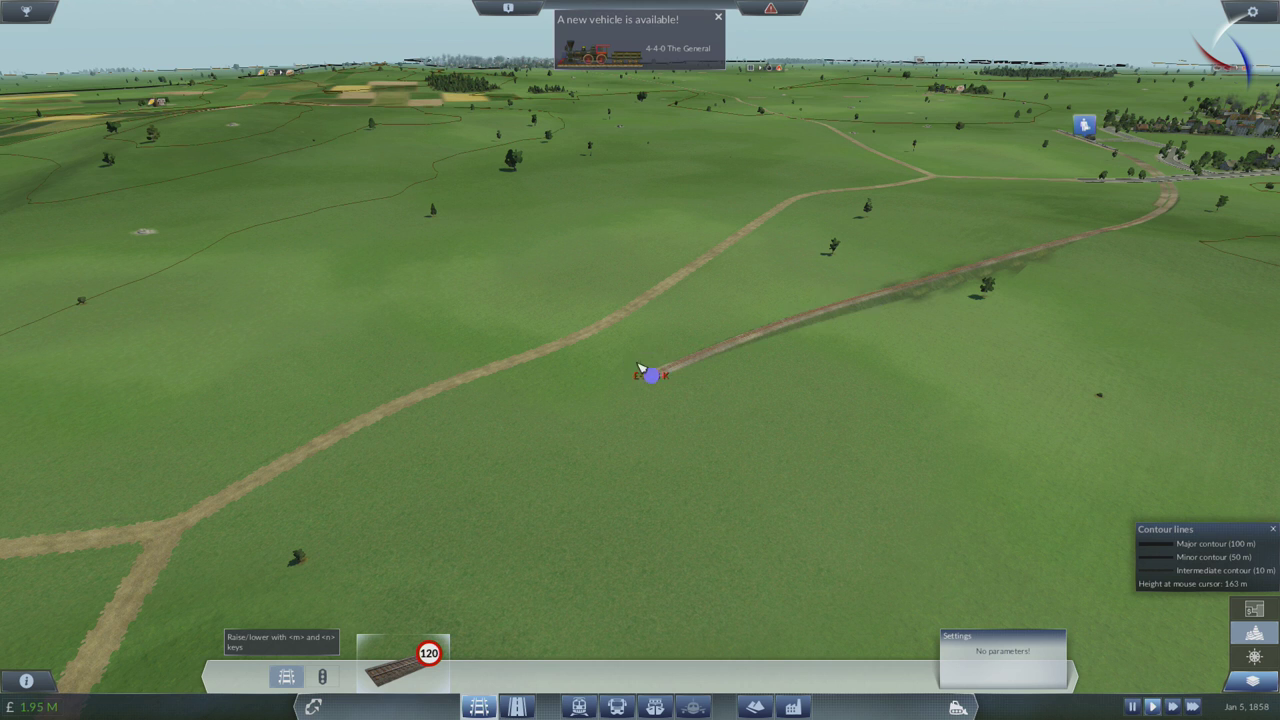
drag(655, 372, 10, 487)
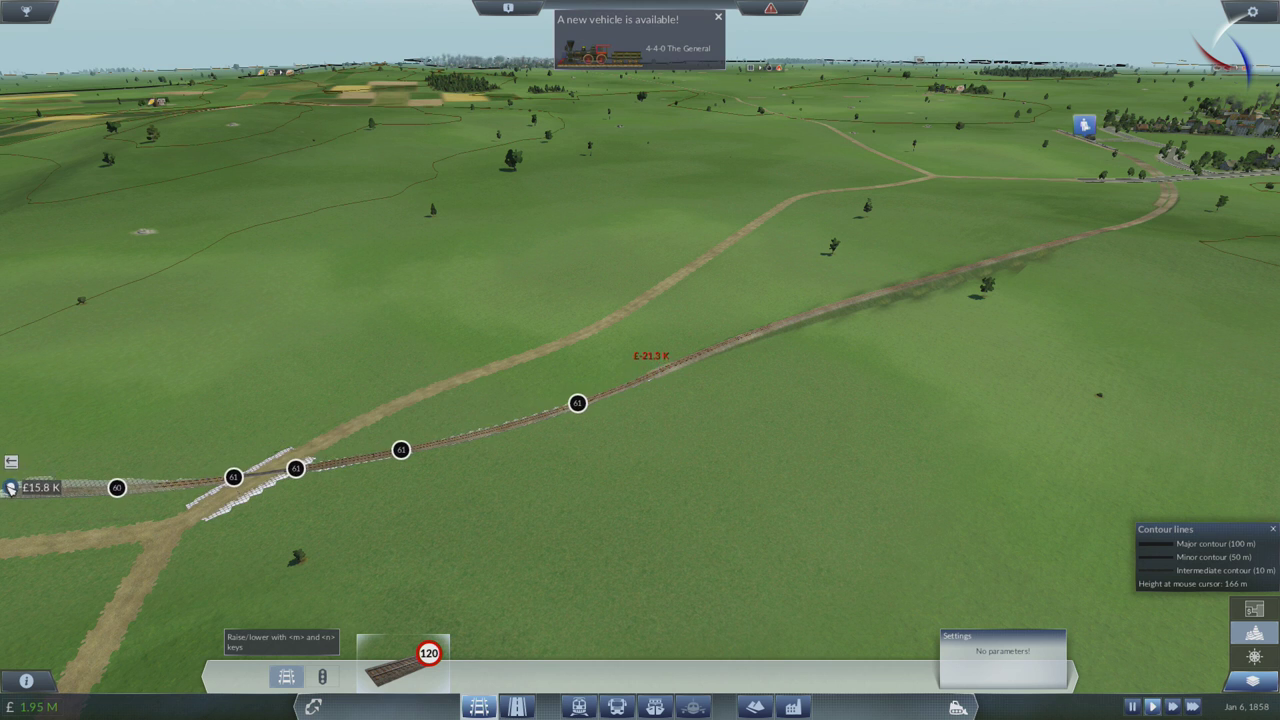
drag(5, 483, 5, 489)
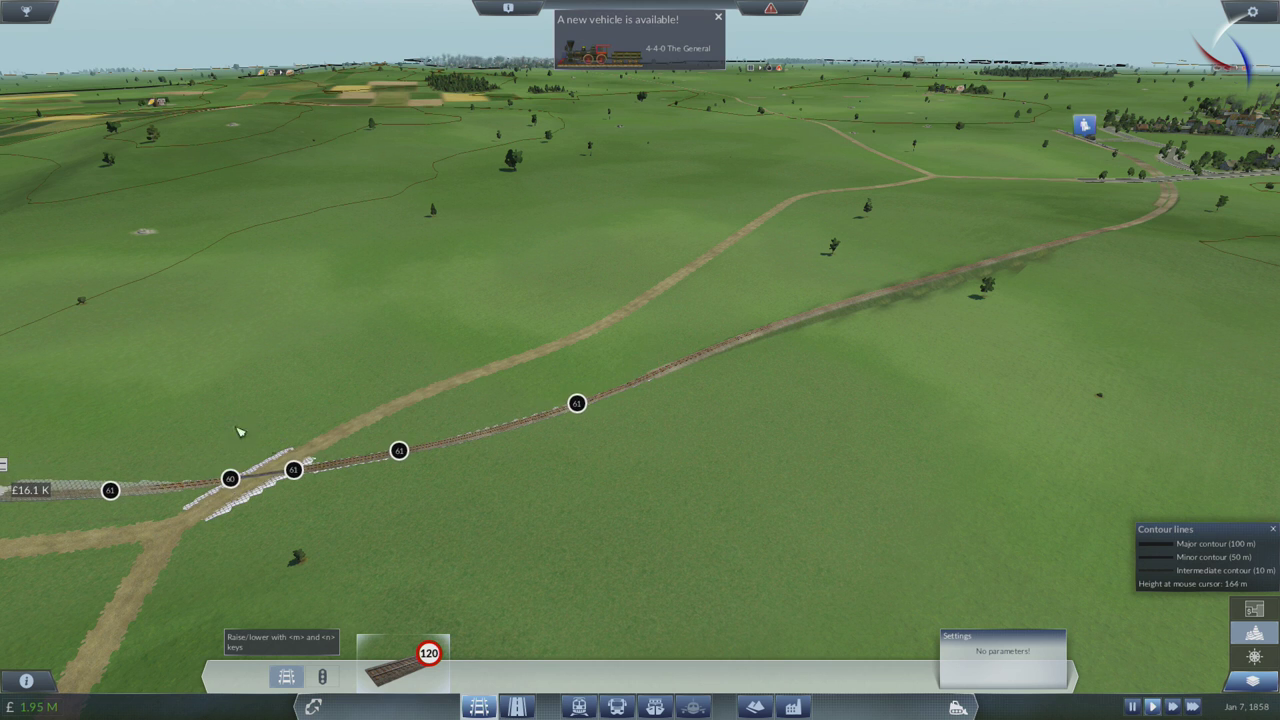
key(a)
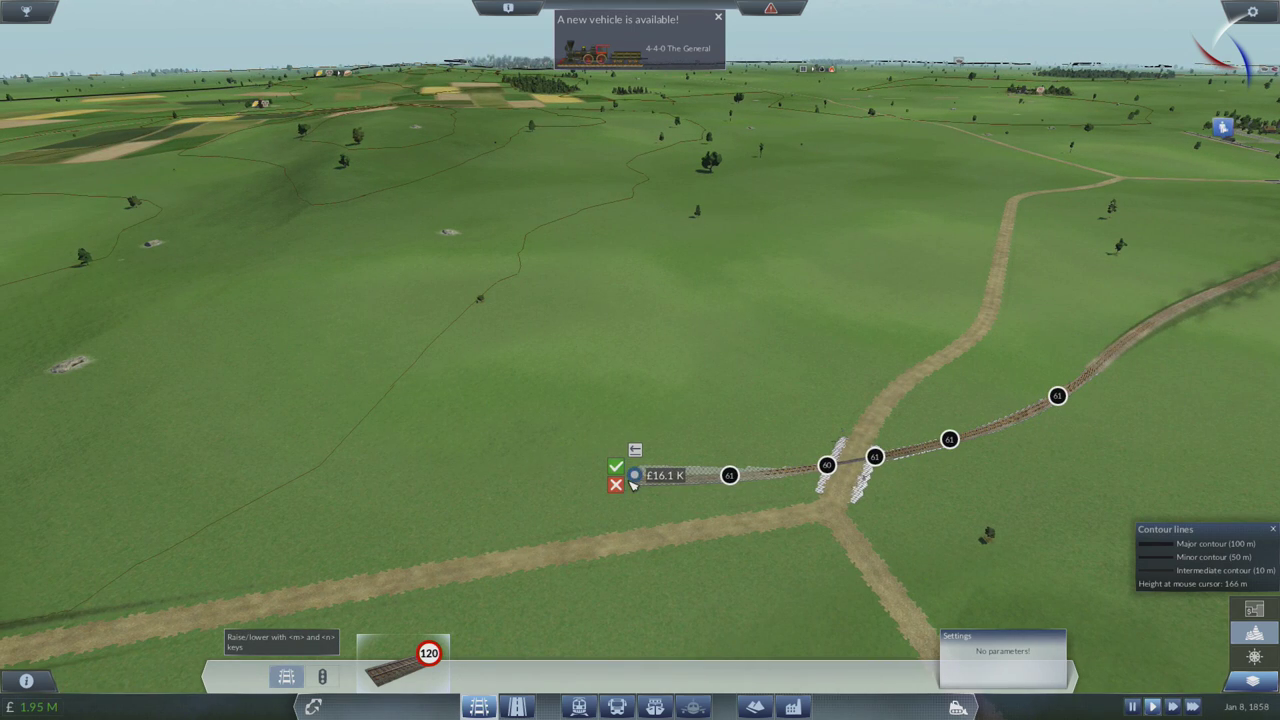
drag(634, 476, 668, 490)
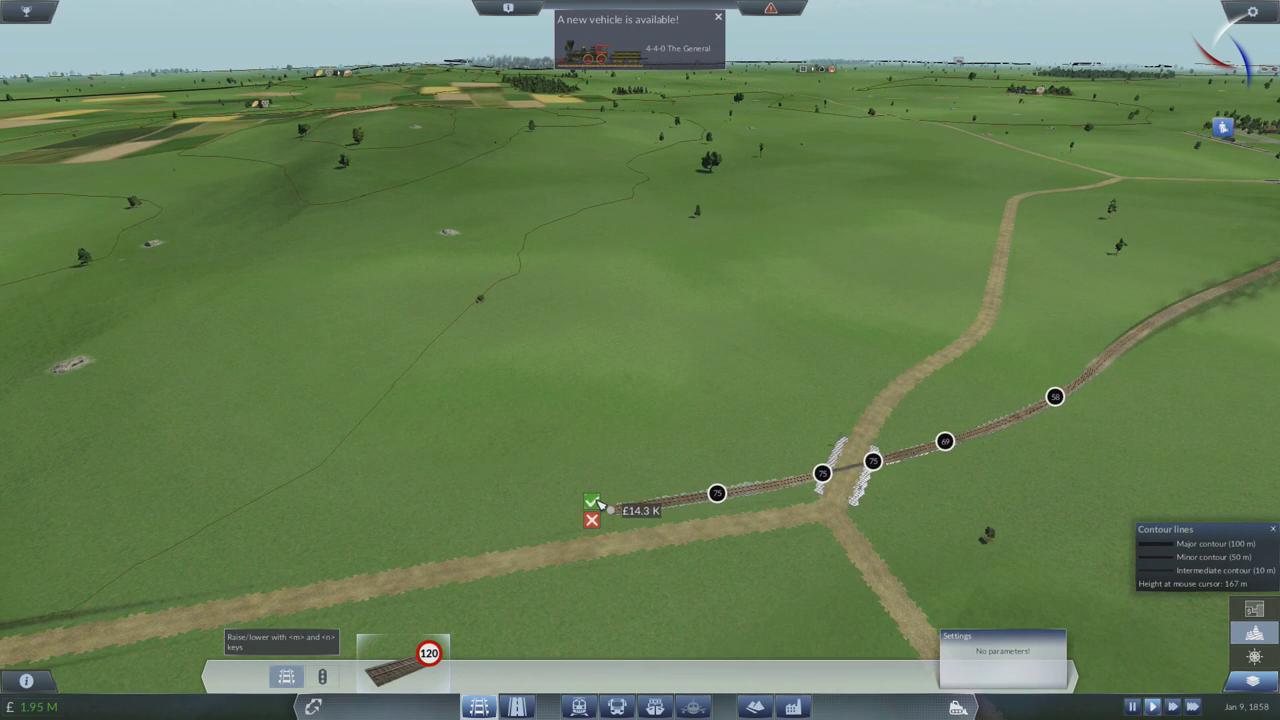
click(594, 502)
Lay and build a long track extension of about £72K along the route.
key(q)
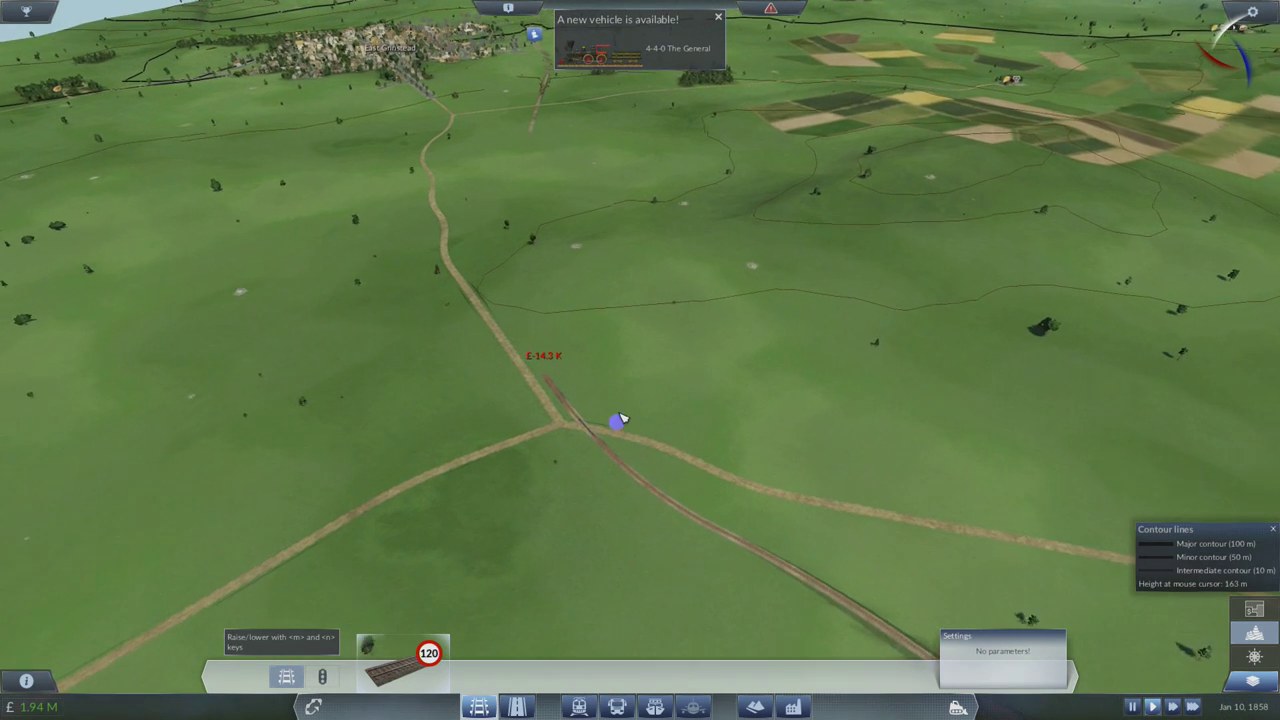
key(w)
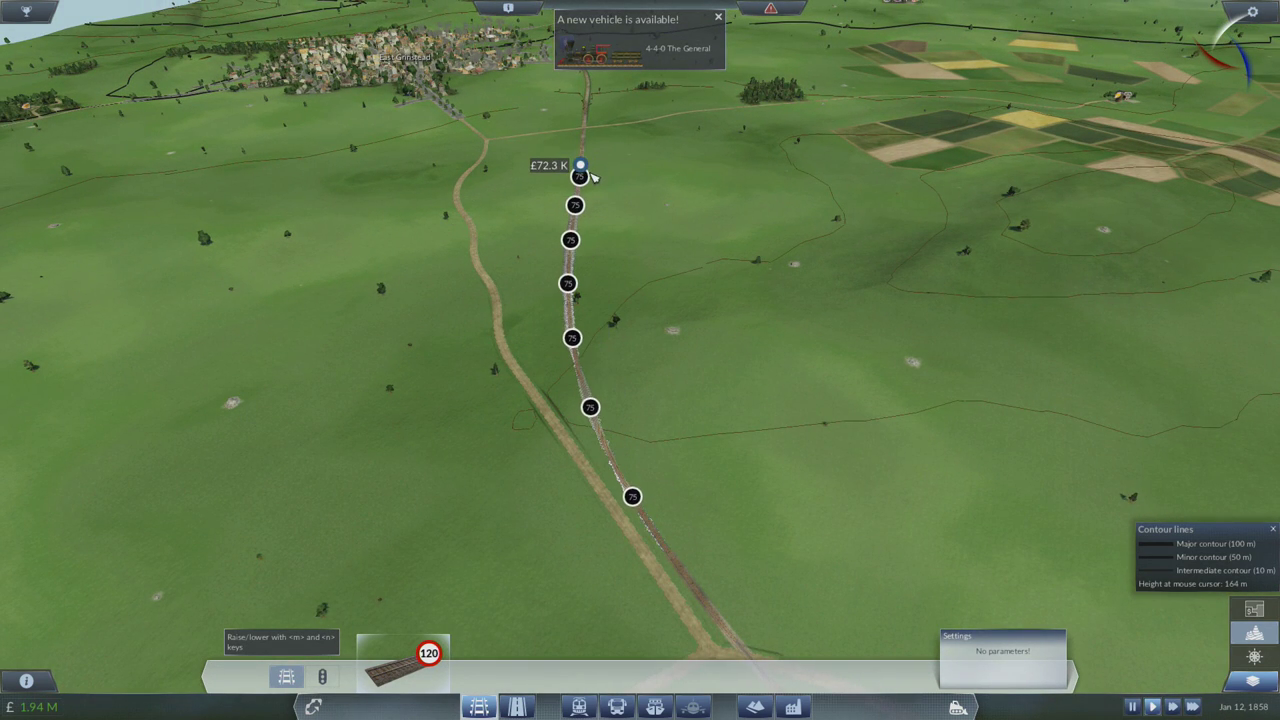
click(591, 176)
key(q)
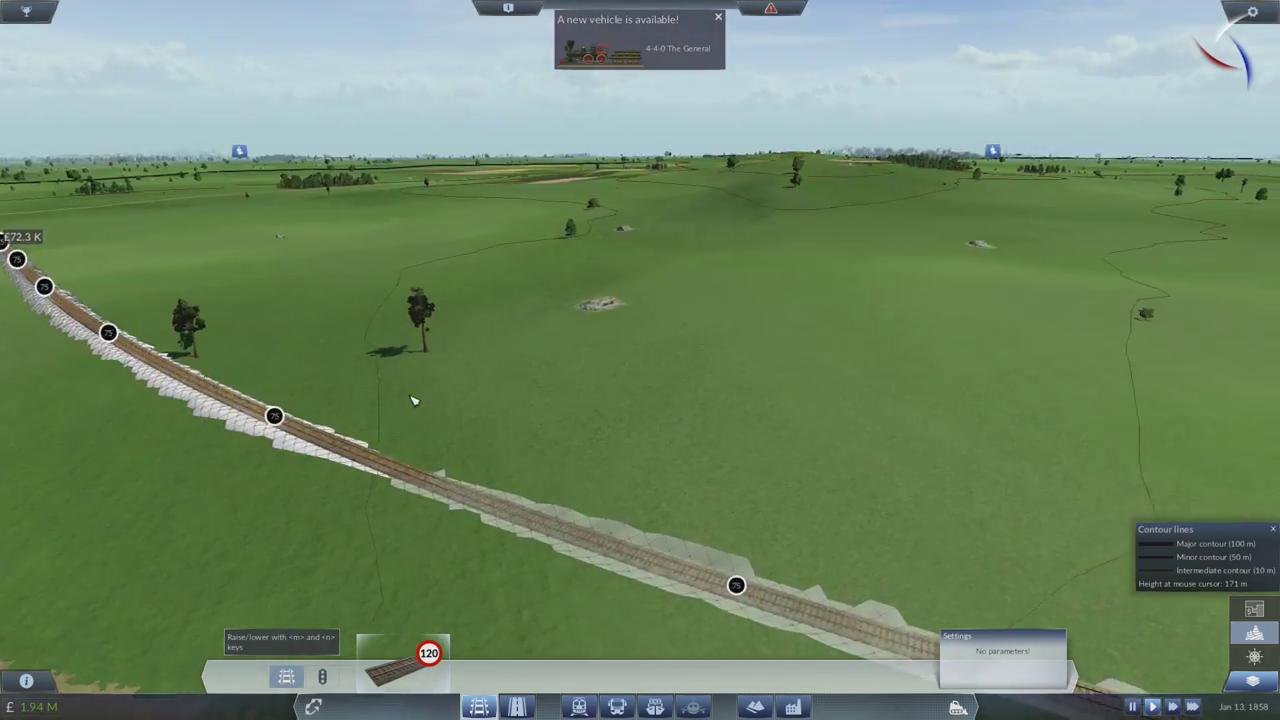
scroll(320, 402, down, 5)
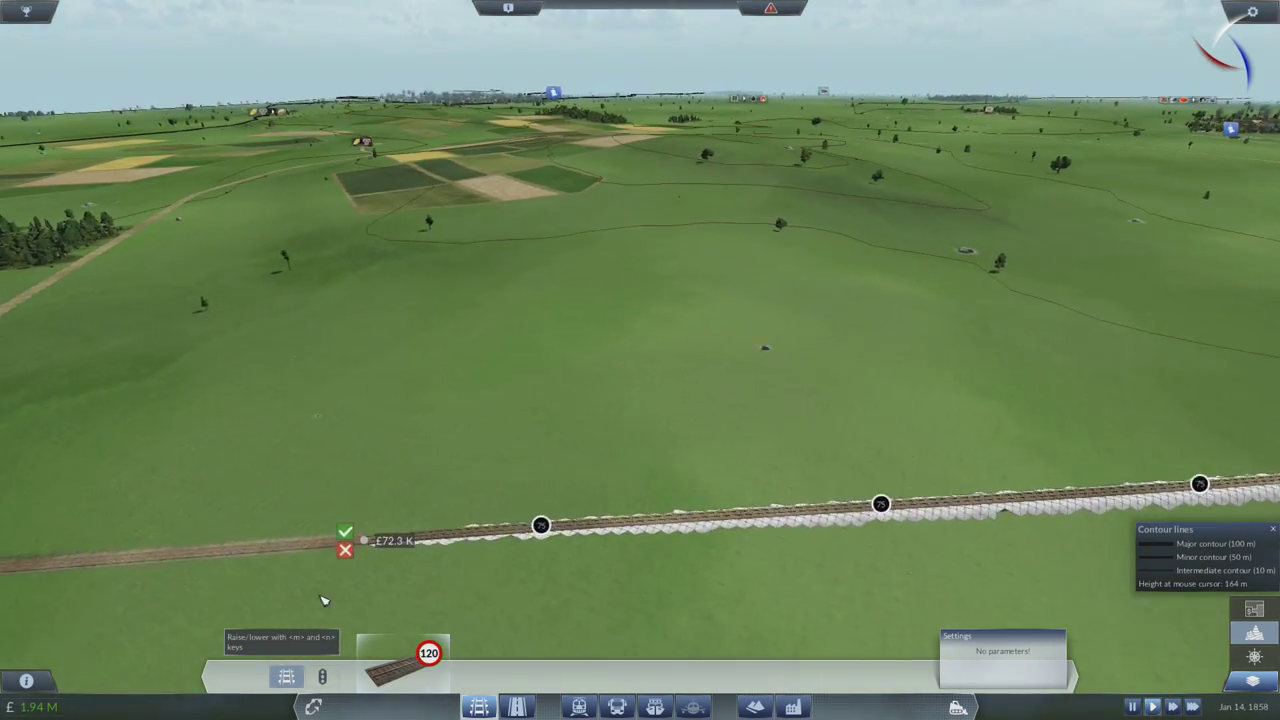
key(e)
key(r)
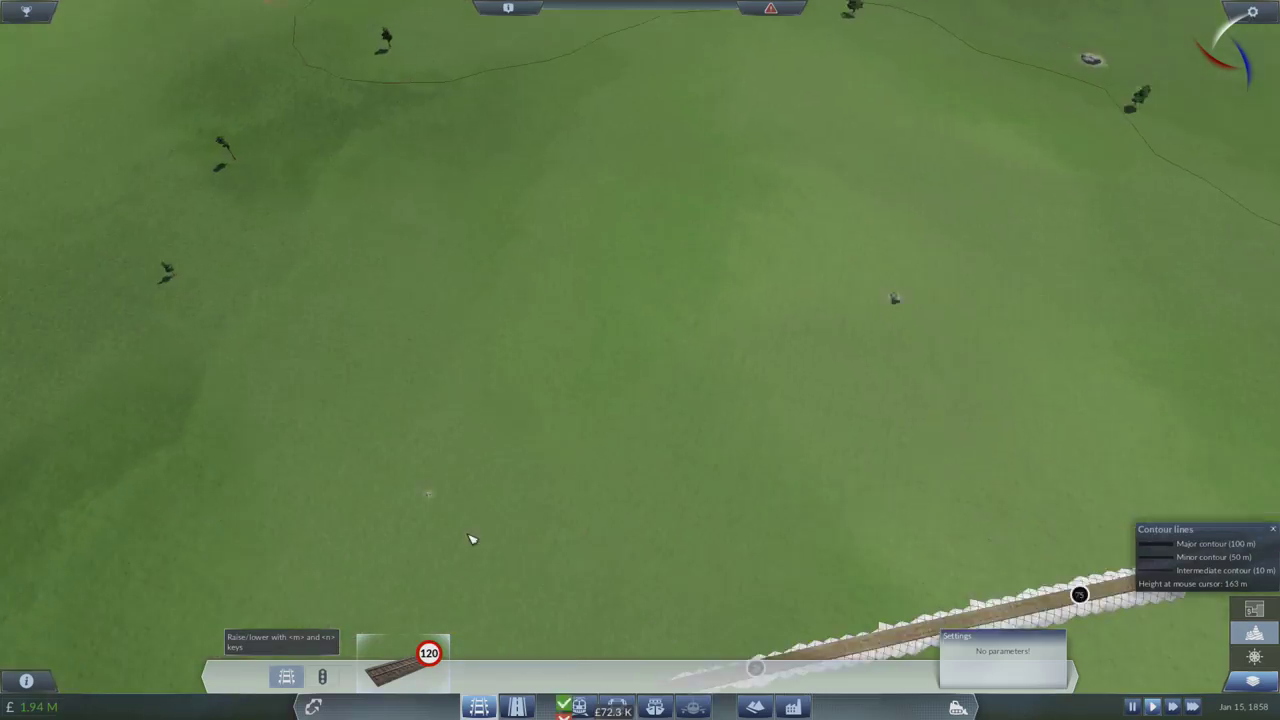
scroll(535, 614, up, 4)
key(s)
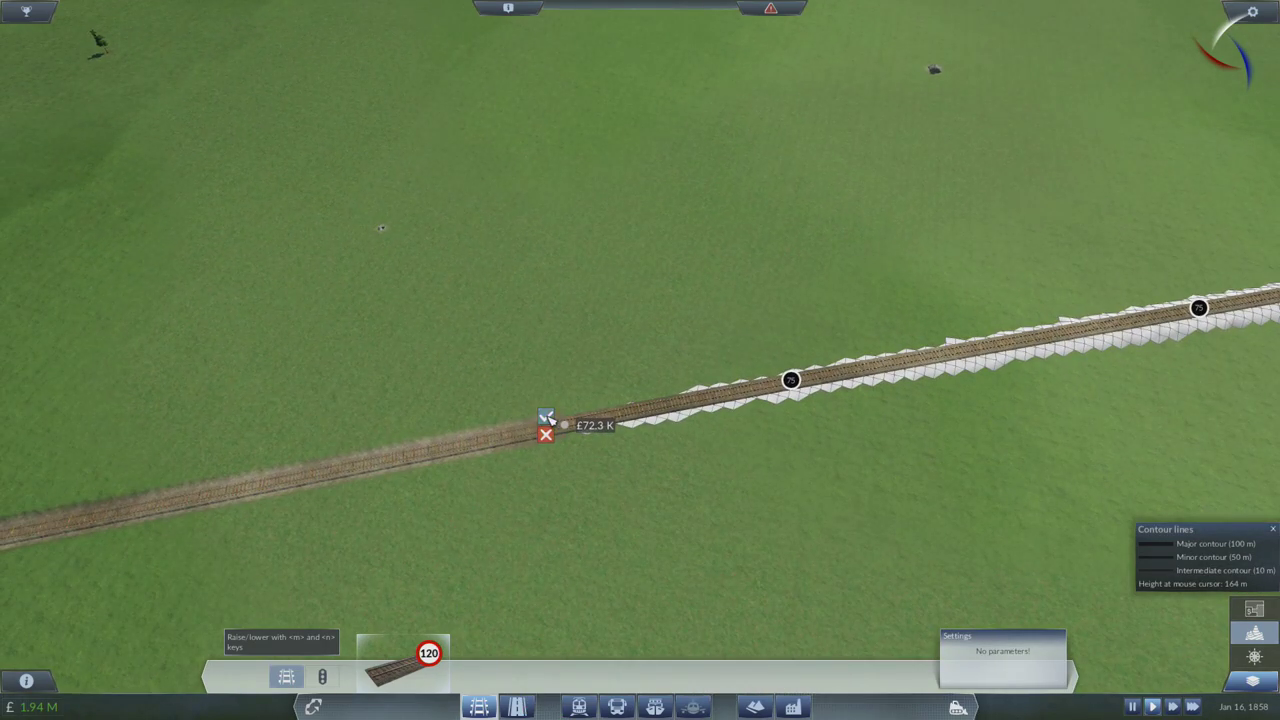
click(547, 417)
scroll(547, 417, down, 8)
scroll(500, 400, down, 5)
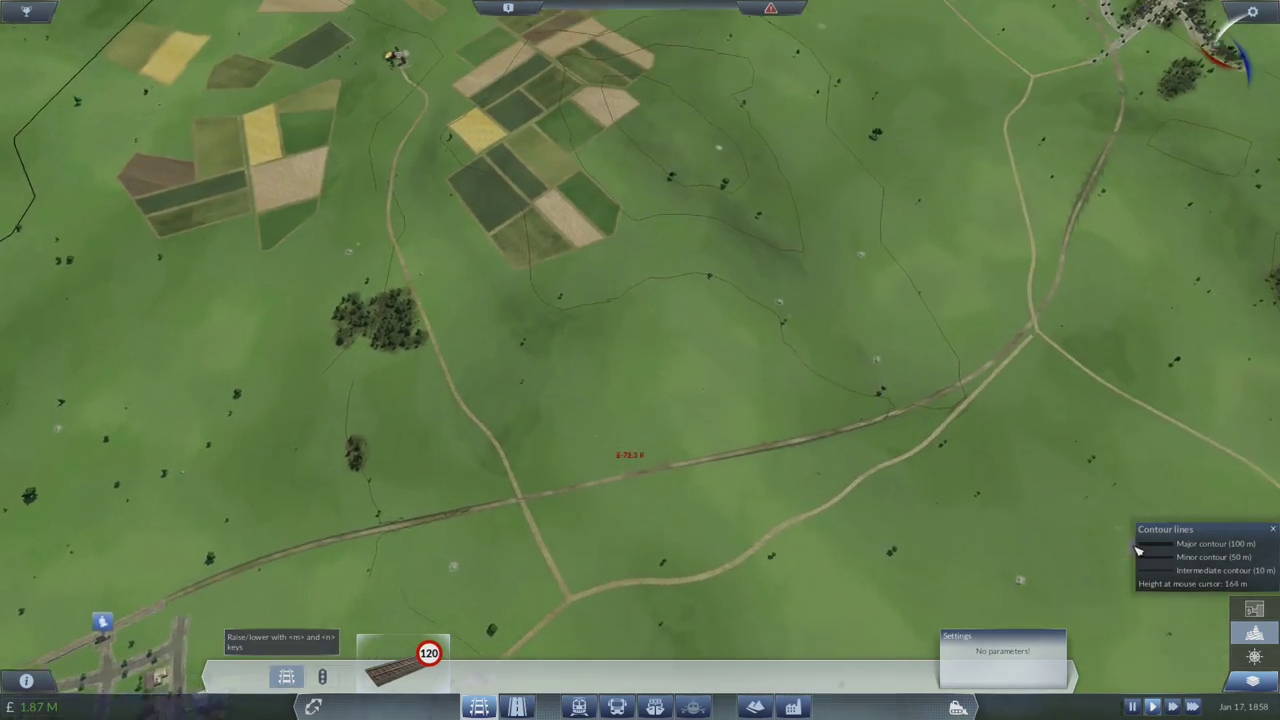
scroll(640, 400, down, 5)
key(d)
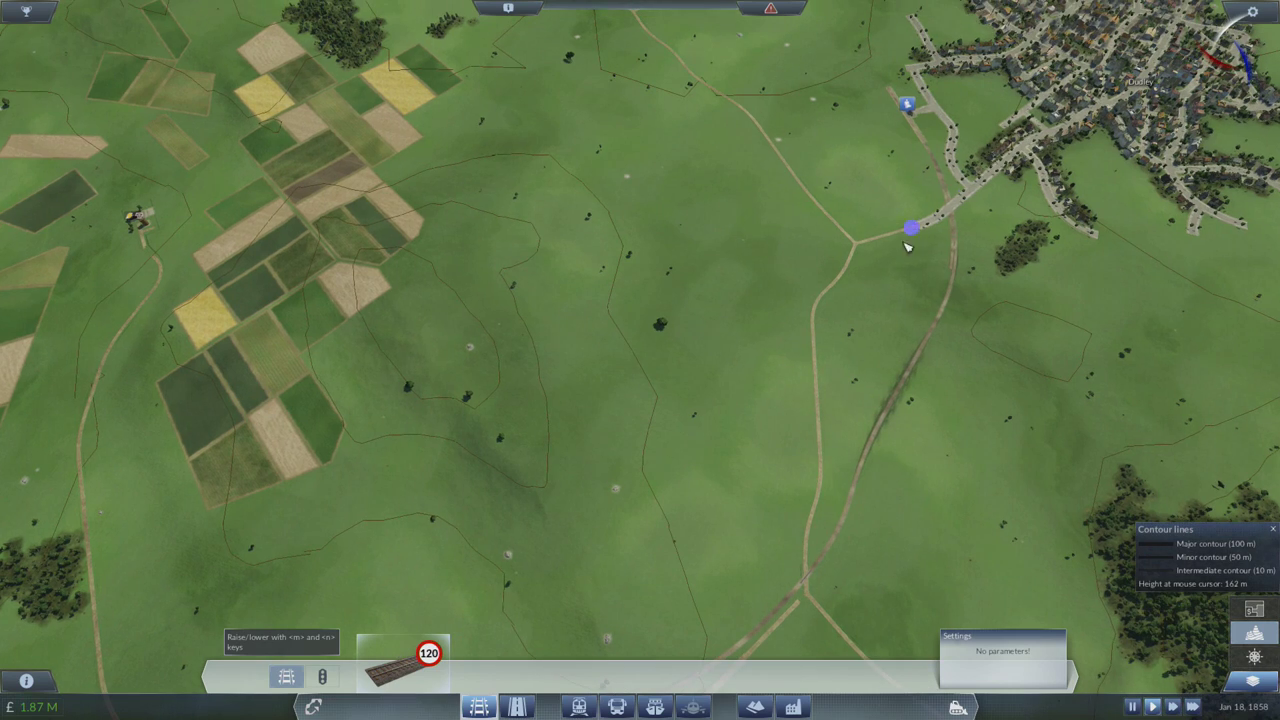
key(s)
key(a)
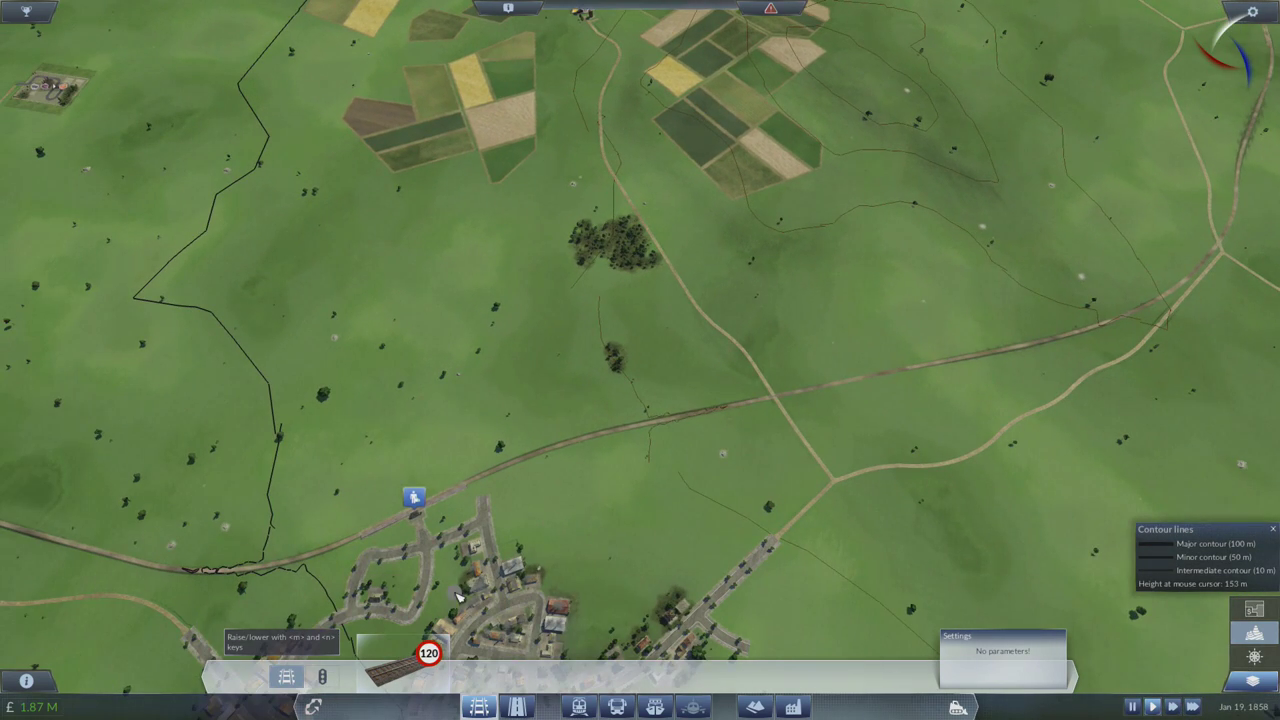
key(w)
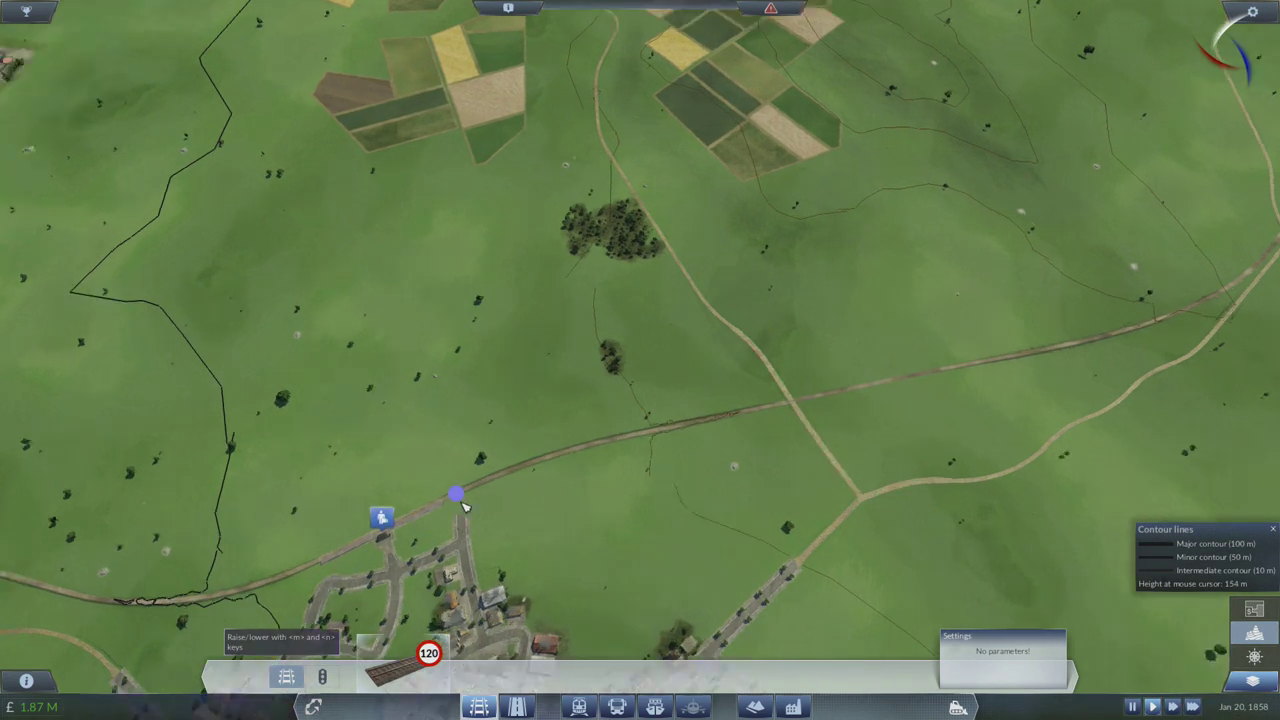
scroll(600, 400, up, 4)
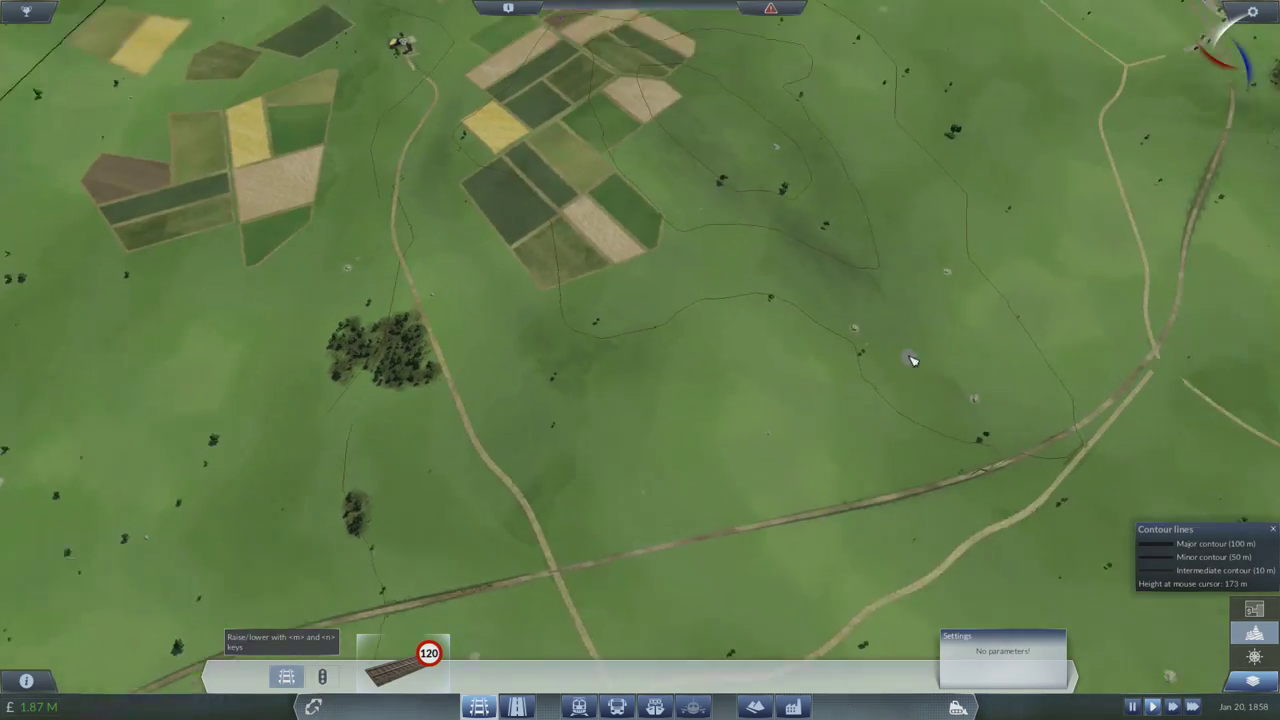
key(d)
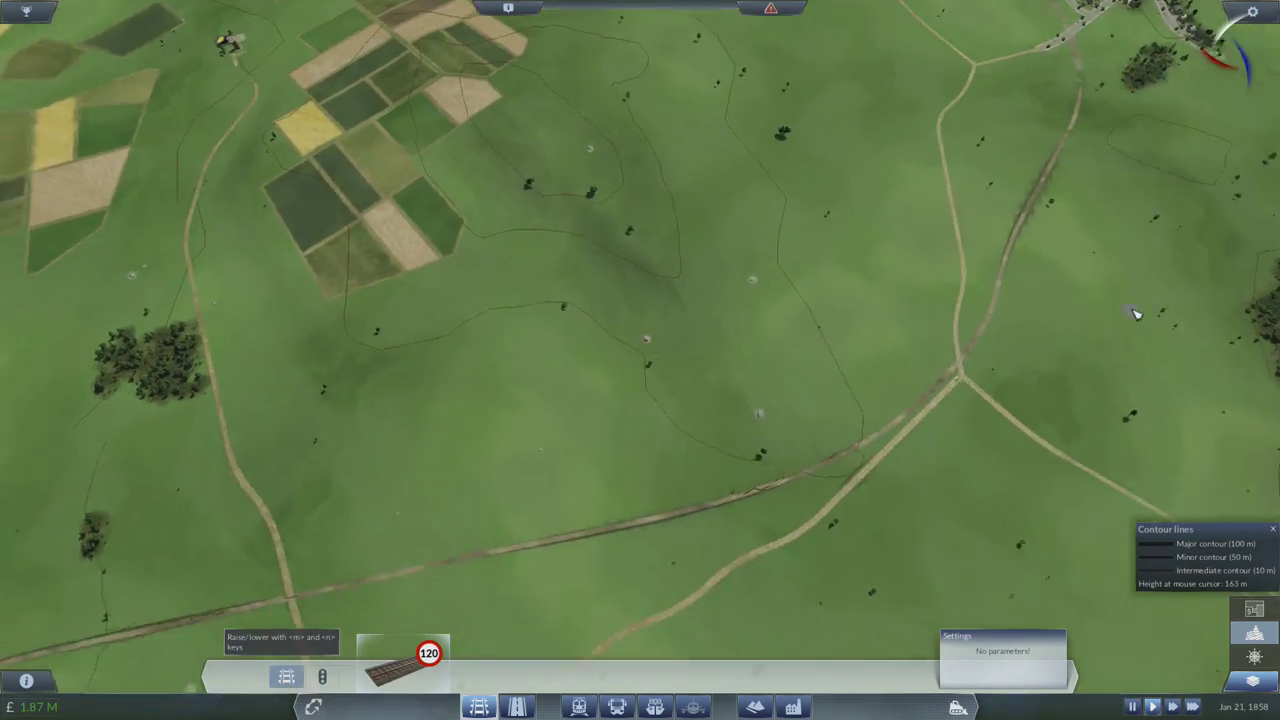
key(d)
key(w)
scroll(720, 555, up, 3)
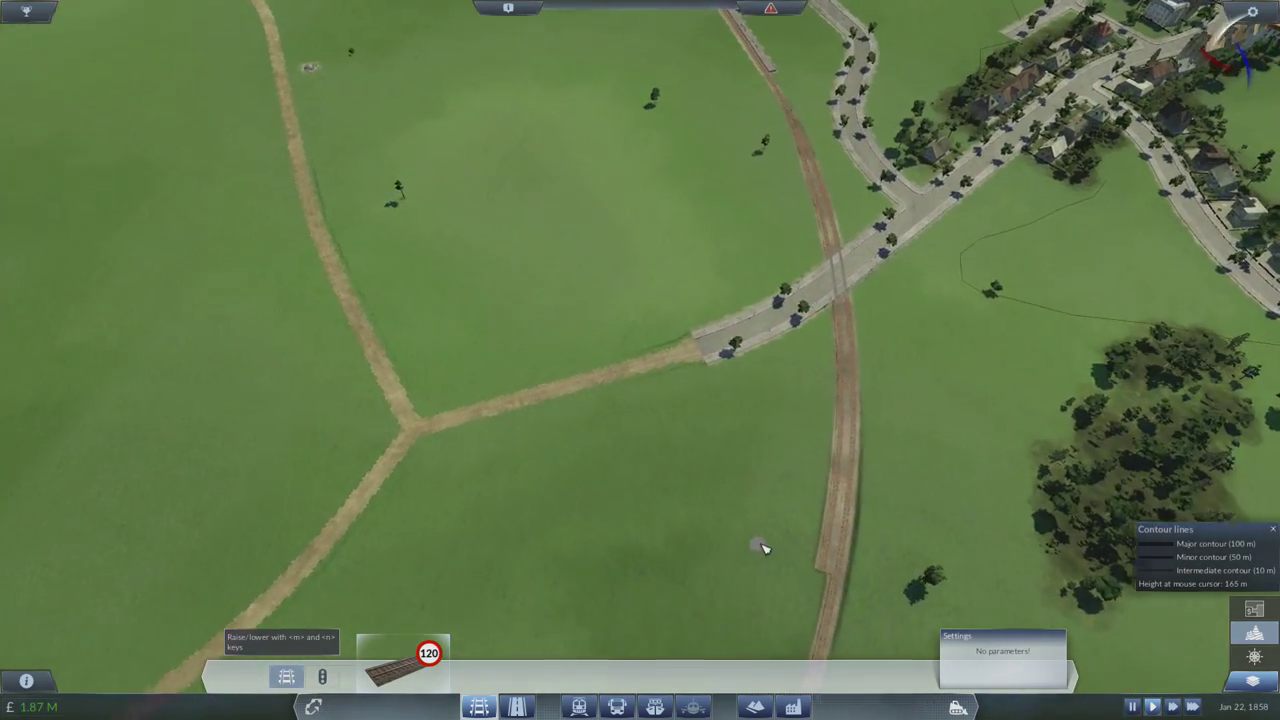
key(w)
scroll(600, 400, up, 3)
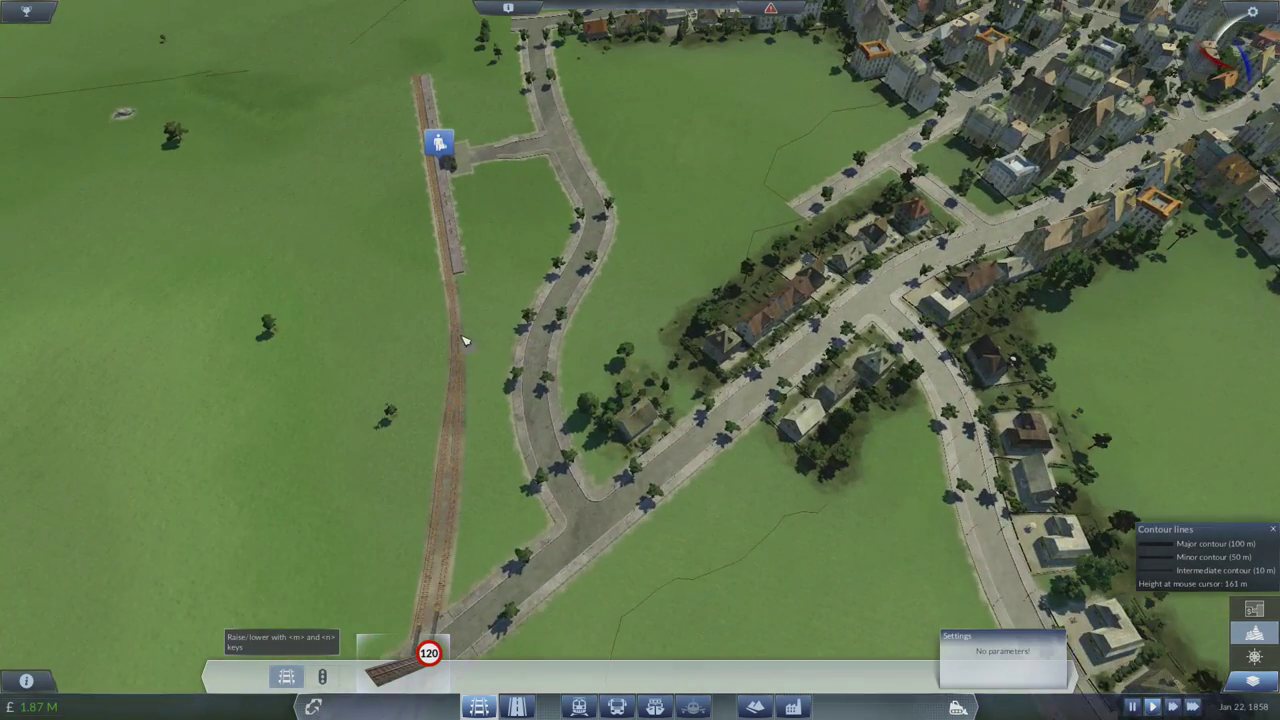
scroll(463, 340, down, 5)
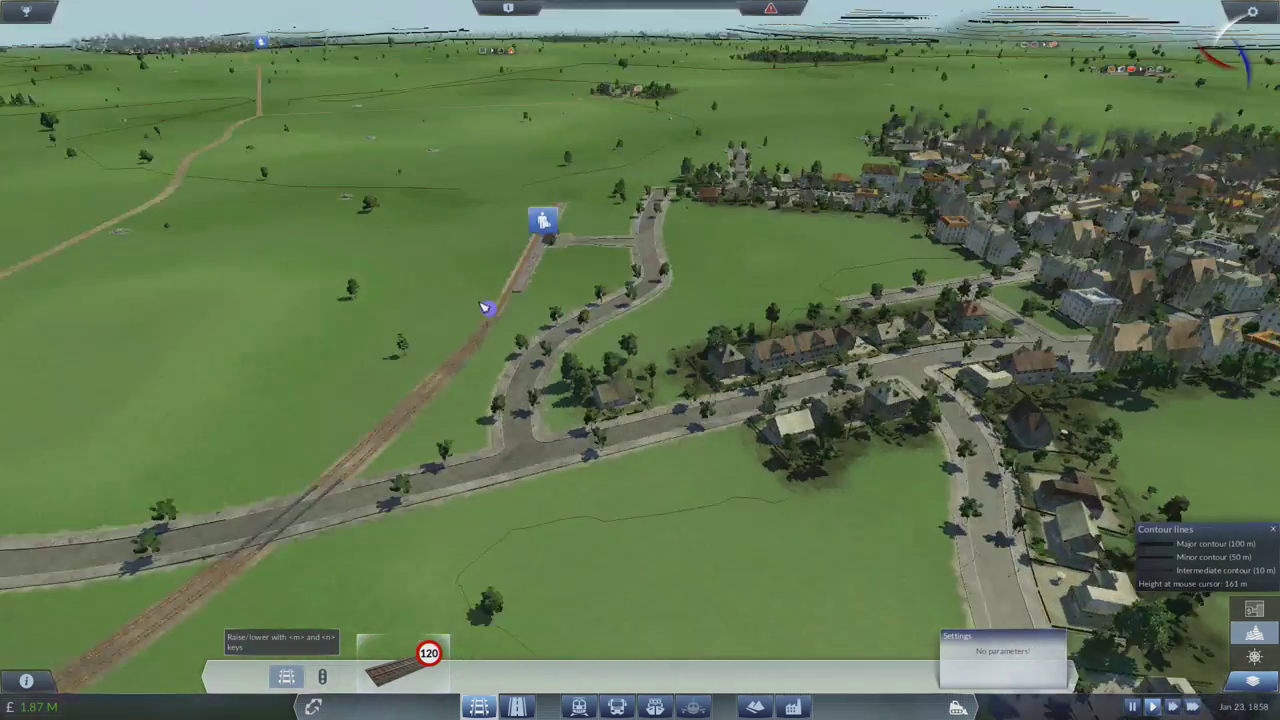
scroll(480, 300, down, 5)
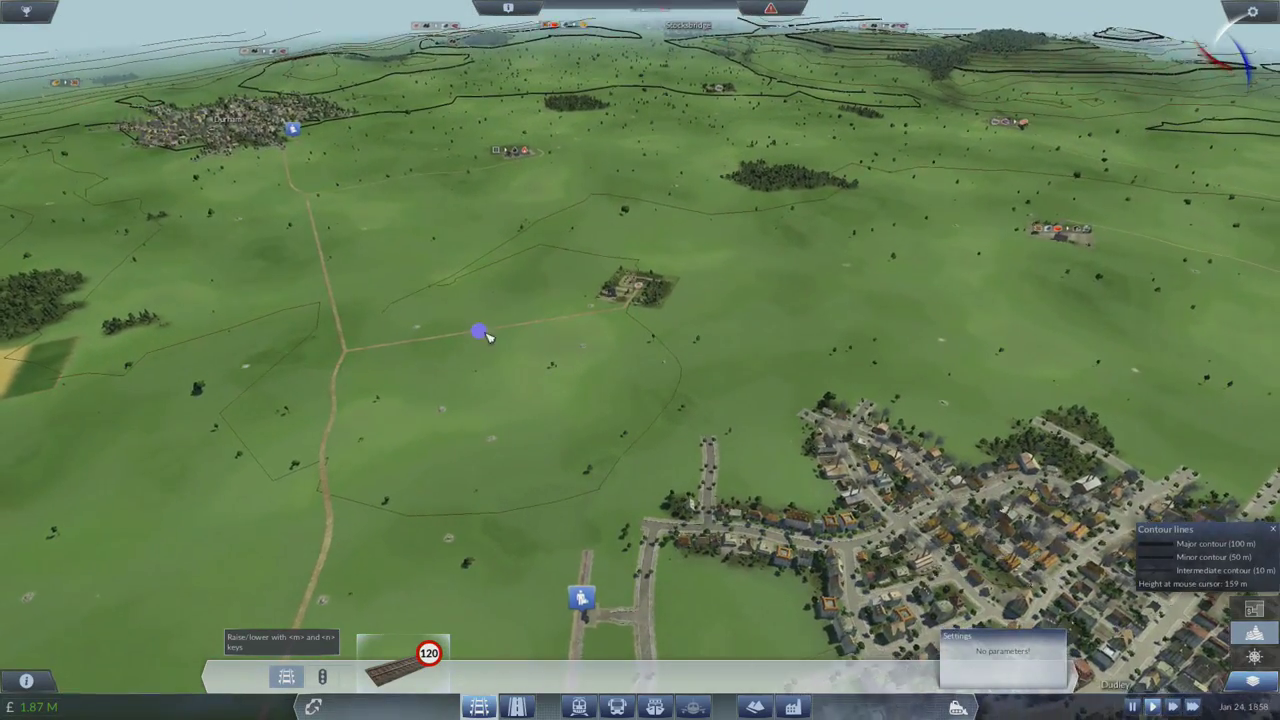
scroll(495, 270, up, 3)
scroll(450, 400, up, 4)
scroll(420, 482, up, 3)
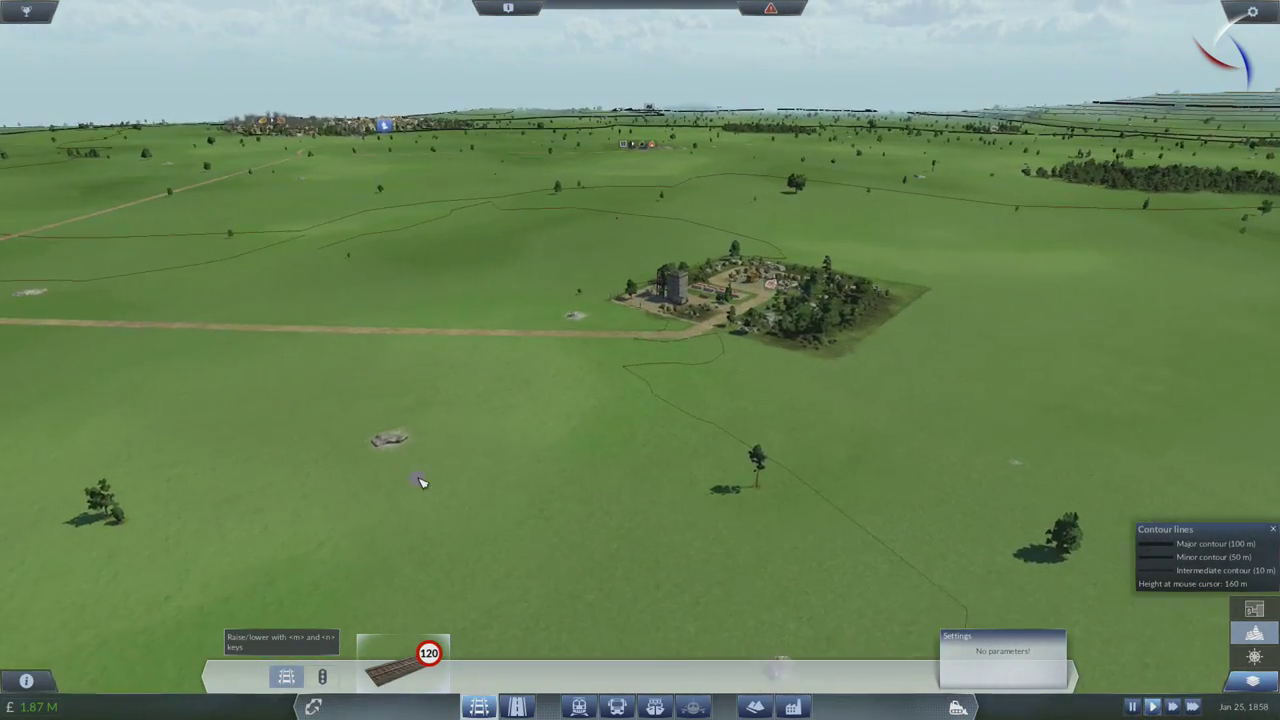
scroll(420, 482, down, 3)
scroll(430, 470, down, 4)
scroll(445, 455, down, 3)
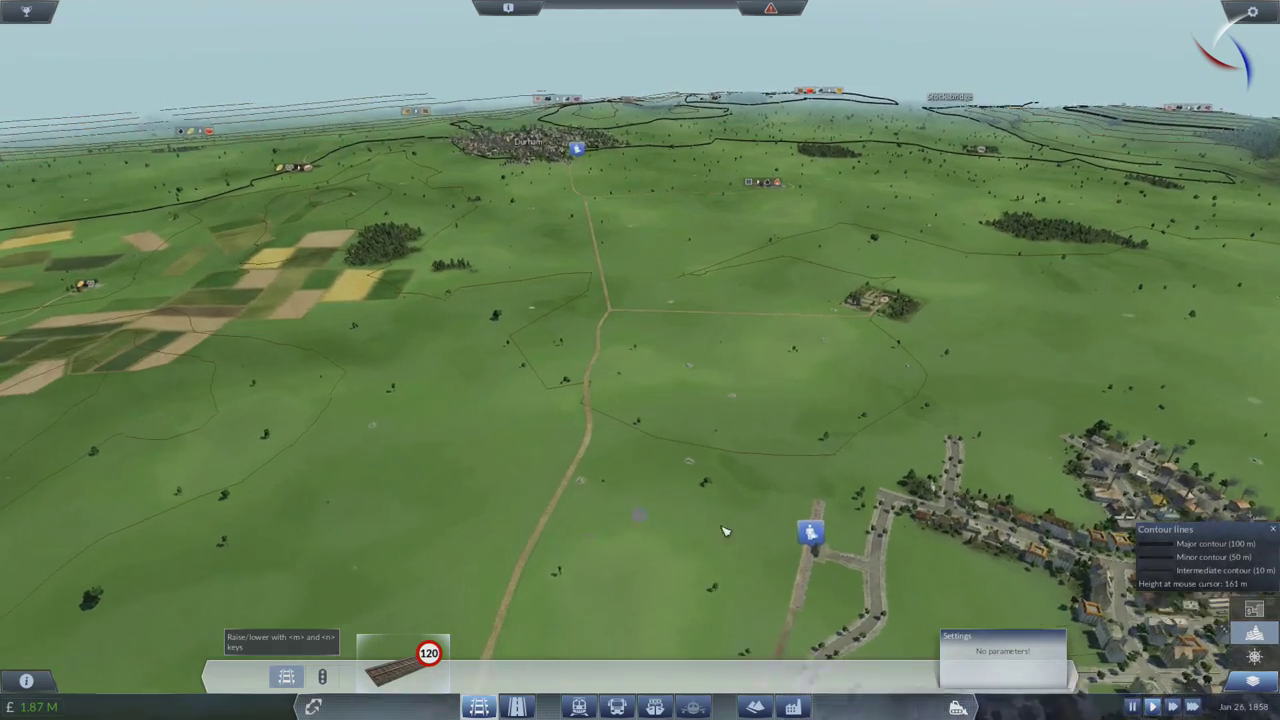
scroll(450, 452, up, 3)
scroll(600, 400, up, 3)
scroll(763, 370, up, 3)
mouse_move(763, 370)
mouse_down()
mouse_move(408, 156)
mouse_move(600, 300)
mouse_up()
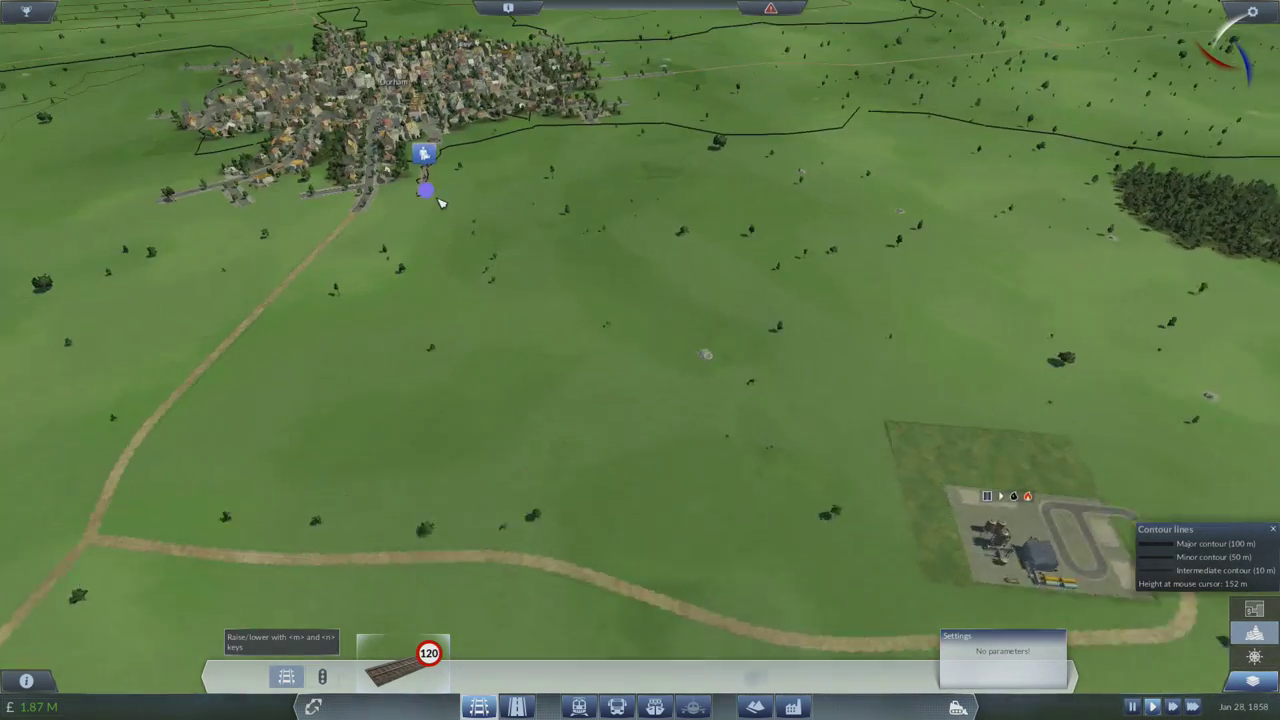
scroll(700, 350, up, 4)
mouse_move(700, 350)
mouse_down()
mouse_move(797, 398)
mouse_move(589, 170)
mouse_move(700, 587)
mouse_move(375, 530)
mouse_move(397, 296)
mouse_move(462, 178)
mouse_up()
scroll(797, 398, up, 3)
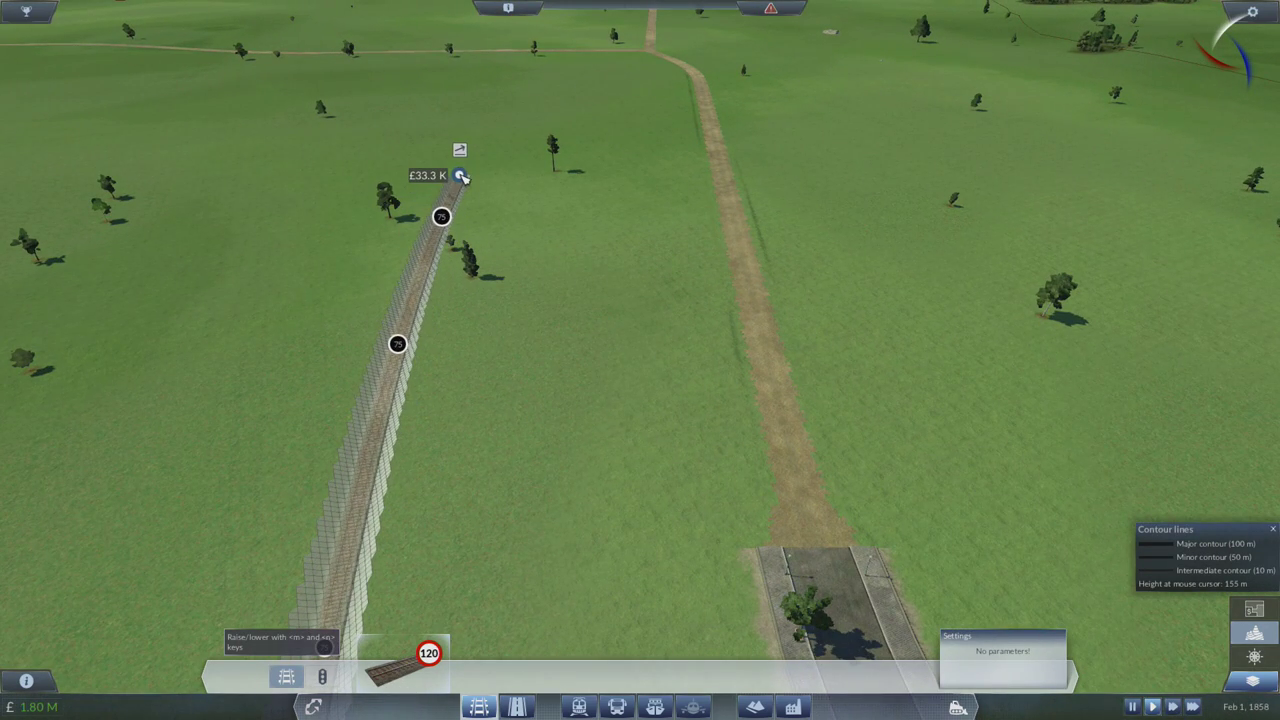
Build the £33.3K northward stretch, review finances, and draft a £49.2K extension north.
click(480, 165)
scroll(540, 400, down, 4)
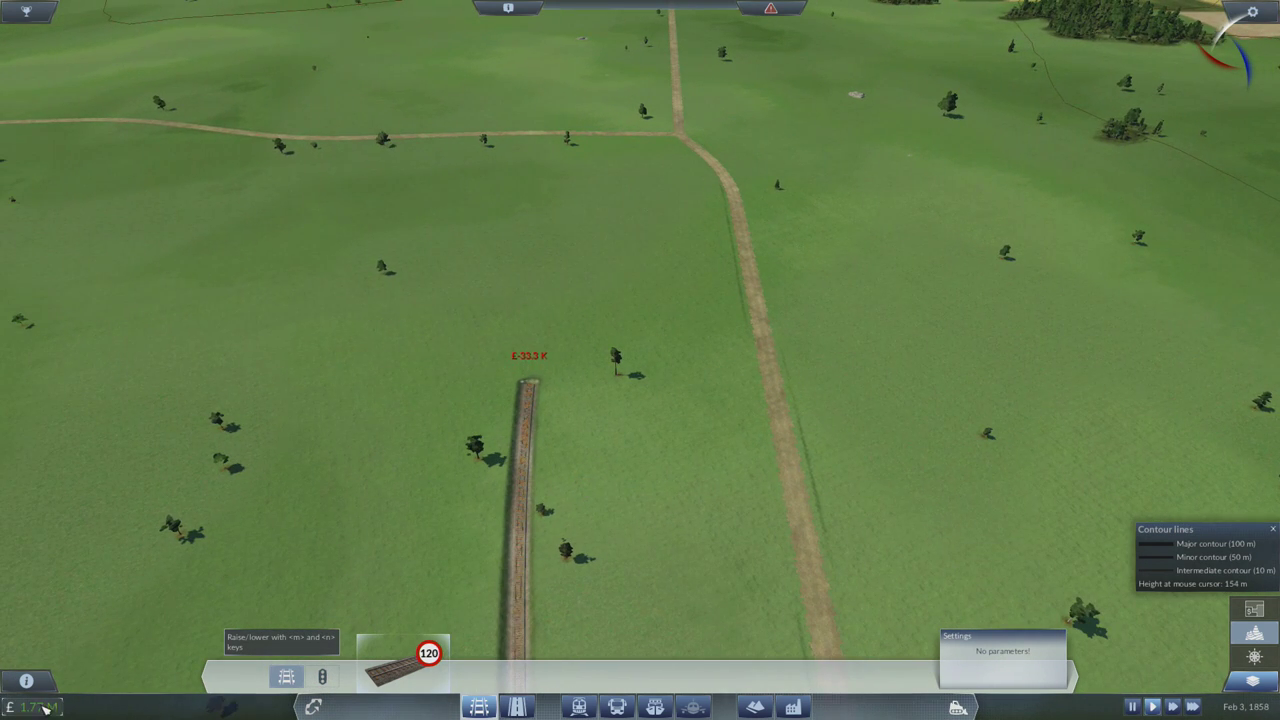
click(46, 708)
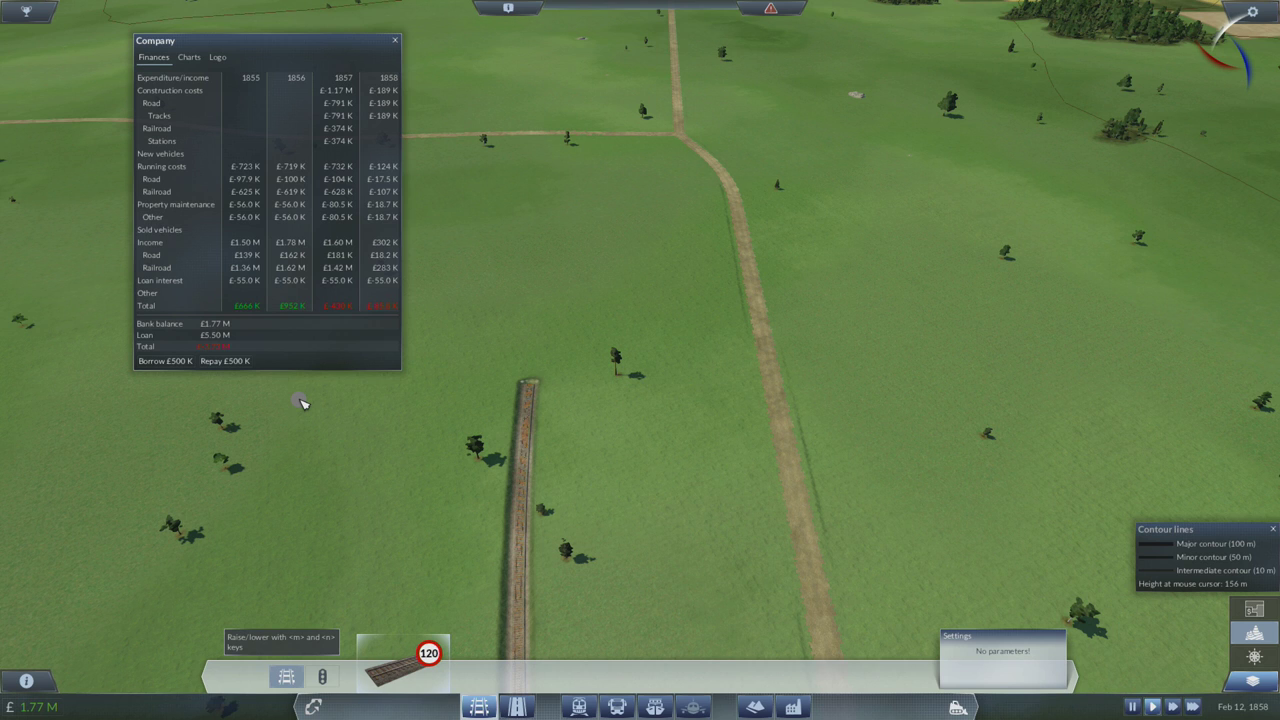
click(396, 42)
scroll(560, 436, down, 4)
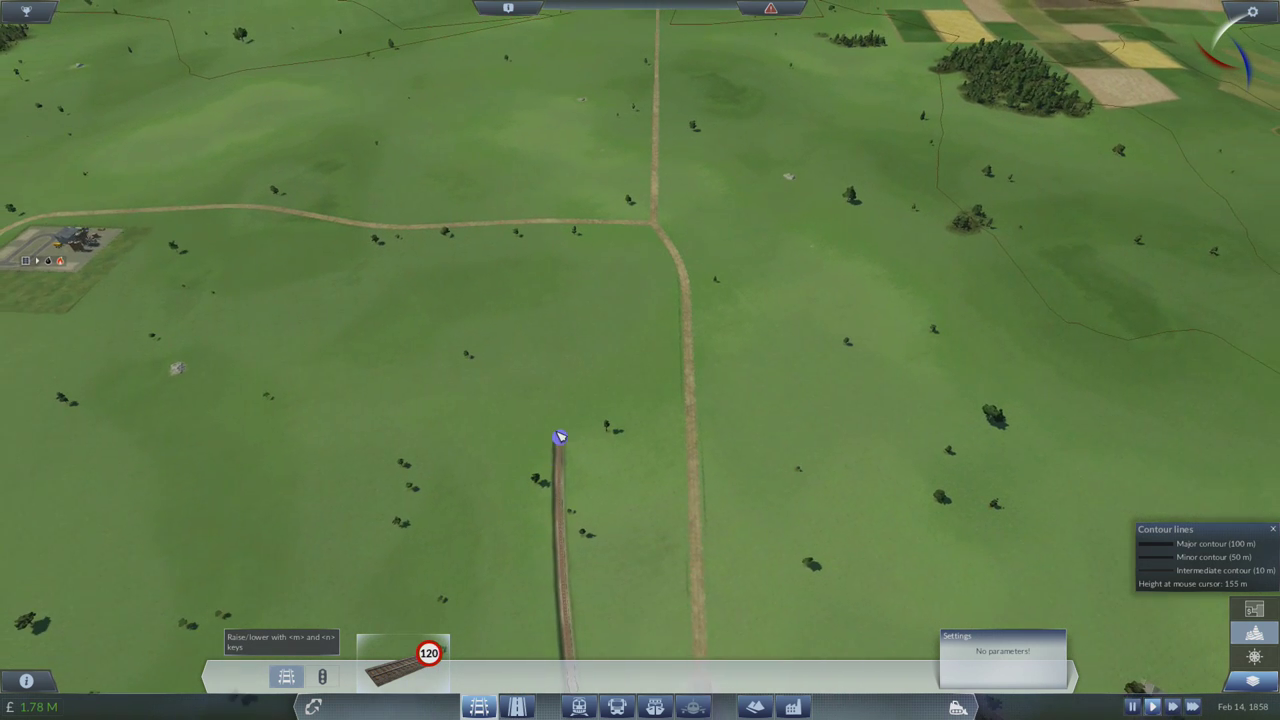
drag(560, 436, 563, 300)
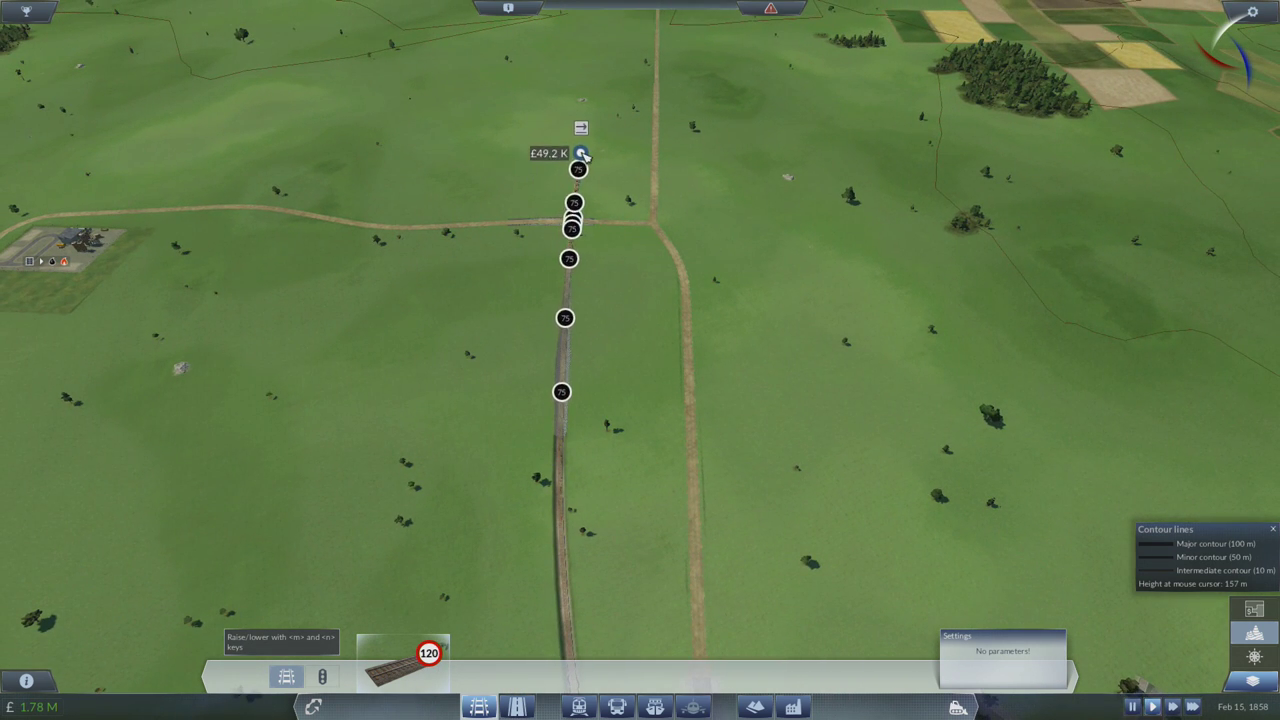
scroll(583, 152, down, 2)
scroll(600, 220, down, 2)
scroll(560, 620, down, 2)
scroll(630, 420, down, 2)
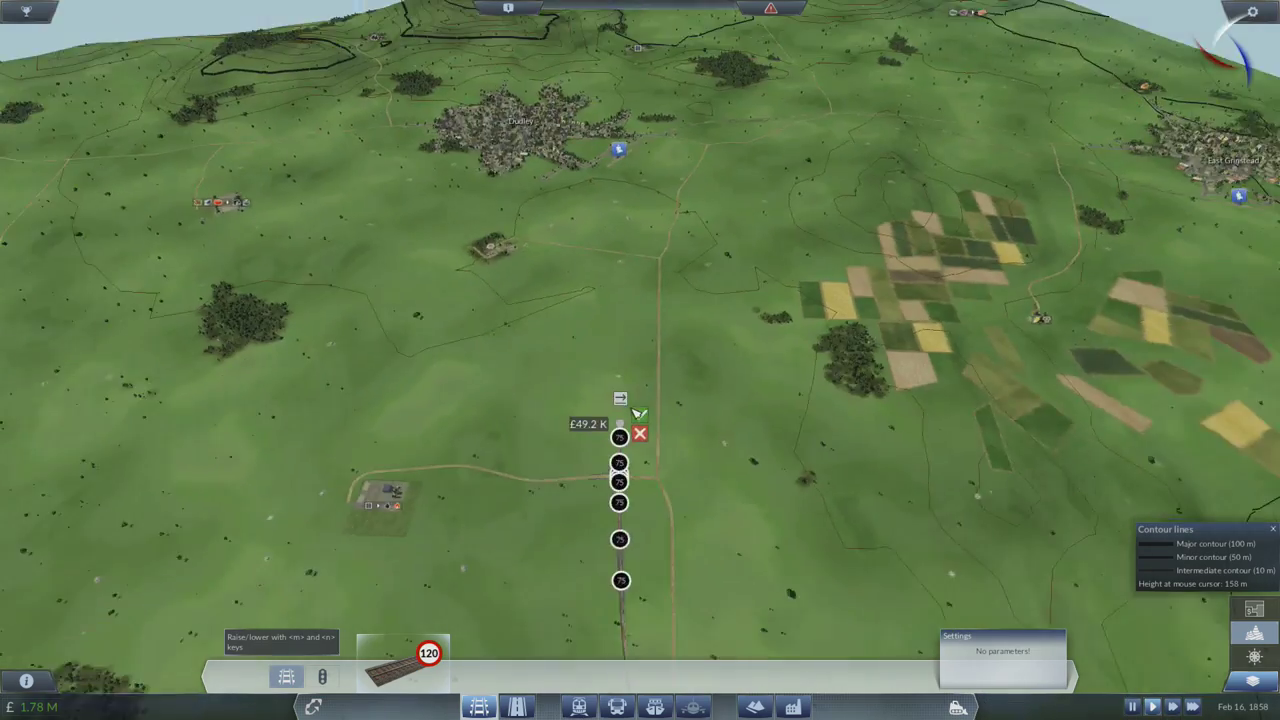
scroll(638, 412, up, 2)
scroll(620, 380, up, 2)
scroll(600, 350, up, 2)
scroll(596, 342, up, 2)
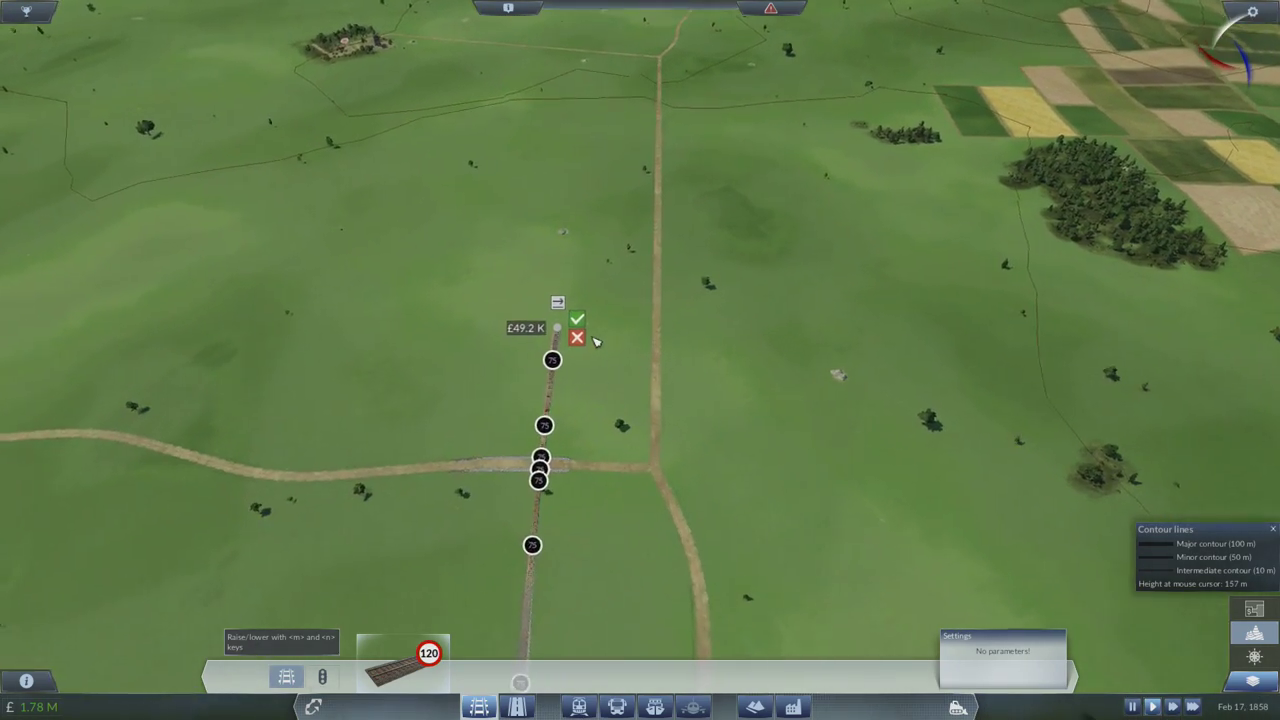
Build the £49.2K extension and route the track around the curve to the town station.
click(577, 320)
key(w)
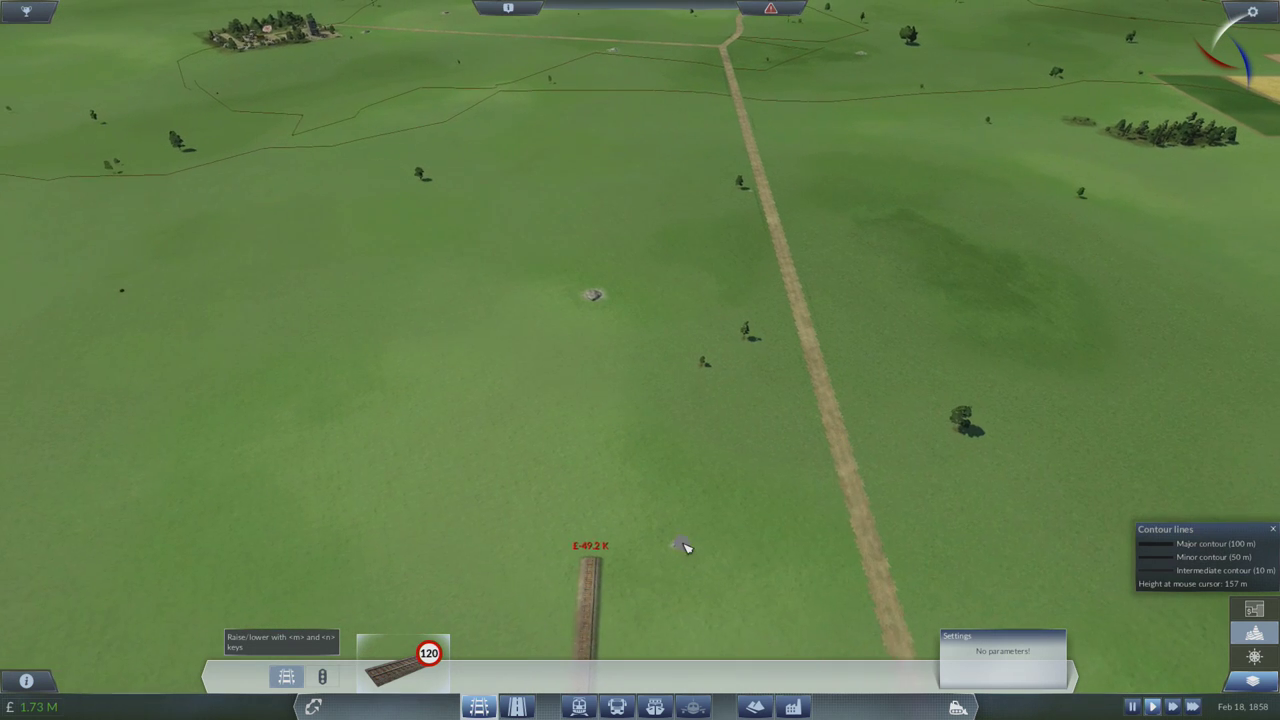
key(w)
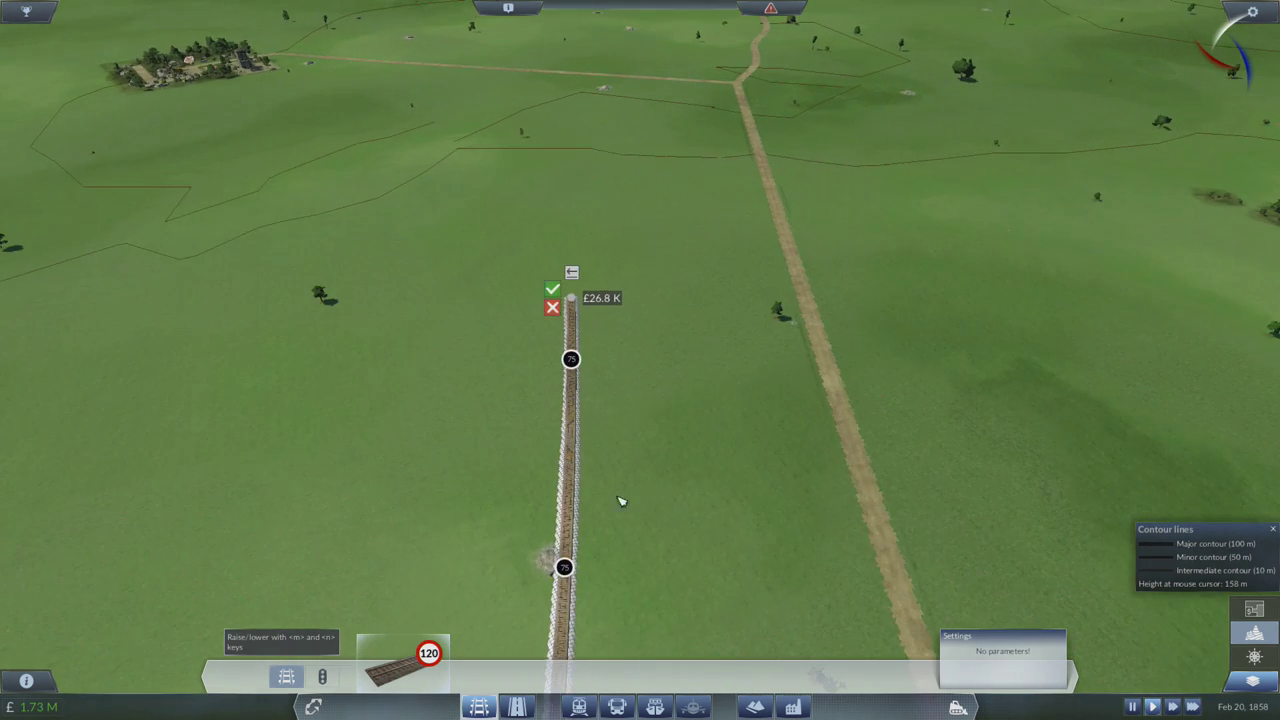
scroll(615, 200, down, 3)
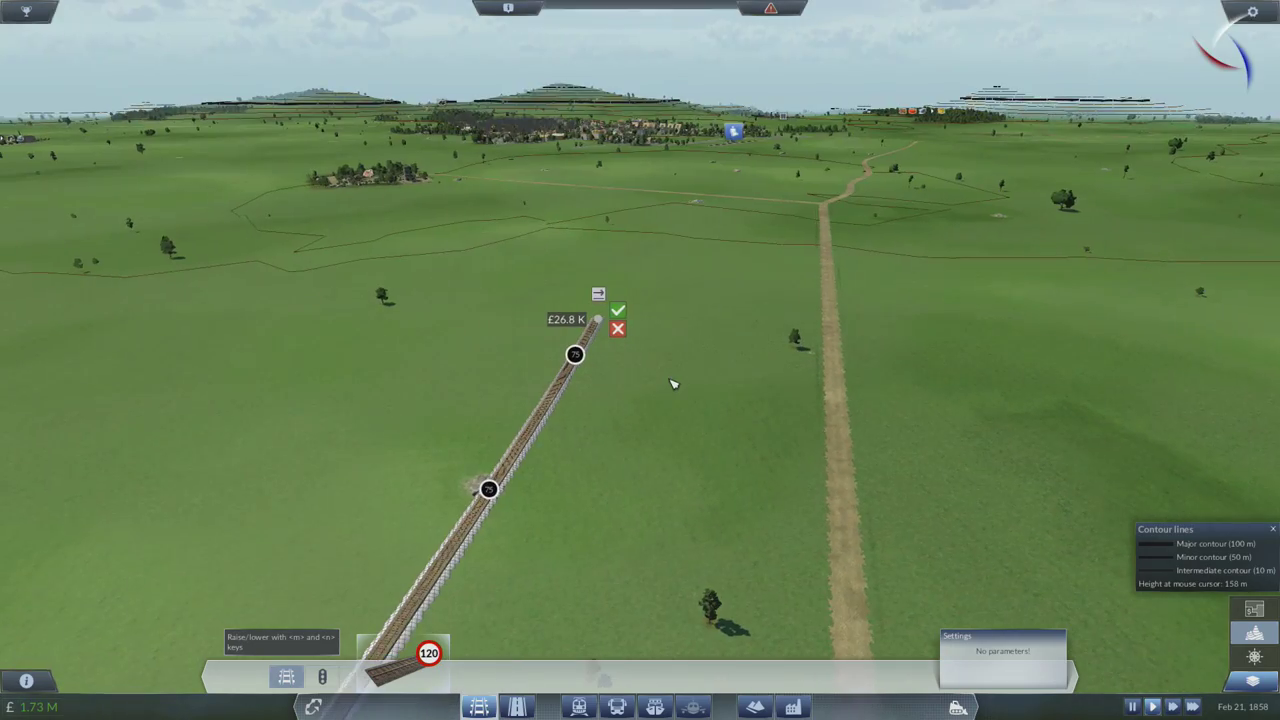
scroll(657, 315, down, 4)
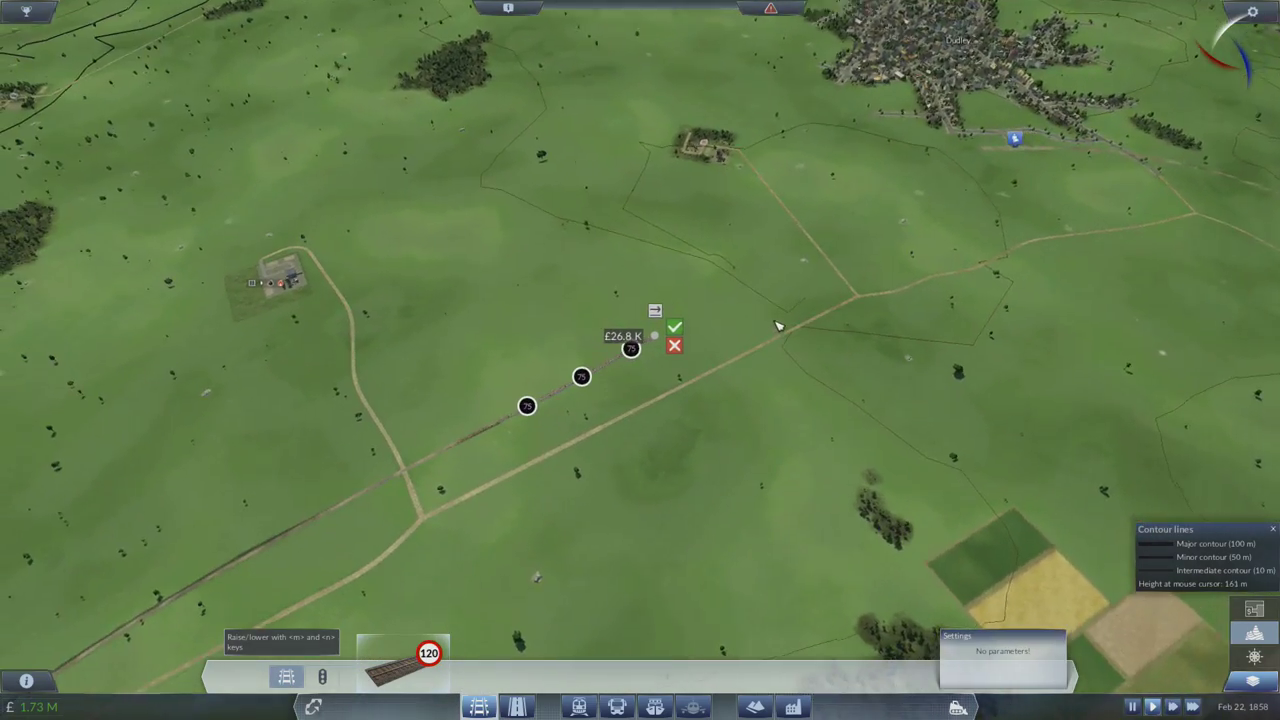
scroll(763, 333, up, 5)
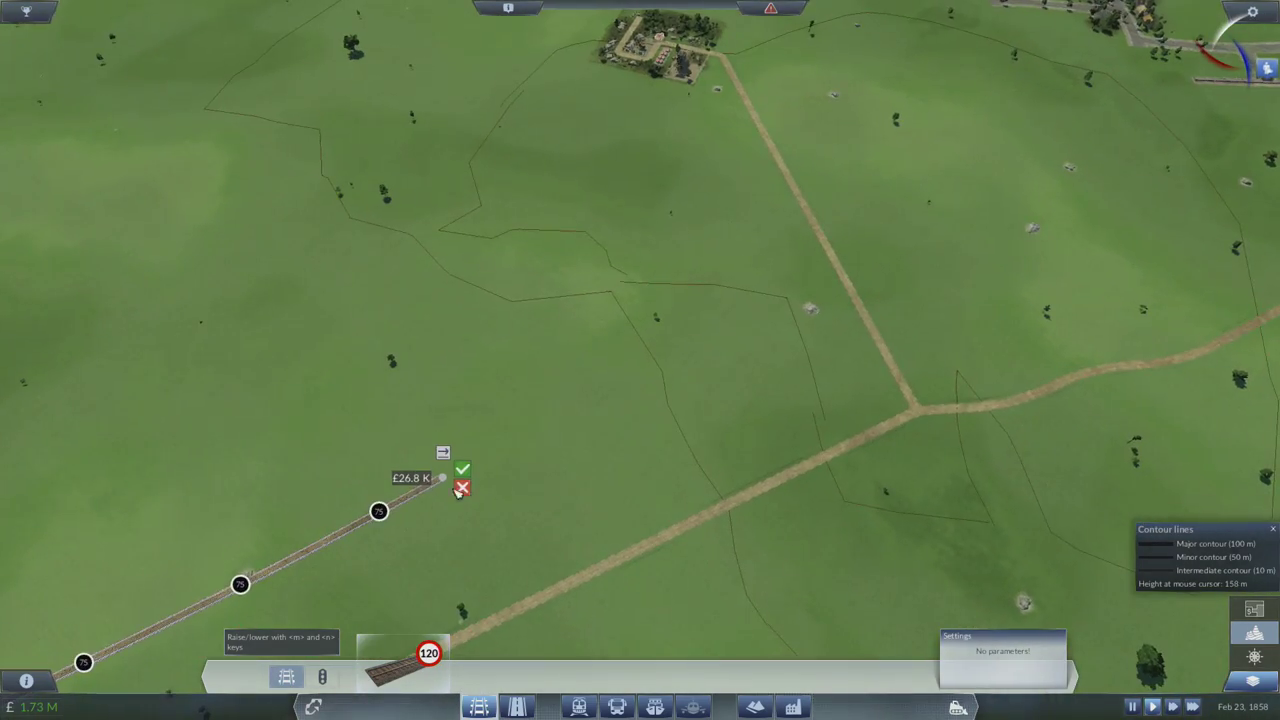
drag(1153, 104, 1190, 90)
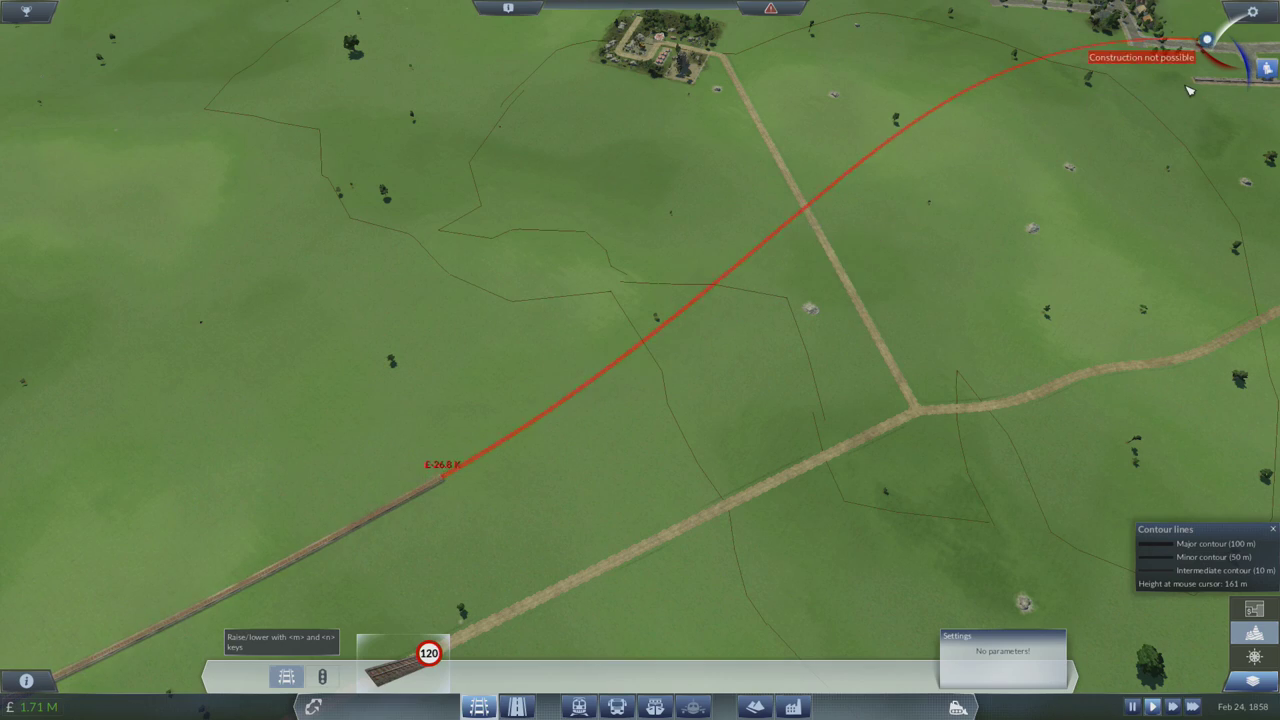
middle_click(1190, 90)
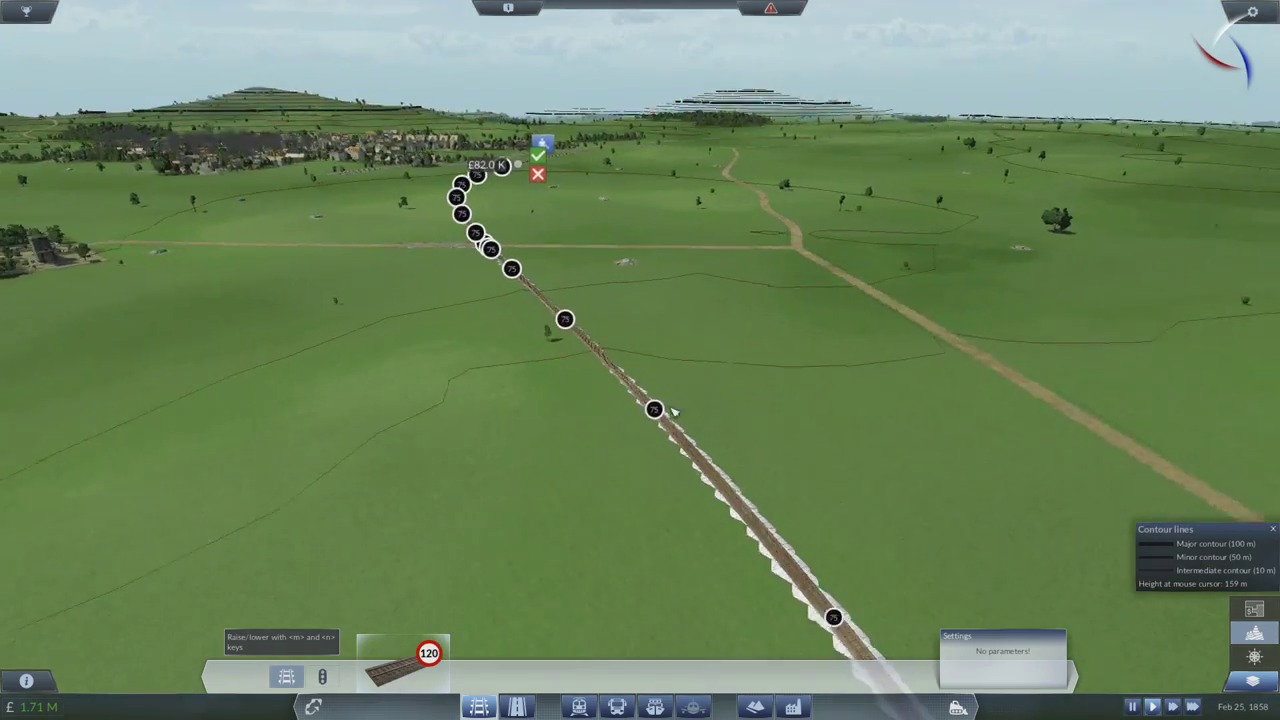
drag(700, 426, 889, 231)
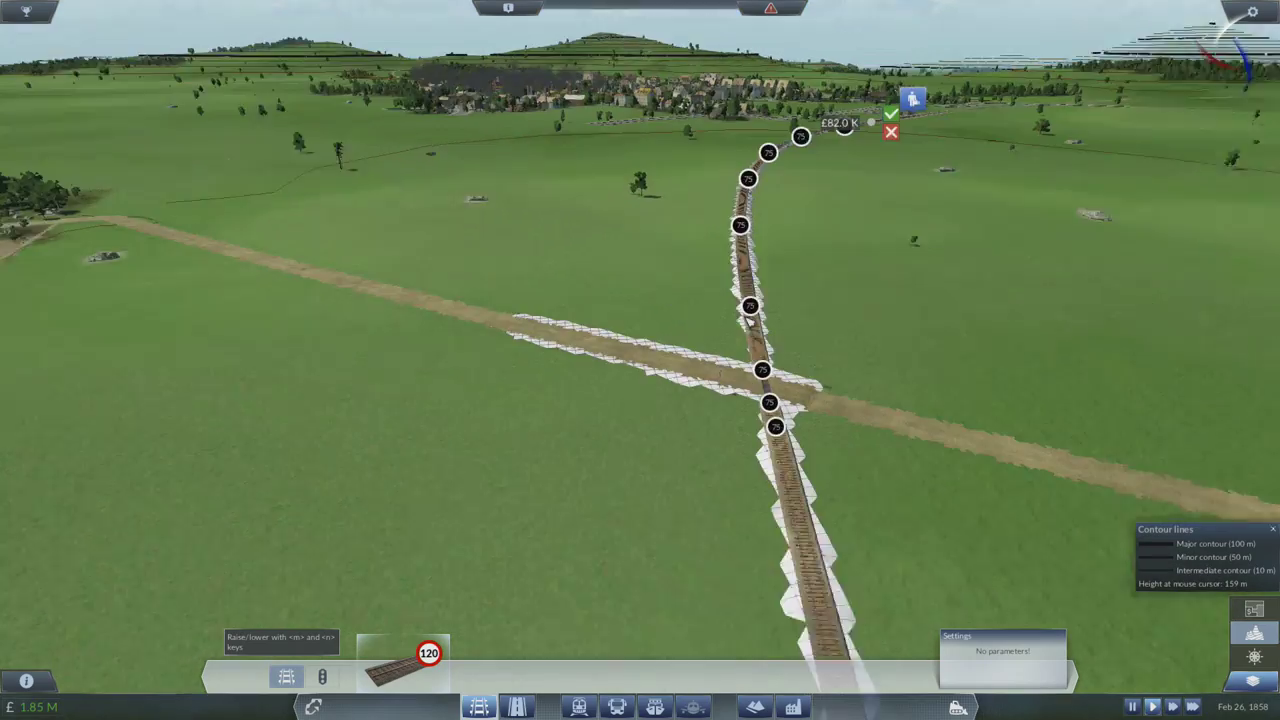
scroll(889, 231, up, 5)
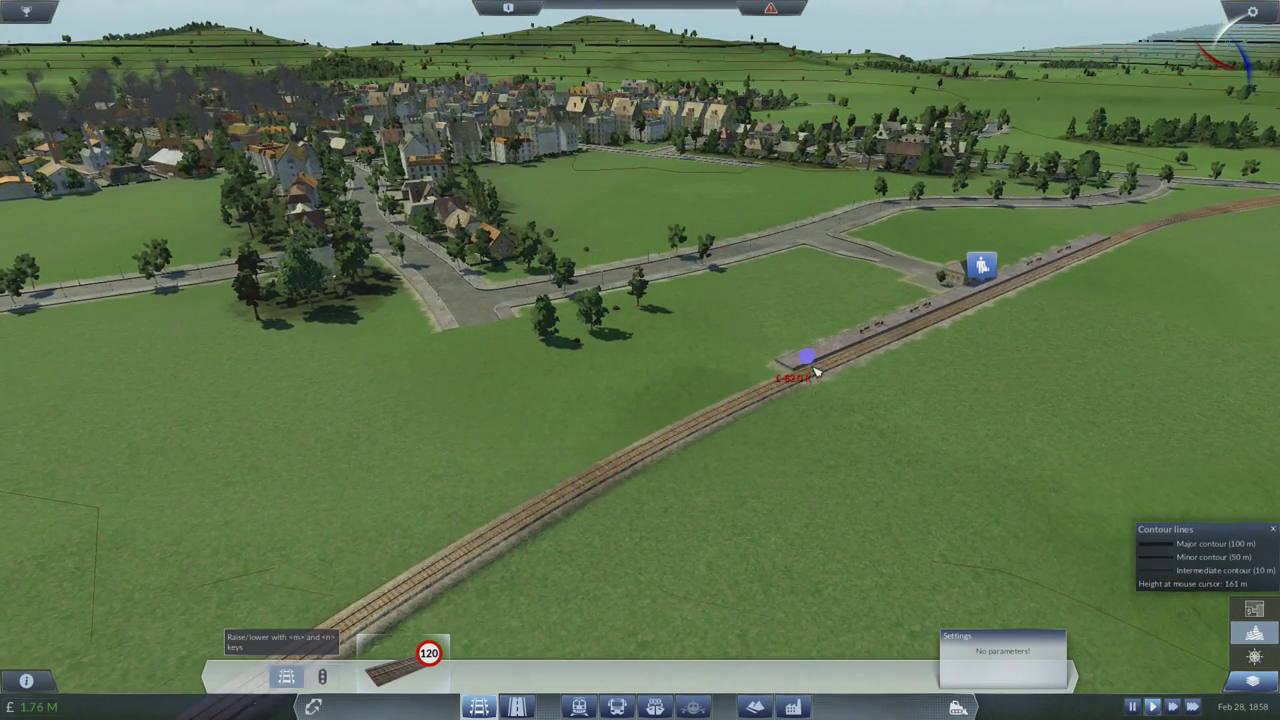
drag(700, 400, 449, 357)
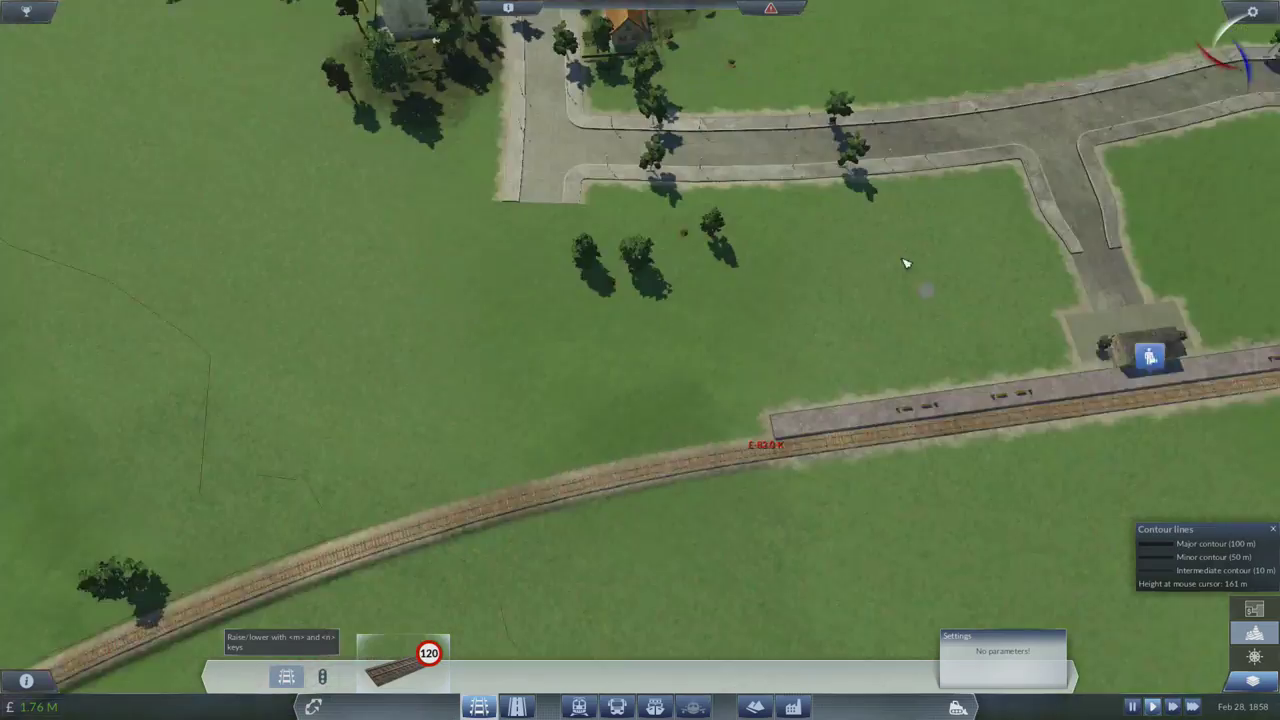
scroll(449, 357, down, 4)
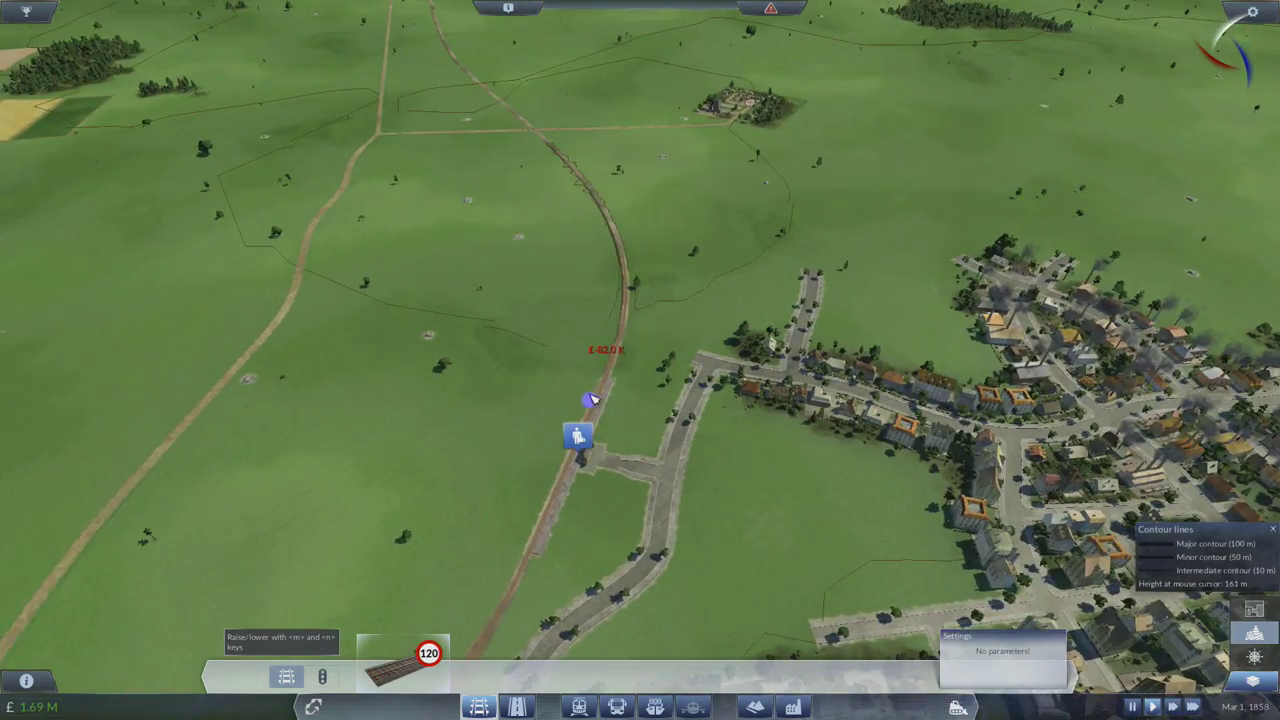
scroll(440, 330, down, 4)
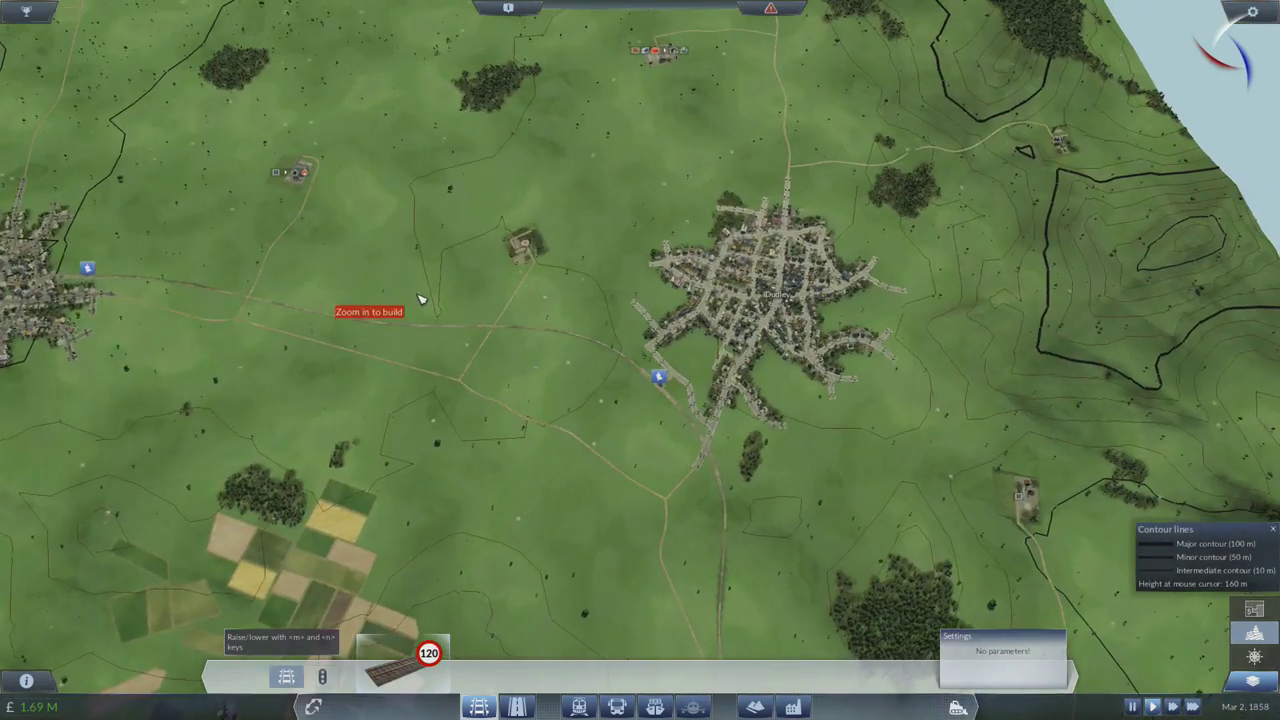
scroll(421, 297, down, 4)
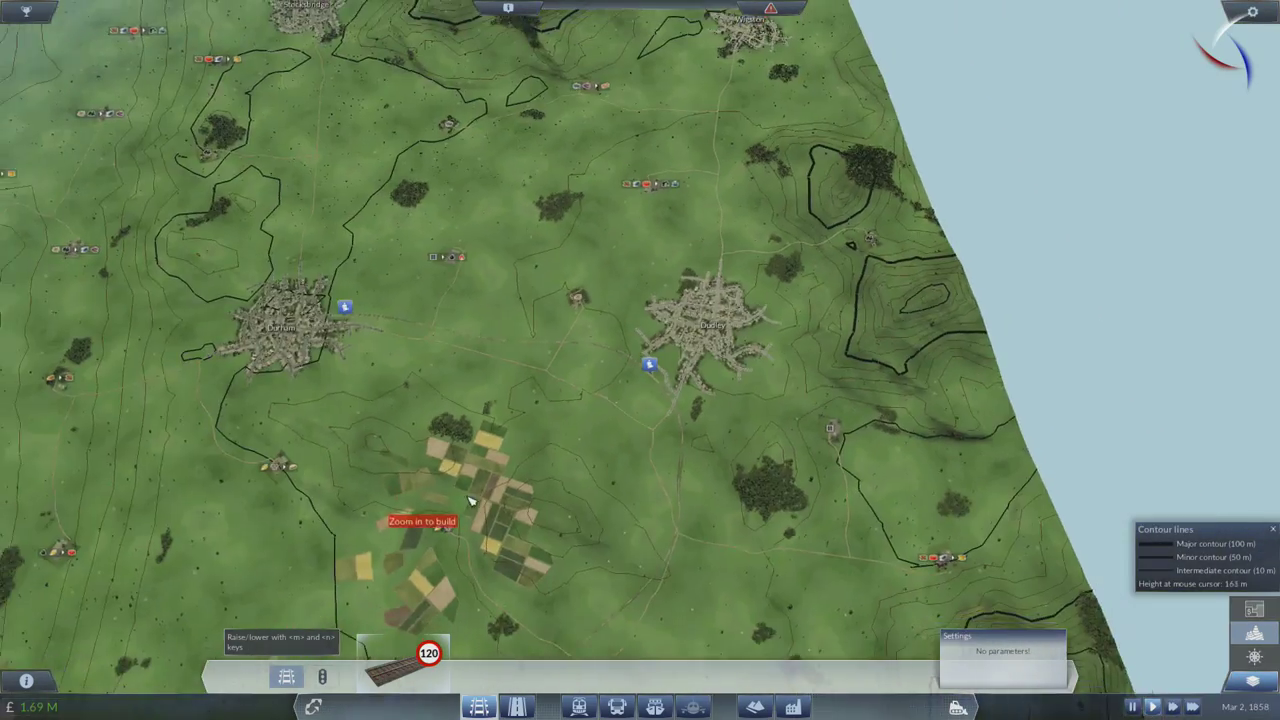
scroll(500, 380, down, 4)
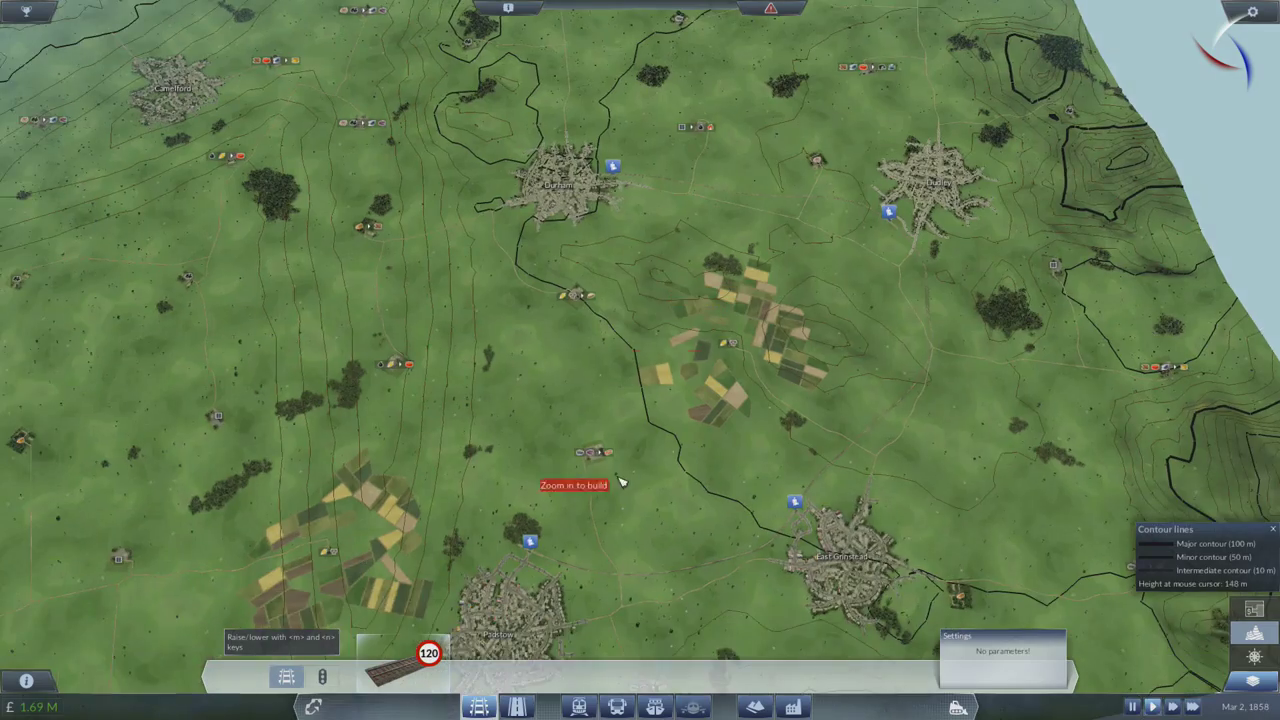
scroll(621, 482, up, 4)
scroll(621, 450, up, 4)
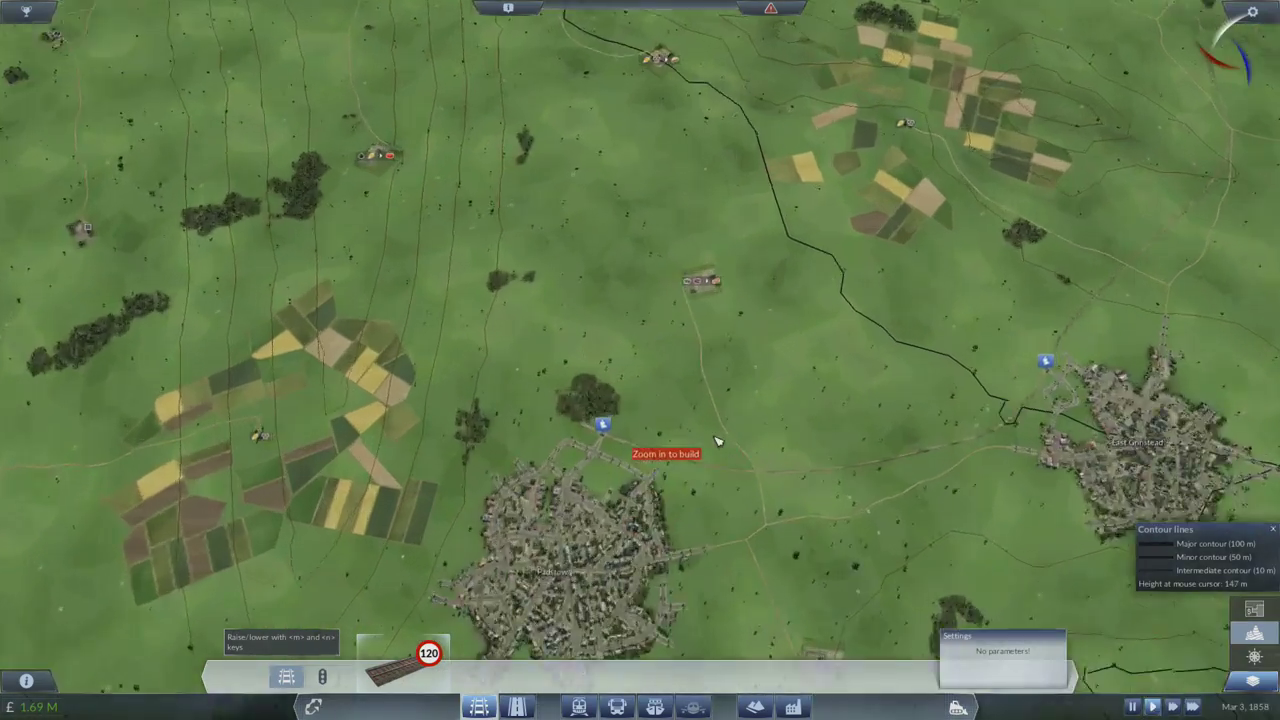
scroll(625, 400, up, 4)
scroll(630, 378, up, 3)
scroll(630, 378, up, 5)
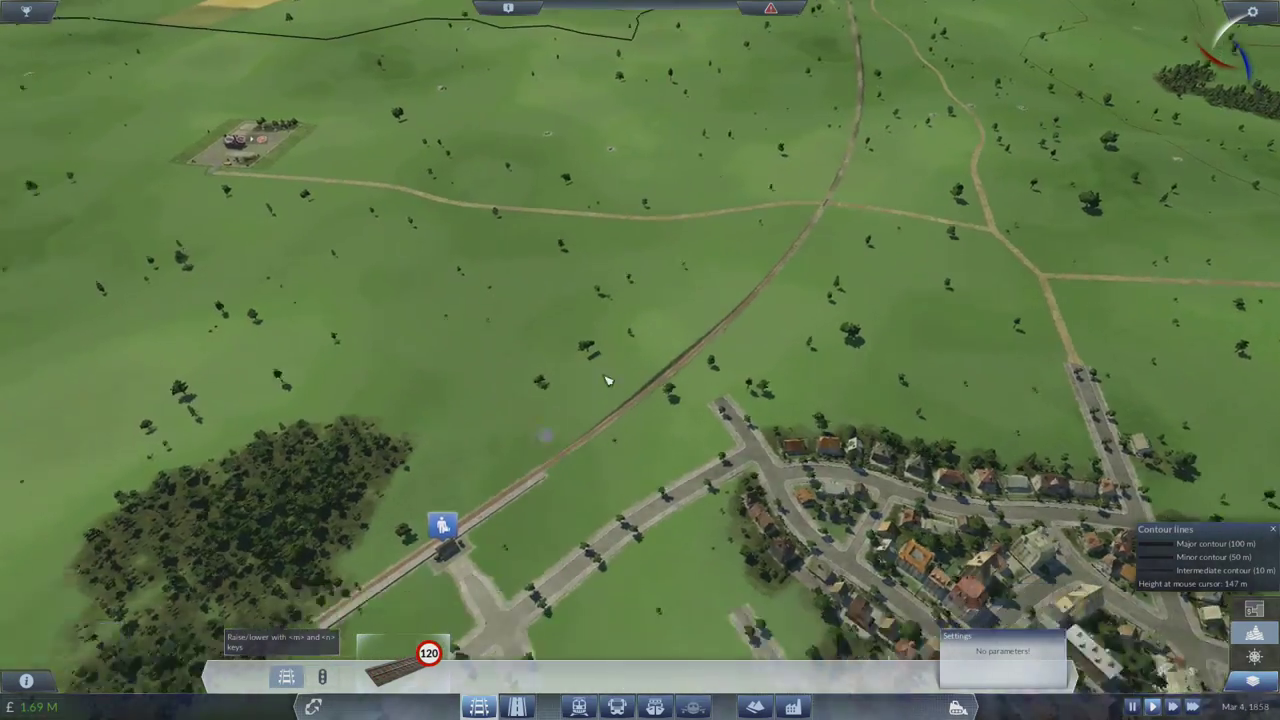
scroll(620, 500, up, 4)
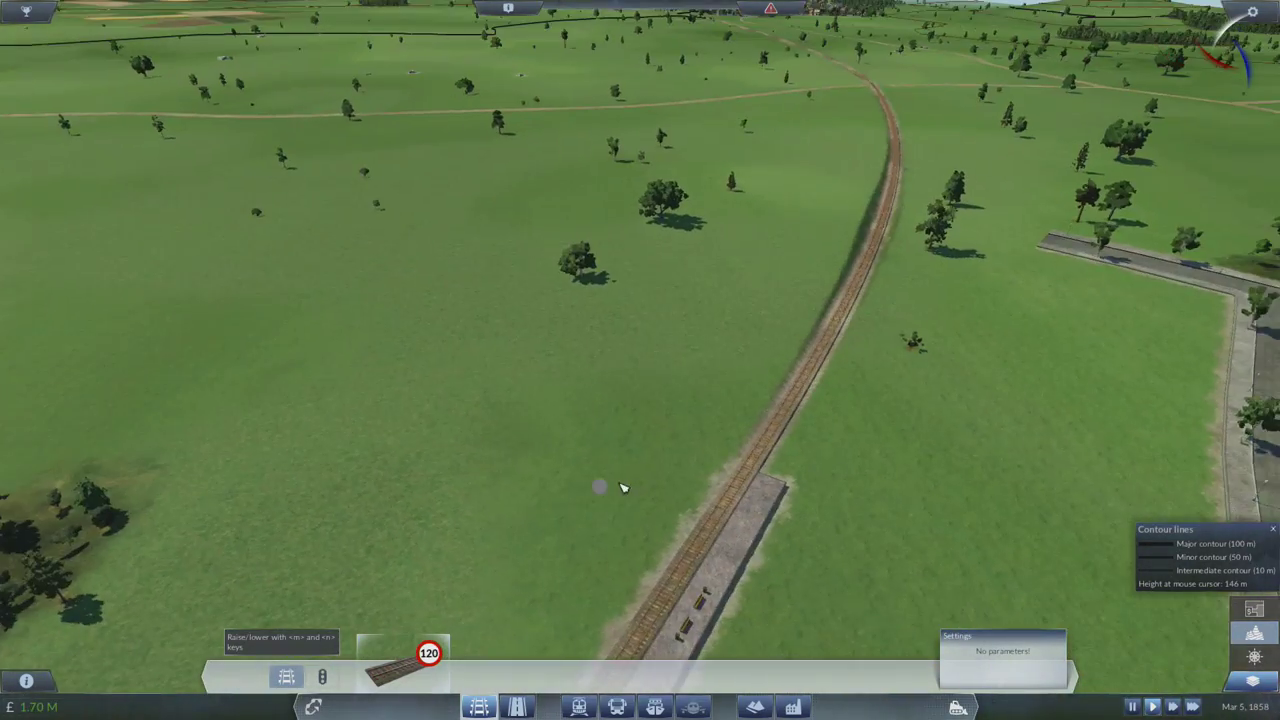
scroll(622, 487, down, 5)
scroll(640, 470, up, 4)
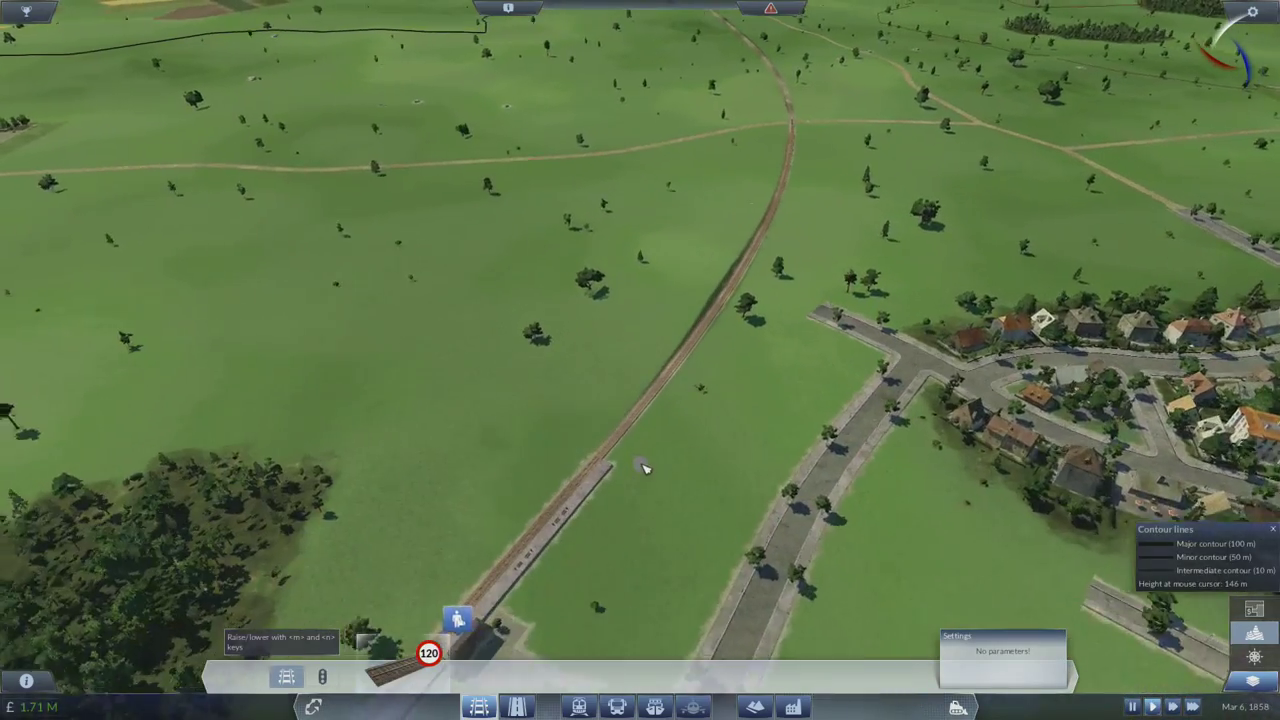
scroll(643, 467, up, 3)
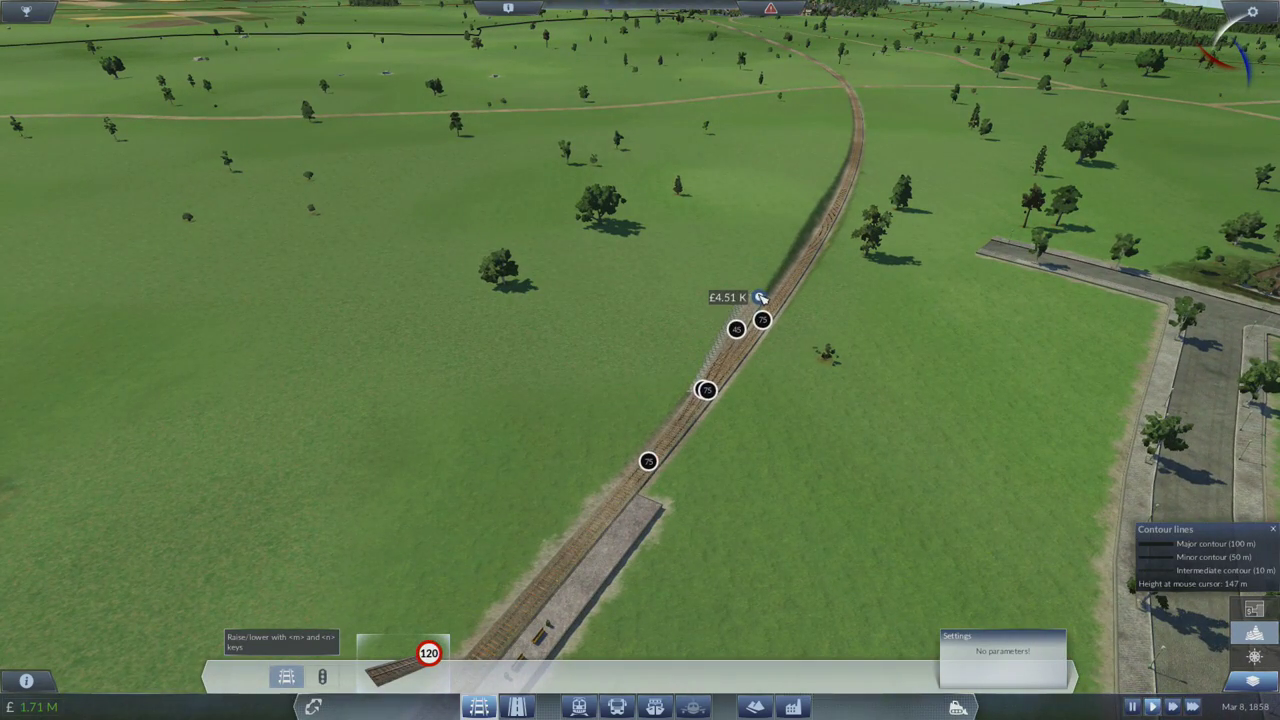
Plan a parallel second track beside the existing line in several northward segments.
key(Escape)
scroll(640, 360, down, 3)
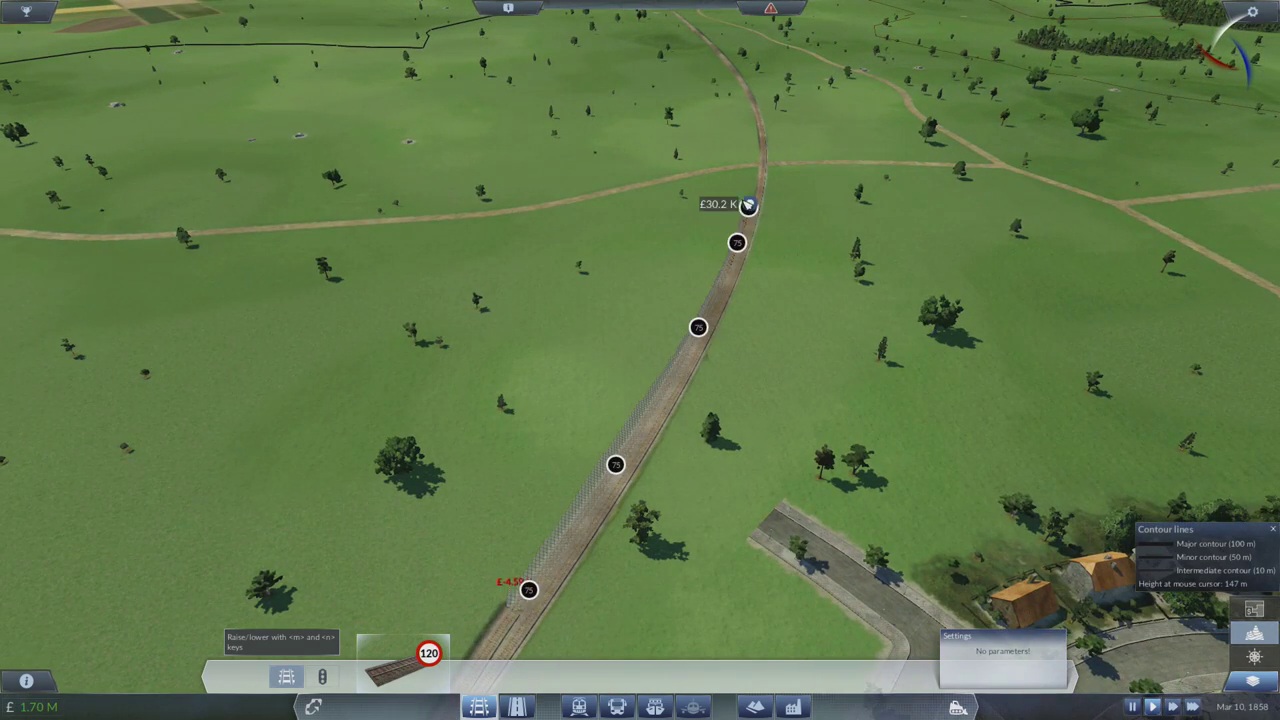
drag(748, 204, 752, 105)
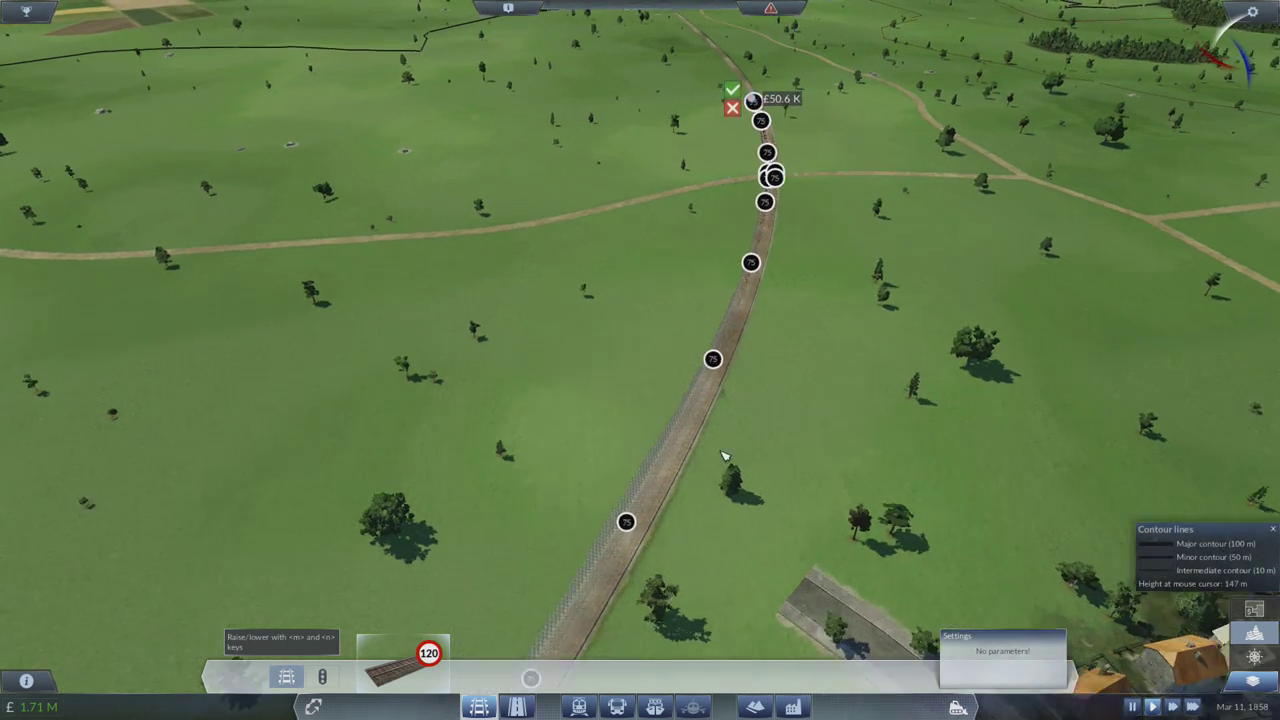
scroll(640, 360, up, 5)
key(w)
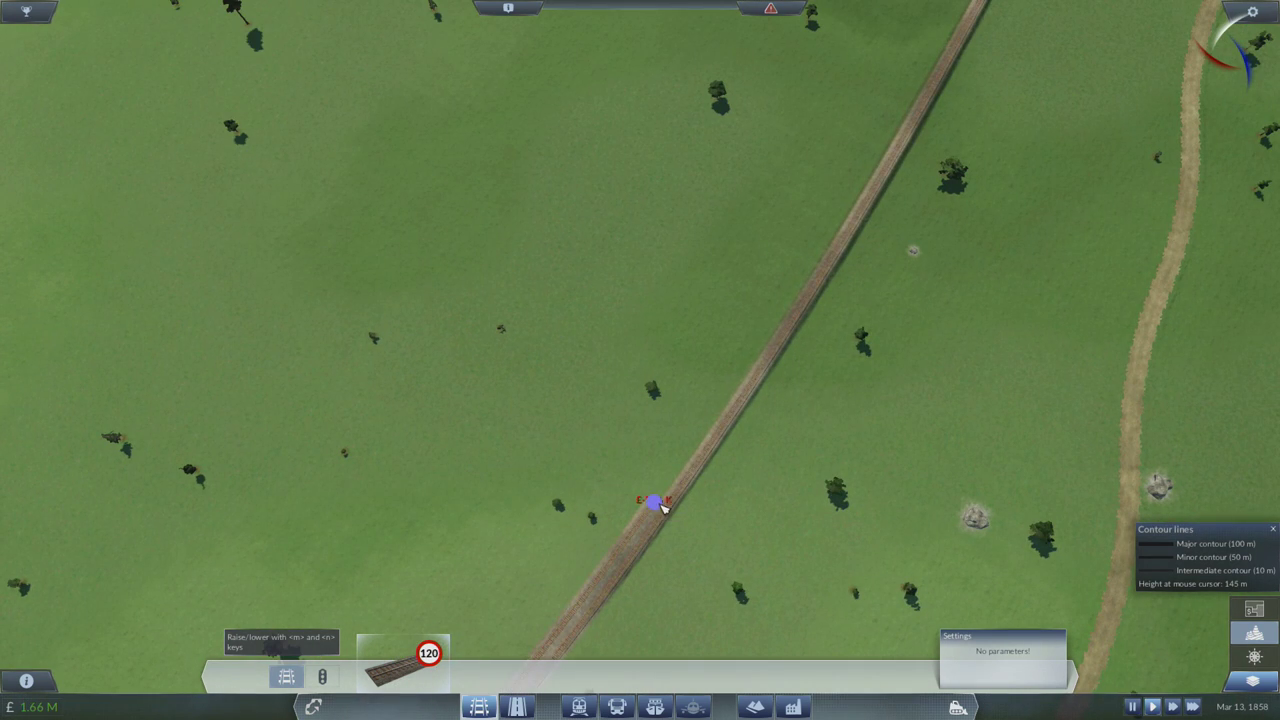
drag(652, 502, 890, 138)
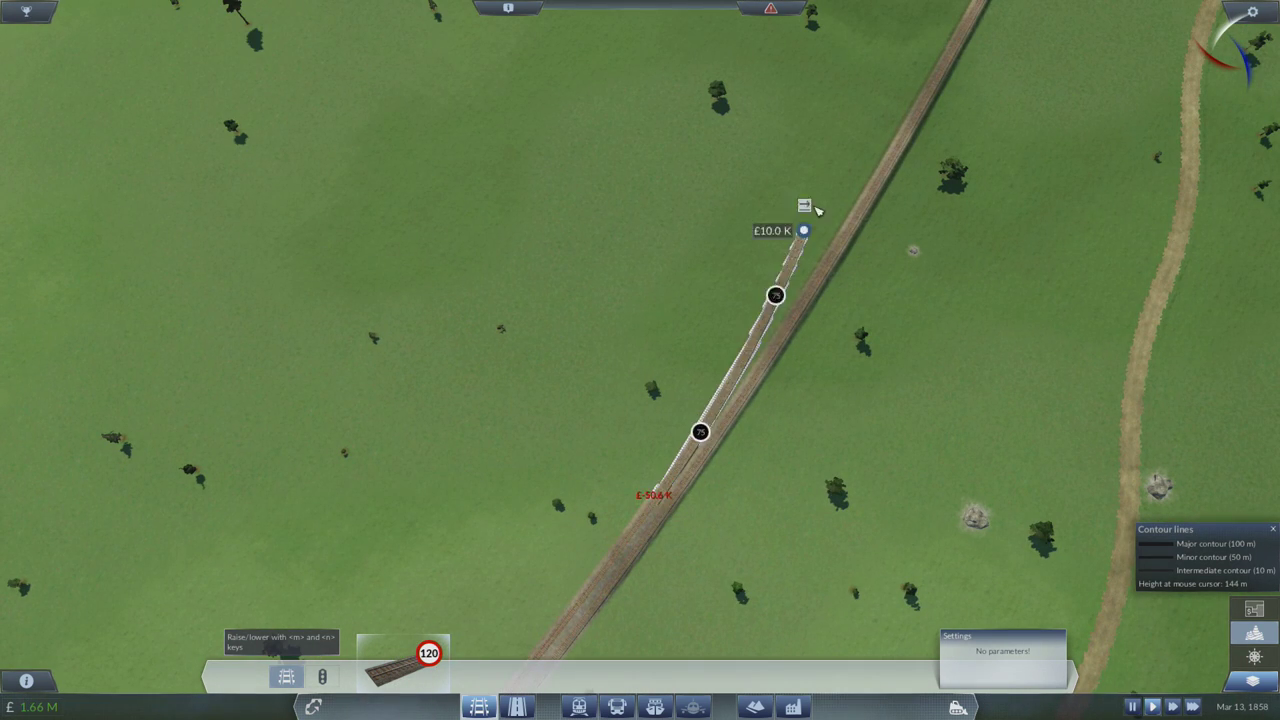
key(w)
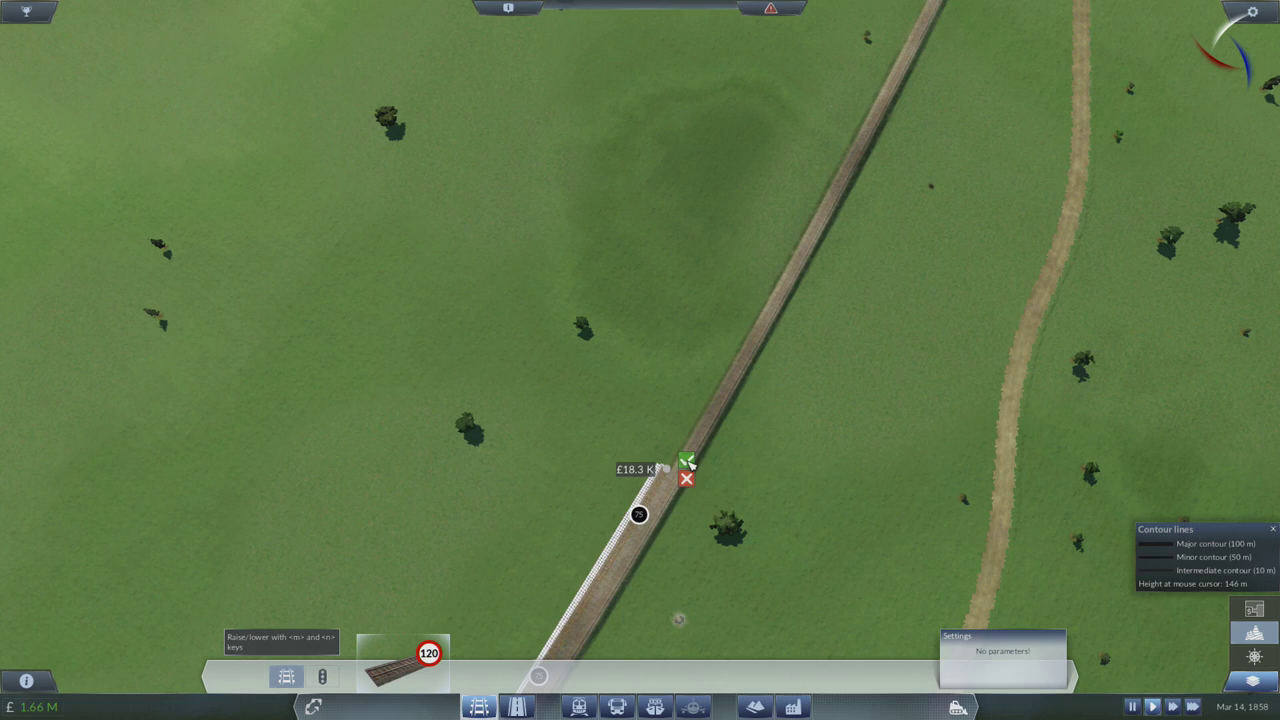
drag(672, 468, 850, 130)
key(w)
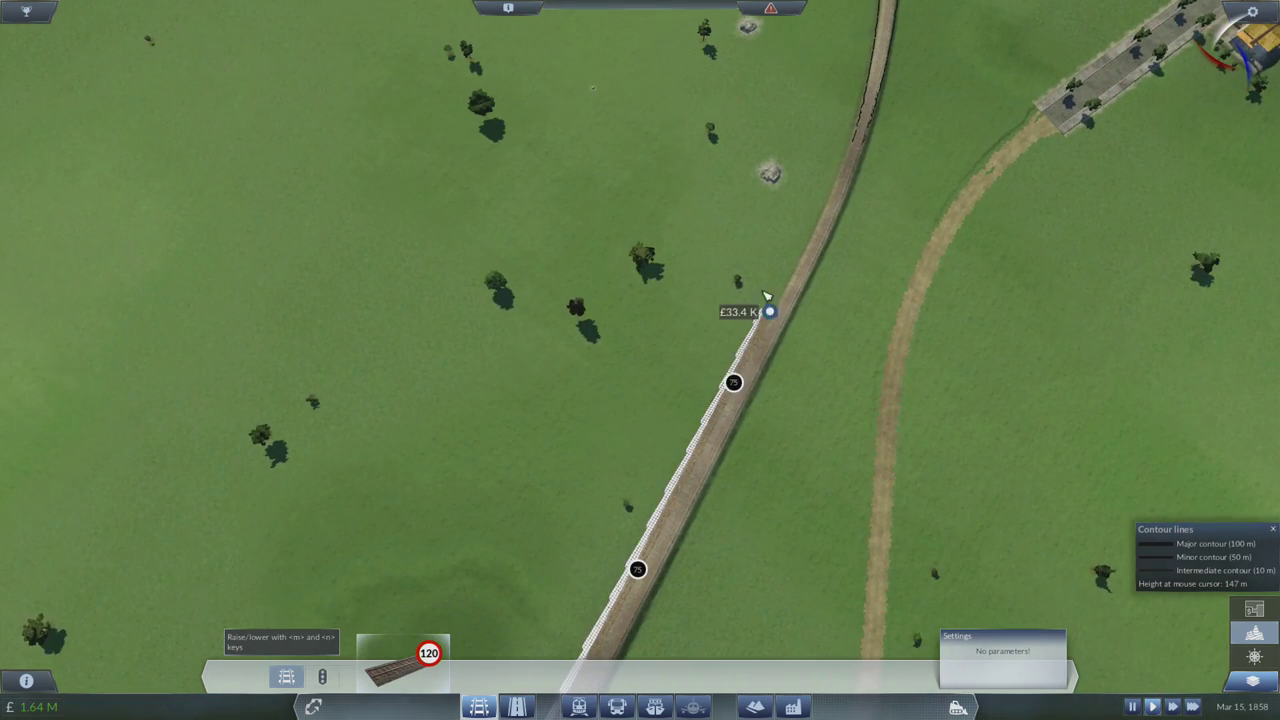
key(w)
drag(760, 620, 850, 200)
key(w)
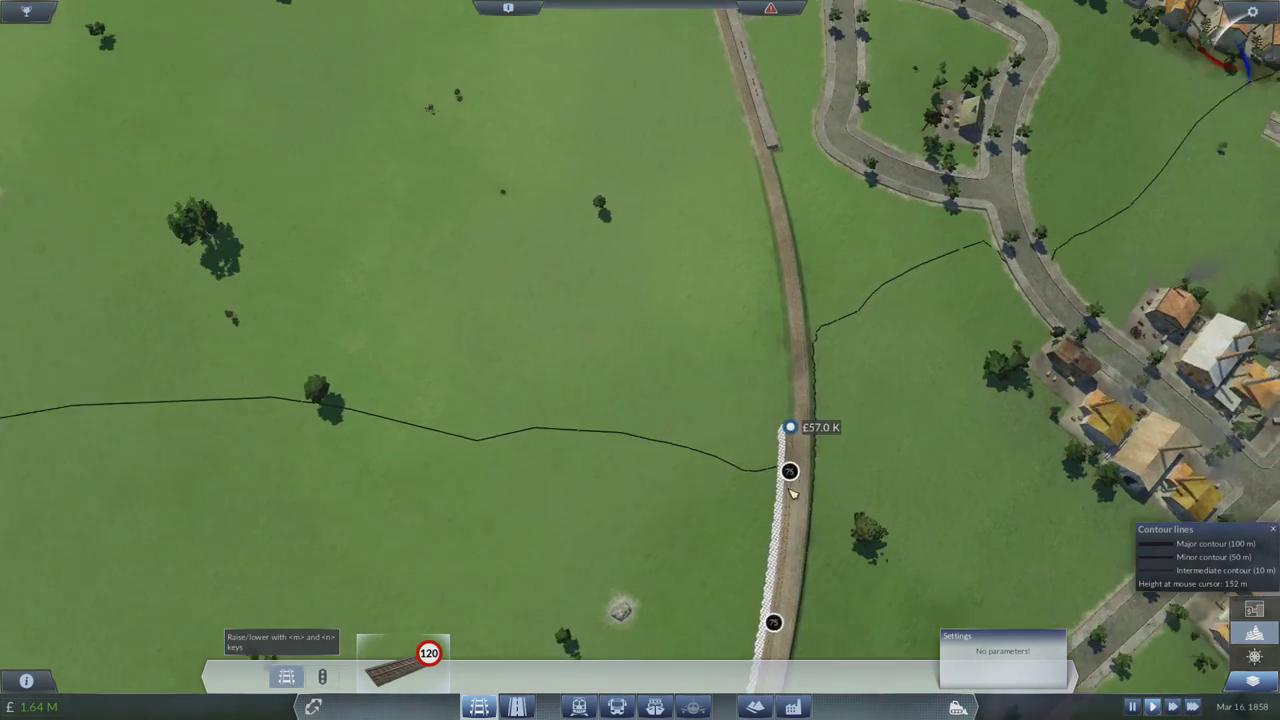
drag(760, 575, 758, 470)
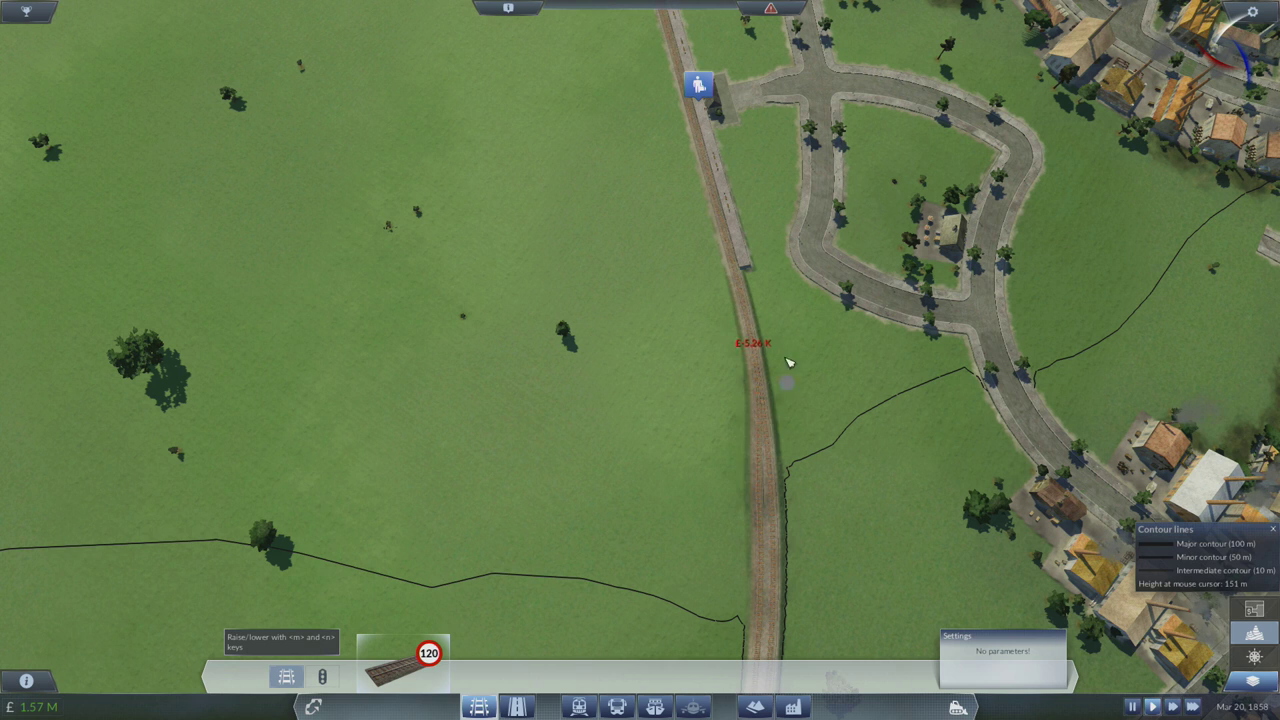
Follow the line north past the town and build the pending parallel stretch.
key(w)
key(w)
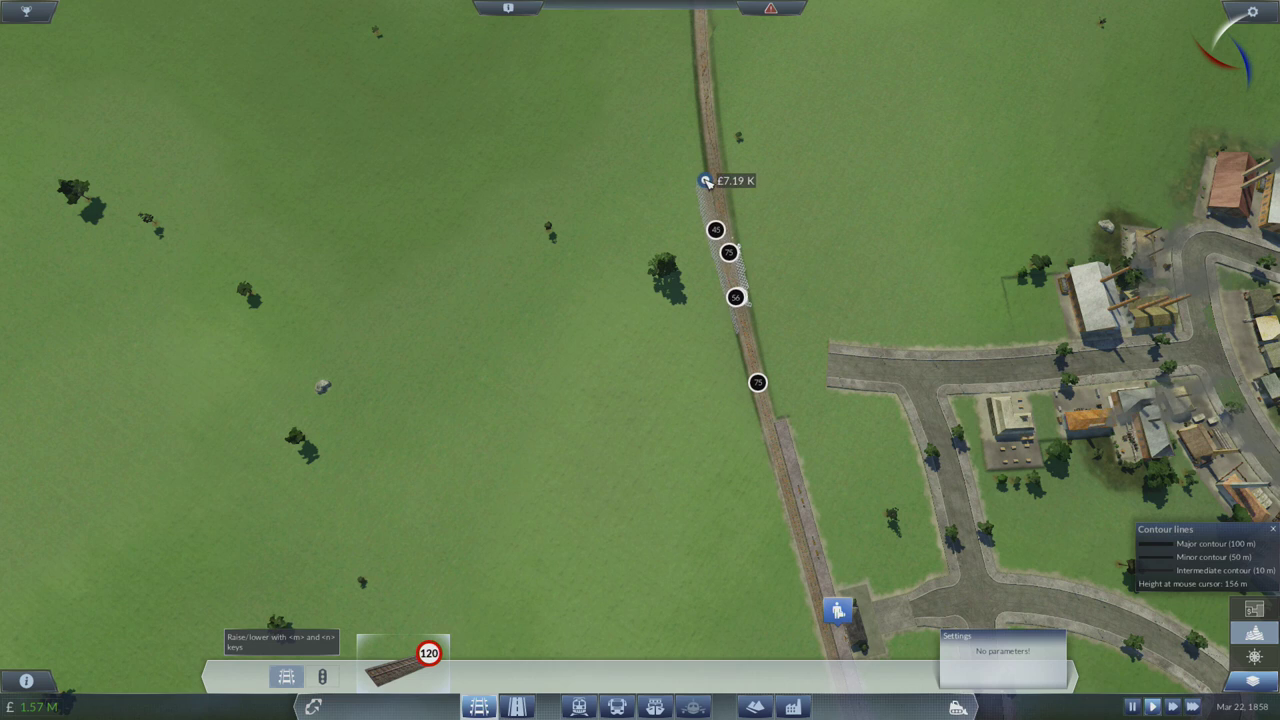
key(w)
key(w)
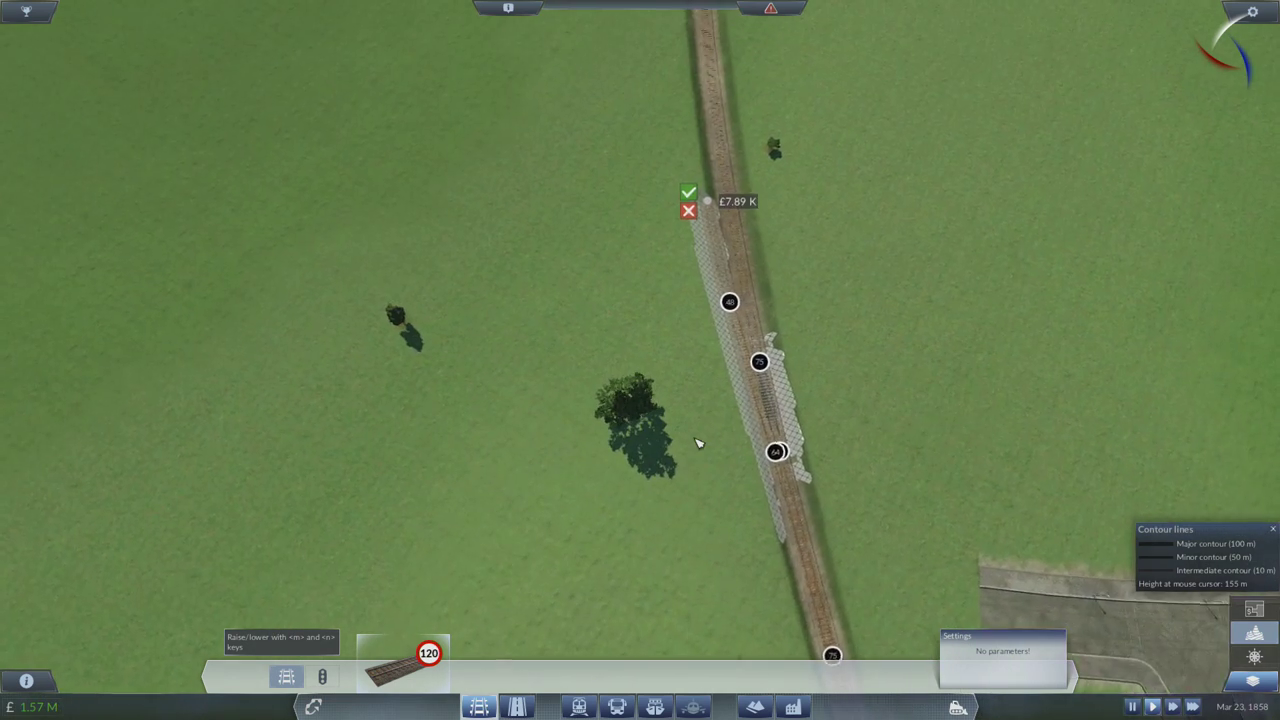
key(w)
scroll(676, 340, up, 3)
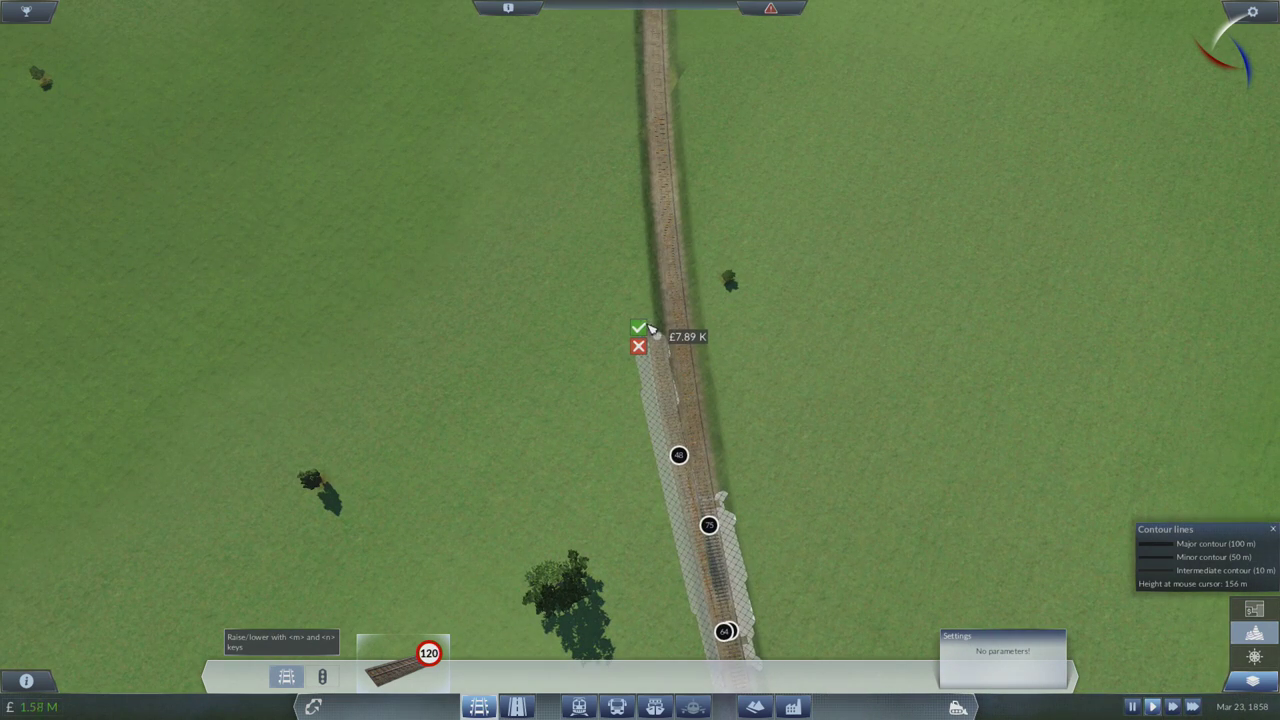
click(639, 327)
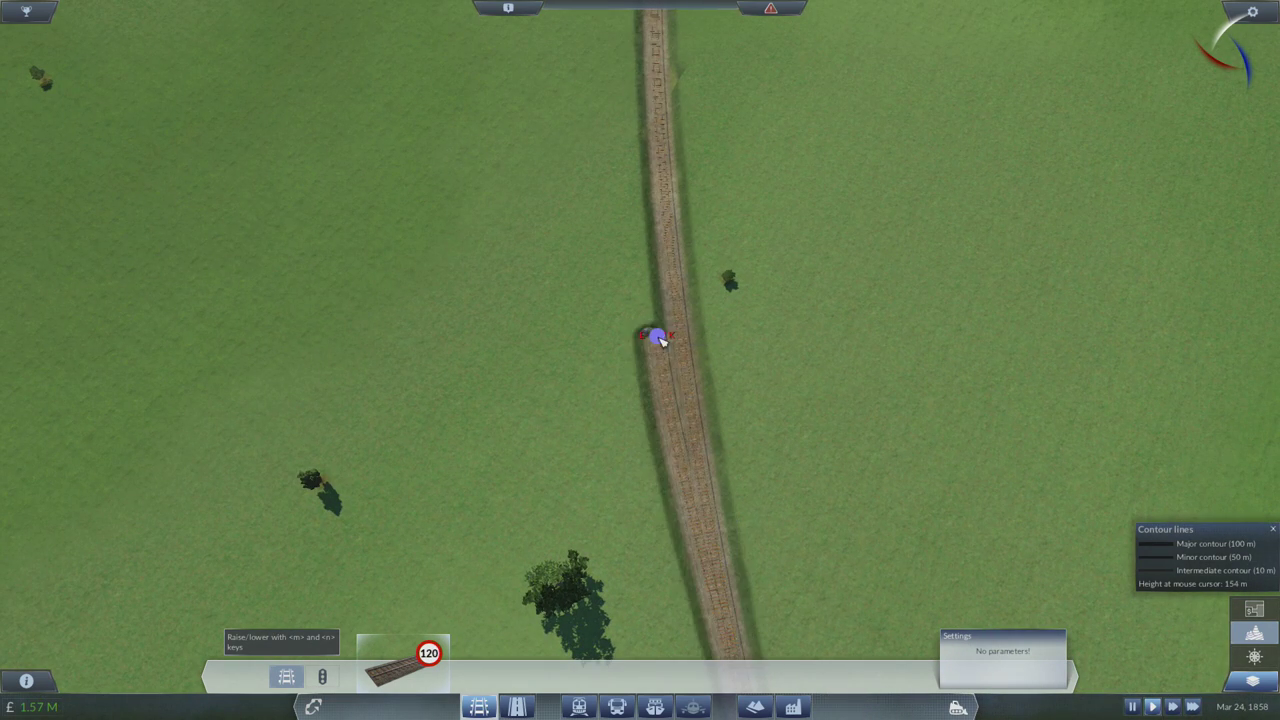
Replace a colliding track plan with a new northward stretch beside the line.
key(w)
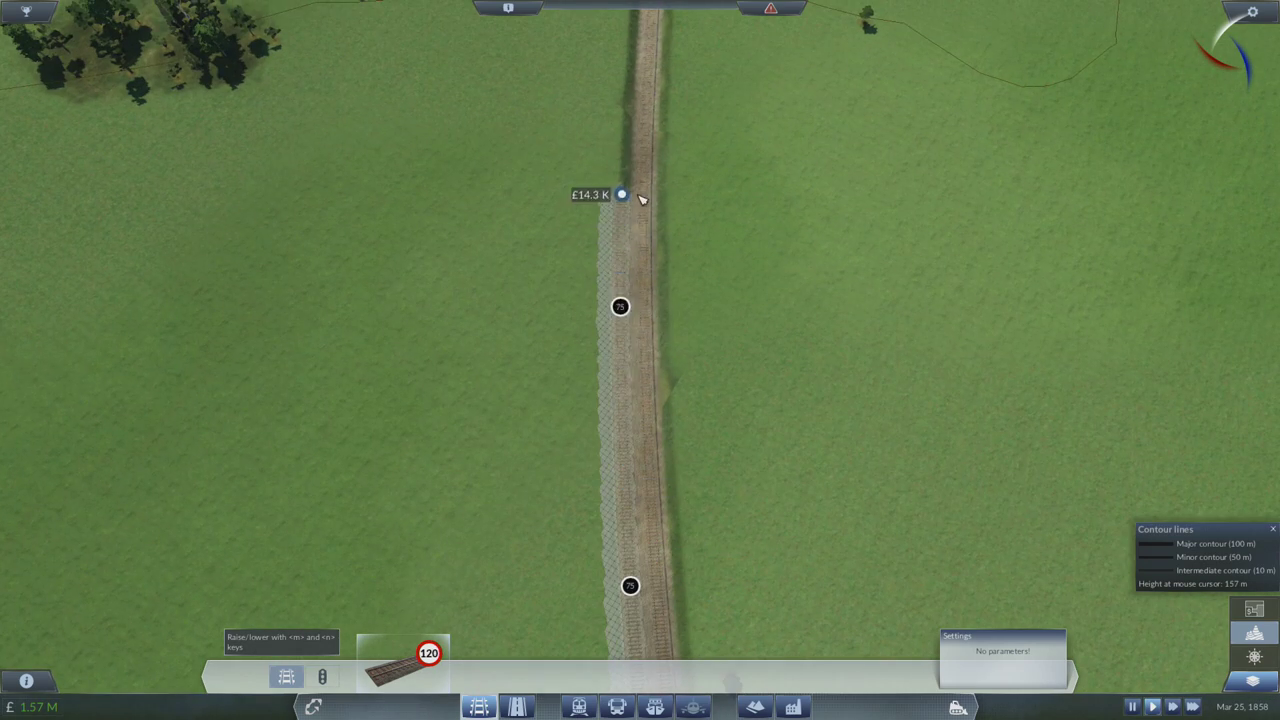
key(w)
click(625, 541)
scroll(640, 380, down, 3)
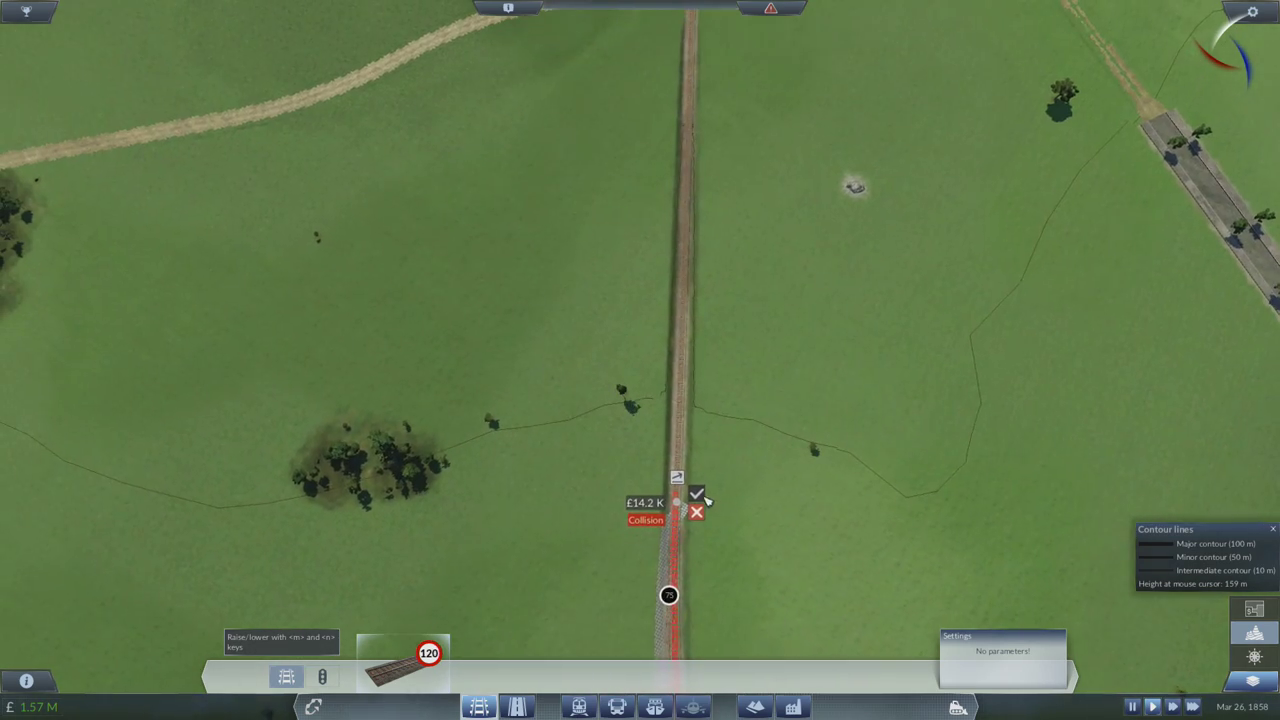
click(696, 511)
drag(668, 593, 690, 100)
key(w)
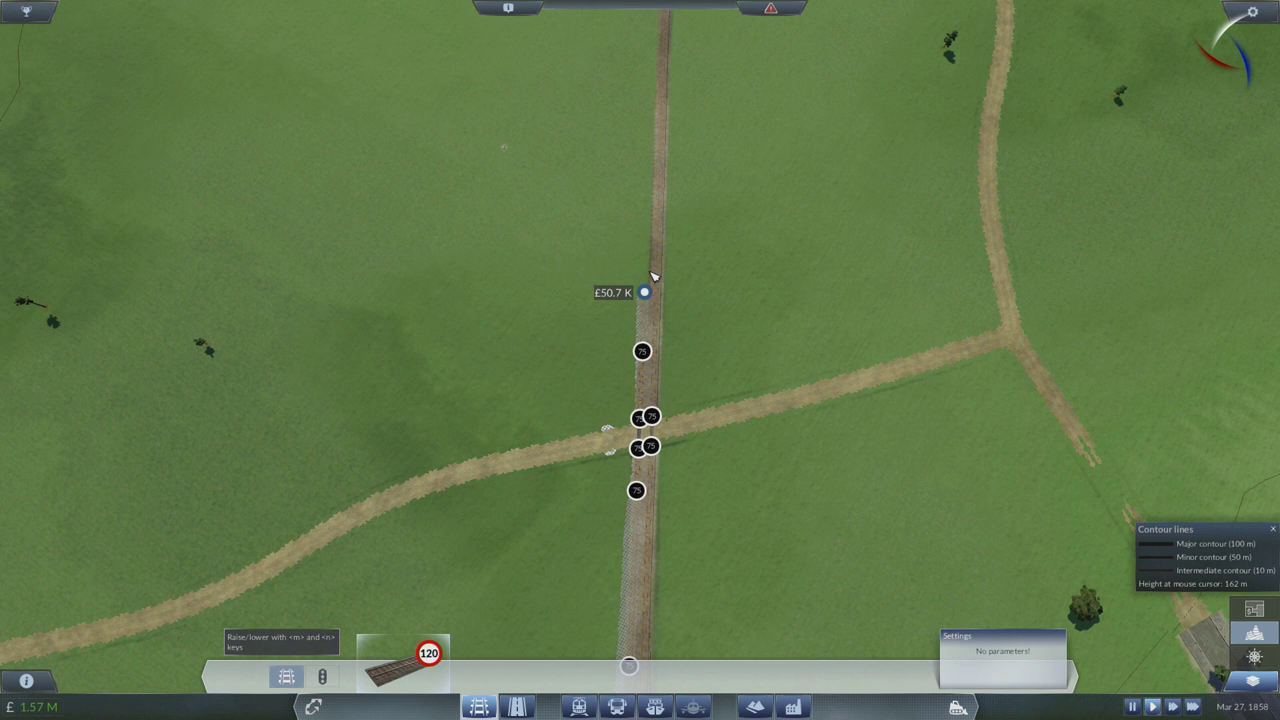
Extend it past the road junction and round the curve, building the £184K double-track stretch.
key(w)
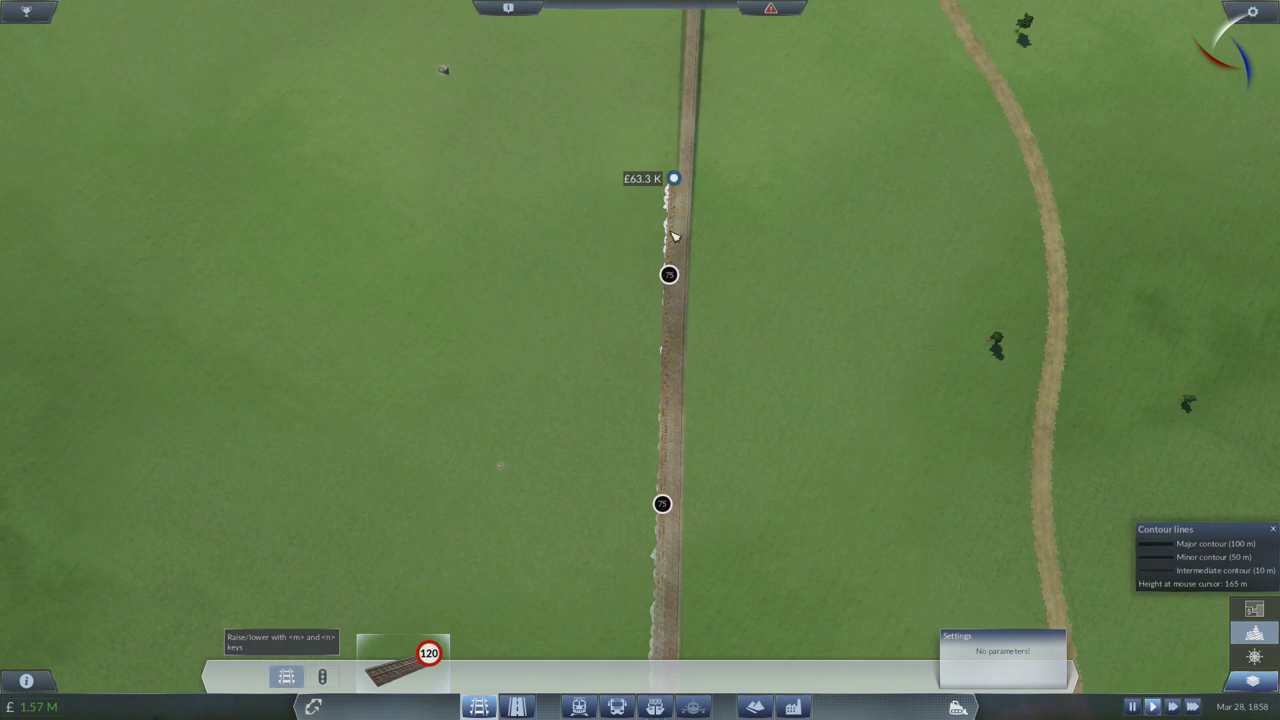
key(w)
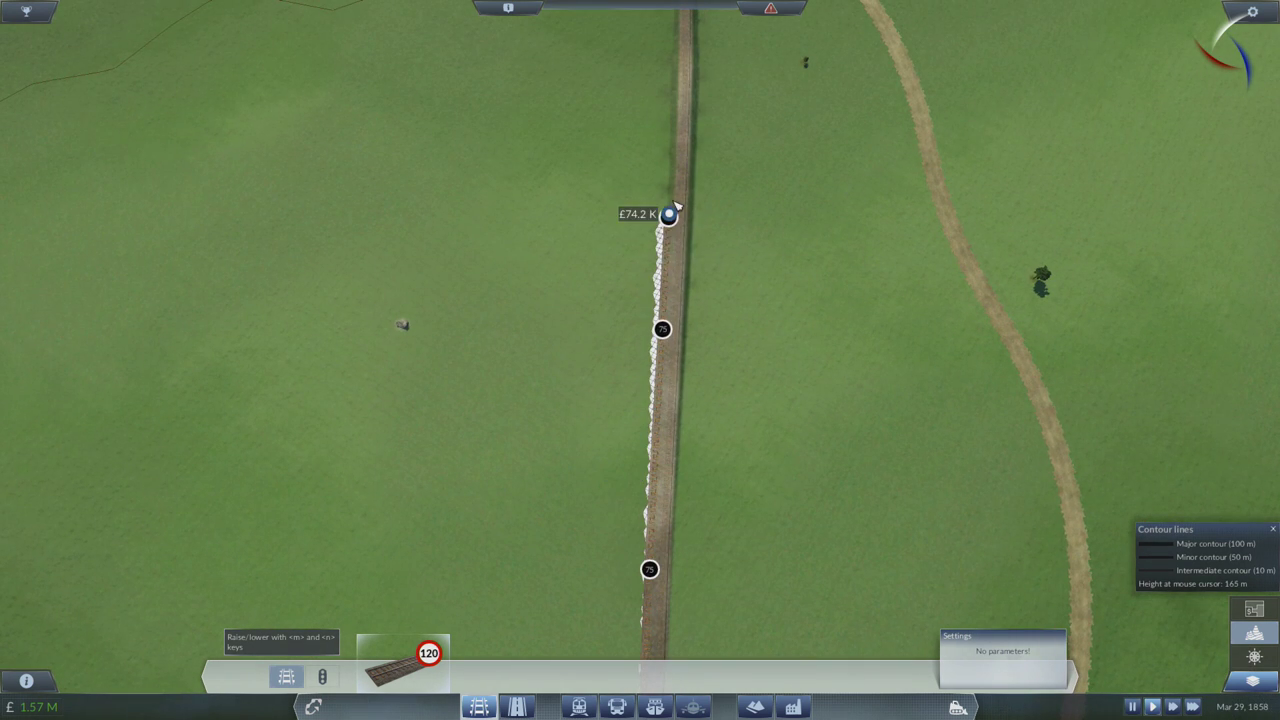
scroll(672, 200, down, 2)
scroll(648, 252, up, 2)
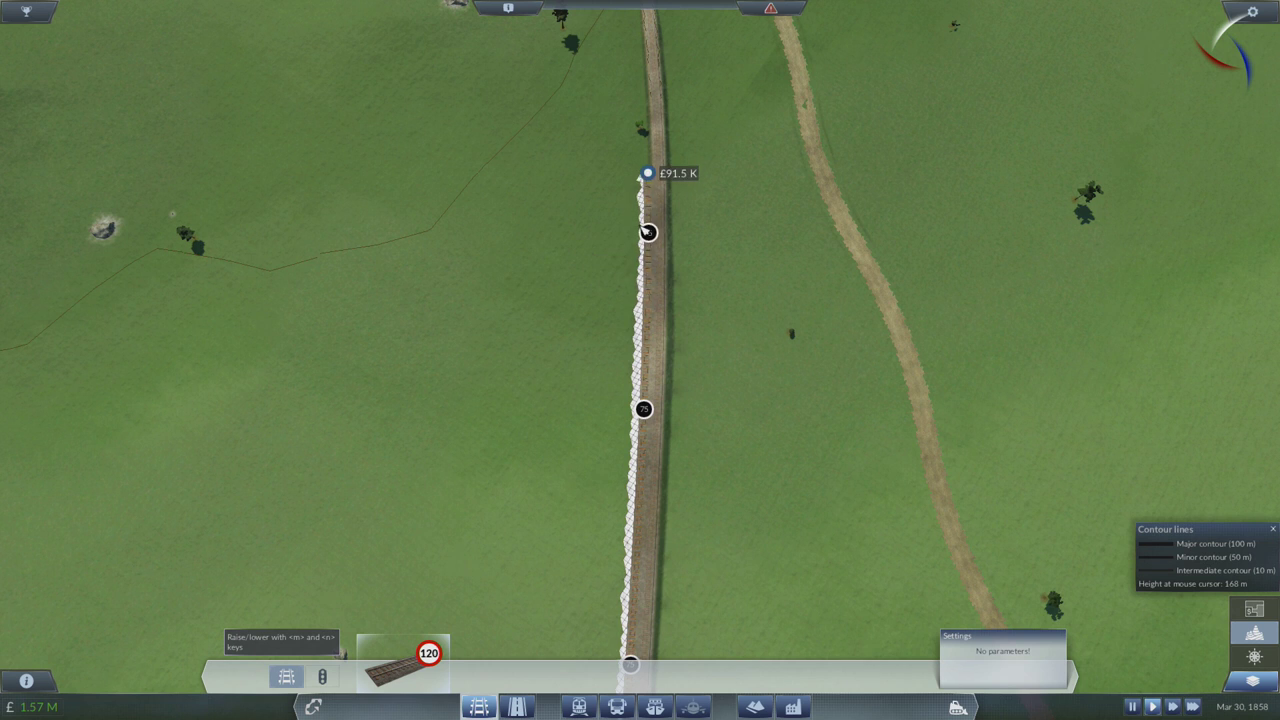
key(w)
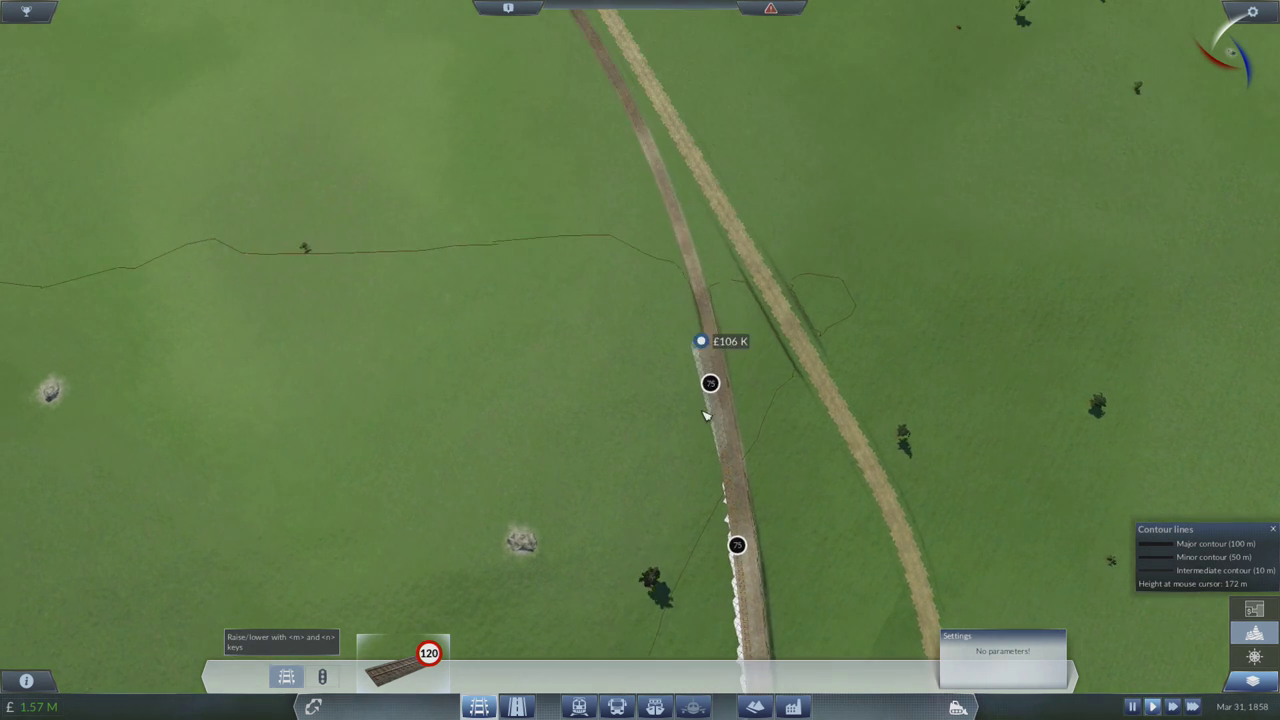
key(w)
scroll(697, 317, down, 2)
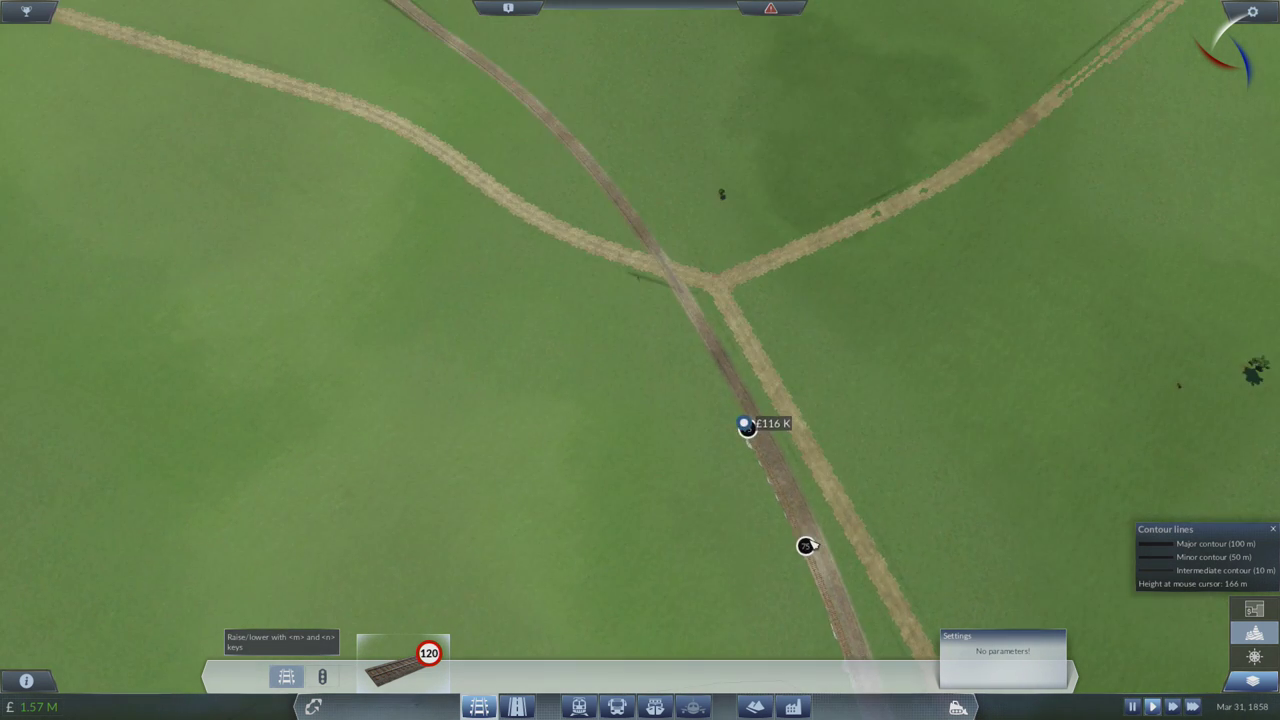
key(w)
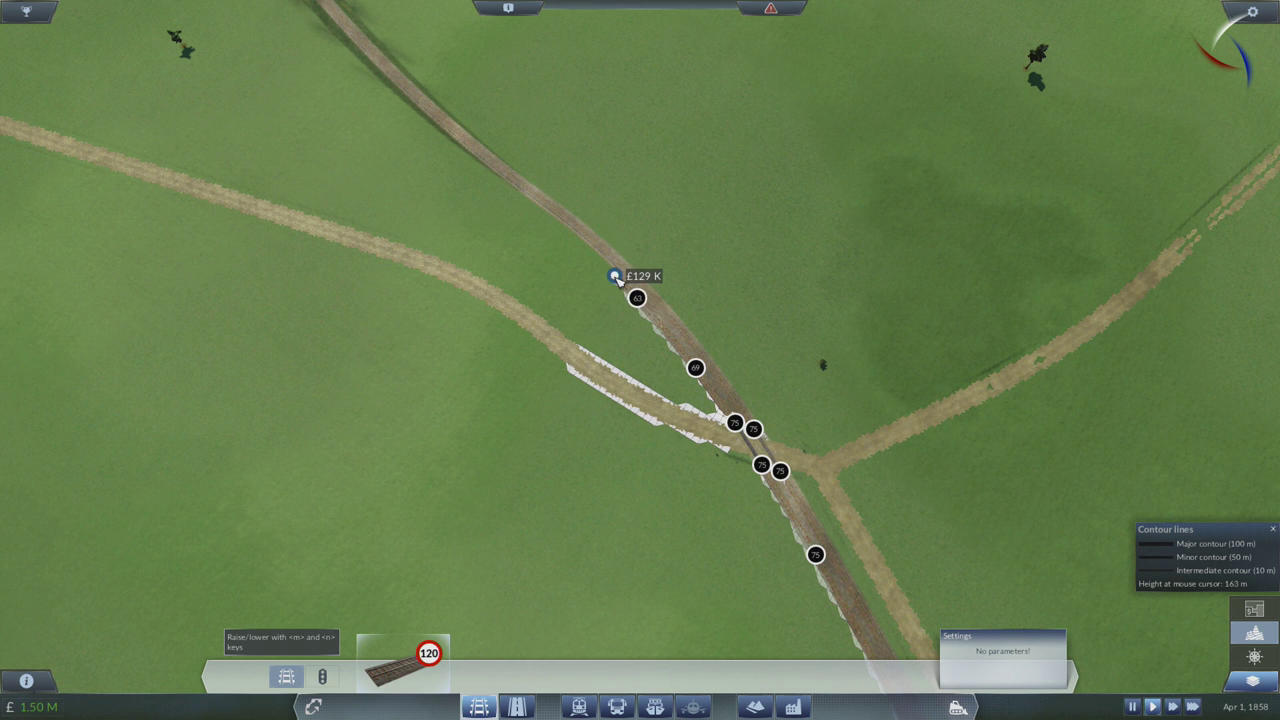
key(w)
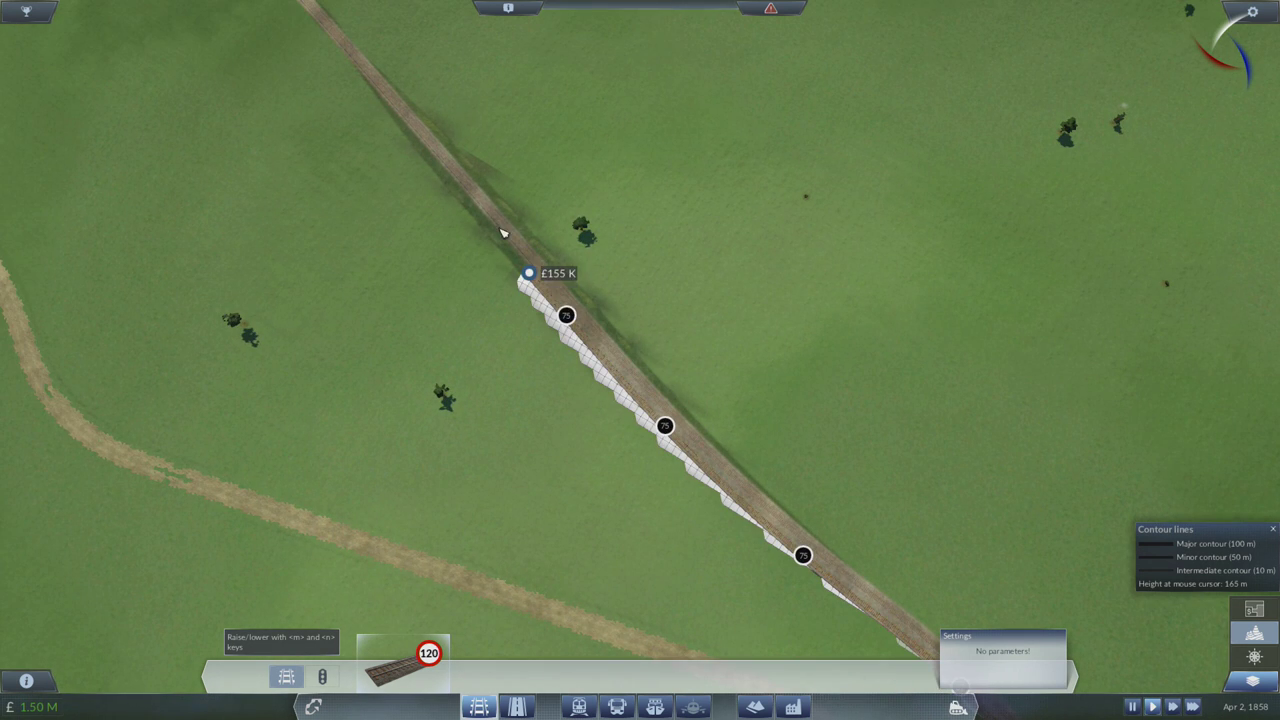
key(w)
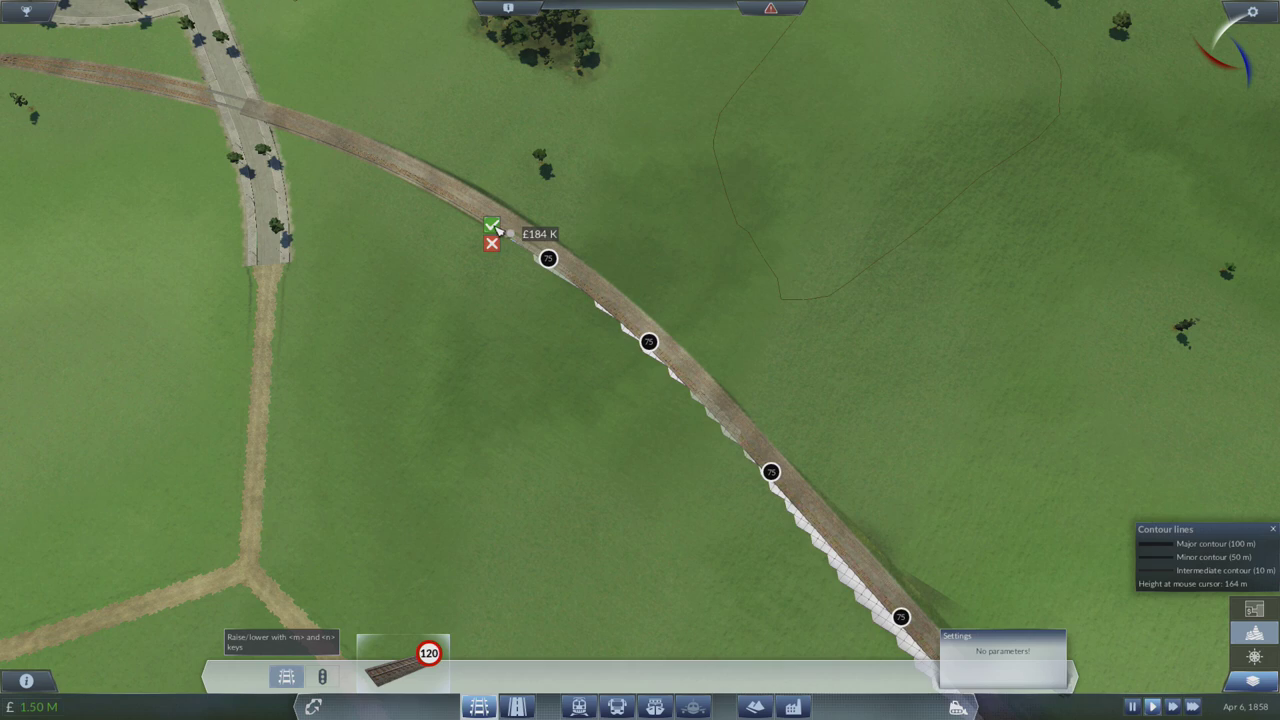
click(493, 225)
Build a short parallel track beside the main line near the town station, discarding over-curved plans.
key(a)
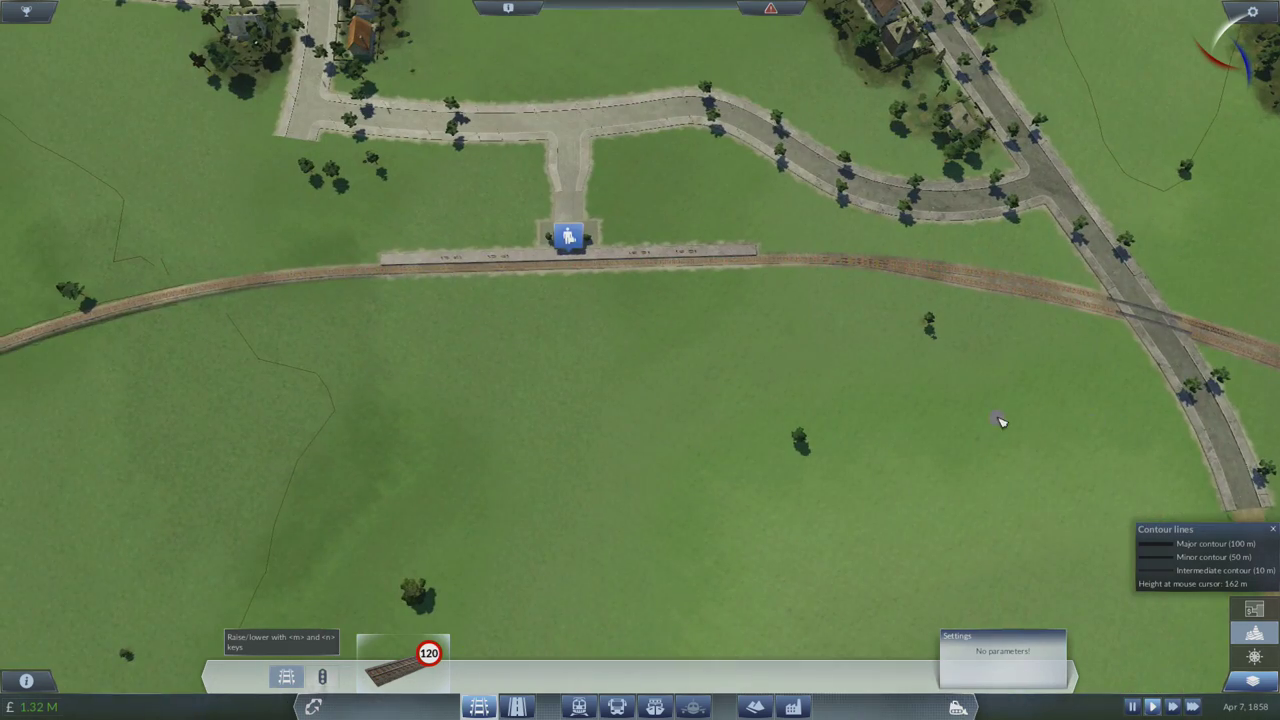
scroll(1000, 421, down, 2)
key(a)
scroll(1054, 390, up, 3)
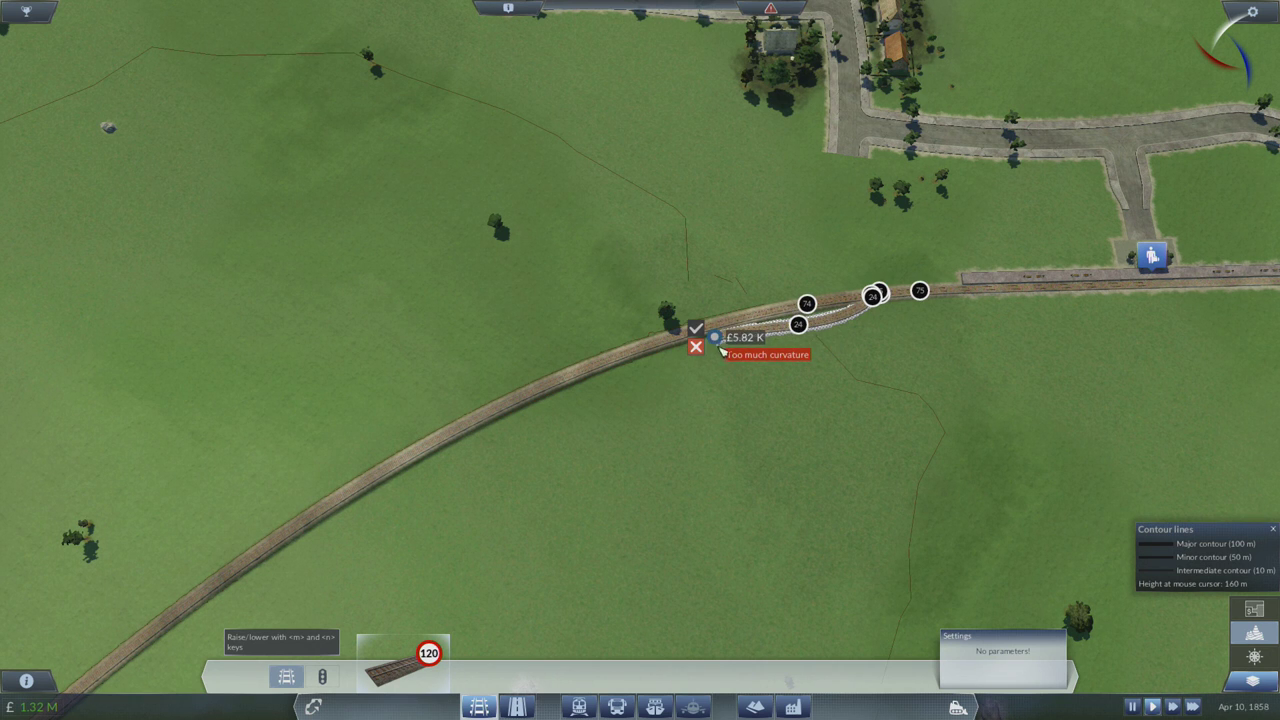
click(697, 347)
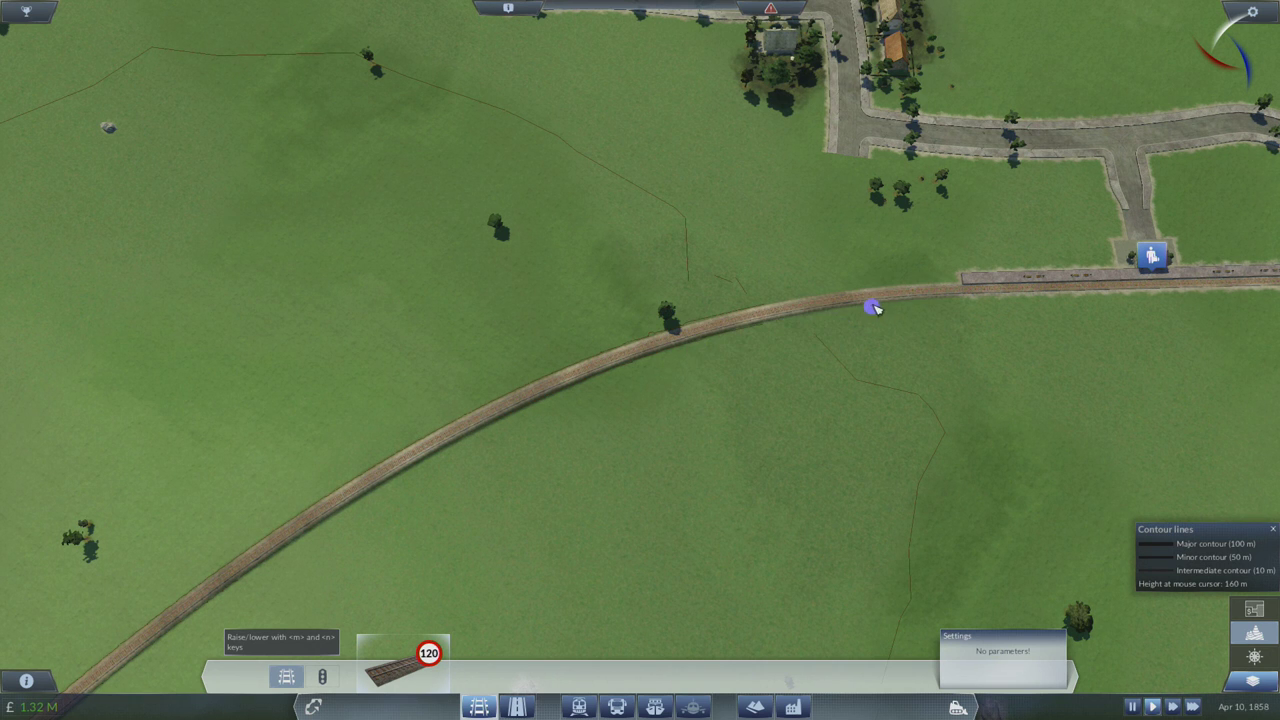
click(725, 348)
scroll(725, 348, up, 5)
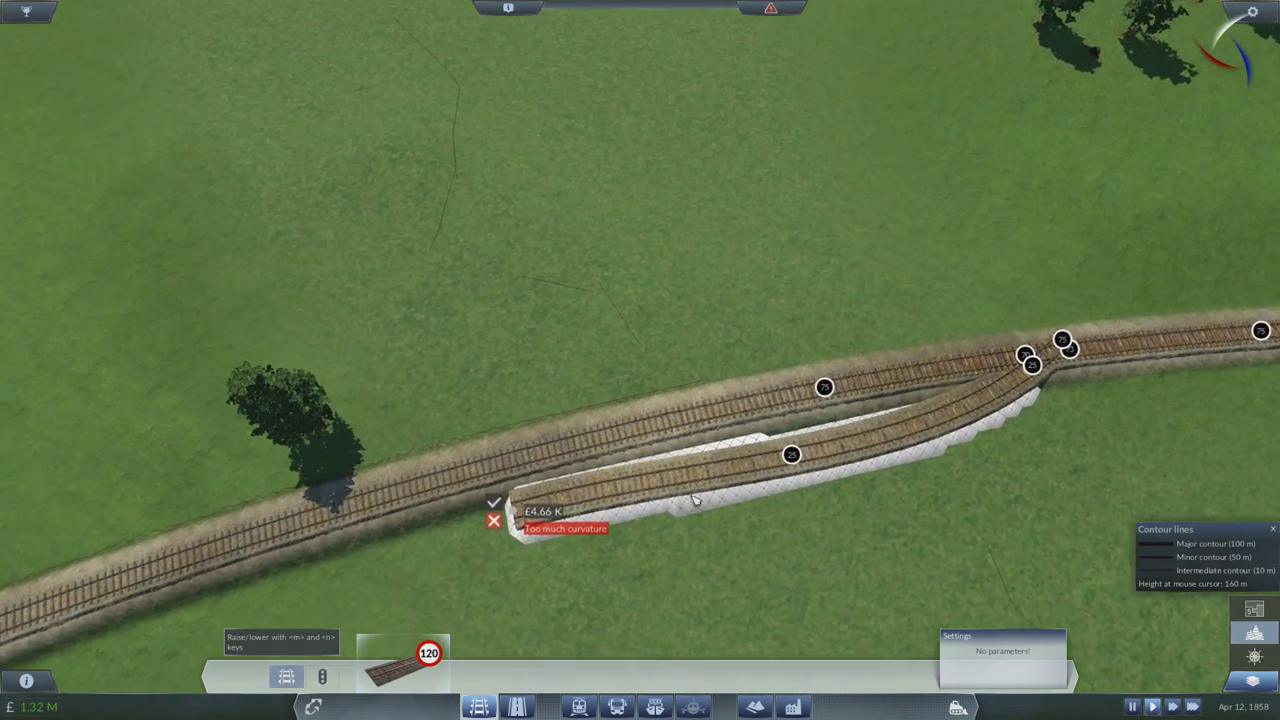
click(493, 522)
drag(420, 558, 1000, 345)
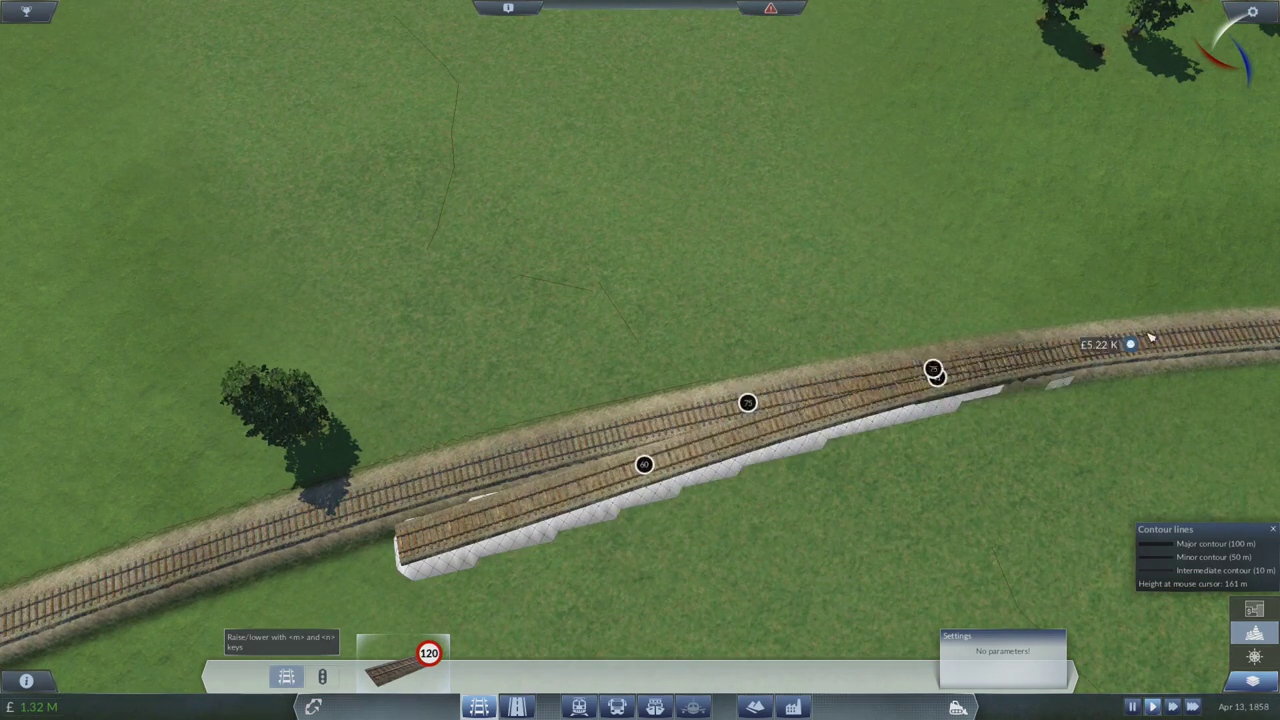
scroll(878, 443, down, 4)
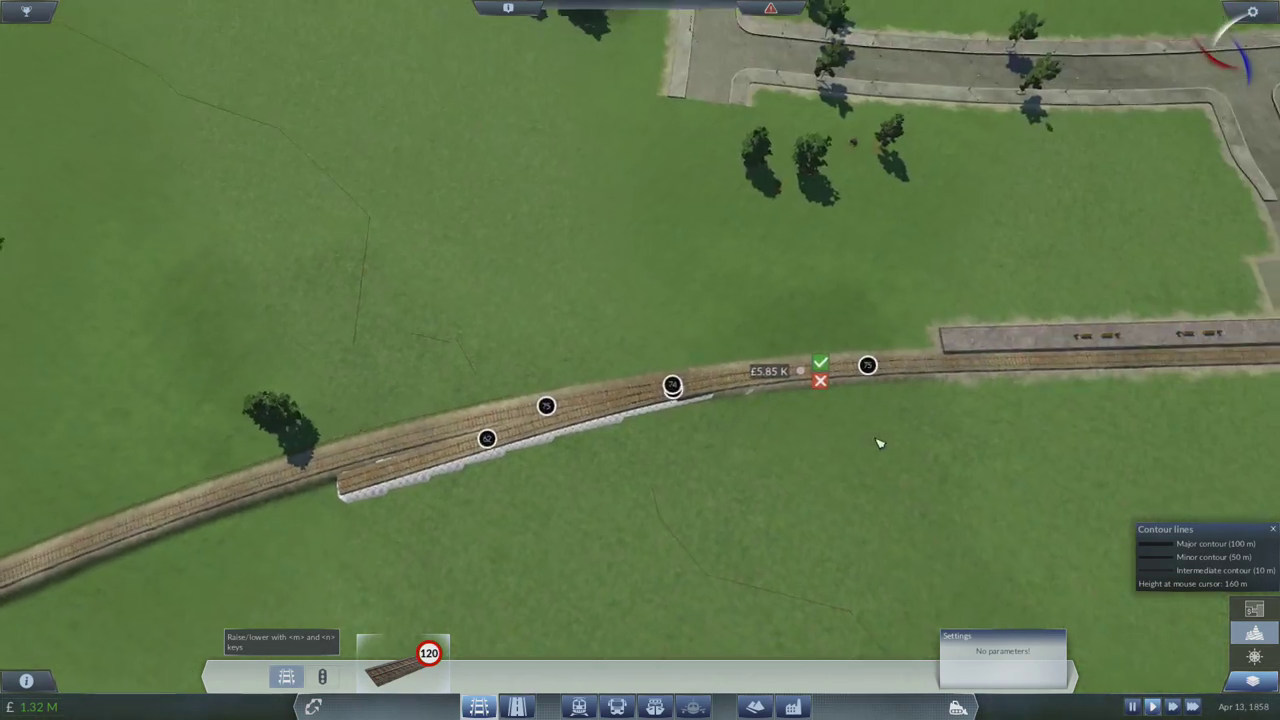
scroll(878, 443, up, 1)
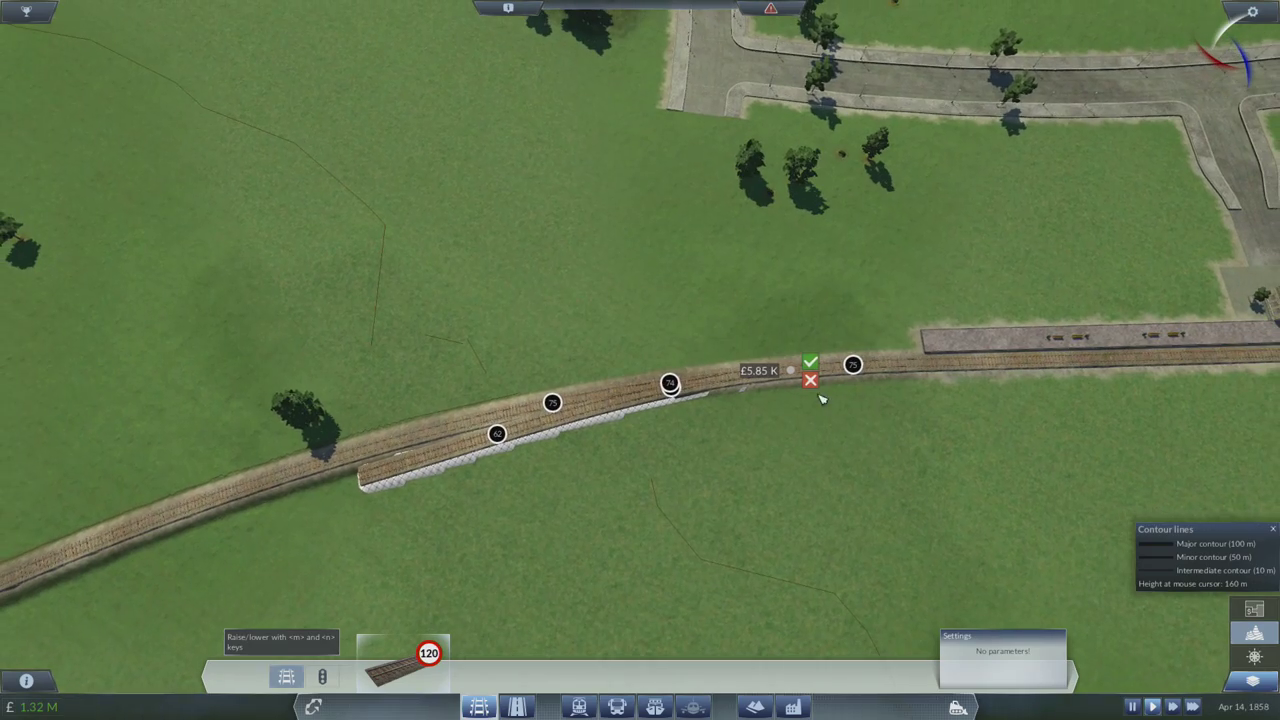
click(811, 362)
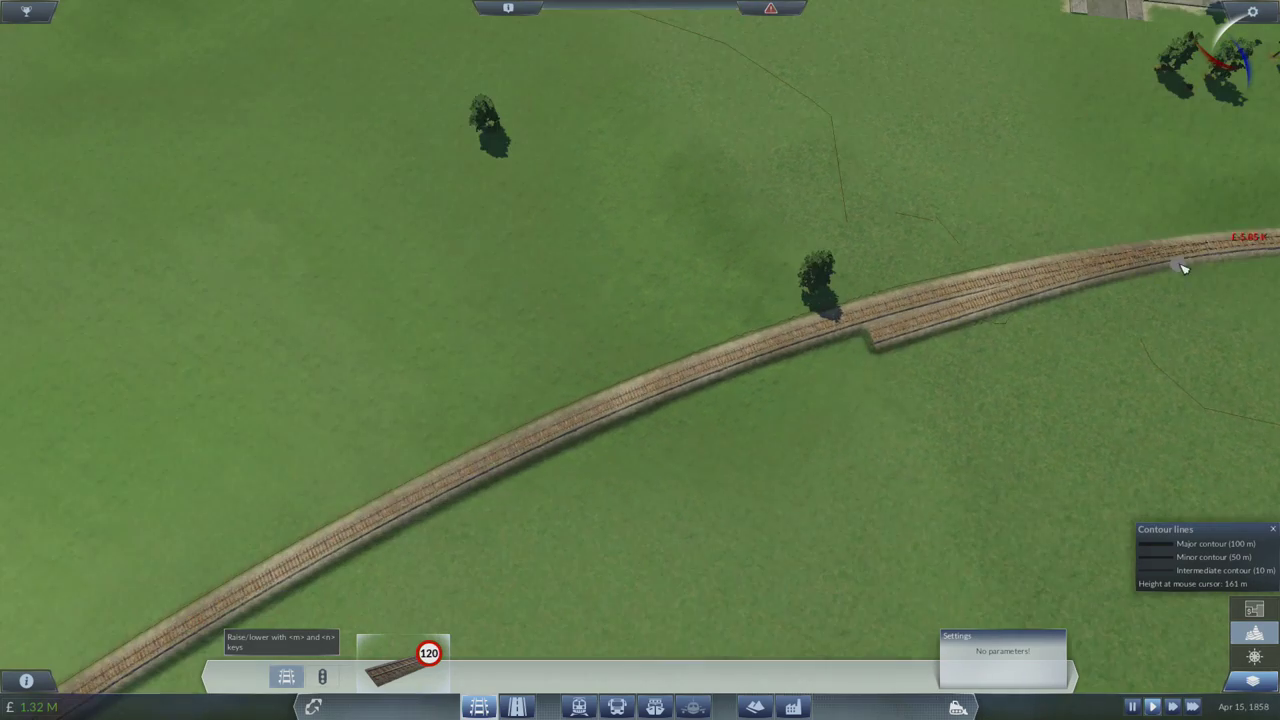
scroll(862, 343, down, 6)
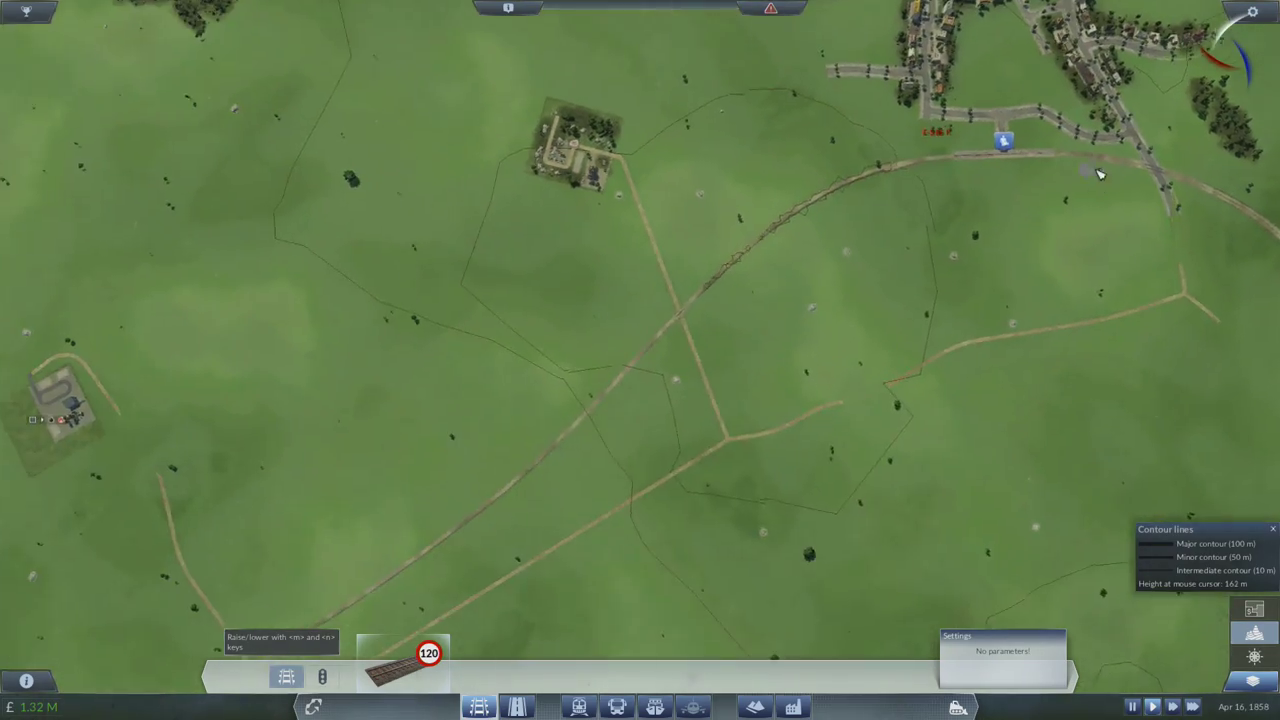
Build another second-track stretch across the fields and draft a further £60.8K stretch.
drag(700, 350, 500, 300)
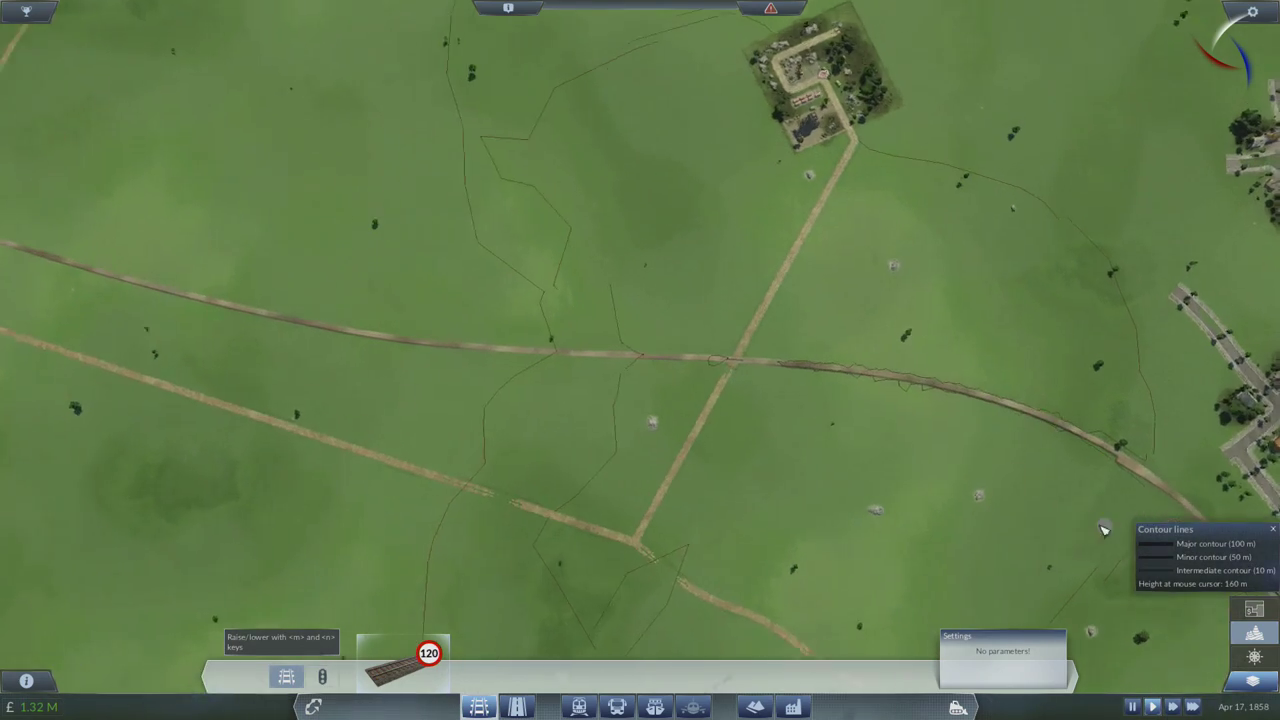
scroll(868, 388, up, 3)
scroll(900, 390, up, 3)
scroll(1222, 400, up, 1)
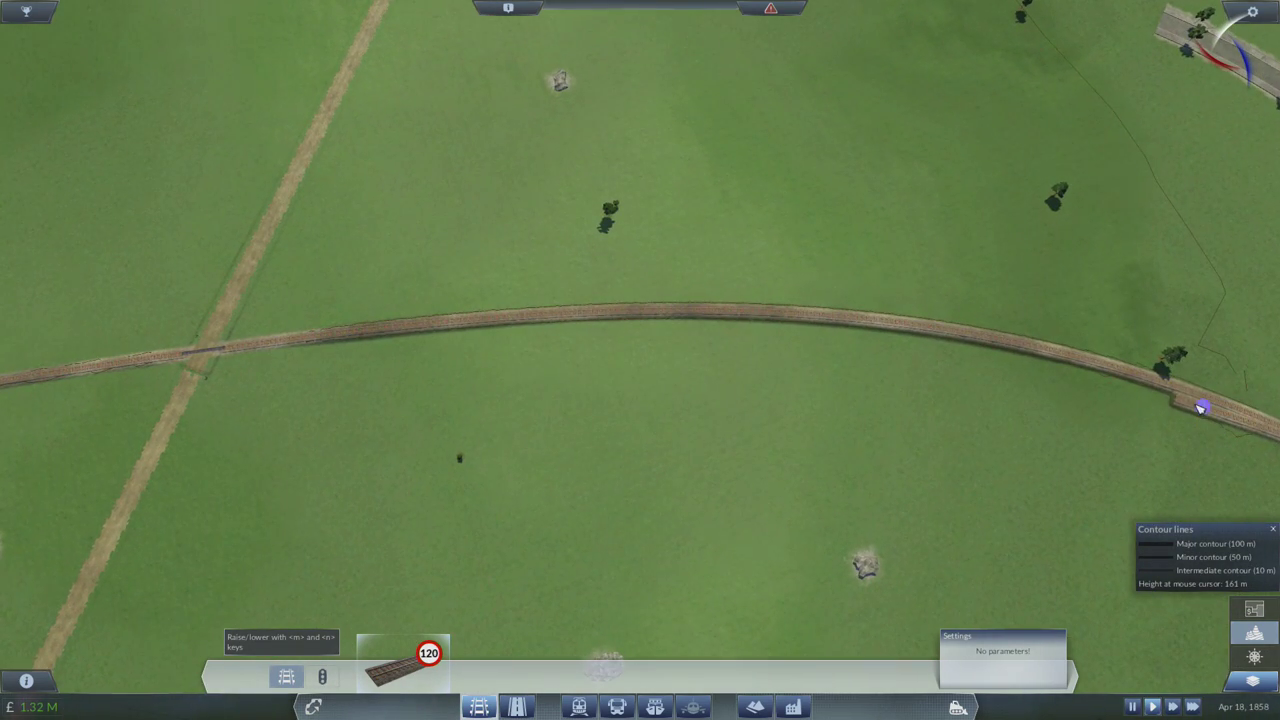
mouse_move(1178, 399)
mouse_down()
mouse_move(730, 366)
mouse_move(883, 408)
mouse_up()
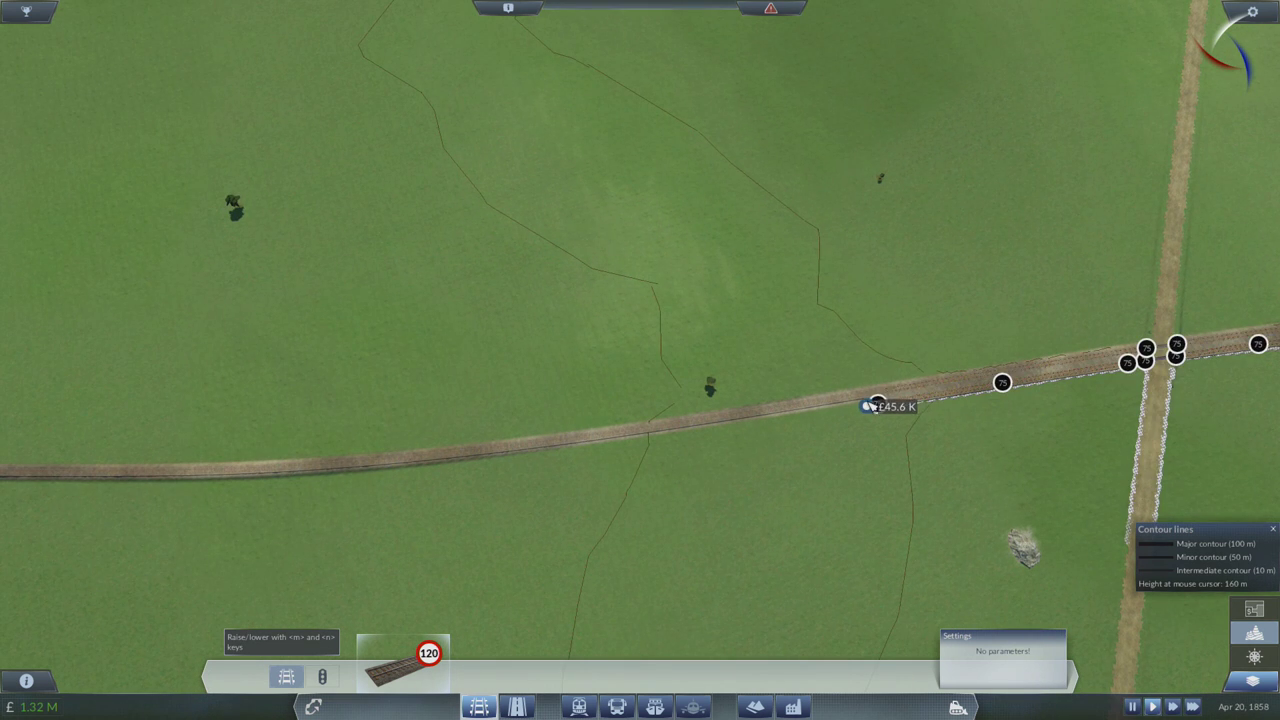
click(748, 414)
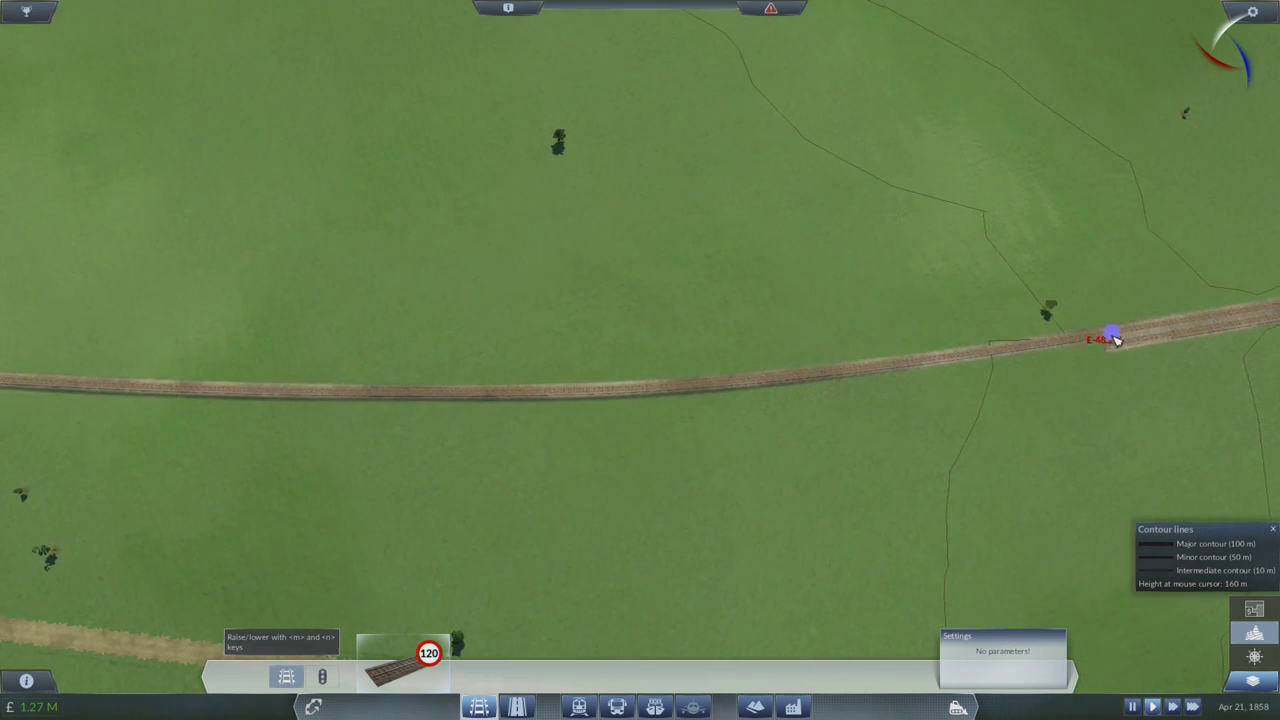
drag(1107, 347, 1005, 433)
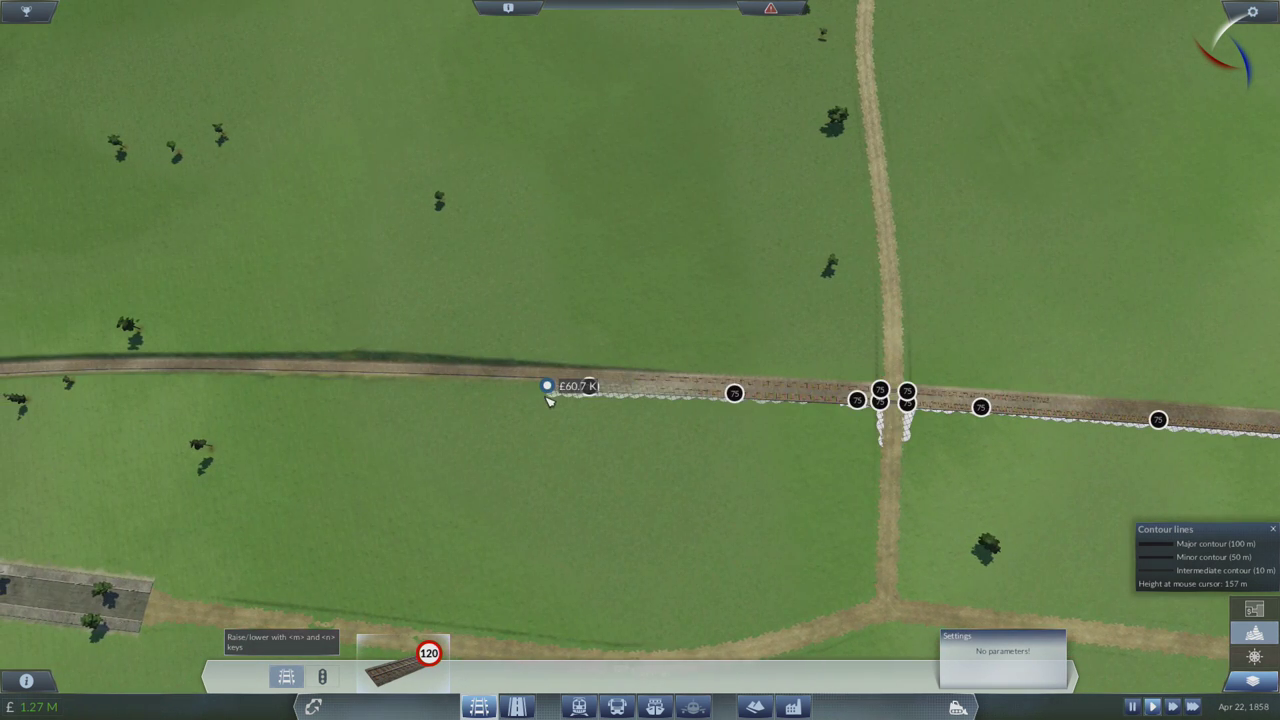
drag(1005, 433, 932, 407)
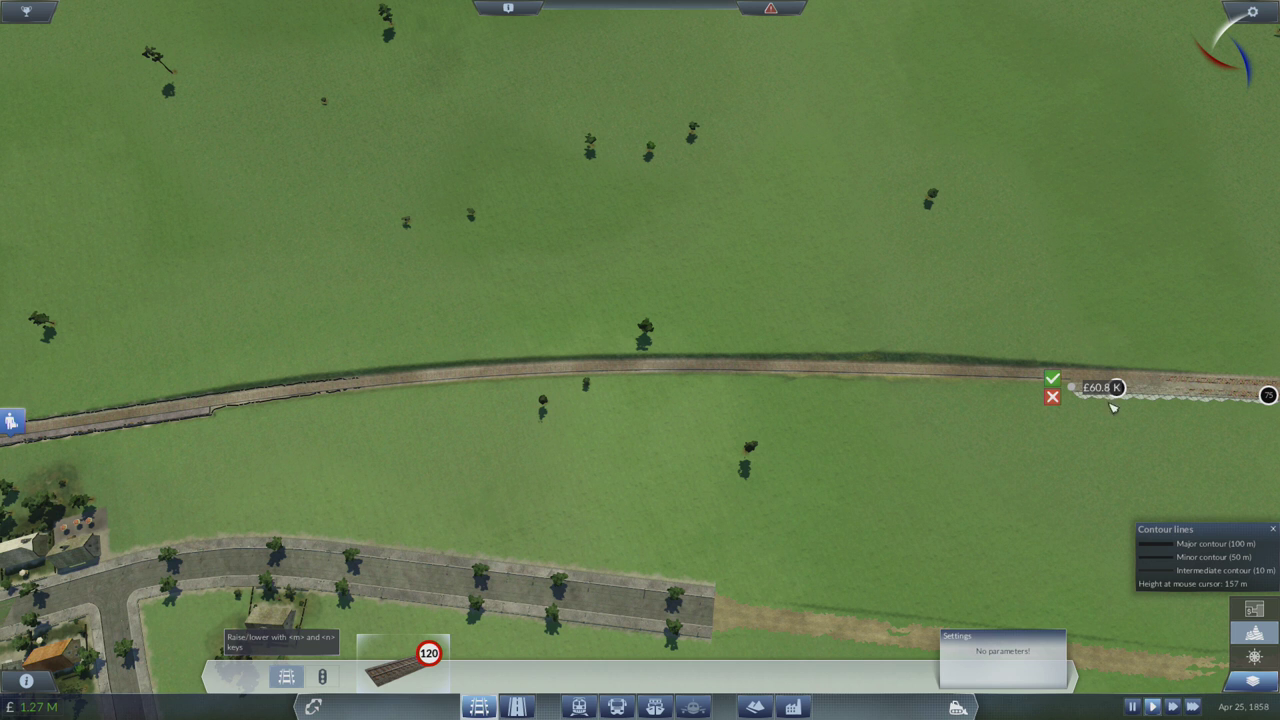
Build the parallel second-track sections beside the existing line.
drag(937, 396, 519, 391)
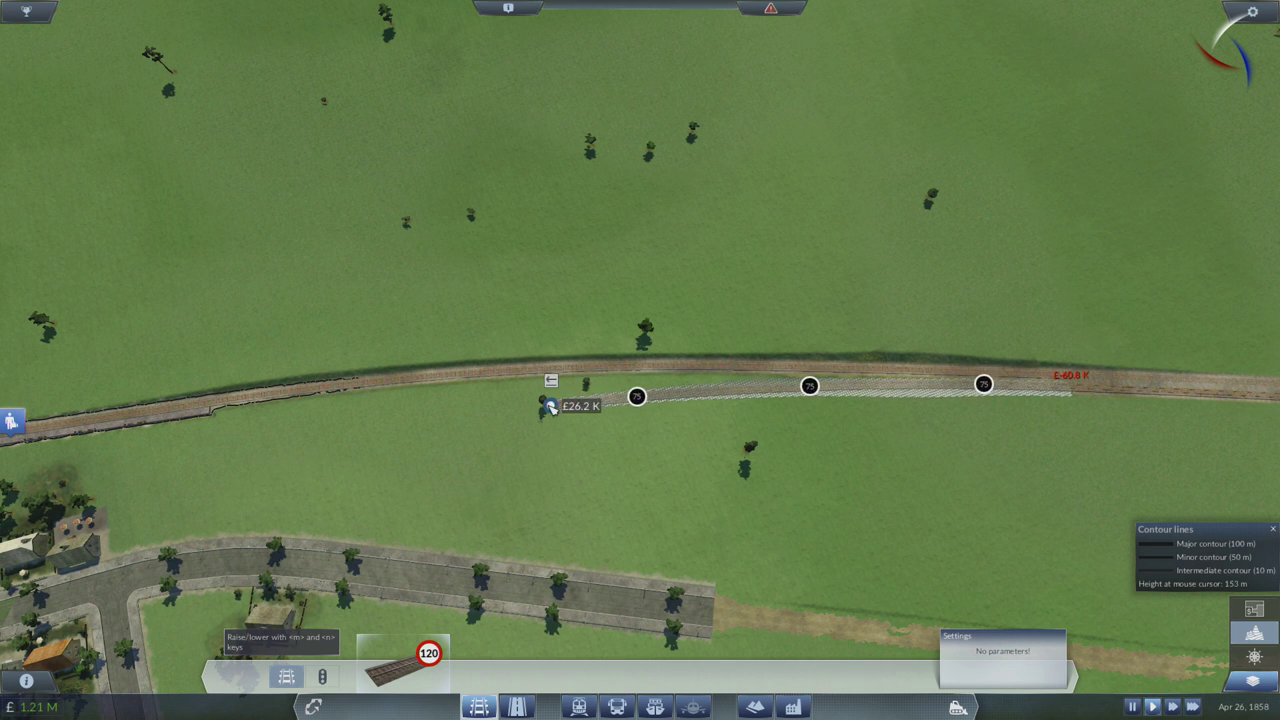
click(494, 374)
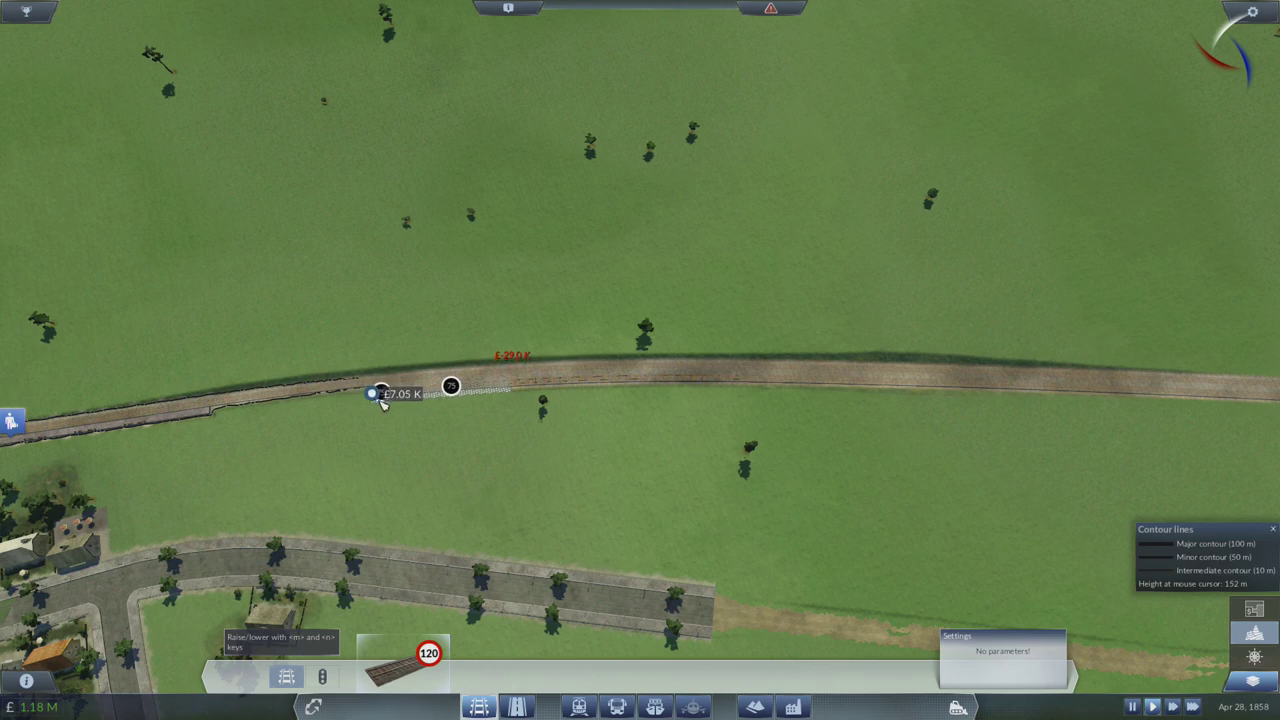
scroll(415, 396, down, 5)
scroll(760, 340, up, 5)
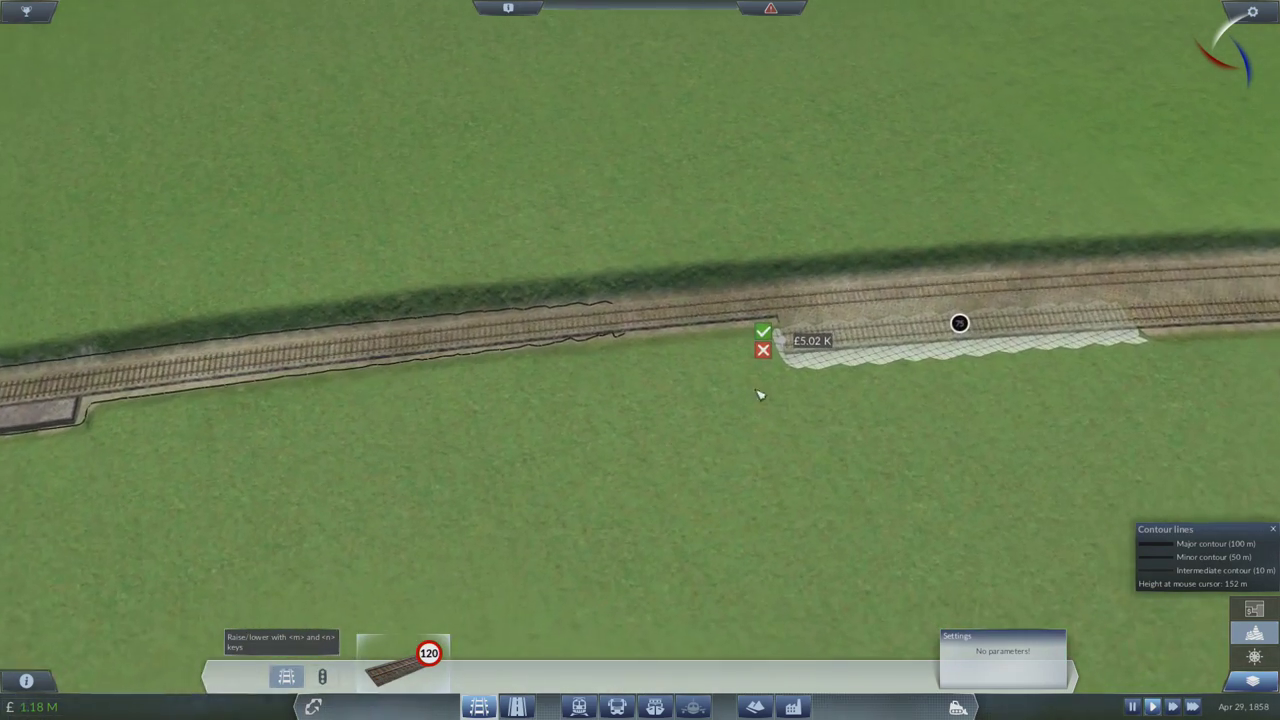
click(774, 330)
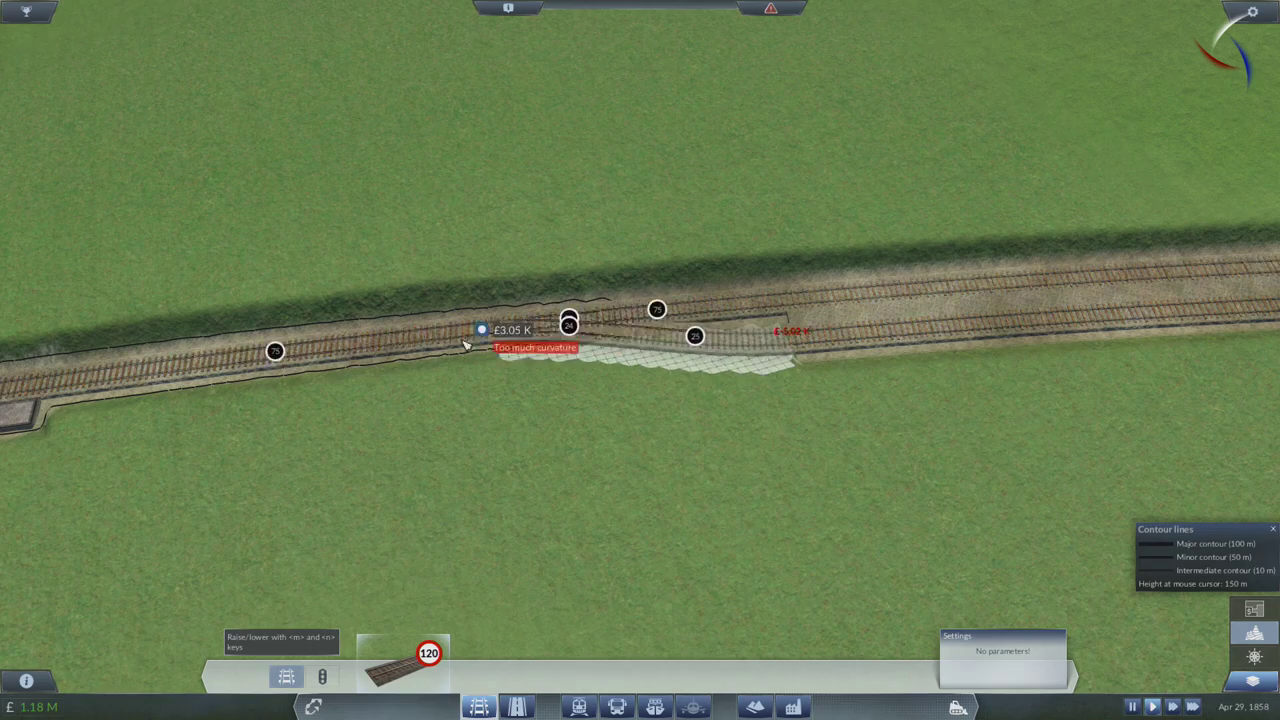
Join the second track to the main line near the station and view along the double track.
drag(790, 340, 209, 363)
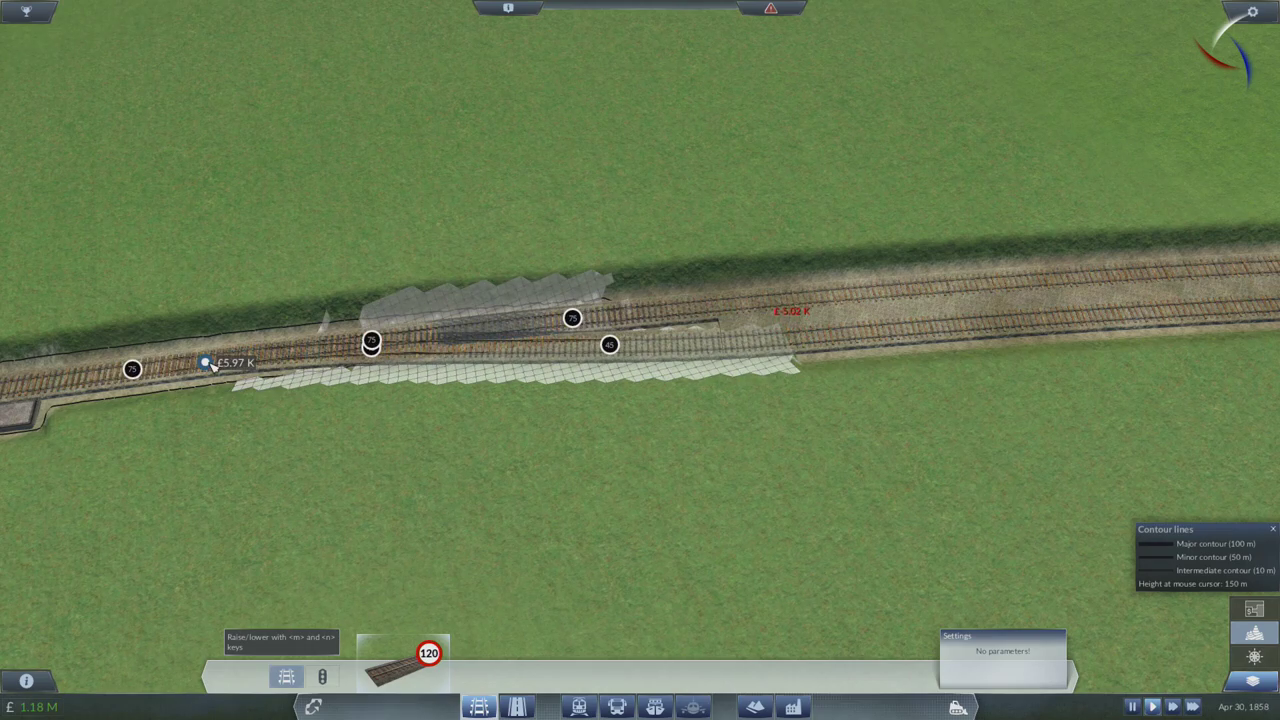
click(186, 354)
middle_click(670, 386)
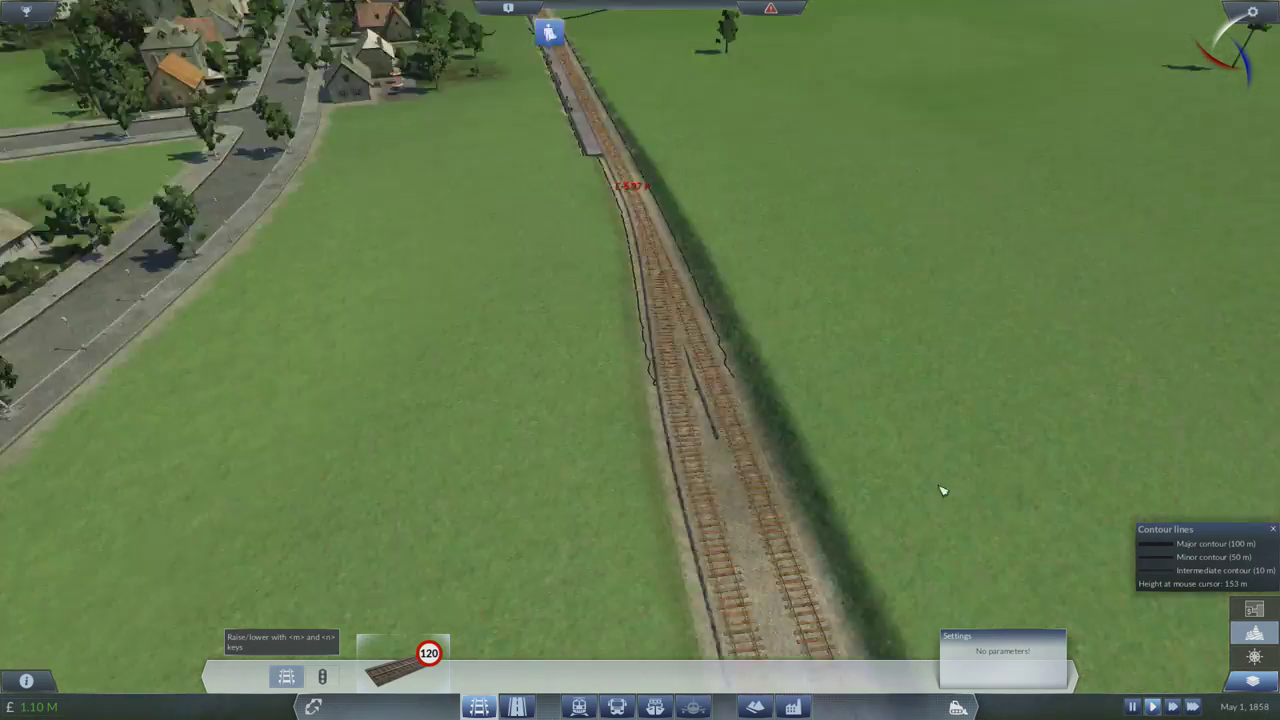
mouse_move(670, 386)
mouse_down()
mouse_move(915, 562)
mouse_move(893, 519)
mouse_up()
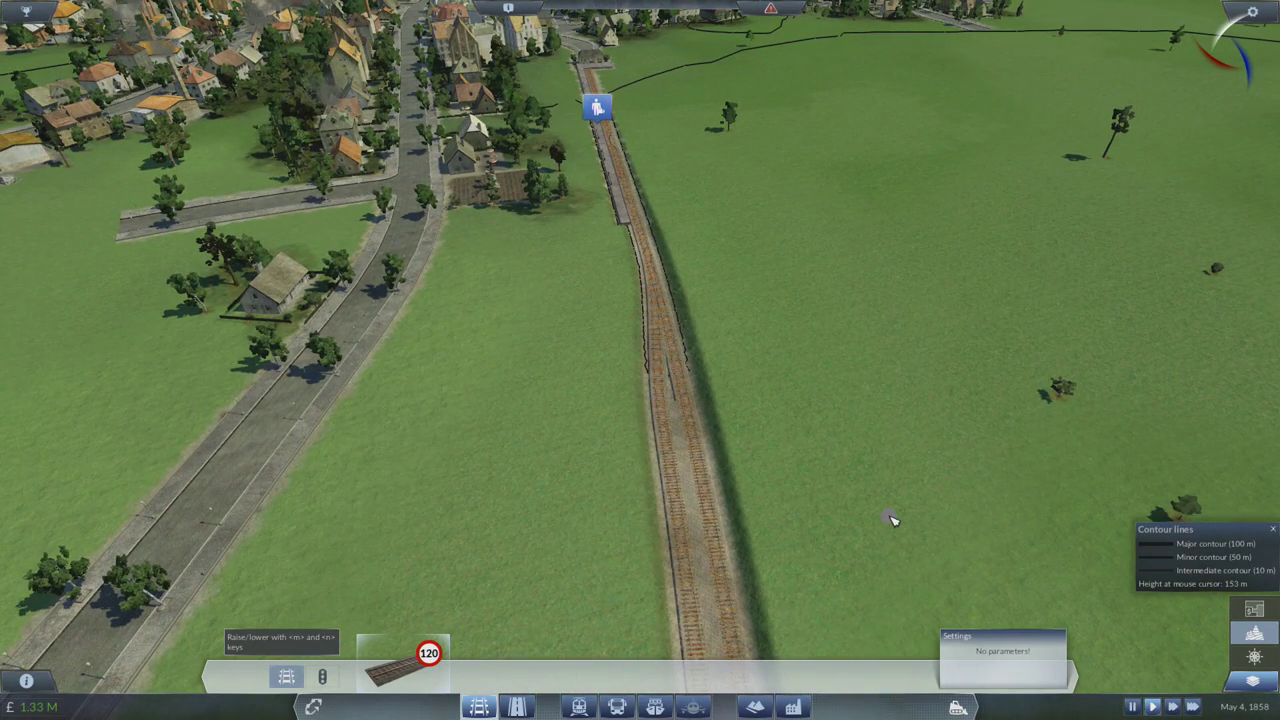
Switch to rail signals and inspect the double track running past the town.
click(326, 677)
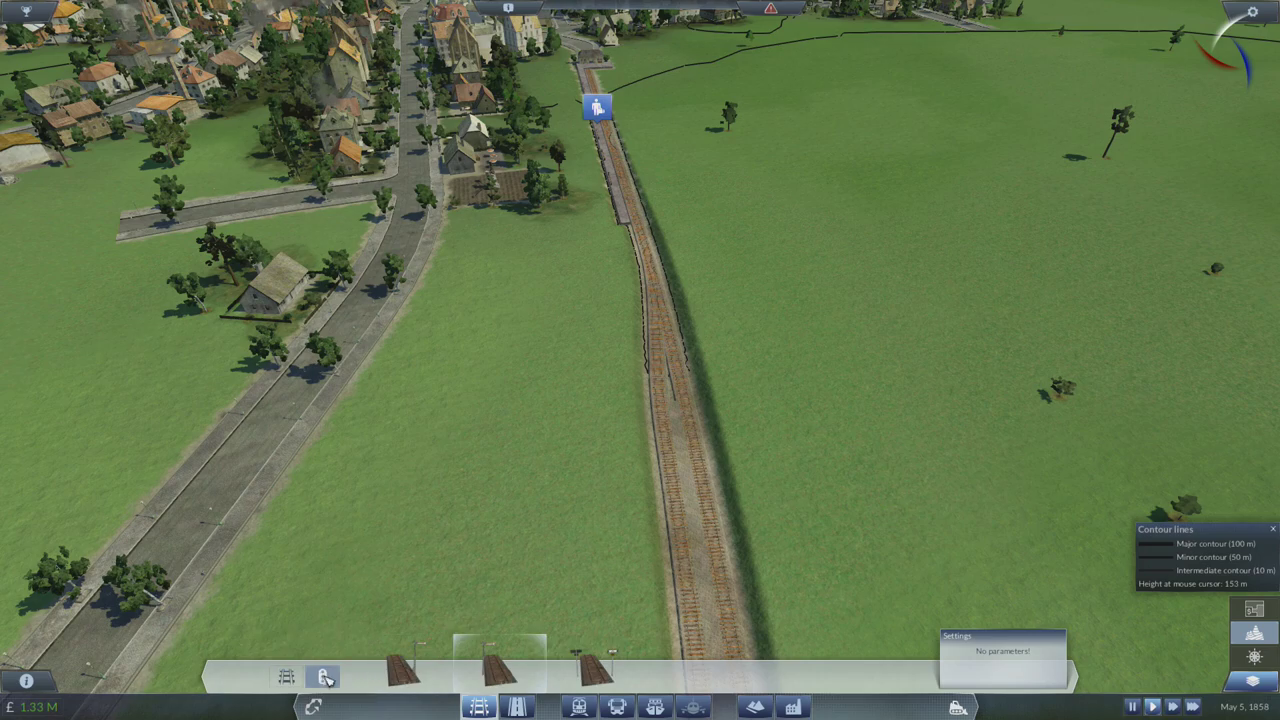
drag(727, 470, 645, 432)
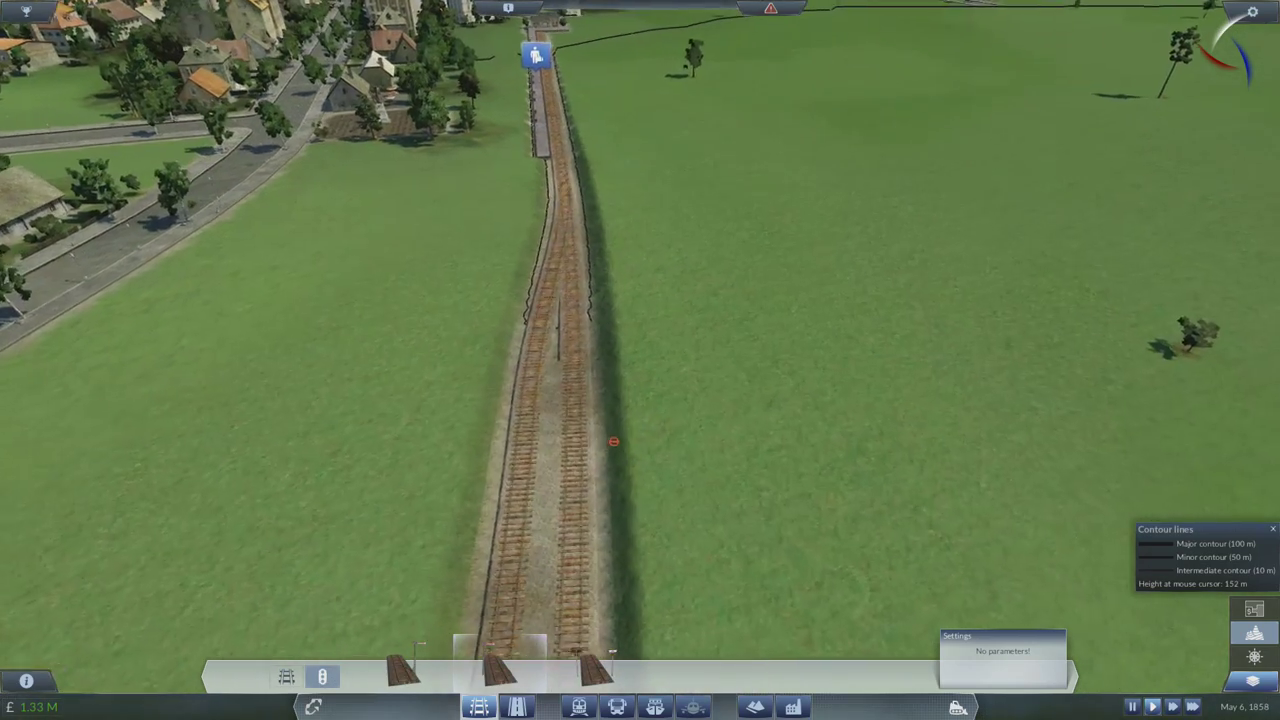
scroll(645, 432, up, 3)
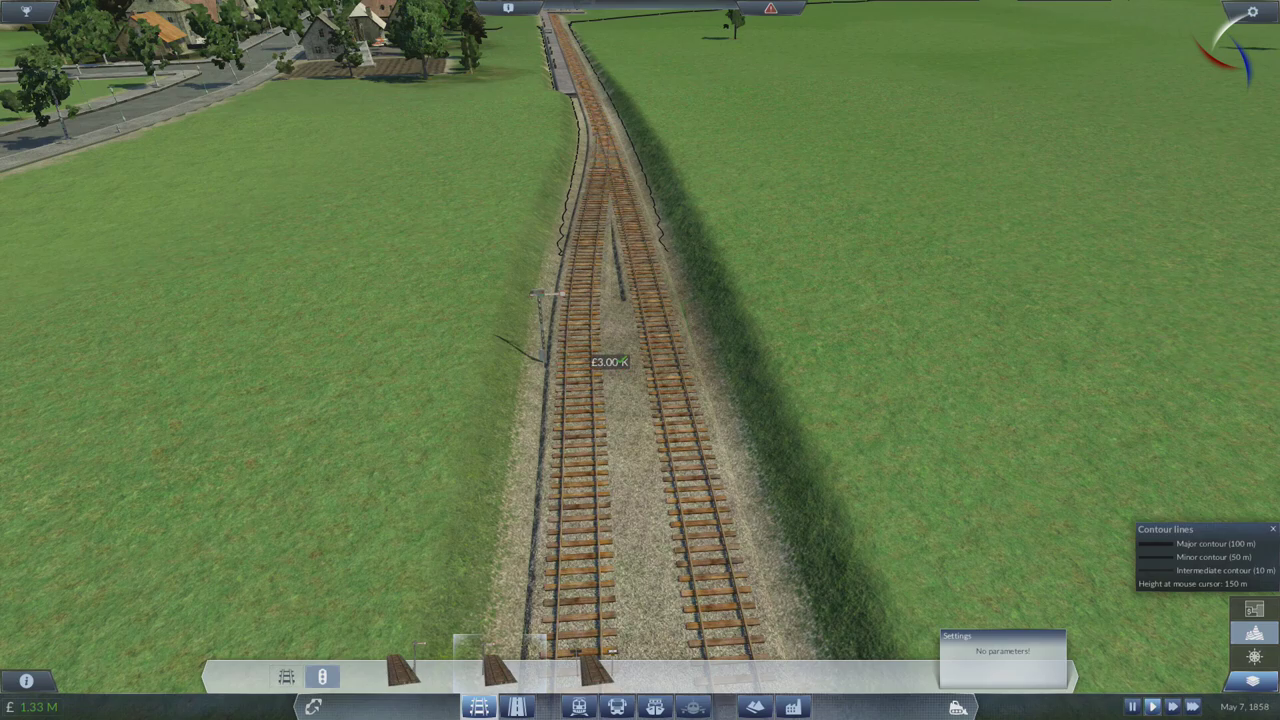
scroll(623, 362, down, 8)
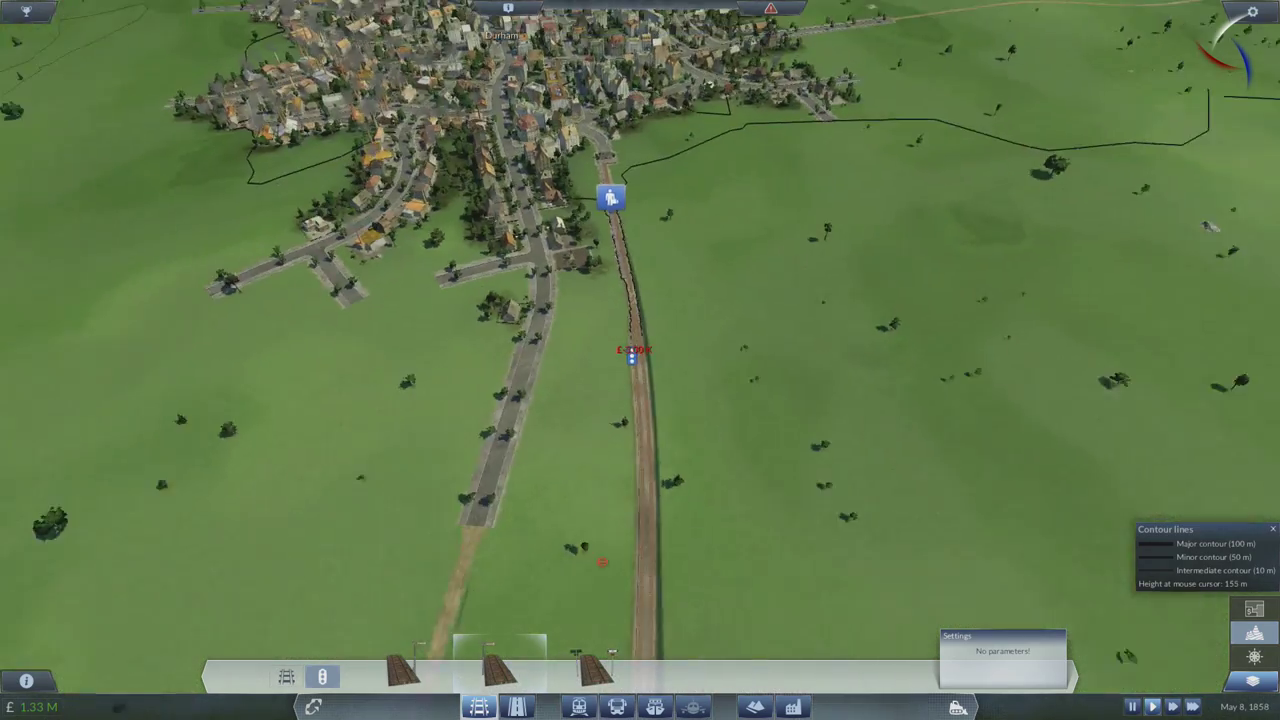
drag(640, 360, 500, 300)
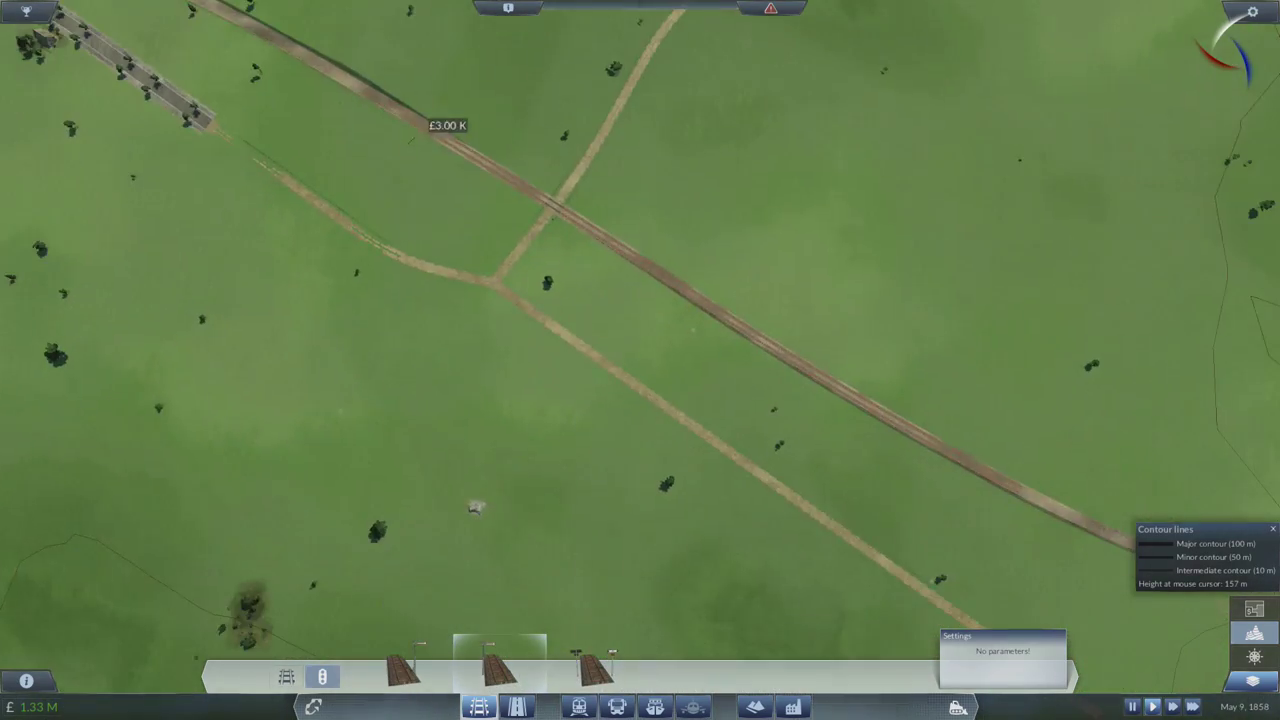
scroll(475, 507, down, 6)
scroll(640, 360, down, 4)
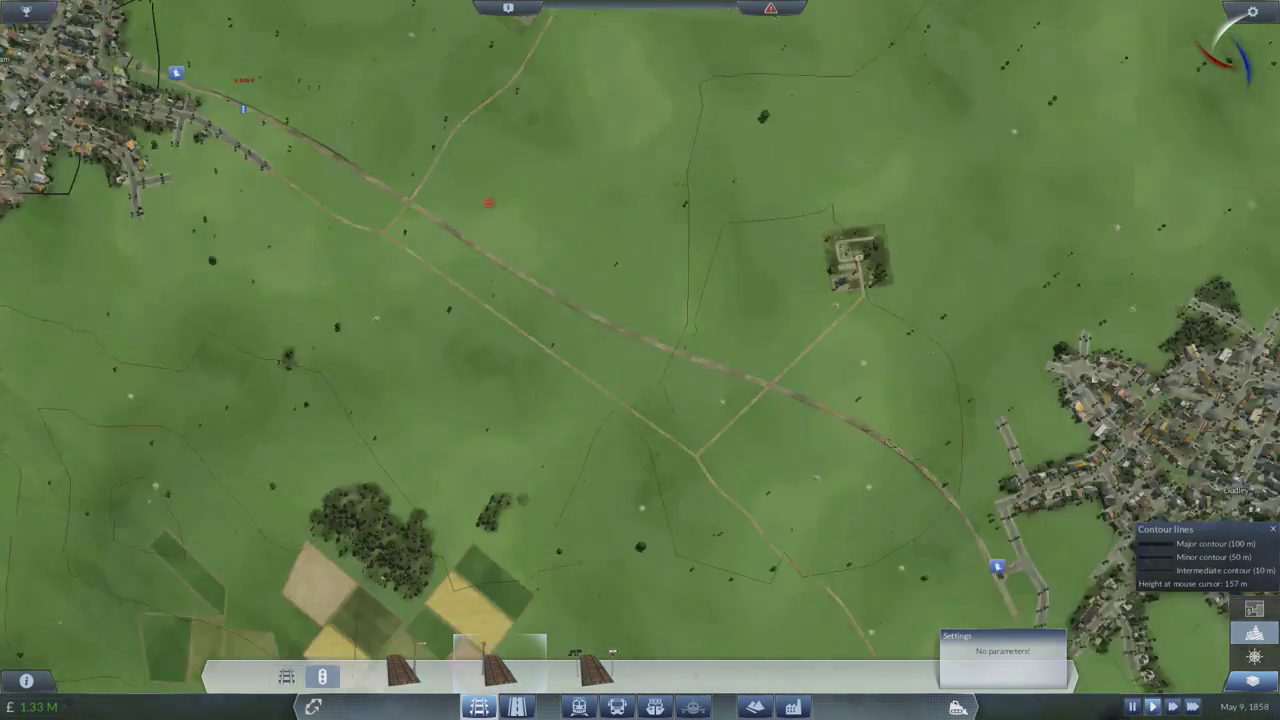
scroll(896, 492, up, 10)
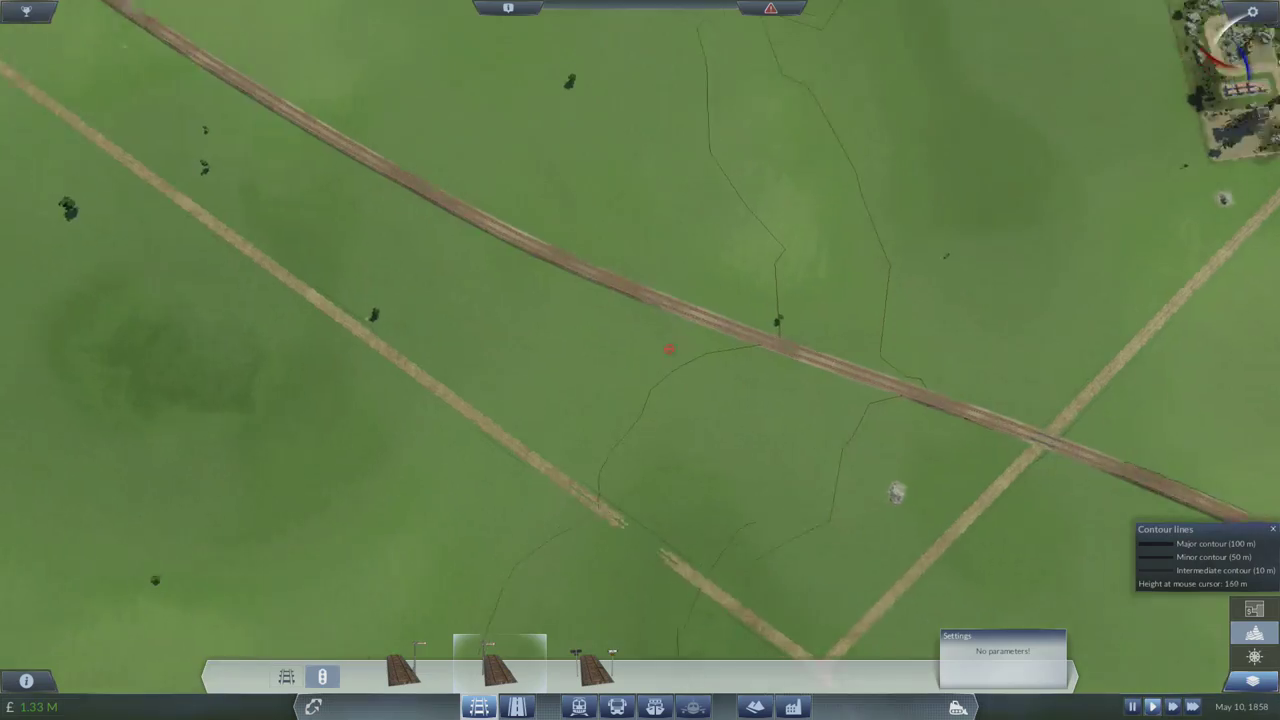
drag(896, 492, 700, 400)
scroll(640, 400, up, 6)
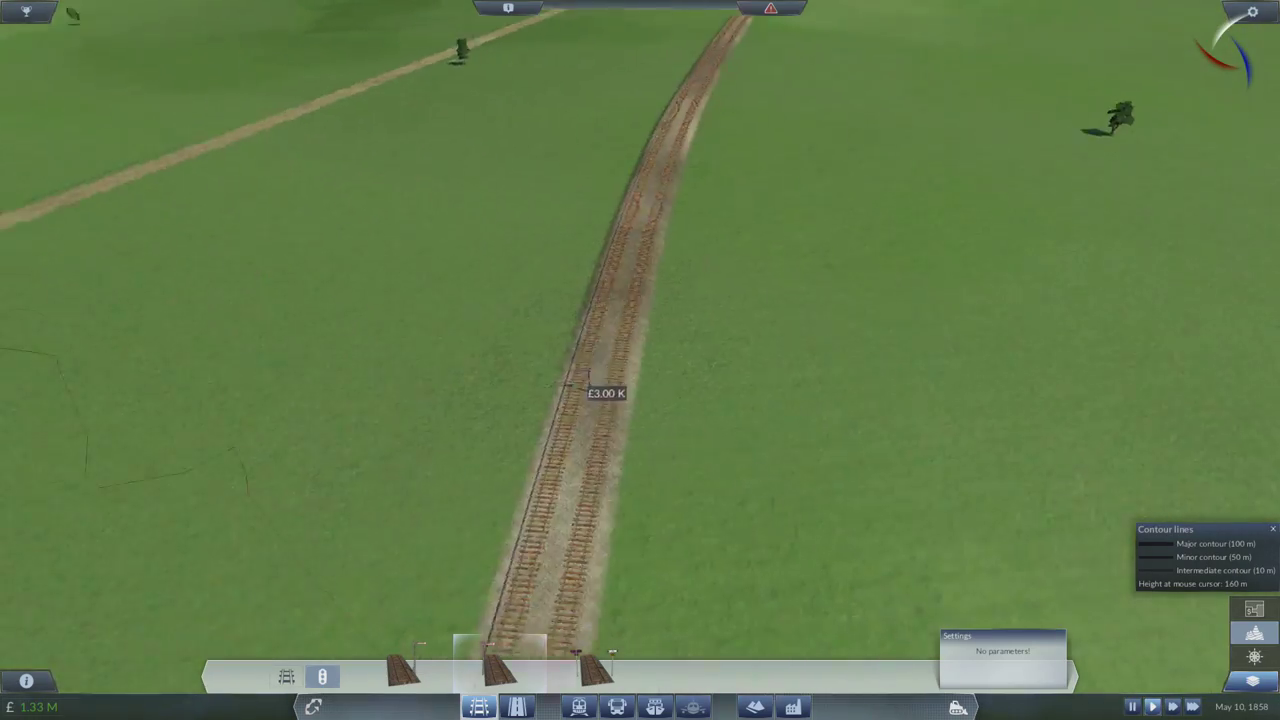
scroll(640, 400, up, 4)
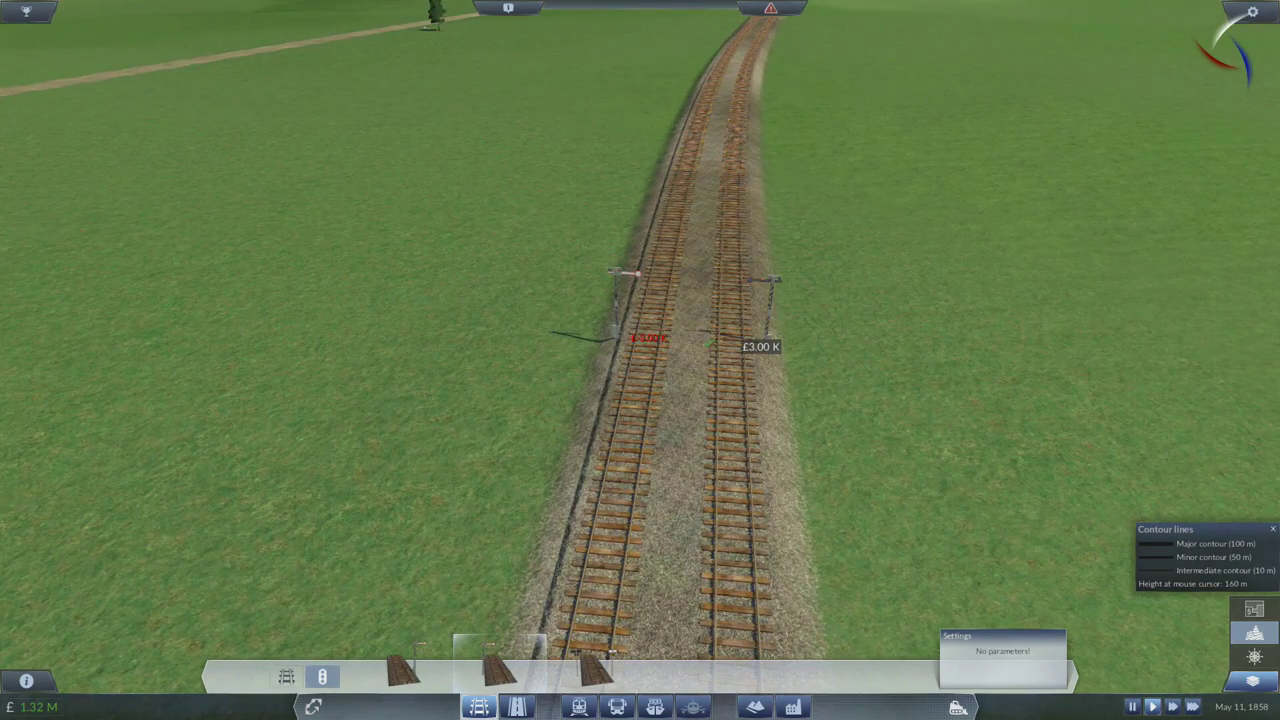
scroll(640, 360, down, 6)
scroll(640, 360, down, 5)
drag(640, 360, 500, 300)
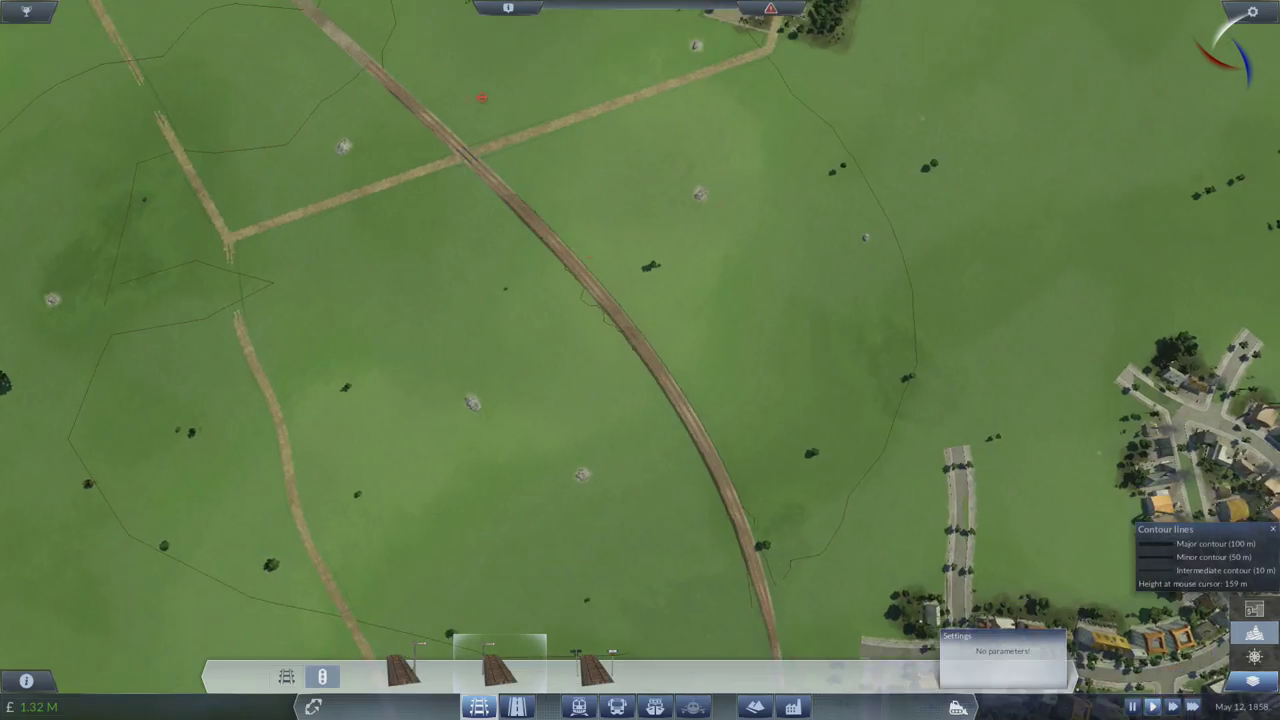
drag(640, 360, 600, 450)
scroll(640, 400, up, 6)
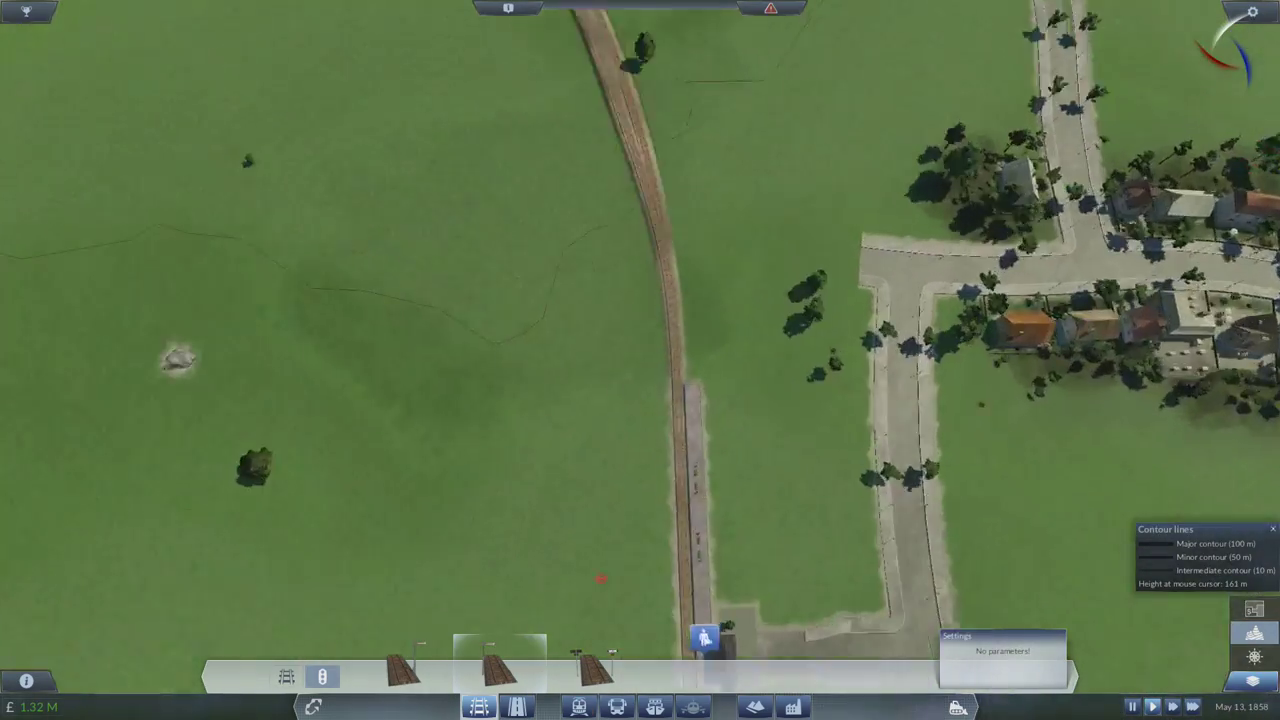
scroll(640, 400, up, 3)
scroll(678, 432, up, 5)
drag(640, 360, 640, 500)
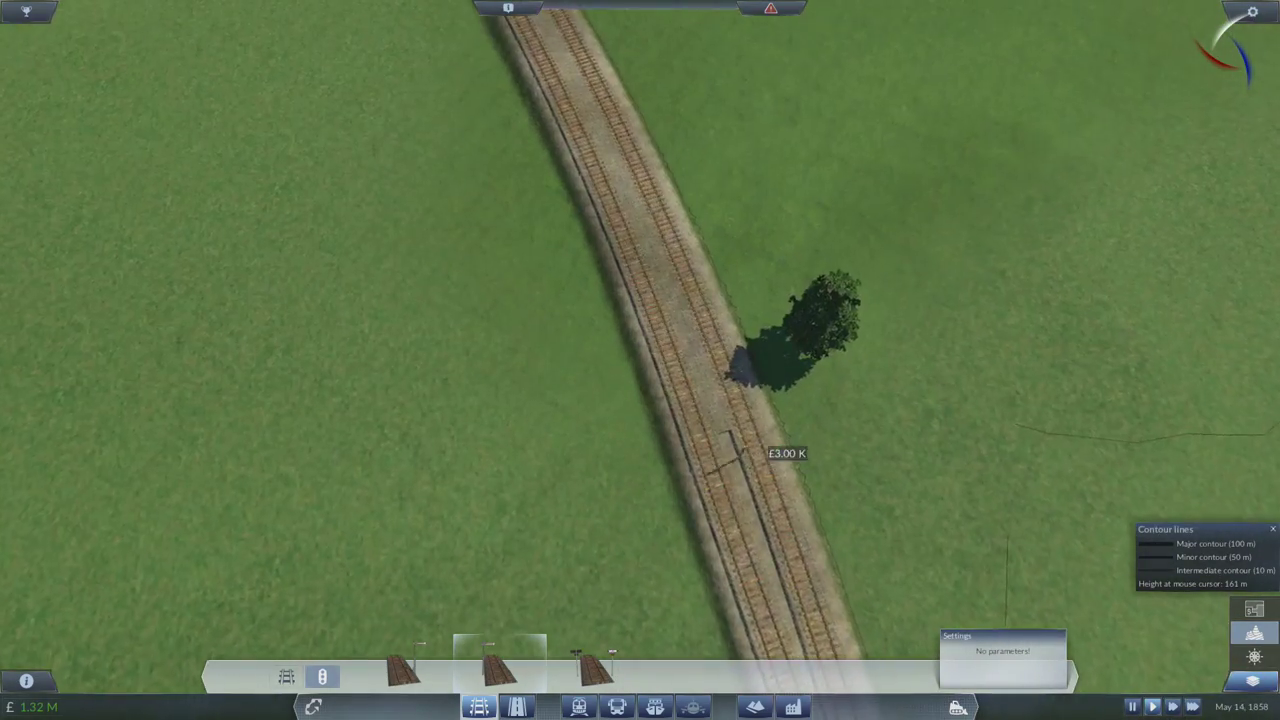
Follow the double-track railway across the map to another town's station.
key(q)
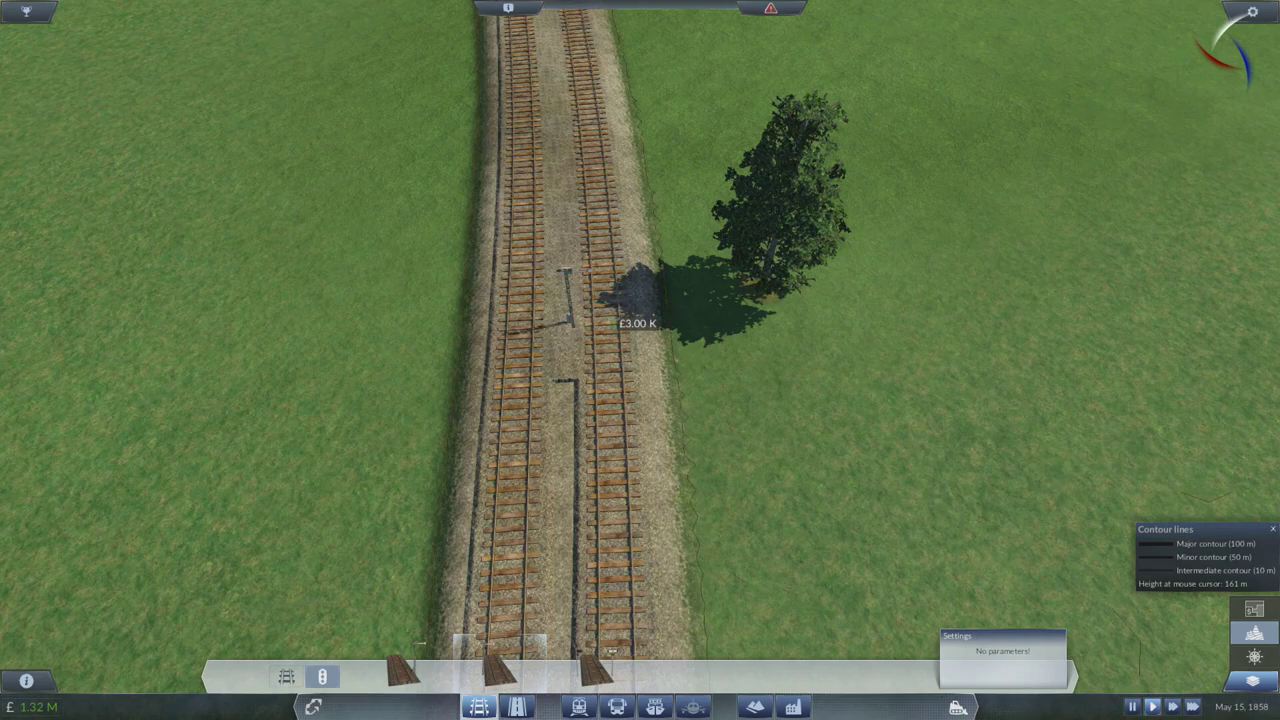
scroll(605, 310, down, 8)
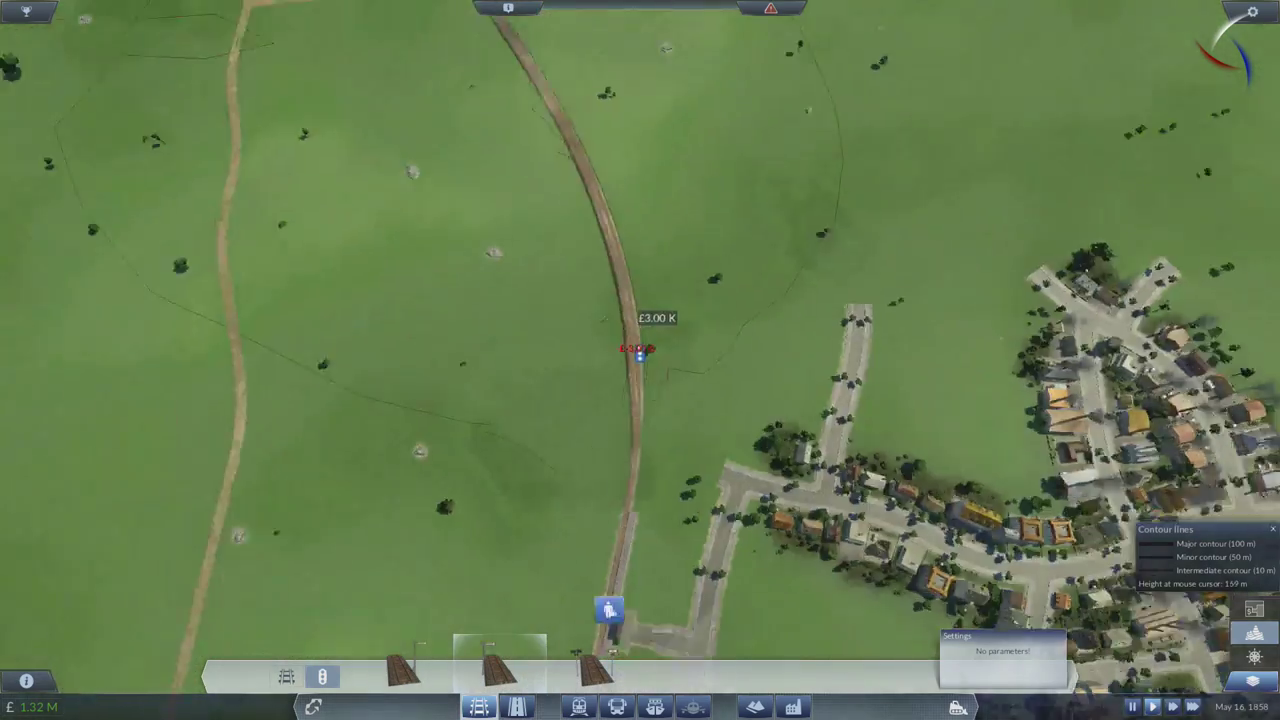
scroll(560, 330, up, 3)
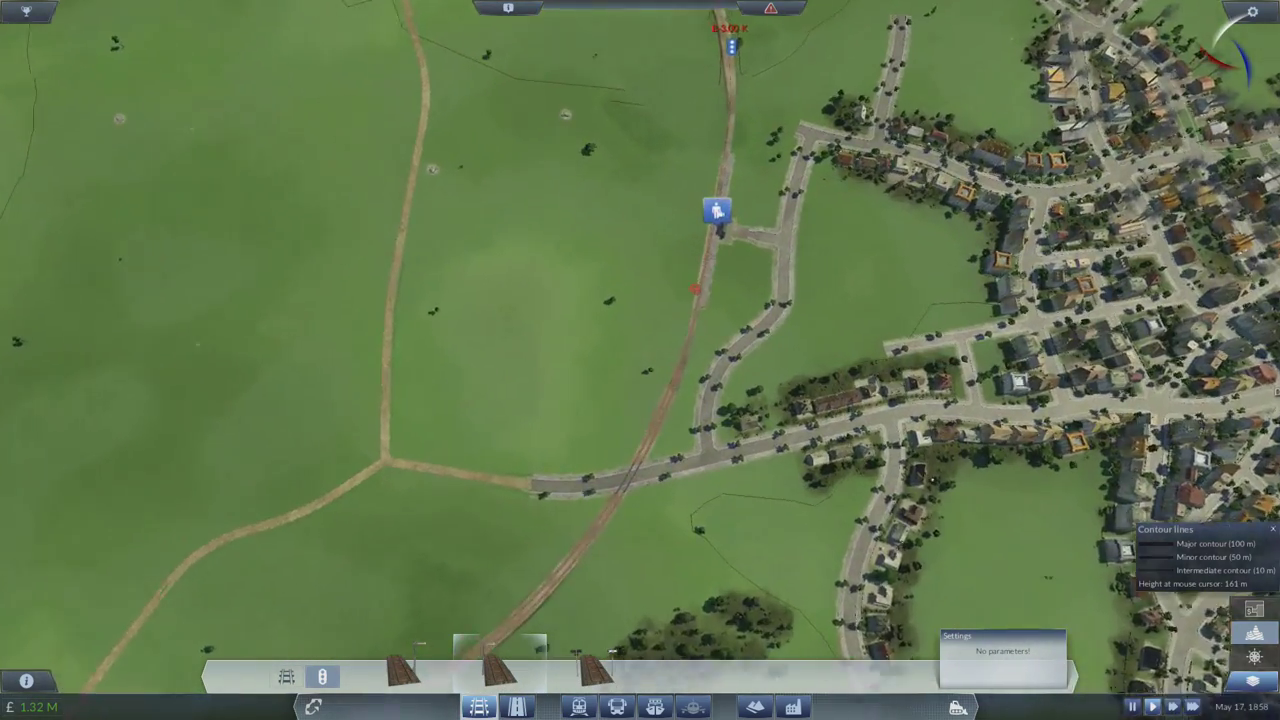
scroll(695, 290, up, 3)
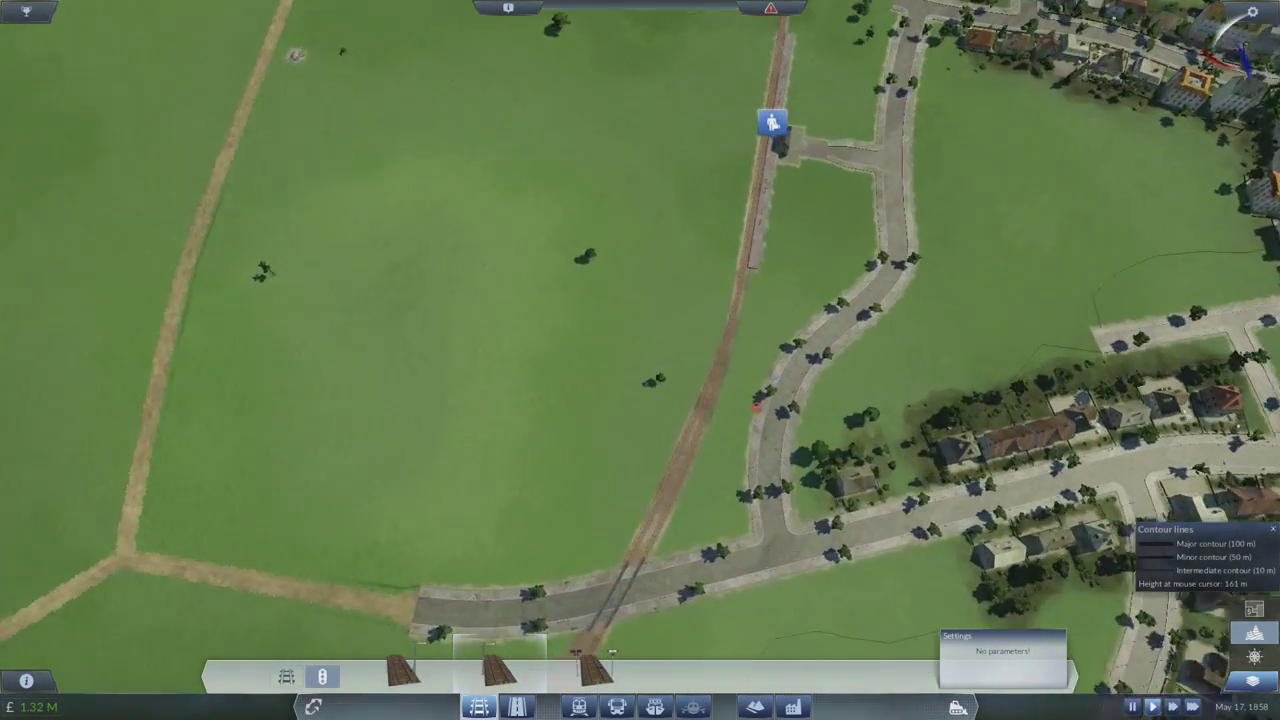
scroll(640, 330, up, 3)
scroll(600, 330, up, 2)
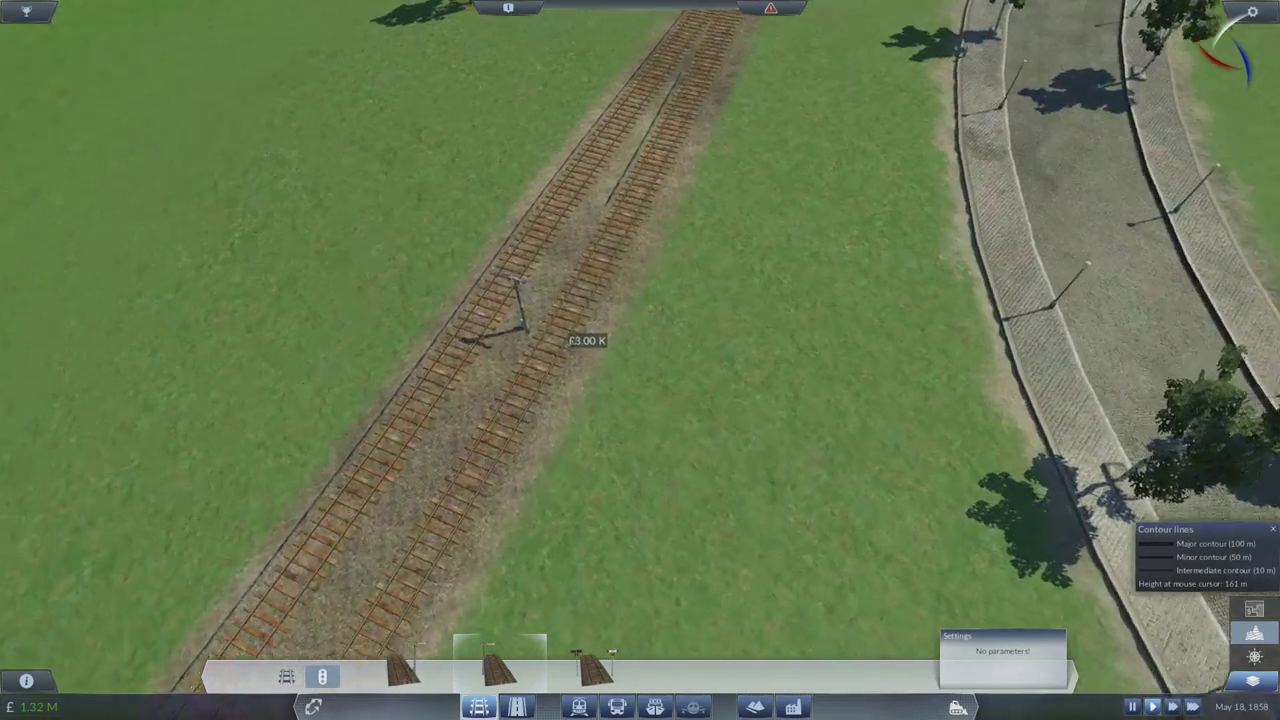
key(q)
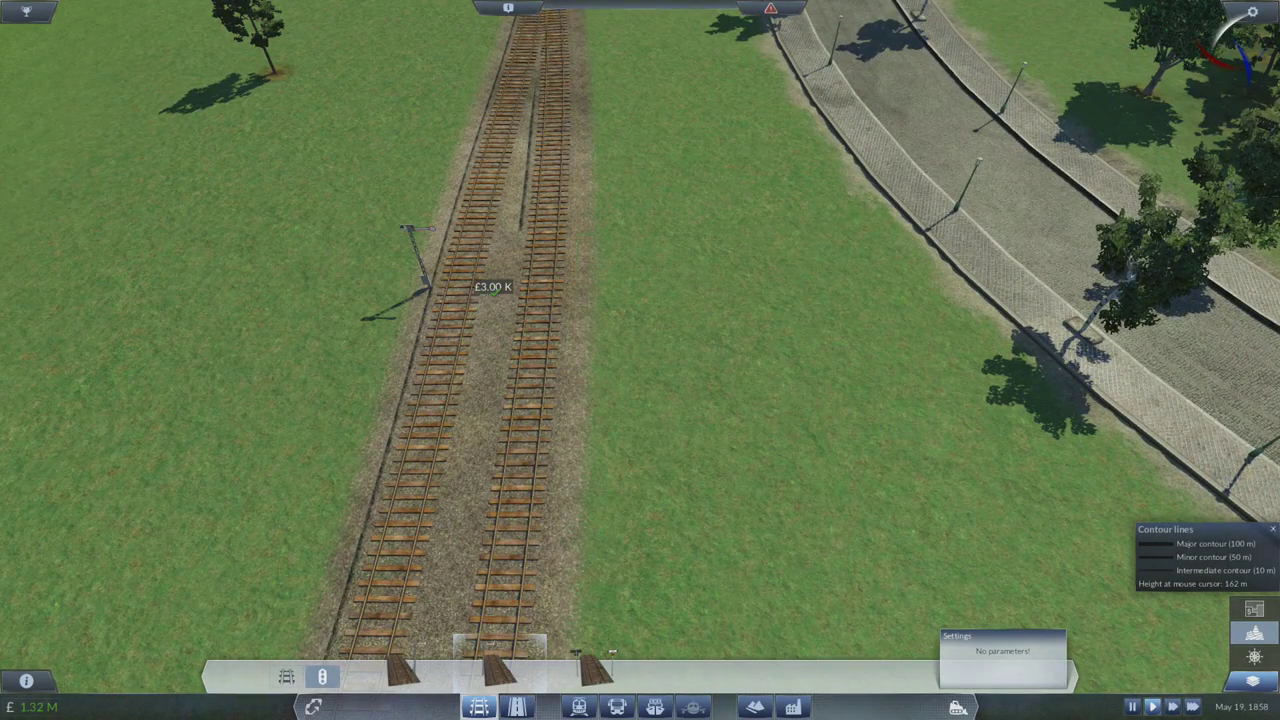
scroll(640, 330, down, 8)
scroll(640, 330, down, 3)
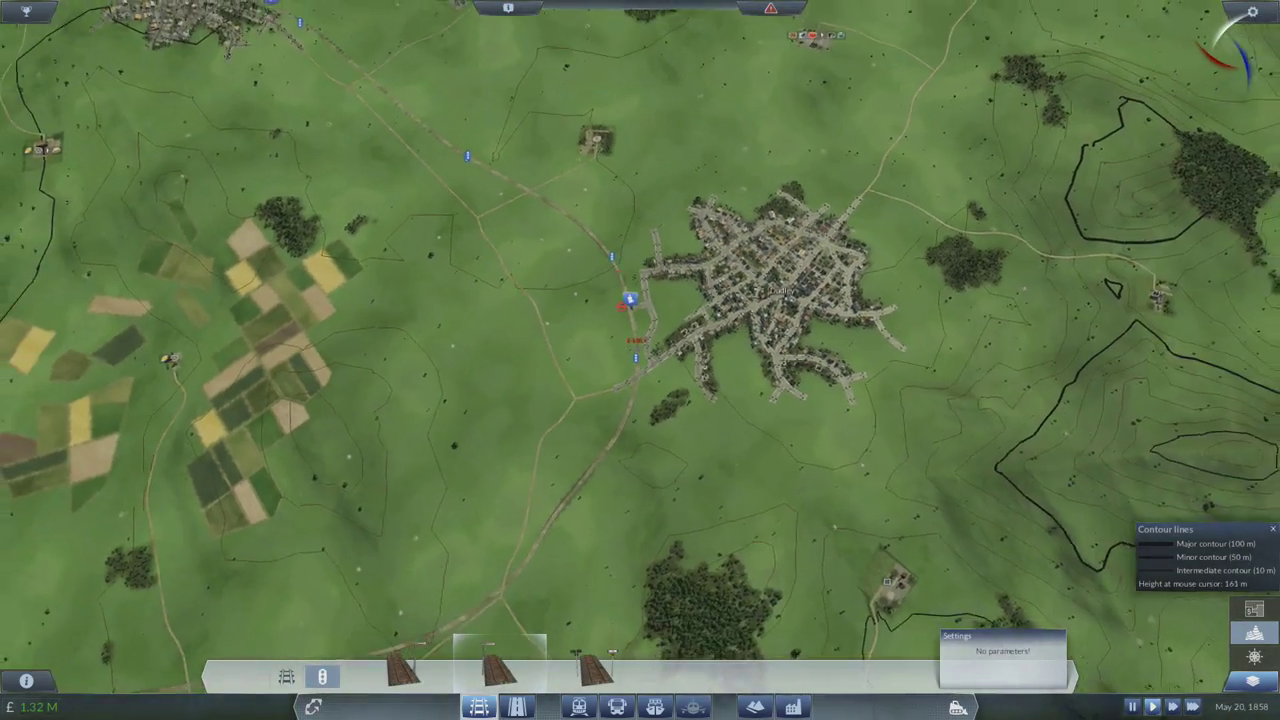
drag(640, 330, 500, 380)
key(q)
drag(640, 360, 560, 300)
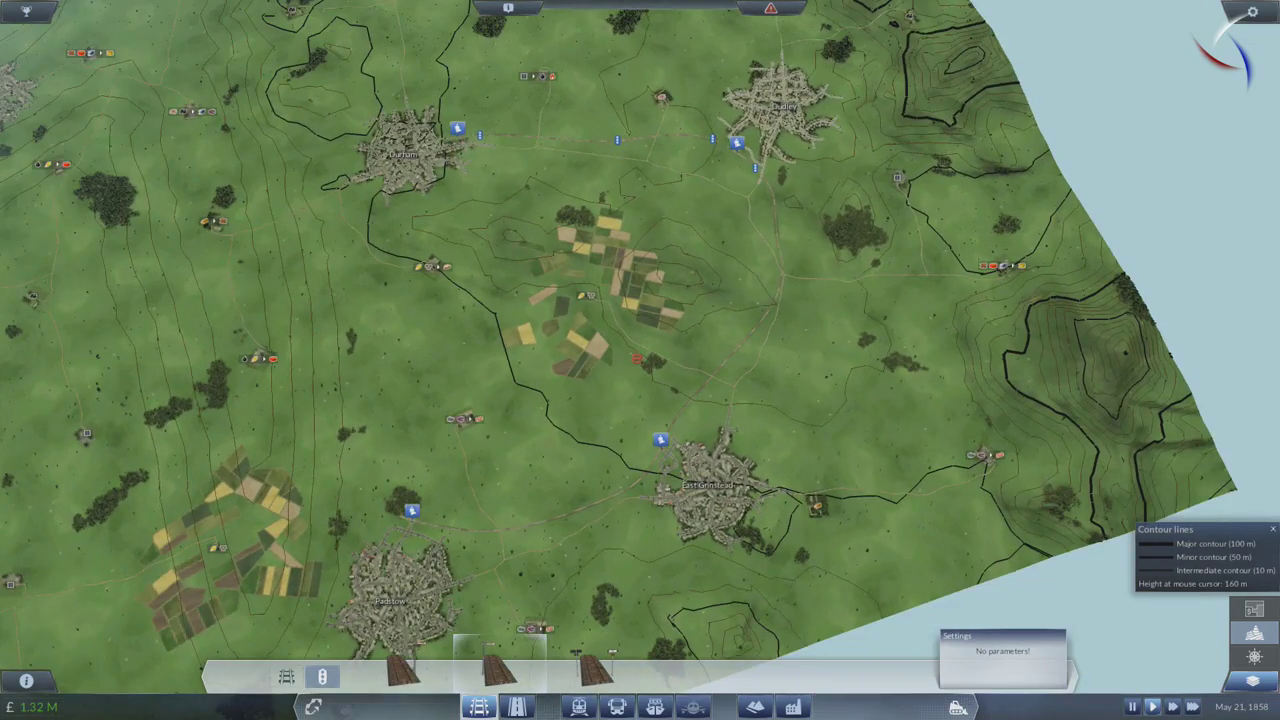
key(q)
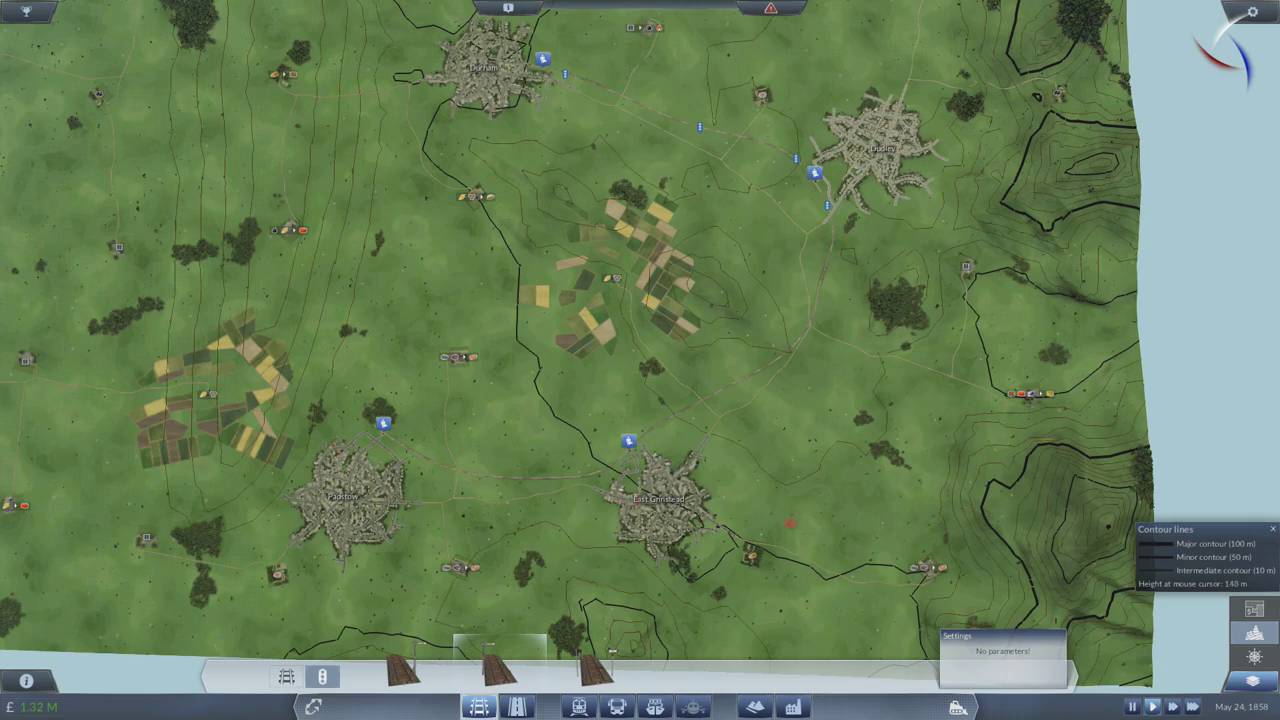
scroll(640, 300, up, 3)
scroll(640, 300, up, 2)
scroll(640, 300, up, 3)
scroll(640, 300, up, 3)
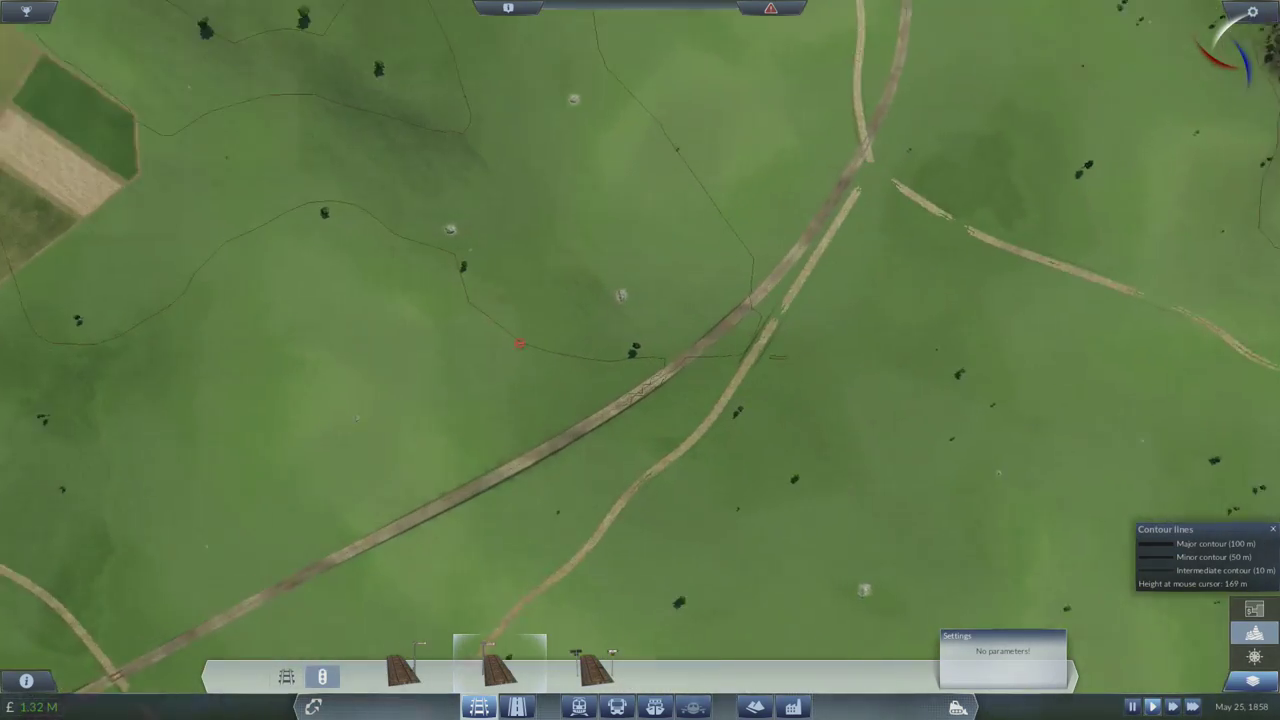
scroll(640, 360, up, 3)
scroll(640, 360, up, 3)
key(f)
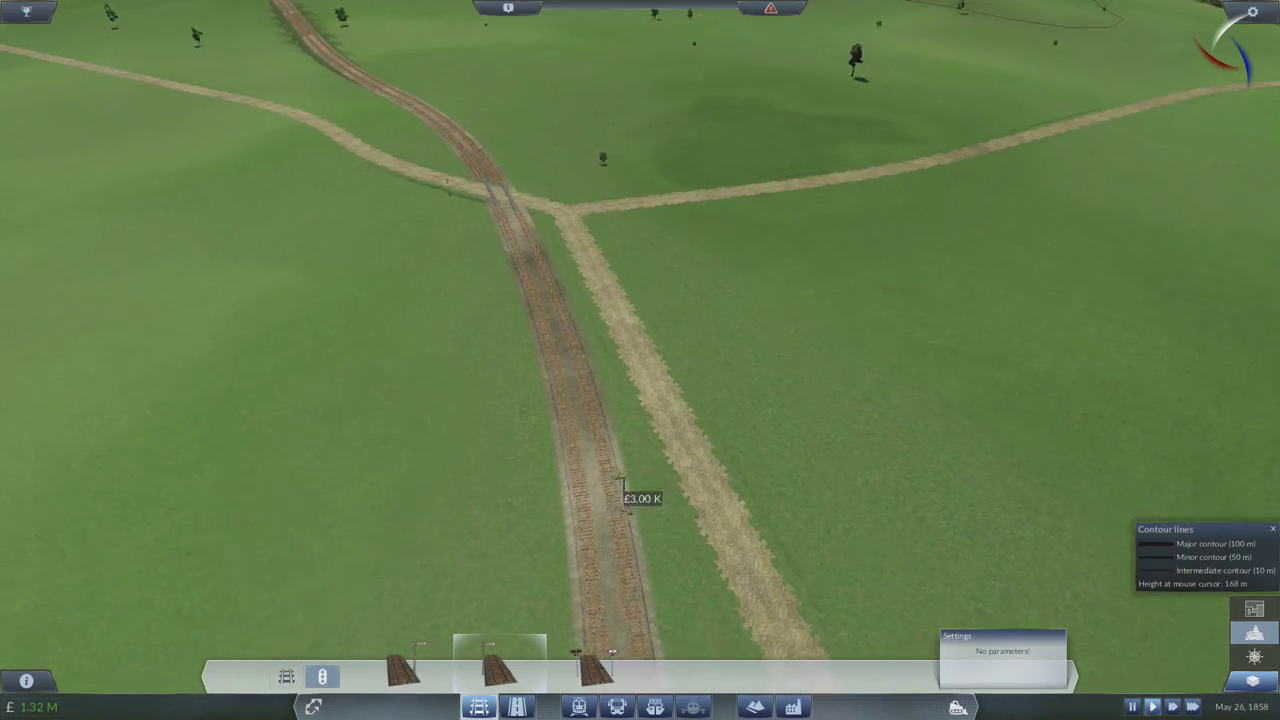
scroll(624, 490, up, 3)
scroll(700, 450, up, 3)
scroll(750, 420, up, 2)
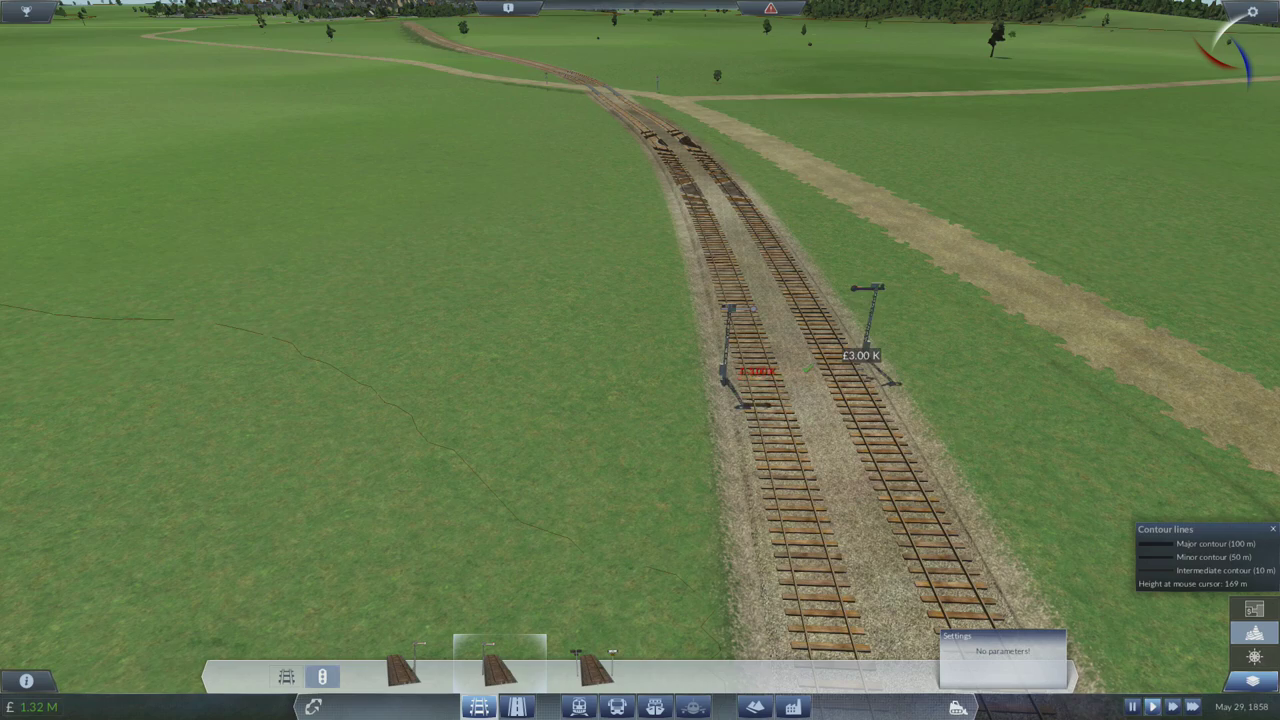
scroll(808, 380, down, 3)
scroll(700, 375, down, 3)
scroll(660, 370, down, 4)
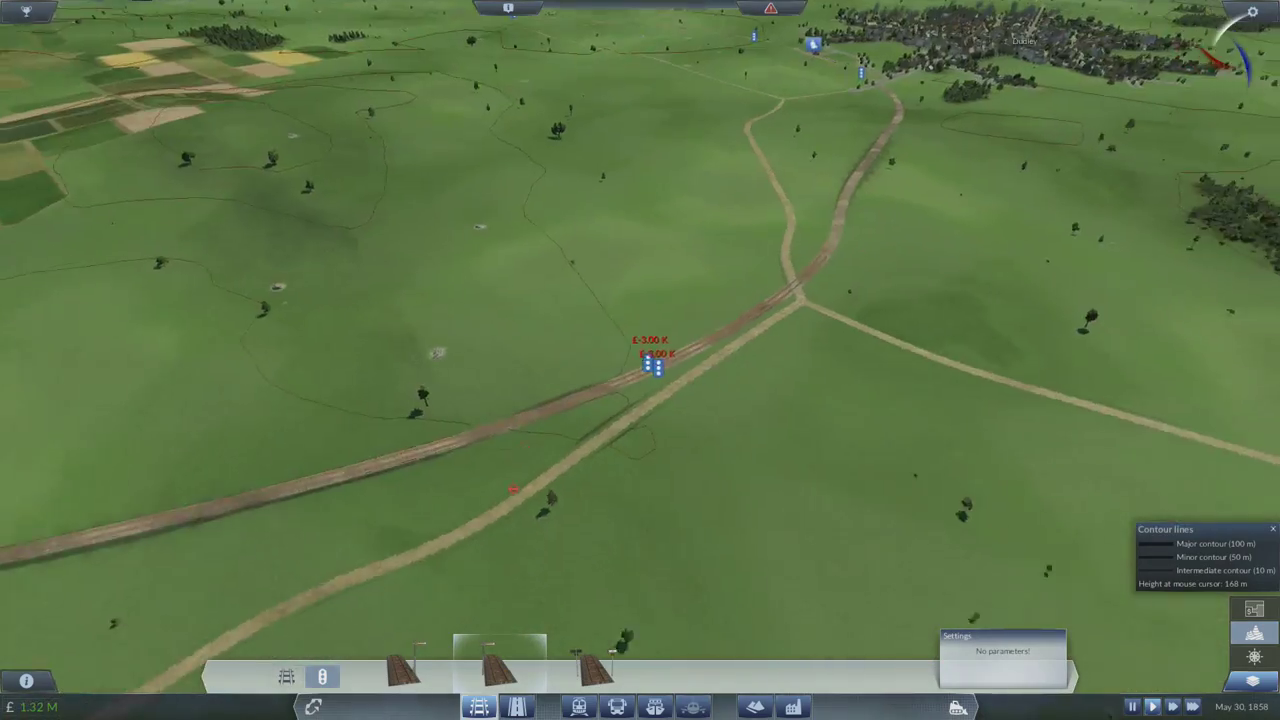
scroll(650, 370, down, 2)
key(a)
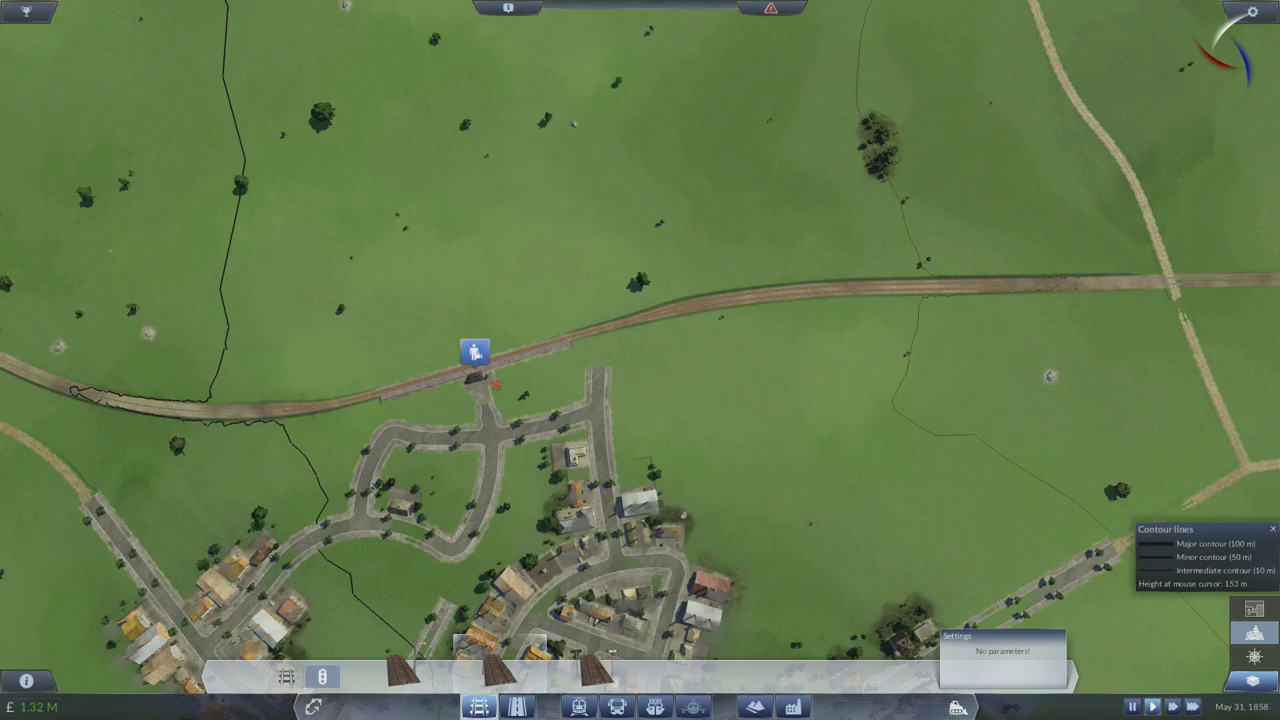
scroll(640, 360, up, 4)
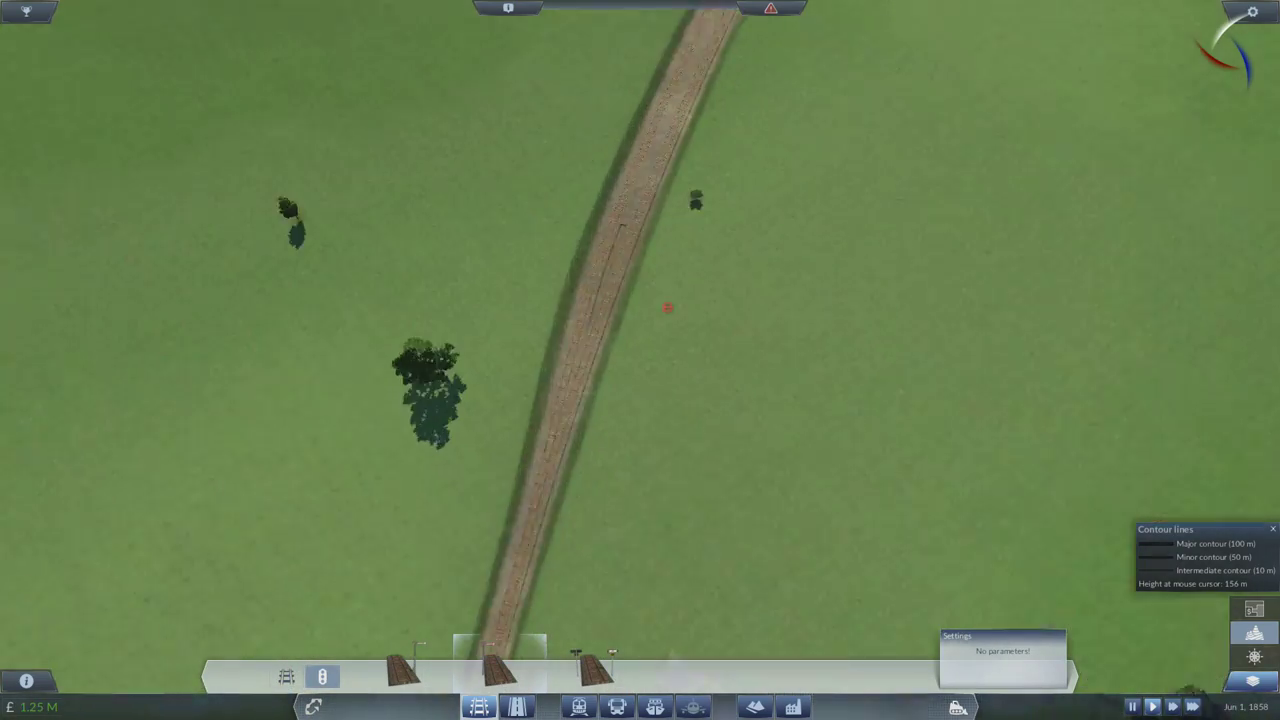
scroll(640, 360, up, 3)
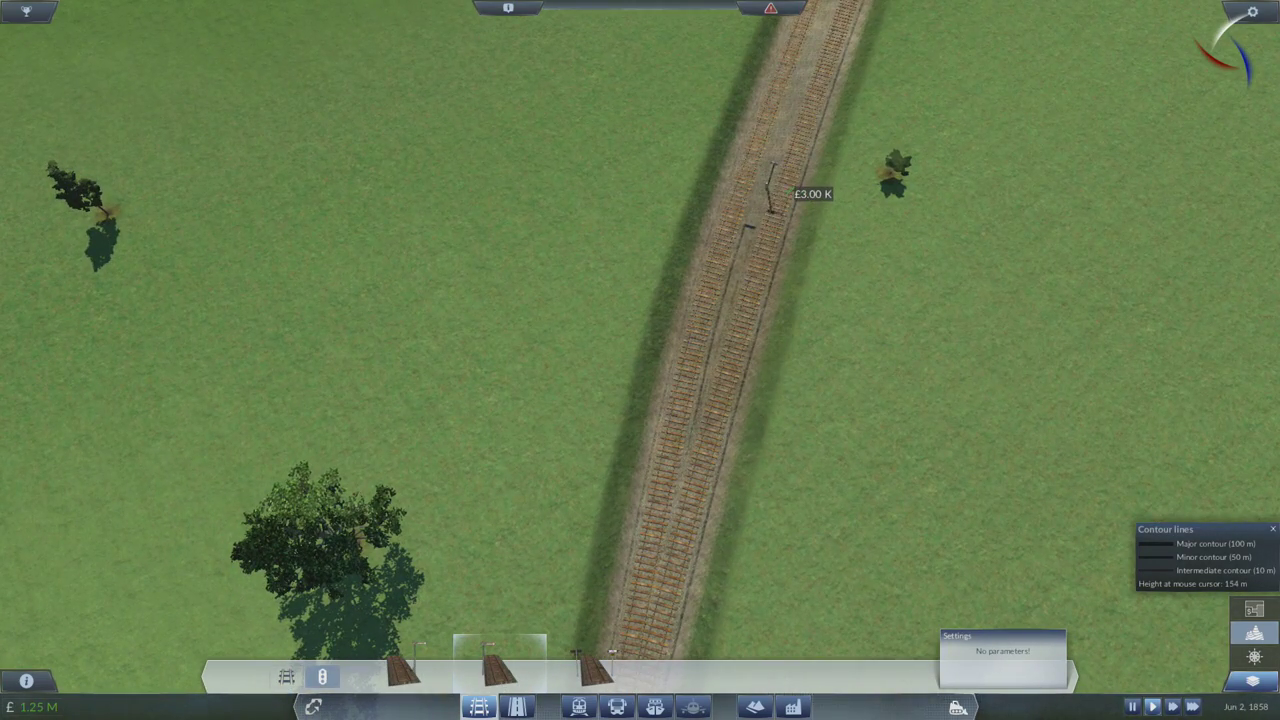
scroll(640, 360, down, 5)
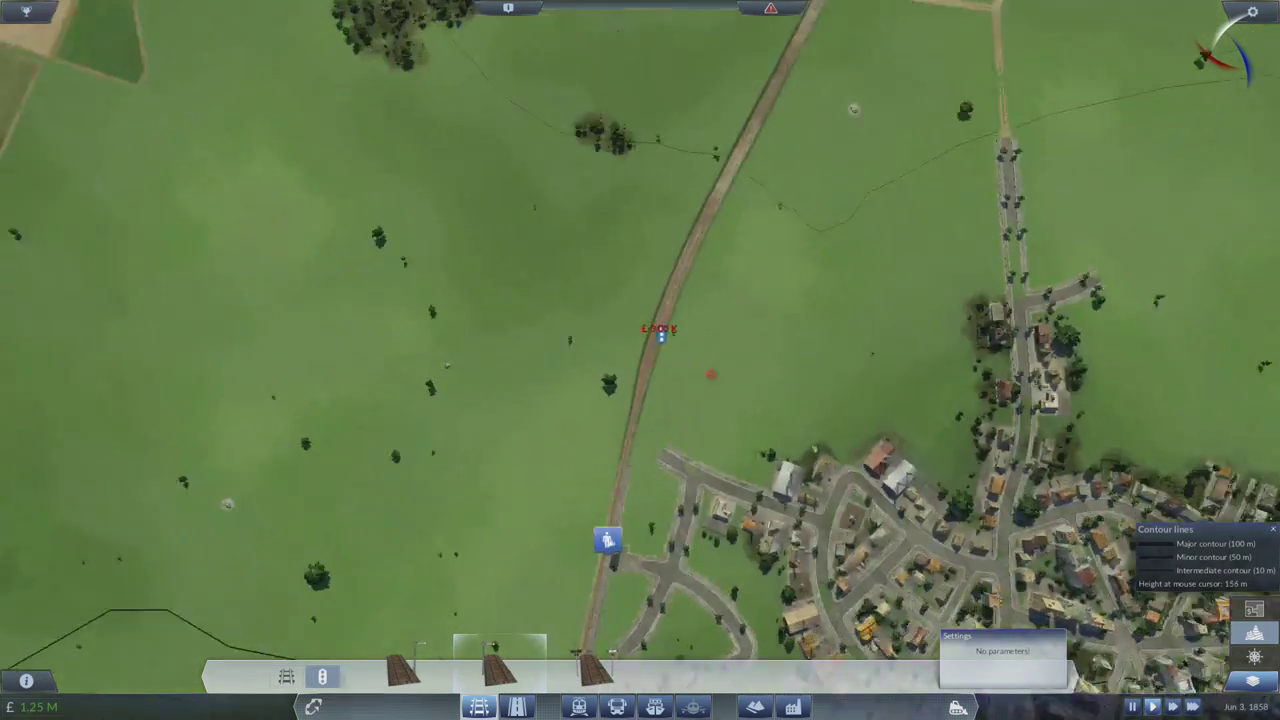
scroll(640, 360, down, 2)
scroll(640, 360, up, 3)
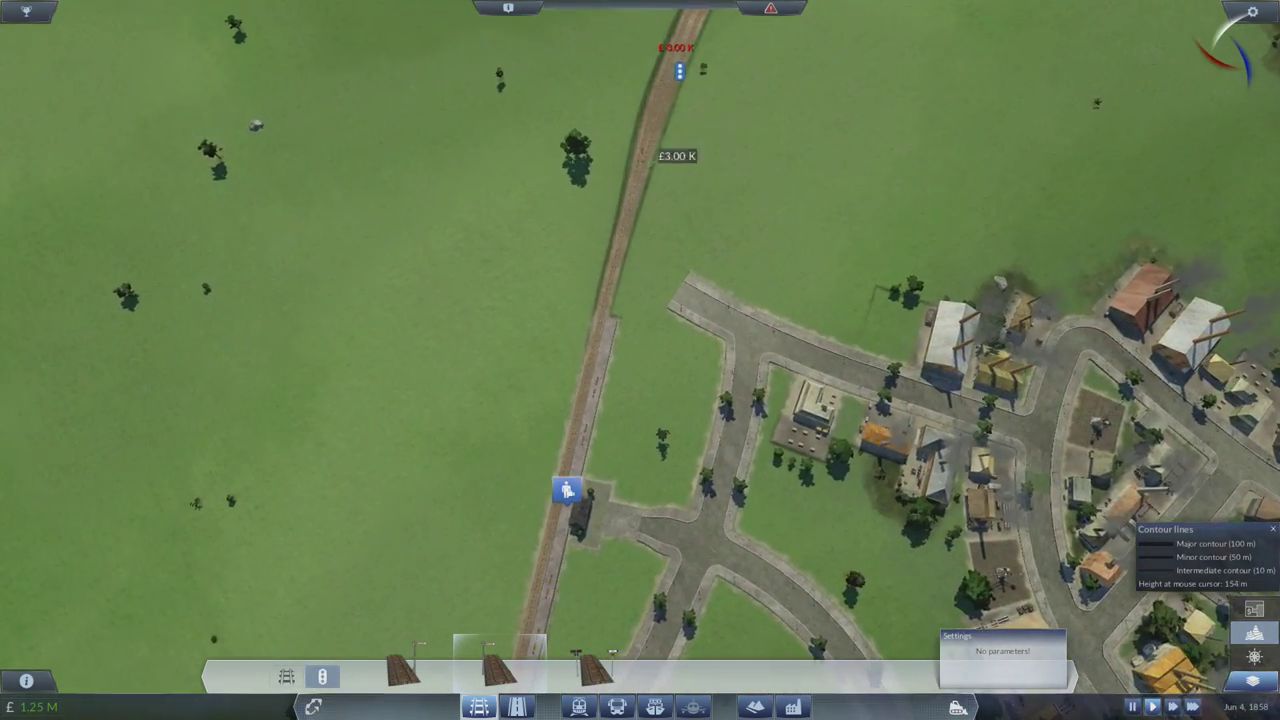
scroll(640, 360, up, 4)
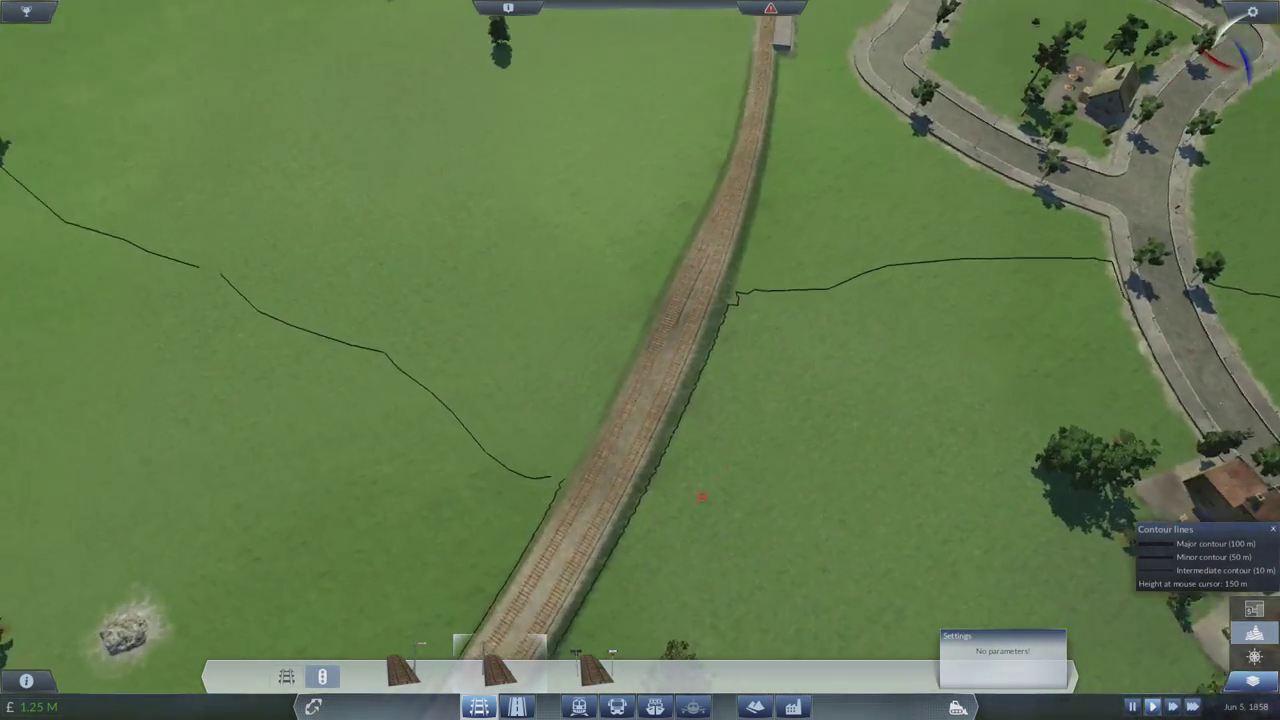
scroll(640, 360, up, 4)
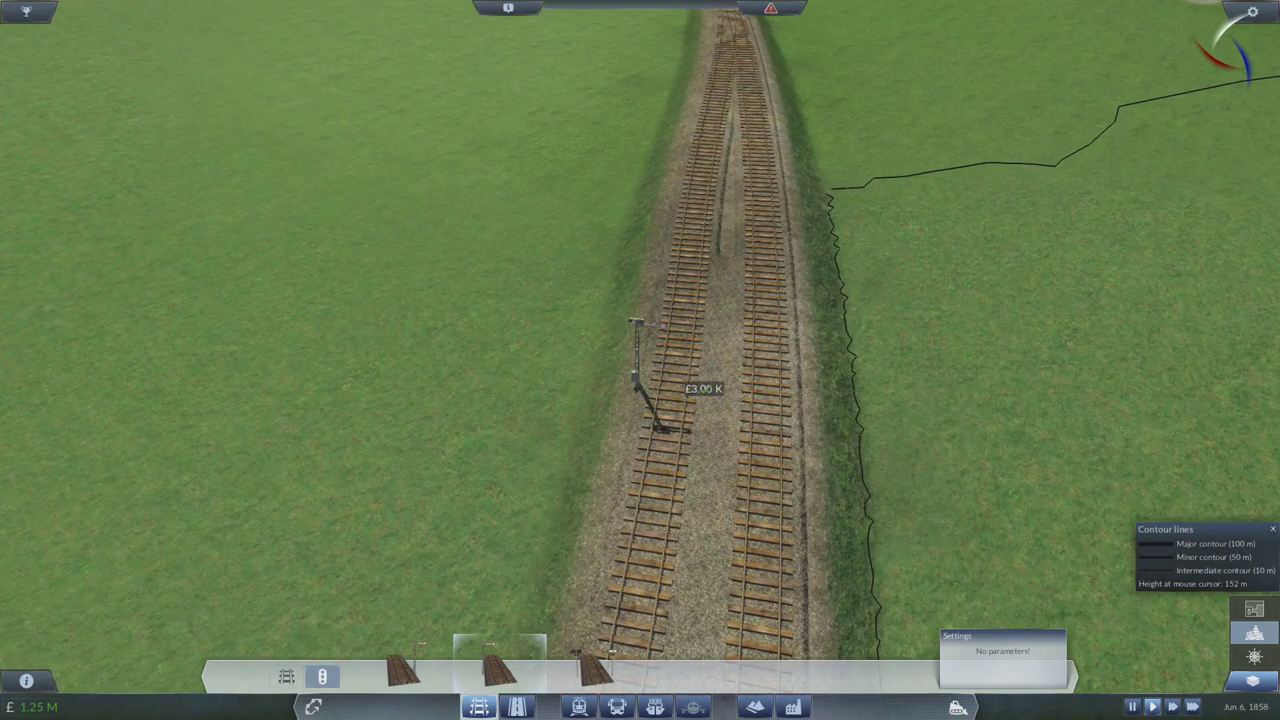
scroll(640, 360, down, 4)
scroll(640, 360, down, 4)
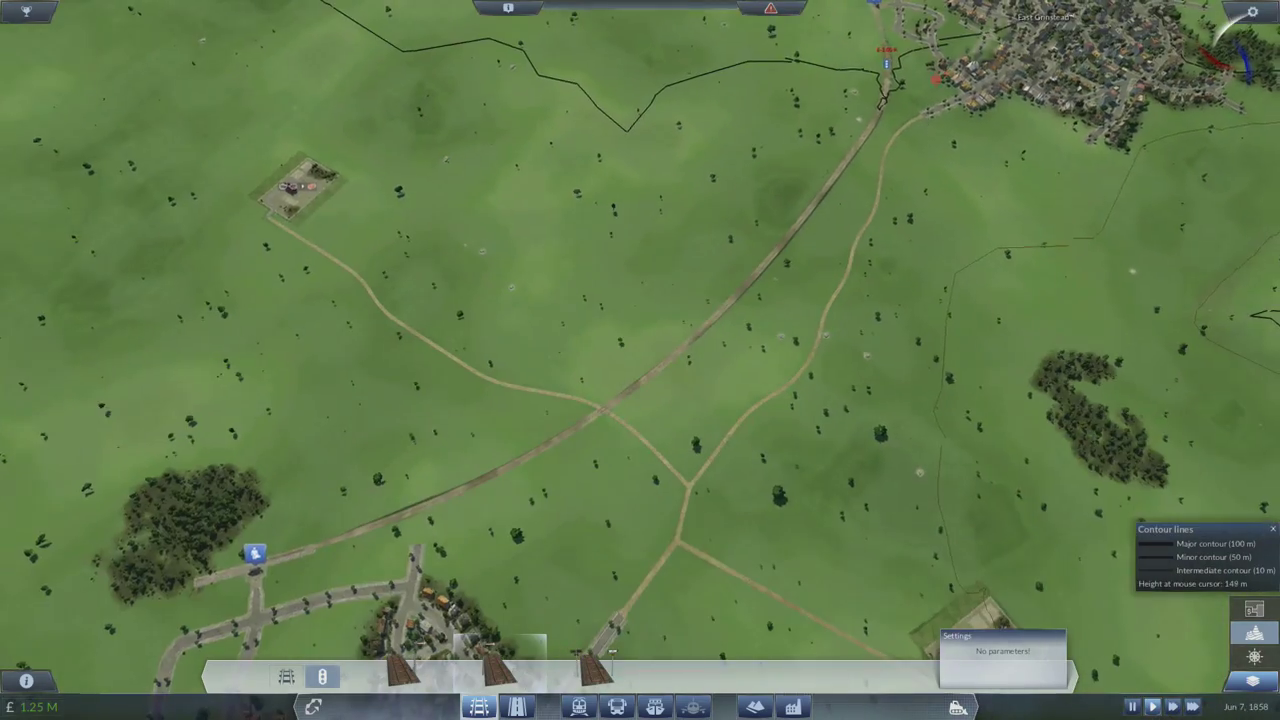
scroll(640, 360, down, 5)
scroll(640, 360, up, 3)
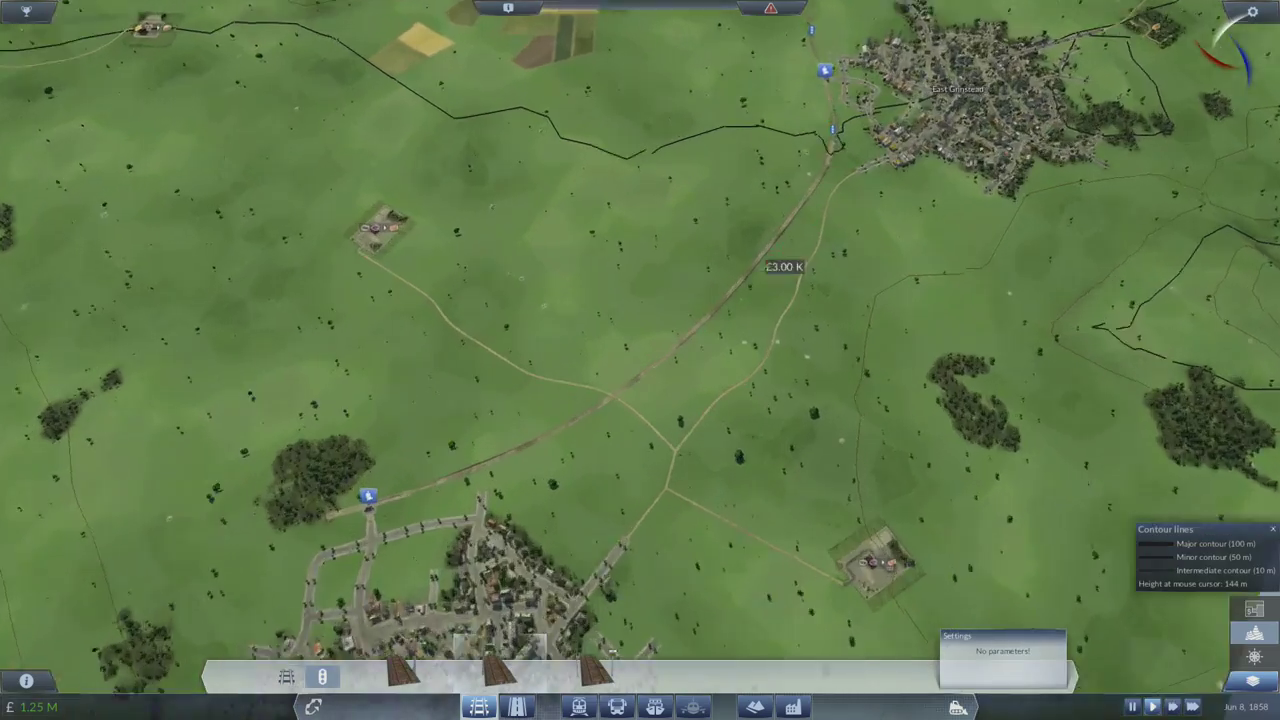
scroll(640, 360, up, 4)
scroll(640, 360, up, 3)
scroll(640, 360, up, 3)
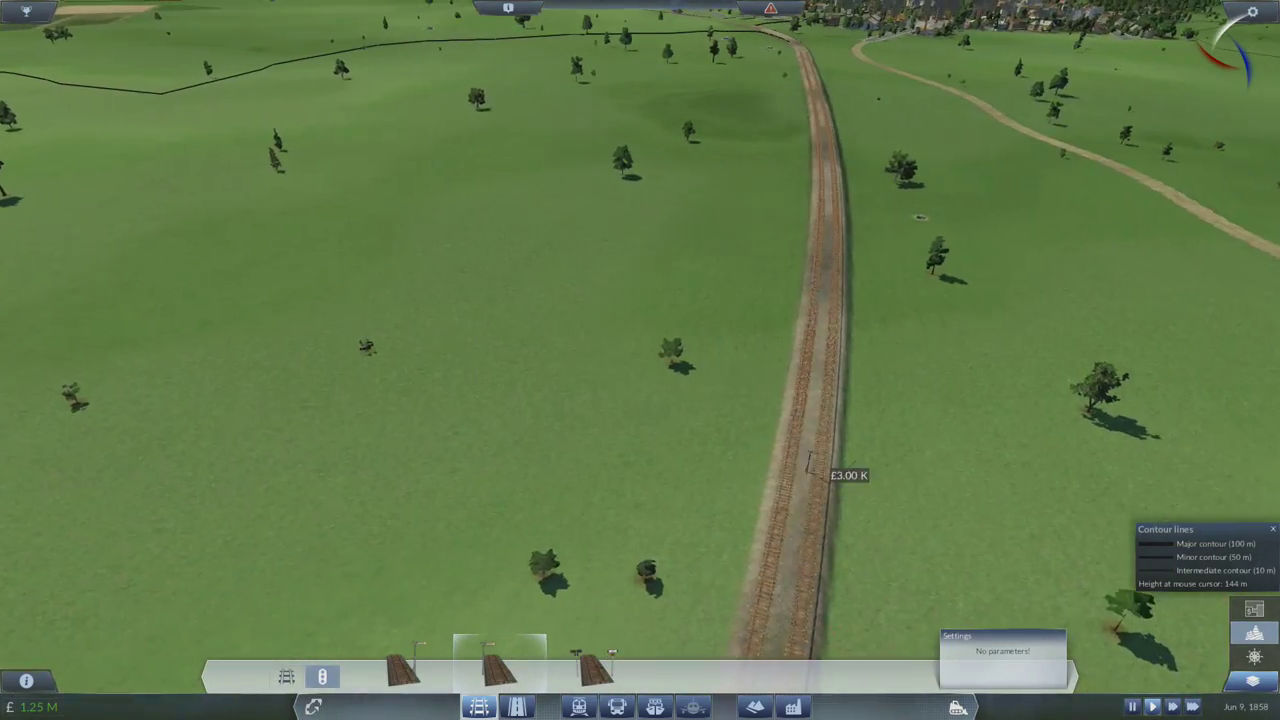
scroll(570, 400, up, 2)
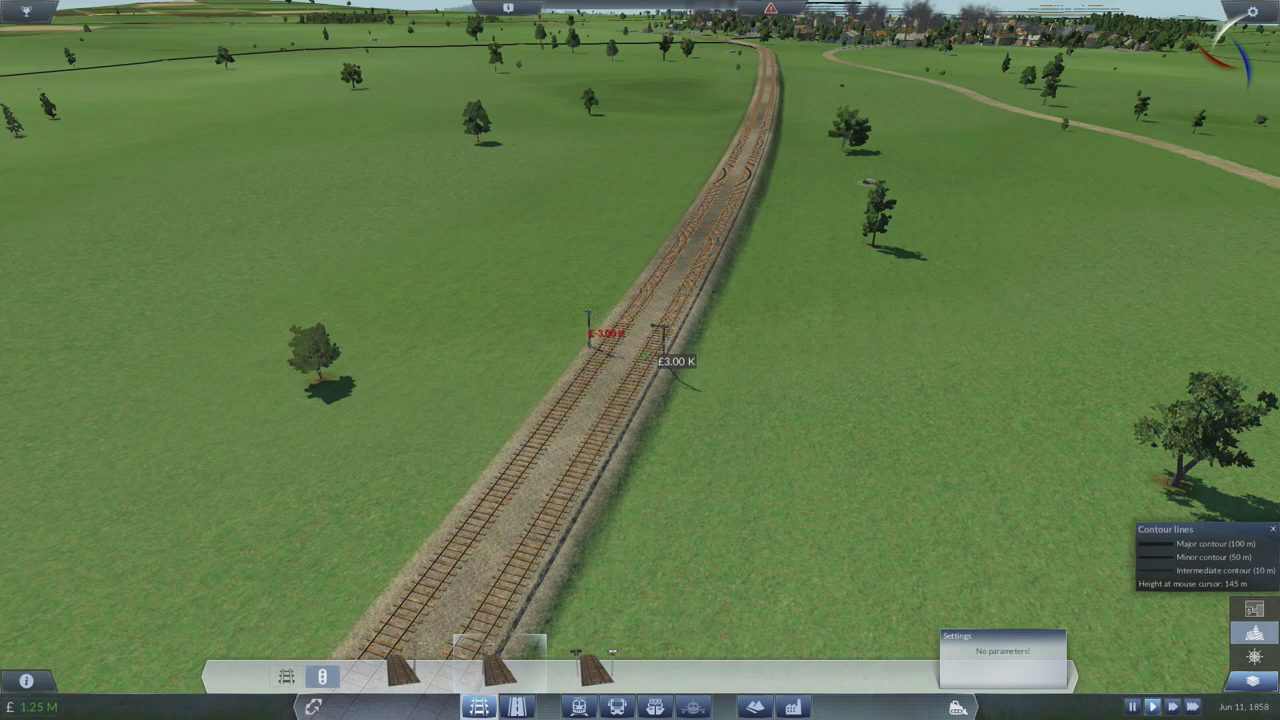
scroll(668, 362, down, 6)
scroll(665, 340, down, 3)
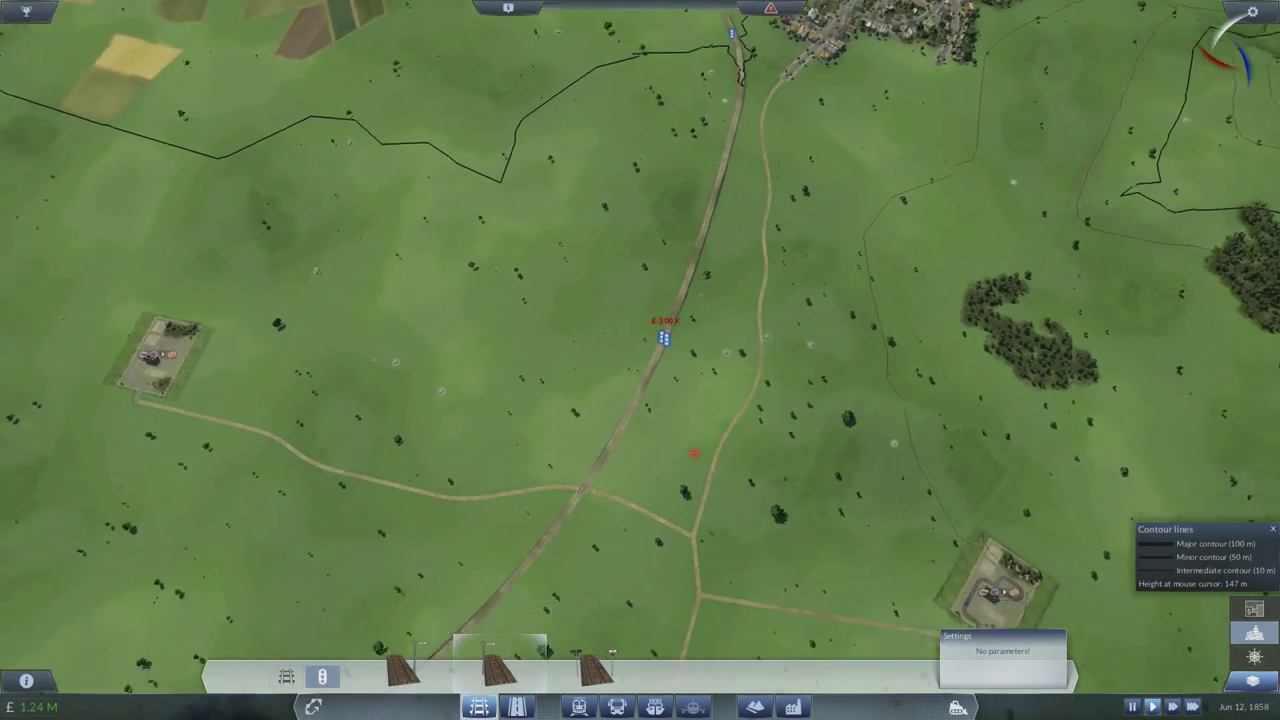
scroll(663, 338, down, 3)
scroll(640, 360, up, 3)
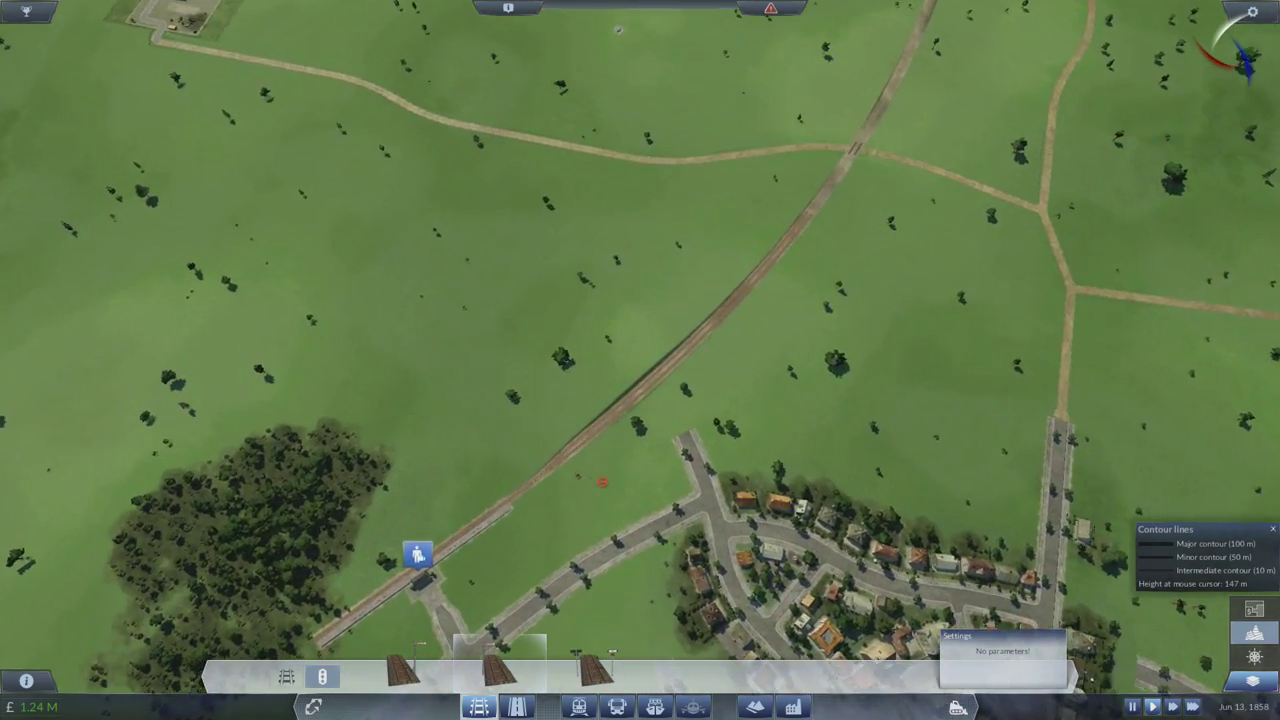
scroll(601, 482, up, 3)
scroll(640, 400, up, 3)
scroll(700, 410, up, 2)
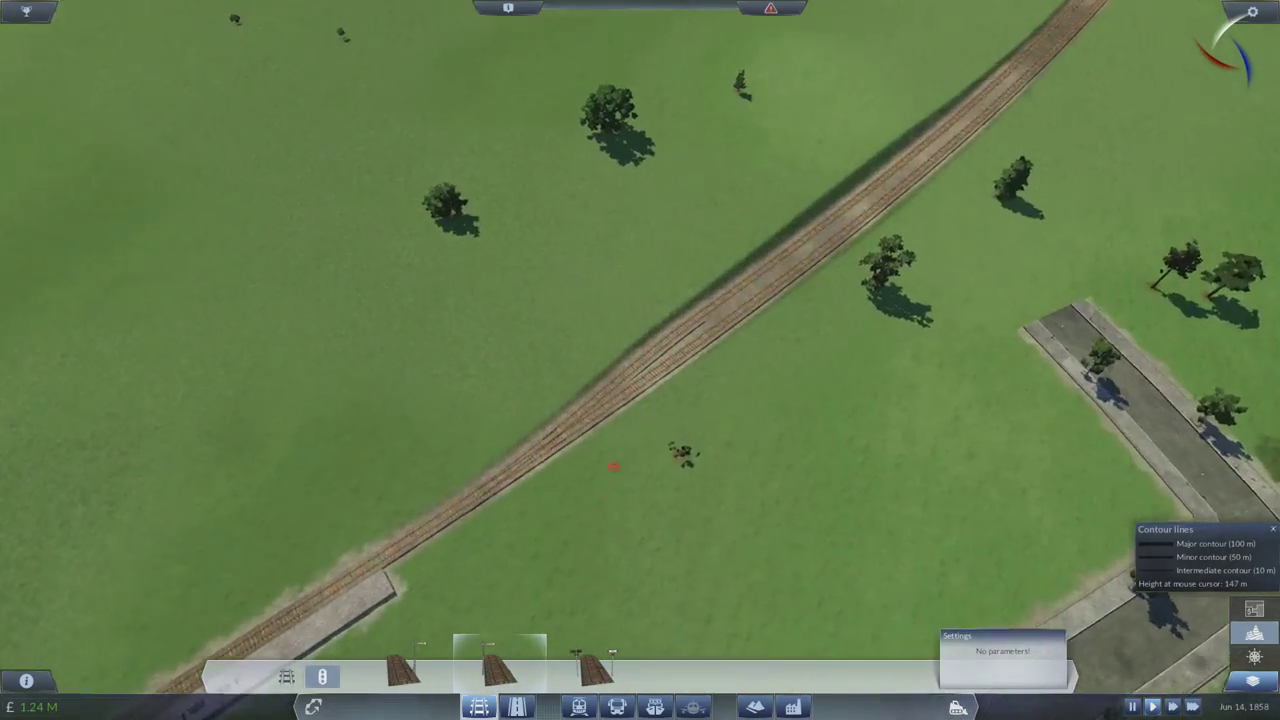
scroll(640, 400, up, 6)
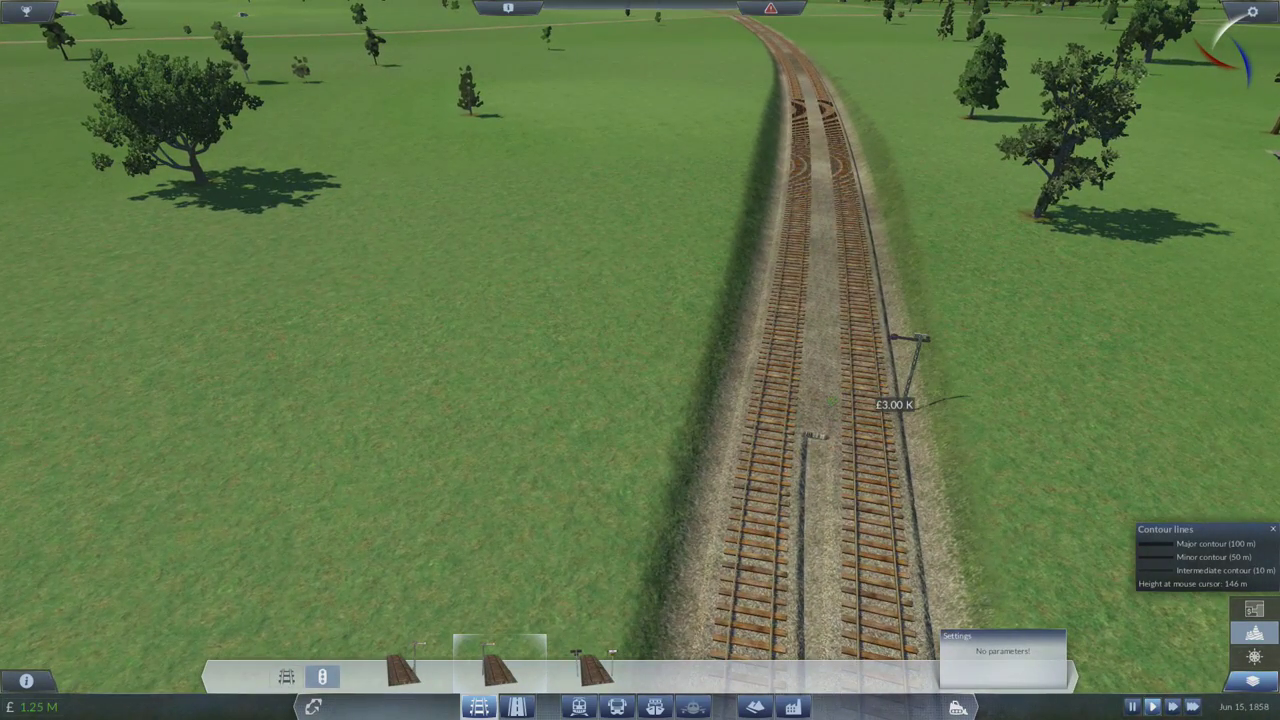
scroll(840, 404, down, 8)
drag(640, 360, 500, 300)
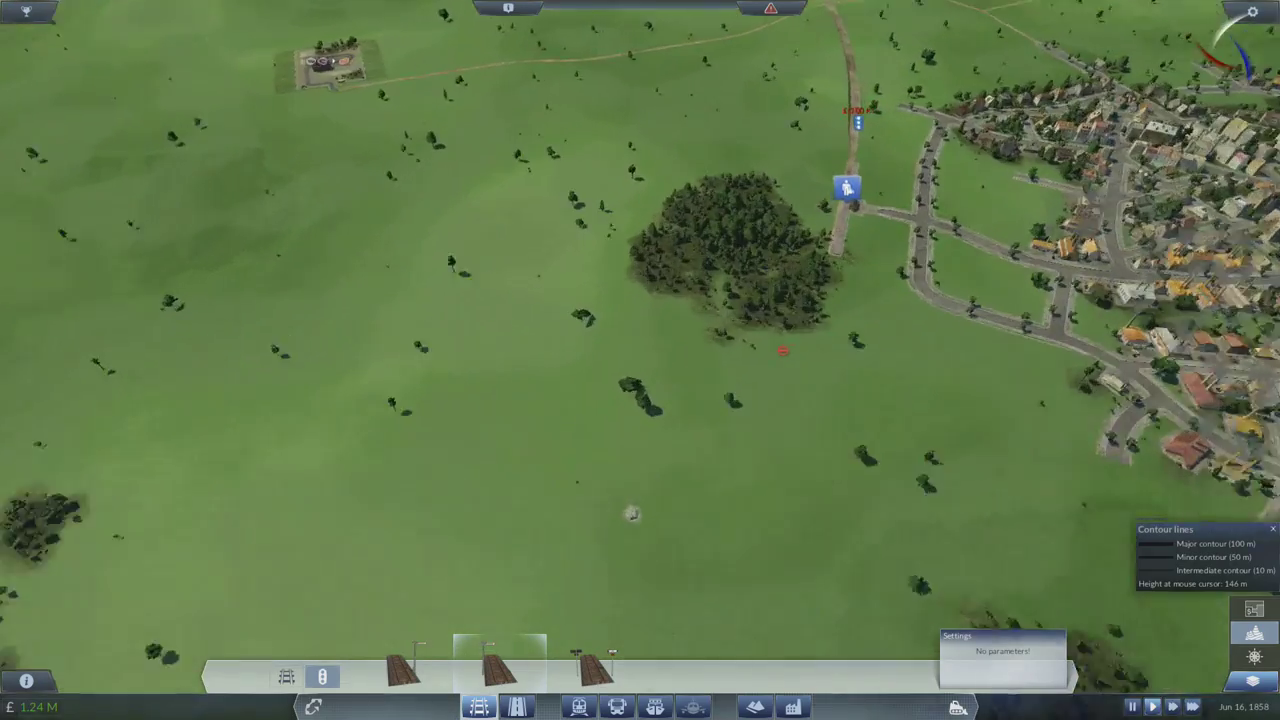
scroll(640, 360, up, 5)
drag(640, 360, 640, 200)
scroll(640, 360, down, 4)
drag(640, 400, 500, 250)
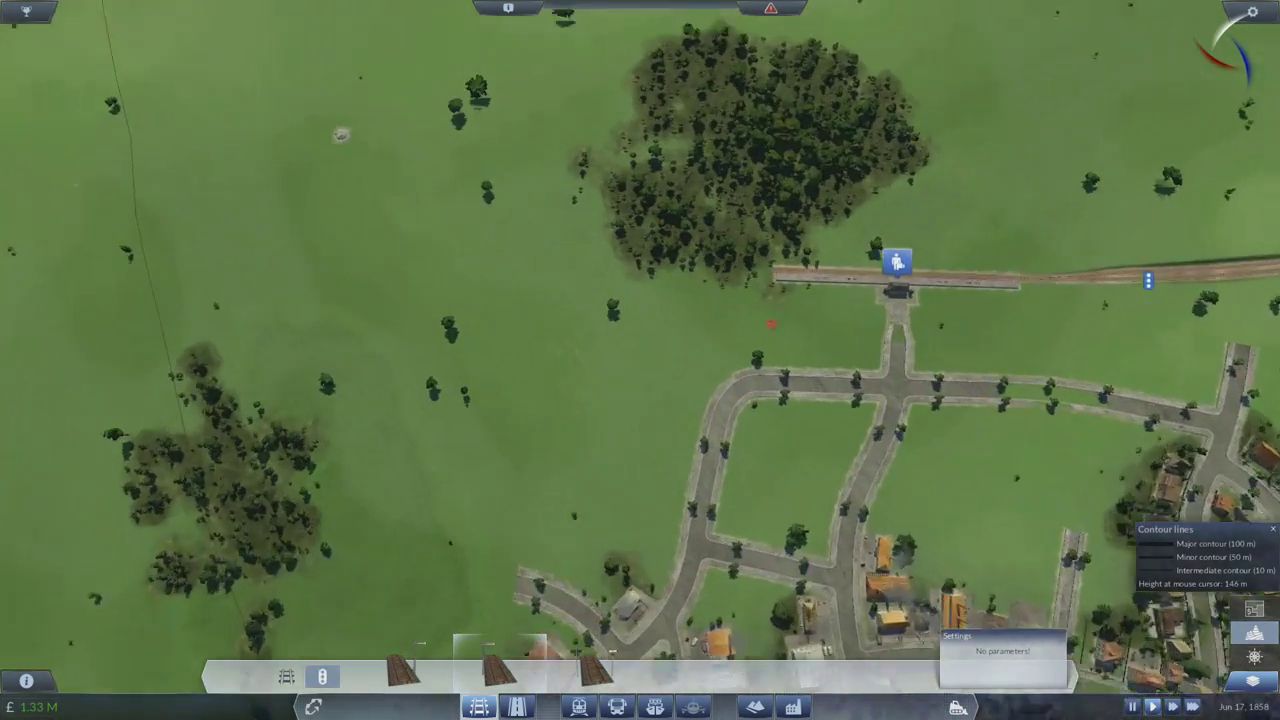
scroll(860, 330, up, 5)
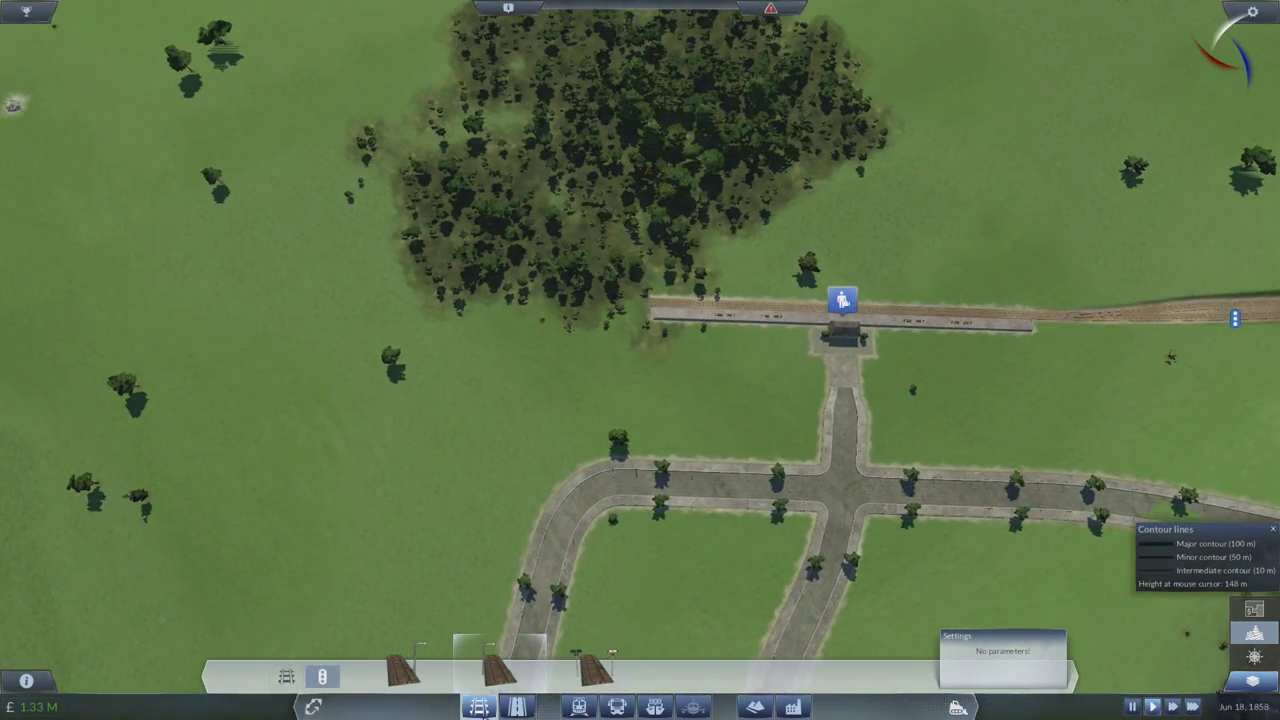
click(480, 707)
Extend the station track westward past the forest.
click(305, 681)
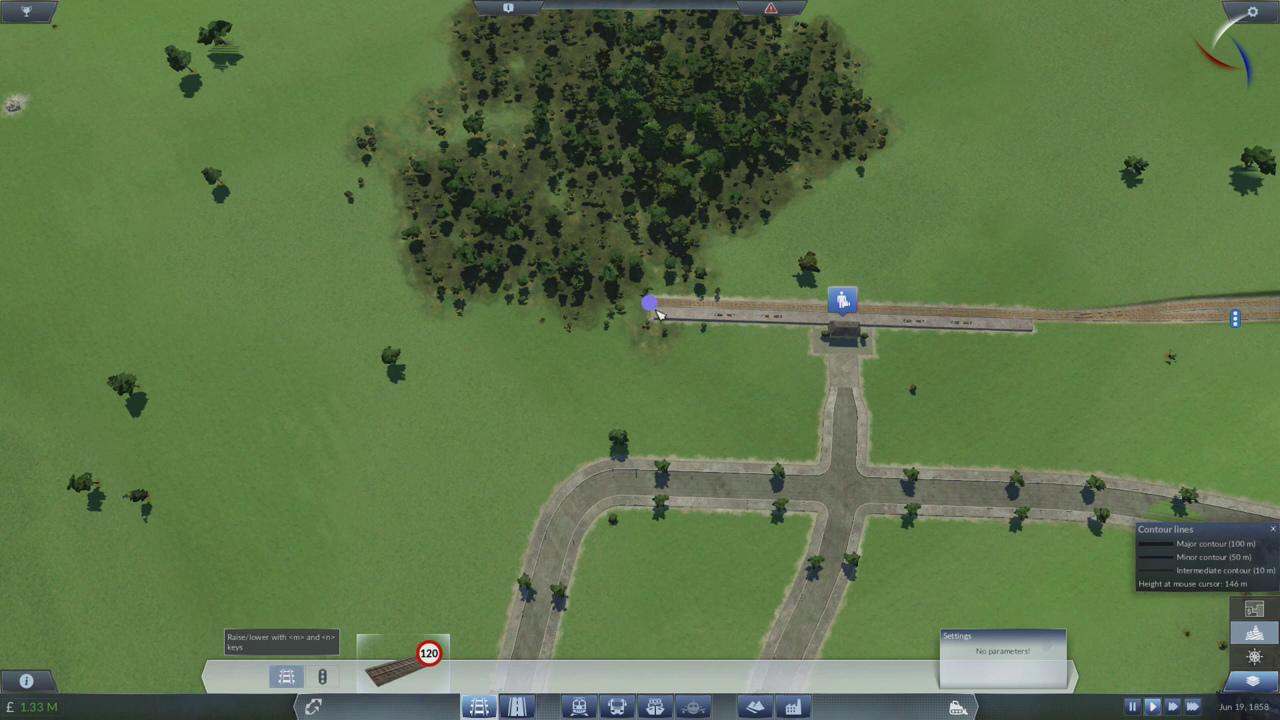
drag(655, 308, 408, 298)
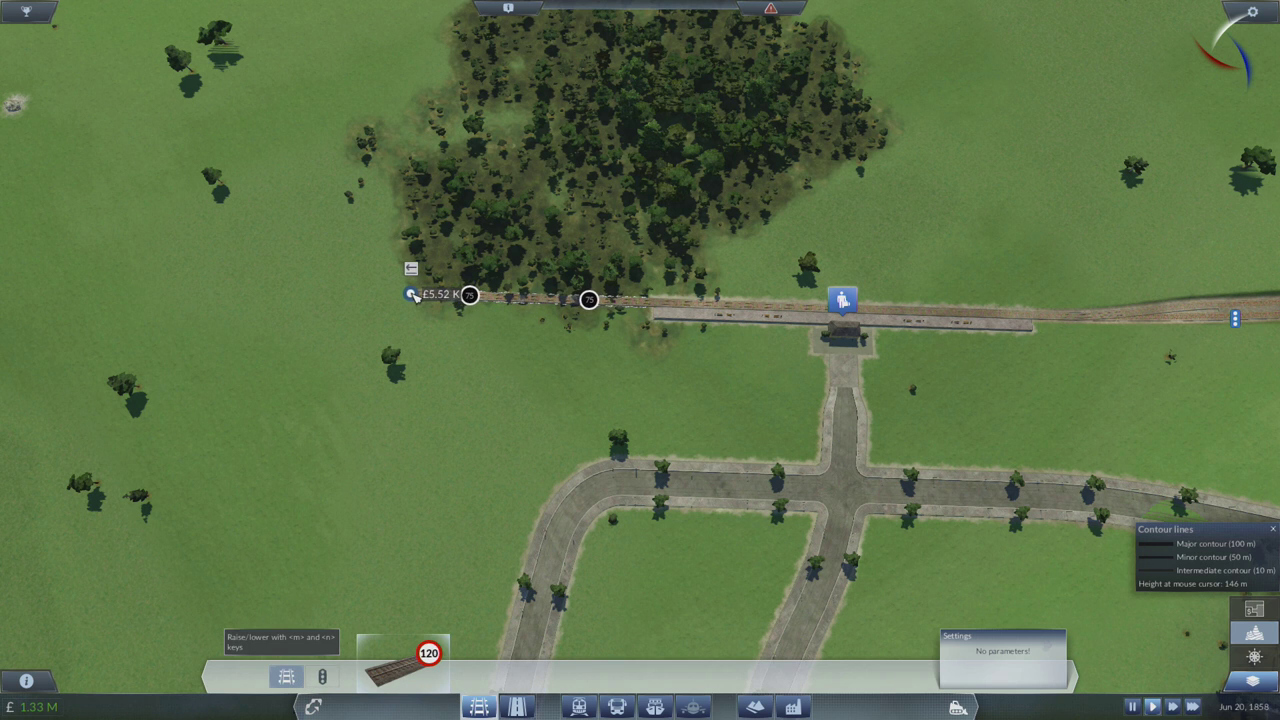
click(408, 298)
scroll(381, 700, down, 1)
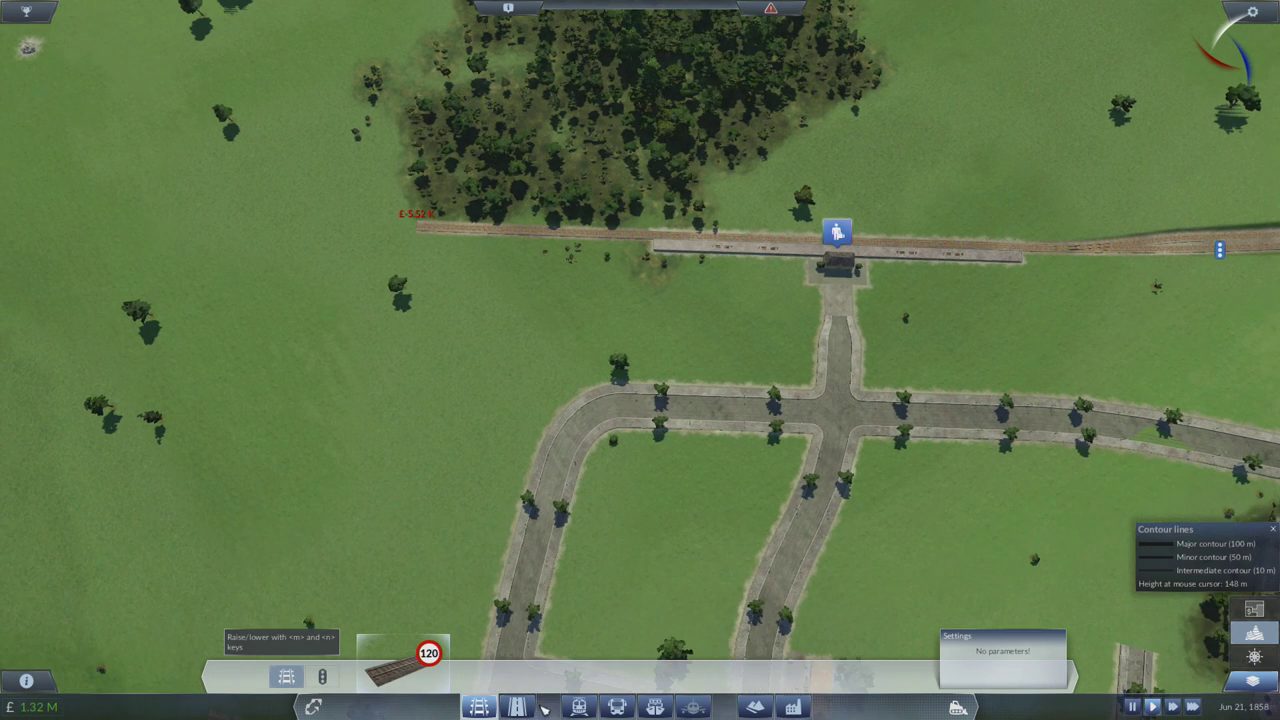
Place a train depot at the western track end, rotated with M to align.
click(579, 707)
click(330, 676)
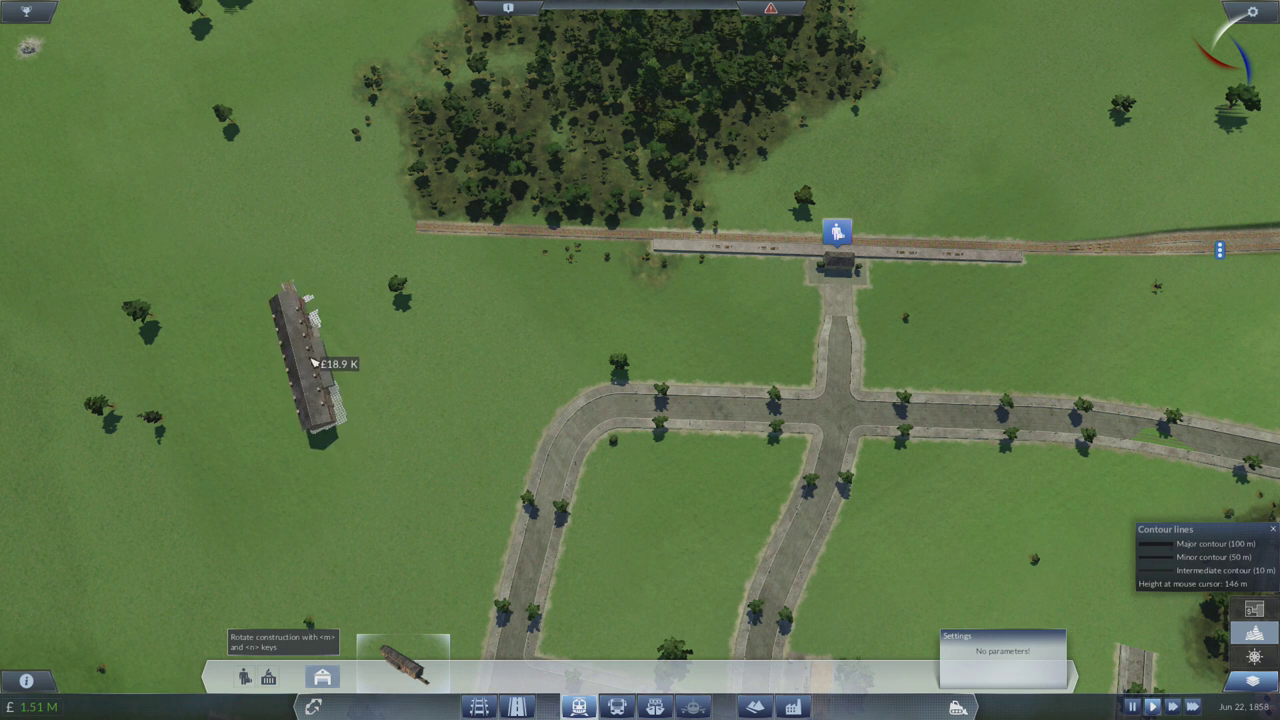
key(m)
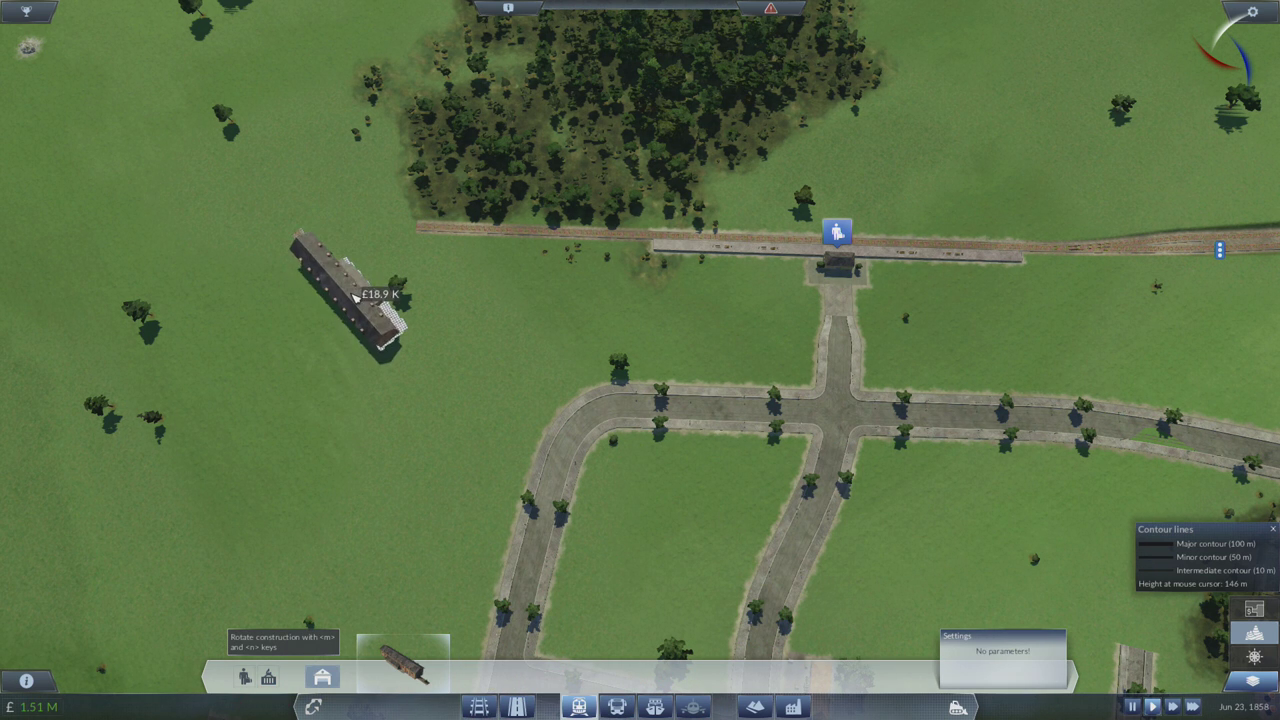
key(m)
key(m)
click(320, 225)
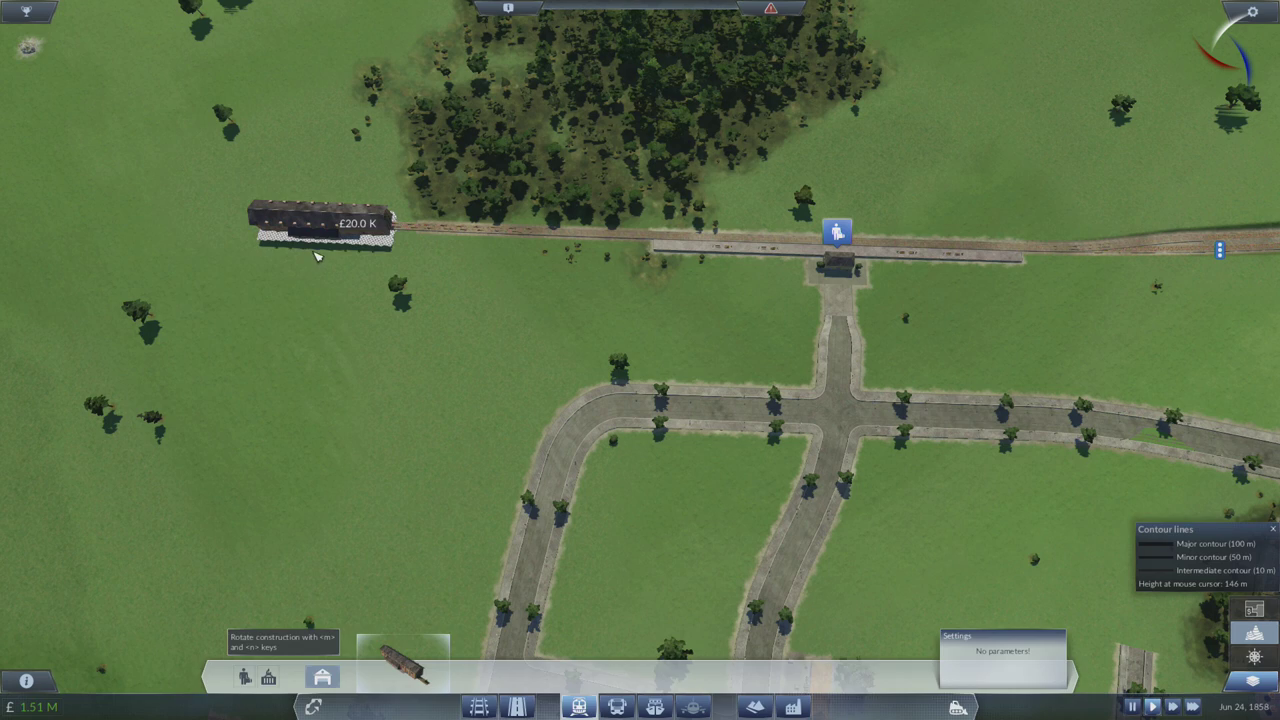
key(Escape)
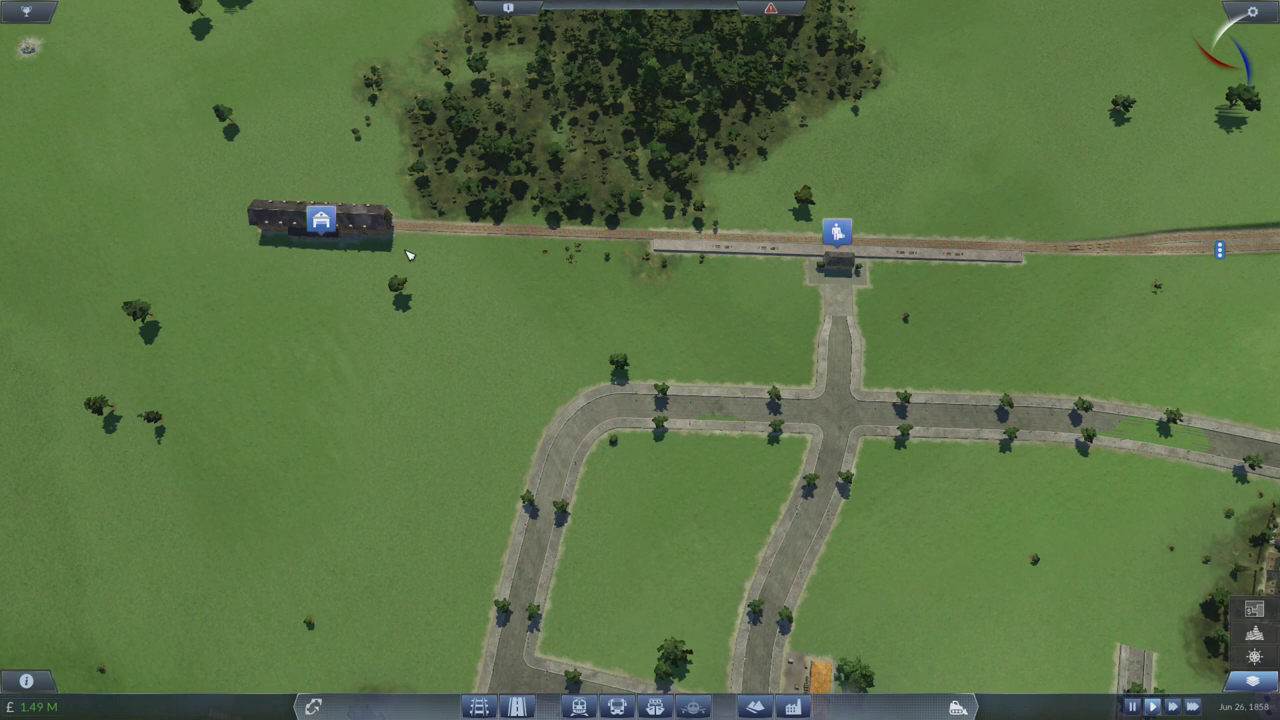
scroll(408, 255, down, 8)
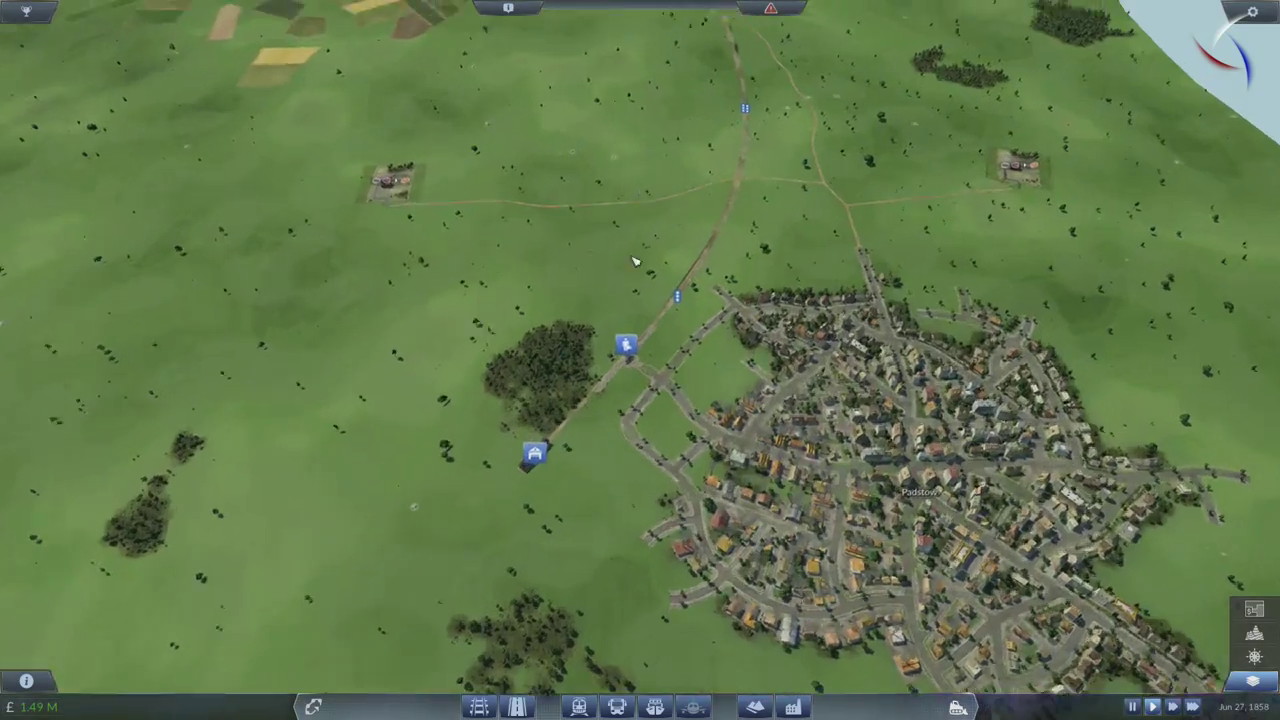
scroll(633, 261, down, 3)
mouse_move(540, 200)
mouse_down()
mouse_move(667, 400)
mouse_move(655, 250)
mouse_up()
scroll(790, 460, up, 4)
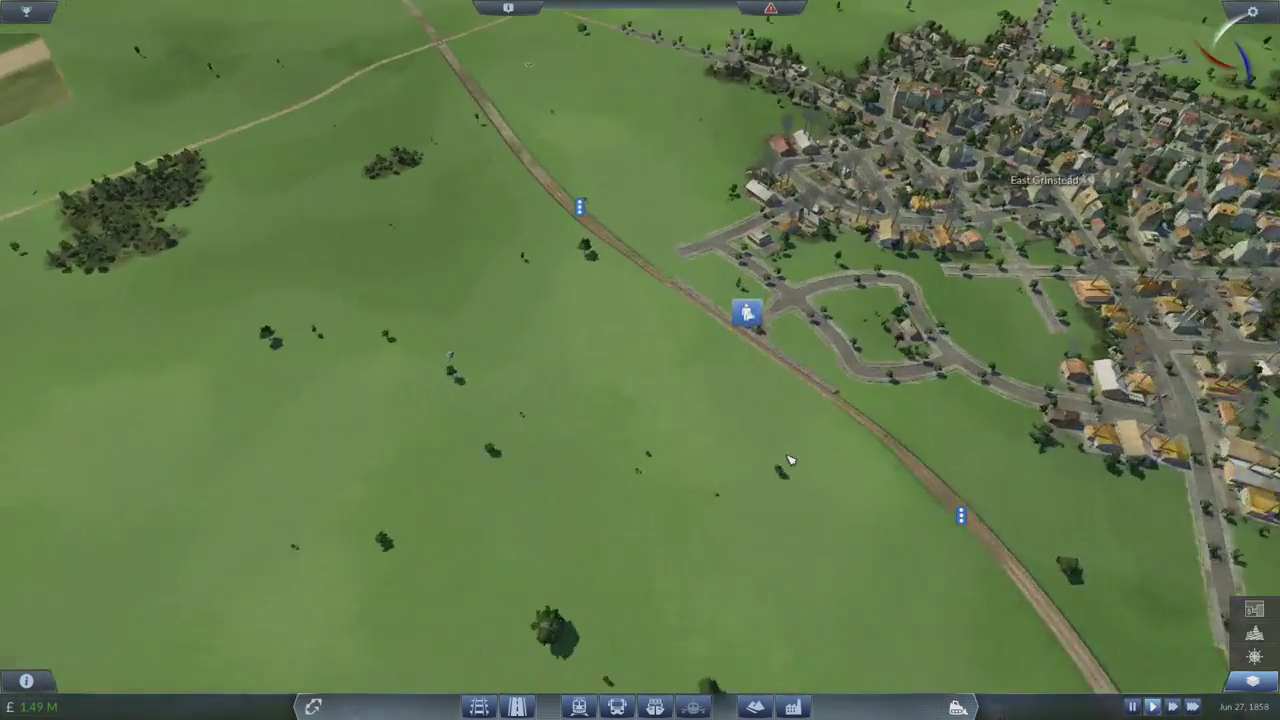
scroll(790, 460, up, 5)
scroll(700, 400, up, 3)
scroll(720, 400, up, 2)
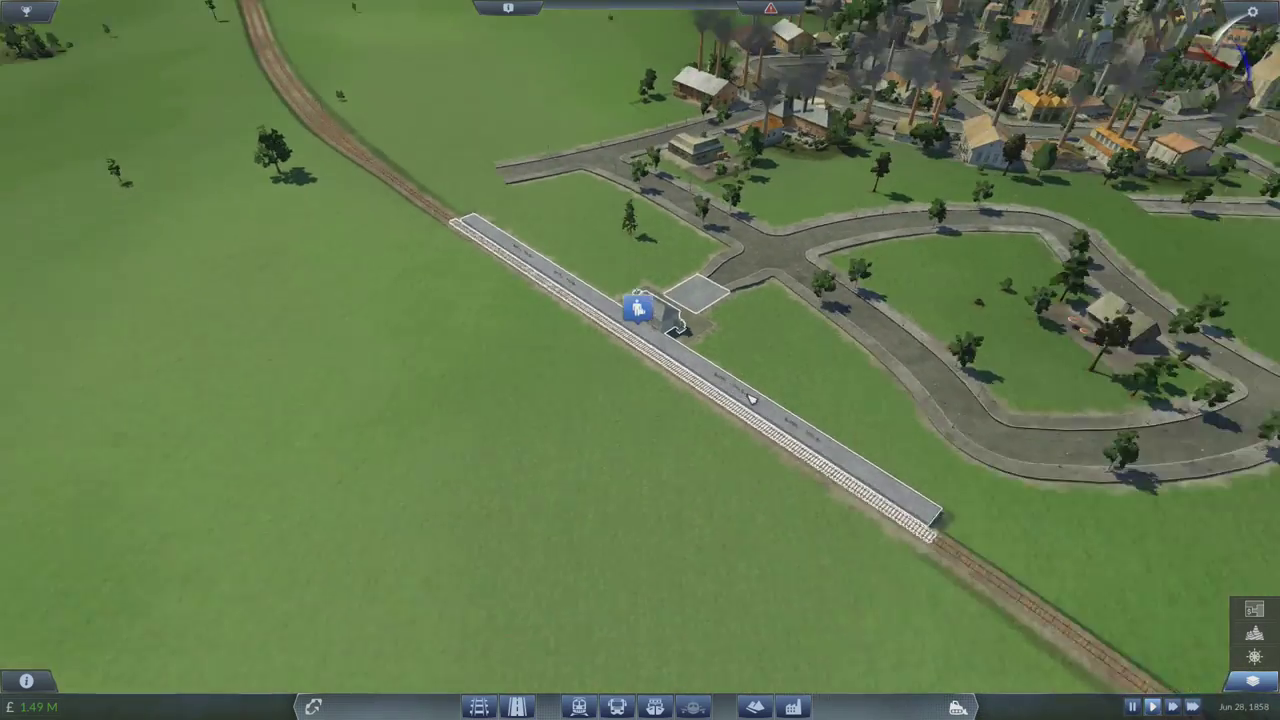
scroll(752, 398, down, 5)
drag(700, 420, 740, 540)
scroll(750, 530, up, 3)
scroll(905, 628, up, 3)
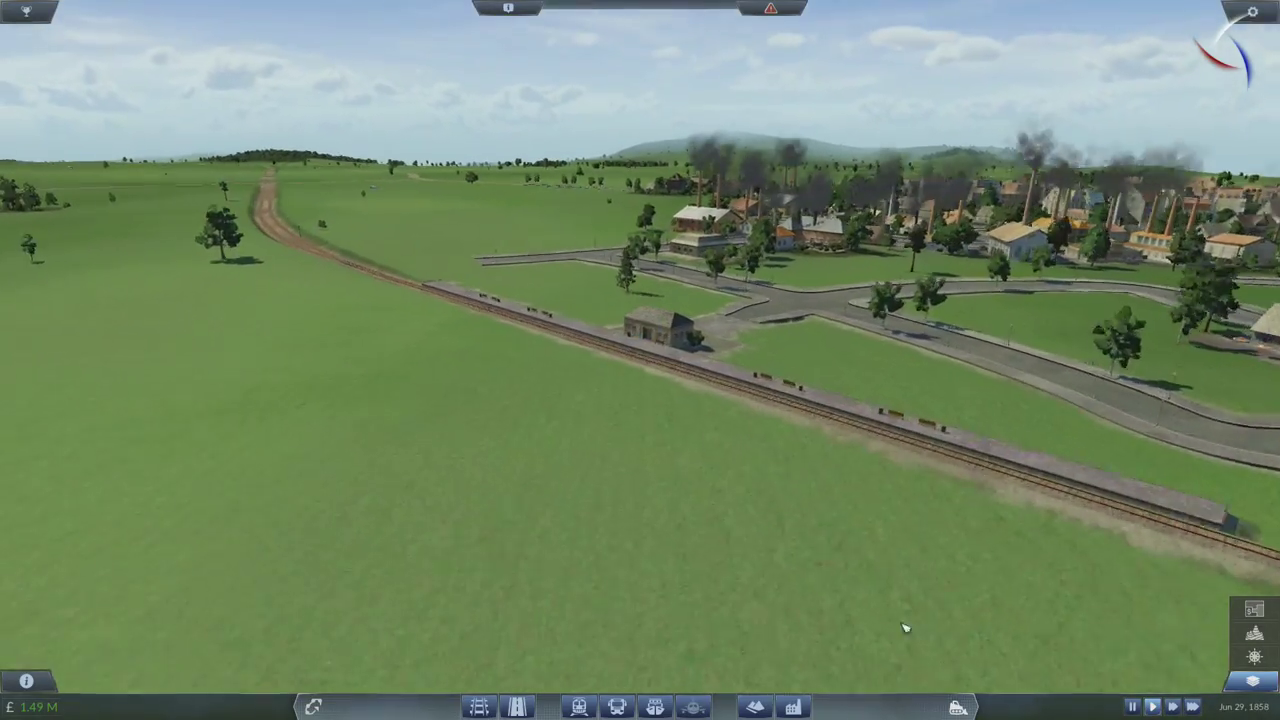
scroll(905, 628, up, 3)
mouse_move(830, 590)
mouse_down()
mouse_move(600, 440)
mouse_move(458, 498)
mouse_move(530, 520)
mouse_move(478, 545)
mouse_move(640, 470)
mouse_up()
scroll(600, 440, up, 2)
scroll(530, 520, down, 3)
scroll(534, 480, down, 2)
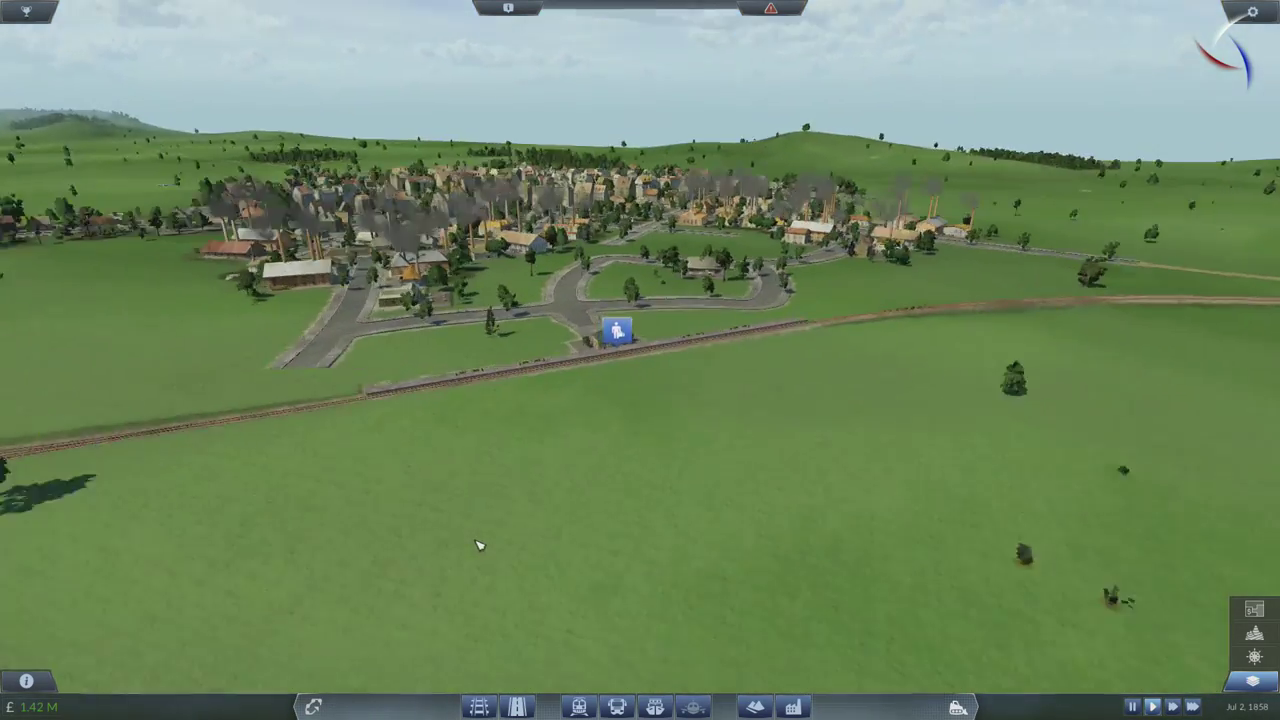
scroll(478, 545, up, 3)
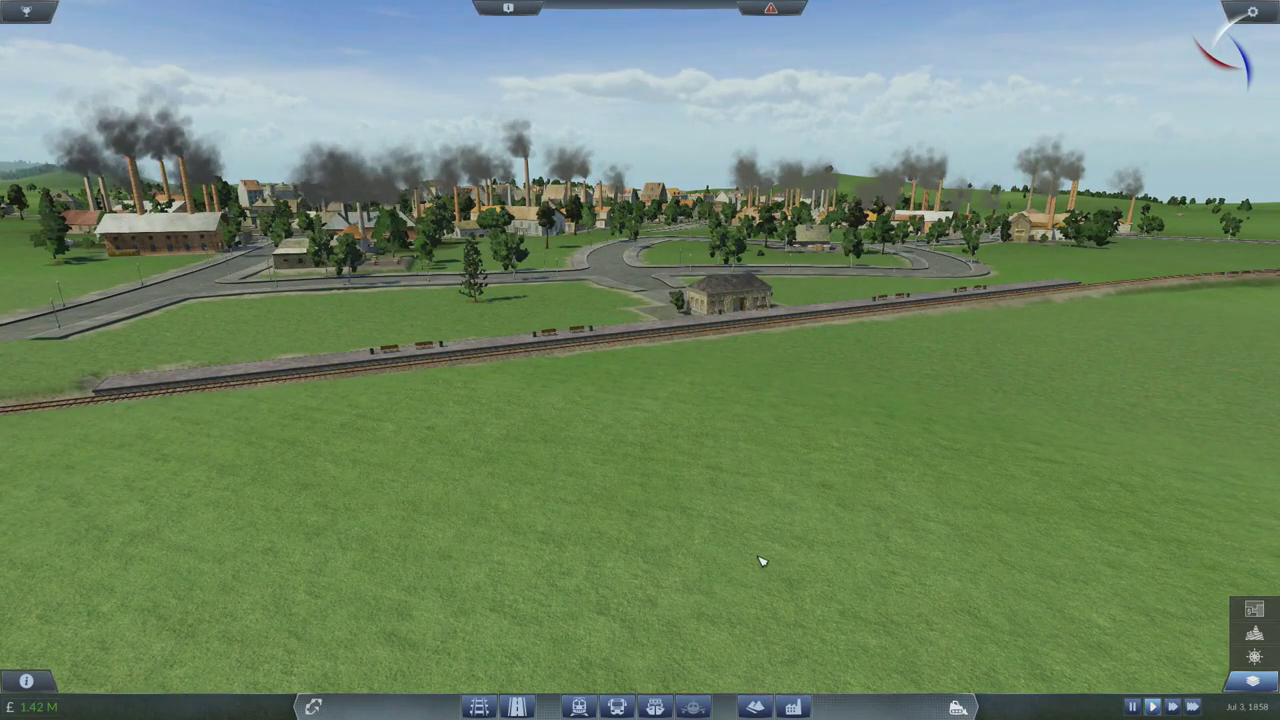
key(F1)
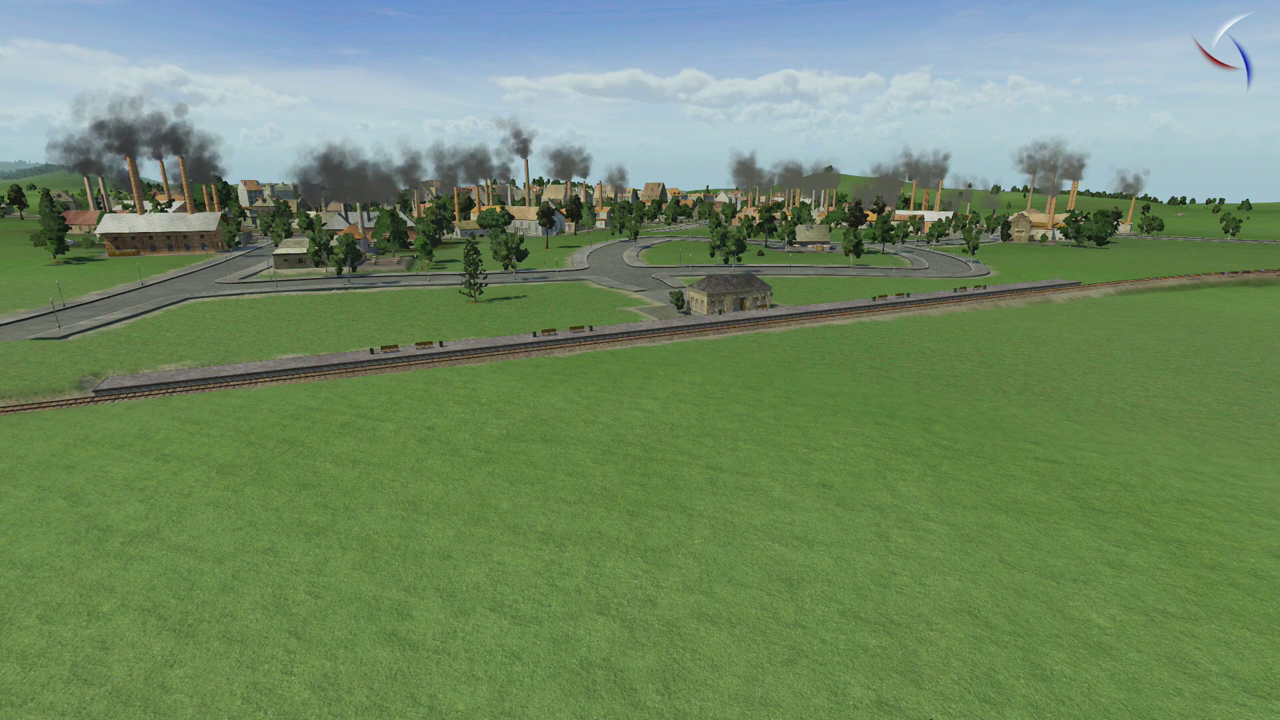
key(F12)
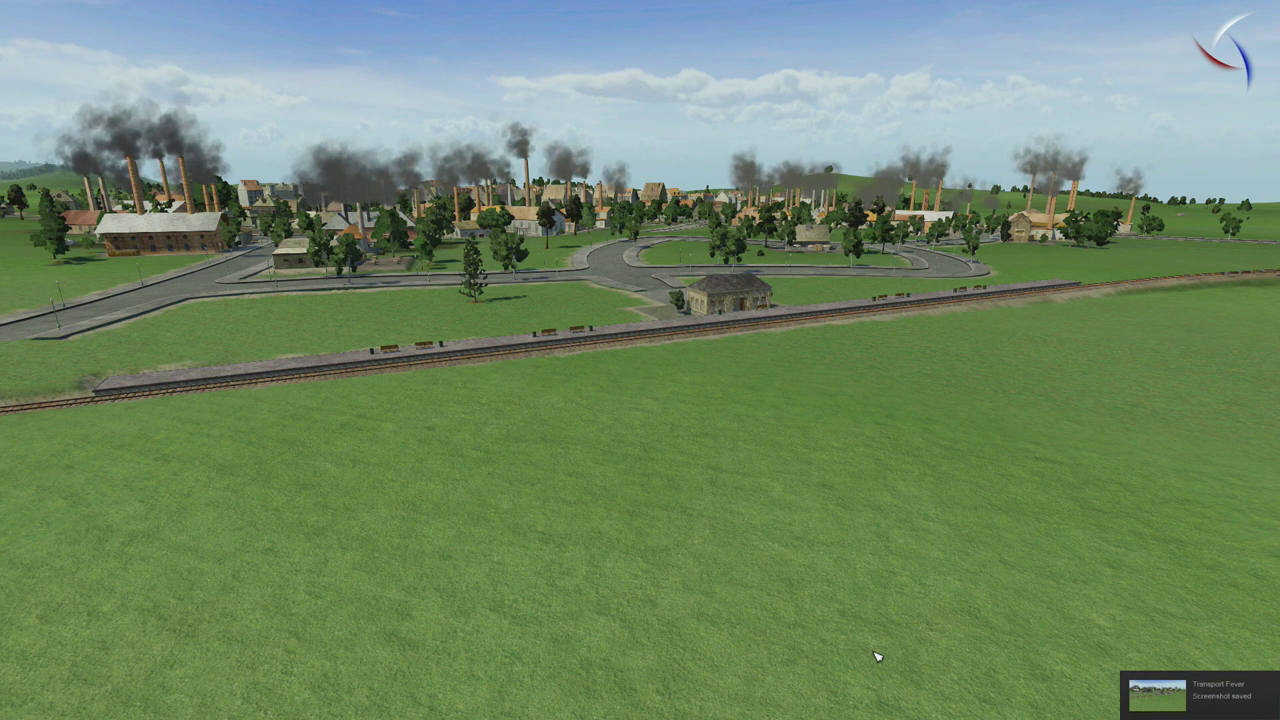
key(F1)
drag(877, 656, 898, 278)
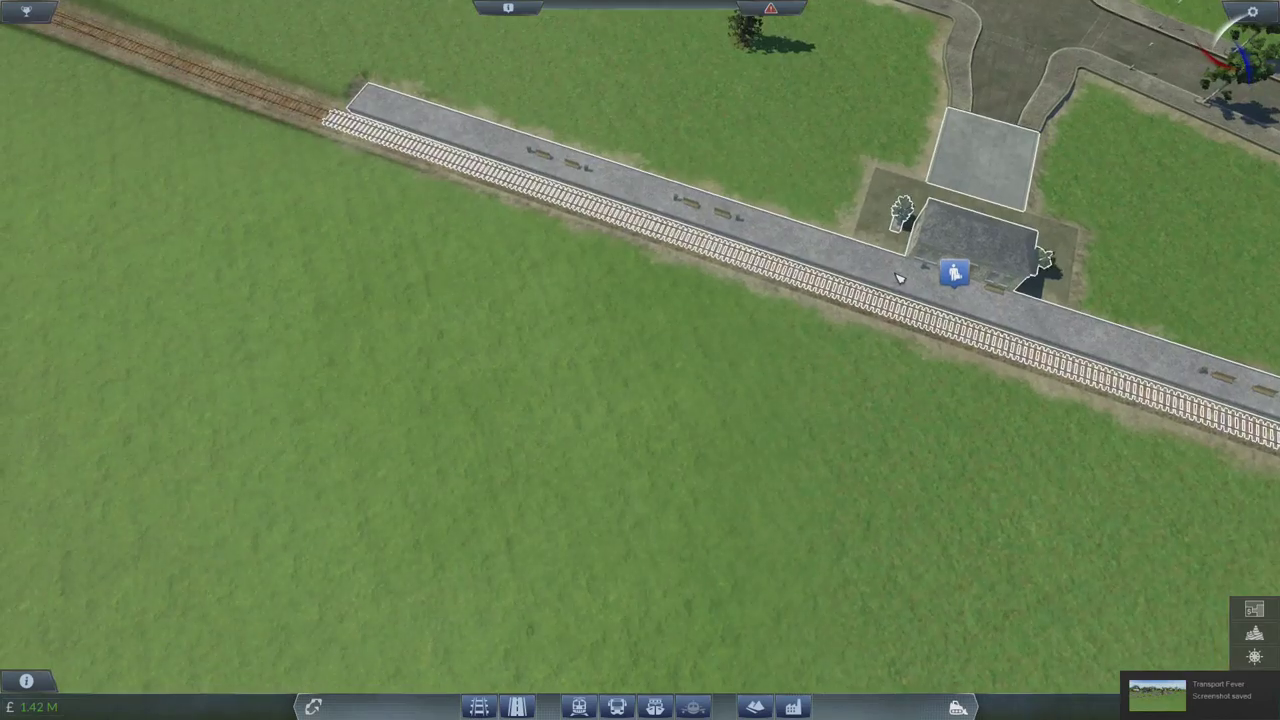
scroll(898, 278, down, 5)
scroll(760, 260, down, 5)
scroll(720, 150, down, 4)
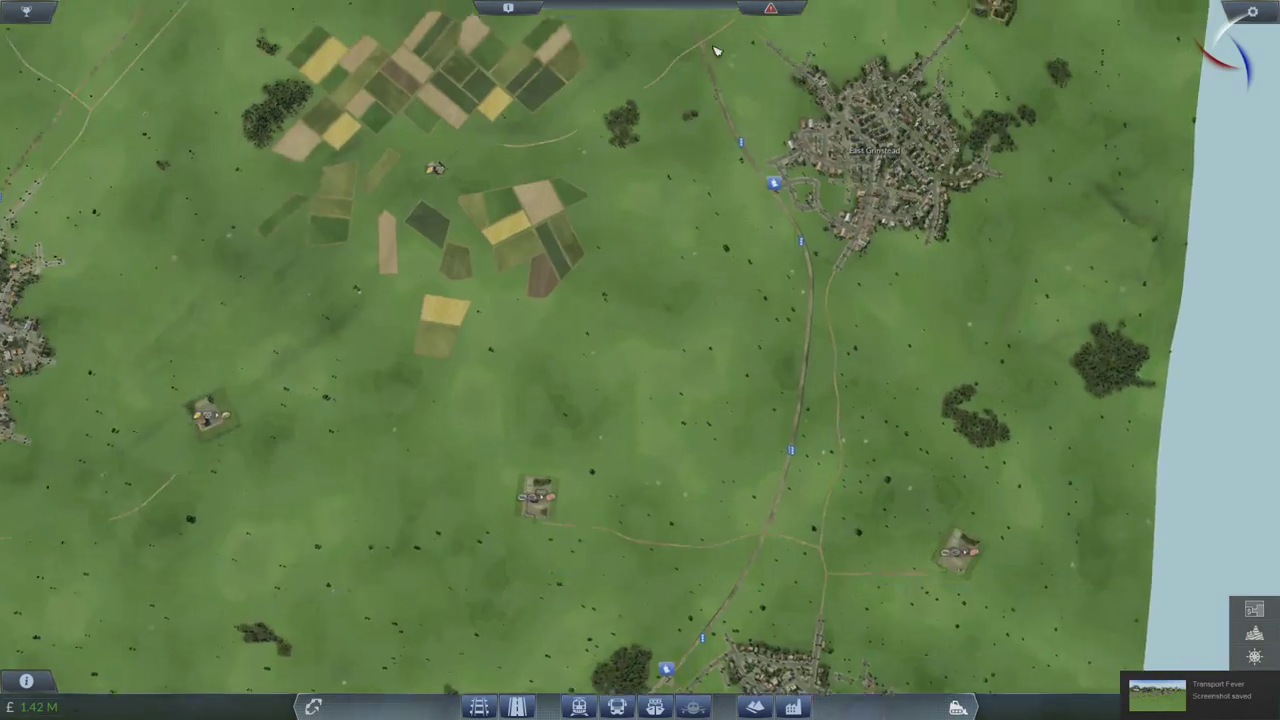
scroll(716, 50, down, 5)
scroll(600, 200, down, 3)
click(40, 707)
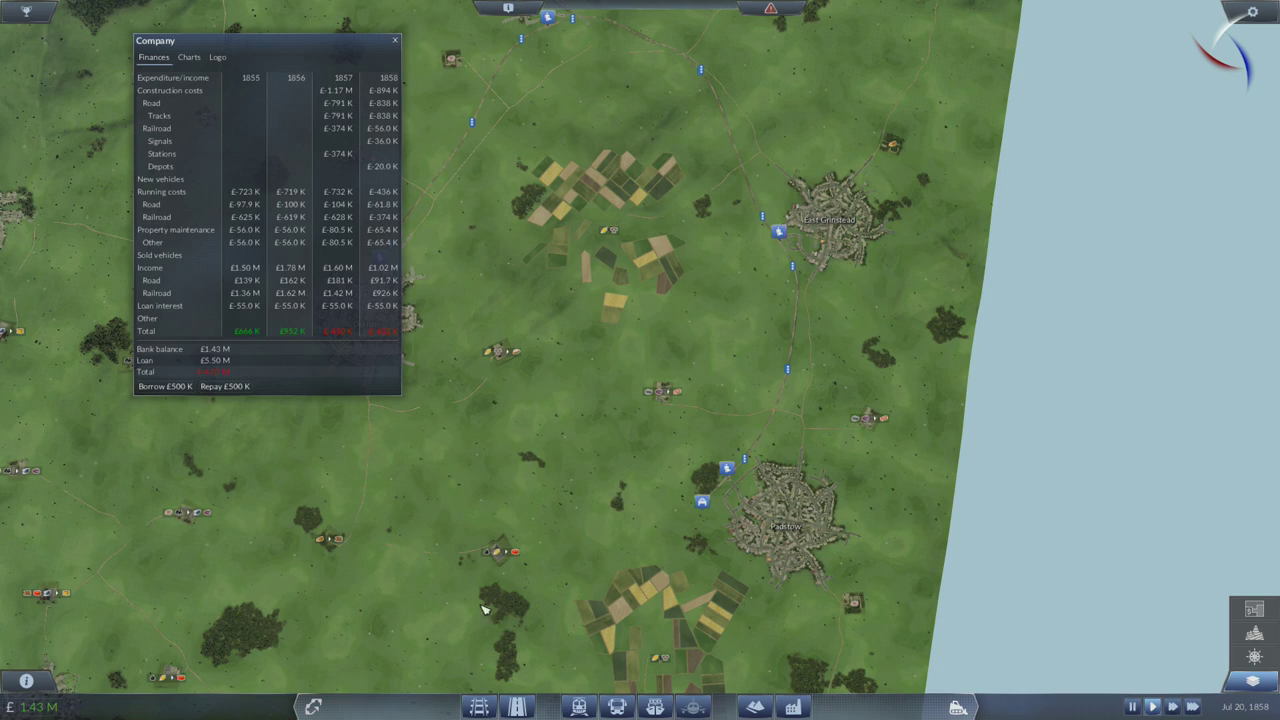
scroll(708, 106, down, 5)
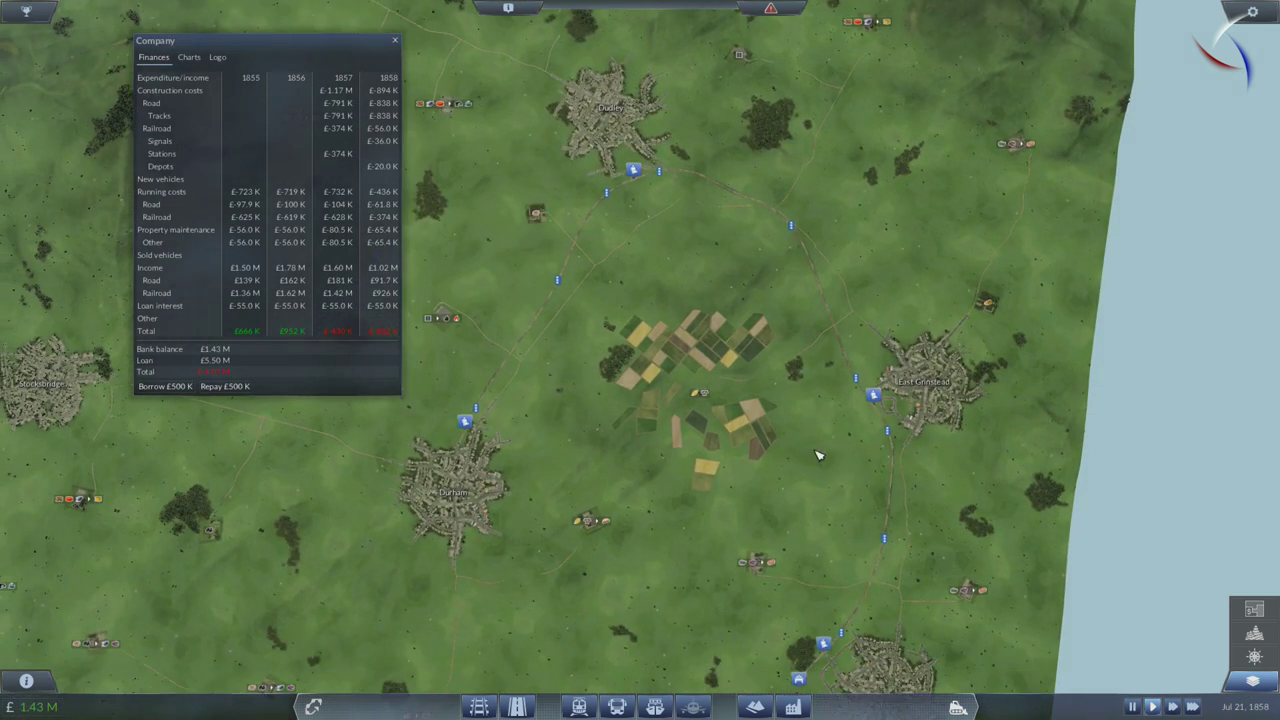
scroll(826, 427, up, 5)
scroll(756, 469, down, 4)
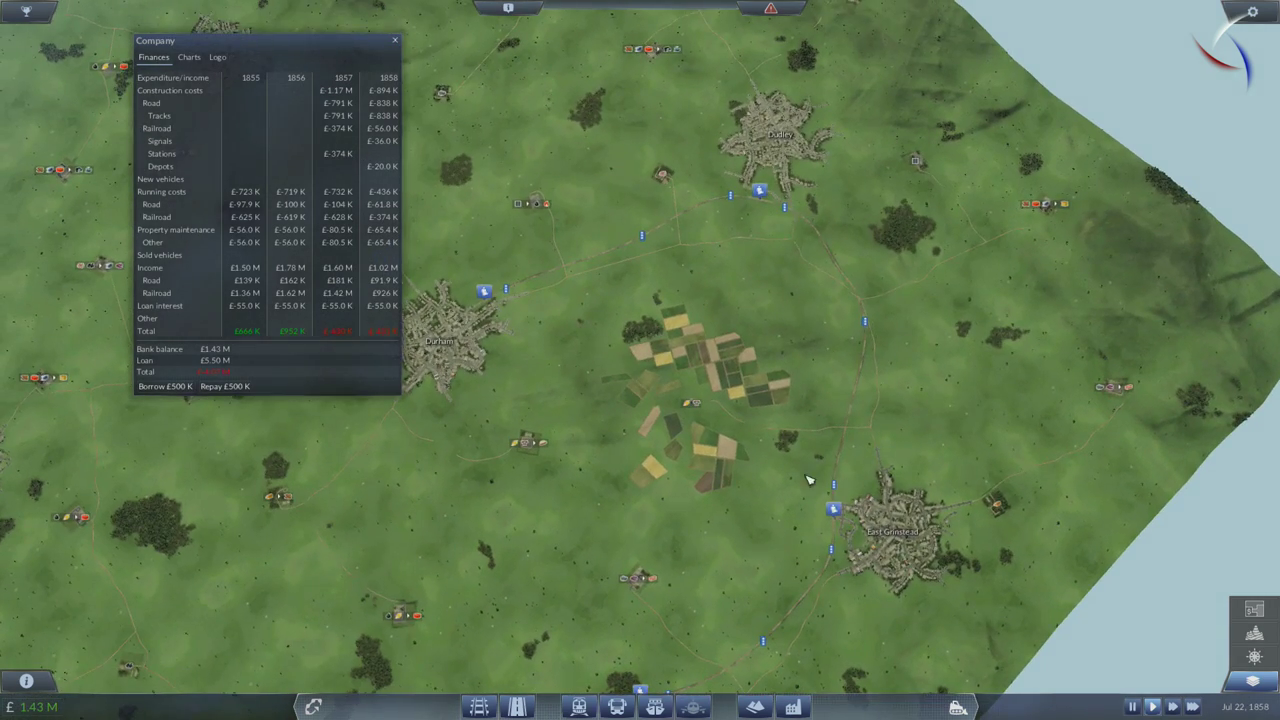
scroll(760, 381, up, 4)
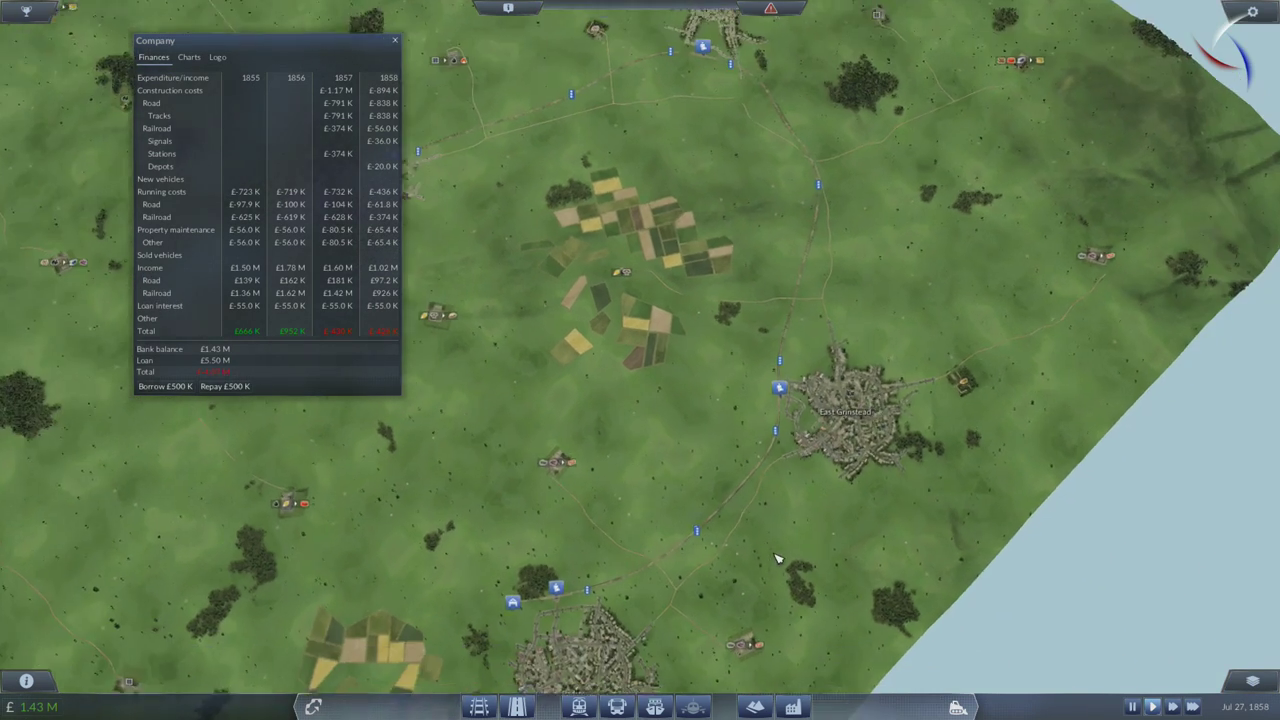
scroll(605, 344, up, 2)
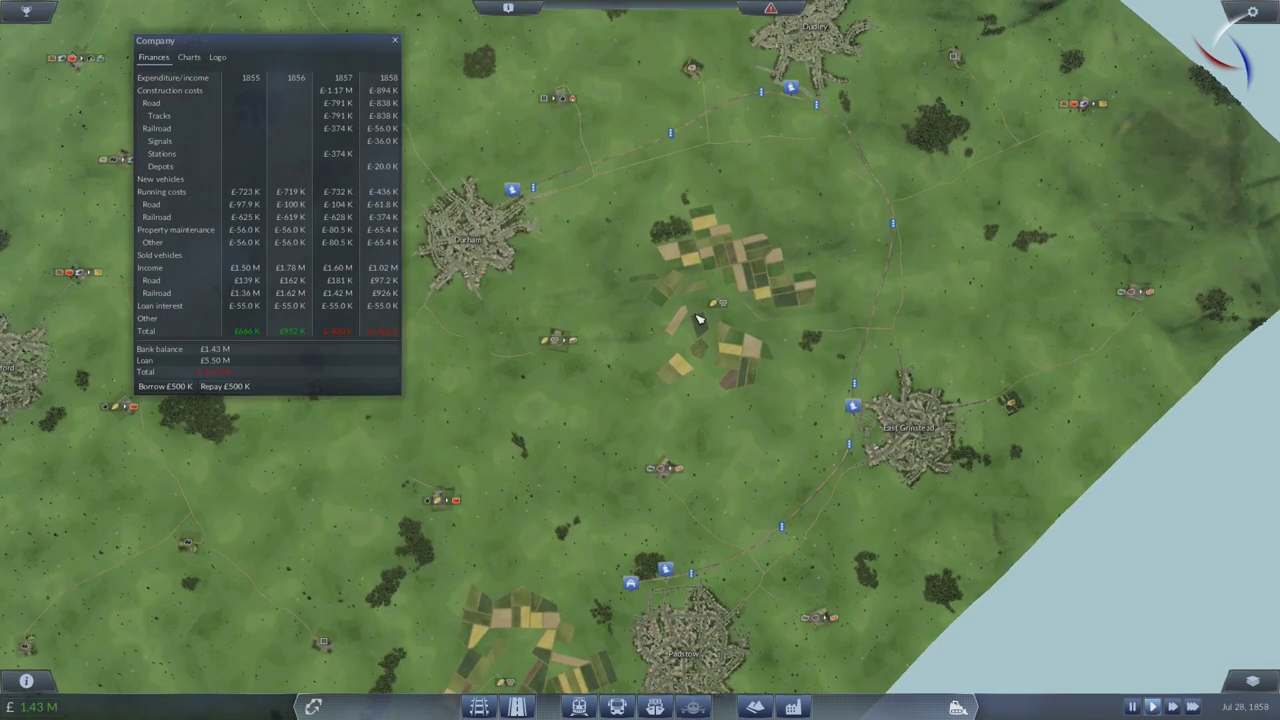
scroll(700, 322, down, 4)
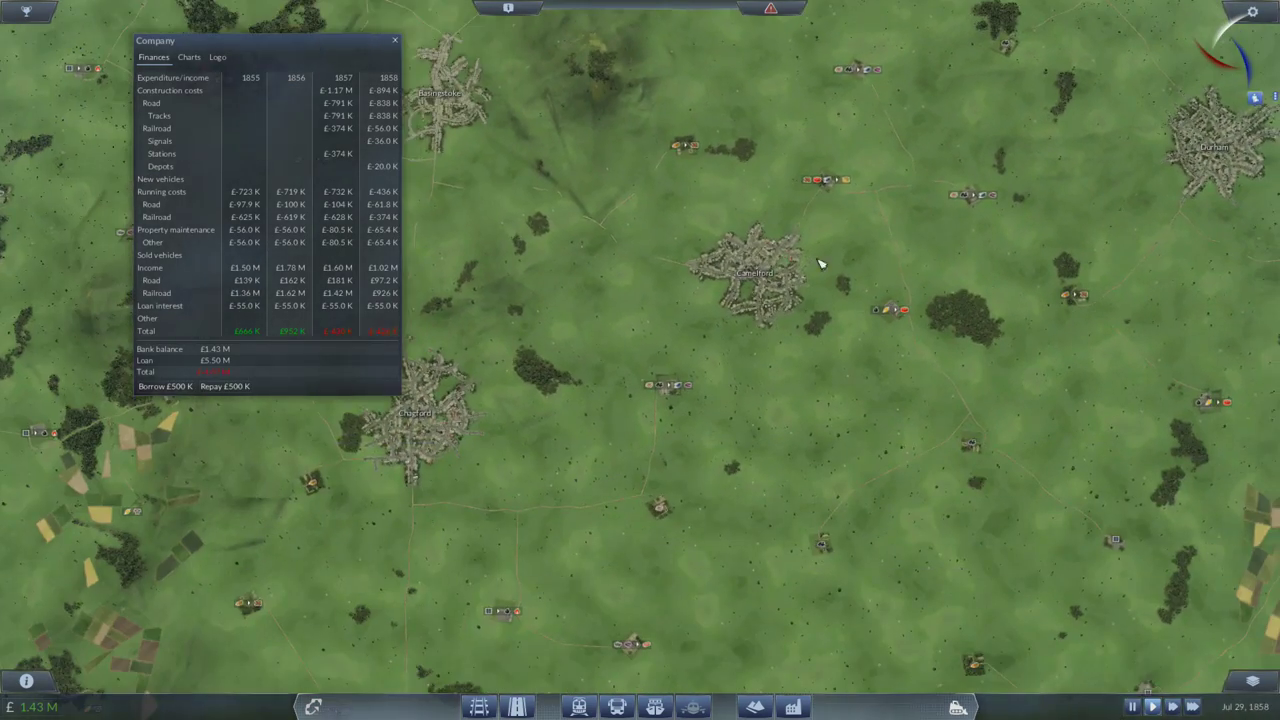
scroll(708, 165, up, 4)
scroll(710, 165, down, 3)
drag(700, 350, 650, 207)
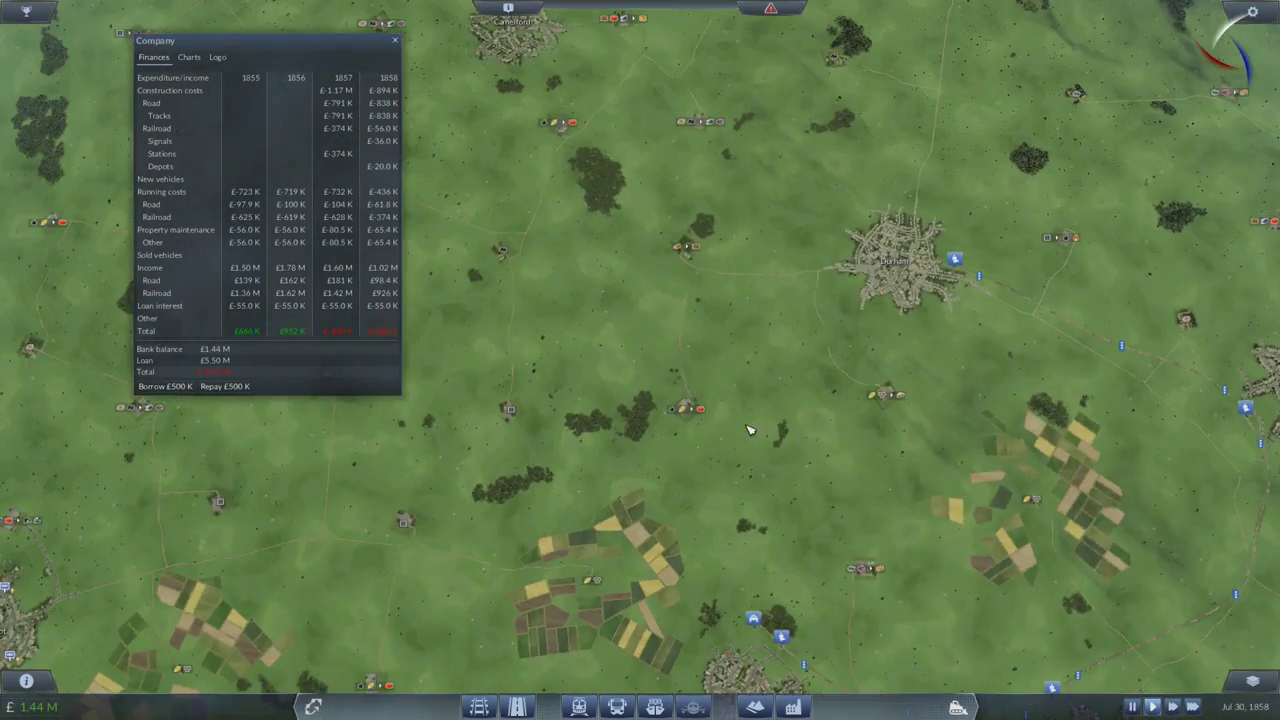
scroll(621, 430, up, 3)
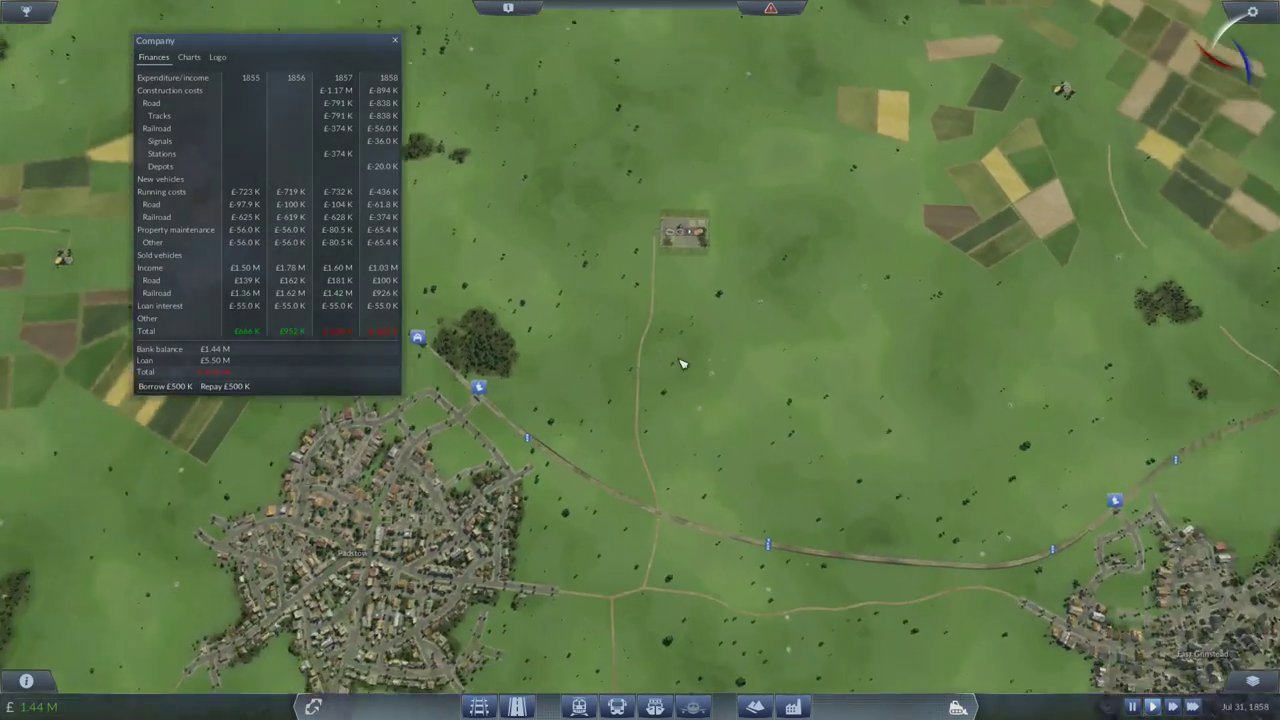
scroll(640, 400, down, 3)
scroll(663, 371, down, 1)
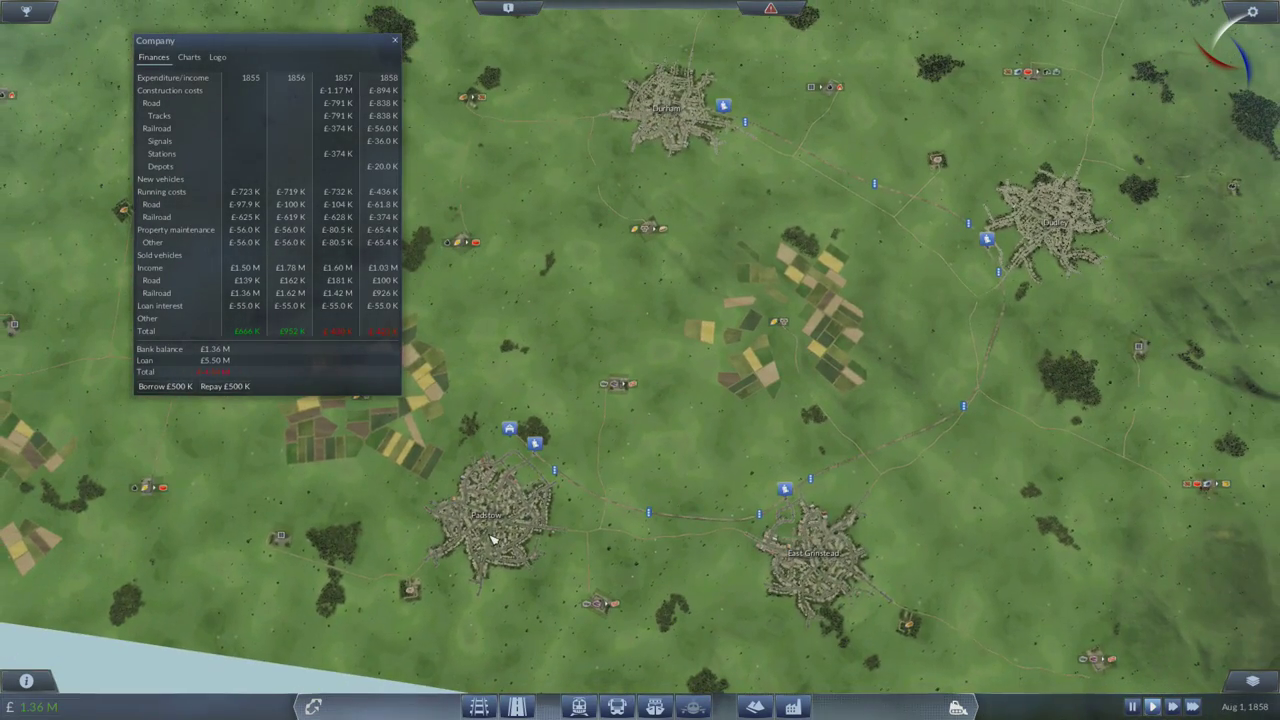
click(313, 707)
Create a new line stopping at Padstow, East Grinstead, Dudley and Durham.
click(246, 337)
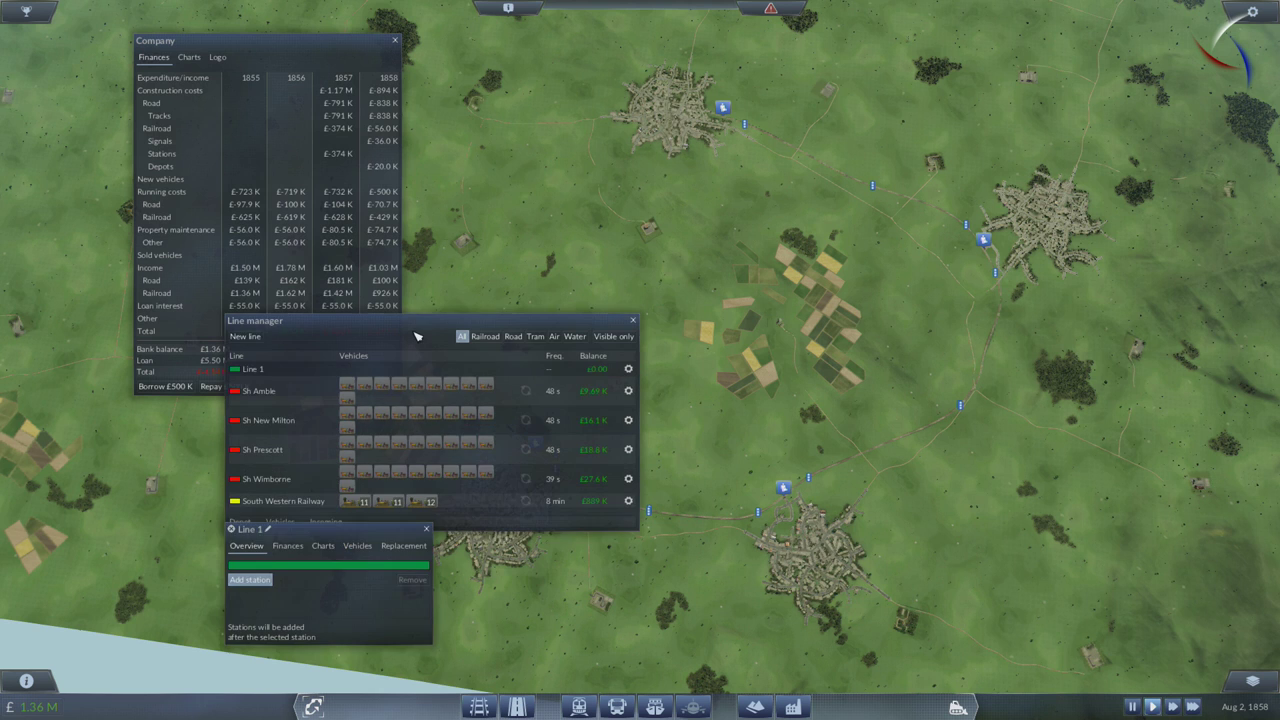
mouse_move(421, 321)
mouse_down()
mouse_move(1049, 522)
mouse_move(1066, 488)
mouse_up()
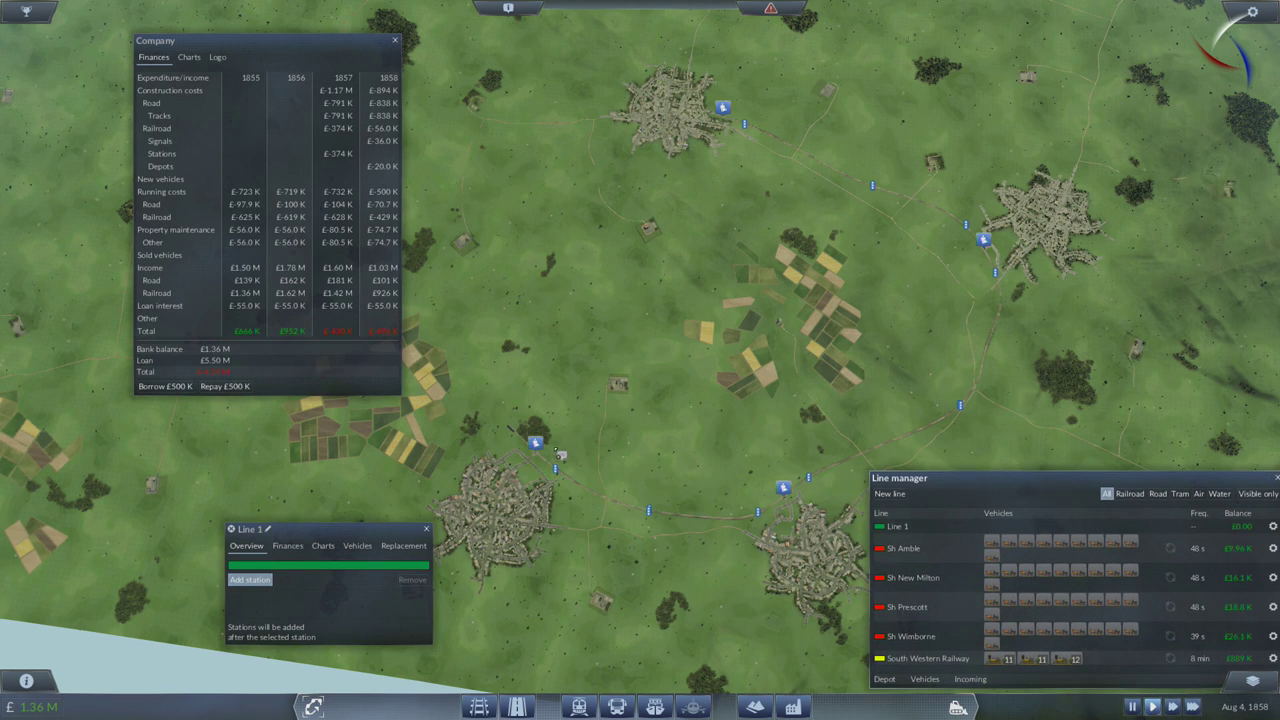
click(538, 445)
click(790, 490)
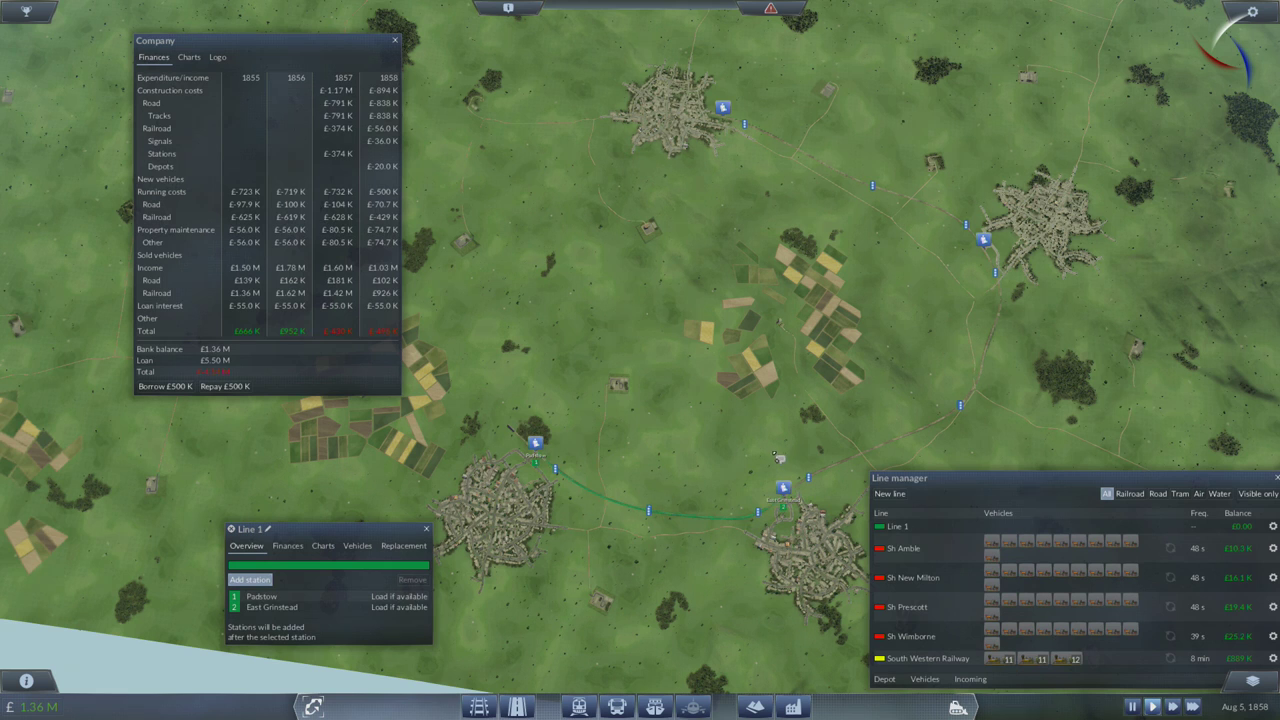
drag(779, 457, 772, 430)
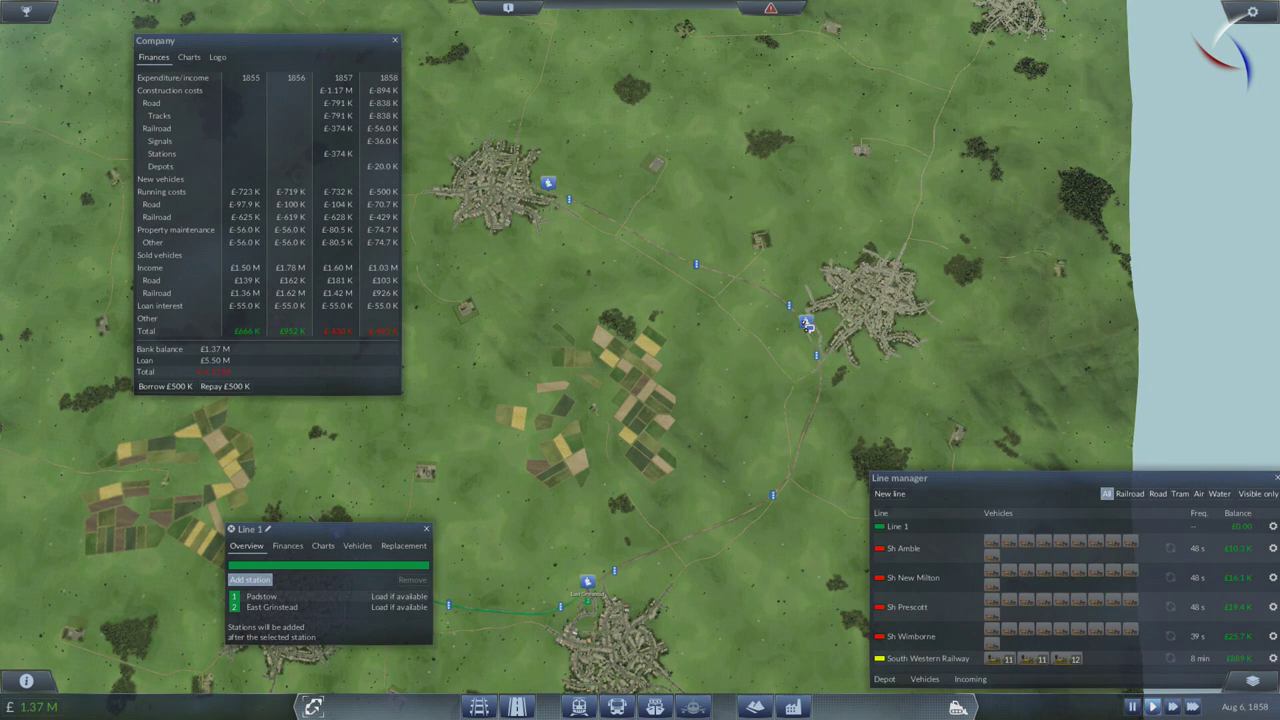
click(805, 325)
drag(805, 325, 700, 348)
click(700, 320)
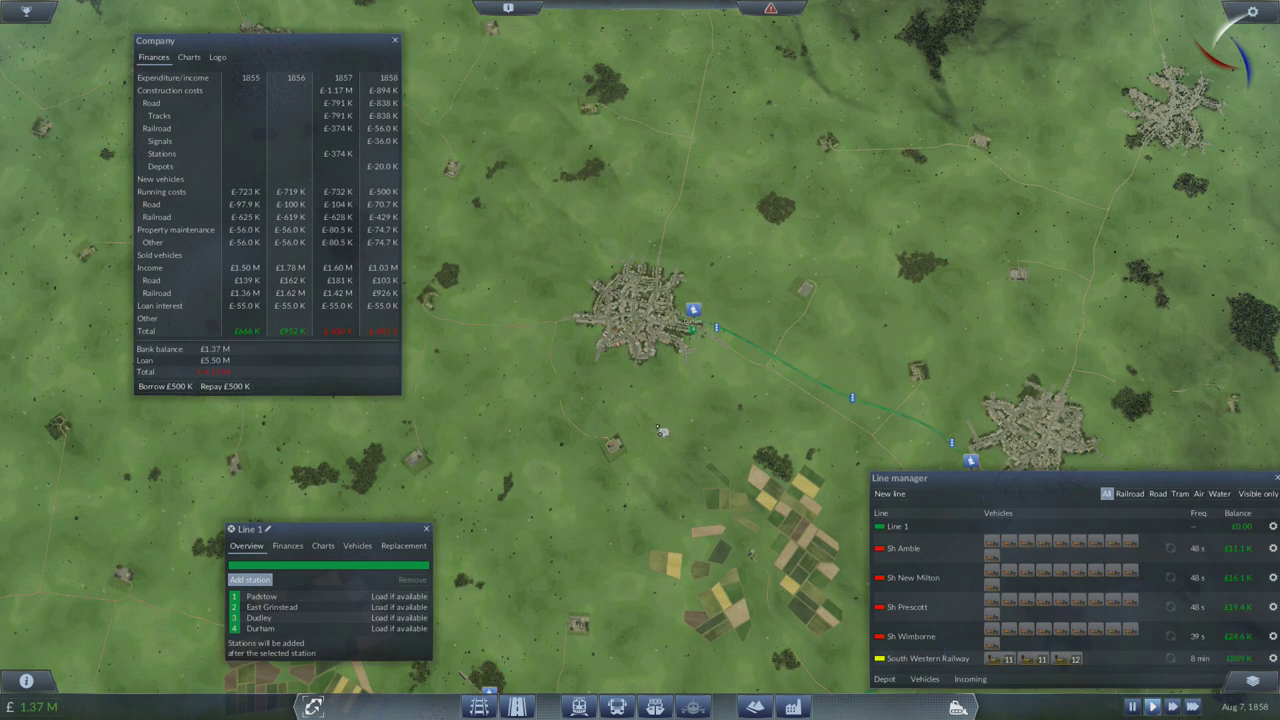
scroll(682, 445, down, 4)
Review the whole green route and confirm the line name 'South Eastern Railway'.
drag(690, 500, 1038, 62)
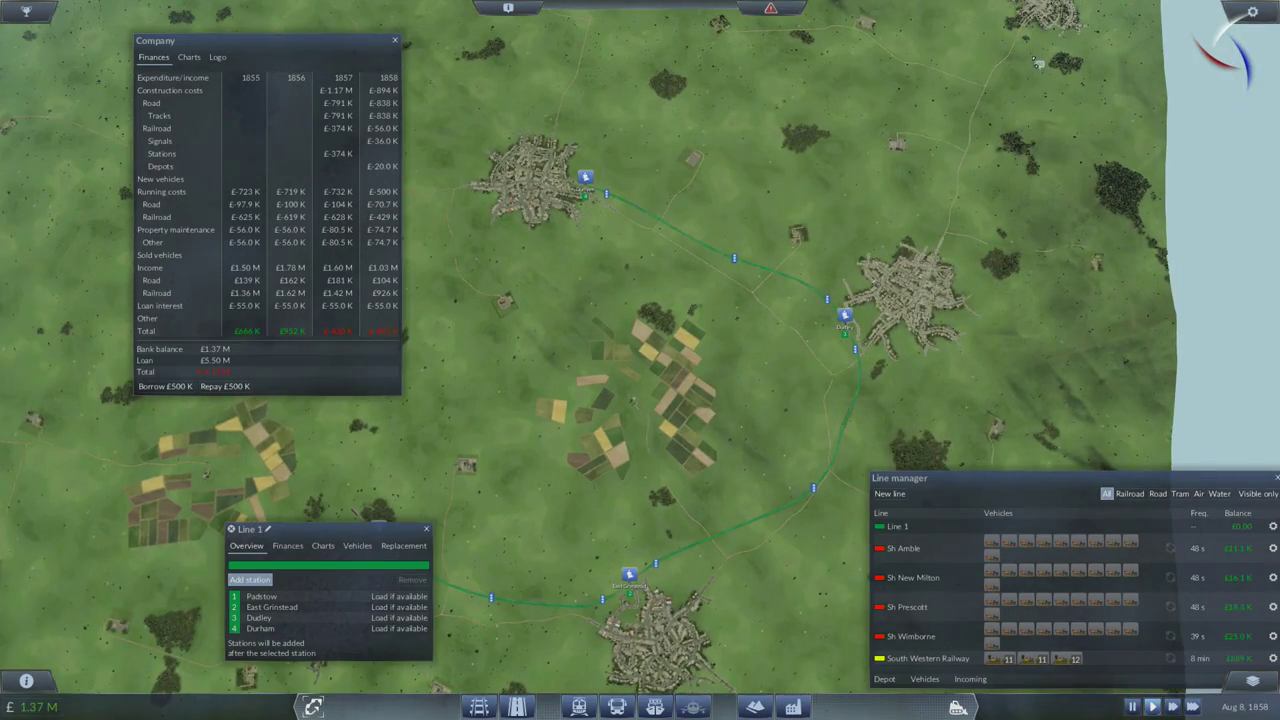
scroll(823, 374, down, 2)
drag(823, 374, 950, 325)
scroll(950, 325, up, 2)
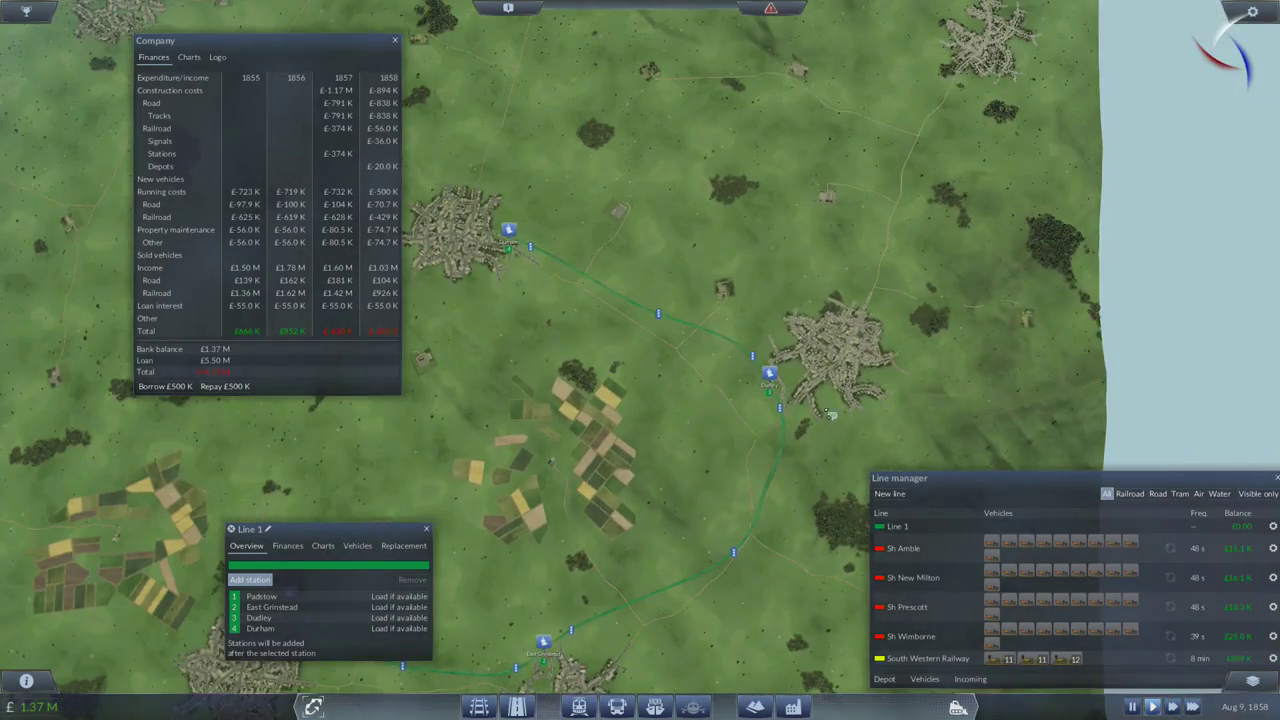
scroll(860, 445, up, 2)
mouse_move(860, 445)
mouse_down()
mouse_move(500, 500)
mouse_move(840, 537)
mouse_move(750, 368)
mouse_move(400, 300)
mouse_up()
scroll(840, 537, down, 3)
scroll(750, 368, down, 2)
scroll(806, 392, up, 4)
drag(700, 400, 400, 500)
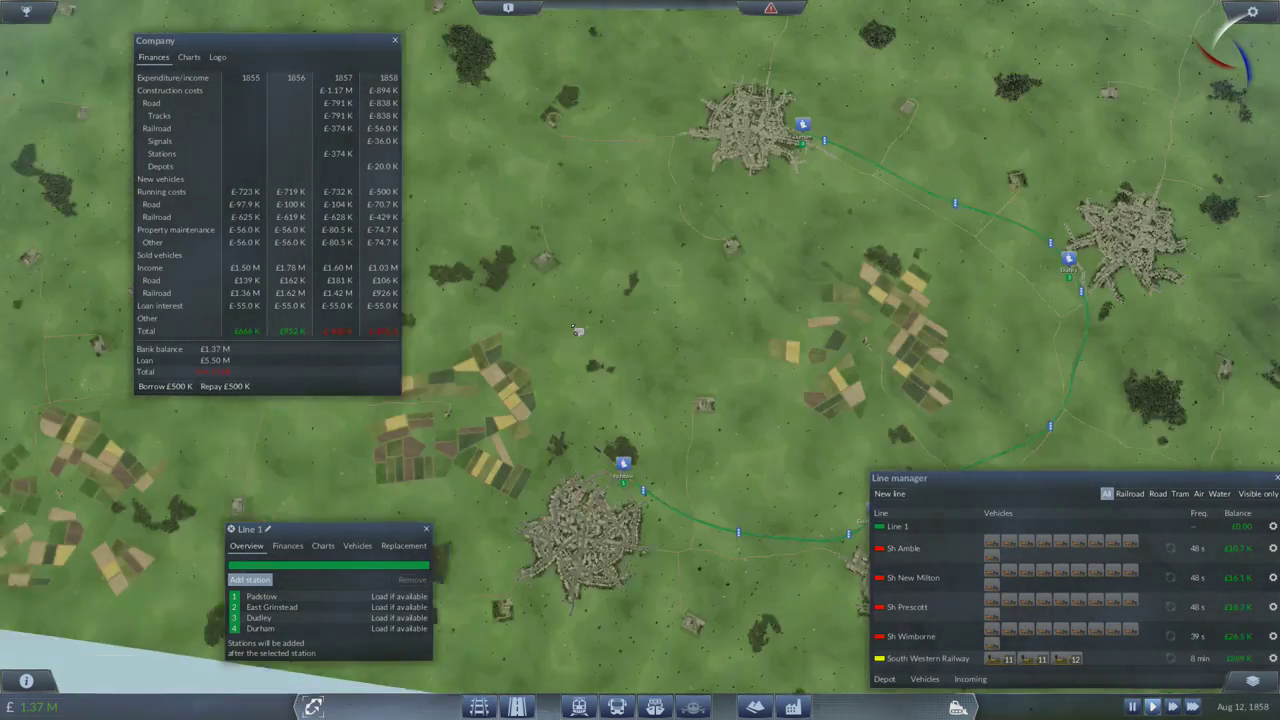
mouse_move(700, 300)
mouse_down()
mouse_move(270, 445)
mouse_move(622, 383)
mouse_up()
text(South Eastern Railway)
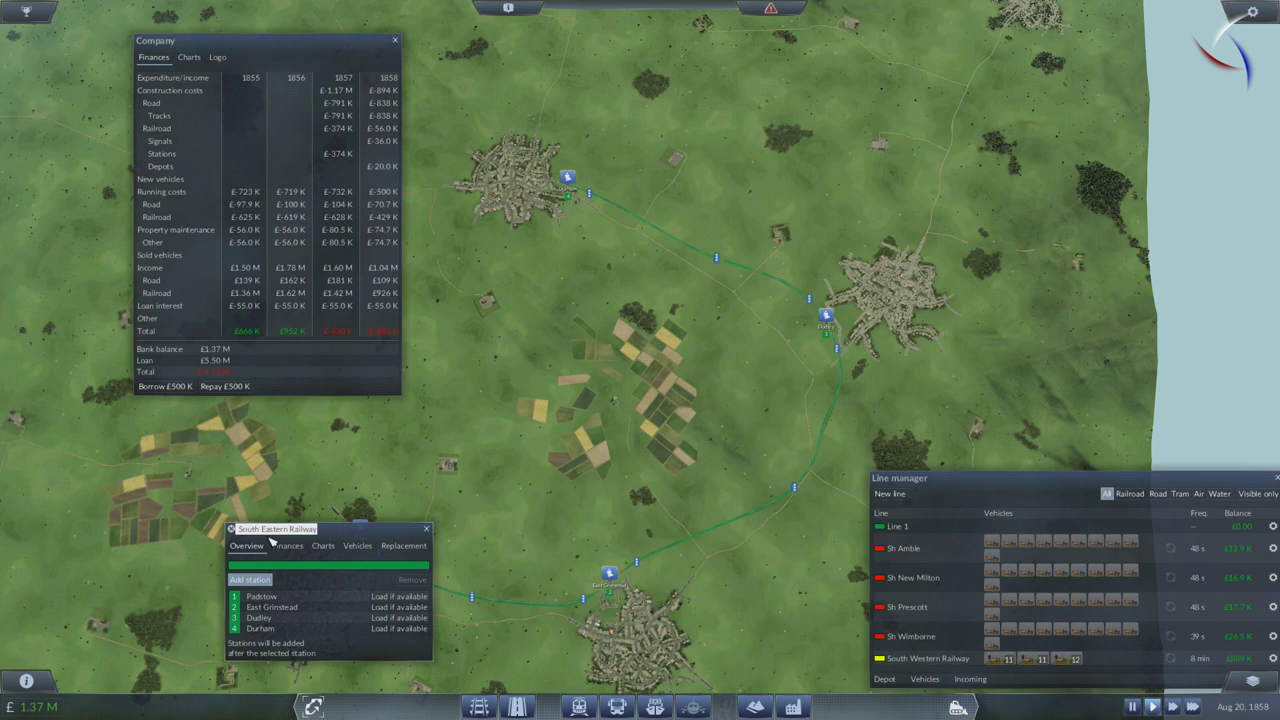
key(Return)
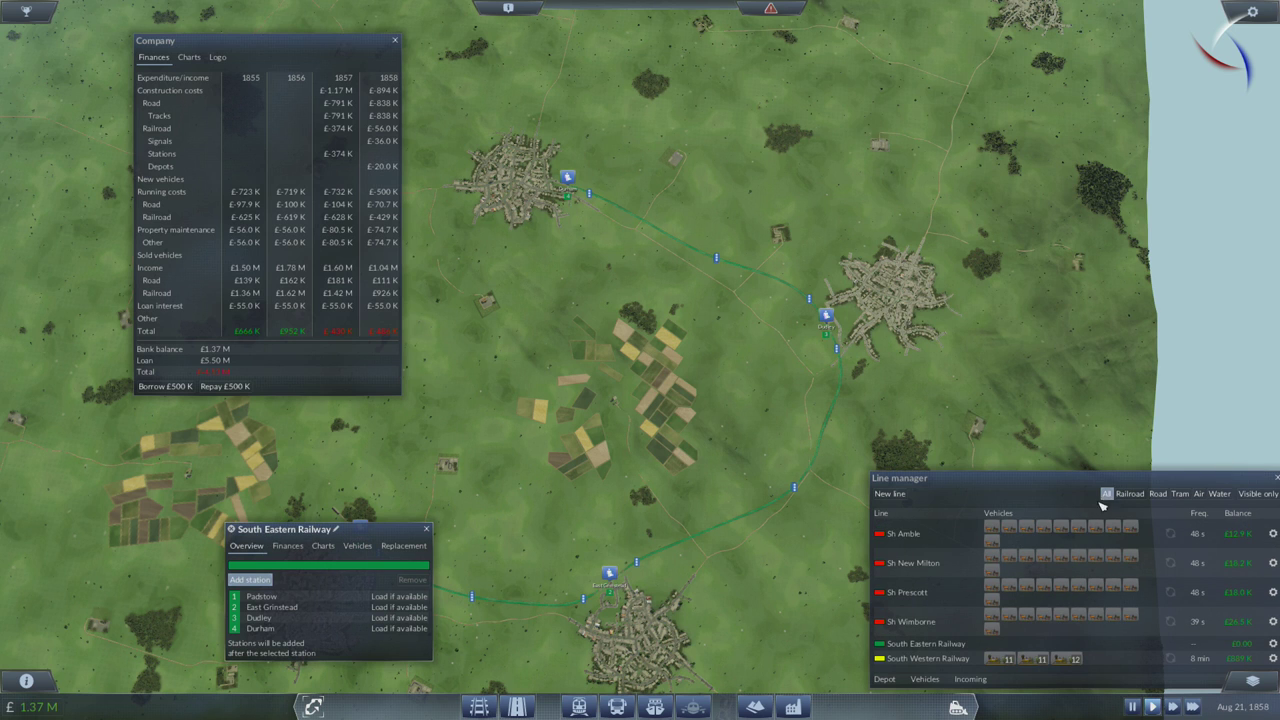
Add return stops Dudley and East Grinstead after Durham, then close the line windows.
drag(1121, 483, 867, 413)
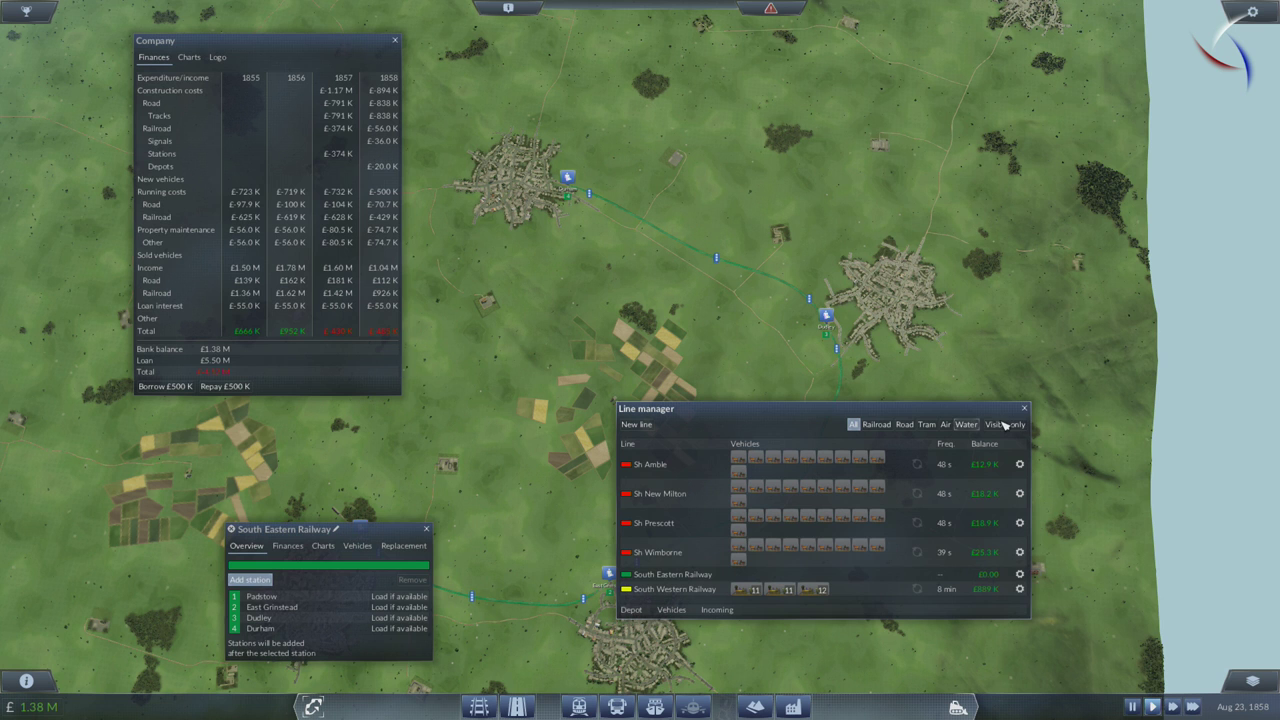
click(250, 580)
scroll(640, 360, up, 3)
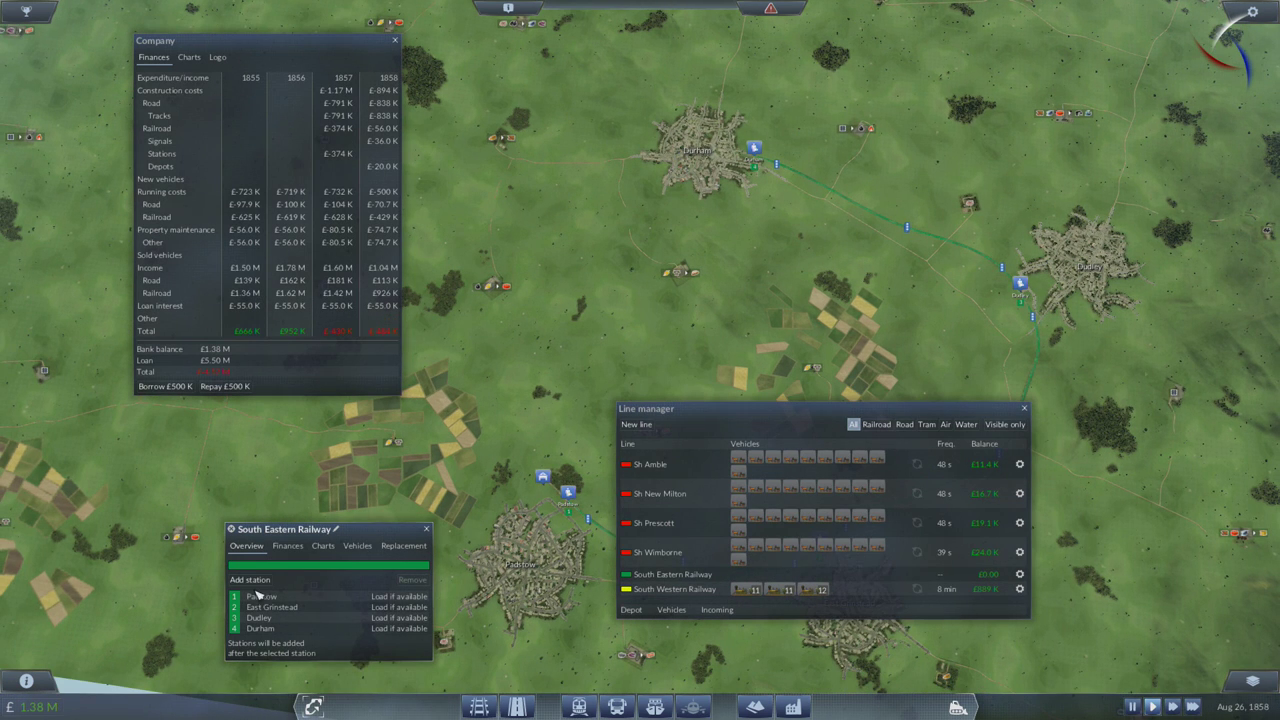
click(260, 628)
click(250, 580)
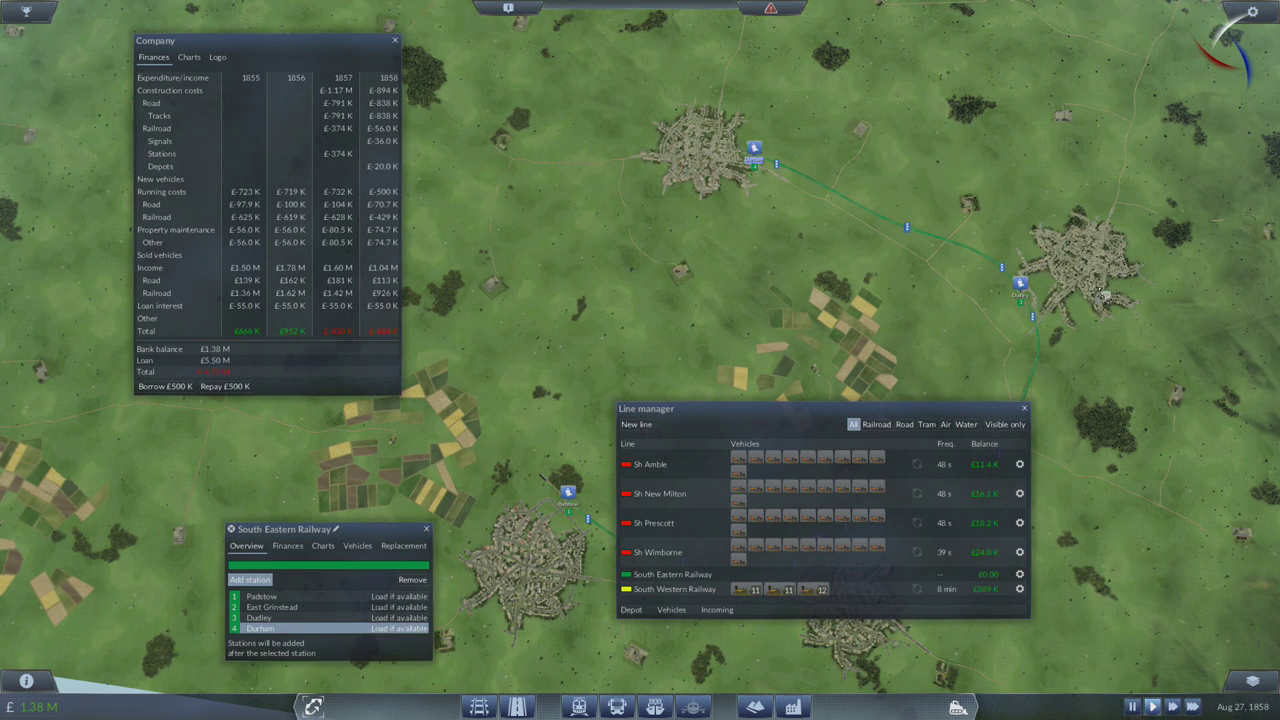
click(1012, 297)
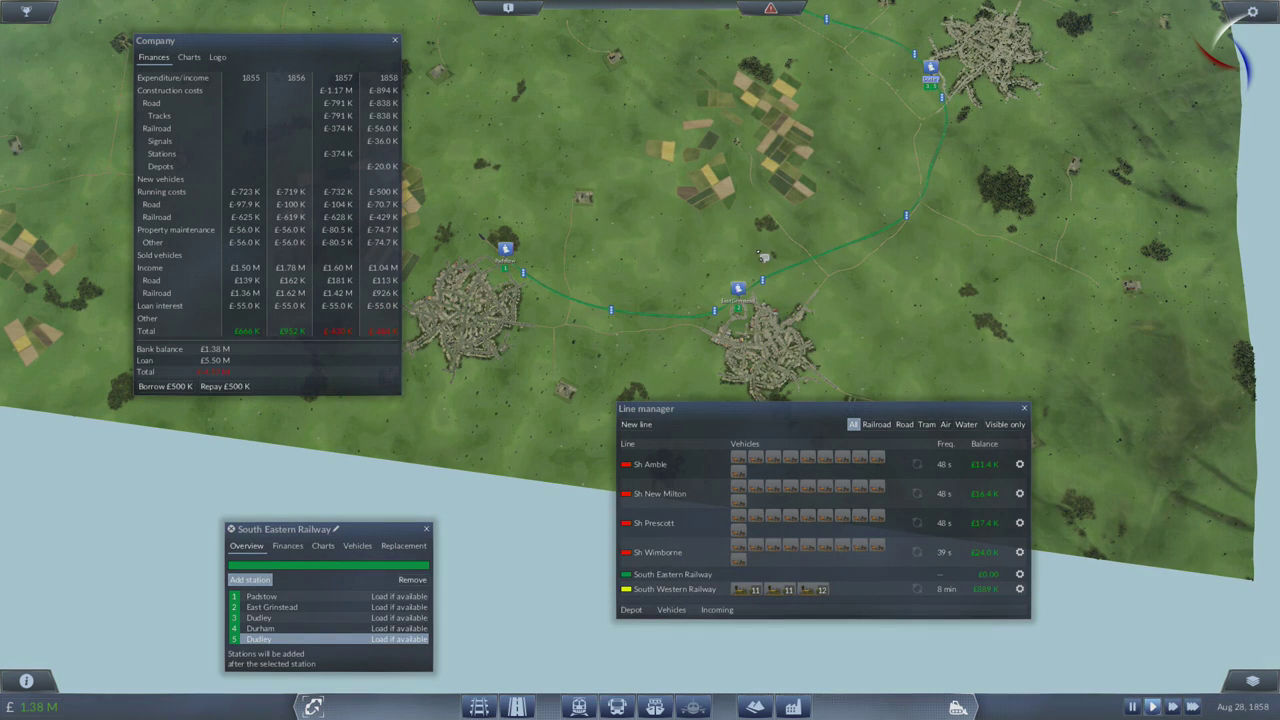
click(742, 290)
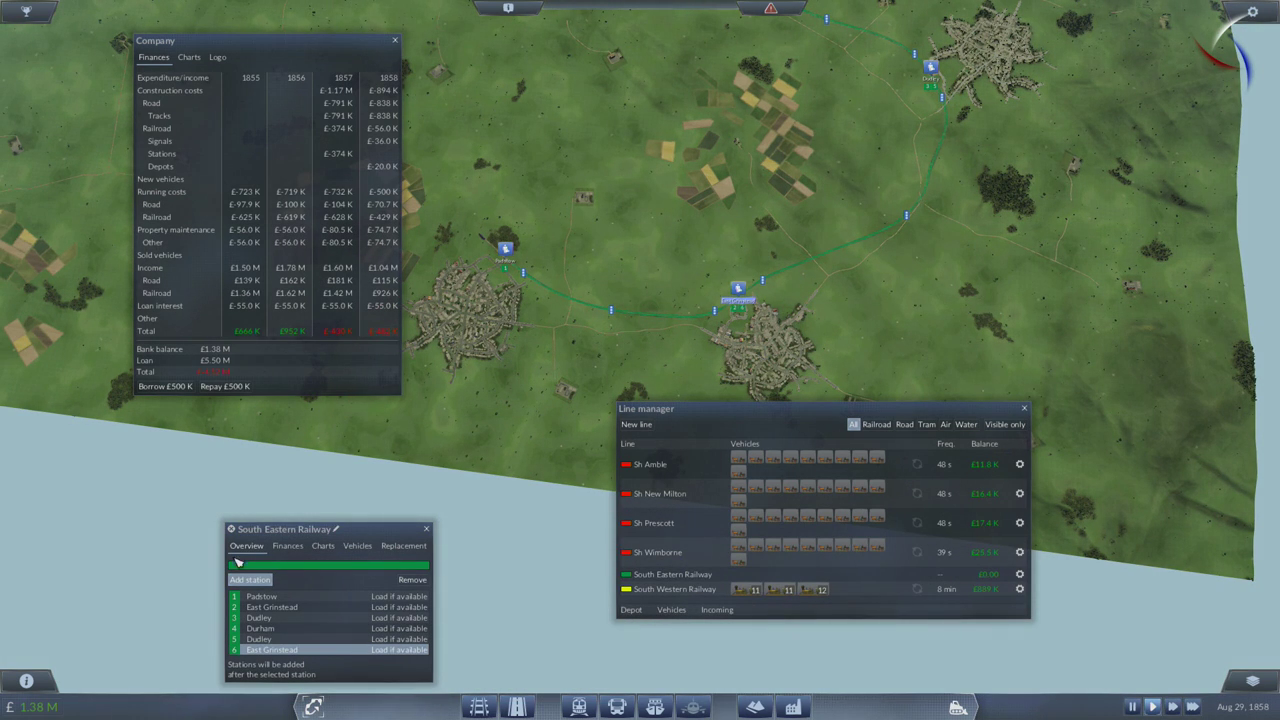
click(252, 581)
click(428, 528)
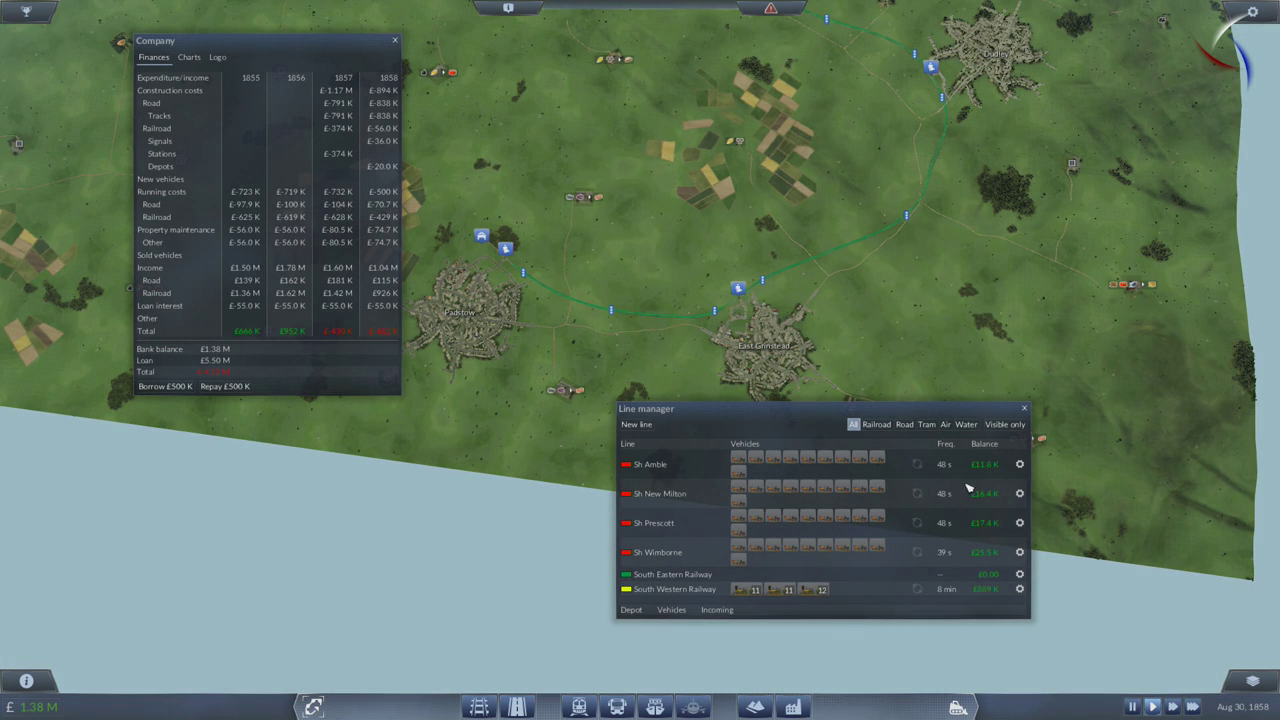
click(1025, 408)
Close the finances and check waiting passengers at Prescot and New Milton stations.
click(396, 41)
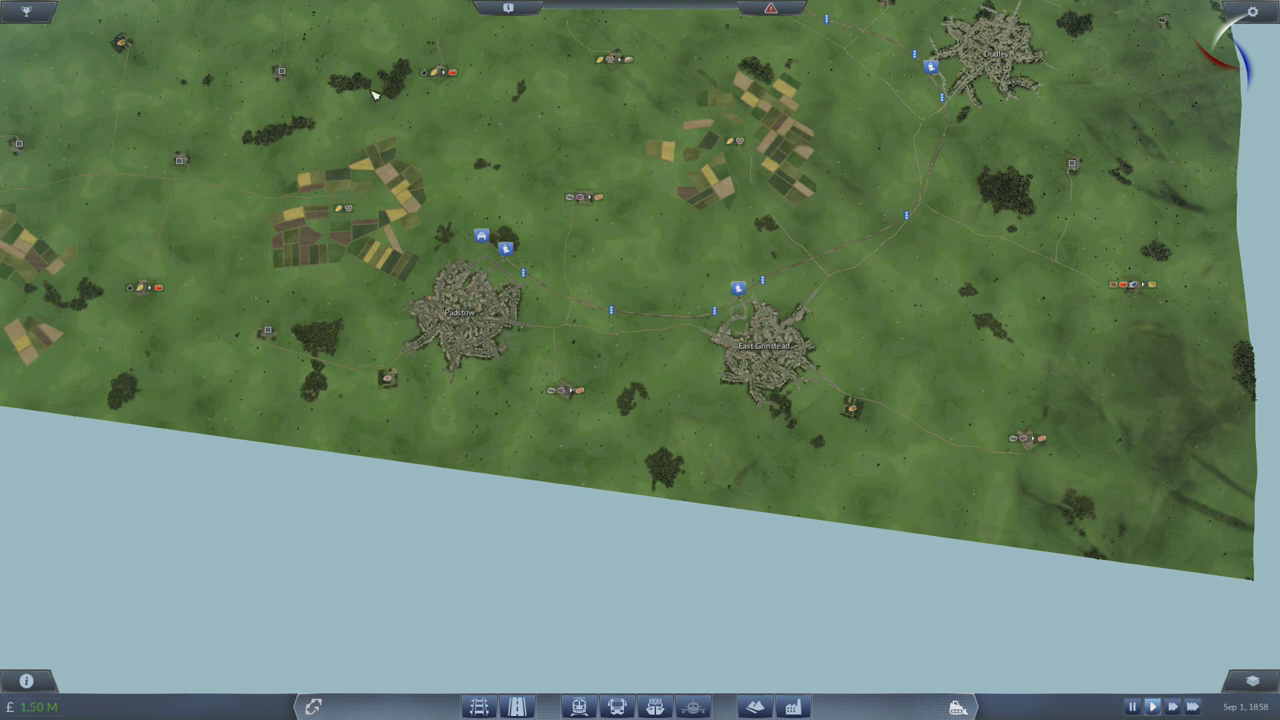
drag(522, 265, 605, 379)
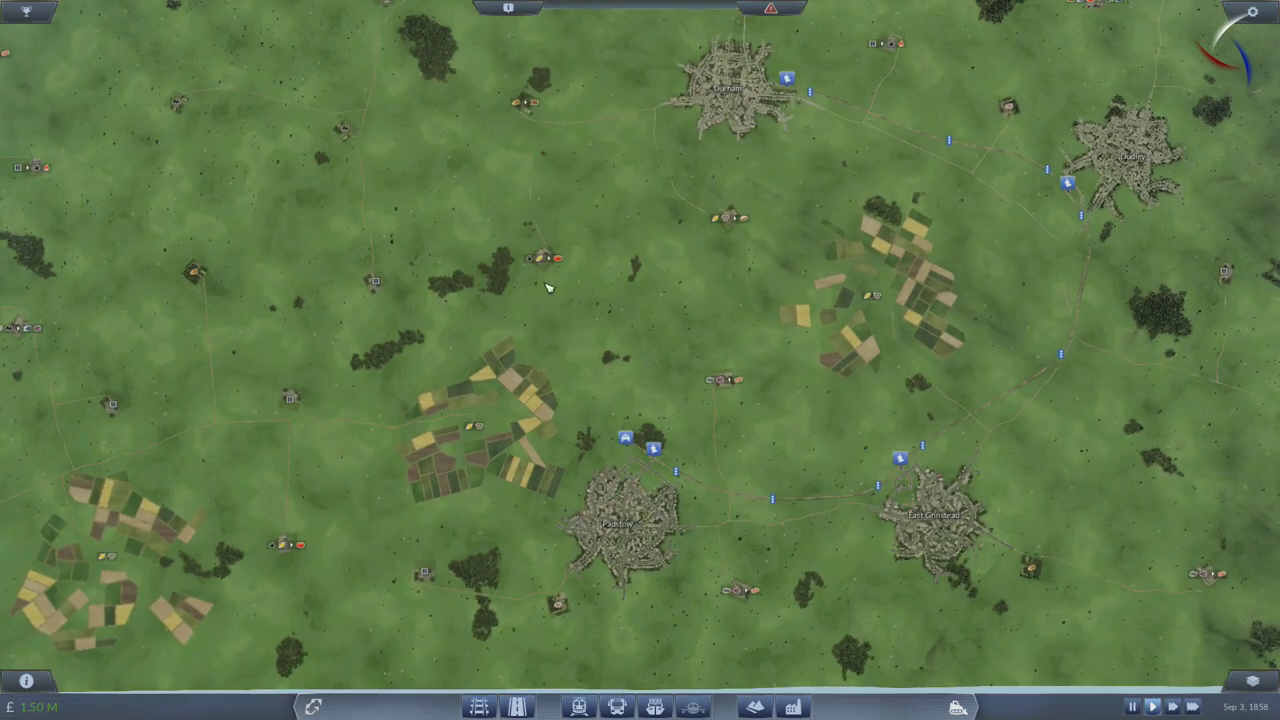
mouse_move(548, 287)
mouse_down()
mouse_move(641, 376)
mouse_move(560, 500)
mouse_up()
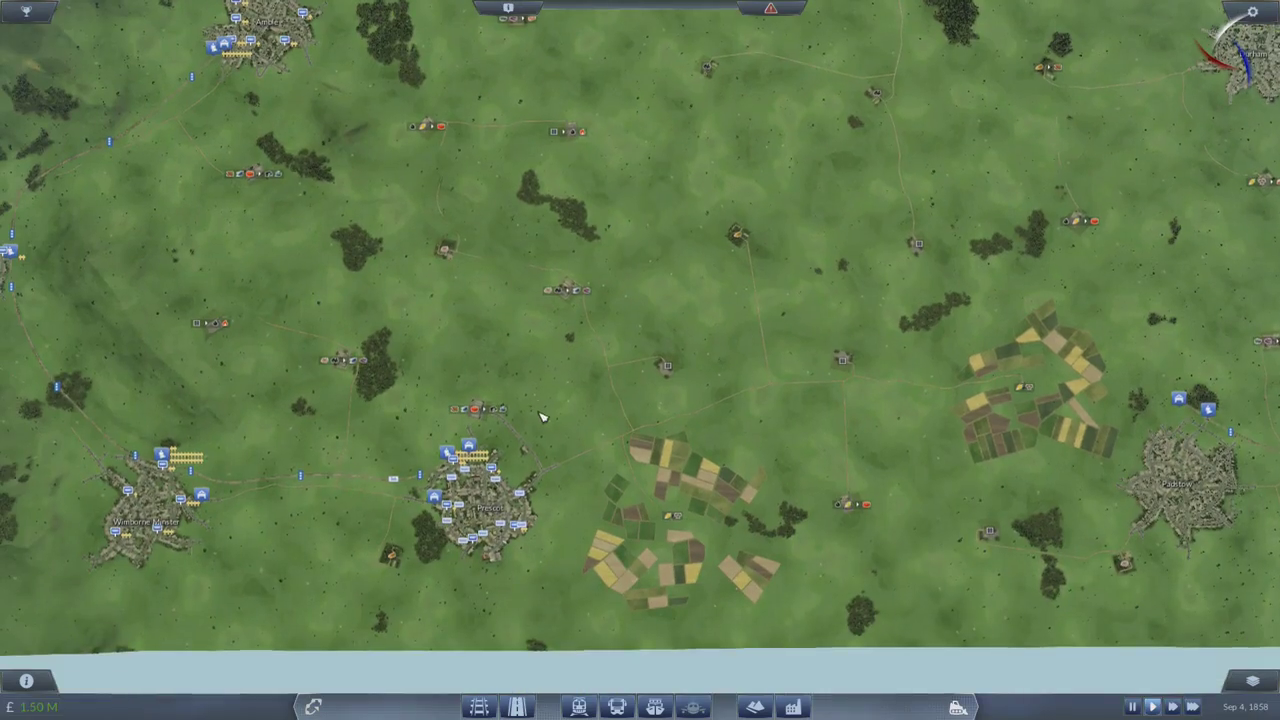
drag(545, 412, 735, 322)
scroll(700, 340, up, 5)
scroll(650, 340, up, 5)
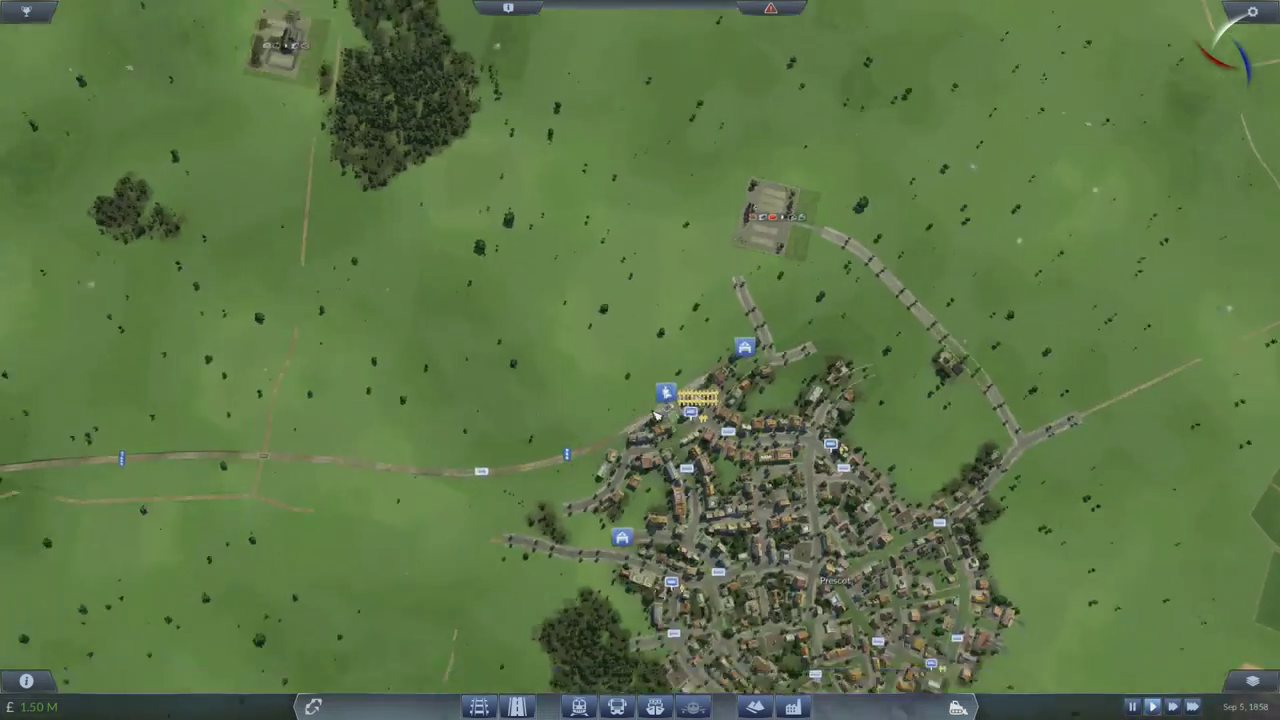
scroll(600, 340, up, 4)
scroll(601, 341, up, 2)
click(598, 310)
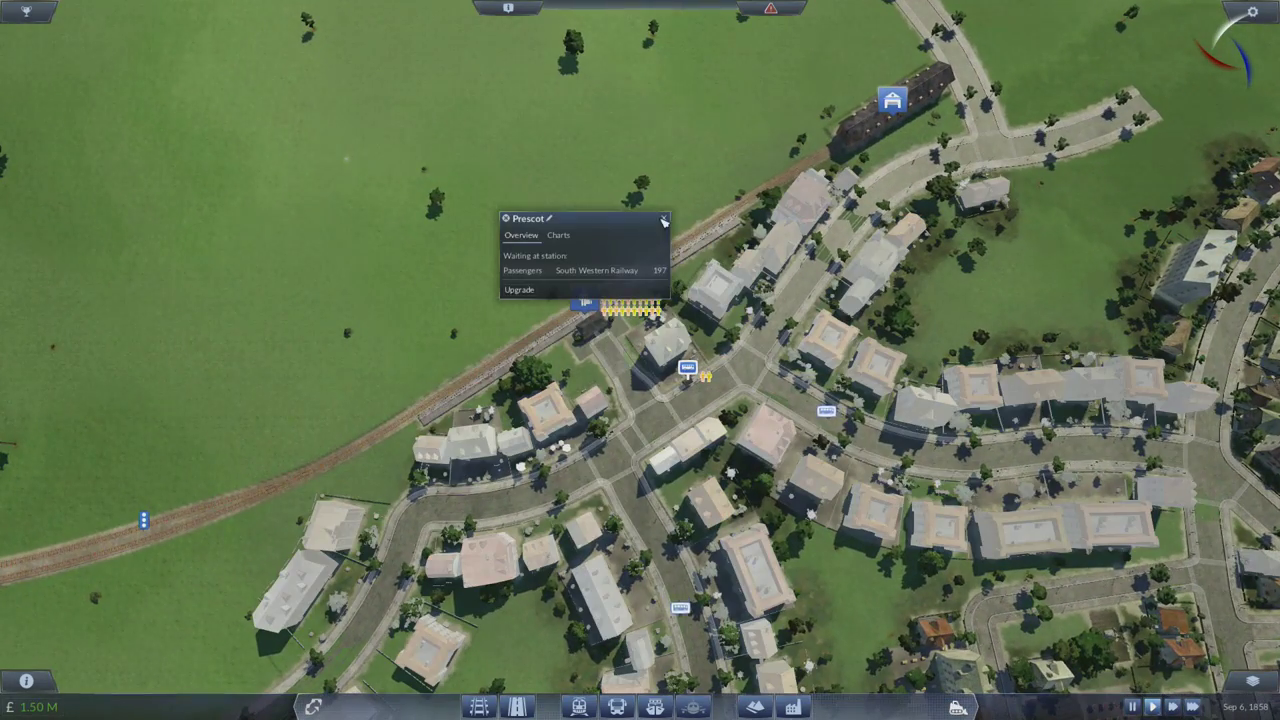
key(Escape)
scroll(650, 300, down, 8)
mouse_move(900, 360)
mouse_down()
mouse_move(350, 380)
mouse_move(600, 420)
mouse_up()
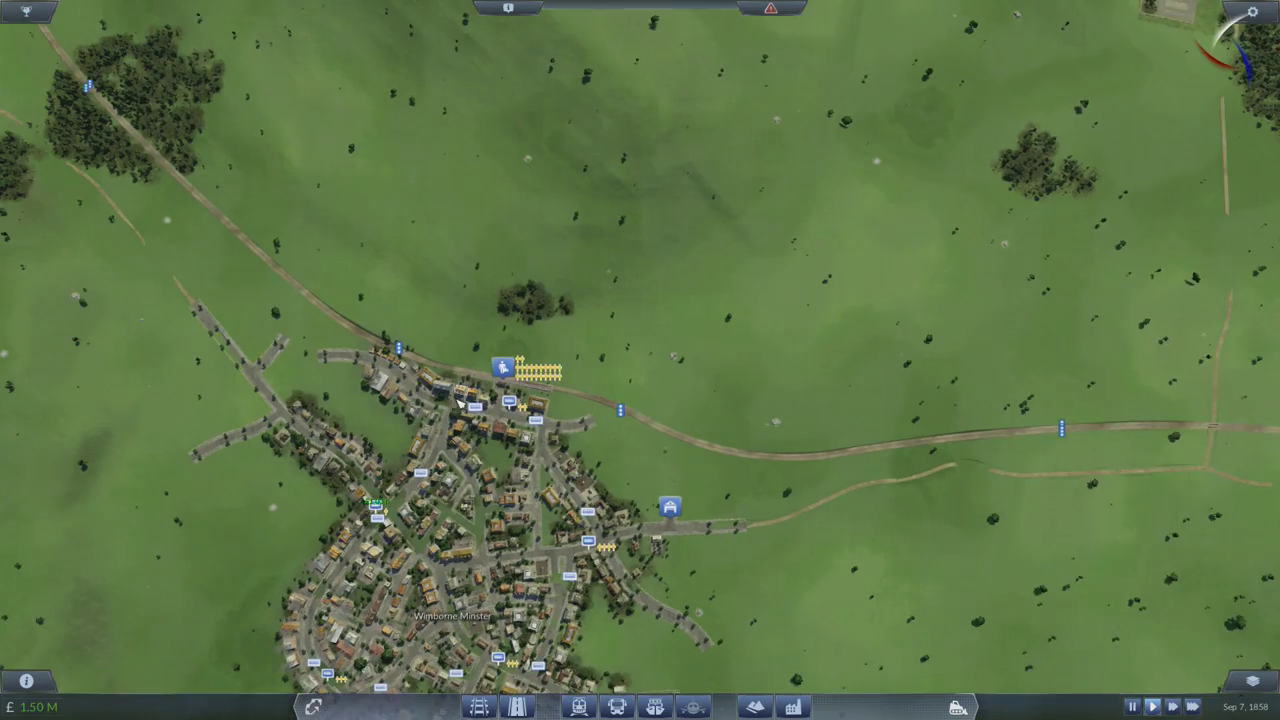
click(498, 395)
click(590, 287)
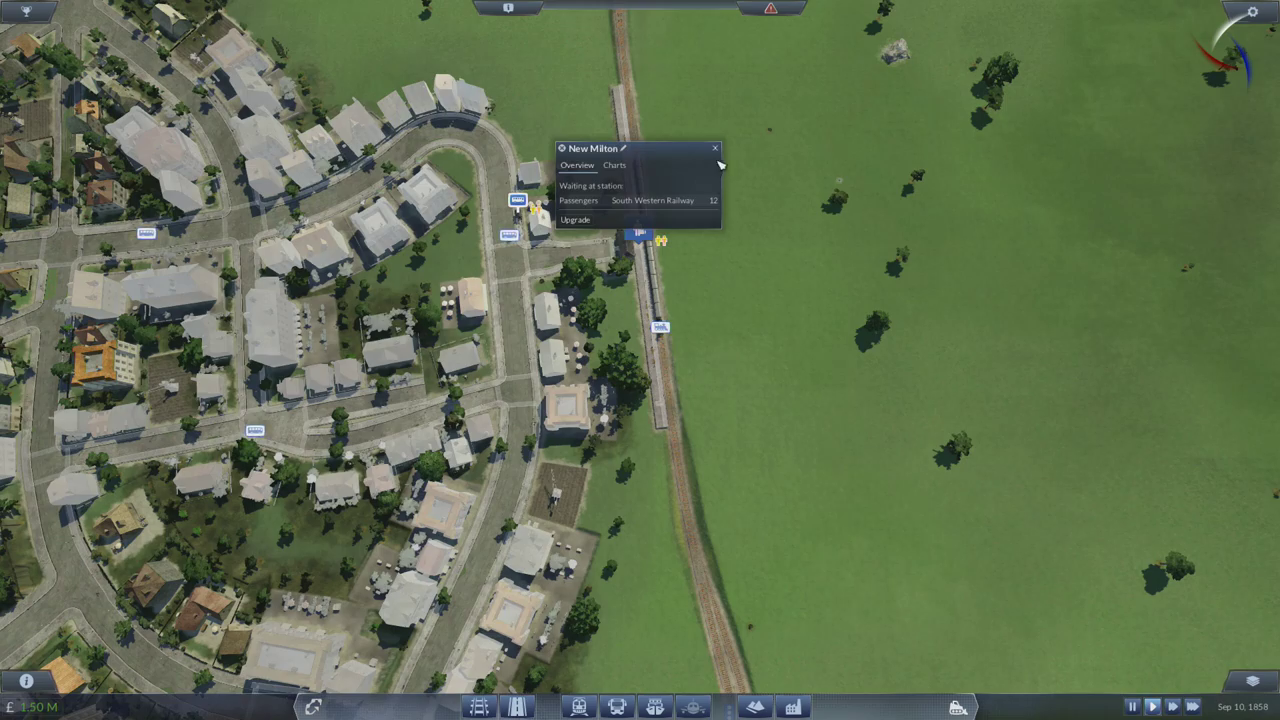
Inspect Train 2 and Amble station, then pan south toward Wimborne Minster.
click(641, 245)
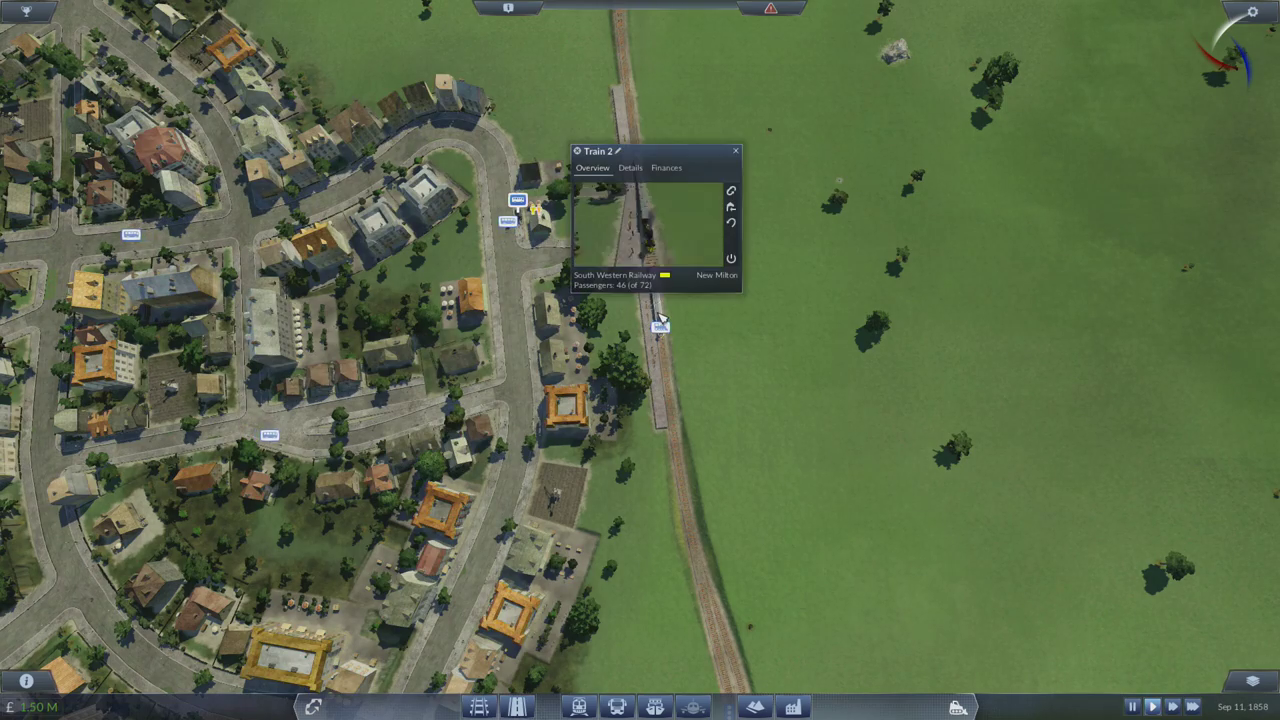
click(736, 153)
scroll(687, 408, down, 8)
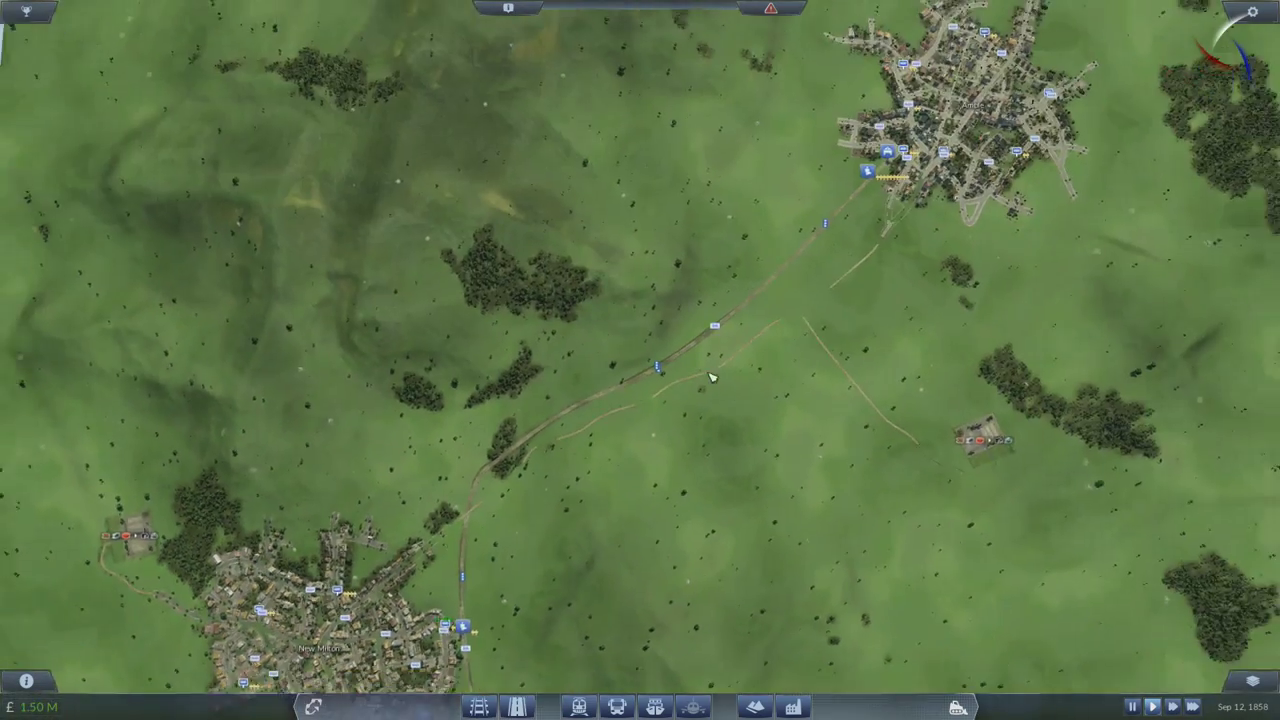
scroll(687, 408, up, 10)
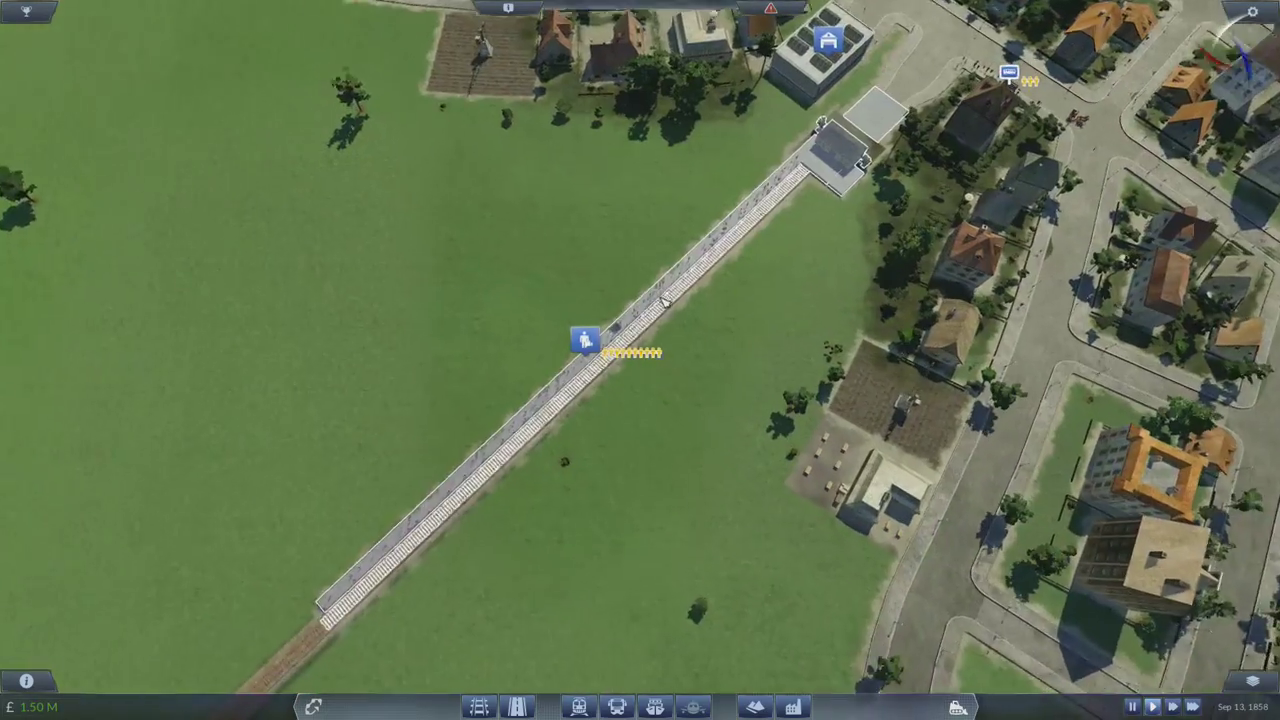
click(600, 345)
click(652, 261)
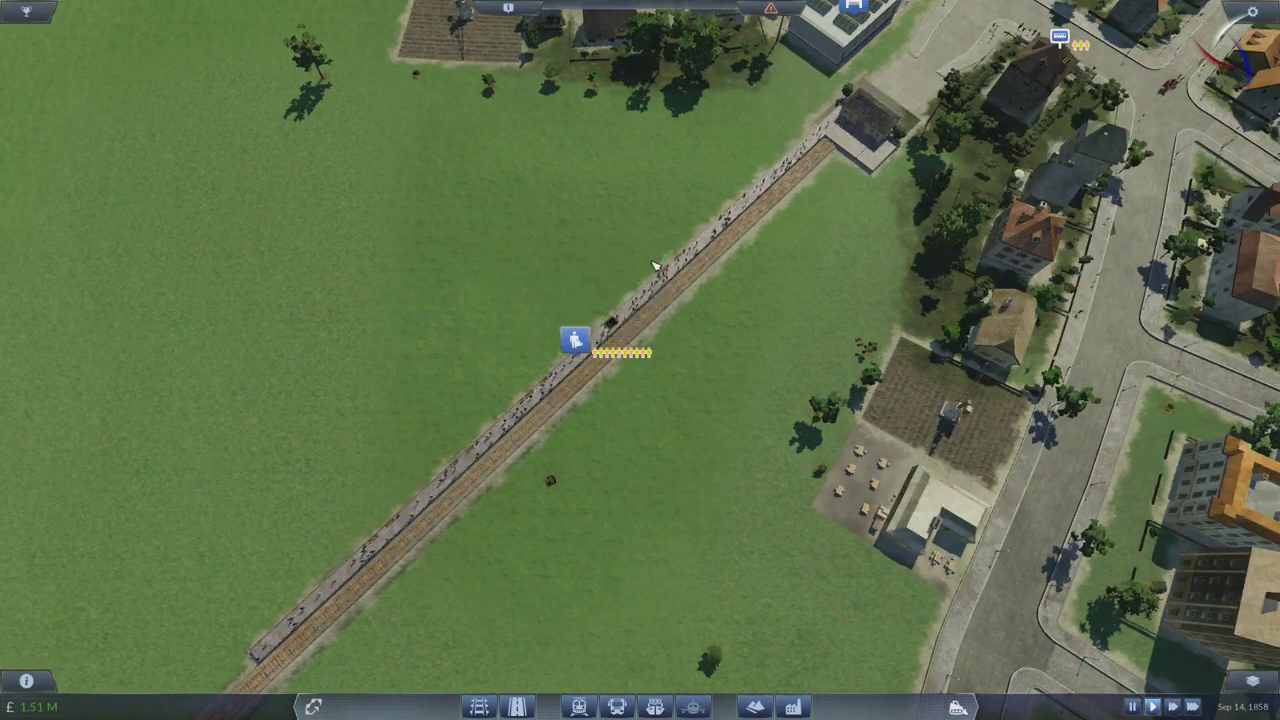
scroll(617, 417, down, 8)
scroll(617, 417, down, 10)
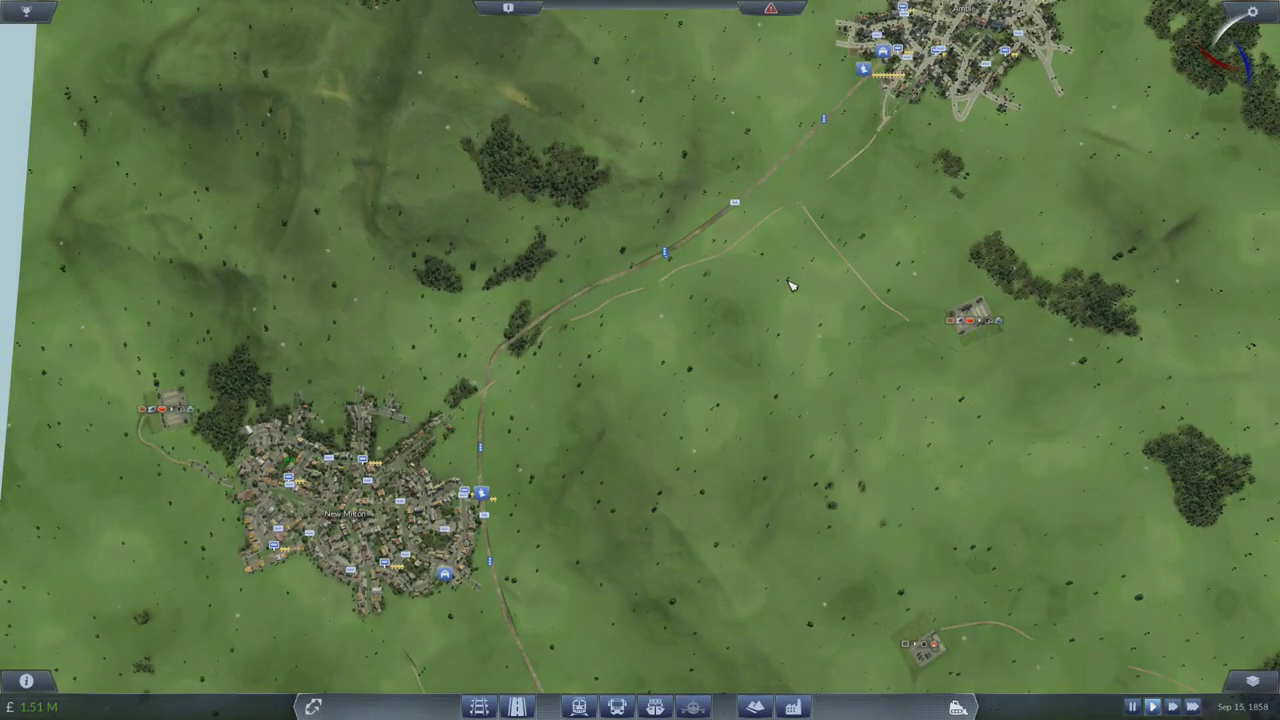
key(s)
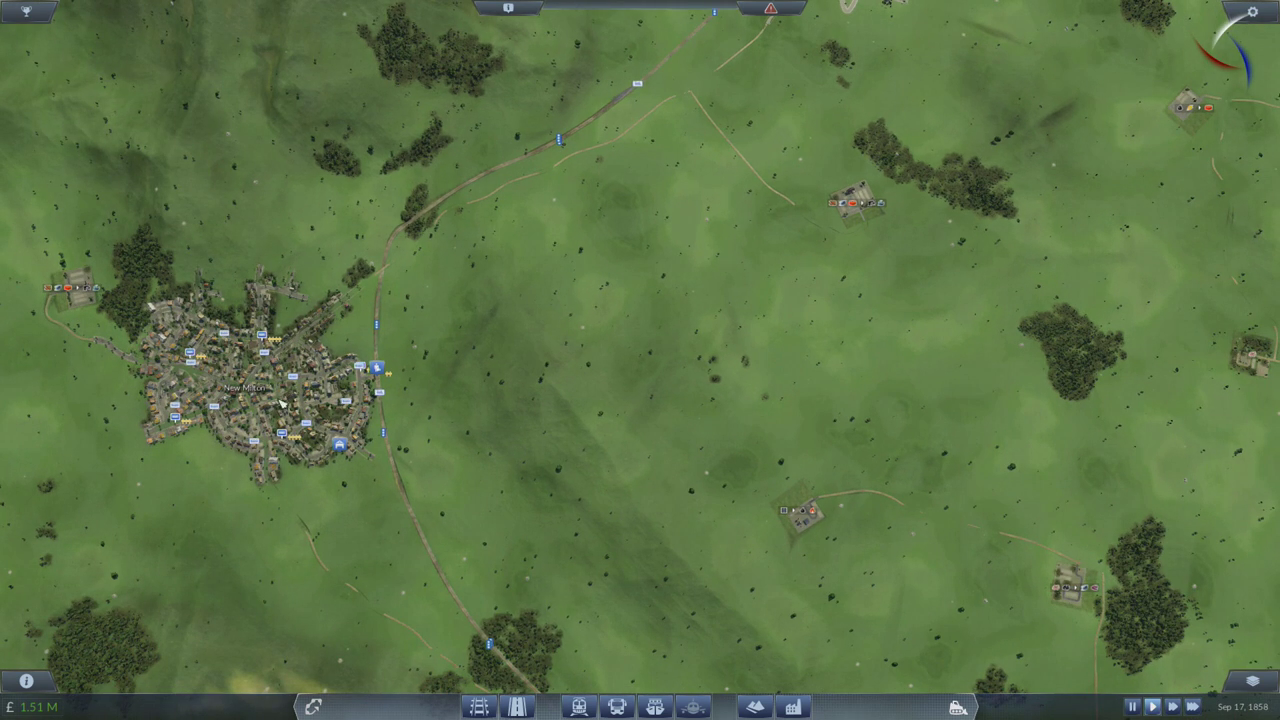
key(s)
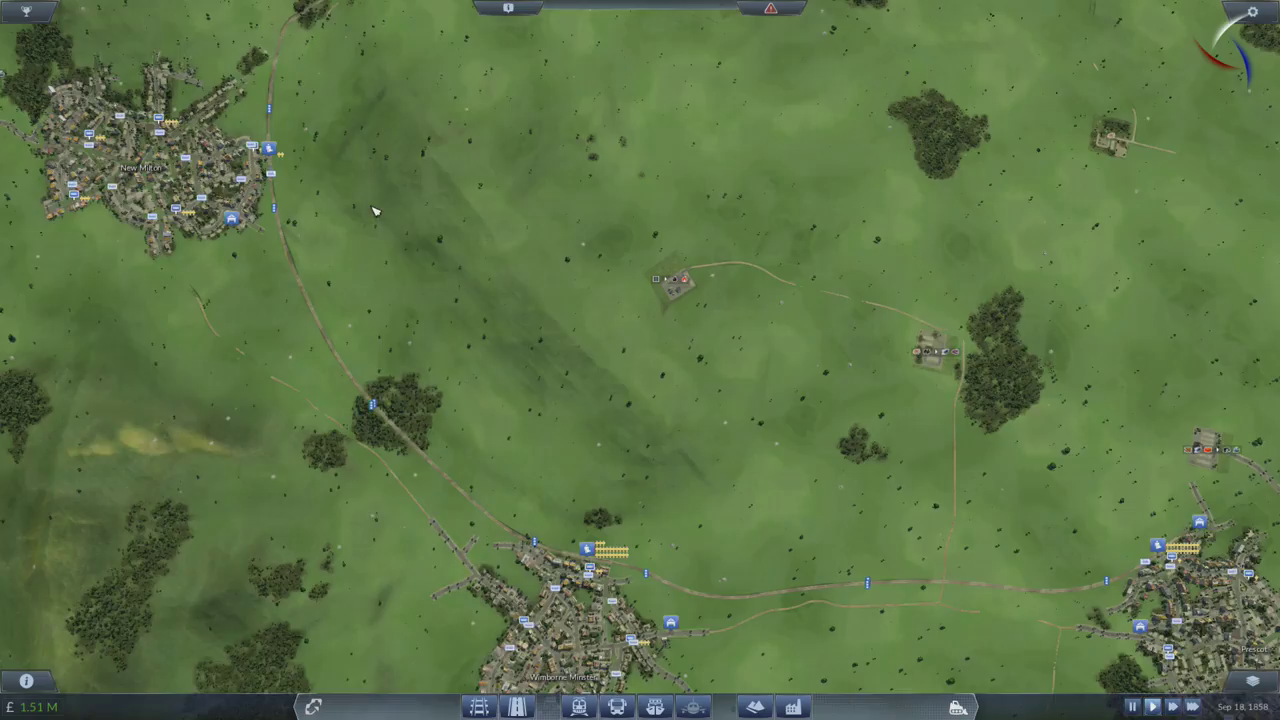
scroll(517, 565, up, 10)
scroll(517, 438, up, 5)
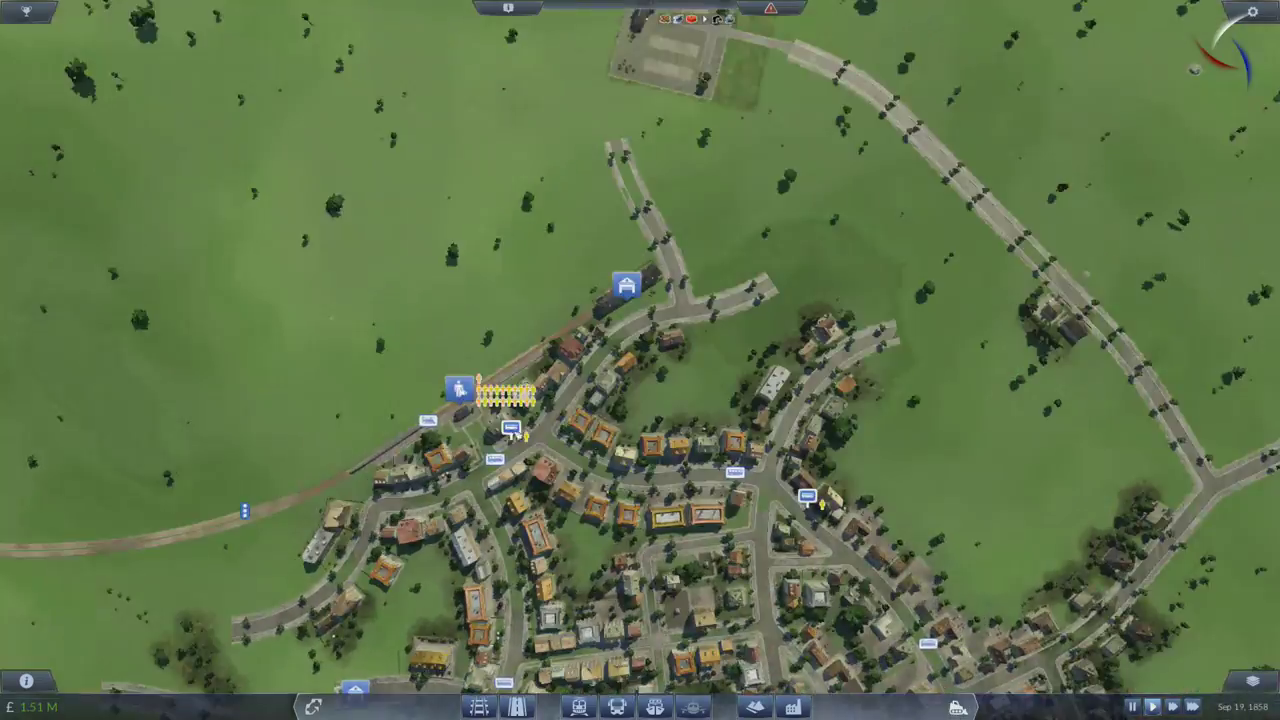
scroll(517, 438, up, 8)
scroll(830, 425, up, 4)
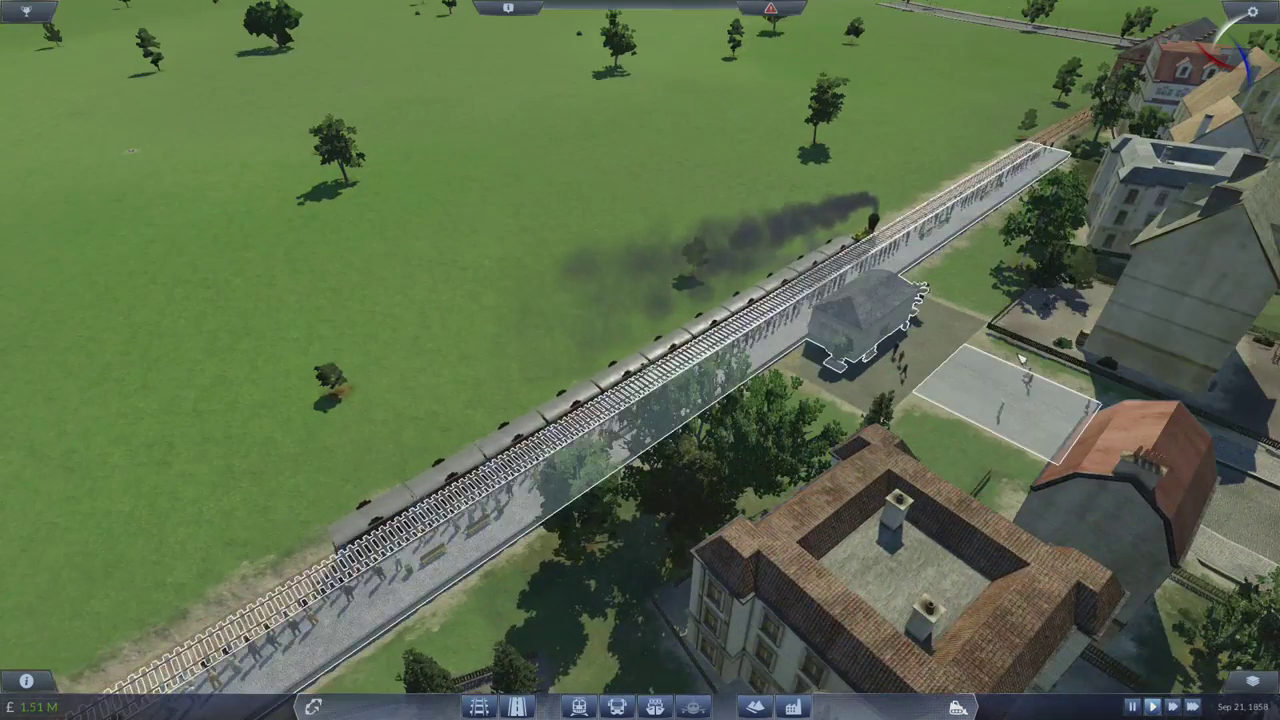
drag(1020, 357, 818, 331)
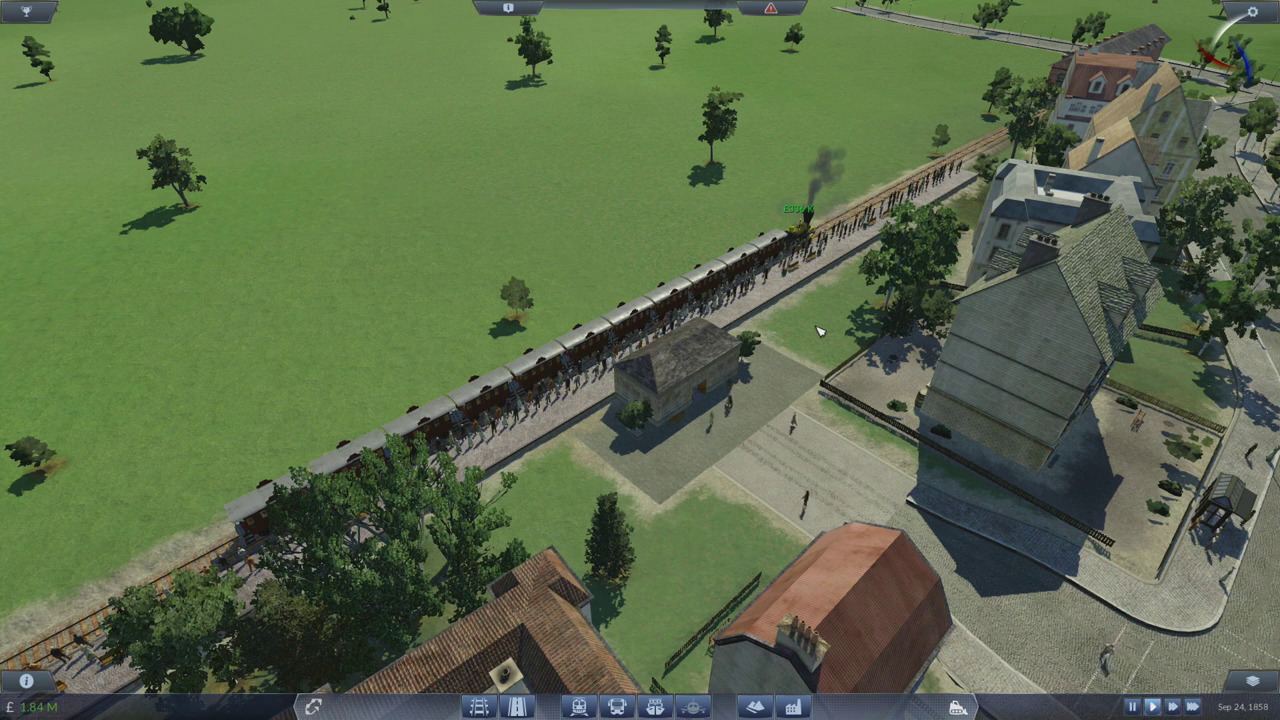
click(780, 250)
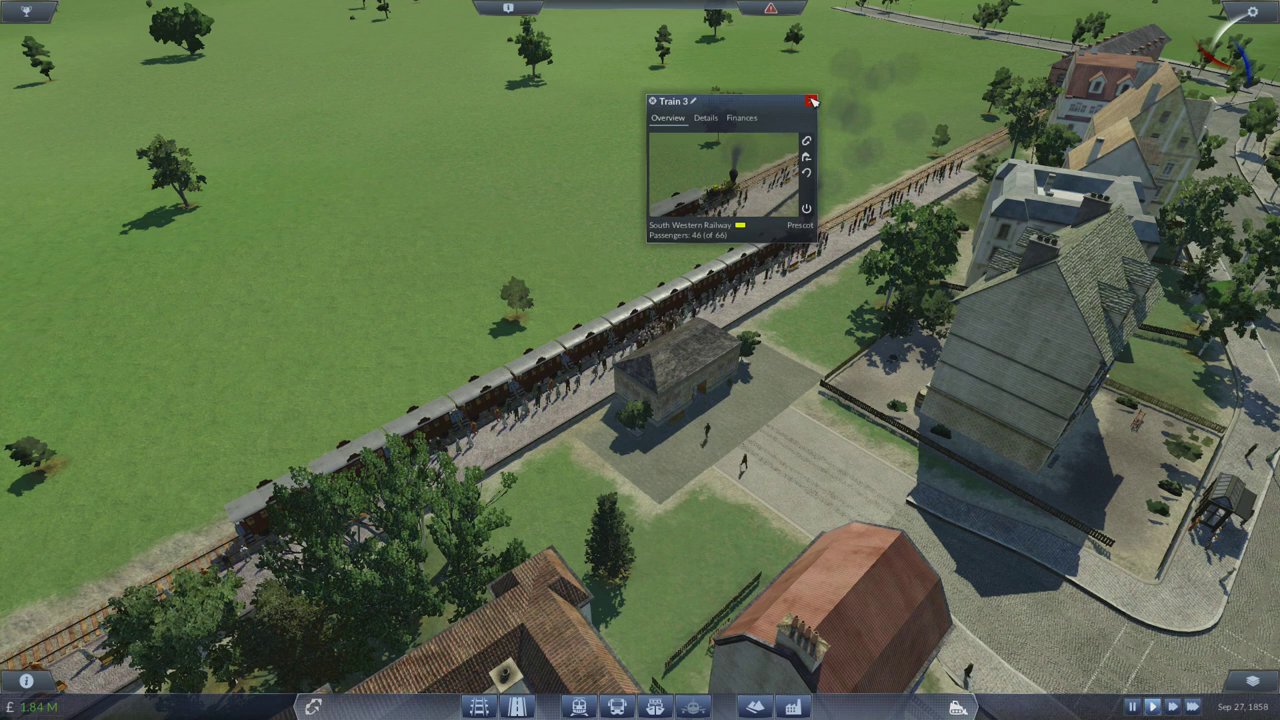
click(812, 101)
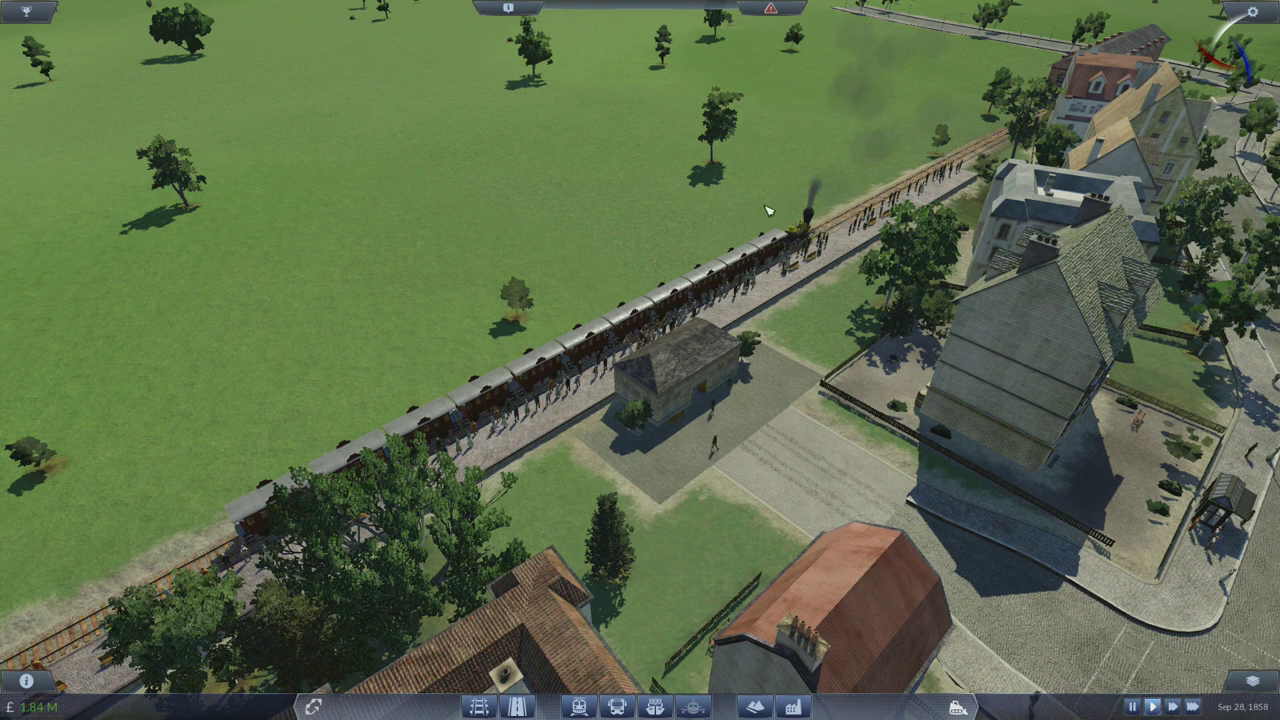
click(722, 258)
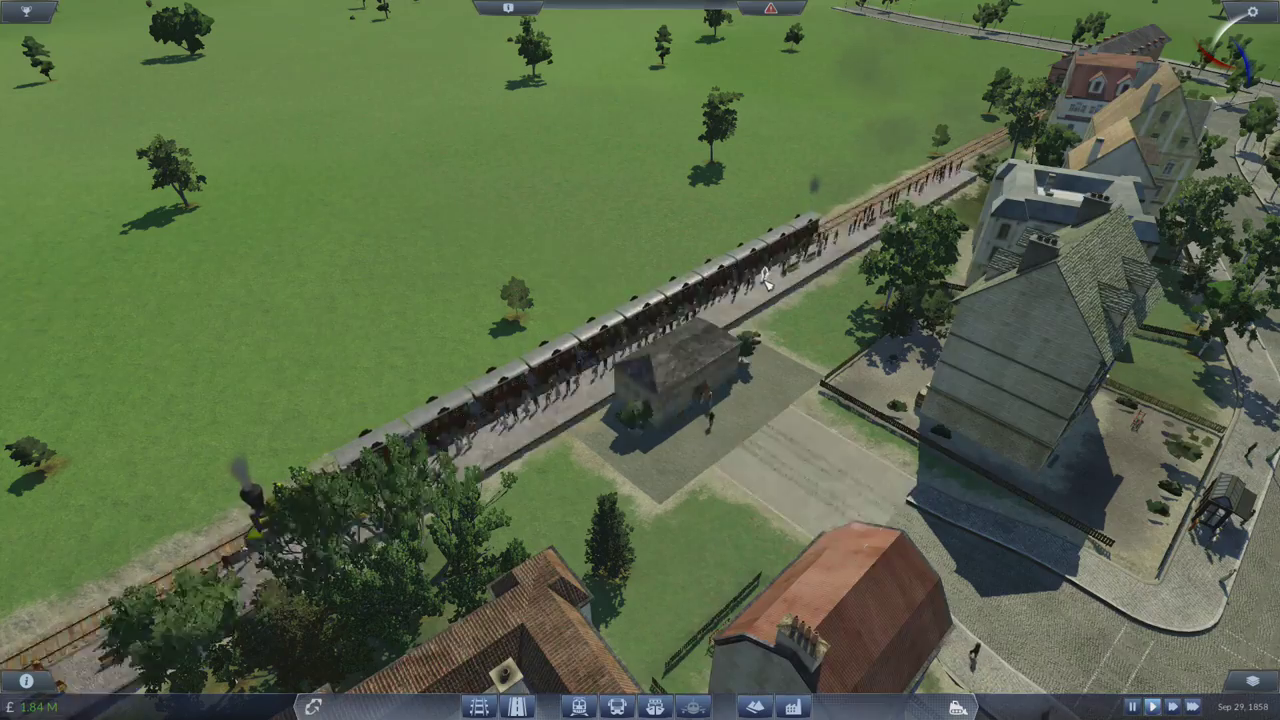
scroll(637, 540, up, 3)
scroll(637, 540, up, 3)
scroll(637, 540, up, 2)
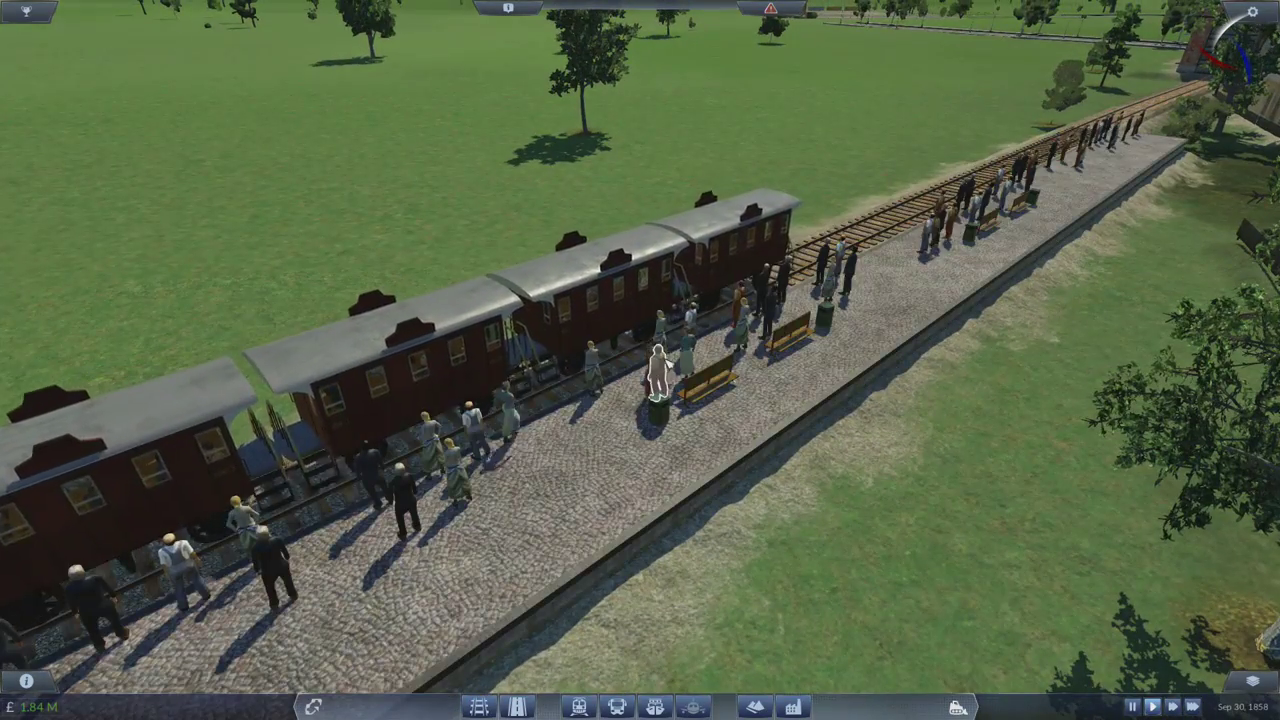
Inspect a waiting passenger's shop destination and close both info windows.
click(668, 345)
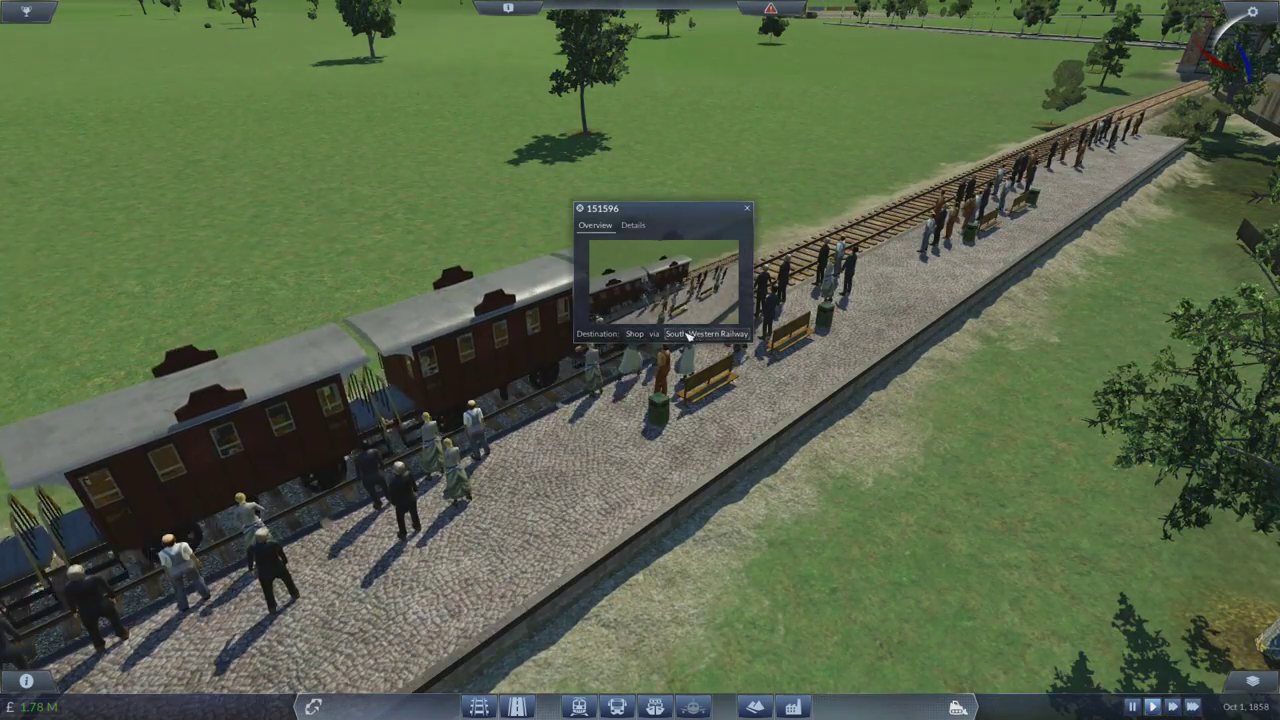
click(635, 333)
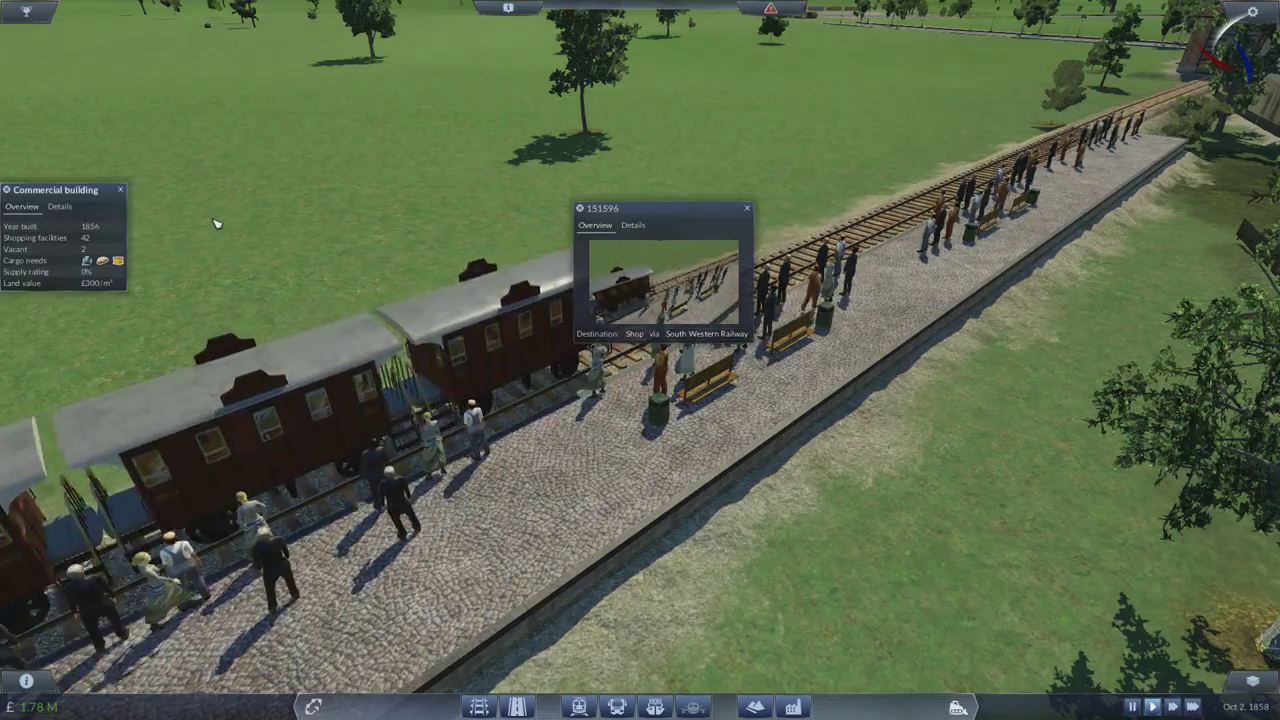
drag(60, 189, 550, 10)
scroll(383, 243, down, 10)
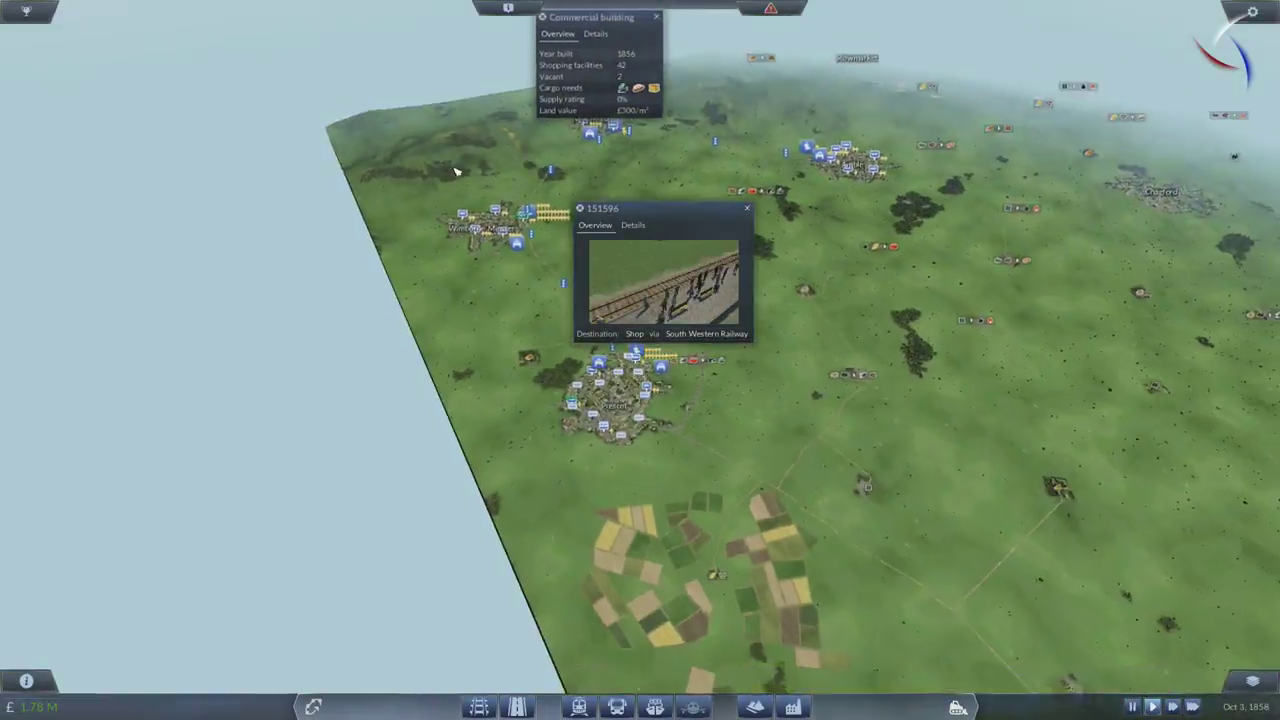
drag(578, 30, 345, 45)
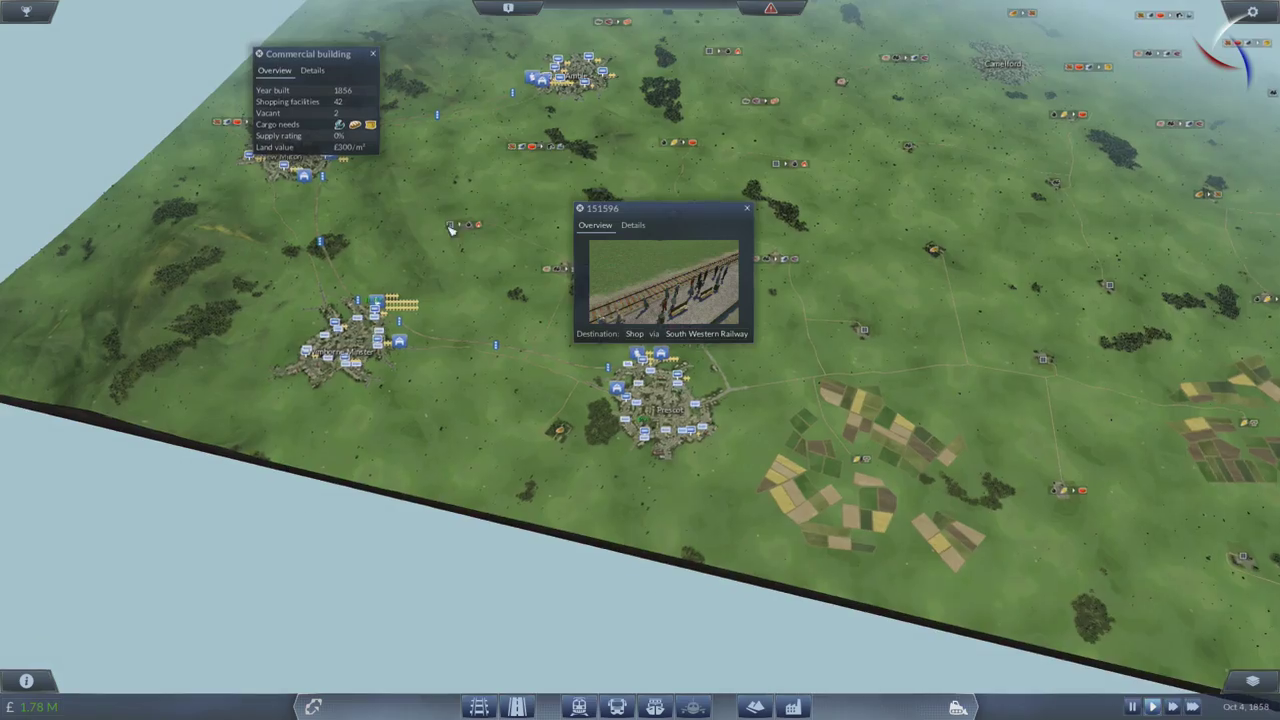
drag(345, 200, 560, 400)
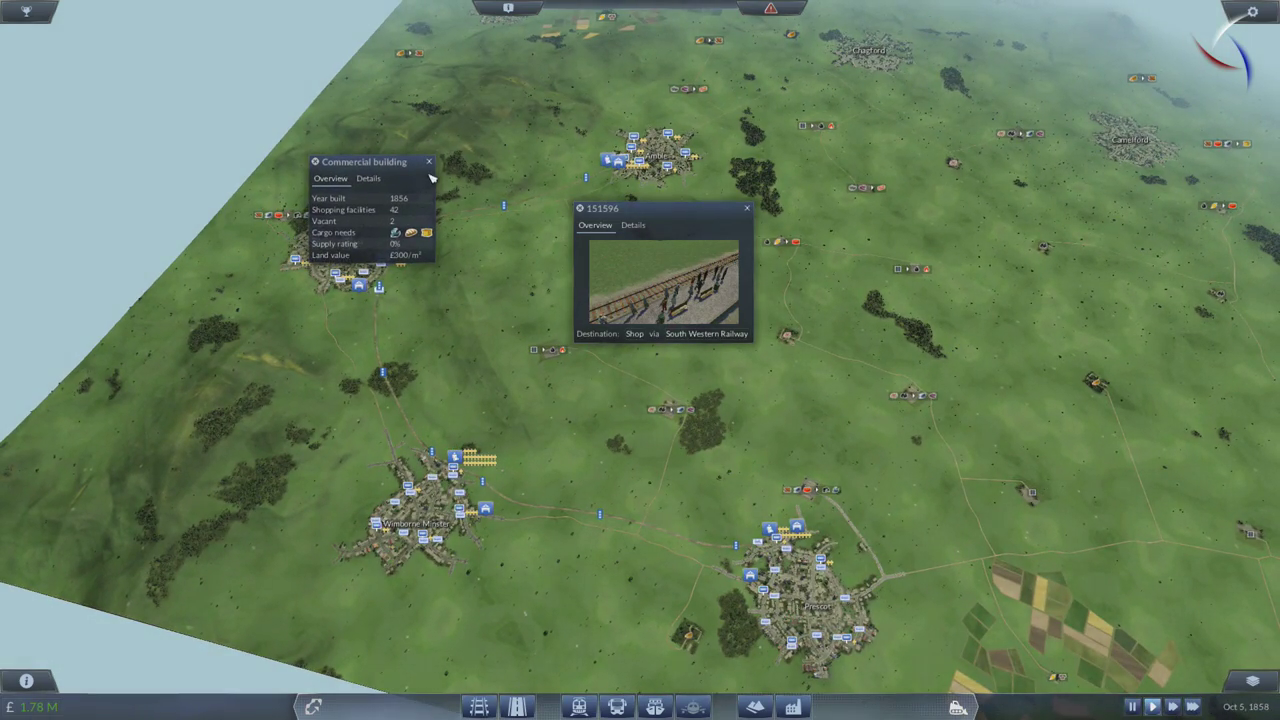
click(429, 162)
scroll(578, 447, up, 8)
drag(700, 500, 578, 447)
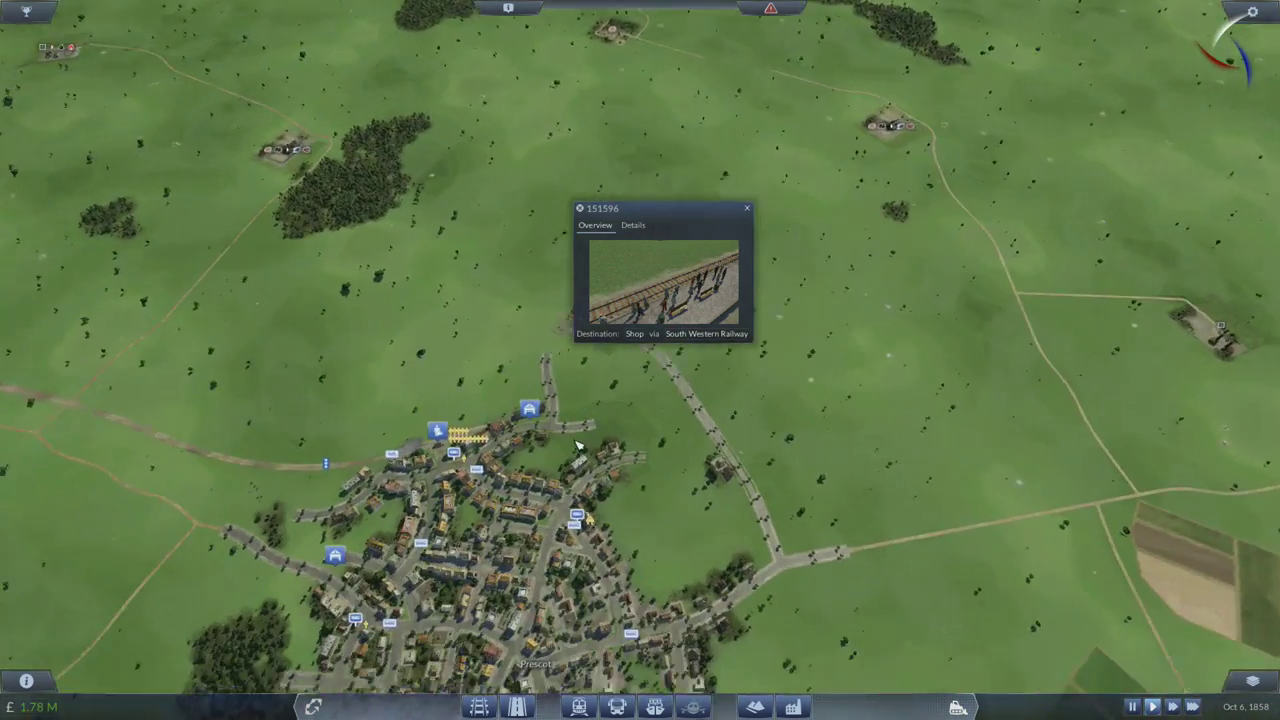
scroll(578, 447, up, 3)
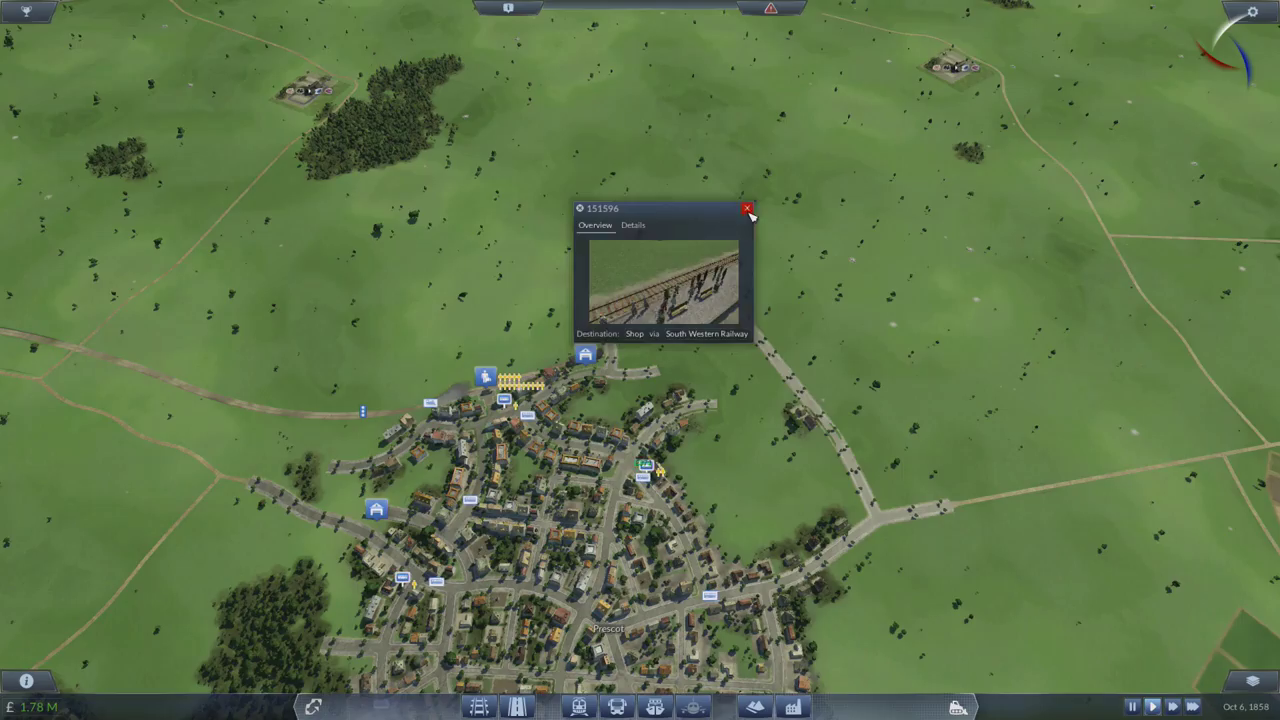
click(750, 212)
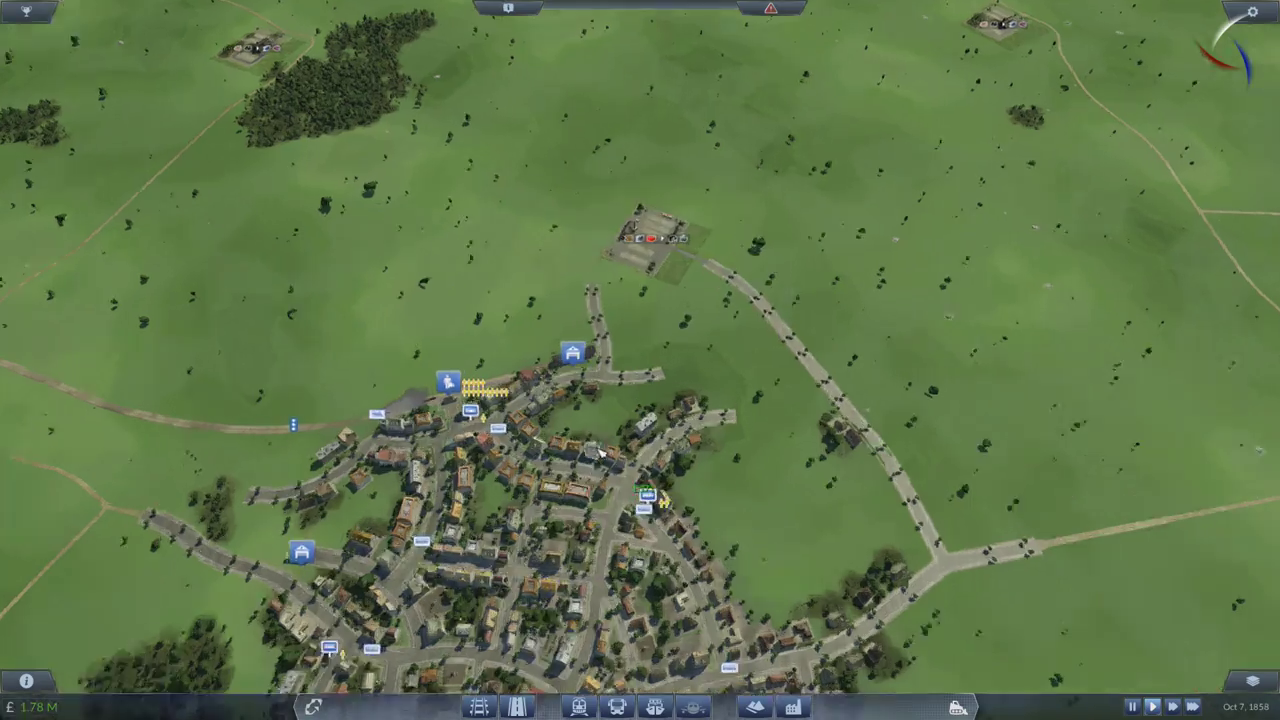
scroll(640, 400, up, 6)
scroll(640, 450, up, 5)
scroll(700, 500, up, 3)
scroll(726, 488, up, 2)
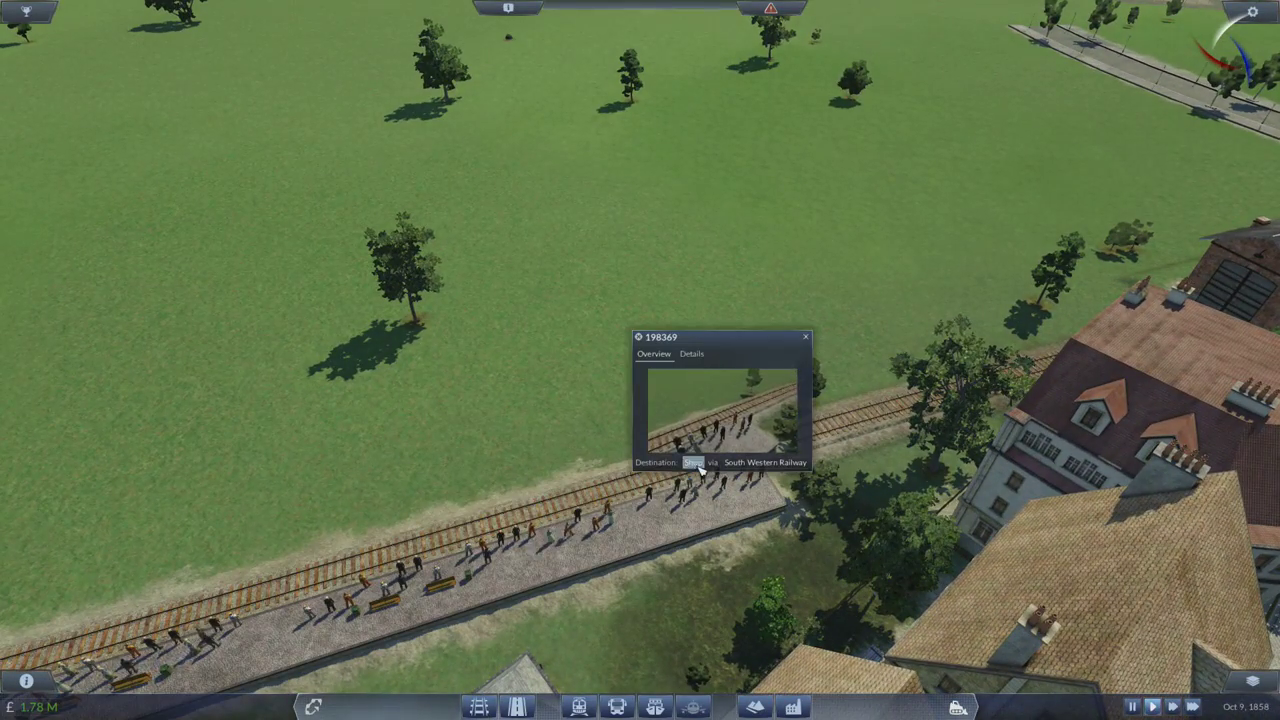
Check two more passengers' shop and workplace destinations, closing their windows.
click(700, 463)
scroll(640, 400, down, 5)
scroll(640, 400, down, 4)
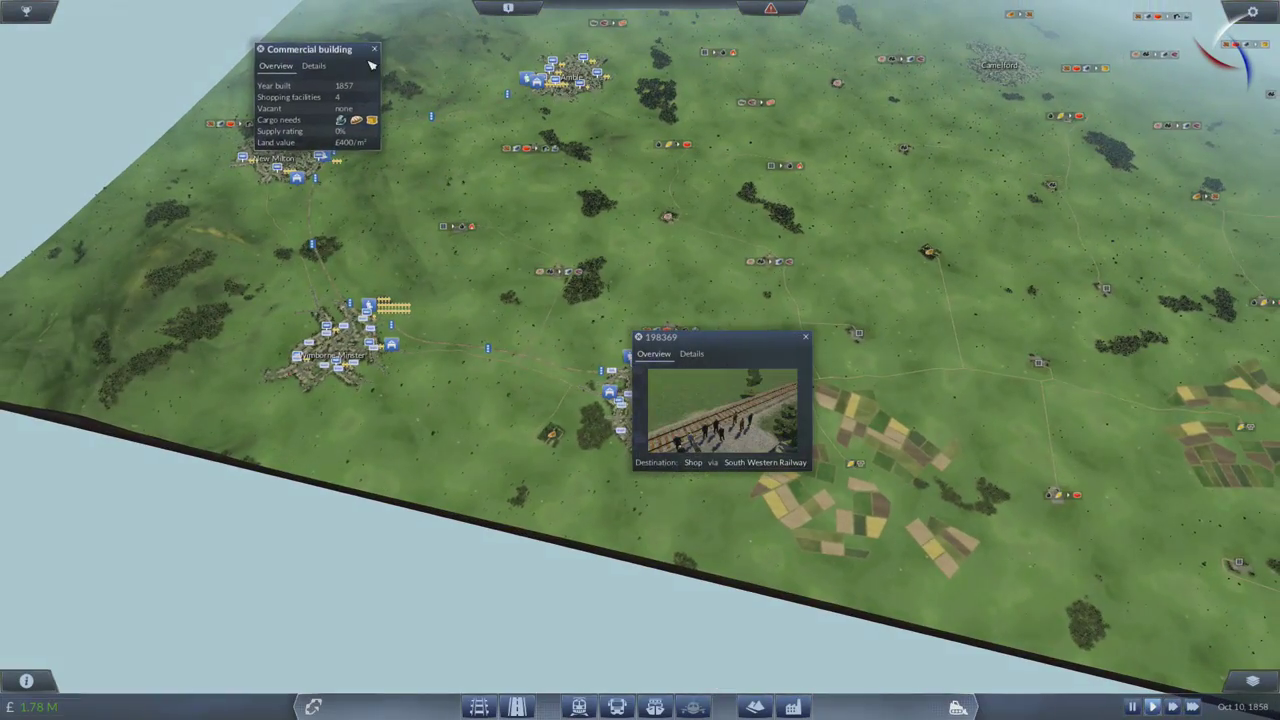
click(377, 52)
click(803, 339)
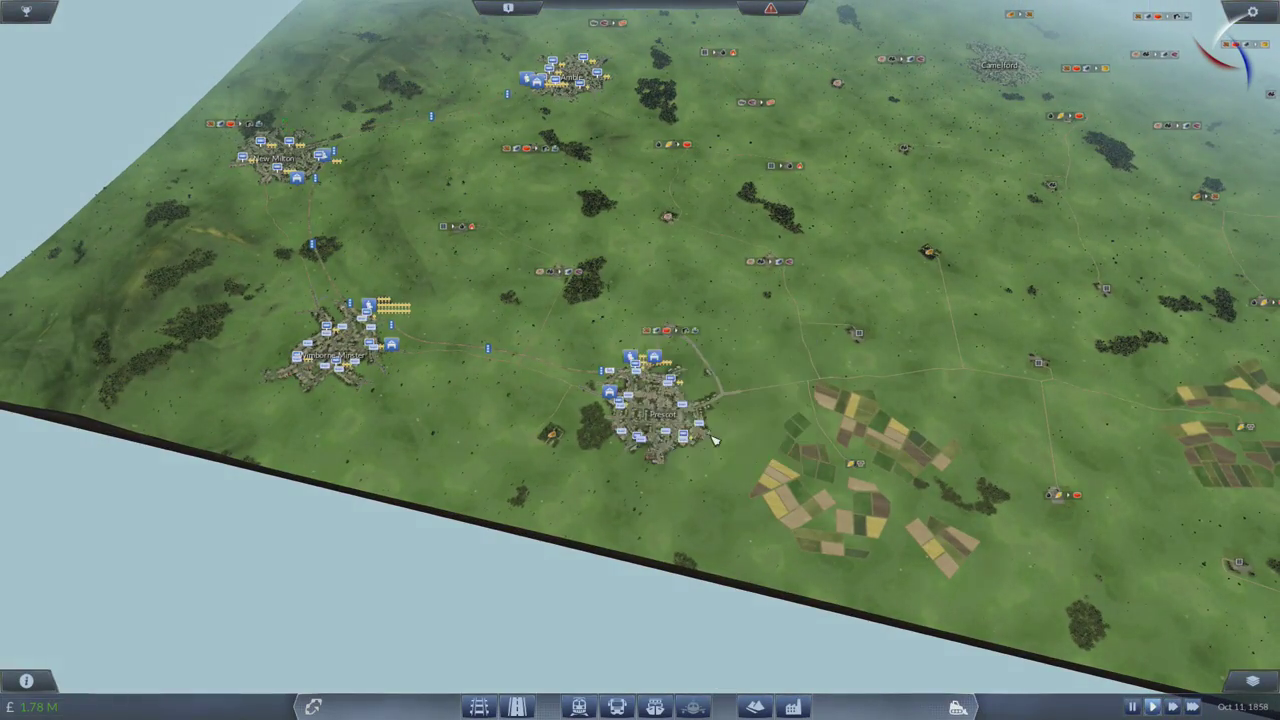
scroll(640, 400, up, 5)
scroll(640, 400, up, 5)
scroll(700, 430, up, 3)
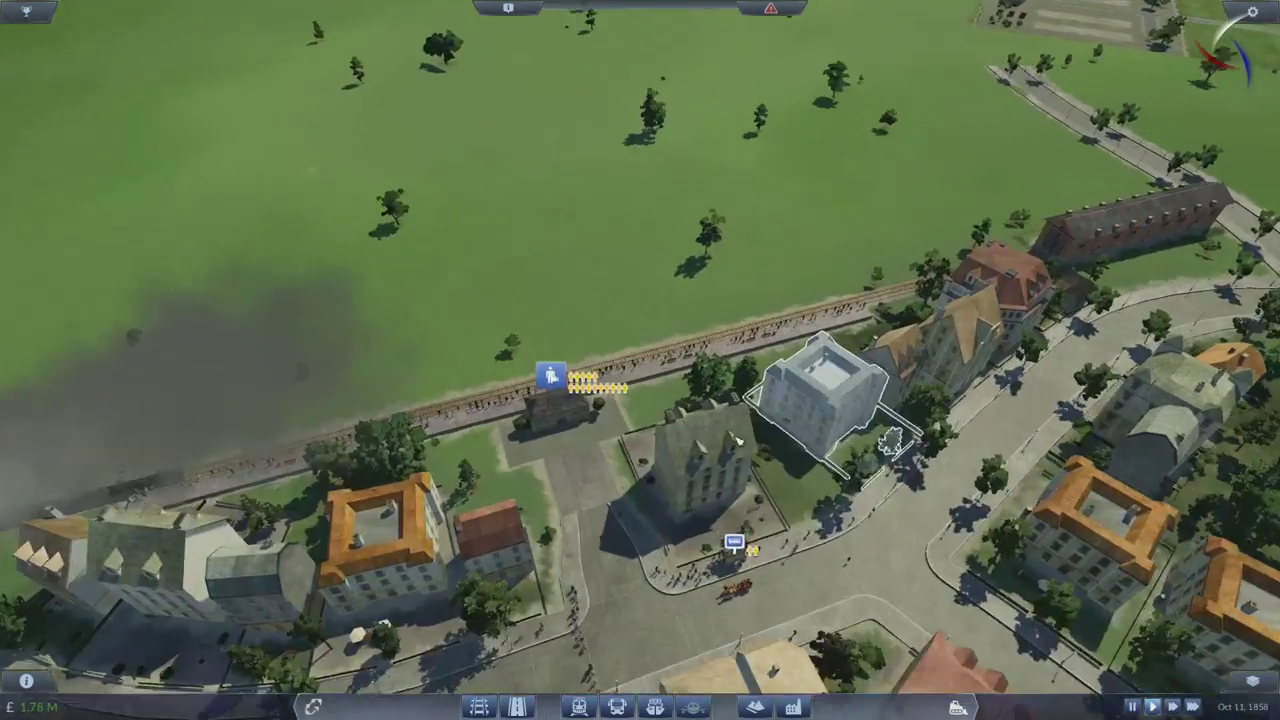
scroll(700, 430, up, 4)
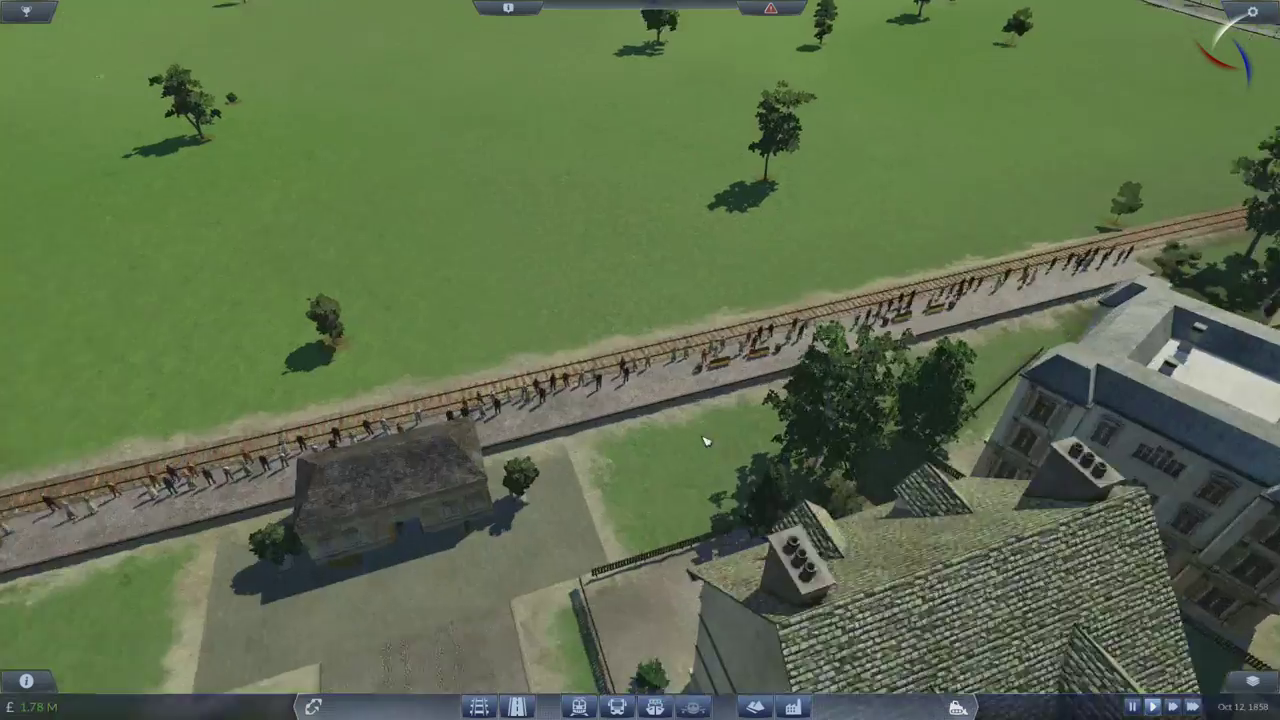
scroll(700, 430, up, 3)
click(600, 360)
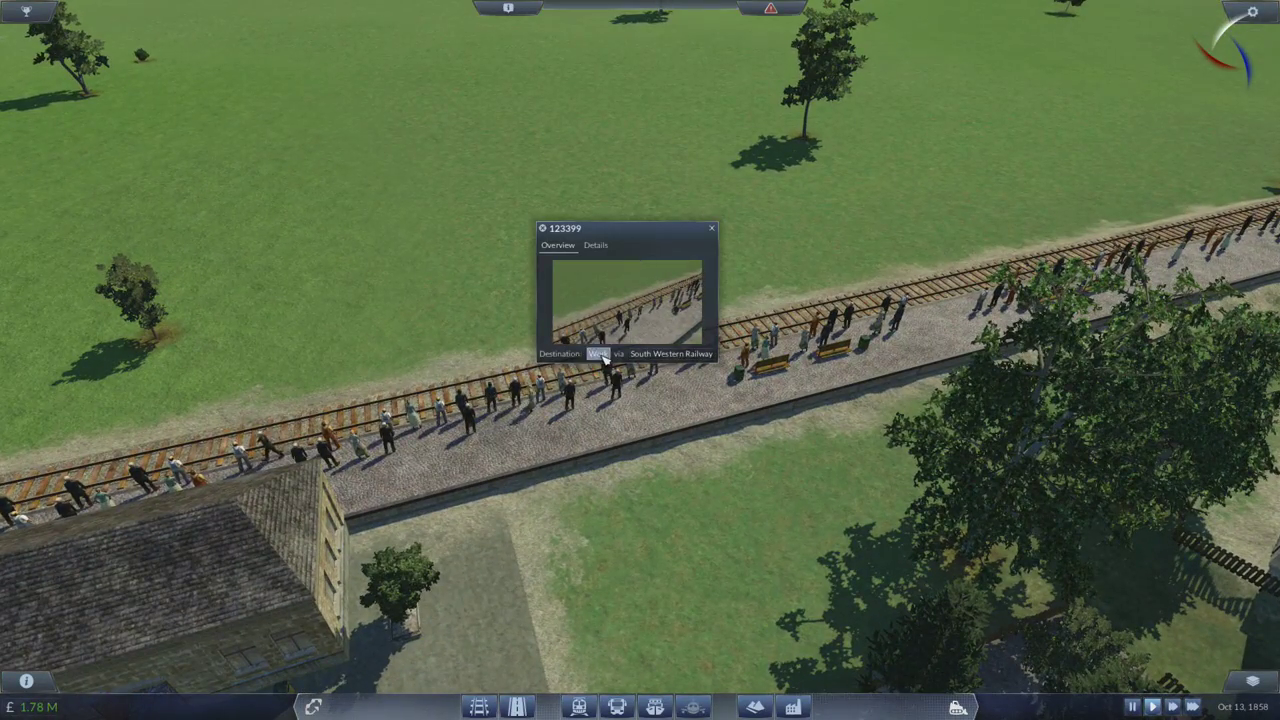
click(597, 354)
scroll(415, 280, down, 5)
scroll(415, 280, down, 4)
scroll(415, 280, up, 4)
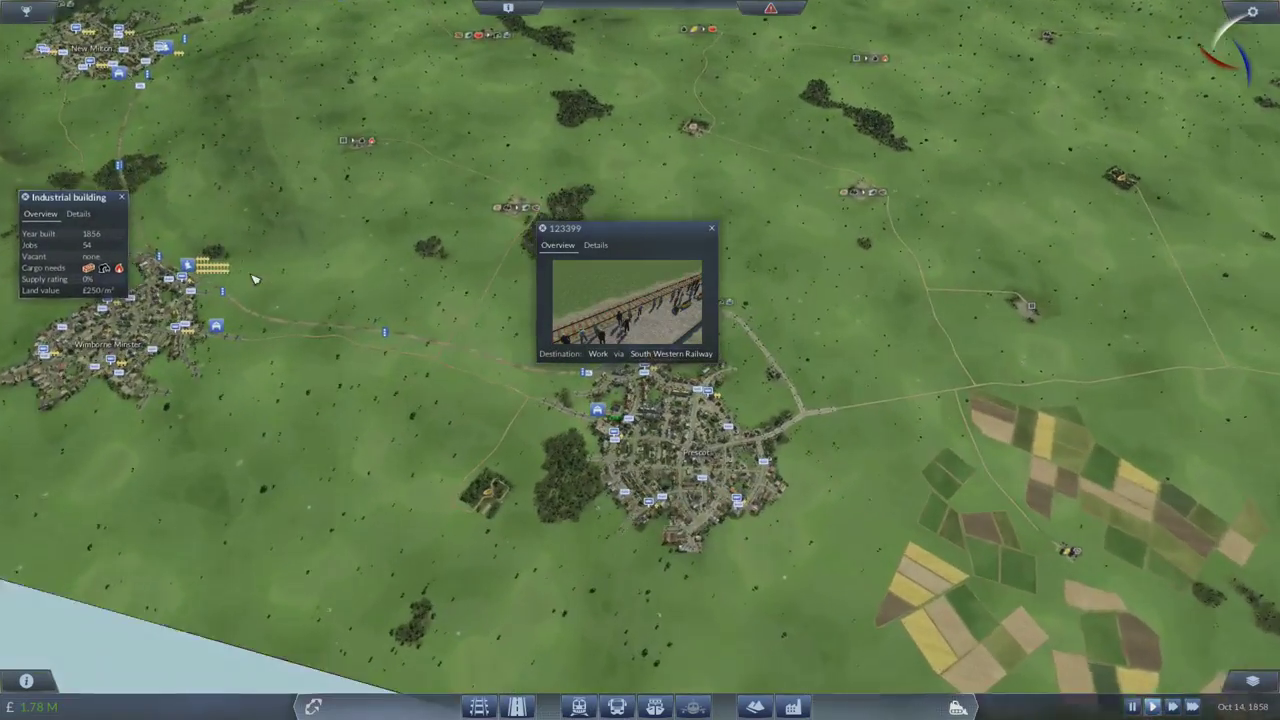
scroll(300, 250, up, 3)
click(147, 193)
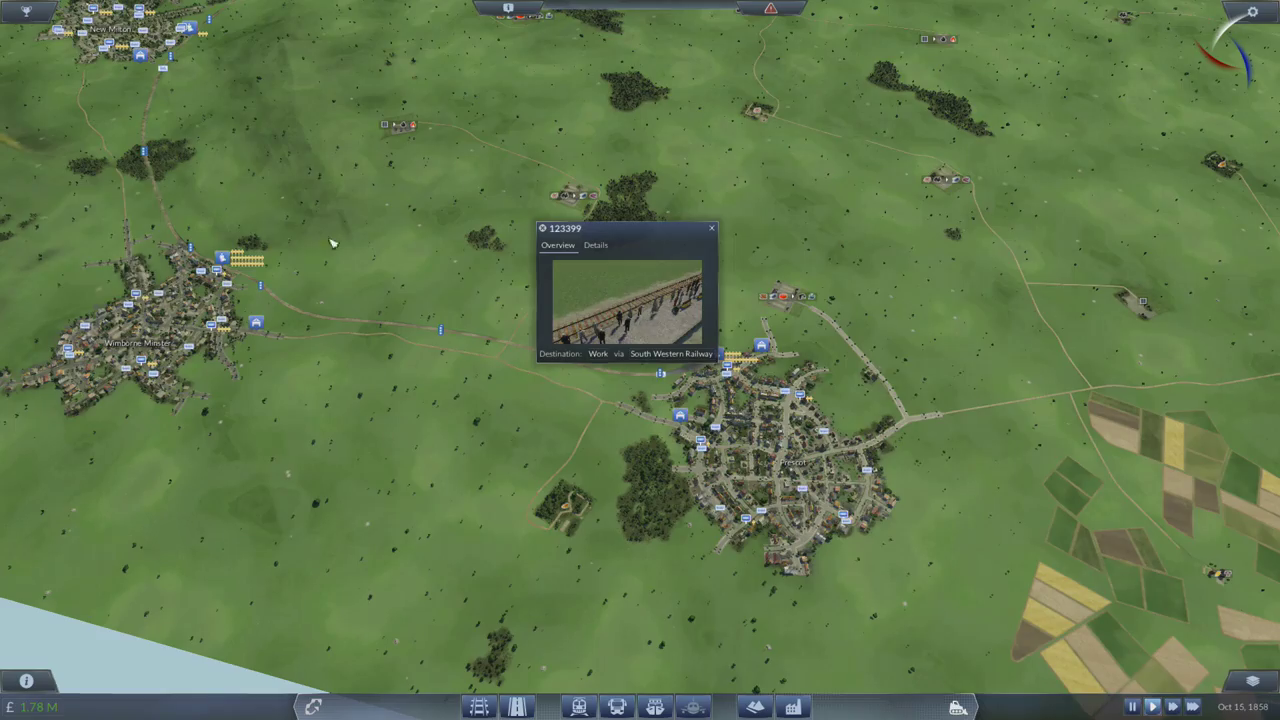
click(712, 229)
scroll(760, 380, up, 5)
scroll(900, 390, up, 5)
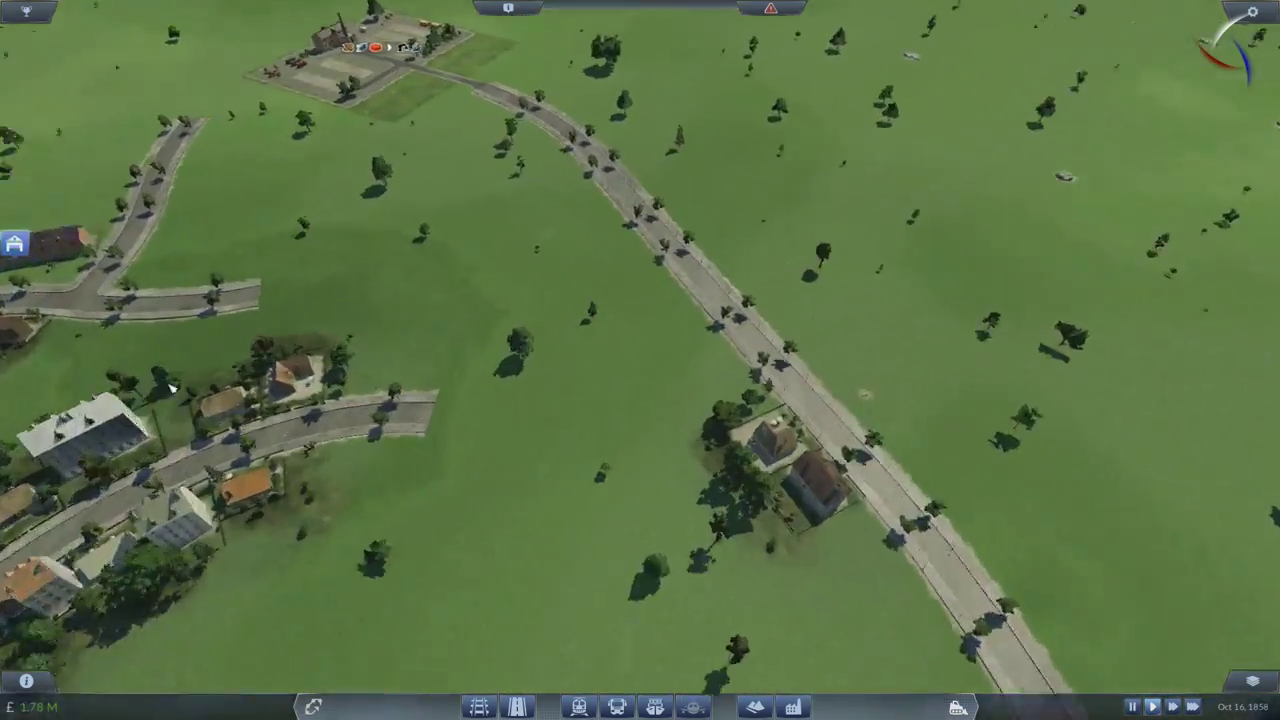
scroll(1097, 393, up, 4)
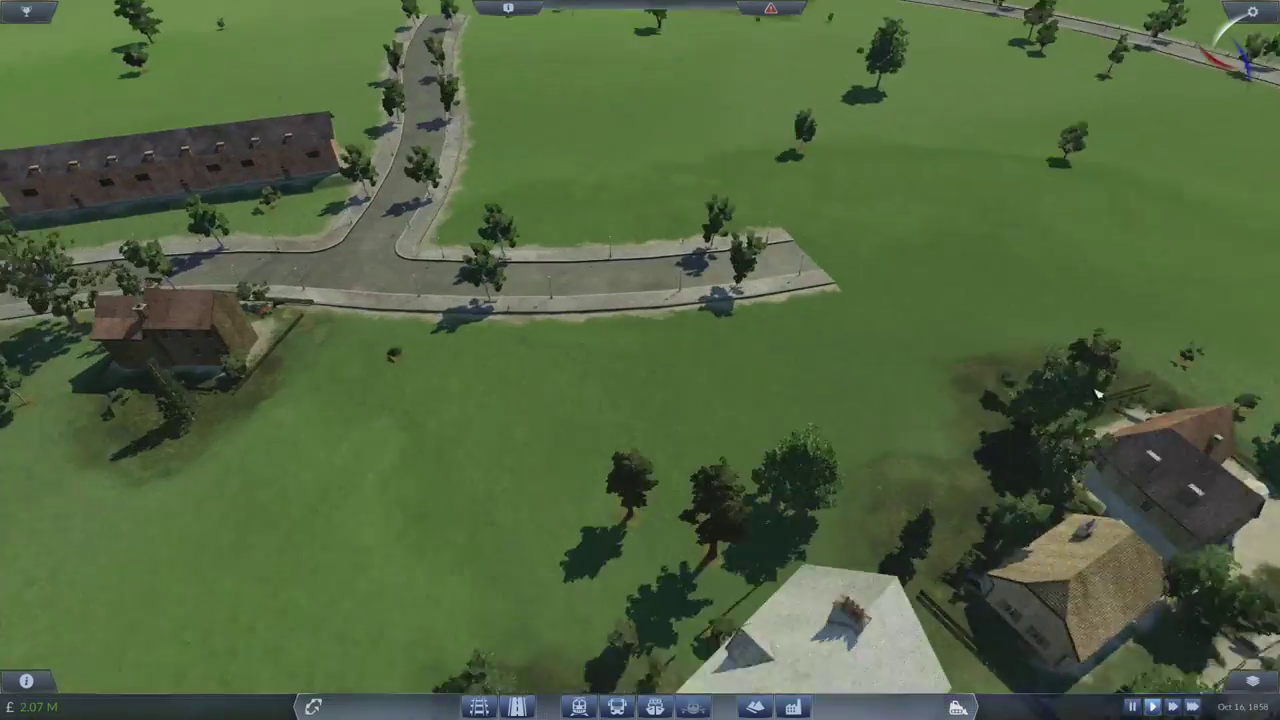
Inspect another platform passenger's home, close both windows, and open the company finances.
drag(1097, 393, 432, 401)
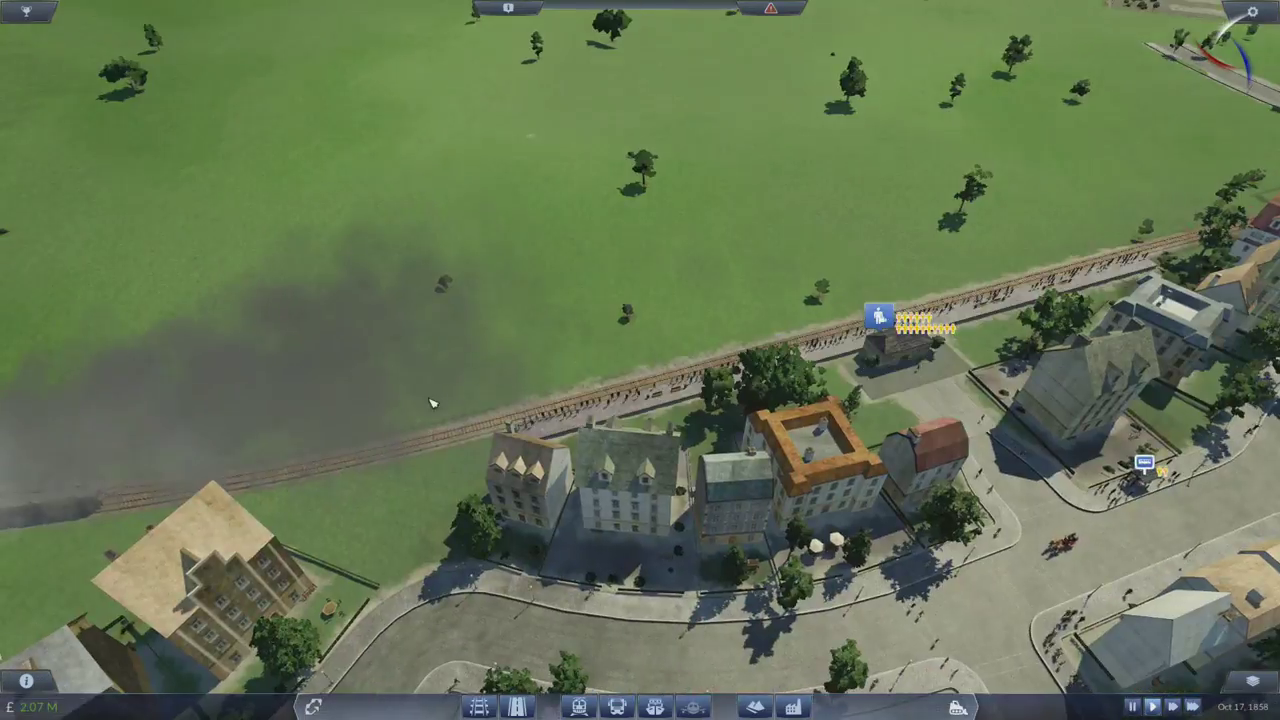
scroll(432, 401, up, 4)
drag(432, 401, 560, 410)
click(596, 420)
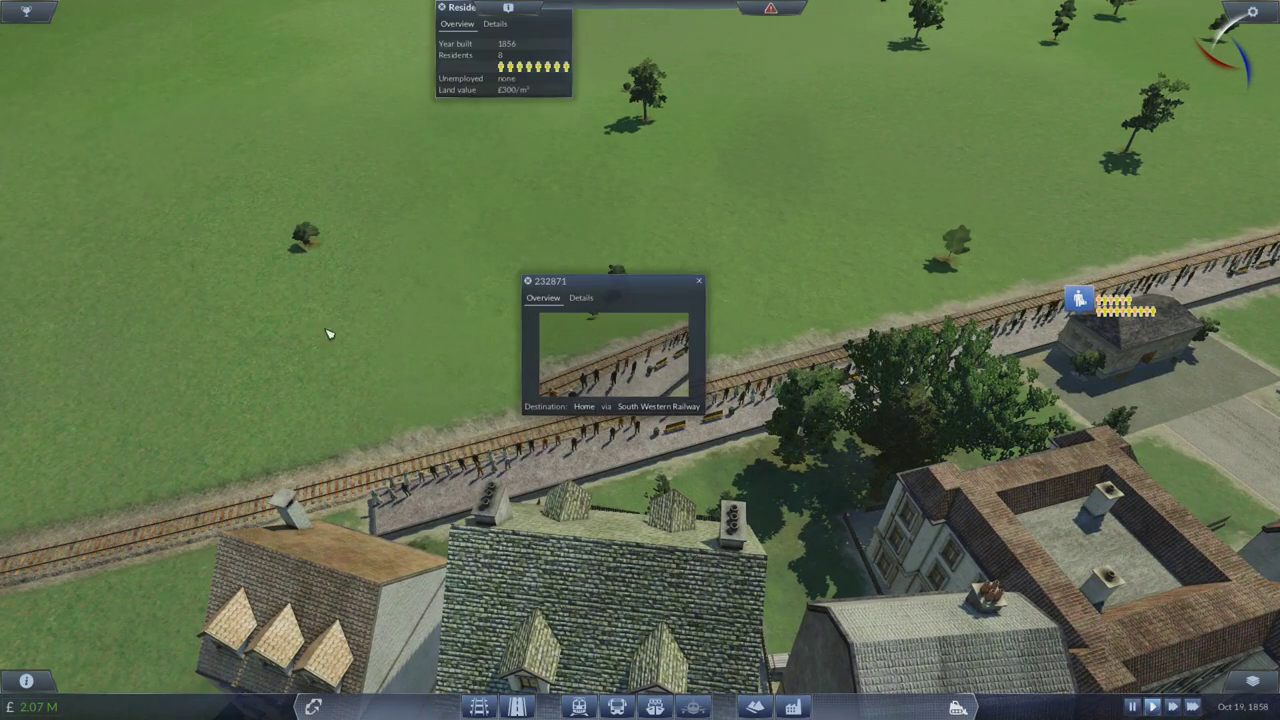
scroll(590, 414, down, 10)
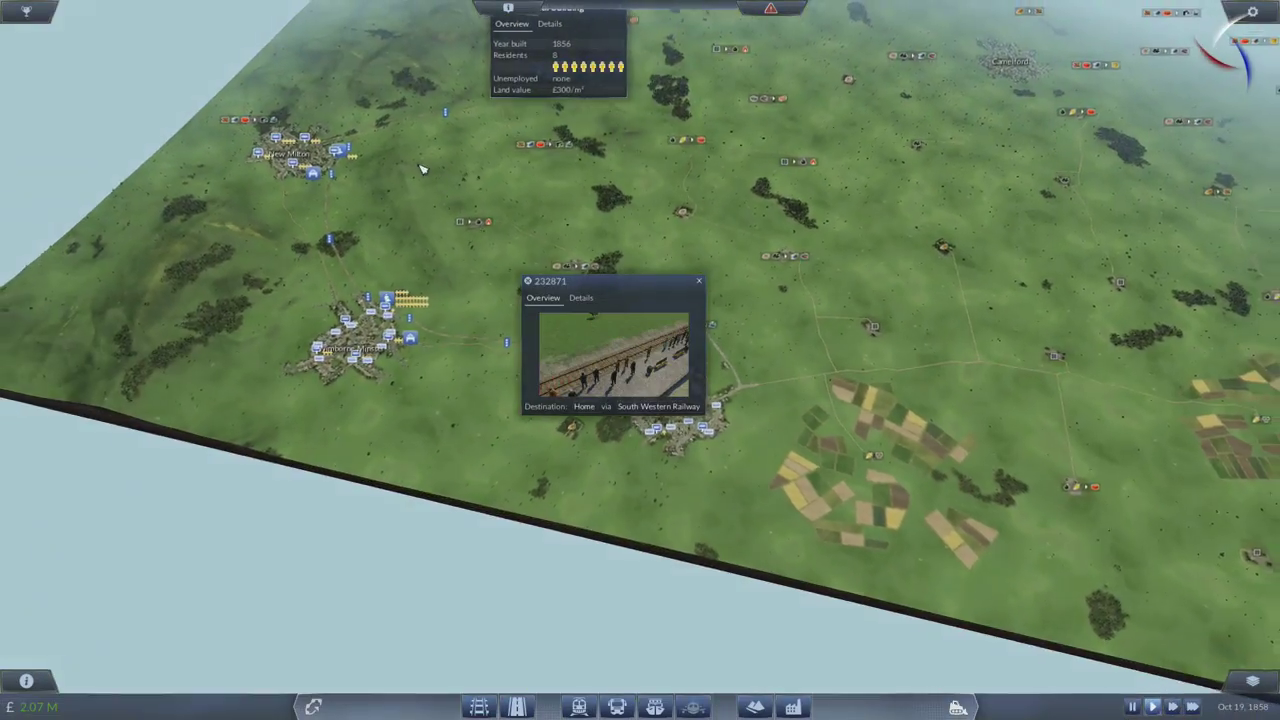
drag(420, 168, 515, 222)
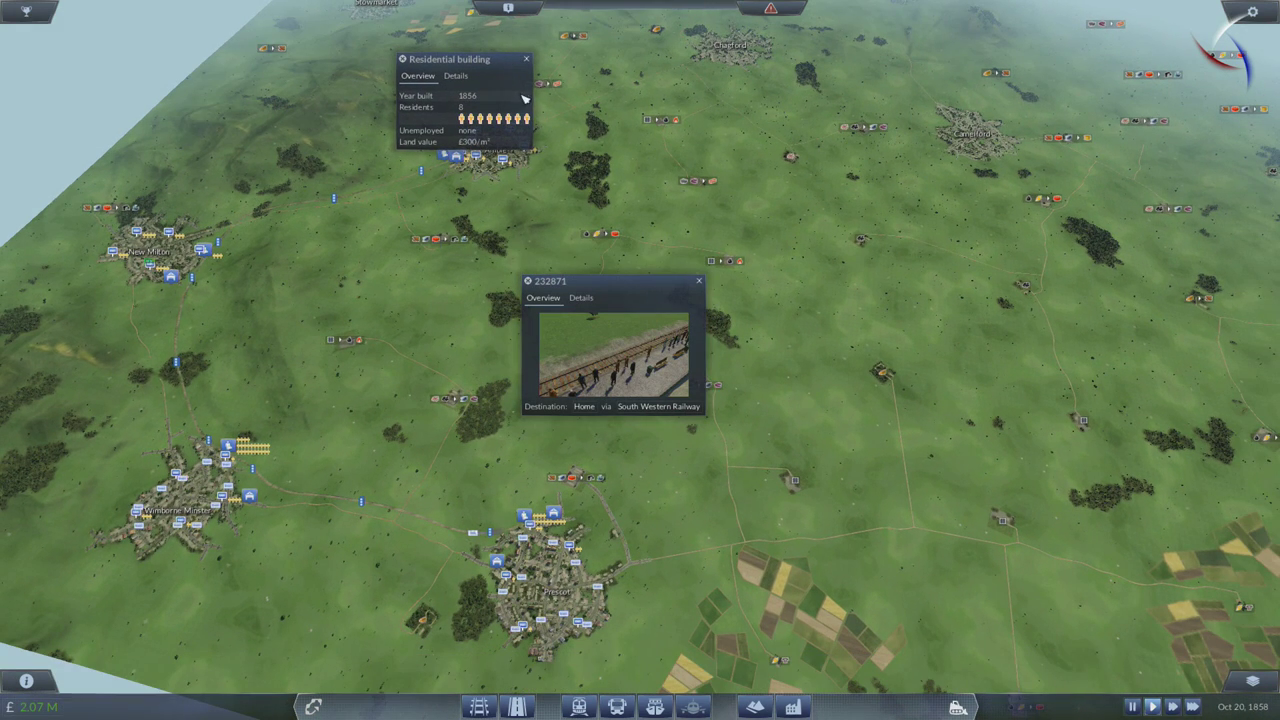
click(527, 62)
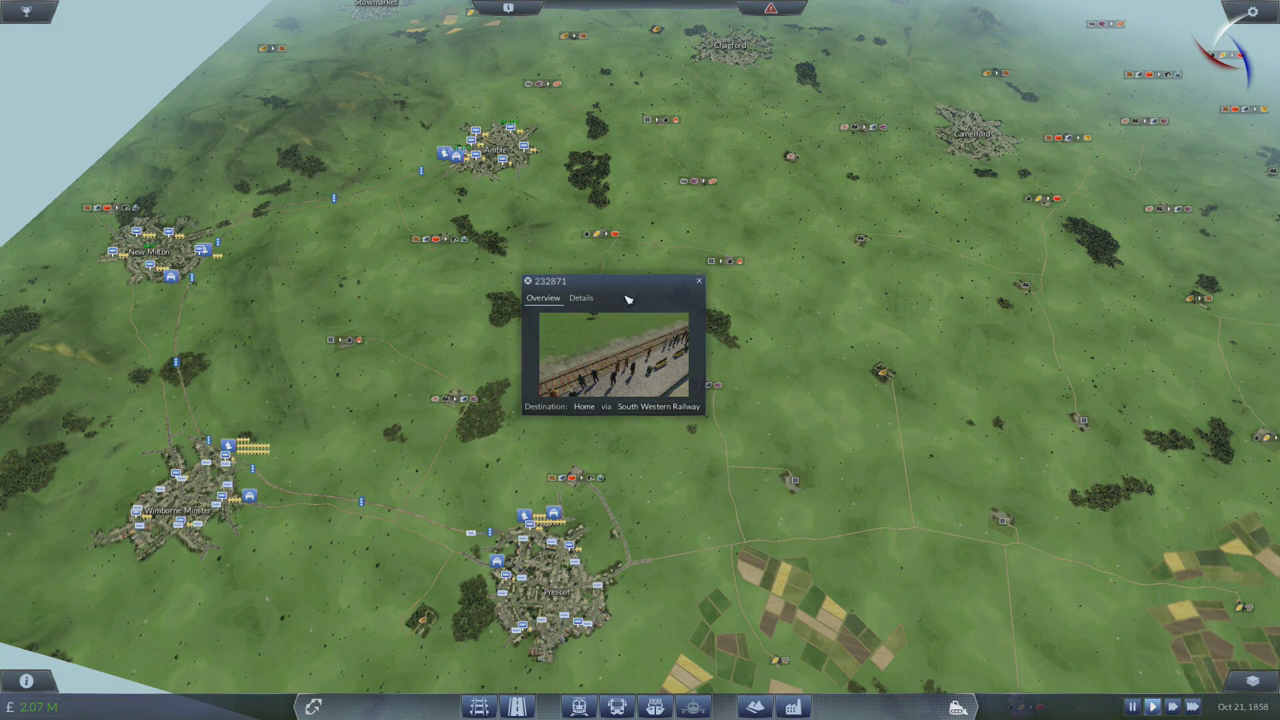
click(700, 282)
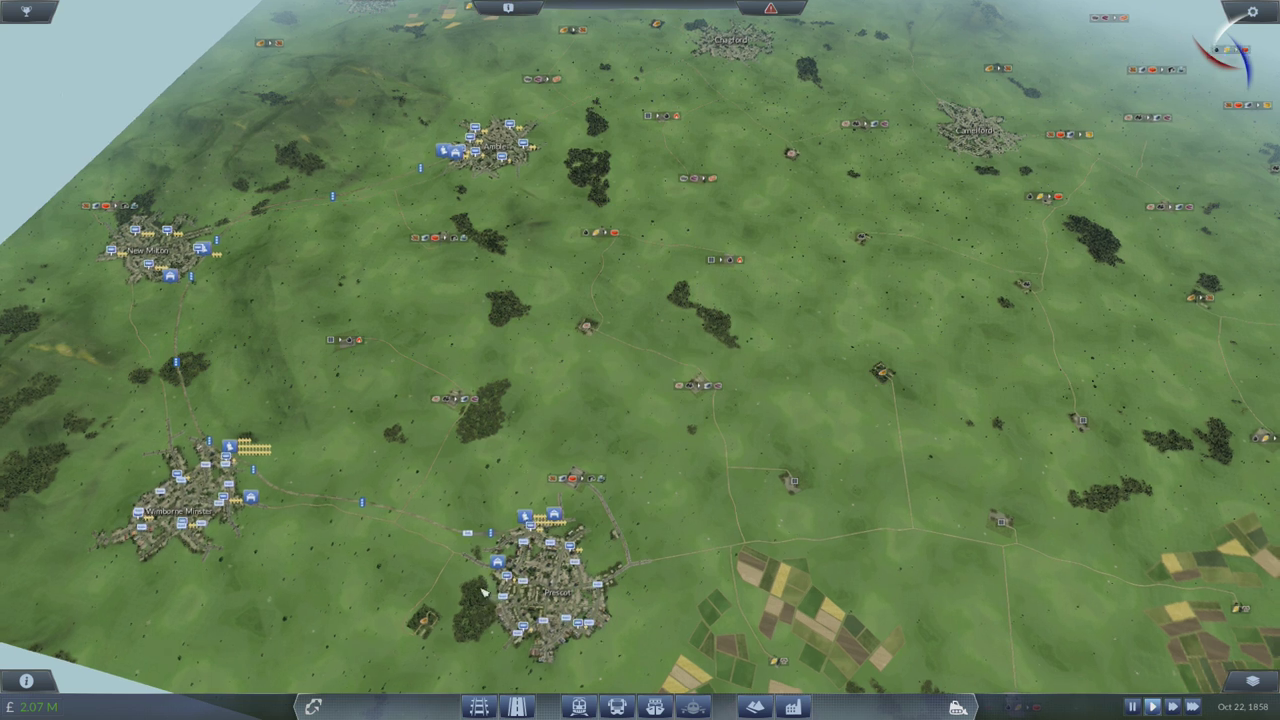
drag(700, 330, 592, 572)
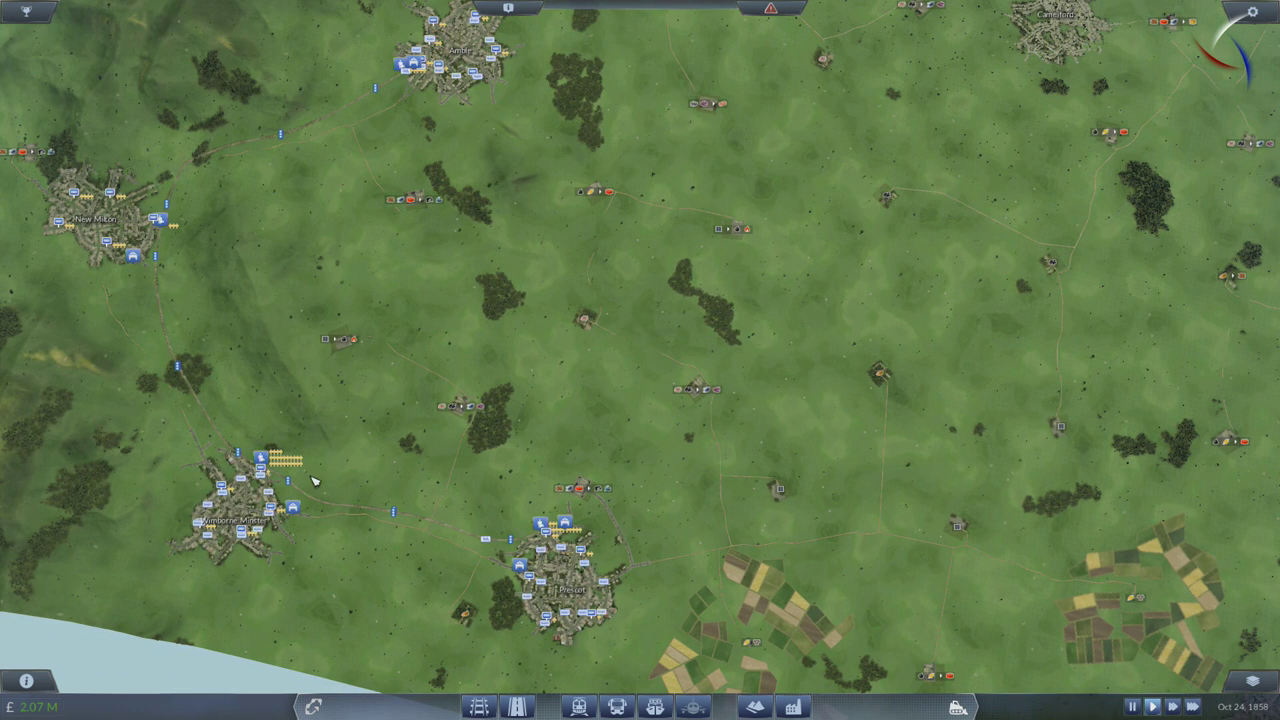
scroll(313, 481, up, 5)
scroll(313, 481, up, 5)
scroll(300, 500, up, 4)
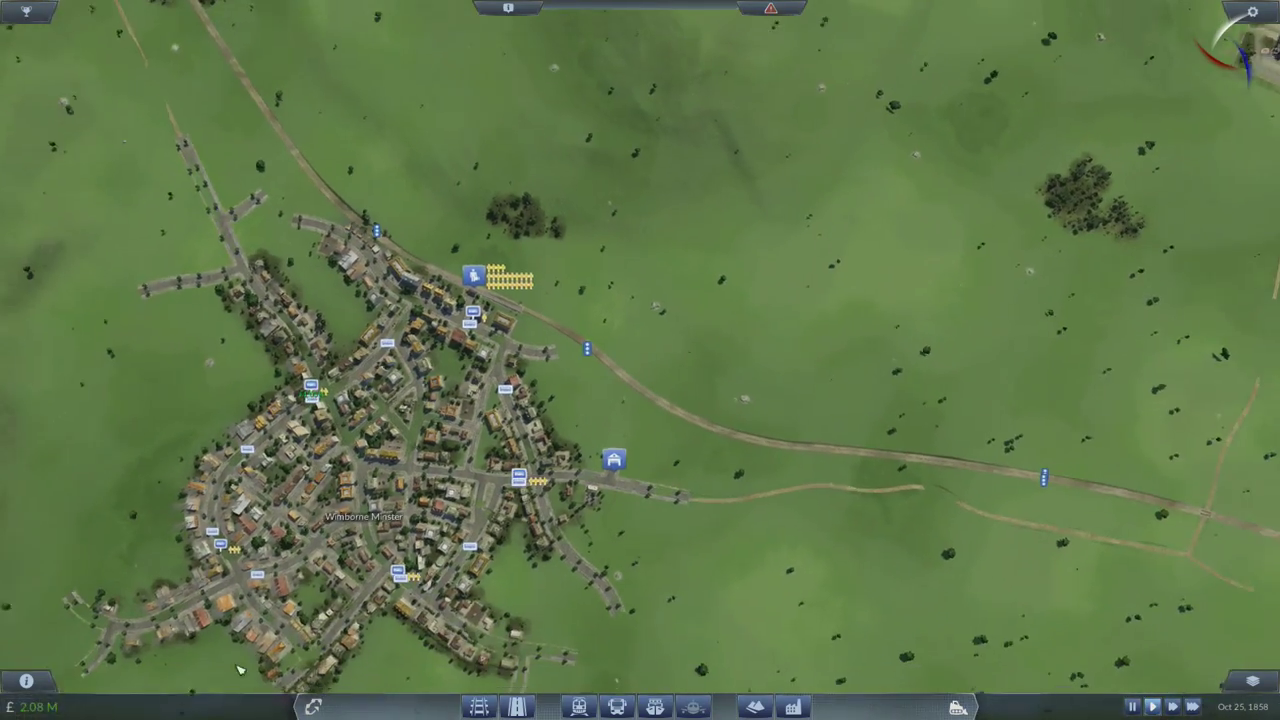
scroll(240, 668, up, 1)
click(30, 707)
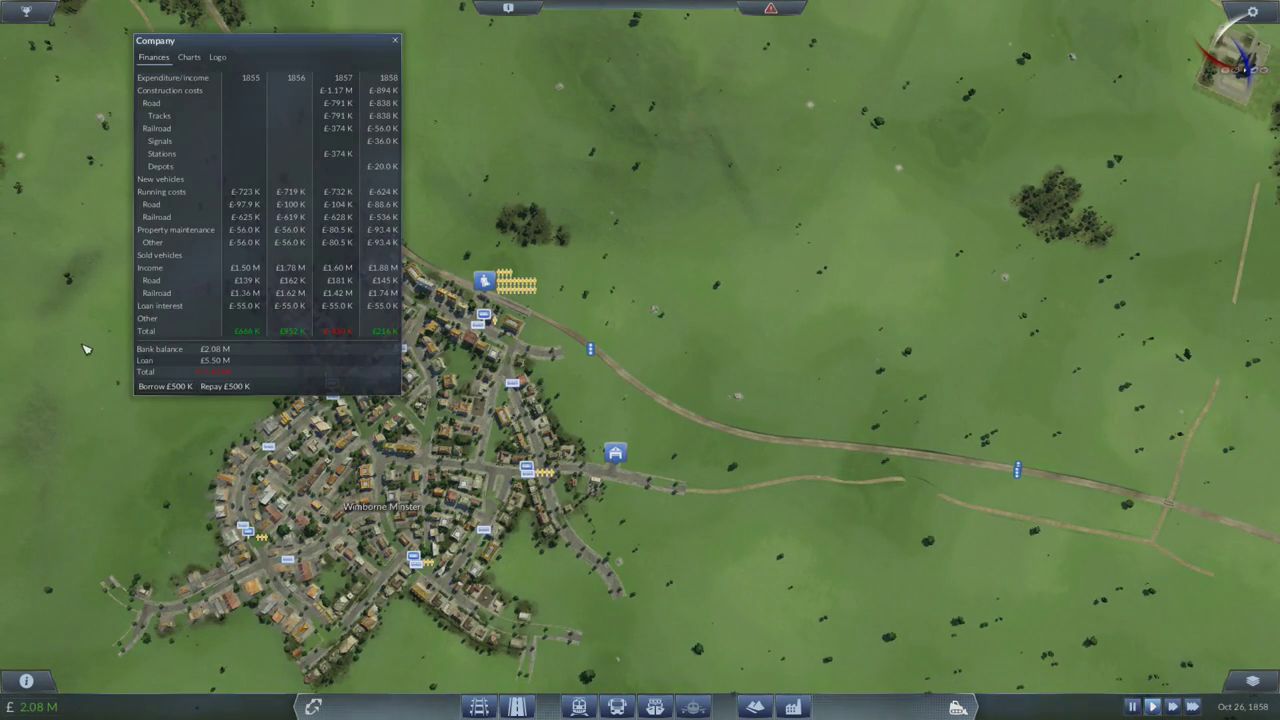
key(d)
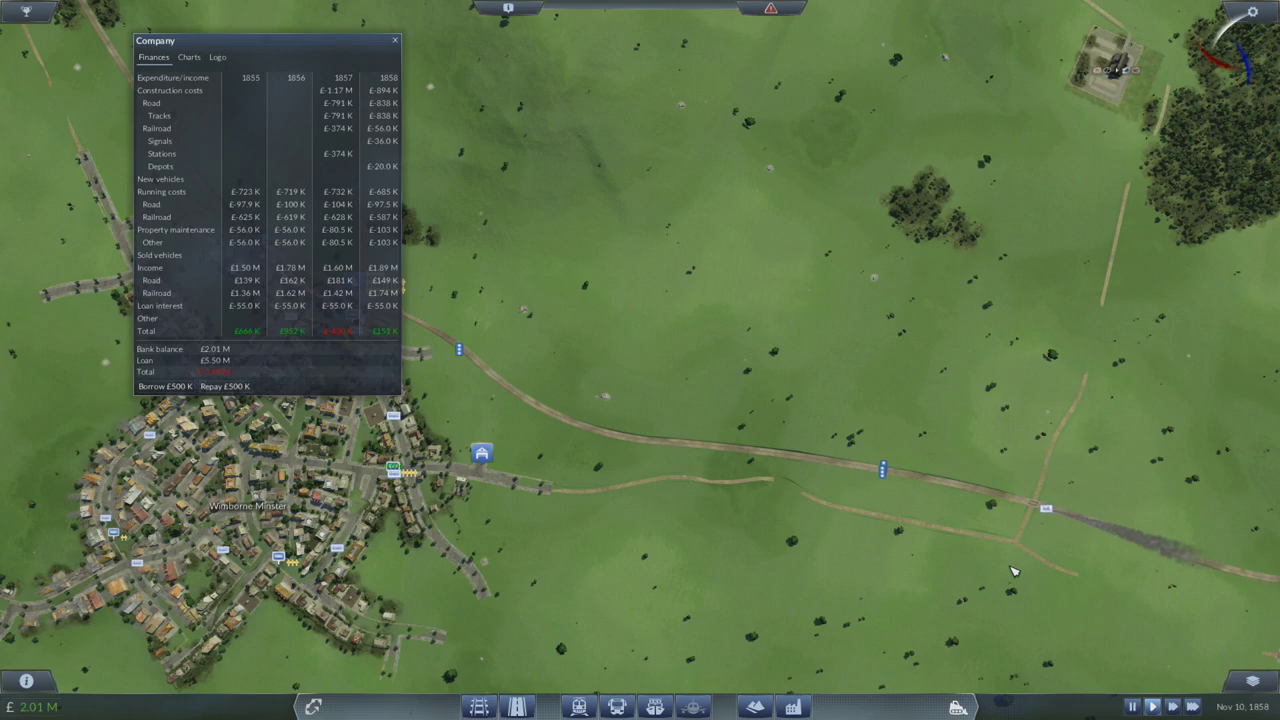
scroll(1012, 571, down, 8)
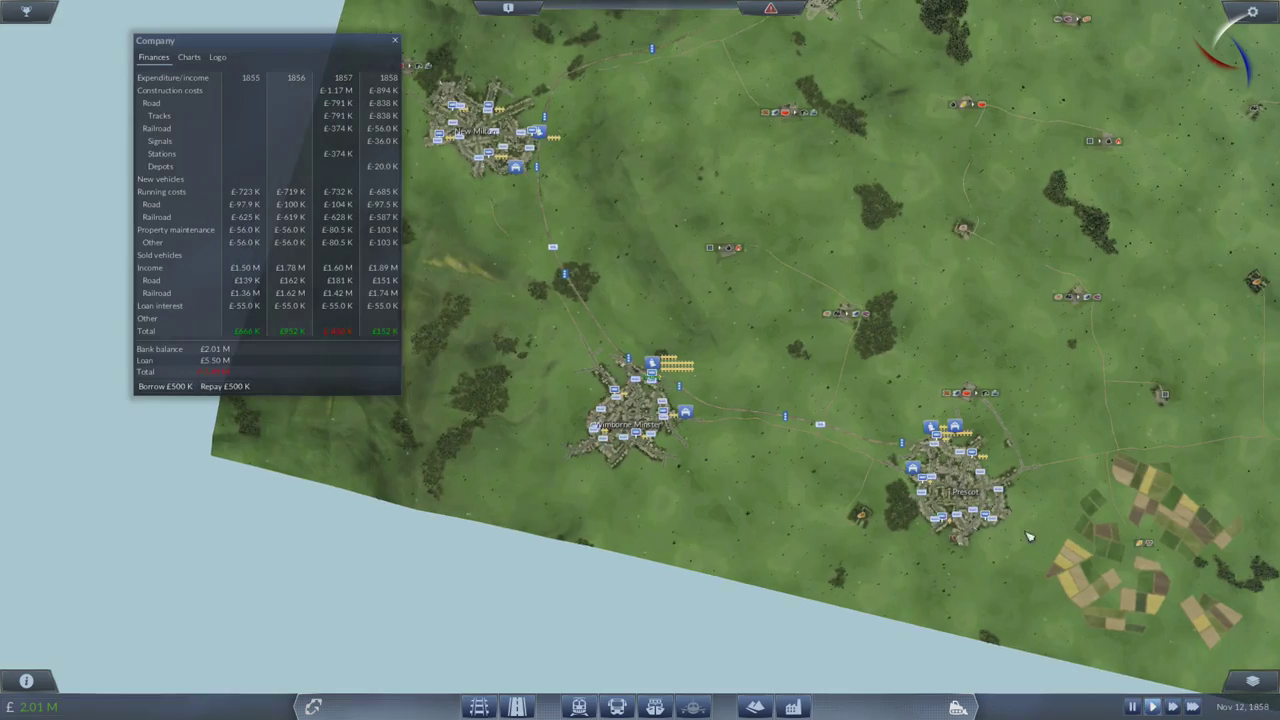
scroll(1100, 500, up, 6)
scroll(1100, 480, down, 4)
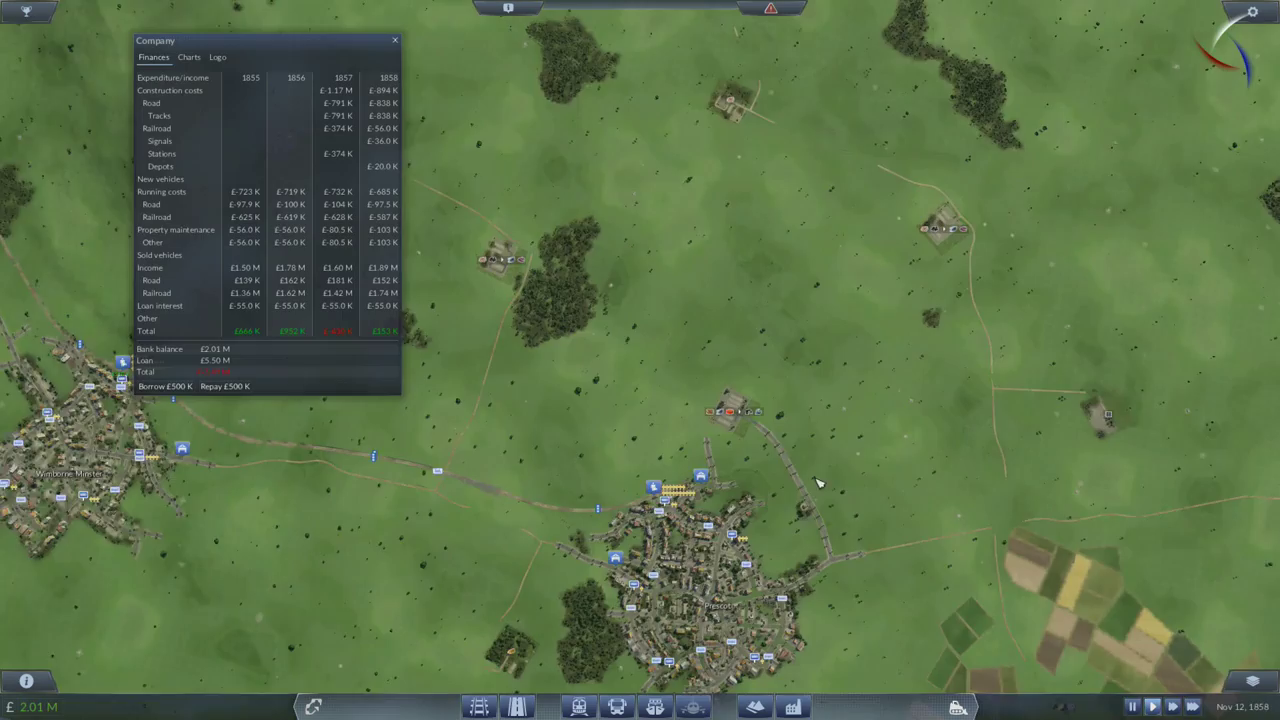
scroll(600, 450, up, 6)
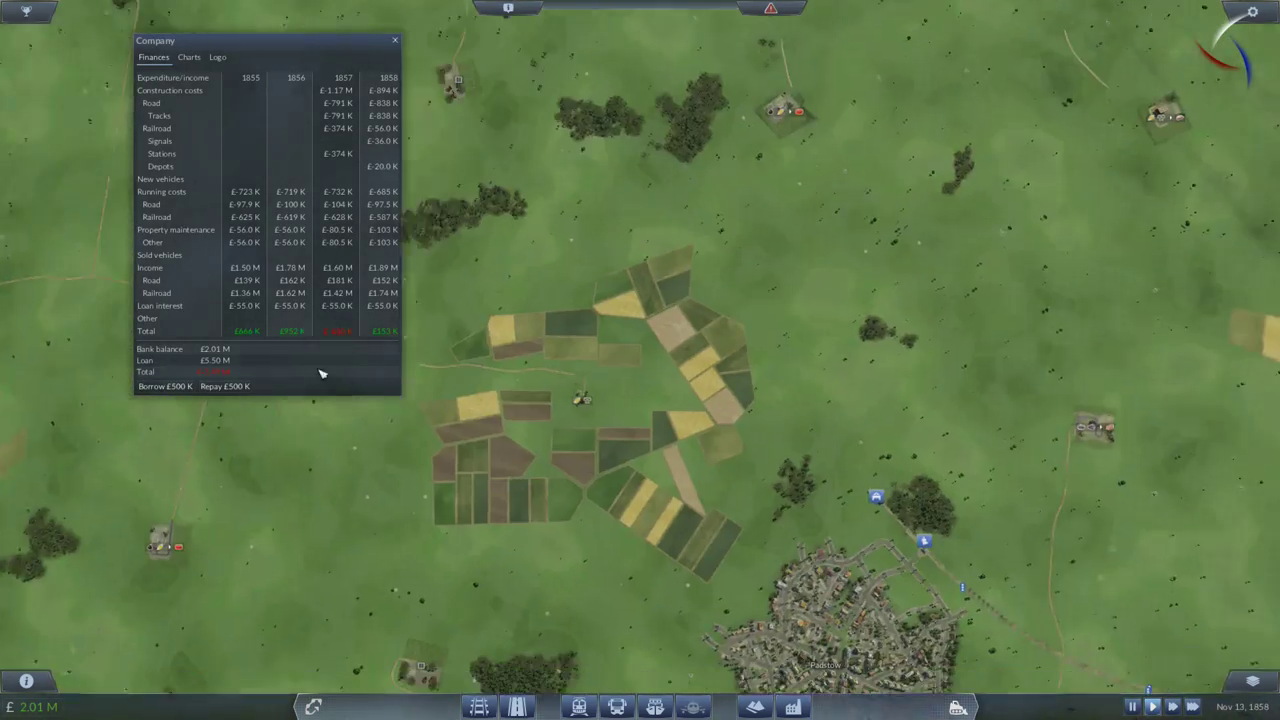
scroll(600, 400, down, 4)
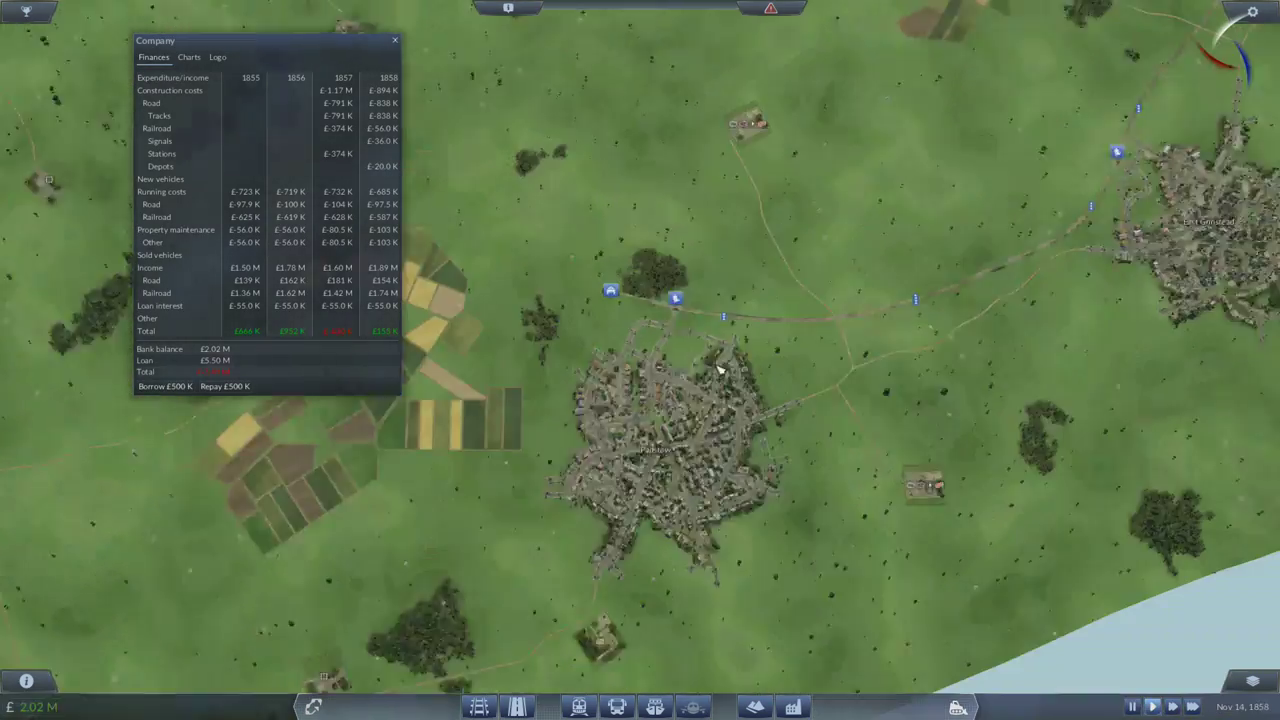
scroll(700, 400, up, 5)
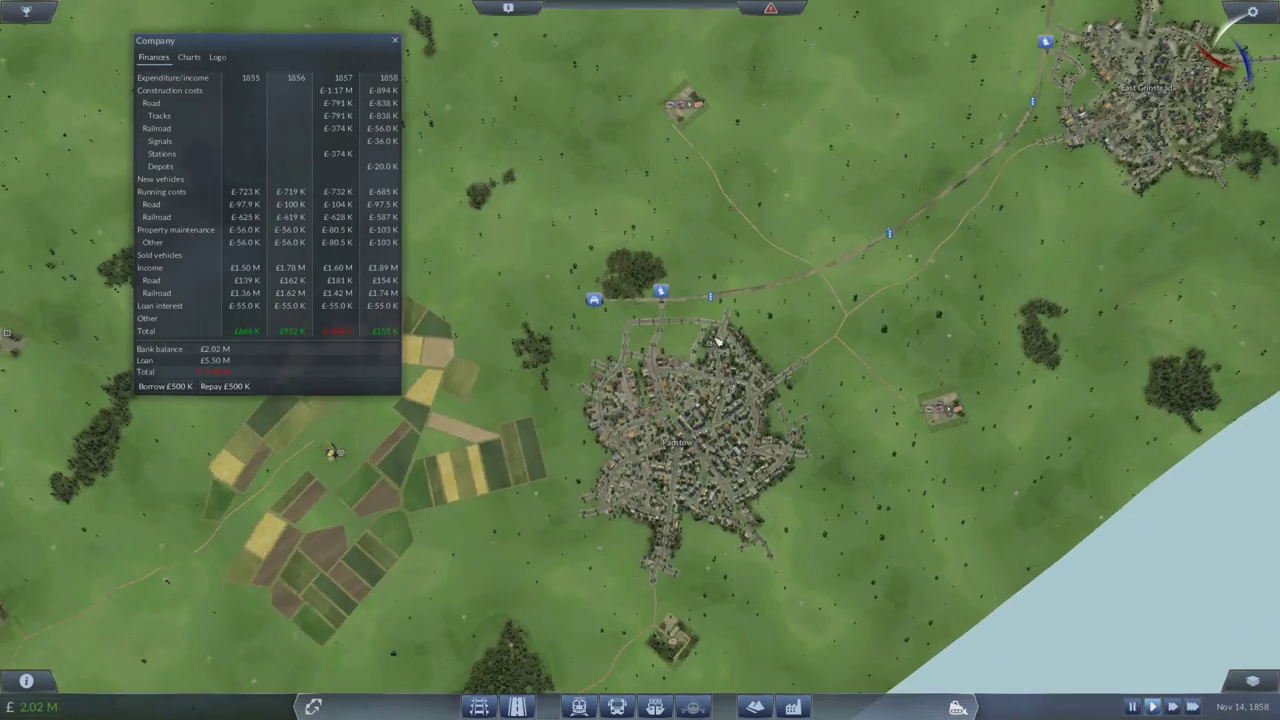
drag(715, 395, 788, 434)
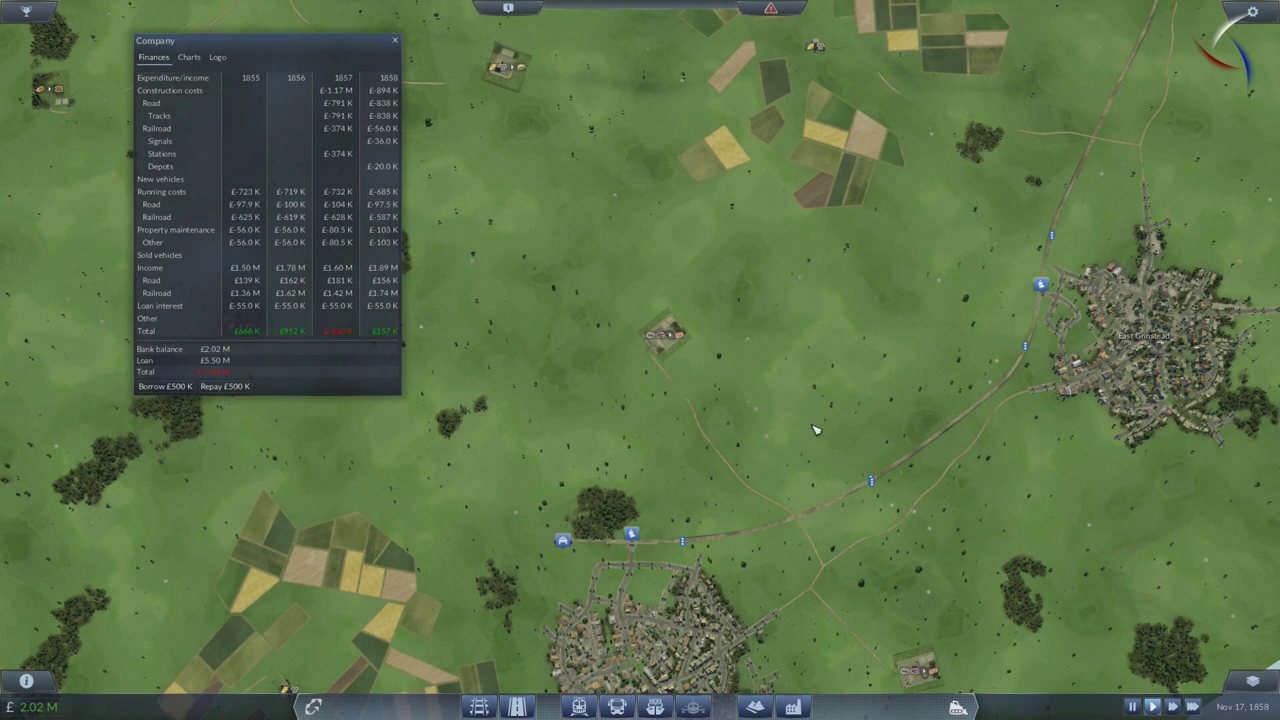
drag(815, 430, 700, 500)
drag(700, 400, 978, 622)
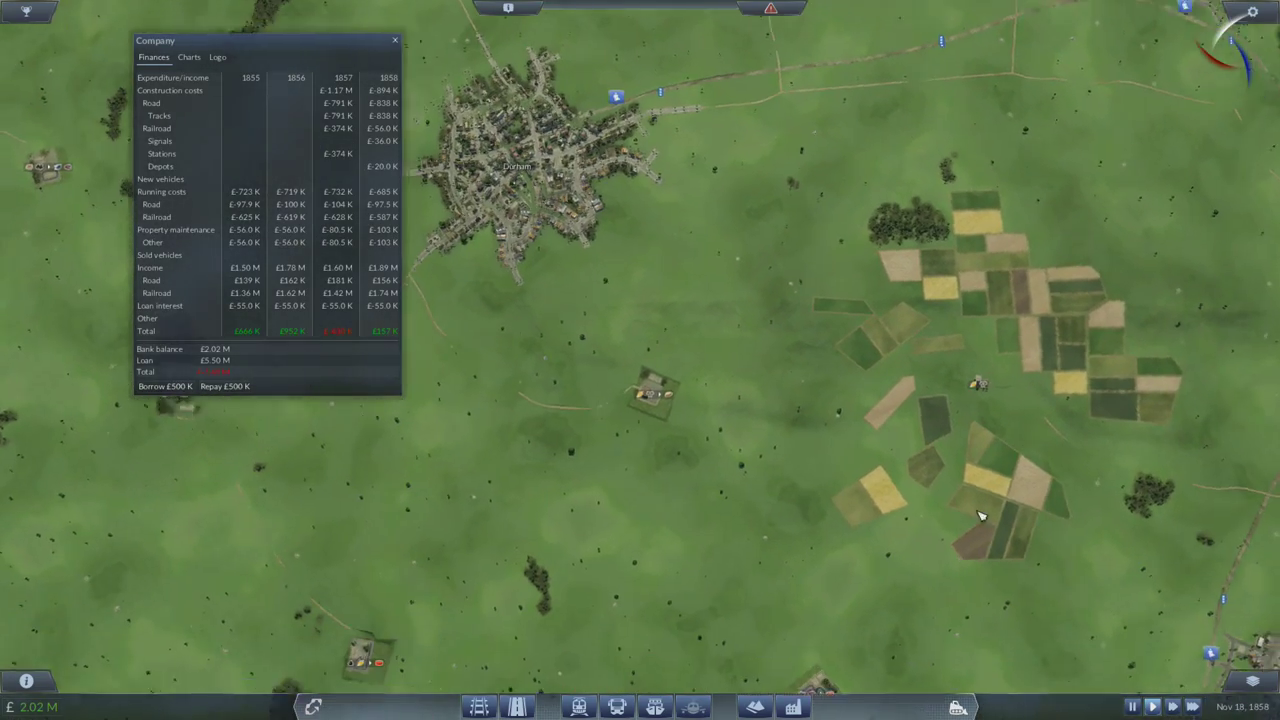
scroll(981, 516, down, 3)
scroll(981, 516, down, 3)
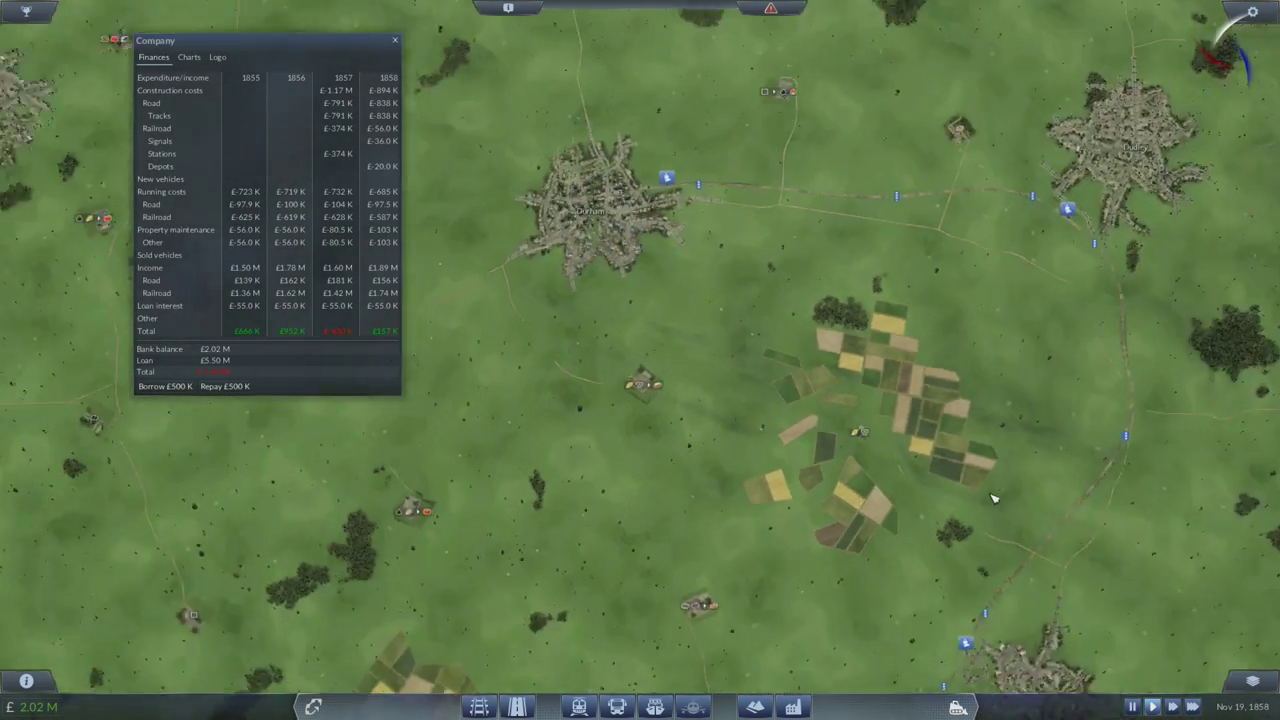
scroll(981, 516, down, 3)
drag(660, 530, 400, 300)
drag(700, 500, 400, 250)
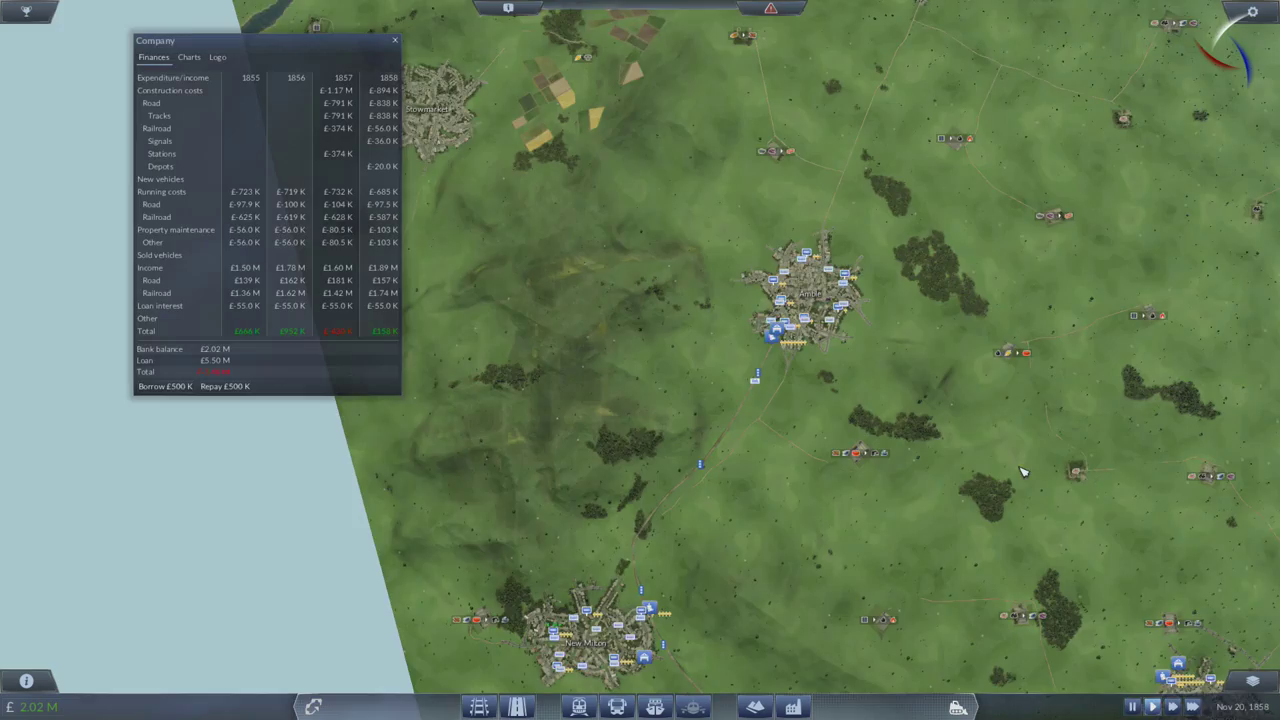
drag(700, 300, 655, 500)
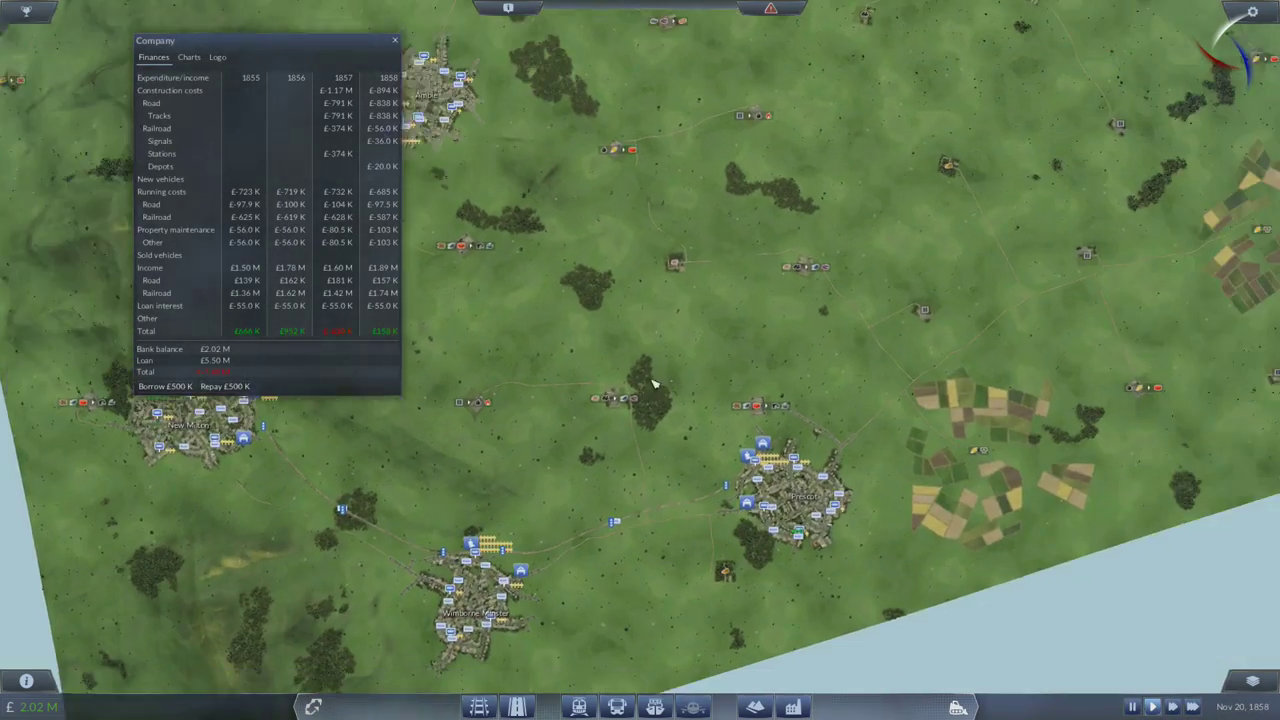
drag(652, 383, 400, 300)
drag(700, 400, 500, 300)
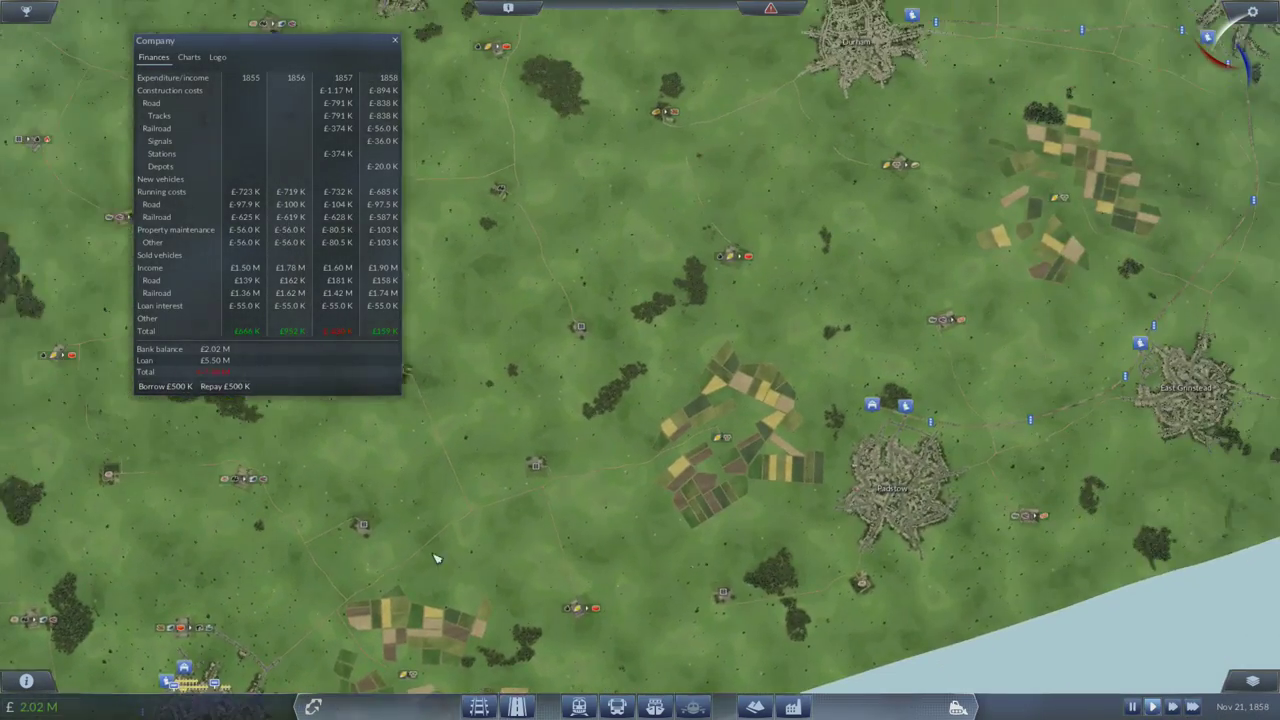
mouse_move(600, 300)
mouse_down()
mouse_move(766, 432)
mouse_move(536, 455)
mouse_up()
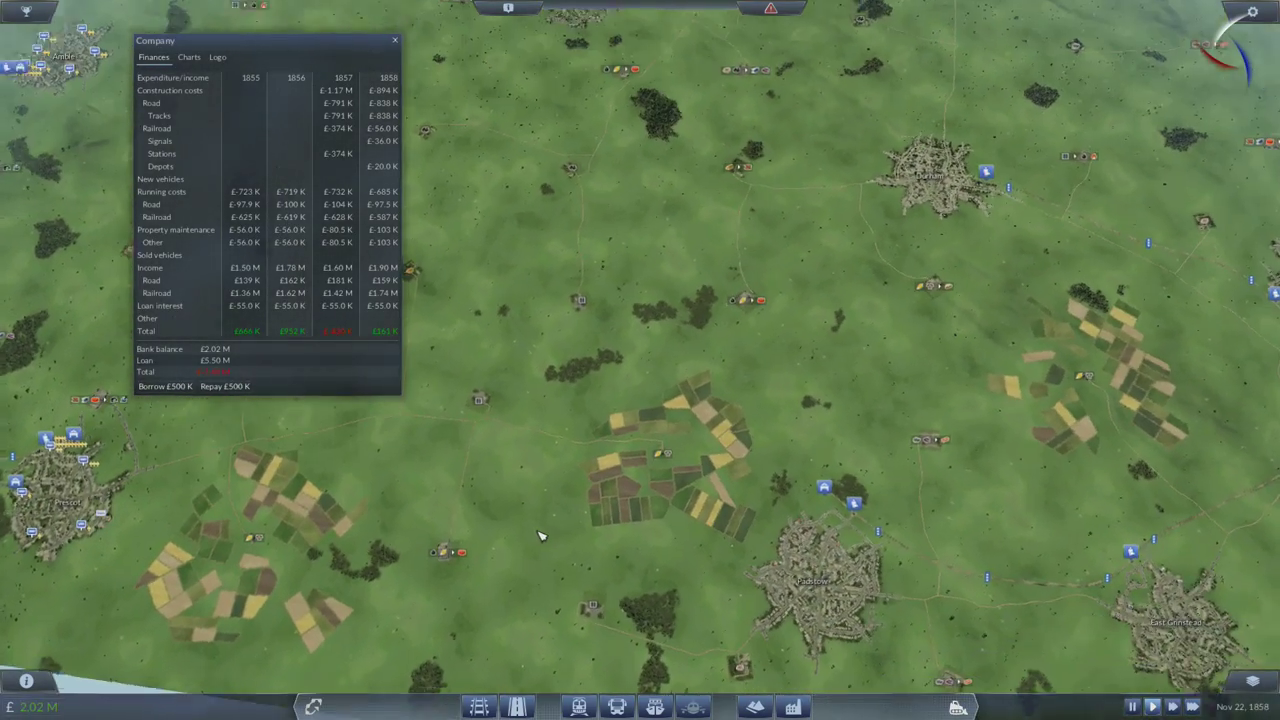
key(w)
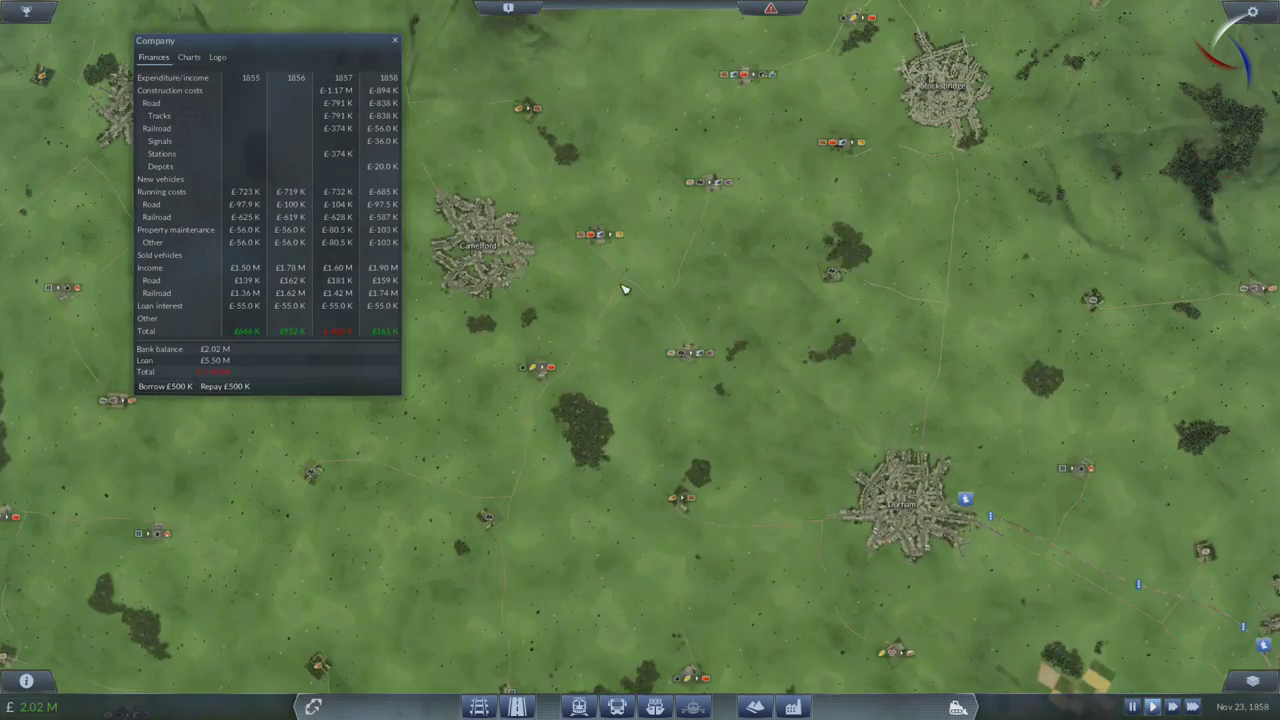
drag(677, 335, 703, 548)
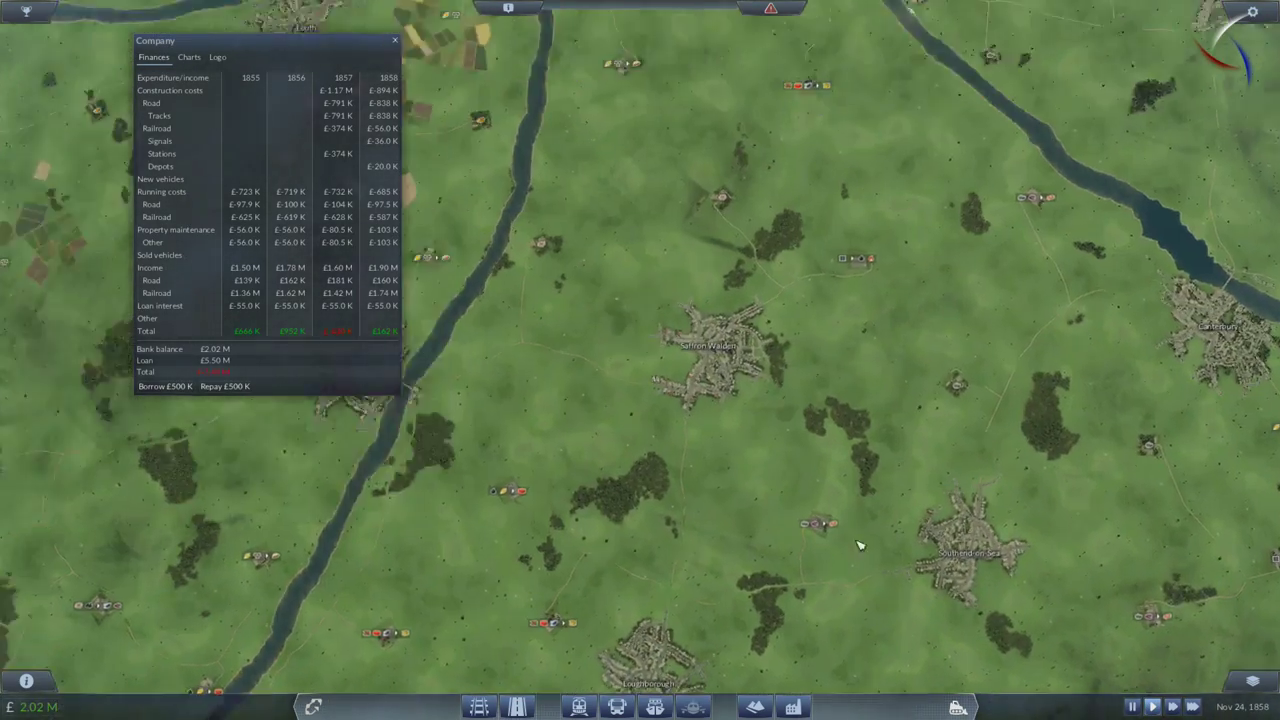
scroll(858, 545, down, 3)
drag(640, 400, 700, 300)
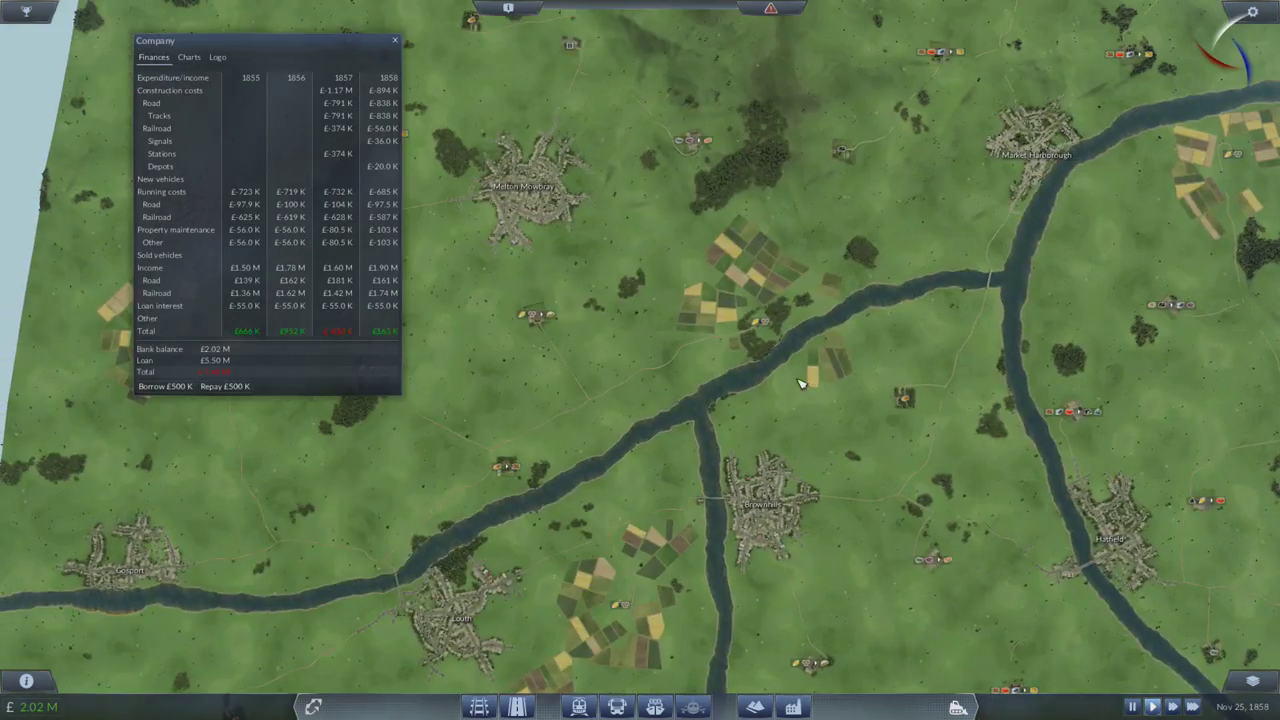
scroll(576, 543, up, 3)
mouse_move(576, 543)
mouse_down()
mouse_move(485, 621)
mouse_move(860, 430)
mouse_move(1050, 160)
mouse_move(716, 471)
mouse_move(500, 300)
mouse_up()
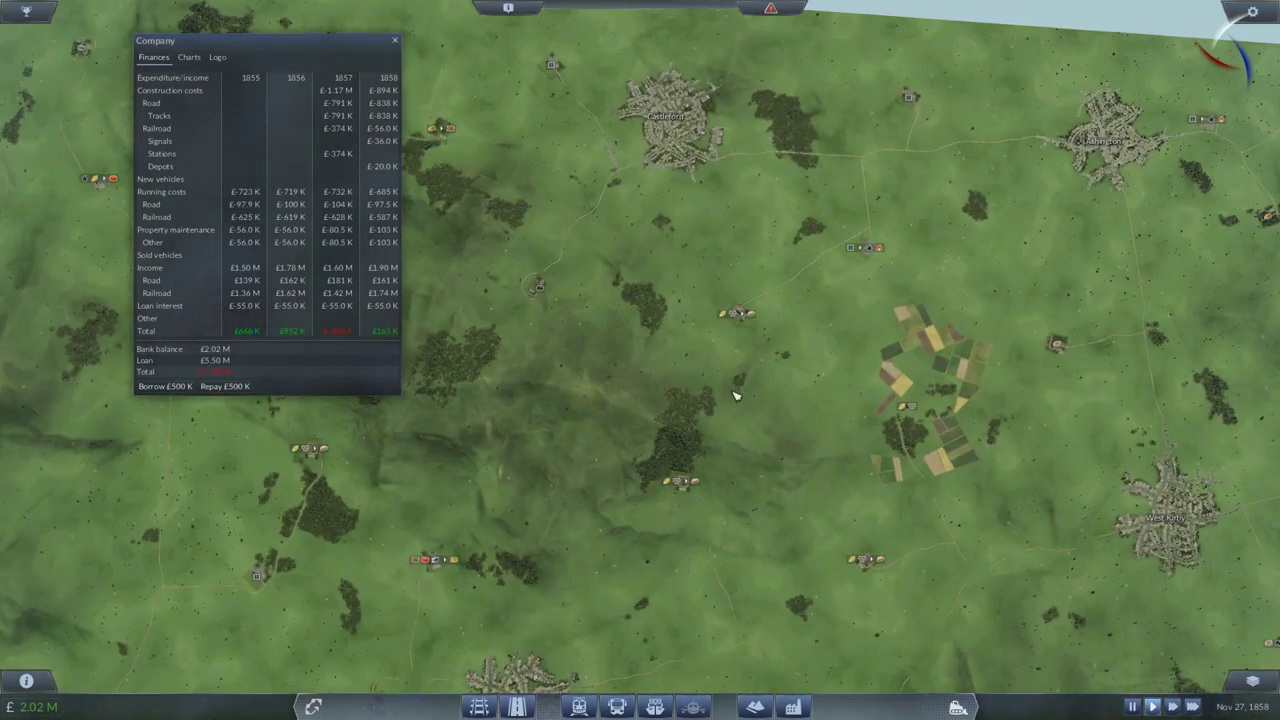
scroll(716, 471, down, 3)
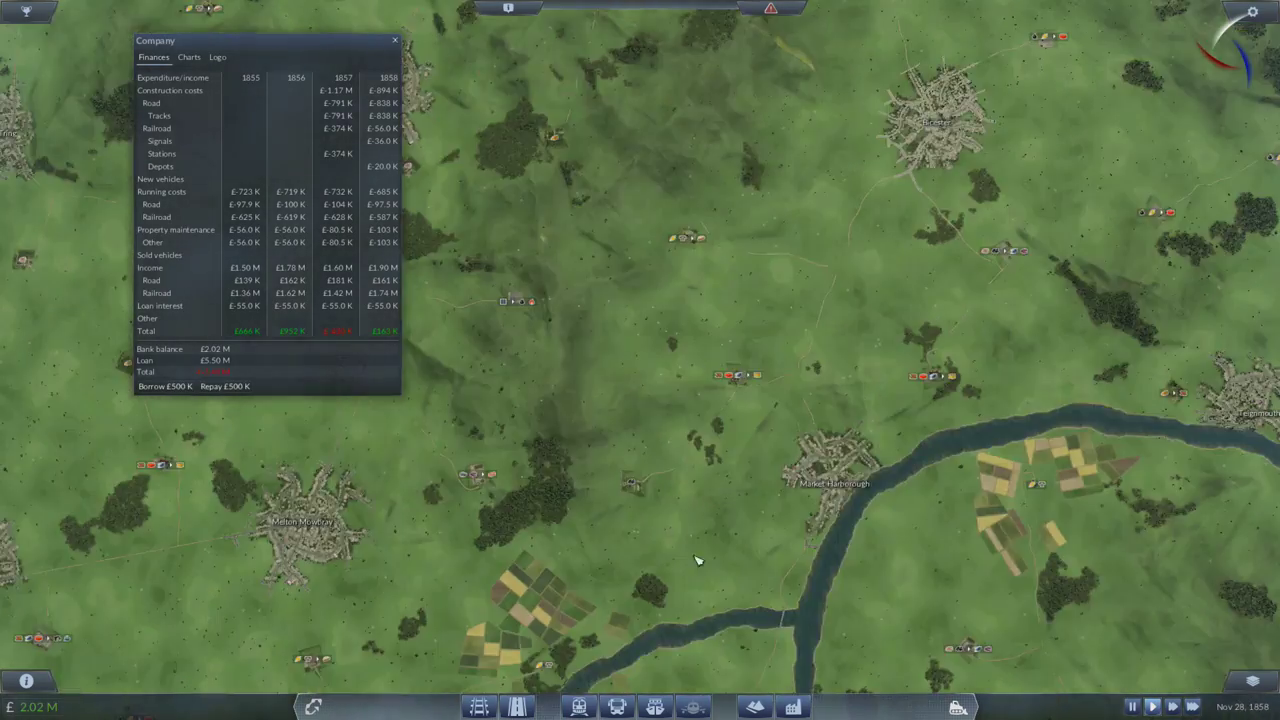
drag(700, 450, 500, 300)
scroll(726, 502, up, 3)
scroll(726, 502, down, 3)
mouse_move(726, 502)
mouse_down()
mouse_move(740, 400)
mouse_move(808, 452)
mouse_move(600, 300)
mouse_up()
scroll(808, 452, up, 3)
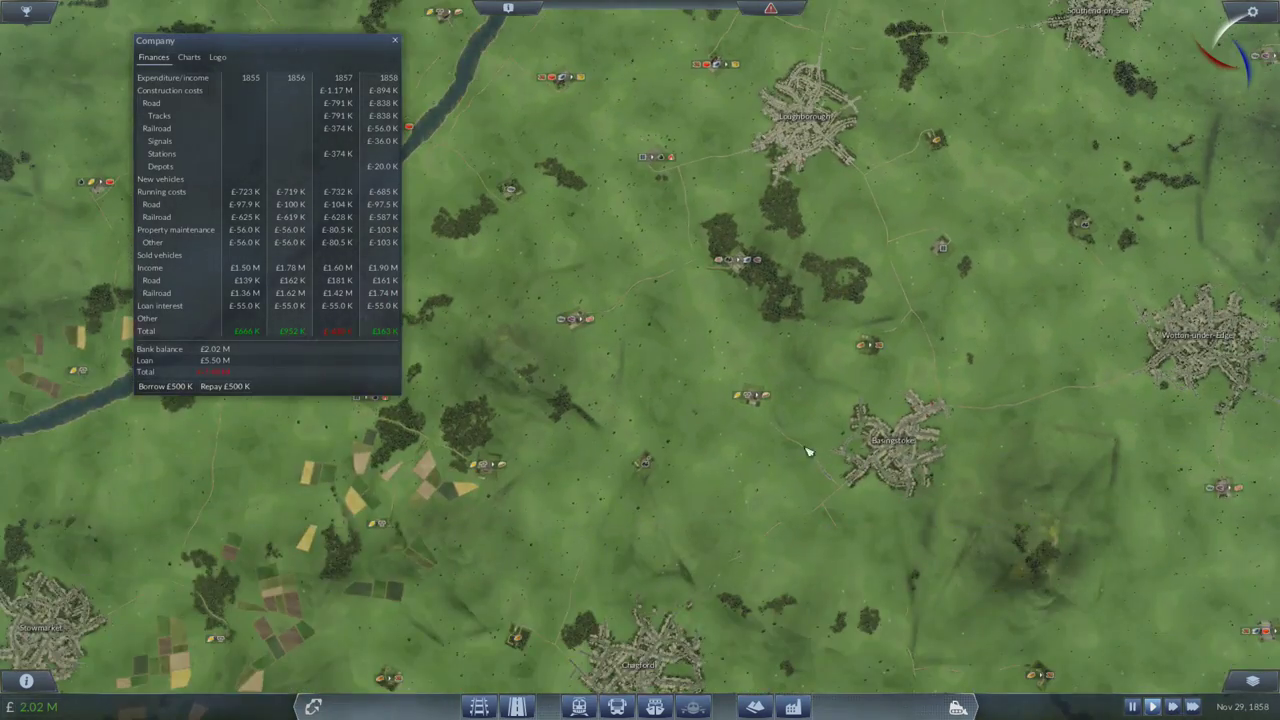
scroll(808, 452, down, 5)
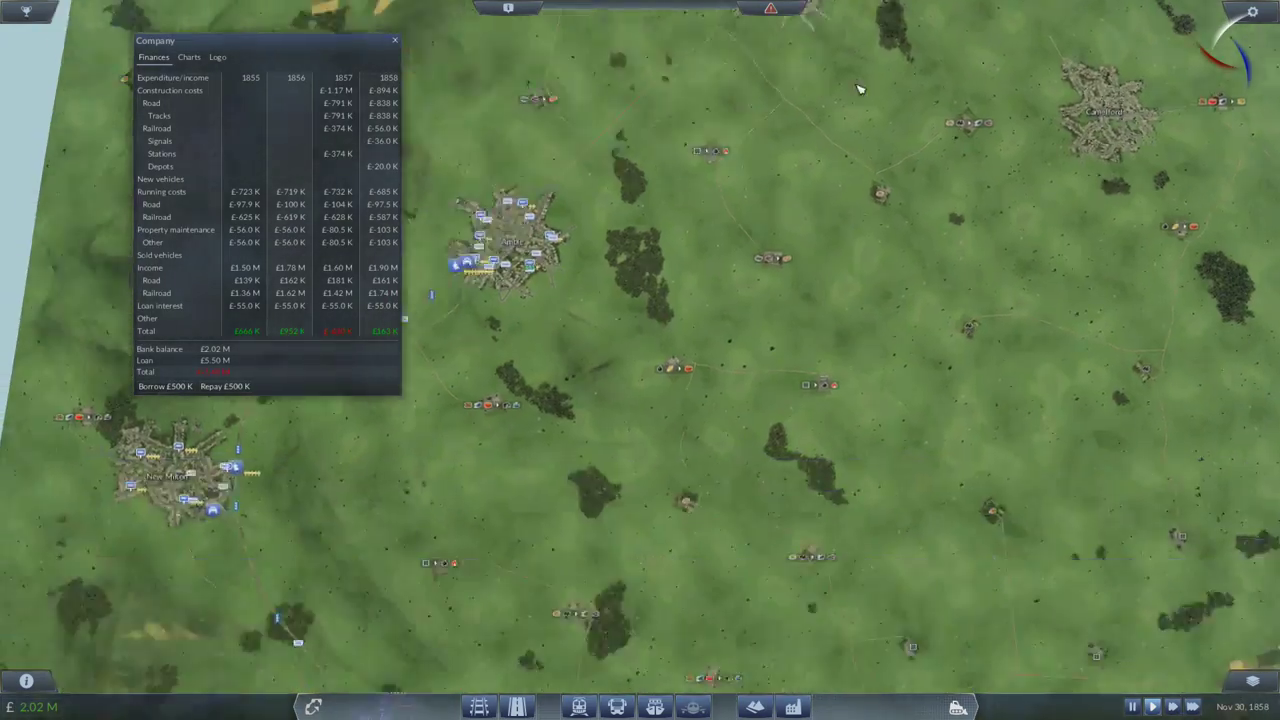